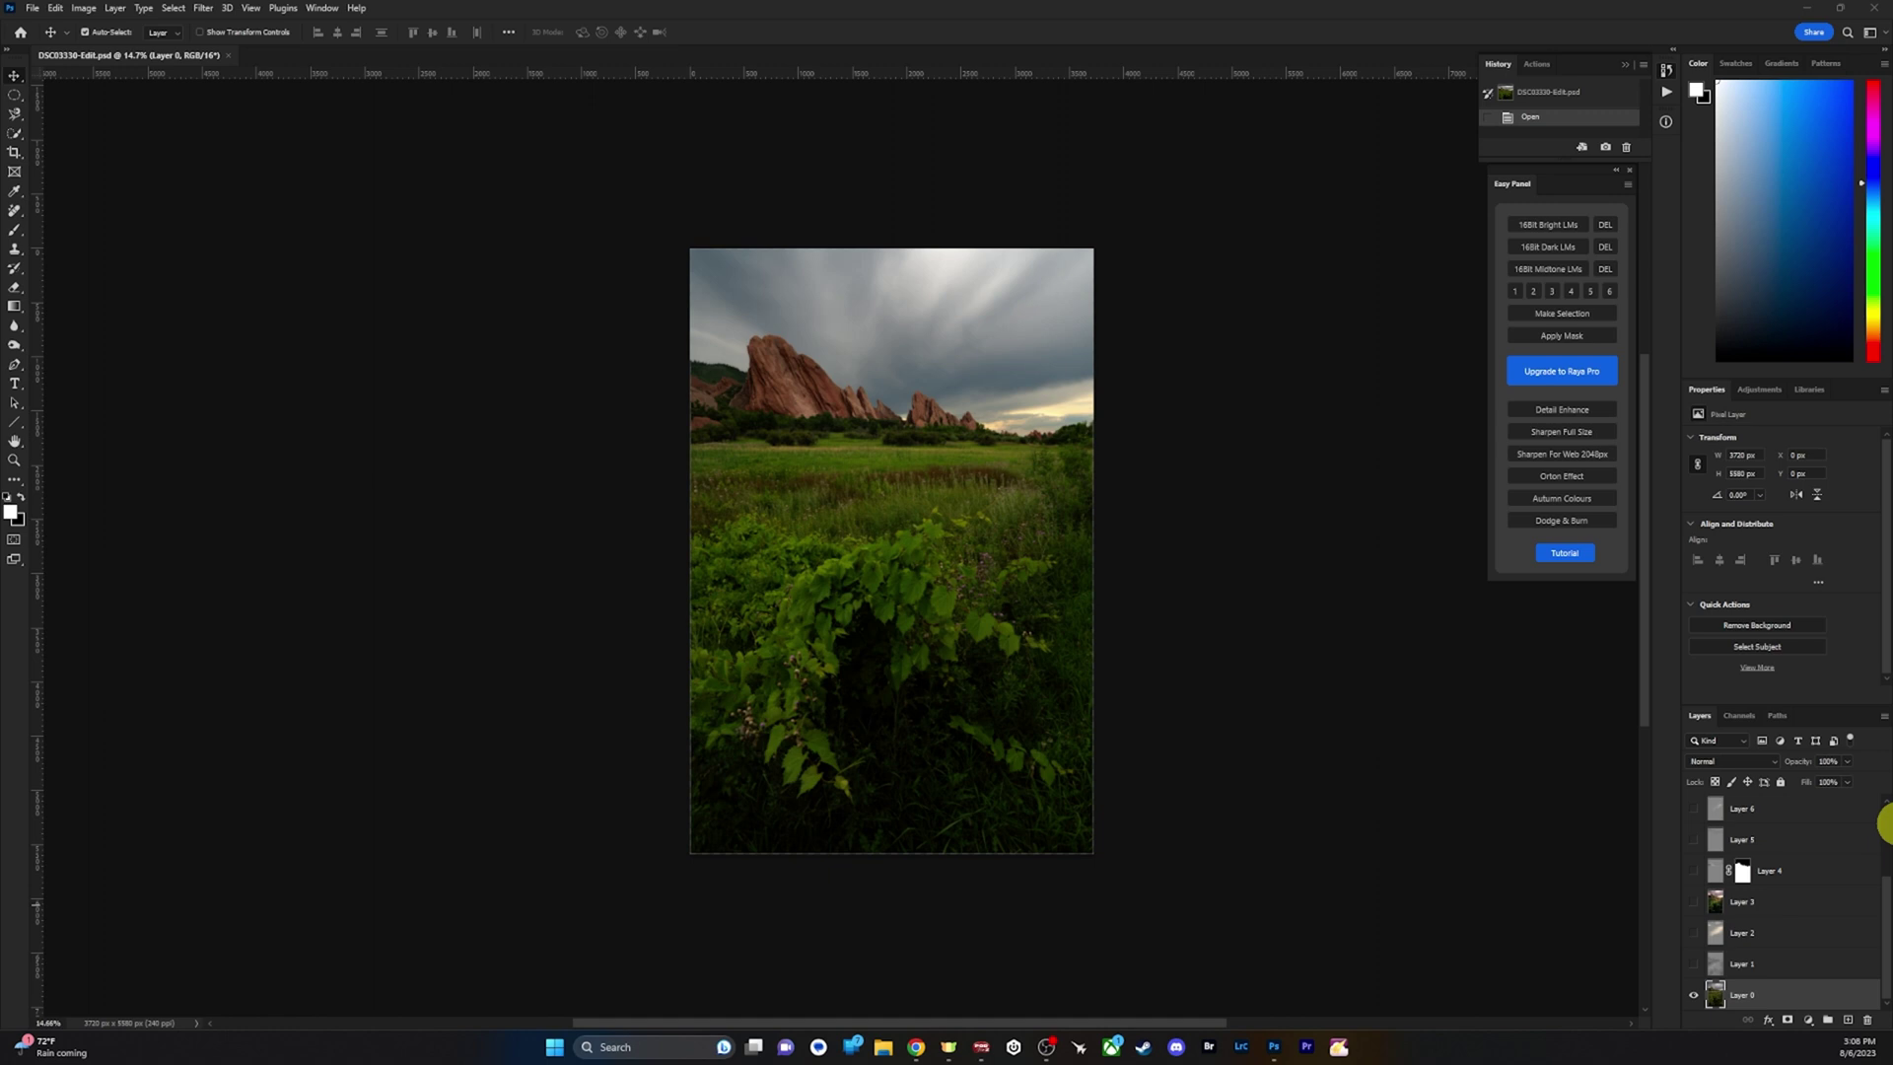
# Show Layer 1 and toggle its visibility repeatedly to compare the foreground dodge and burn with the base photo.
pyautogui.click(1690, 963)
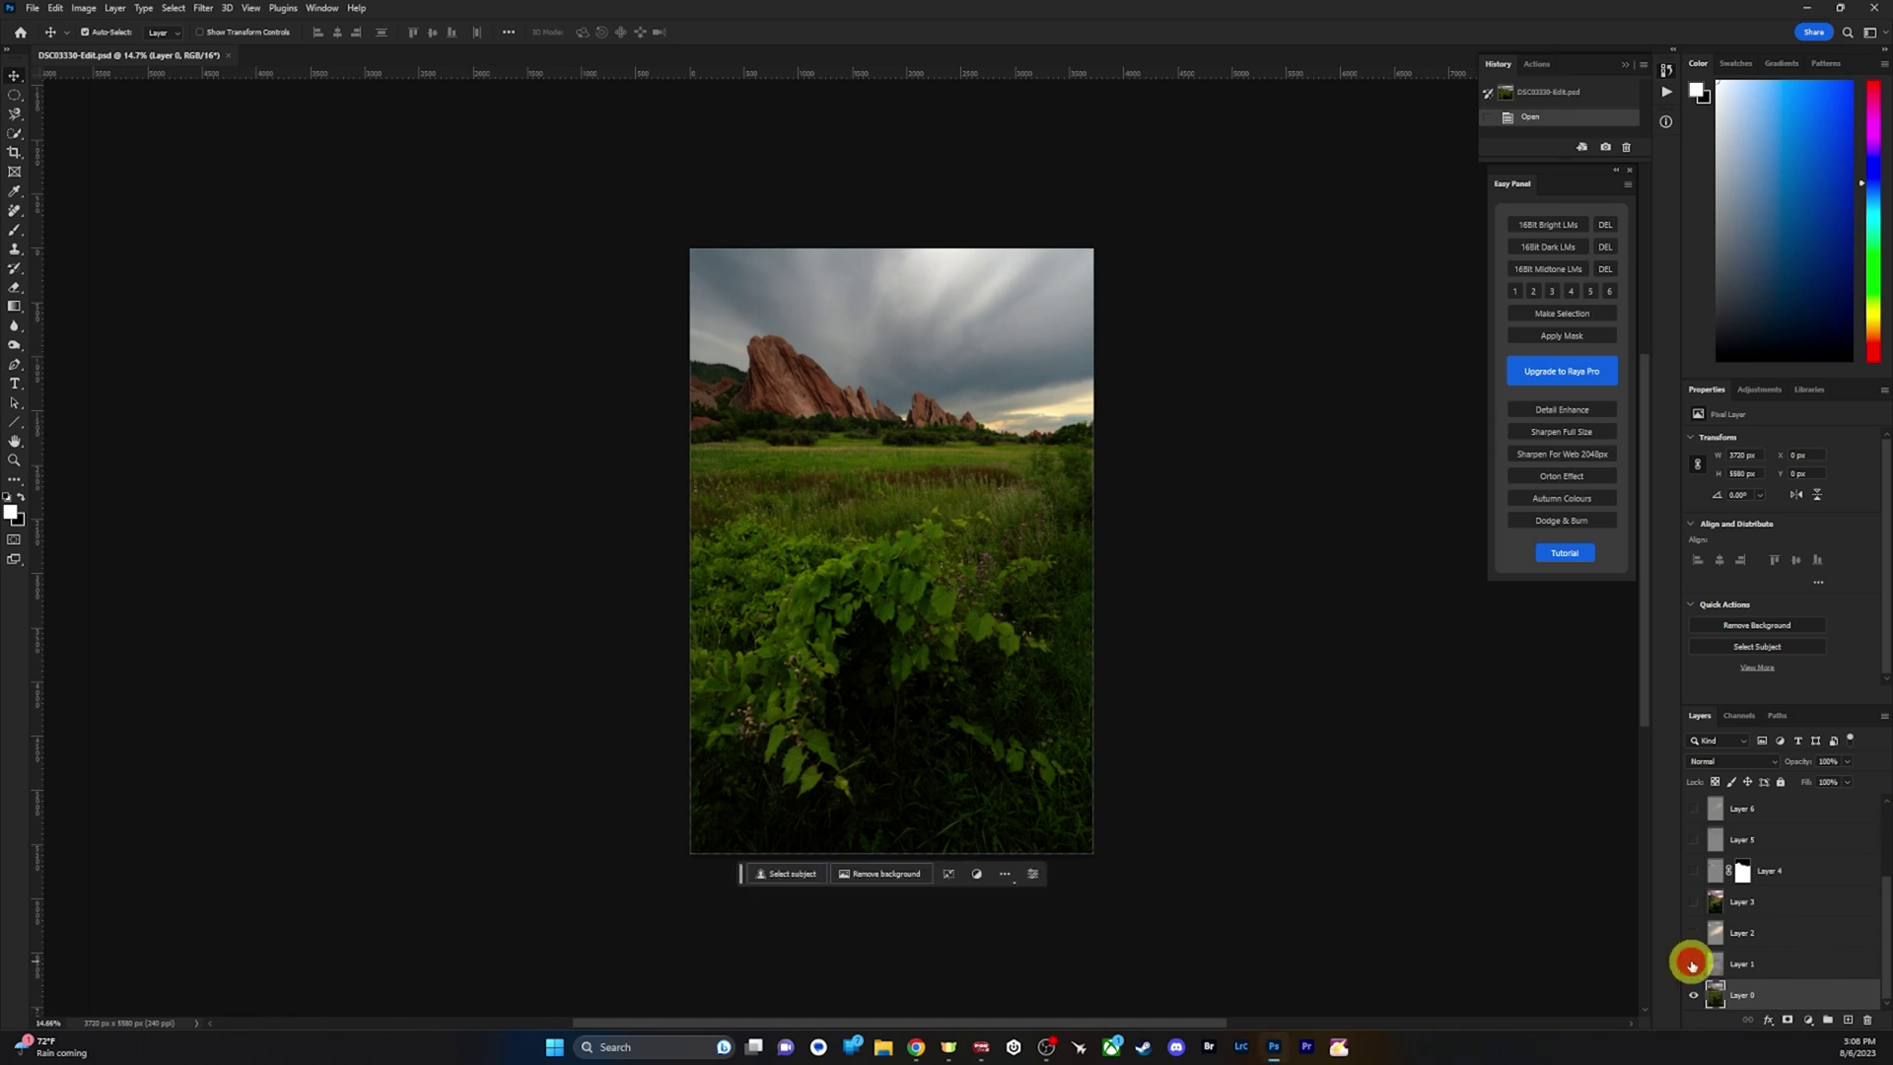
pyautogui.click(1691, 964)
pyautogui.click(1692, 964)
pyautogui.click(1691, 964)
pyautogui.click(1691, 964)
pyautogui.click(1692, 964)
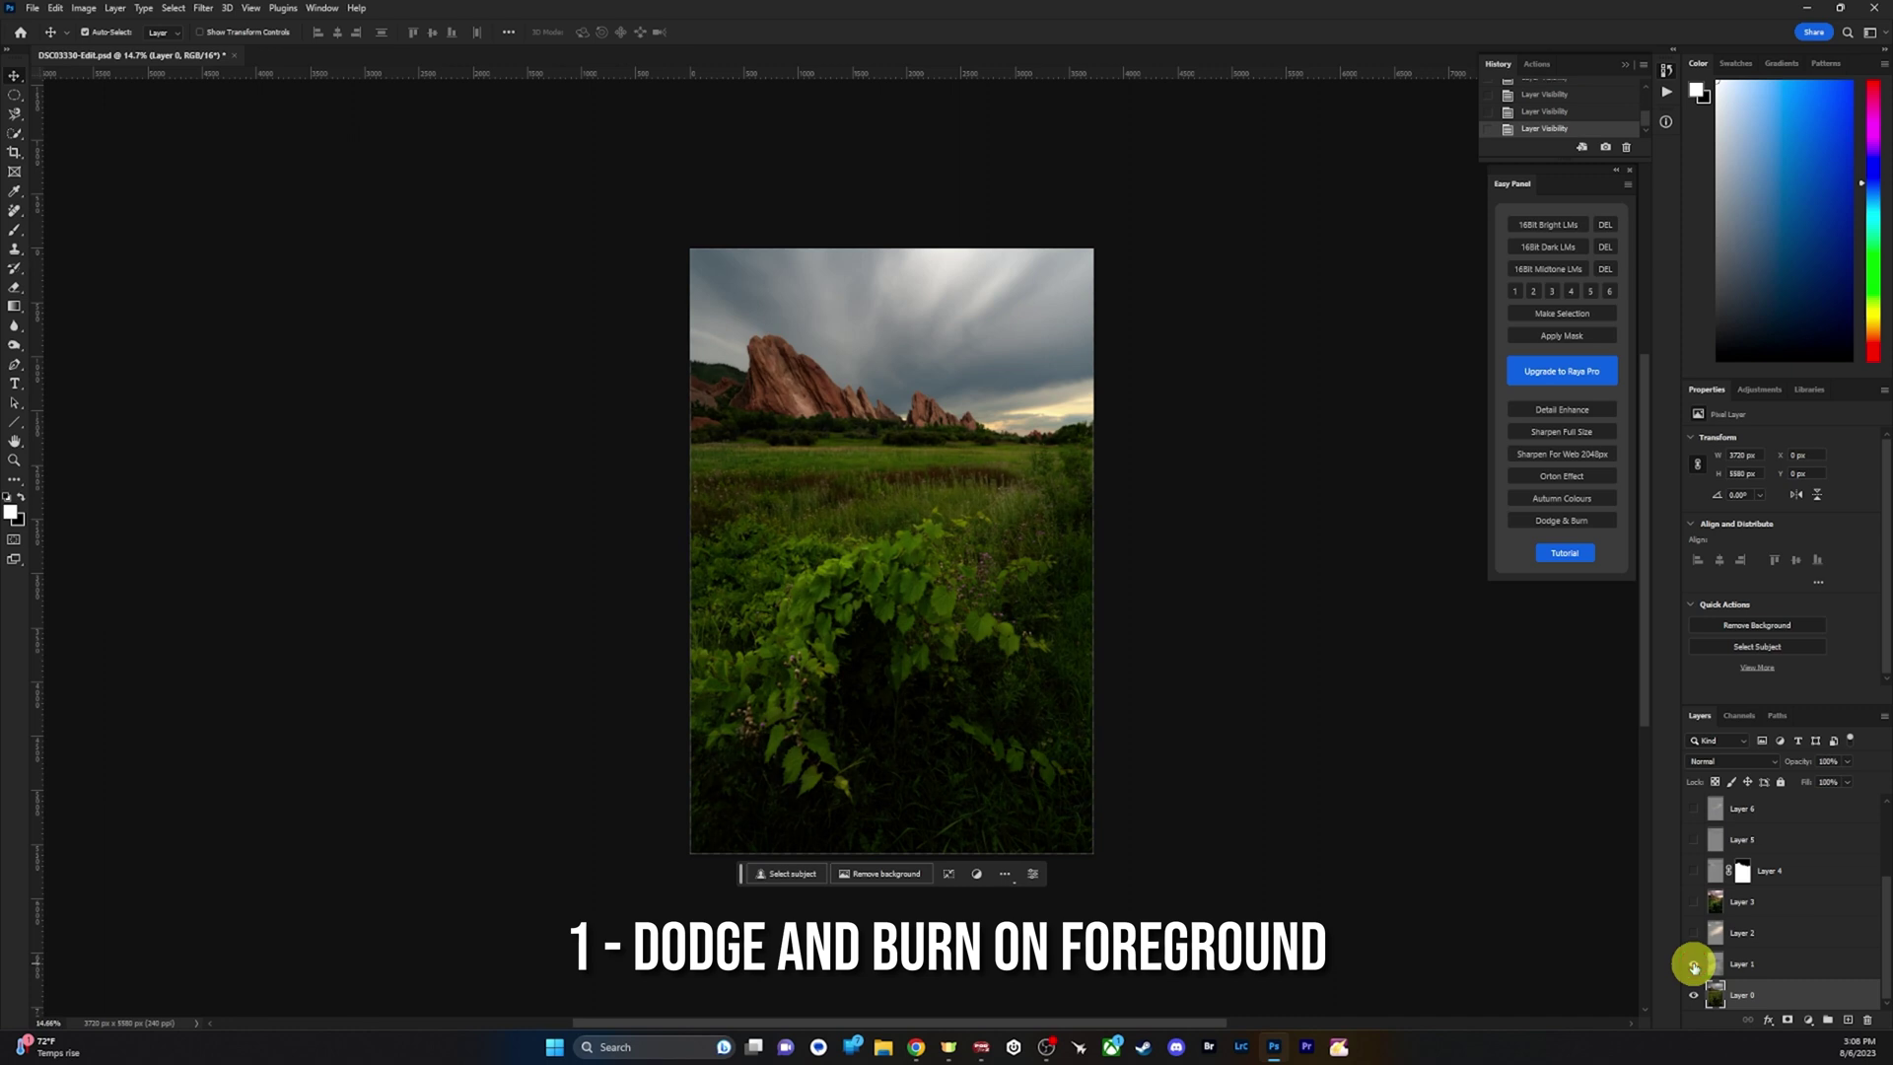
pyautogui.click(1692, 964)
pyautogui.click(1692, 965)
pyautogui.click(1692, 964)
pyautogui.click(1692, 964)
pyautogui.click(1692, 964)
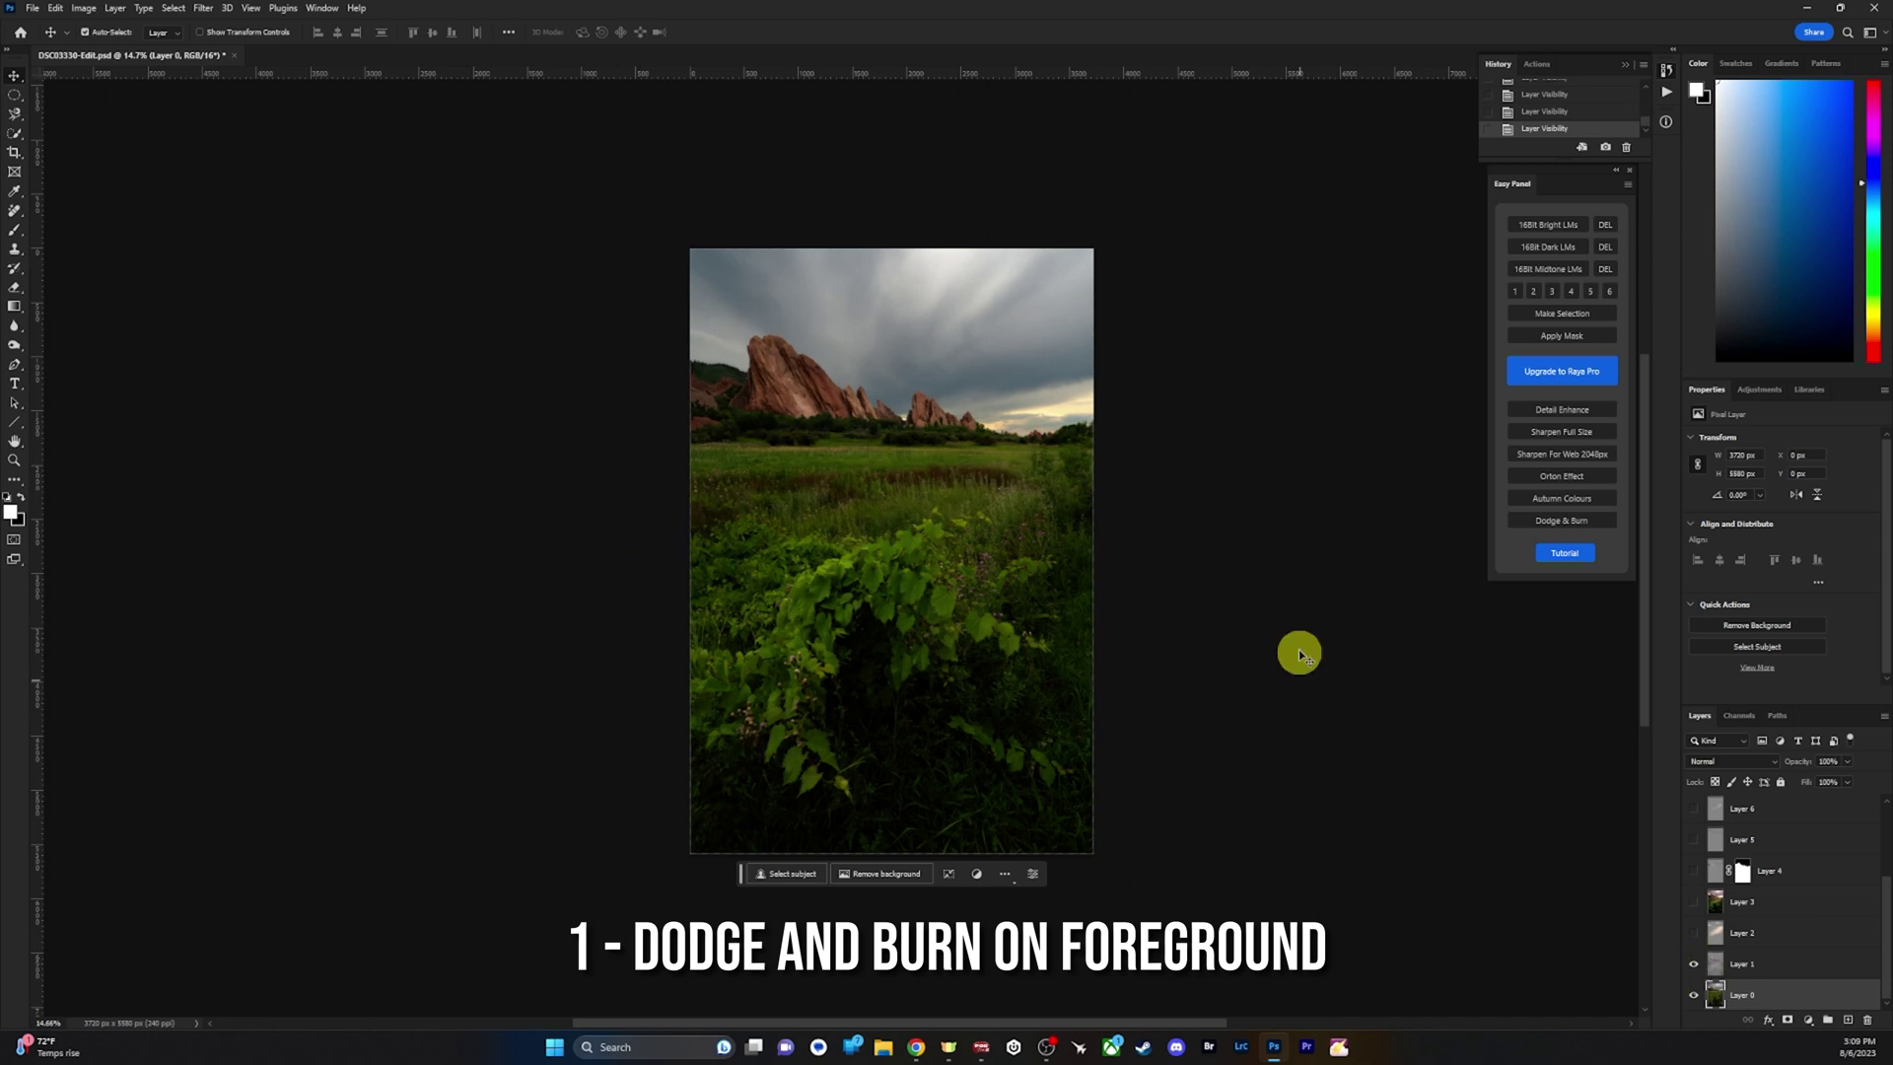
# Compare the photo with the Layer 2 glow off and on, and show Layer 3's color grading.
pyautogui.click(1694, 933)
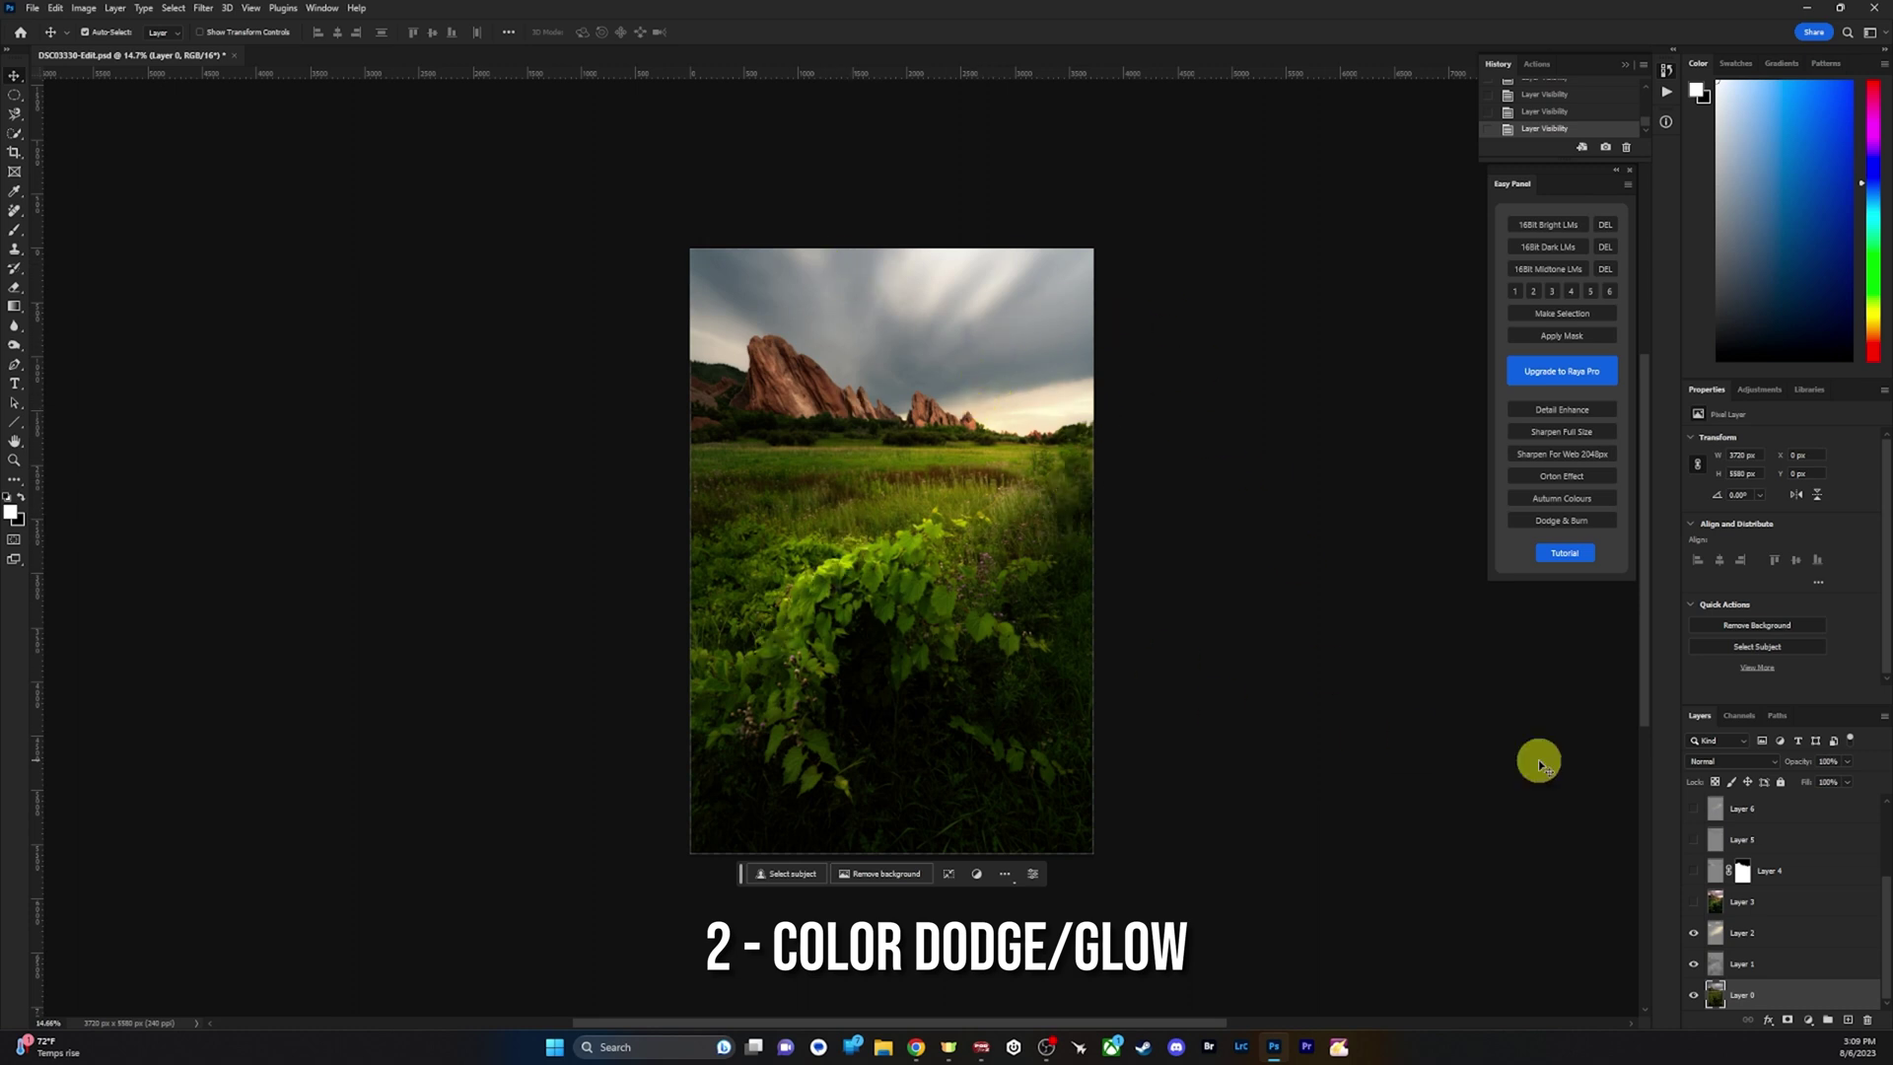
pyautogui.click(1694, 934)
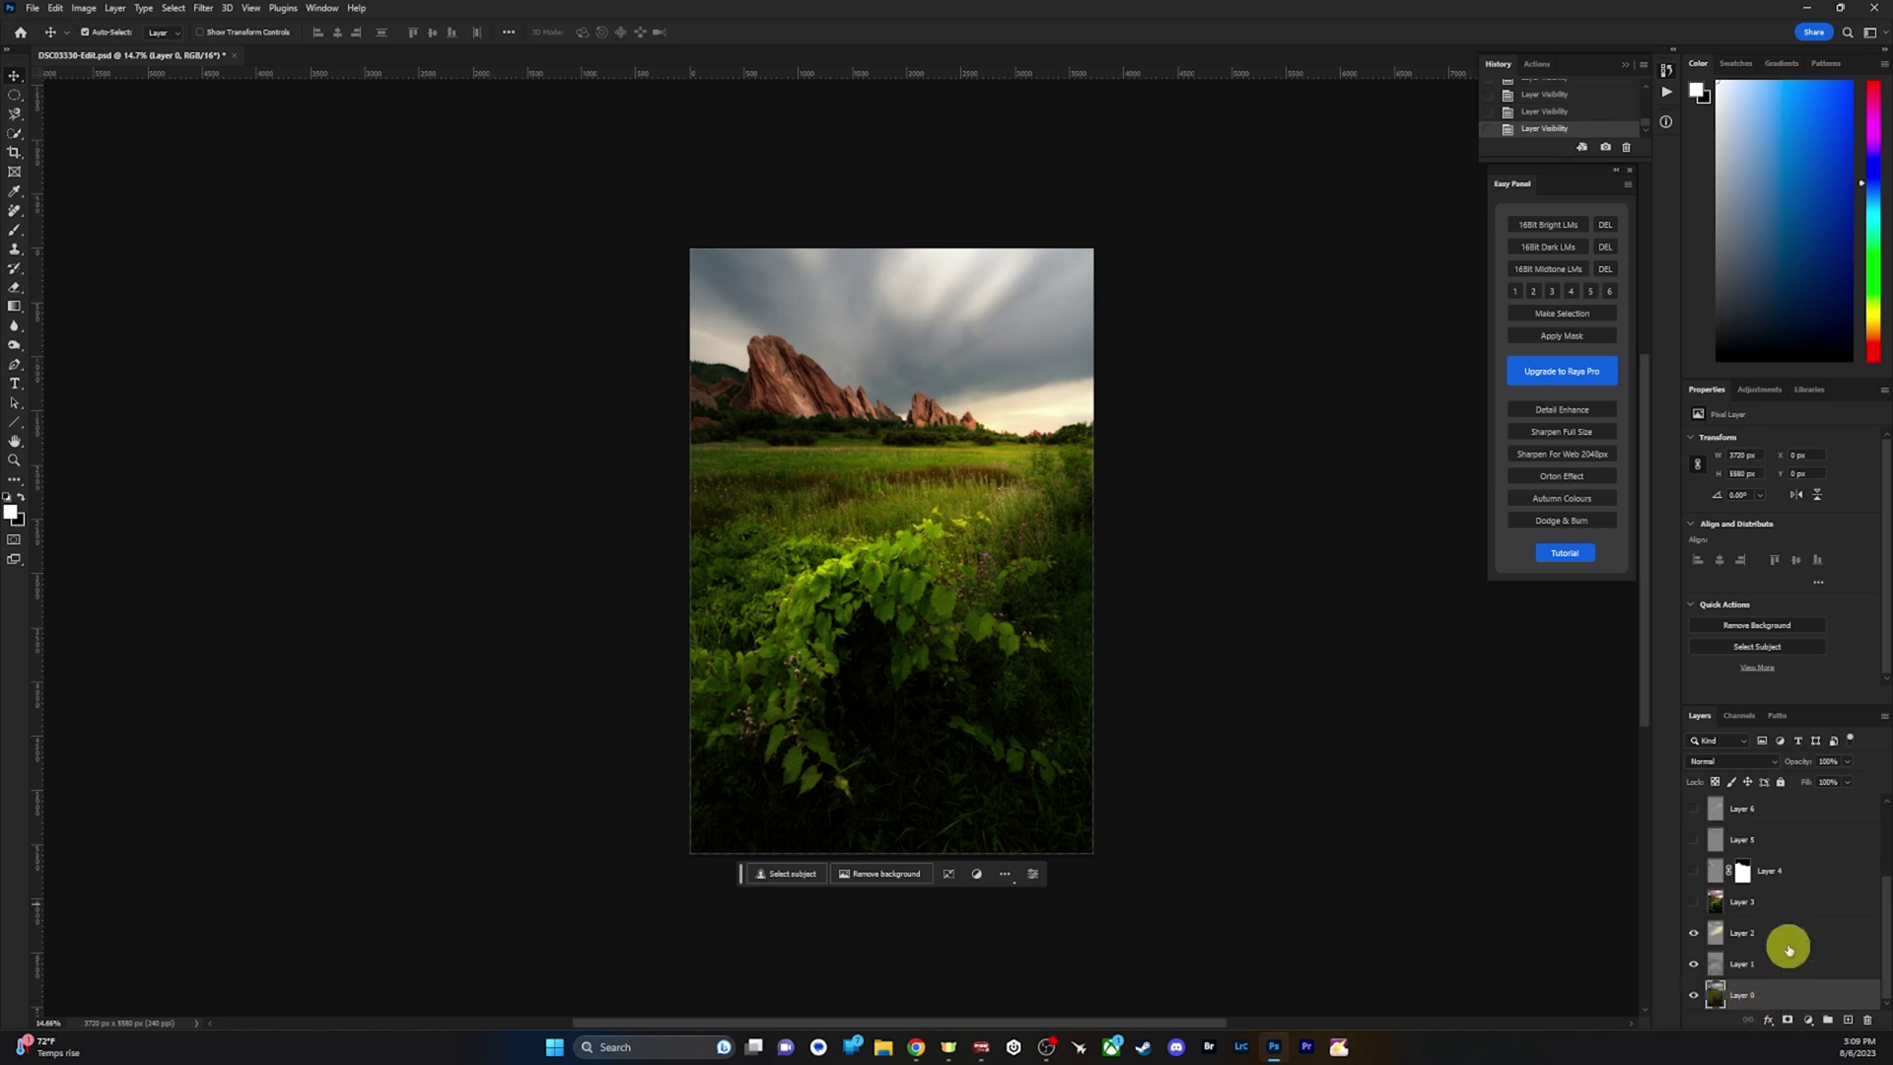
pyautogui.click(1697, 934)
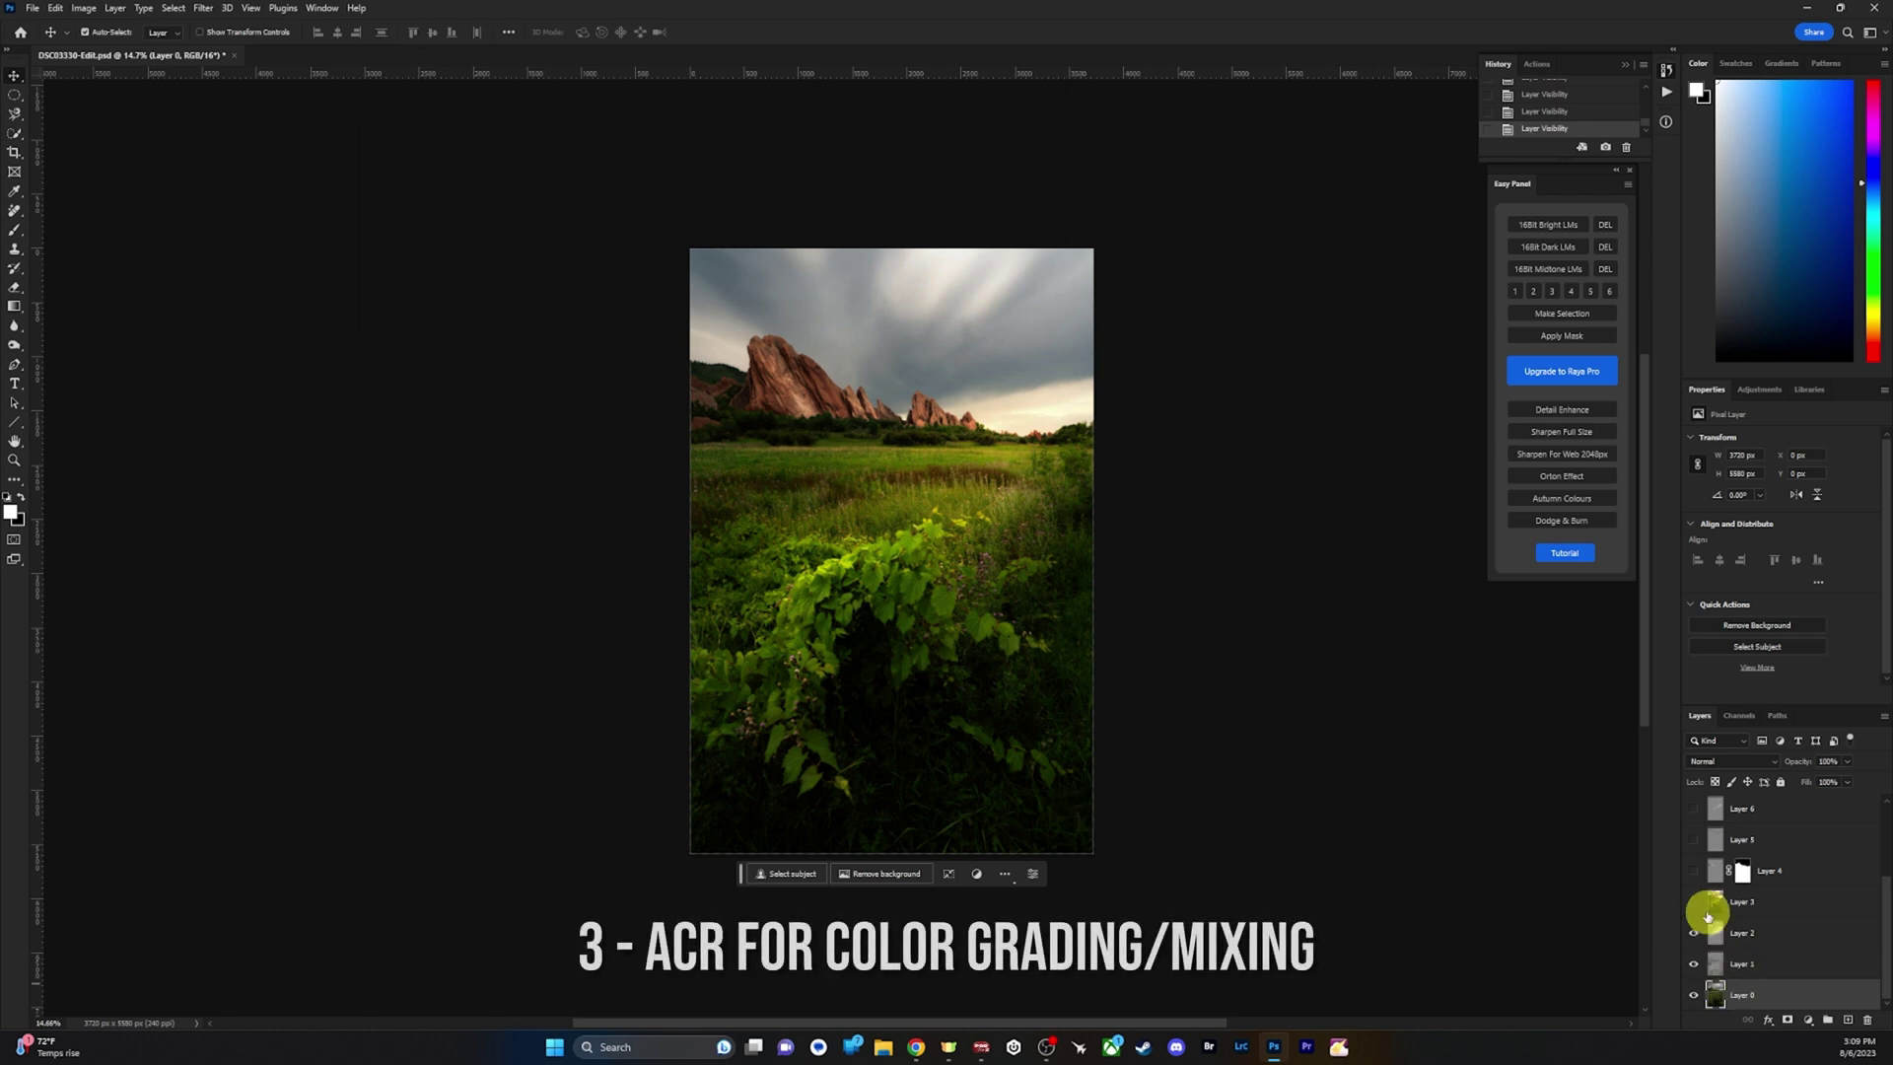
pyautogui.click(1693, 901)
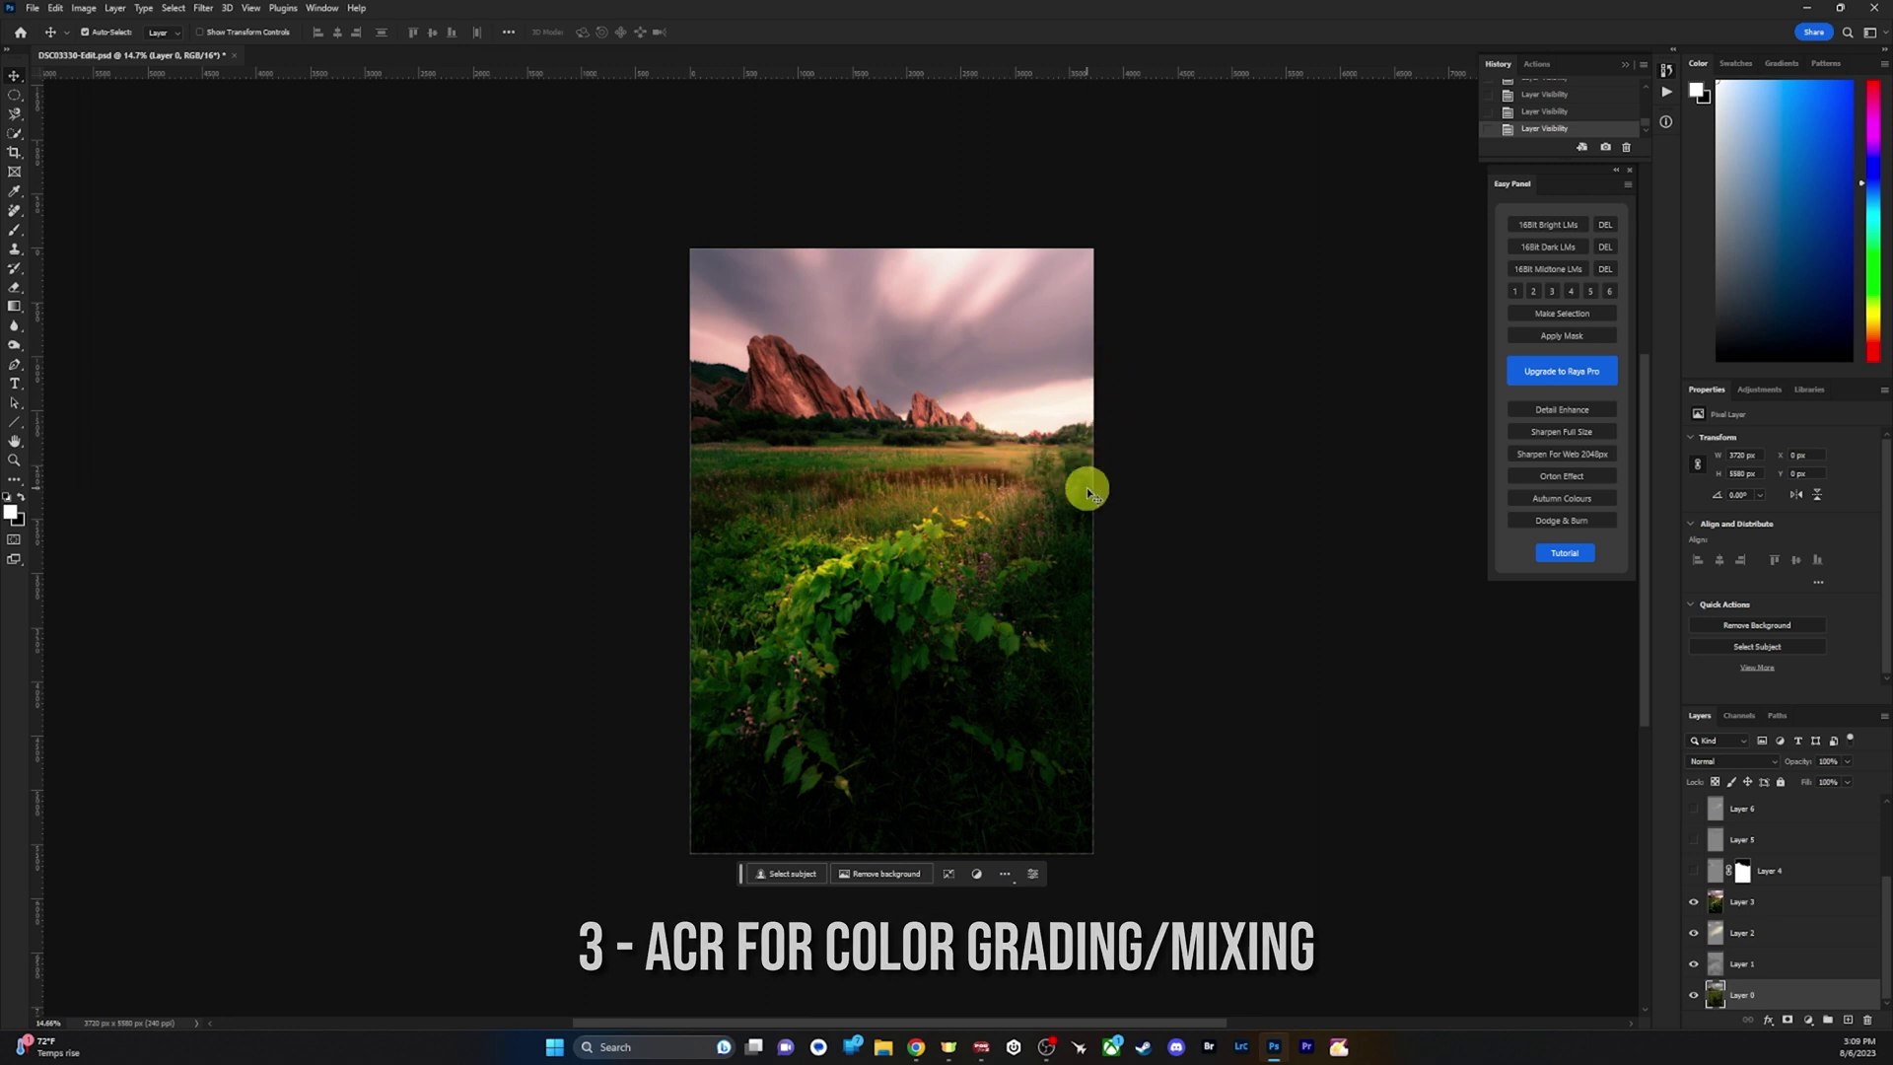
# Show the masked Layer 4 and toggle it to compare its extra dodge and burn.
pyautogui.click(1693, 871)
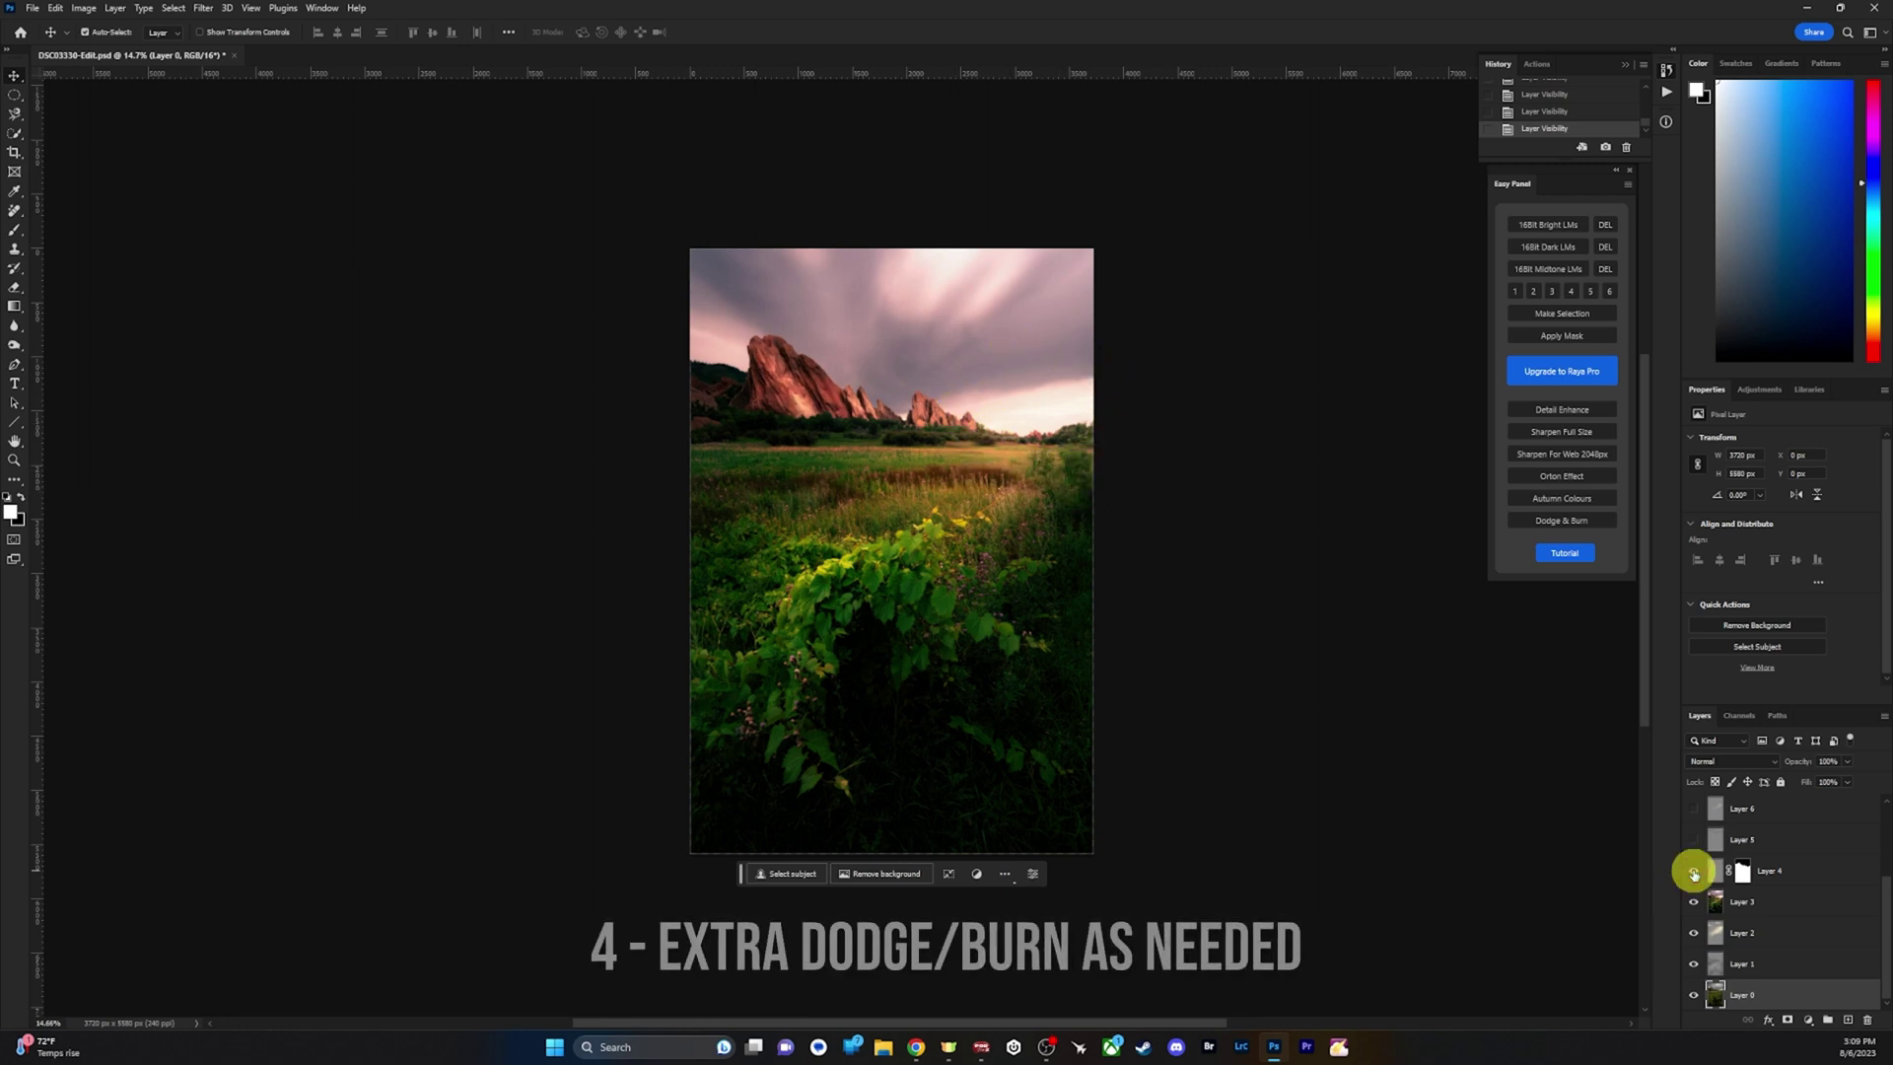
pyautogui.click(1693, 873)
pyautogui.click(1693, 874)
pyautogui.click(1694, 873)
# Show Layer 5 and toggle its visibility repeatedly to examine its dodge and burn effect.
pyautogui.click(1694, 844)
pyautogui.click(1696, 844)
pyautogui.click(1695, 844)
pyautogui.click(1696, 844)
pyautogui.click(1695, 845)
pyautogui.click(1696, 843)
pyautogui.click(1696, 844)
pyautogui.click(1696, 844)
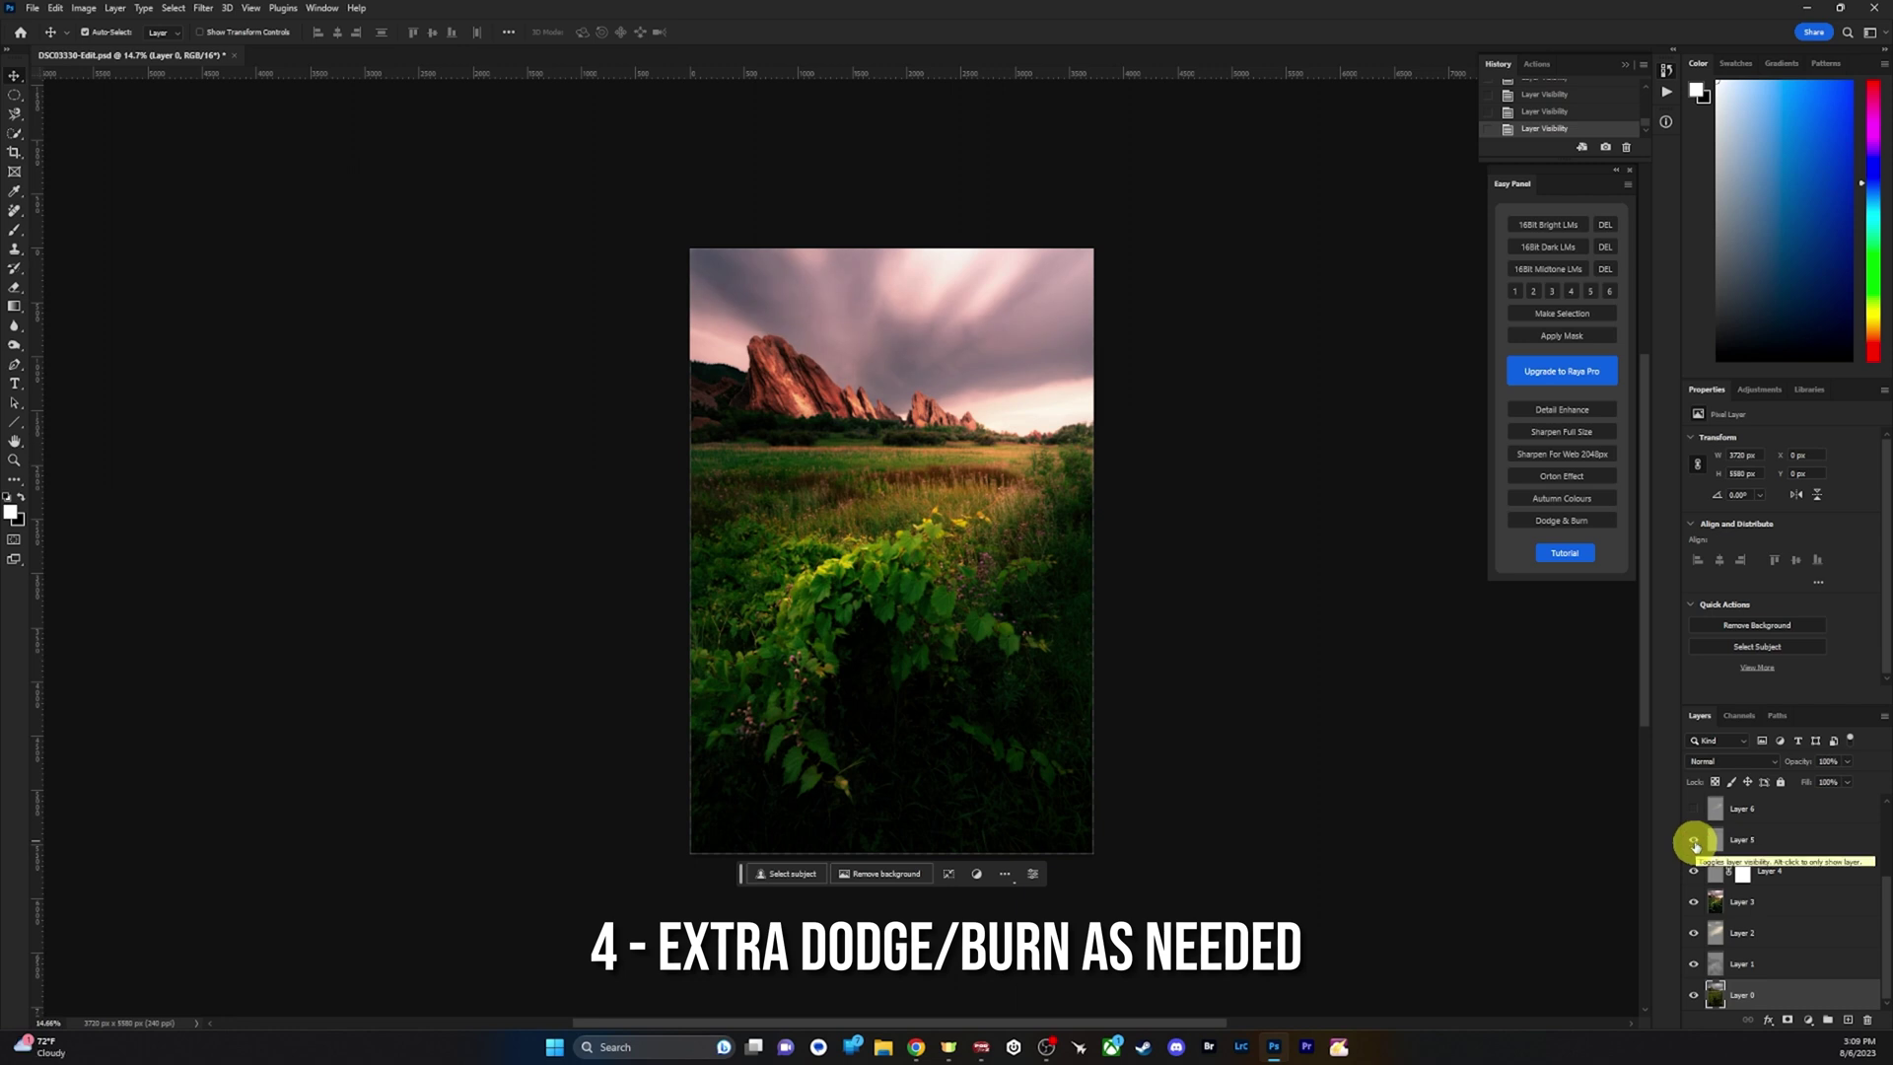
# Show Layer 6 and compare the photo with this layer off and on.
pyautogui.scroll(1, 1695, 845)
pyautogui.click(1694, 842)
pyautogui.click(1695, 841)
pyautogui.click(1694, 841)
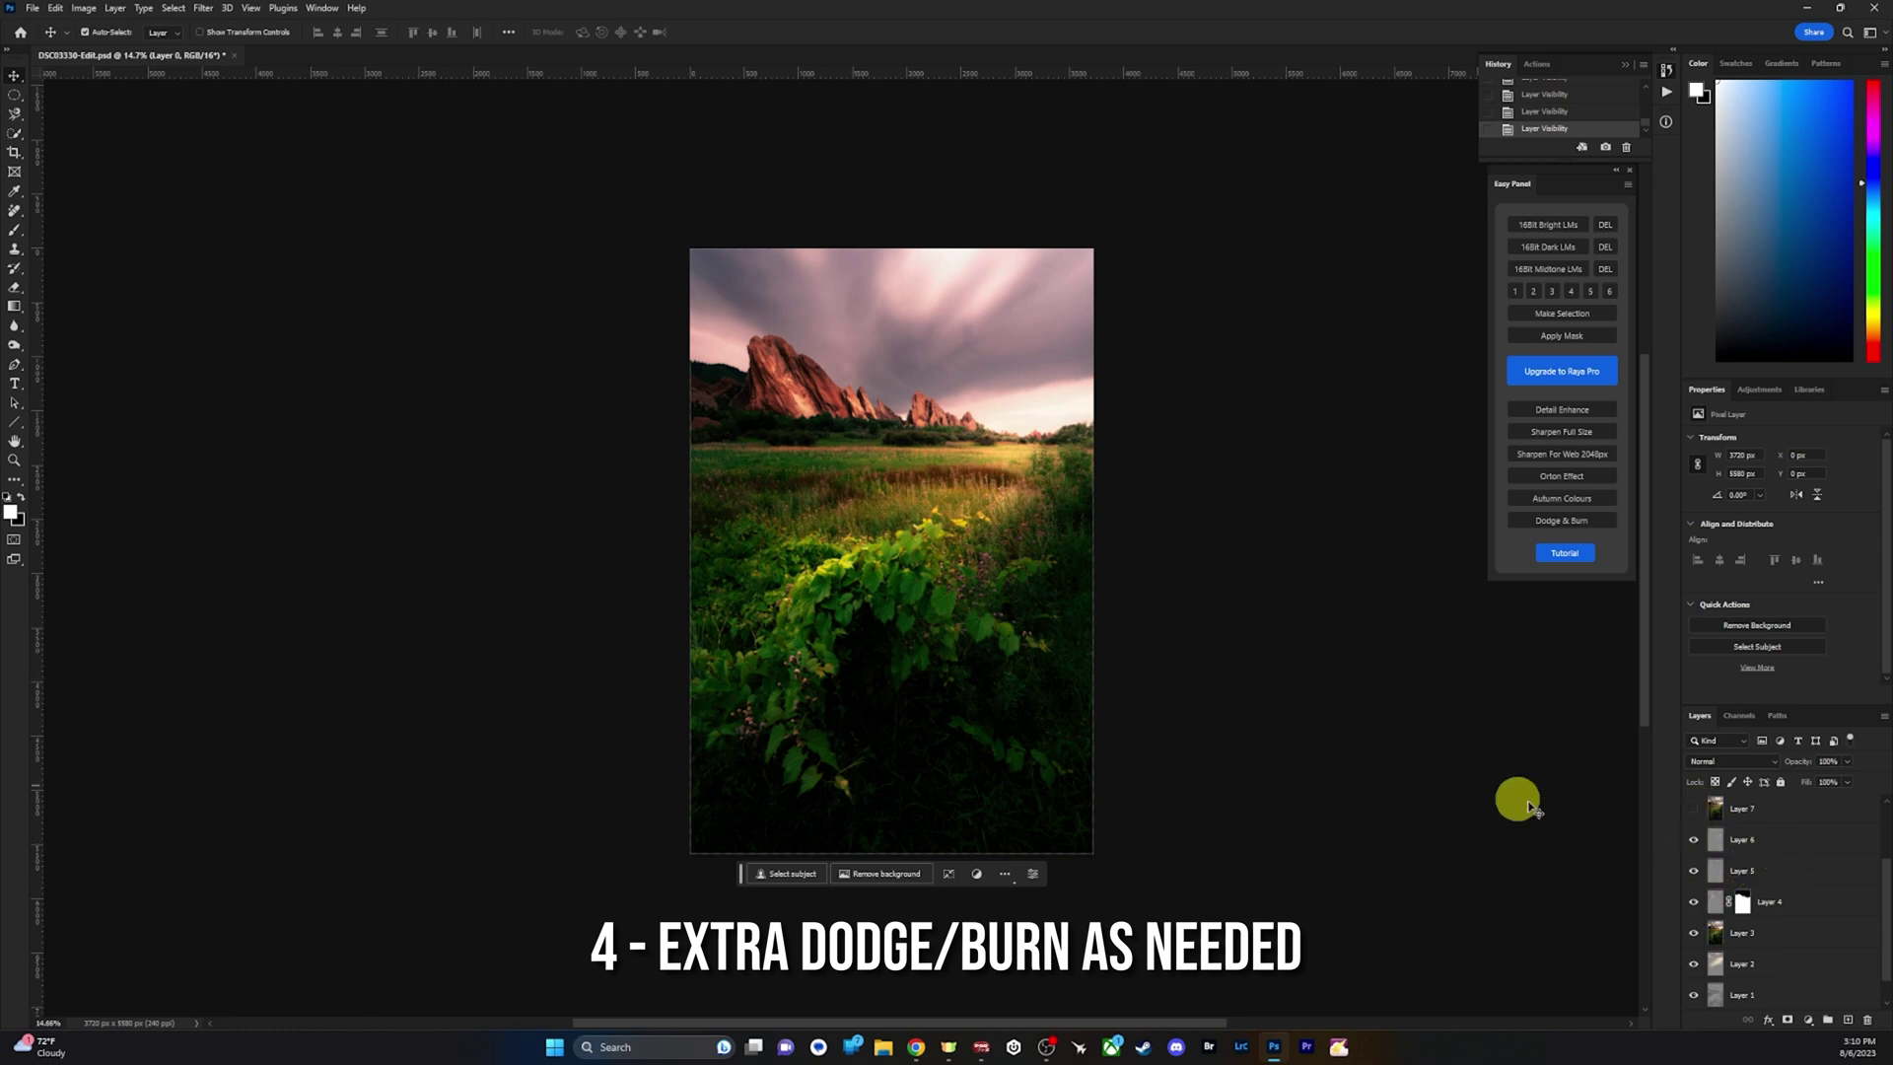
pyautogui.click(1693, 841)
pyautogui.click(1692, 841)
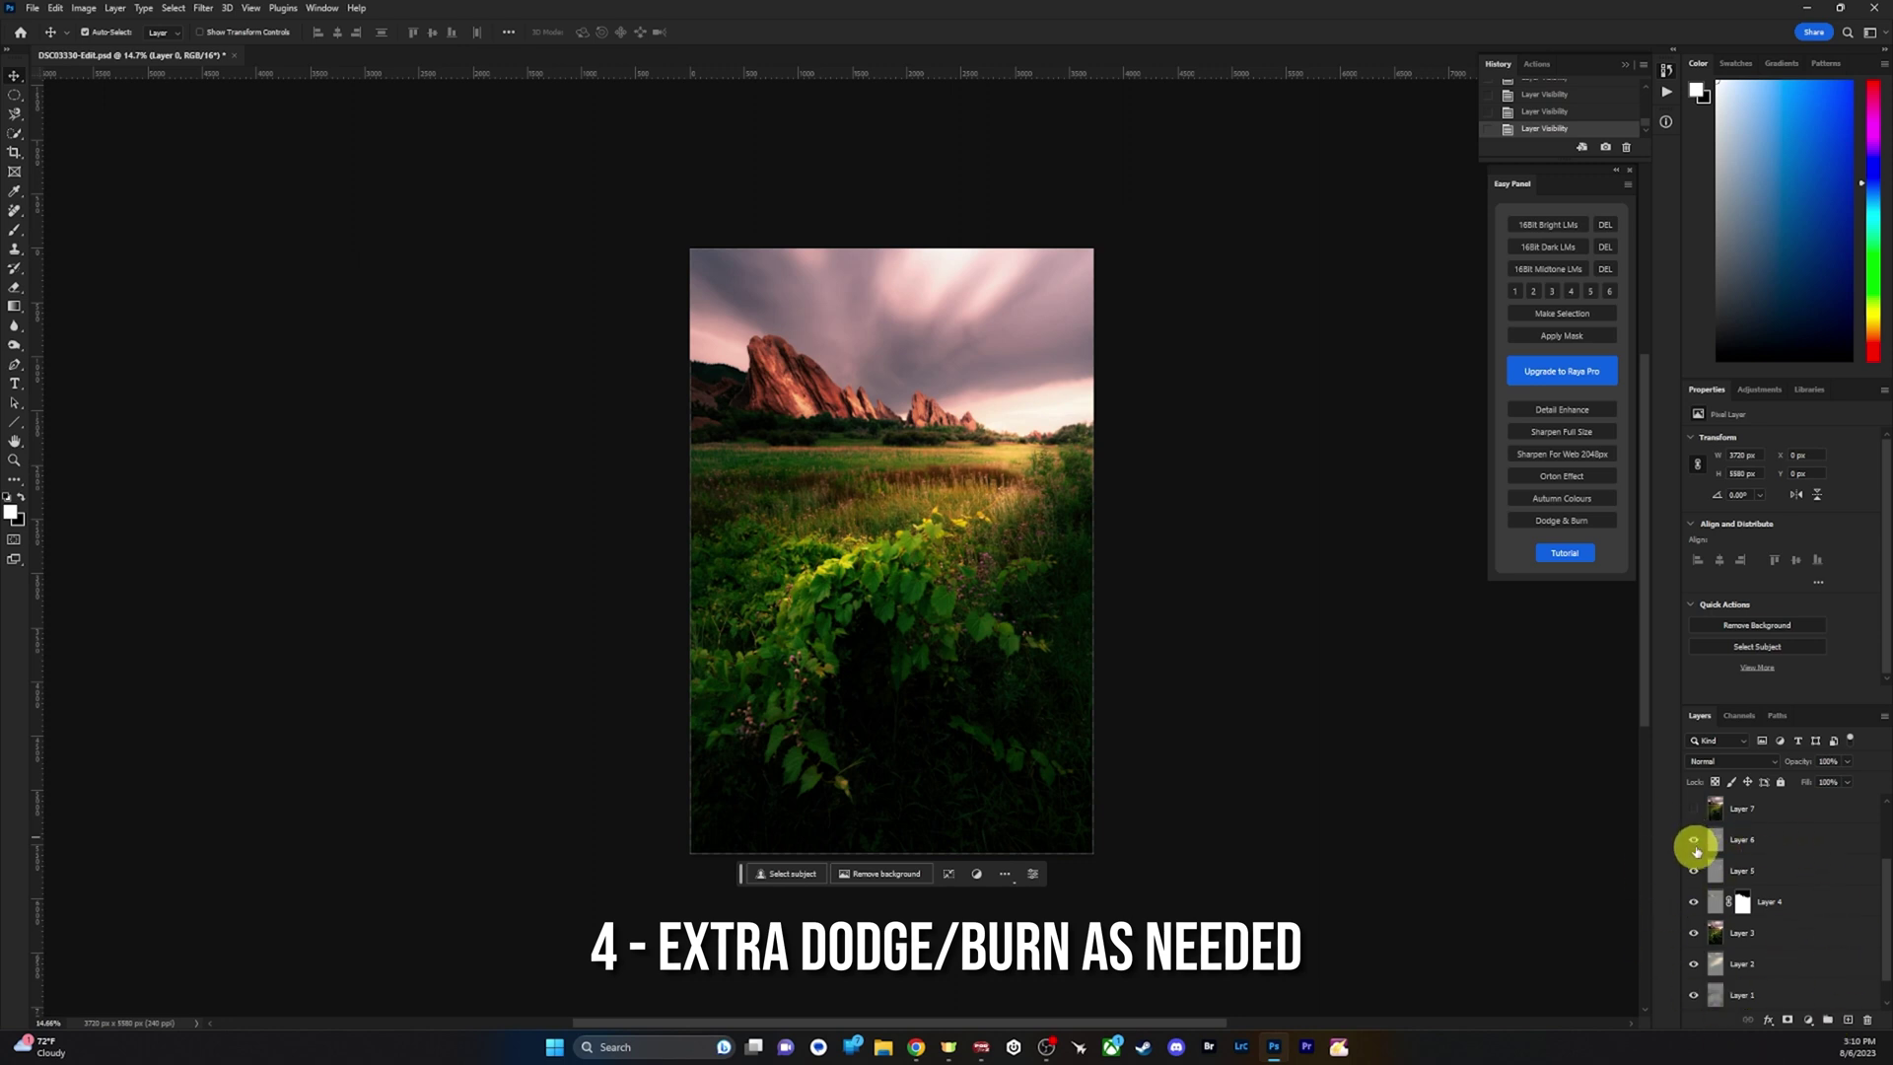
# Show Layer 7 and examine the sharpening of Layer 7 copy closely in the meadow grass.
pyautogui.click(1693, 808)
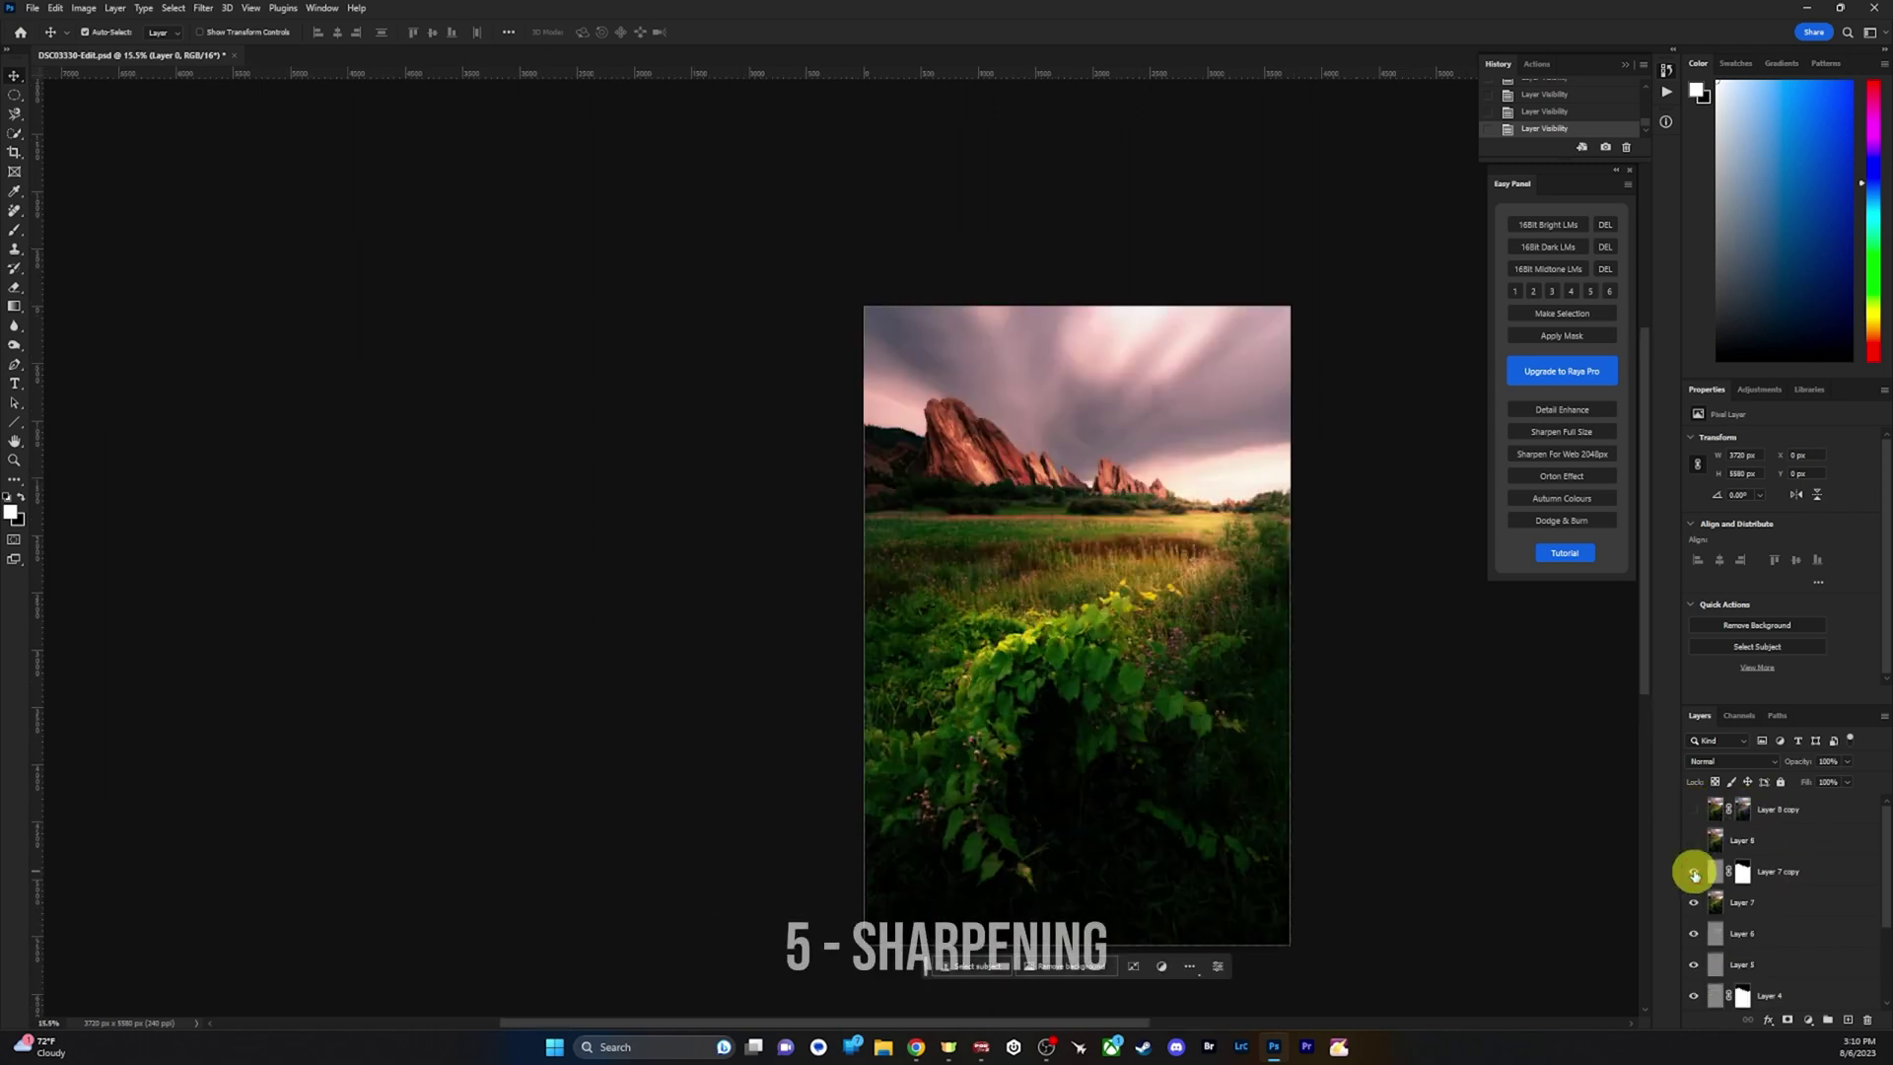
pyautogui.press('z')
pyautogui.moveTo(1128, 553); pyautogui.dragTo(1271, 582)
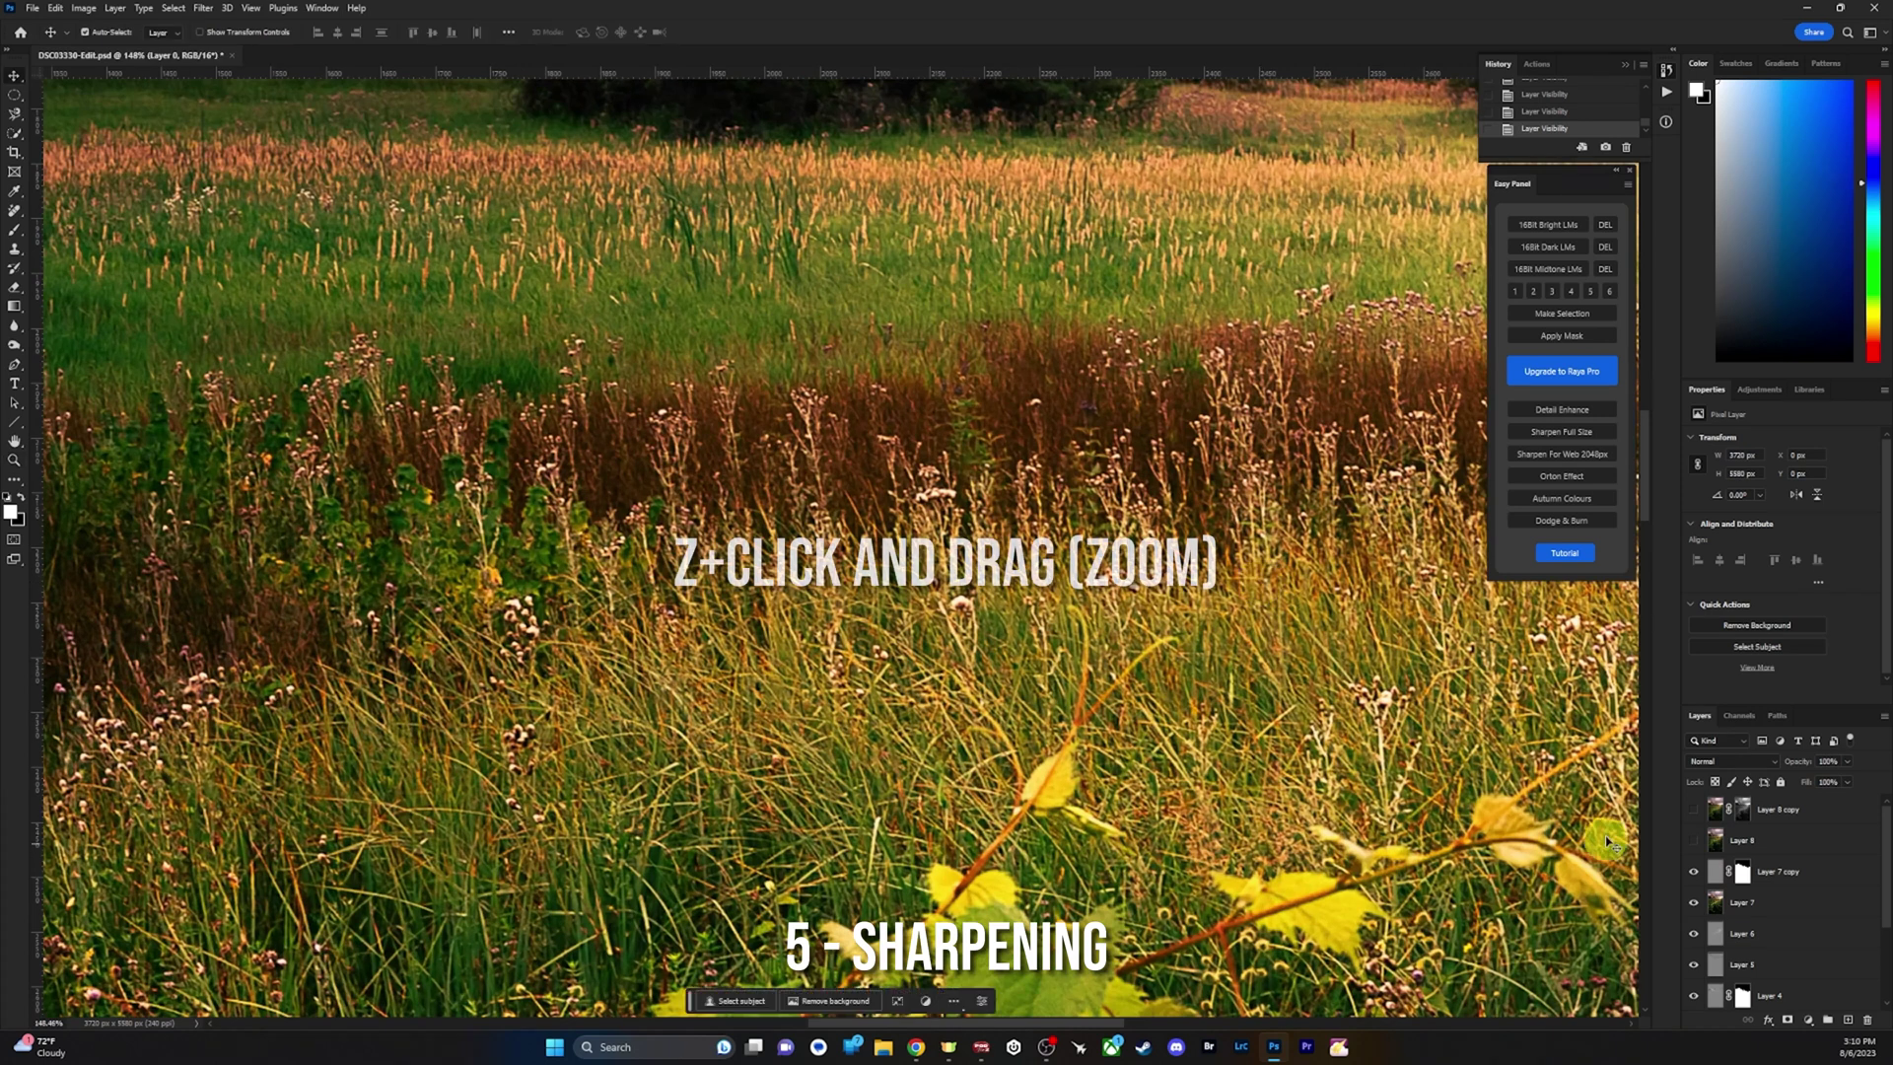
pyautogui.click(1692, 872)
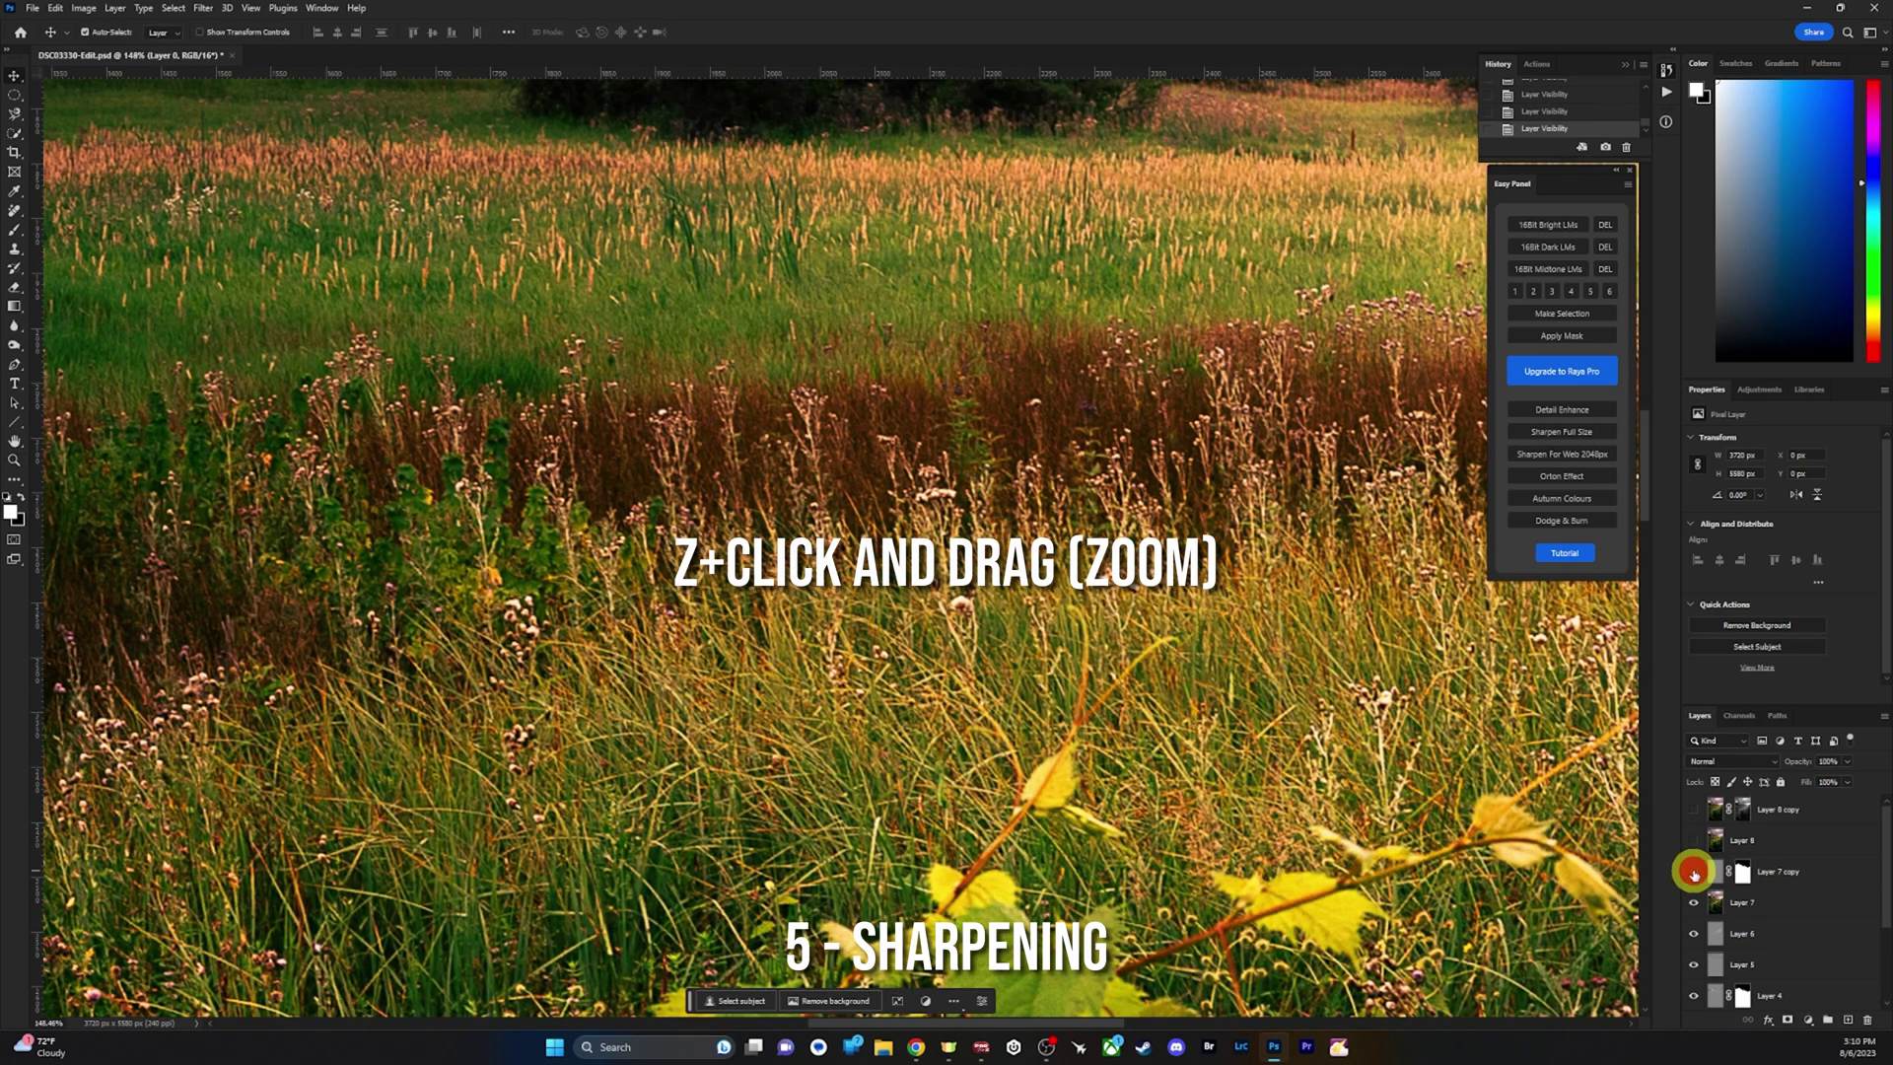
# Show Layer 8 and toggle it to compare its effect on the foreground foliage.
pyautogui.press('z')
pyautogui.moveTo(1384, 552); pyautogui.dragTo(1289, 583)
pyautogui.moveTo(1381, 639); pyautogui.dragTo(1057, 564)
pyautogui.press('z')
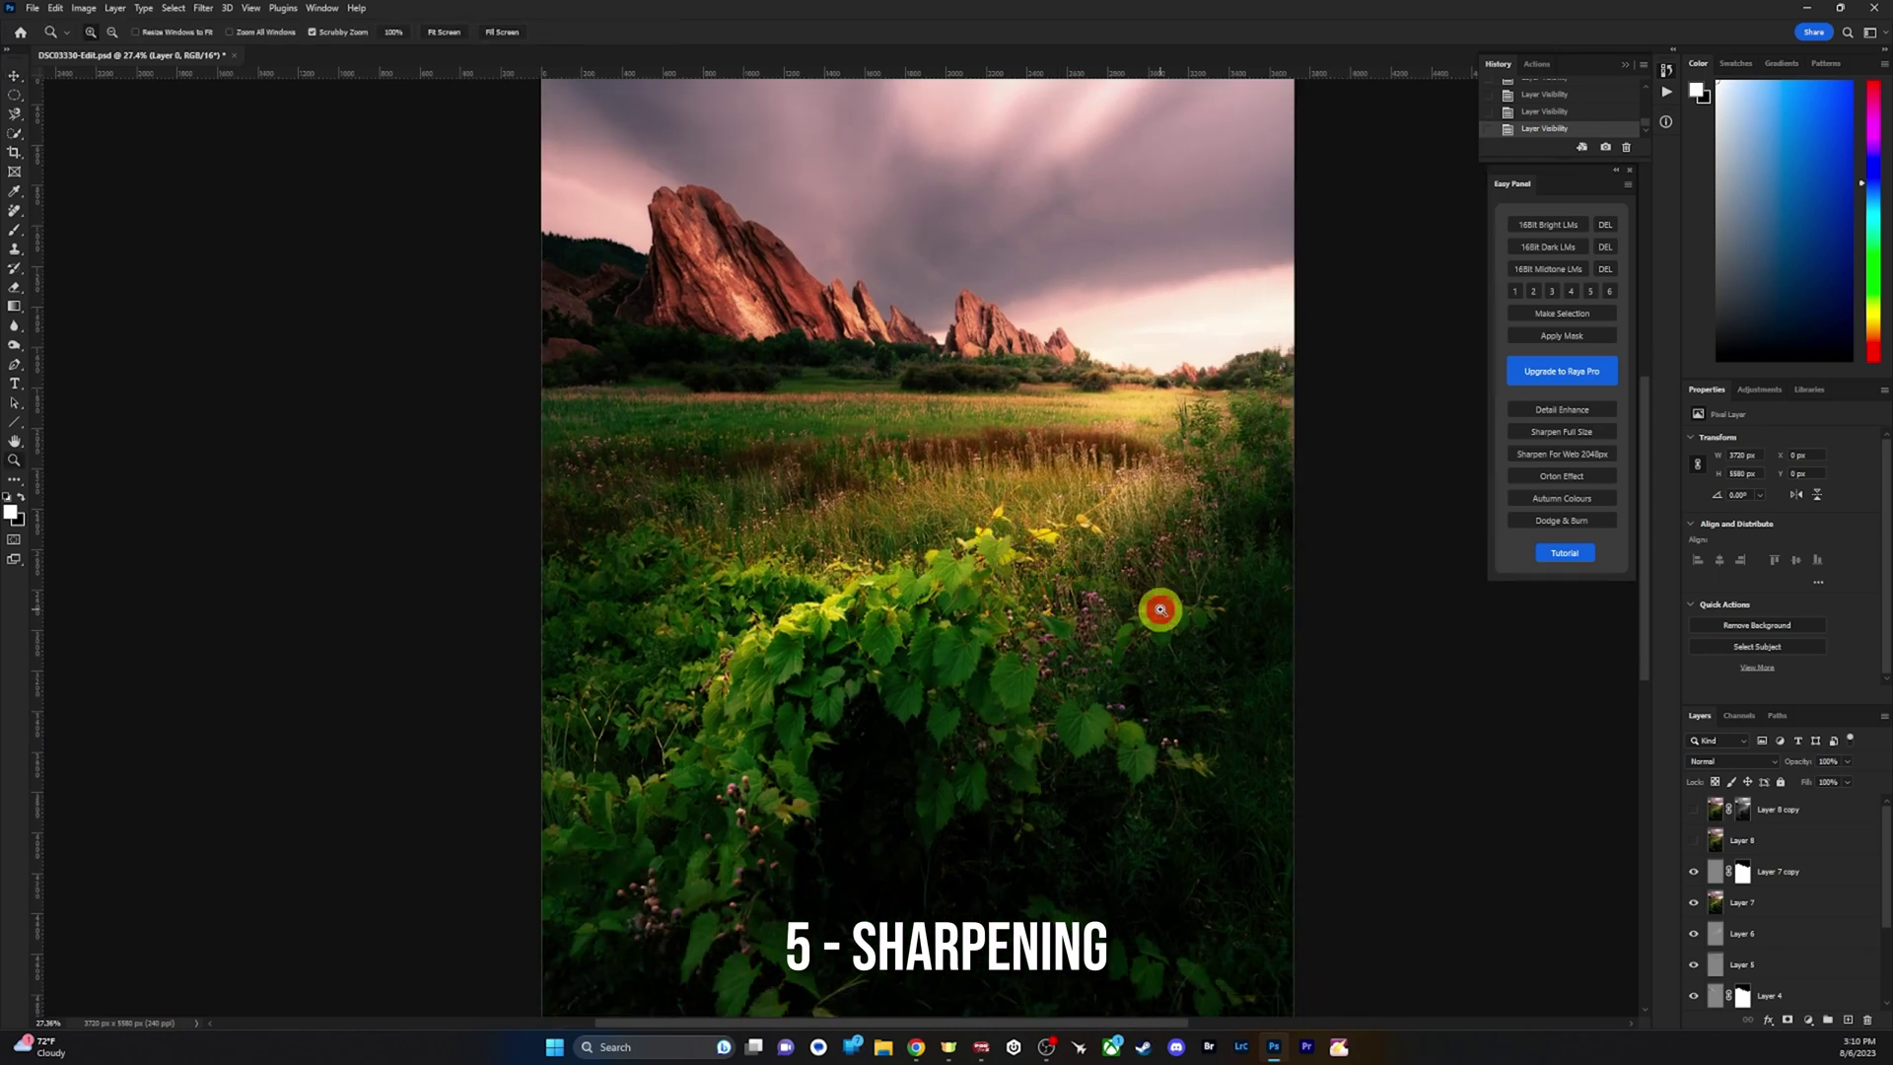
pyautogui.moveTo(1159, 609); pyautogui.dragTo(1133, 612)
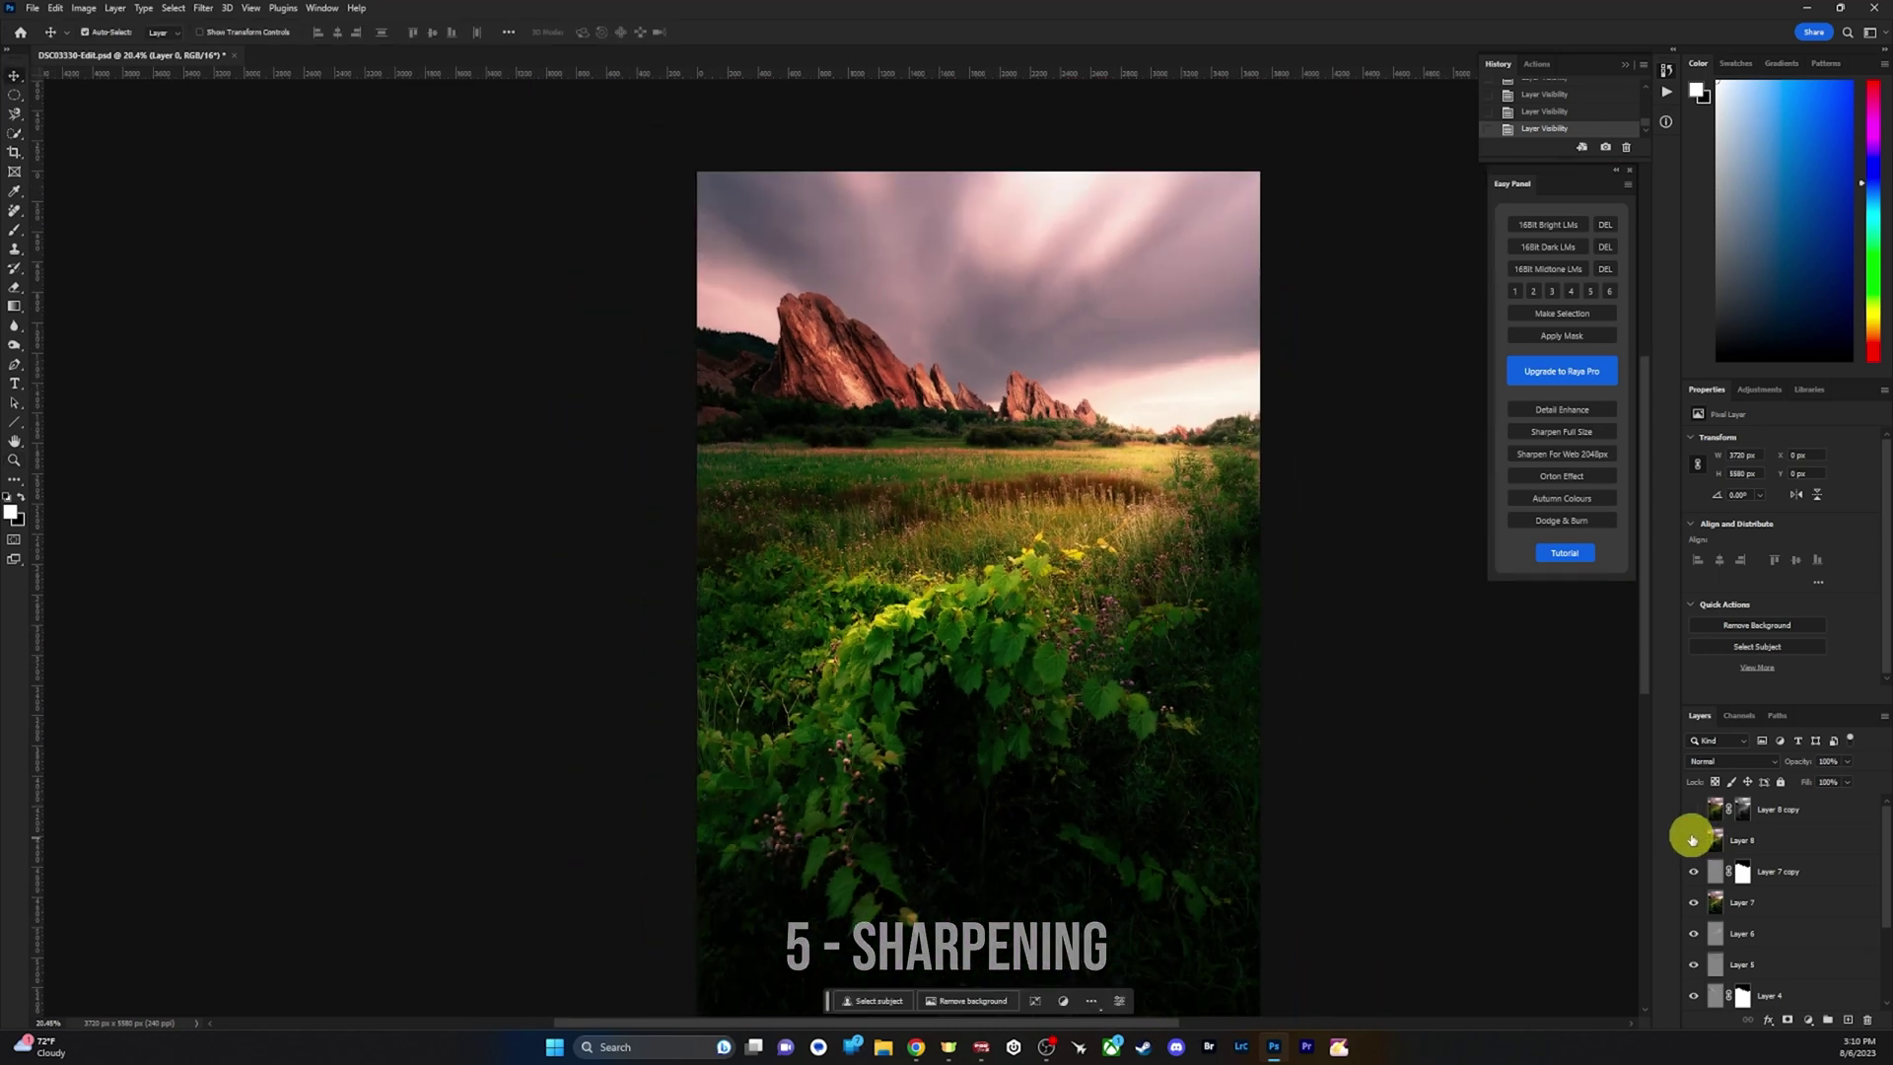
pyautogui.moveTo(1015, 838); pyautogui.dragTo(921, 582)
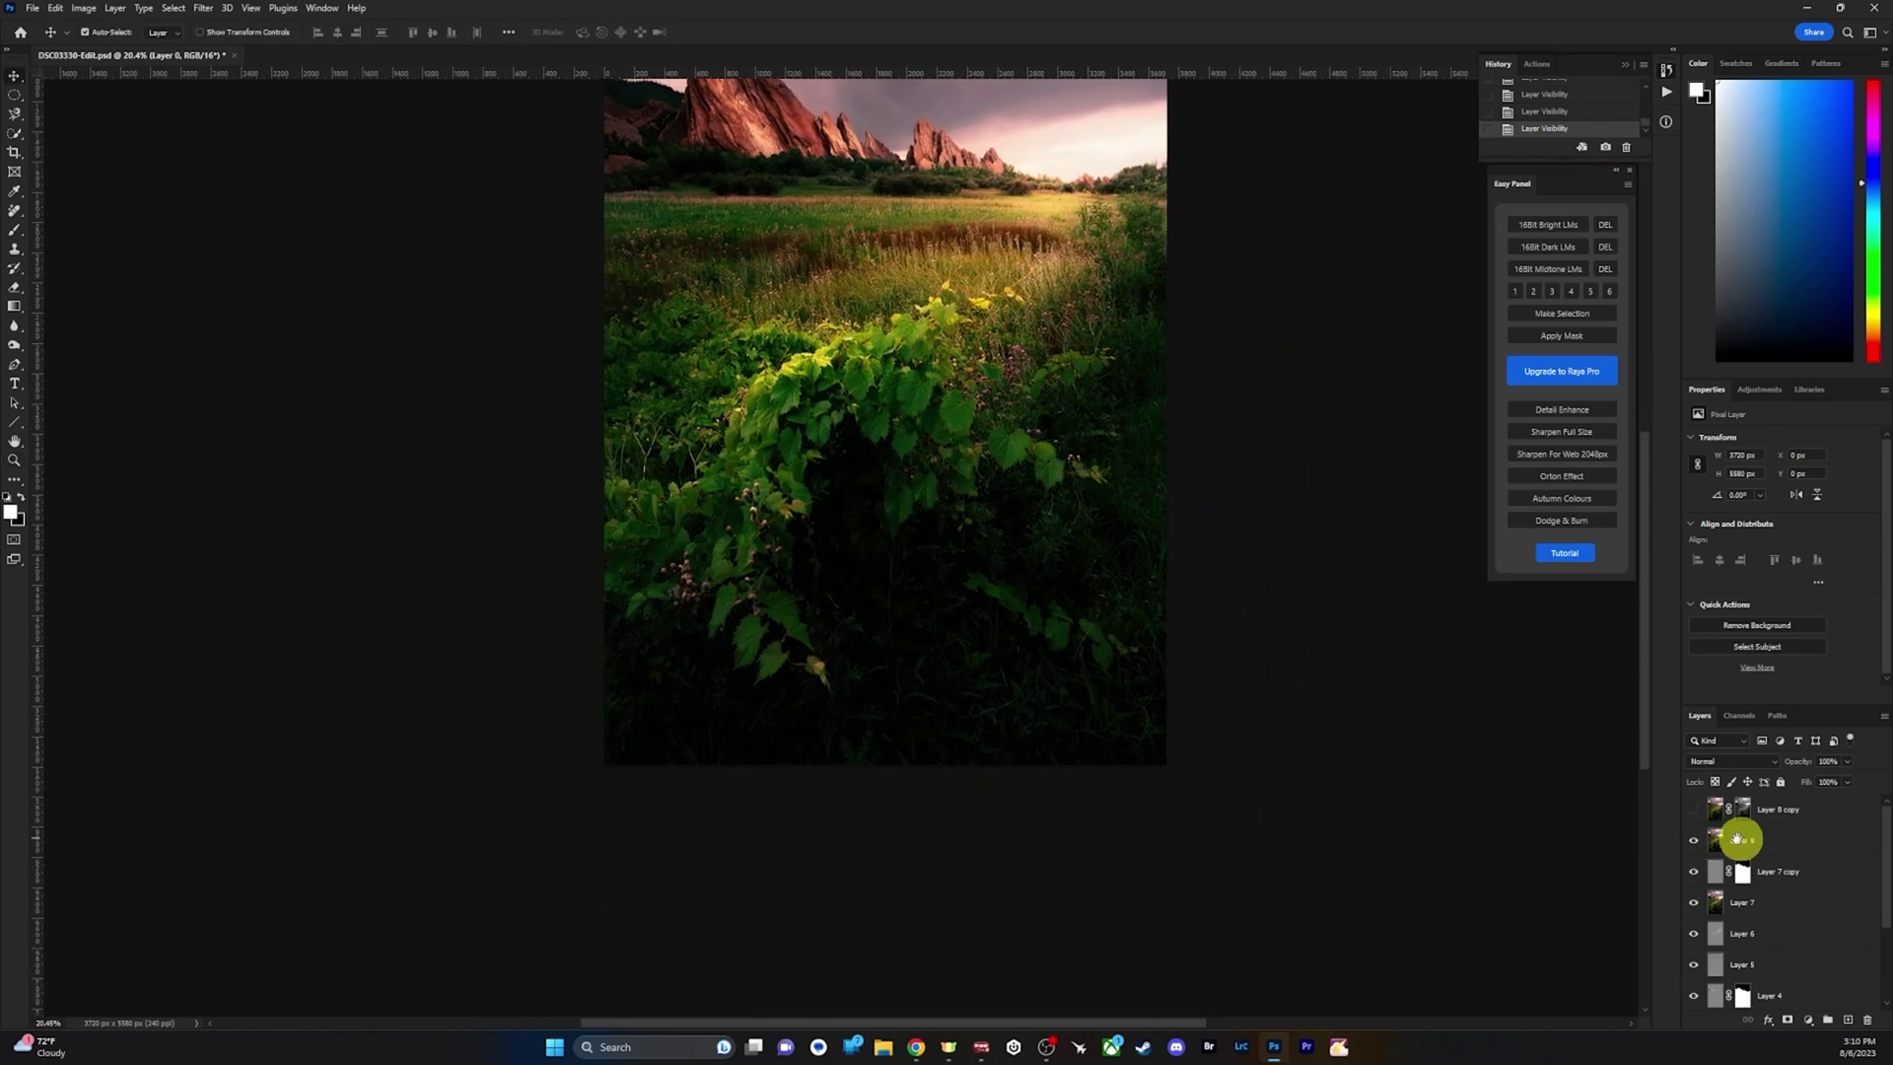
pyautogui.click(1694, 845)
pyautogui.click(1694, 845)
pyautogui.click(1691, 844)
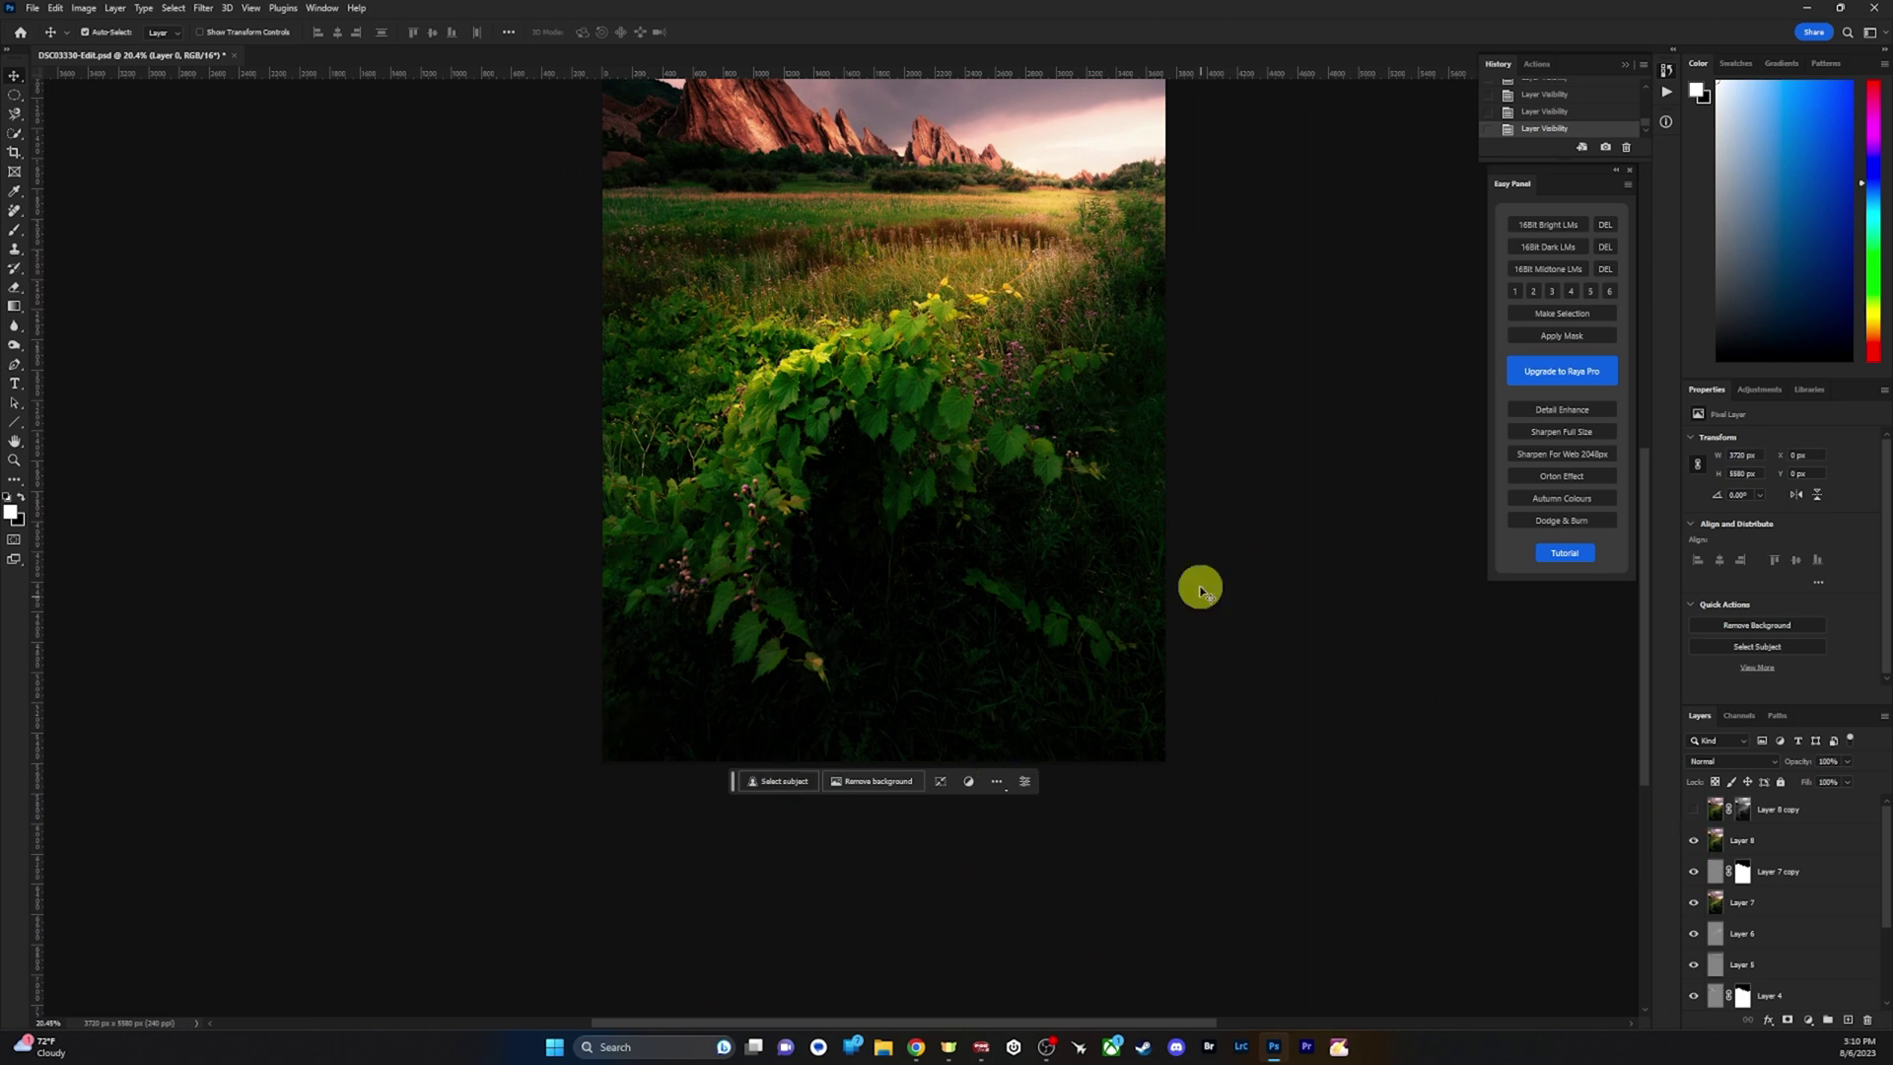
pyautogui.click(1695, 840)
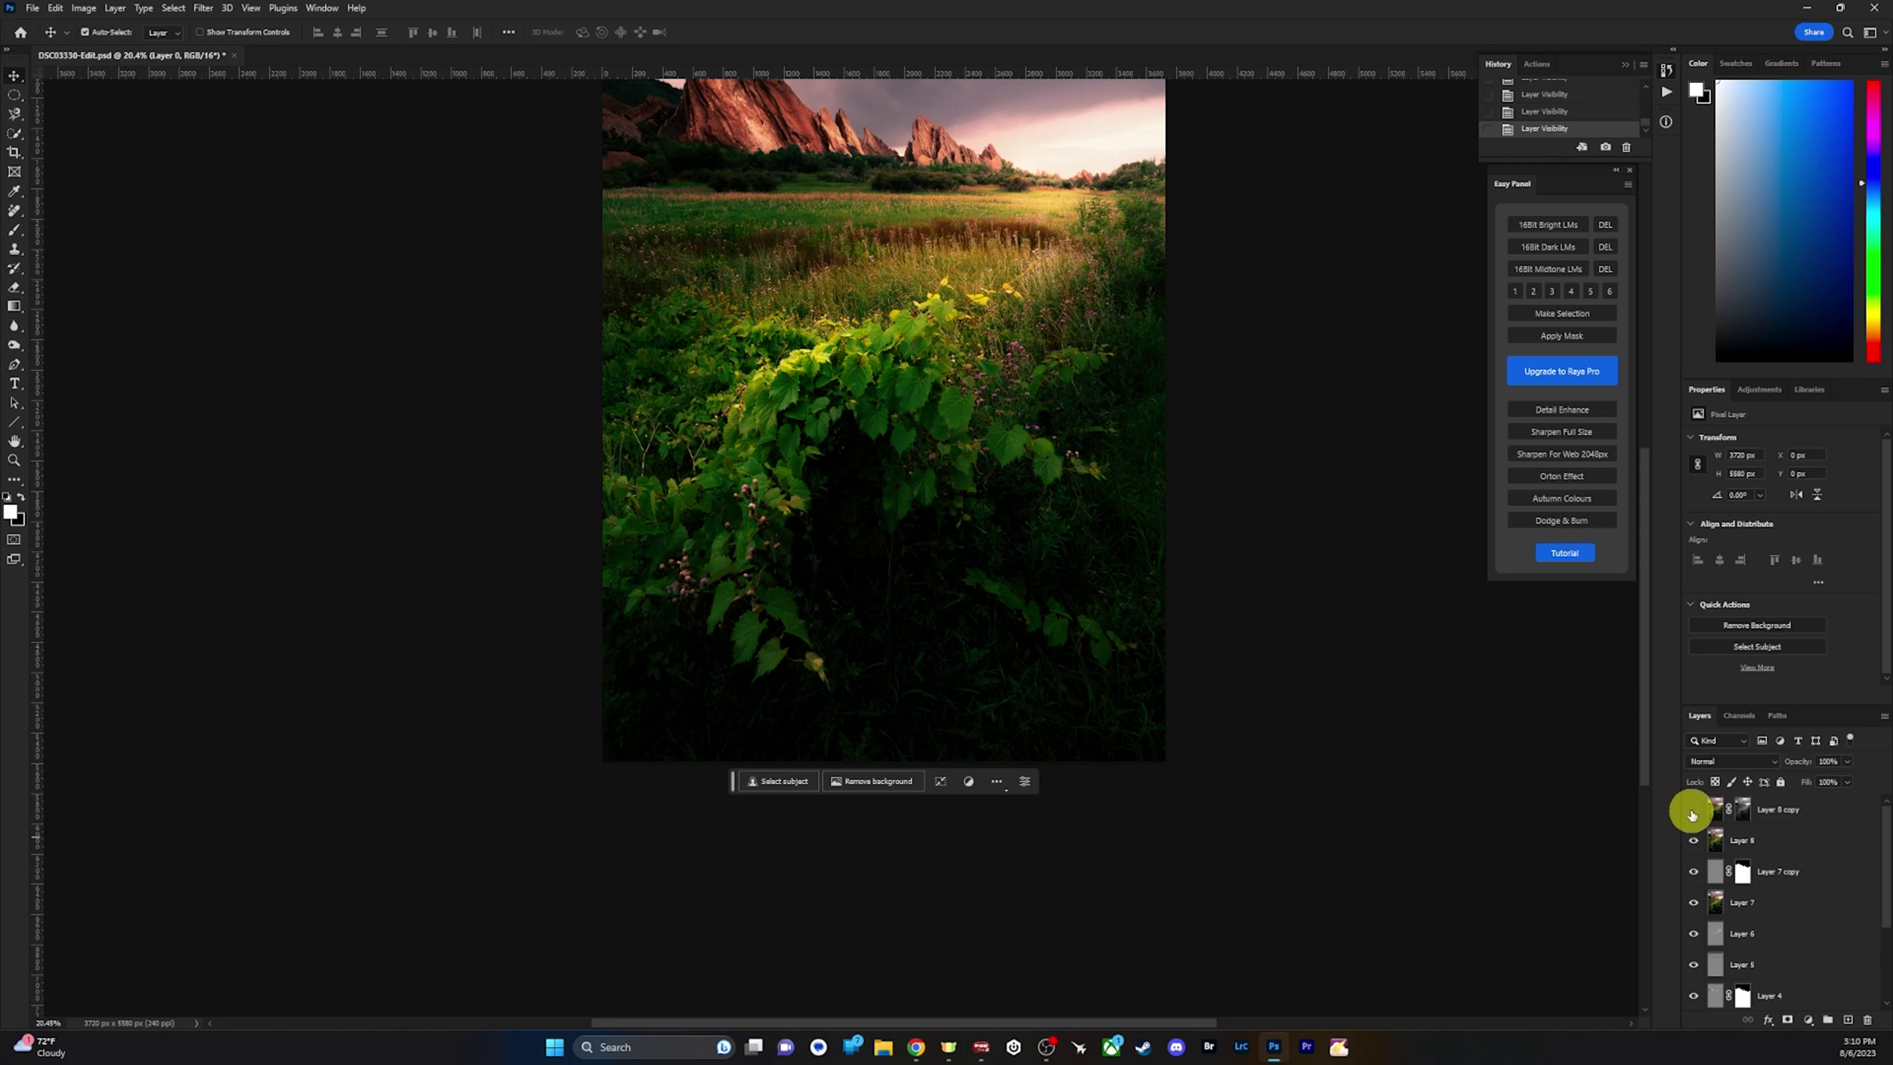
# Examine the Orton glow of Layer 8 copy up close around the rocks and meadow by toggling that layer.
pyautogui.press('z')
pyautogui.moveTo(1068, 421); pyautogui.dragTo(1060, 425)
pyautogui.press('space')
pyautogui.moveTo(1048, 350); pyautogui.dragTo(968, 521)
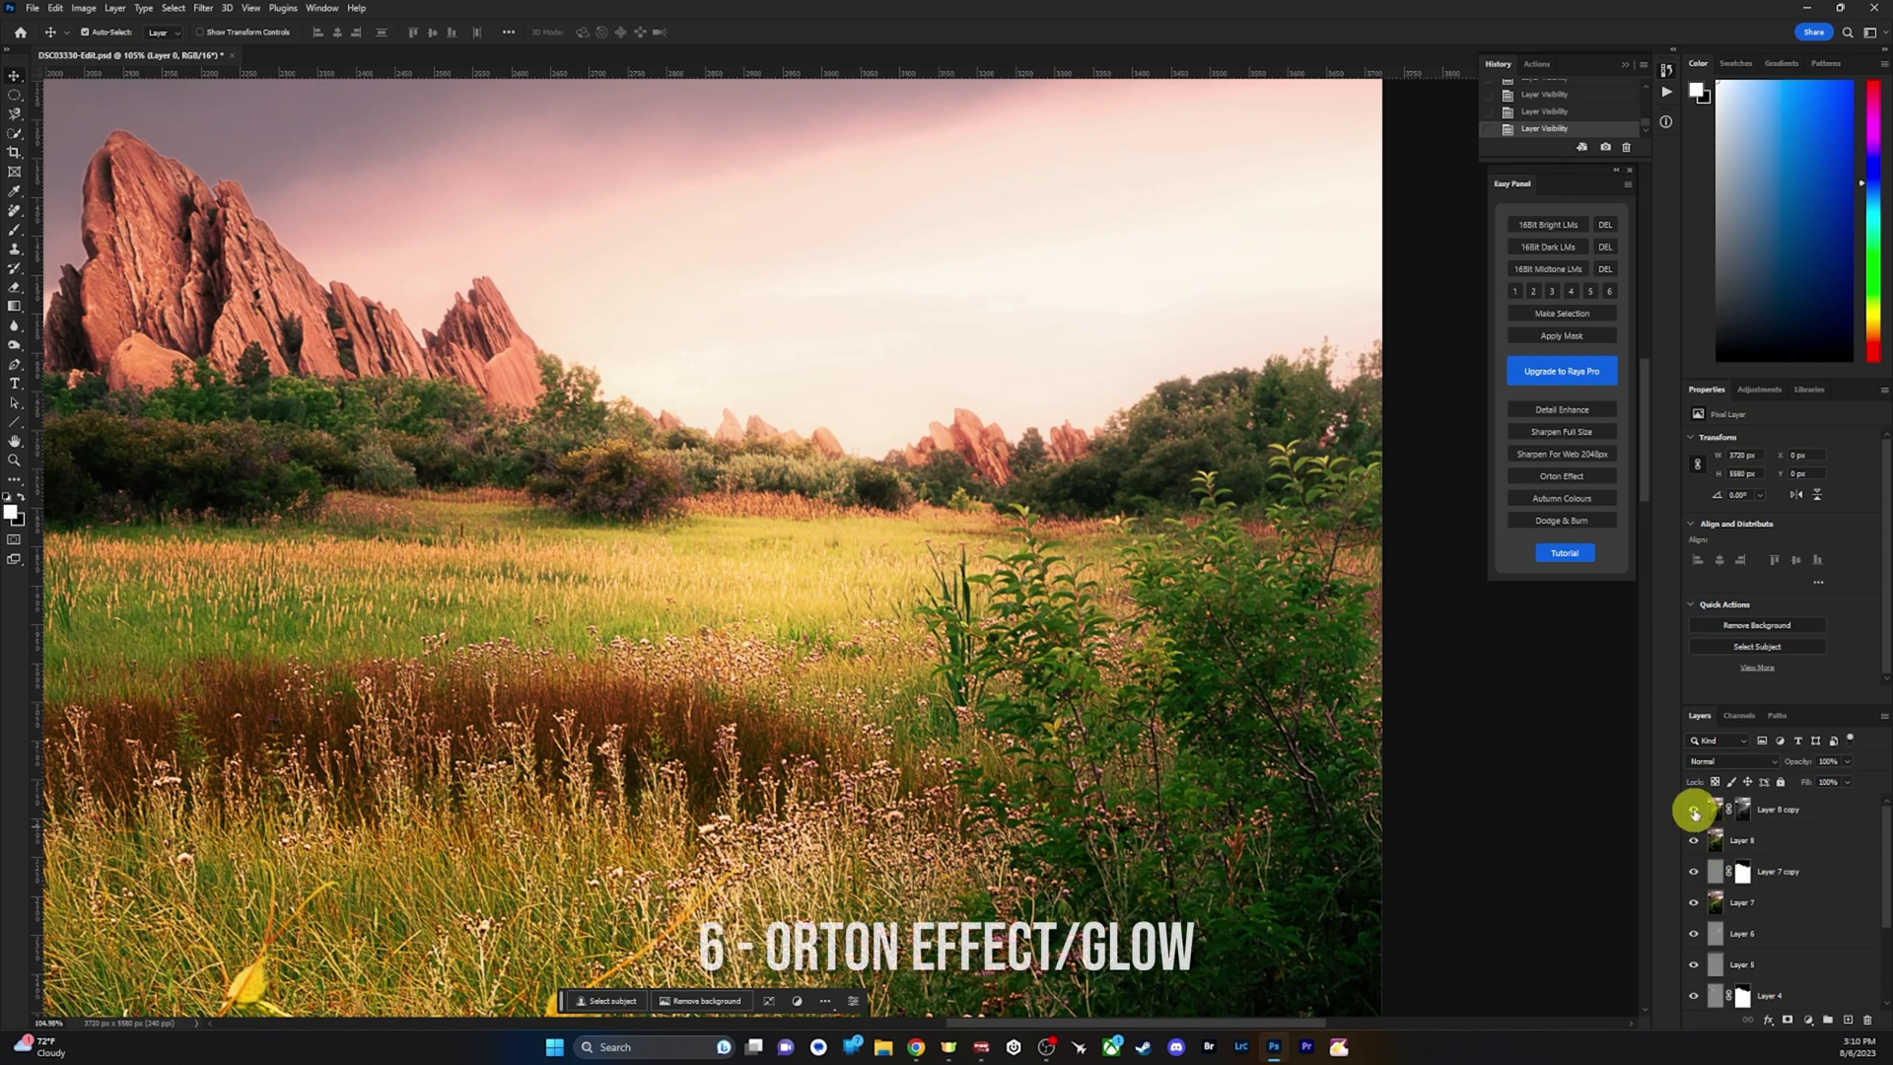
pyautogui.click(1694, 810)
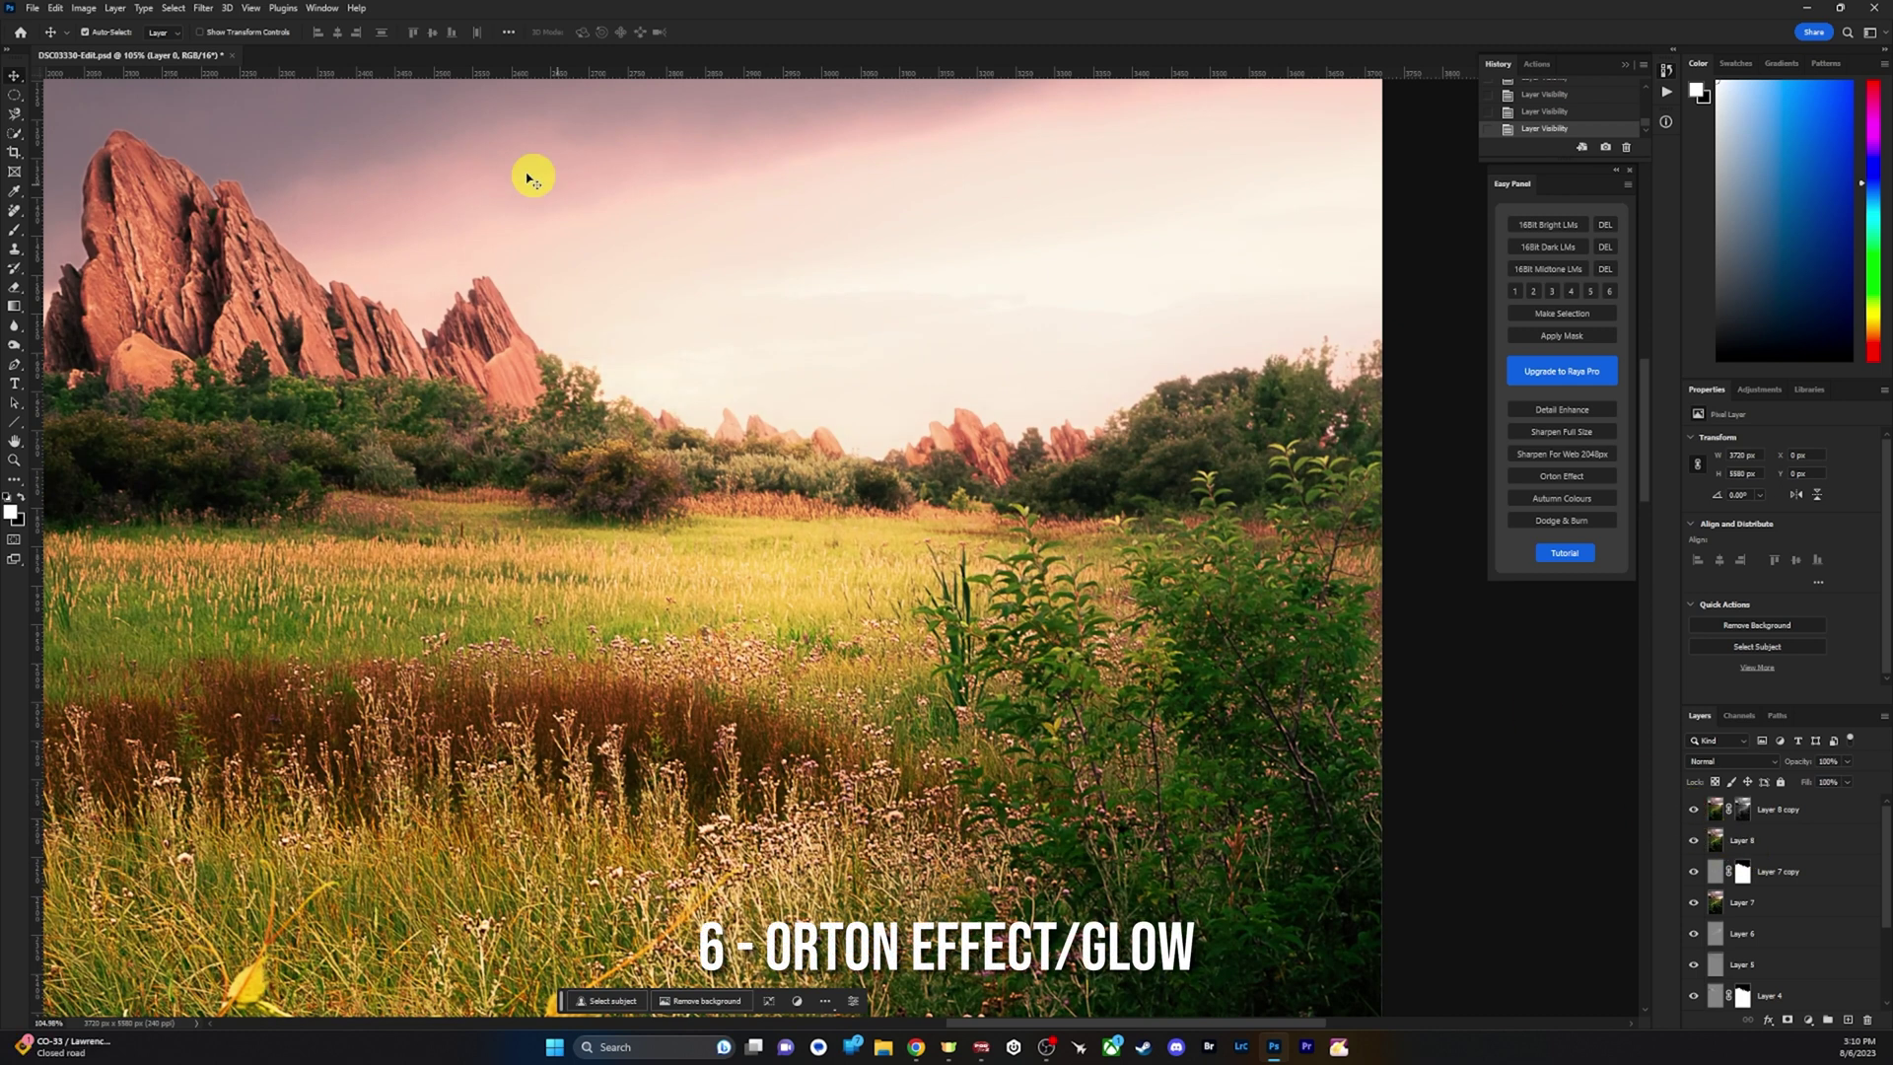
# Hide all layers above Layer 0 so that only the base photo is displayed.
pyautogui.click(1693, 841)
pyautogui.click(1693, 872)
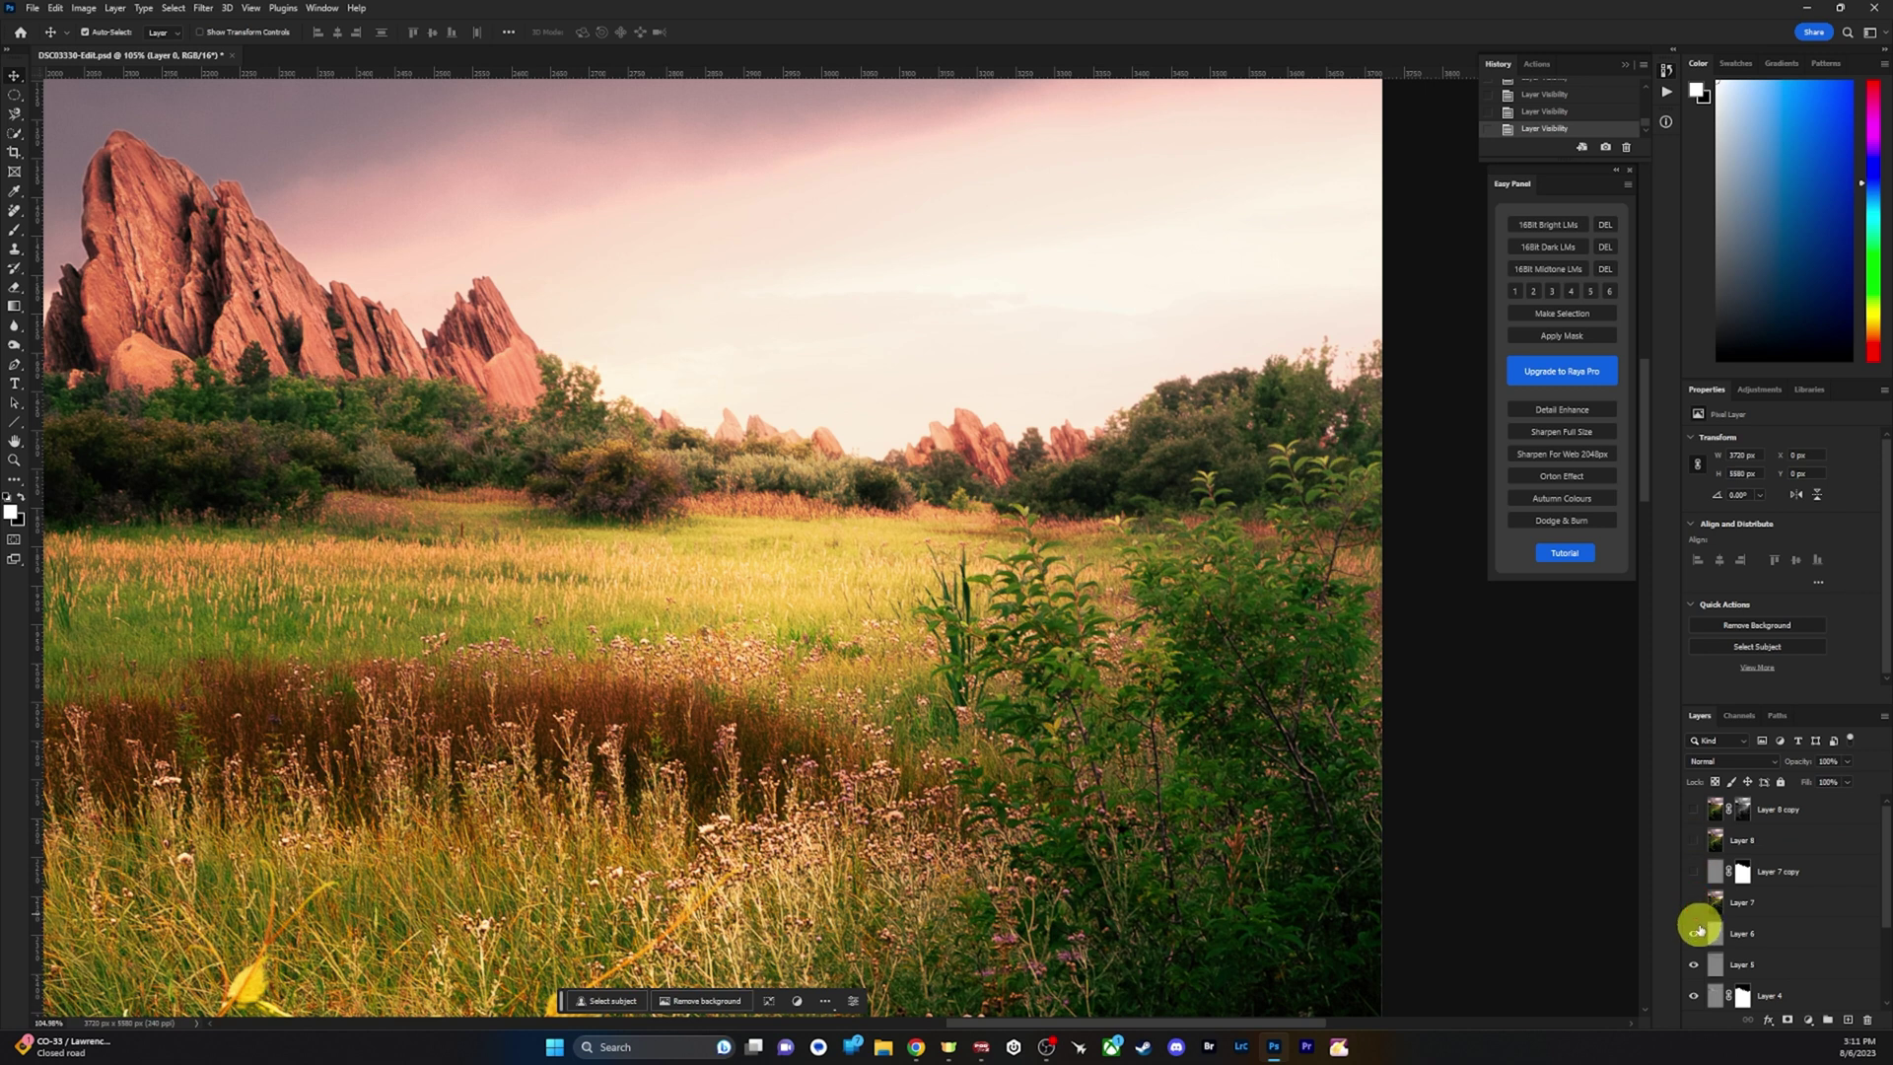
pyautogui.click(1693, 934)
pyautogui.click(1694, 964)
pyautogui.scroll(-3, 1765, 897)
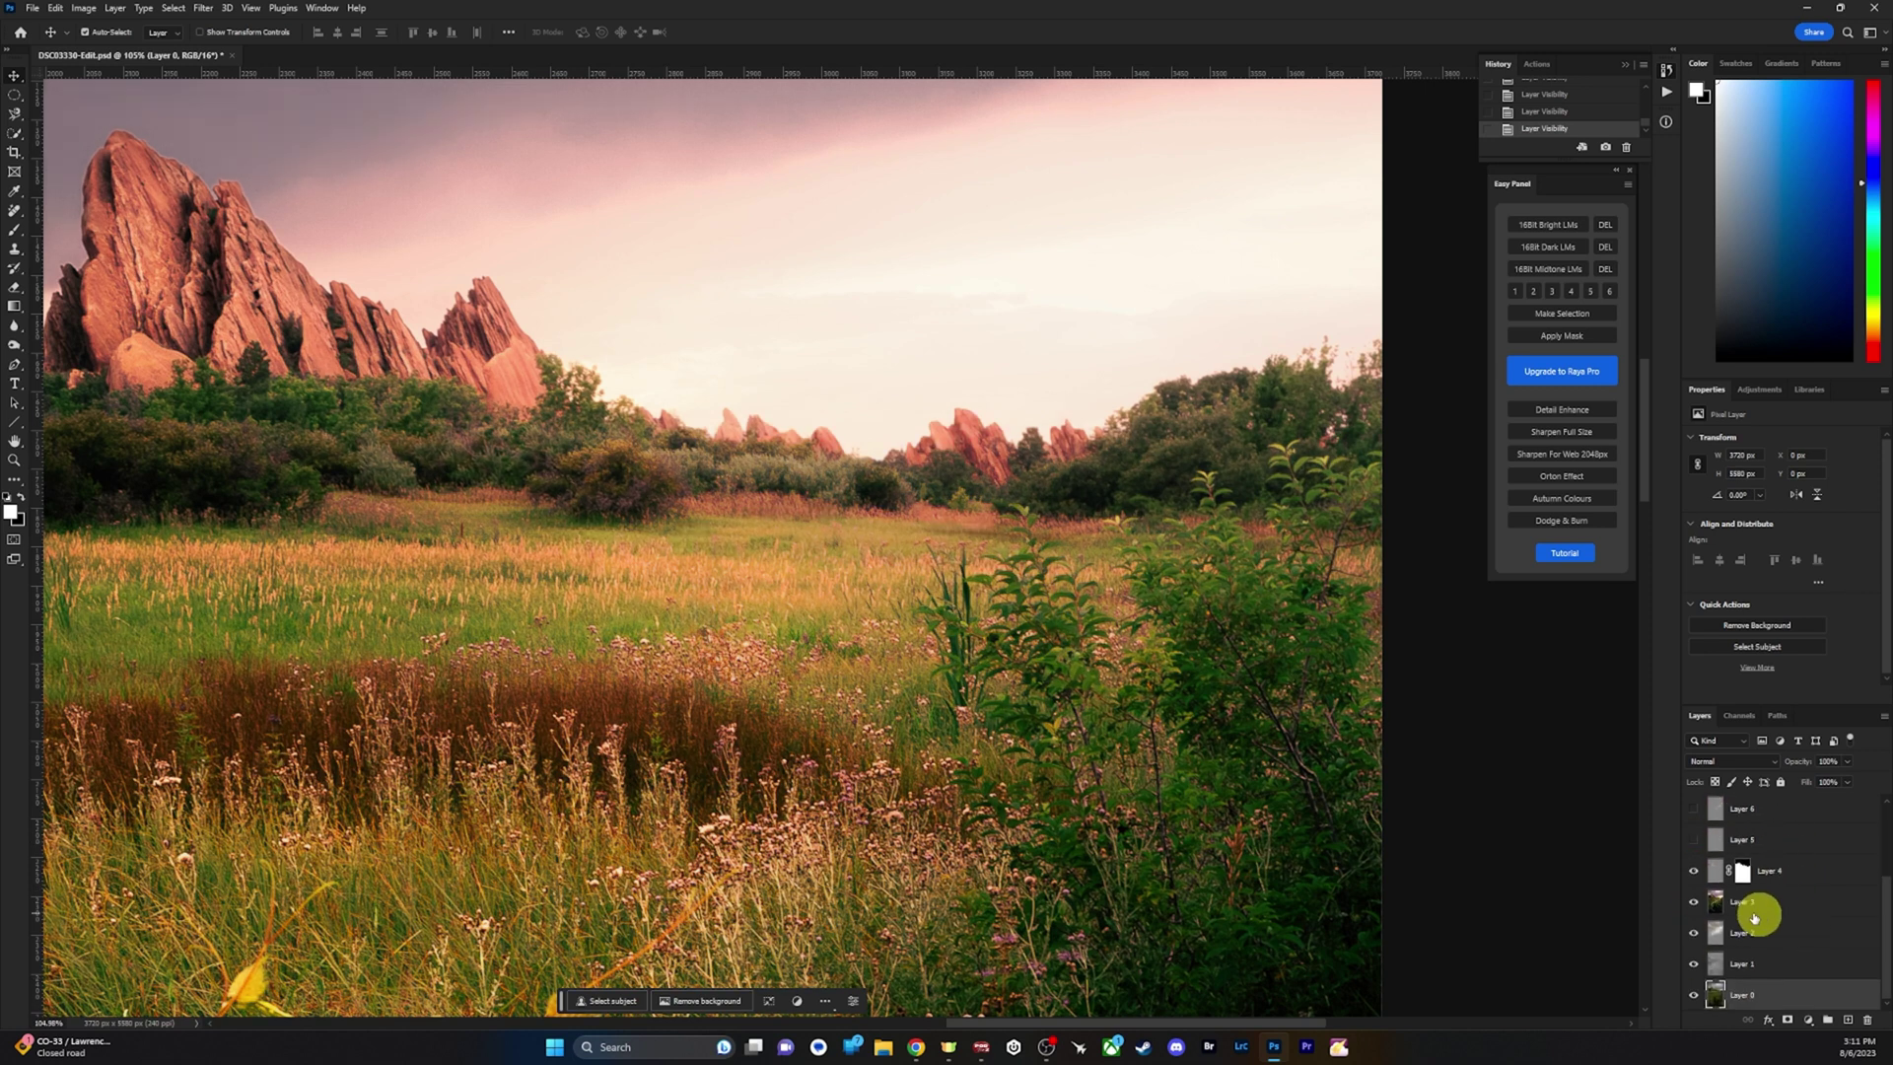
pyautogui.click(1693, 871)
pyautogui.click(1693, 902)
pyautogui.click(1695, 933)
pyautogui.click(1693, 964)
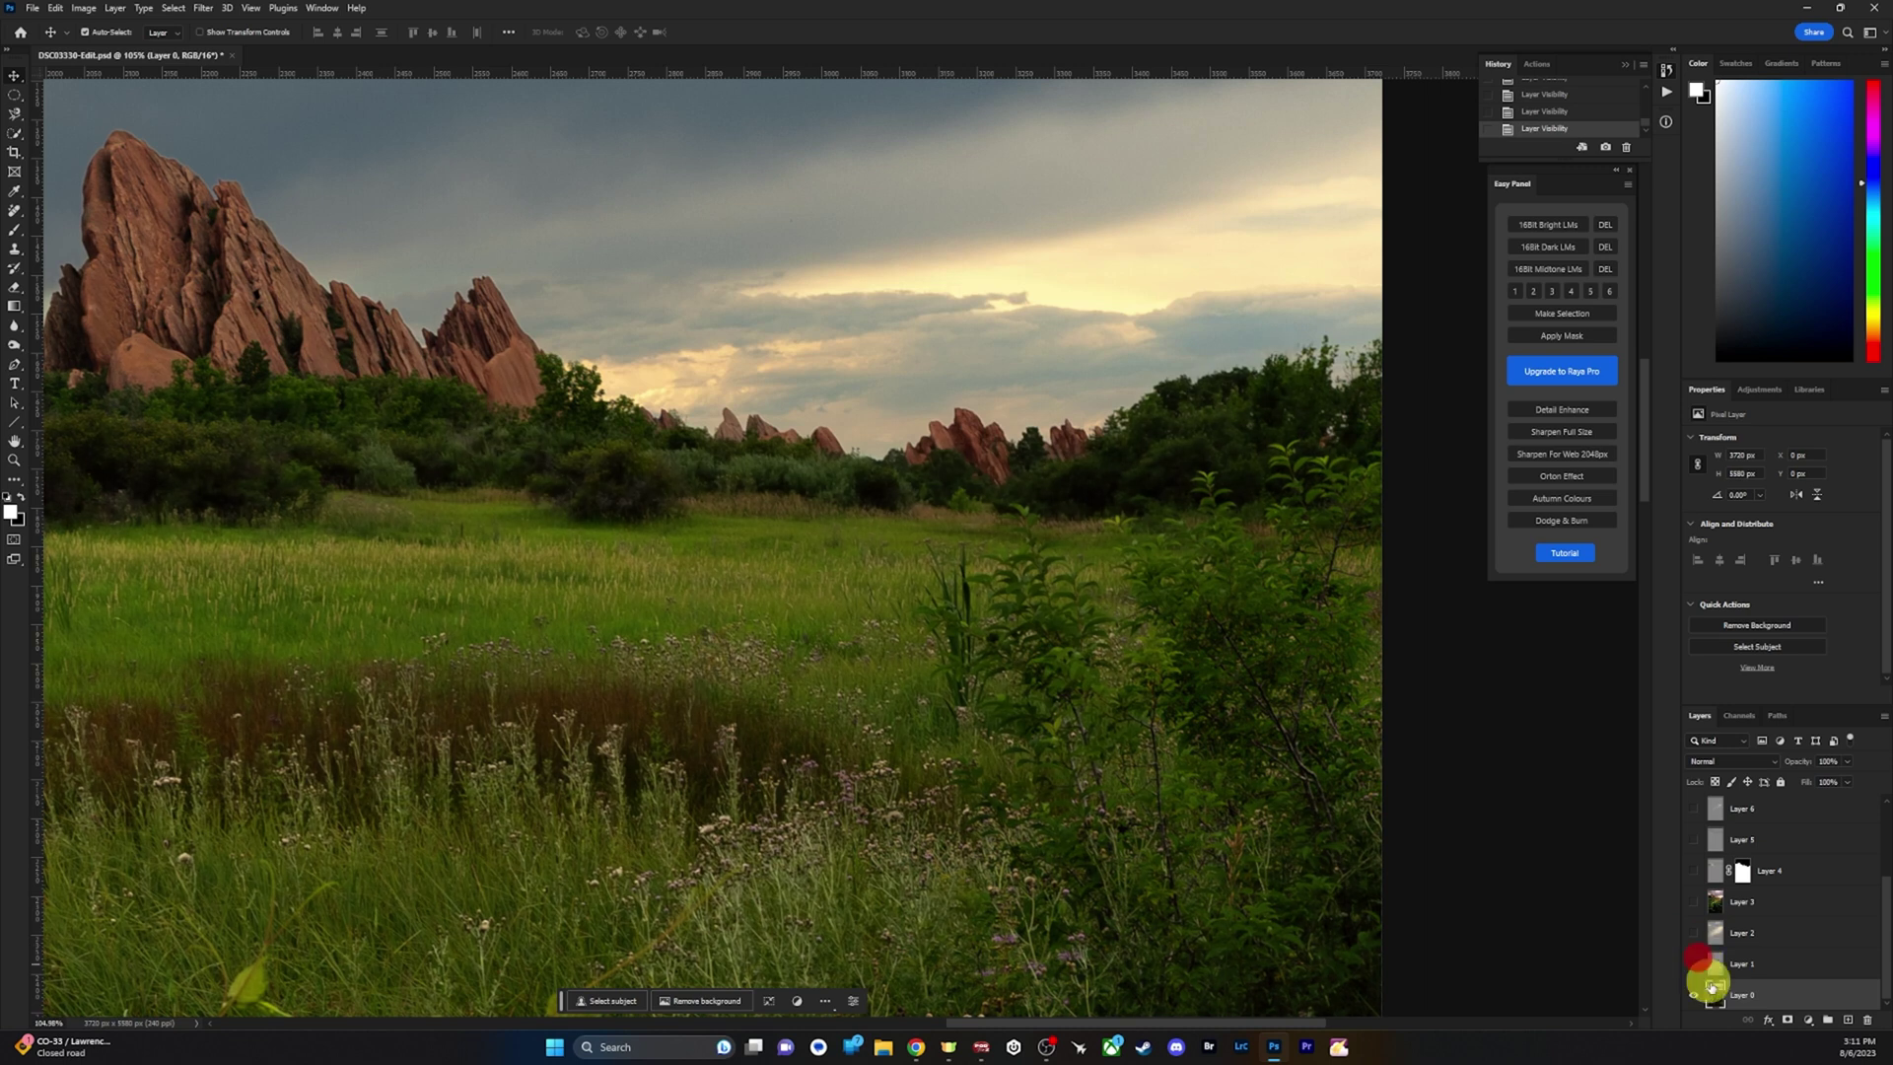
# Create a new layer above Layer 0 in Overlay mode, filled with the Overlay-neutral 50% gray.
pyautogui.press('z')
pyautogui.moveTo(891, 647); pyautogui.dragTo(831, 523)
pyautogui.press('z')
pyautogui.moveTo(765, 601); pyautogui.dragTo(734, 607)
pyautogui.moveTo(765, 694); pyautogui.dragTo(845, 600)
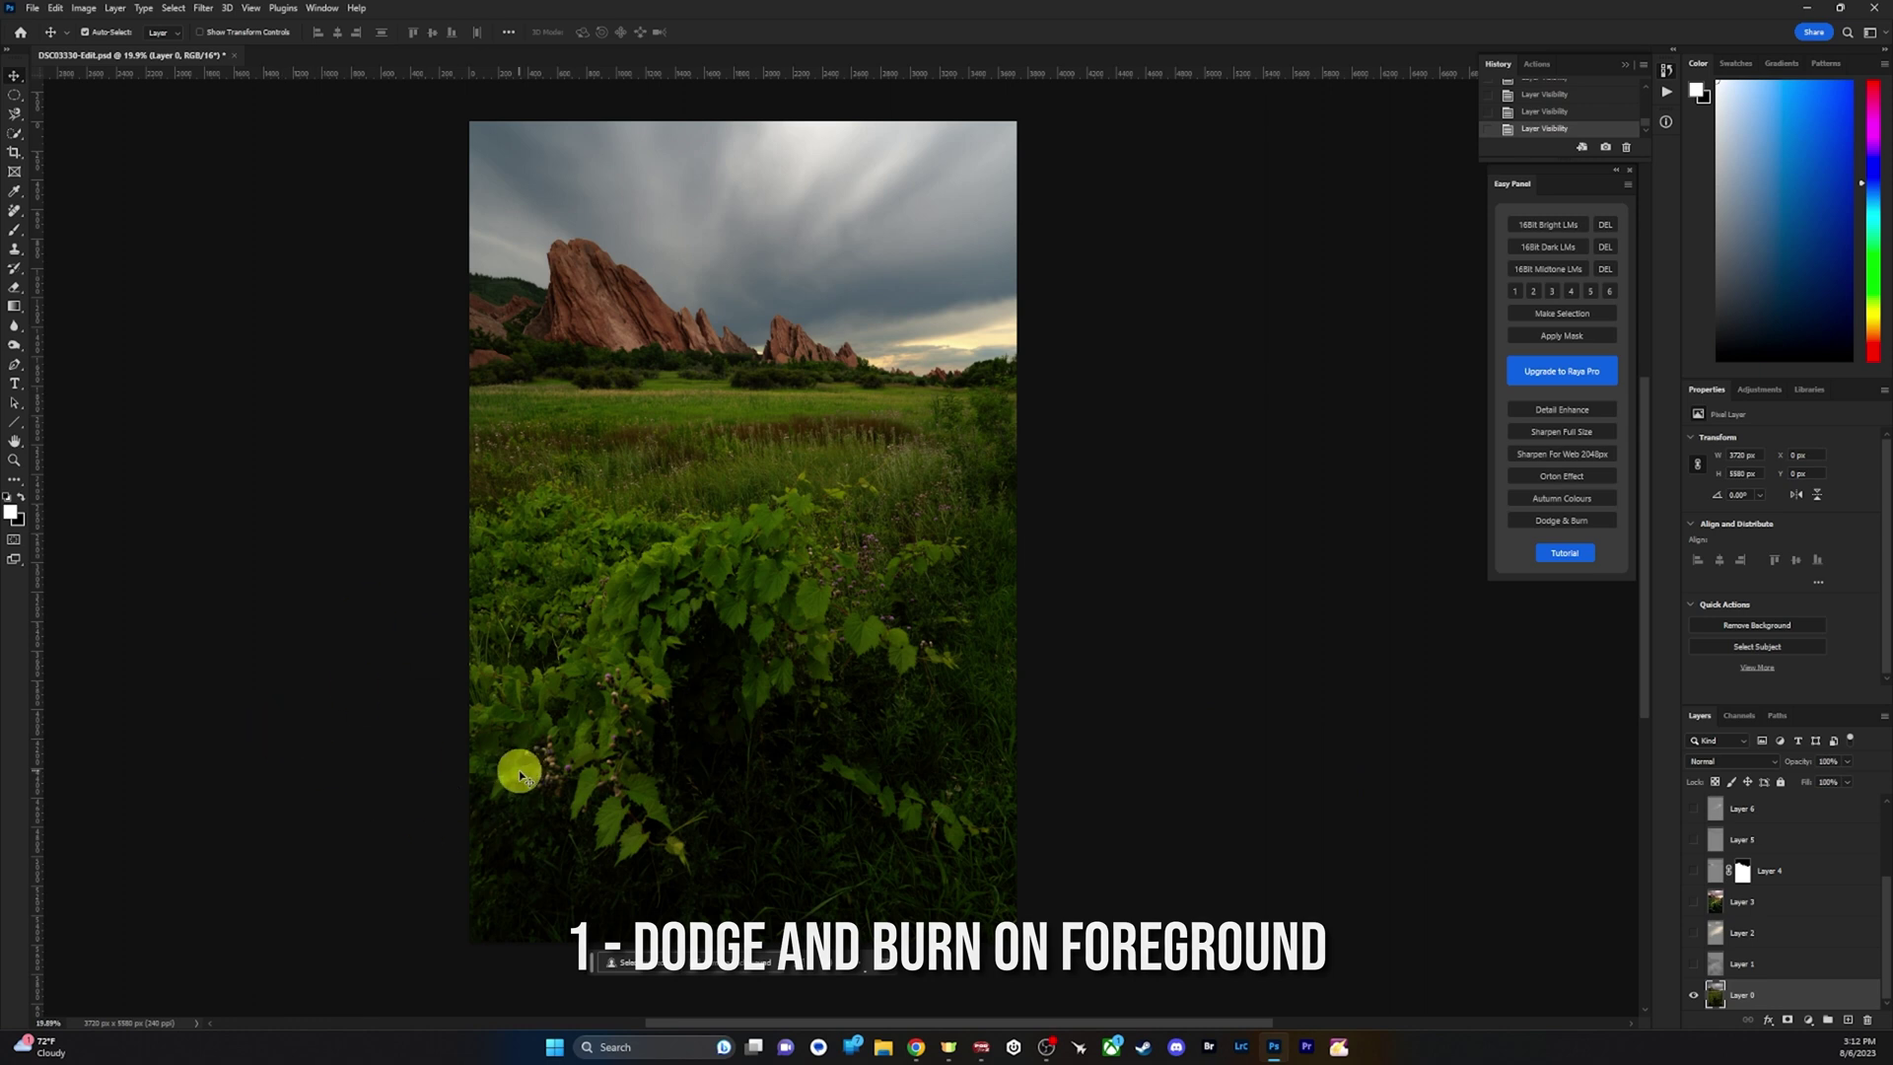
pyautogui.click(116, 8)
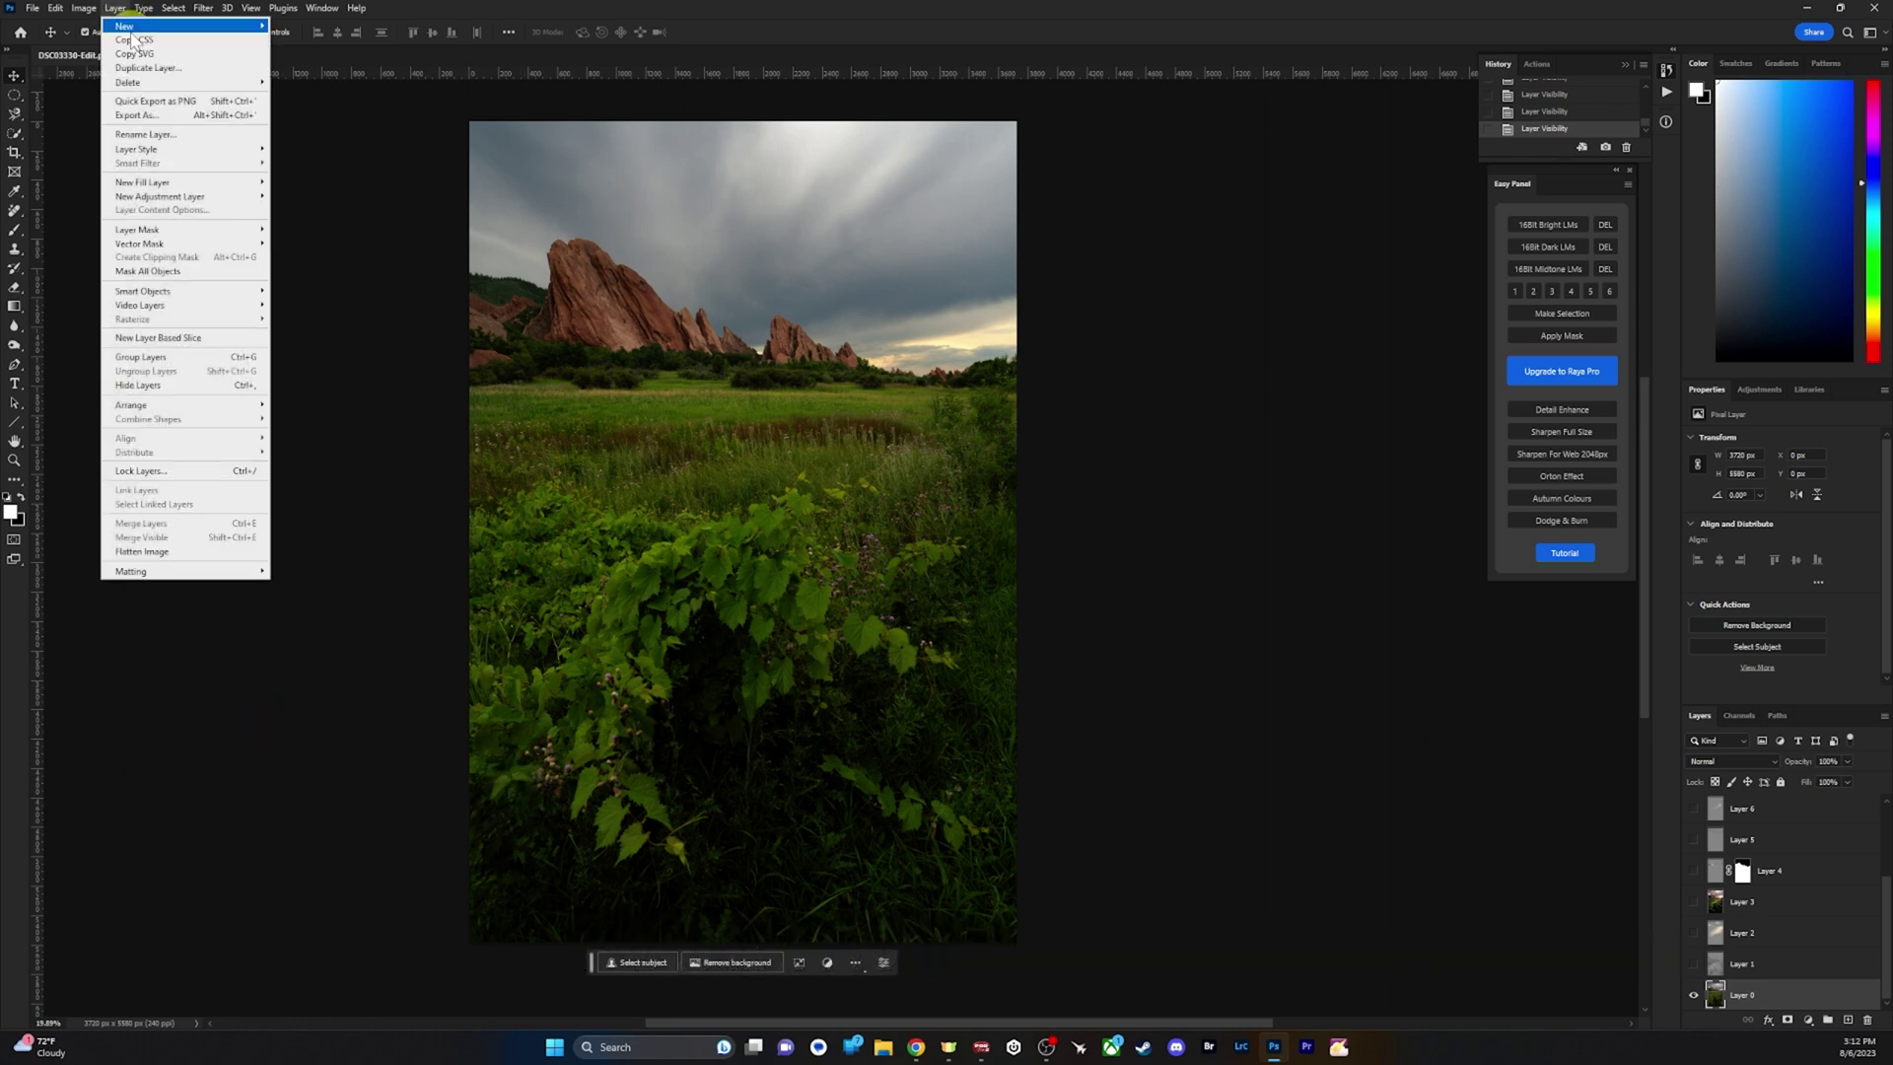
pyautogui.click(293, 25)
pyautogui.click(1207, 406)
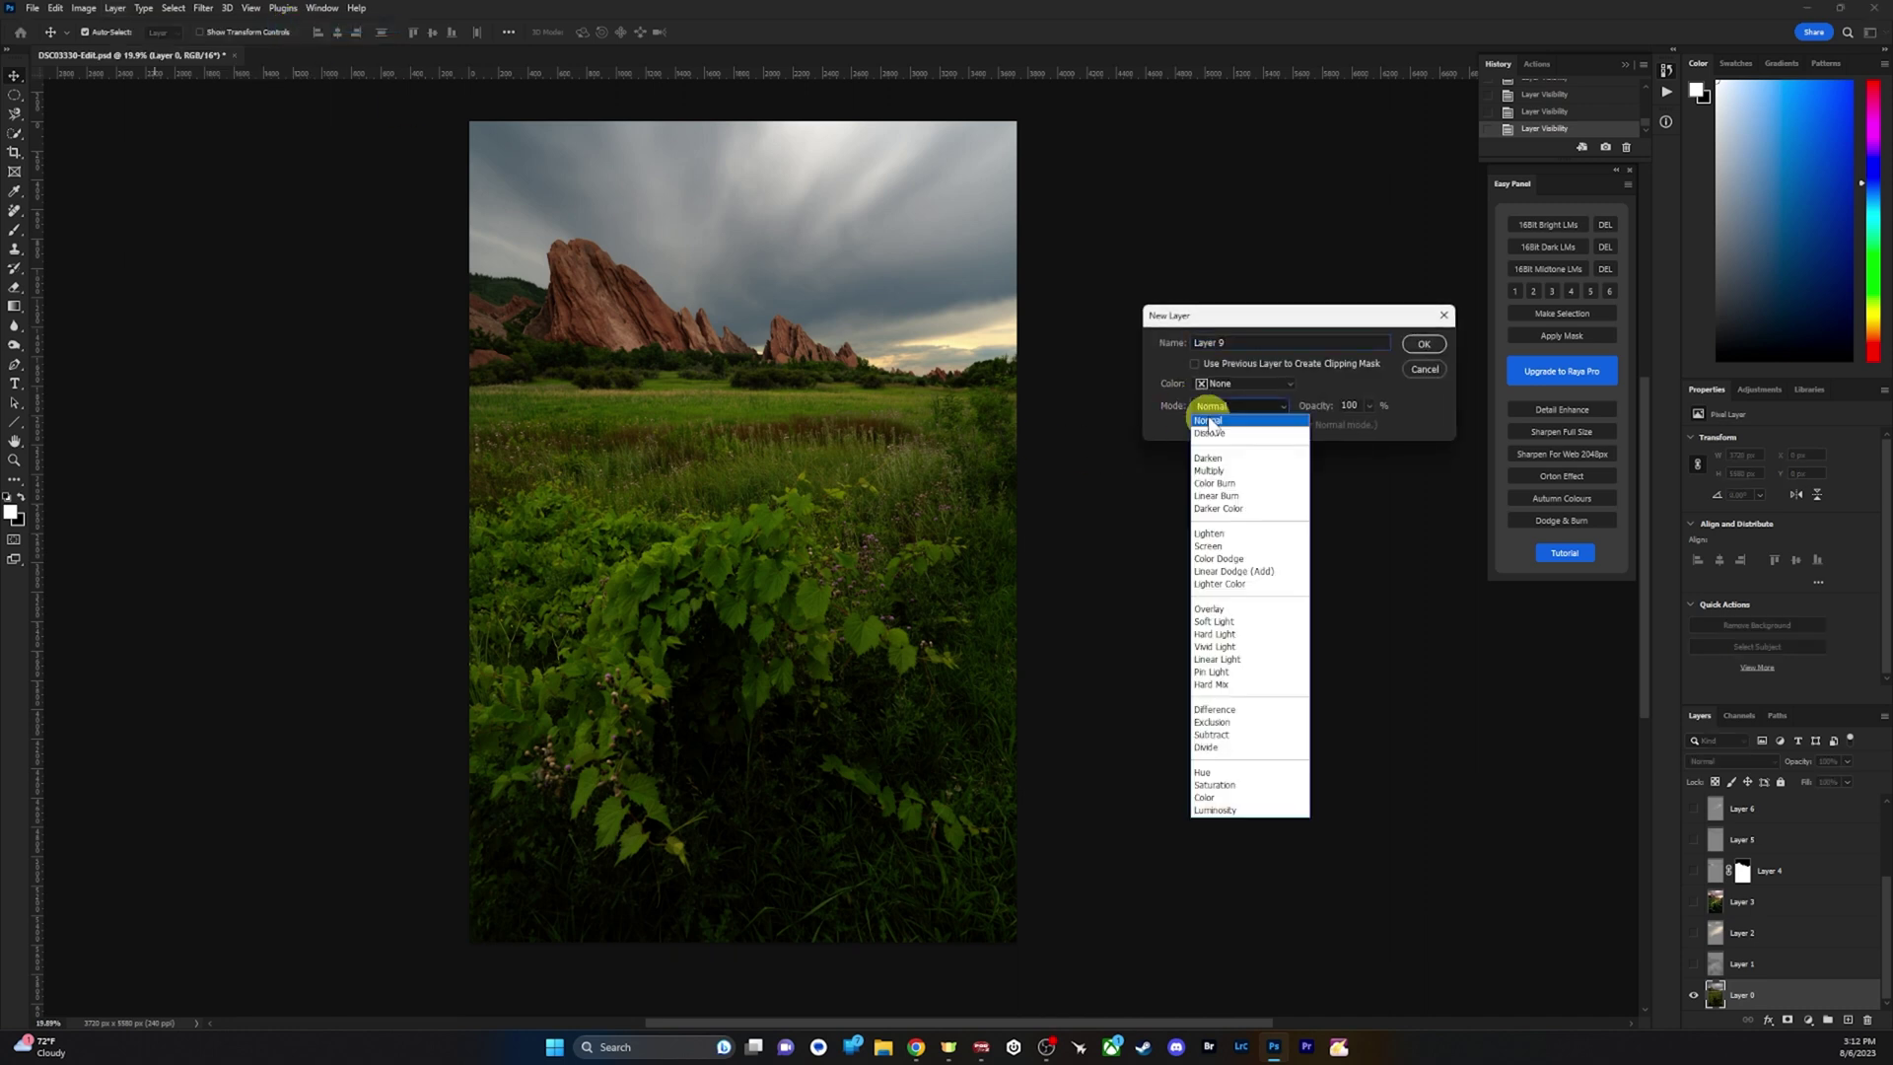
pyautogui.click(1221, 609)
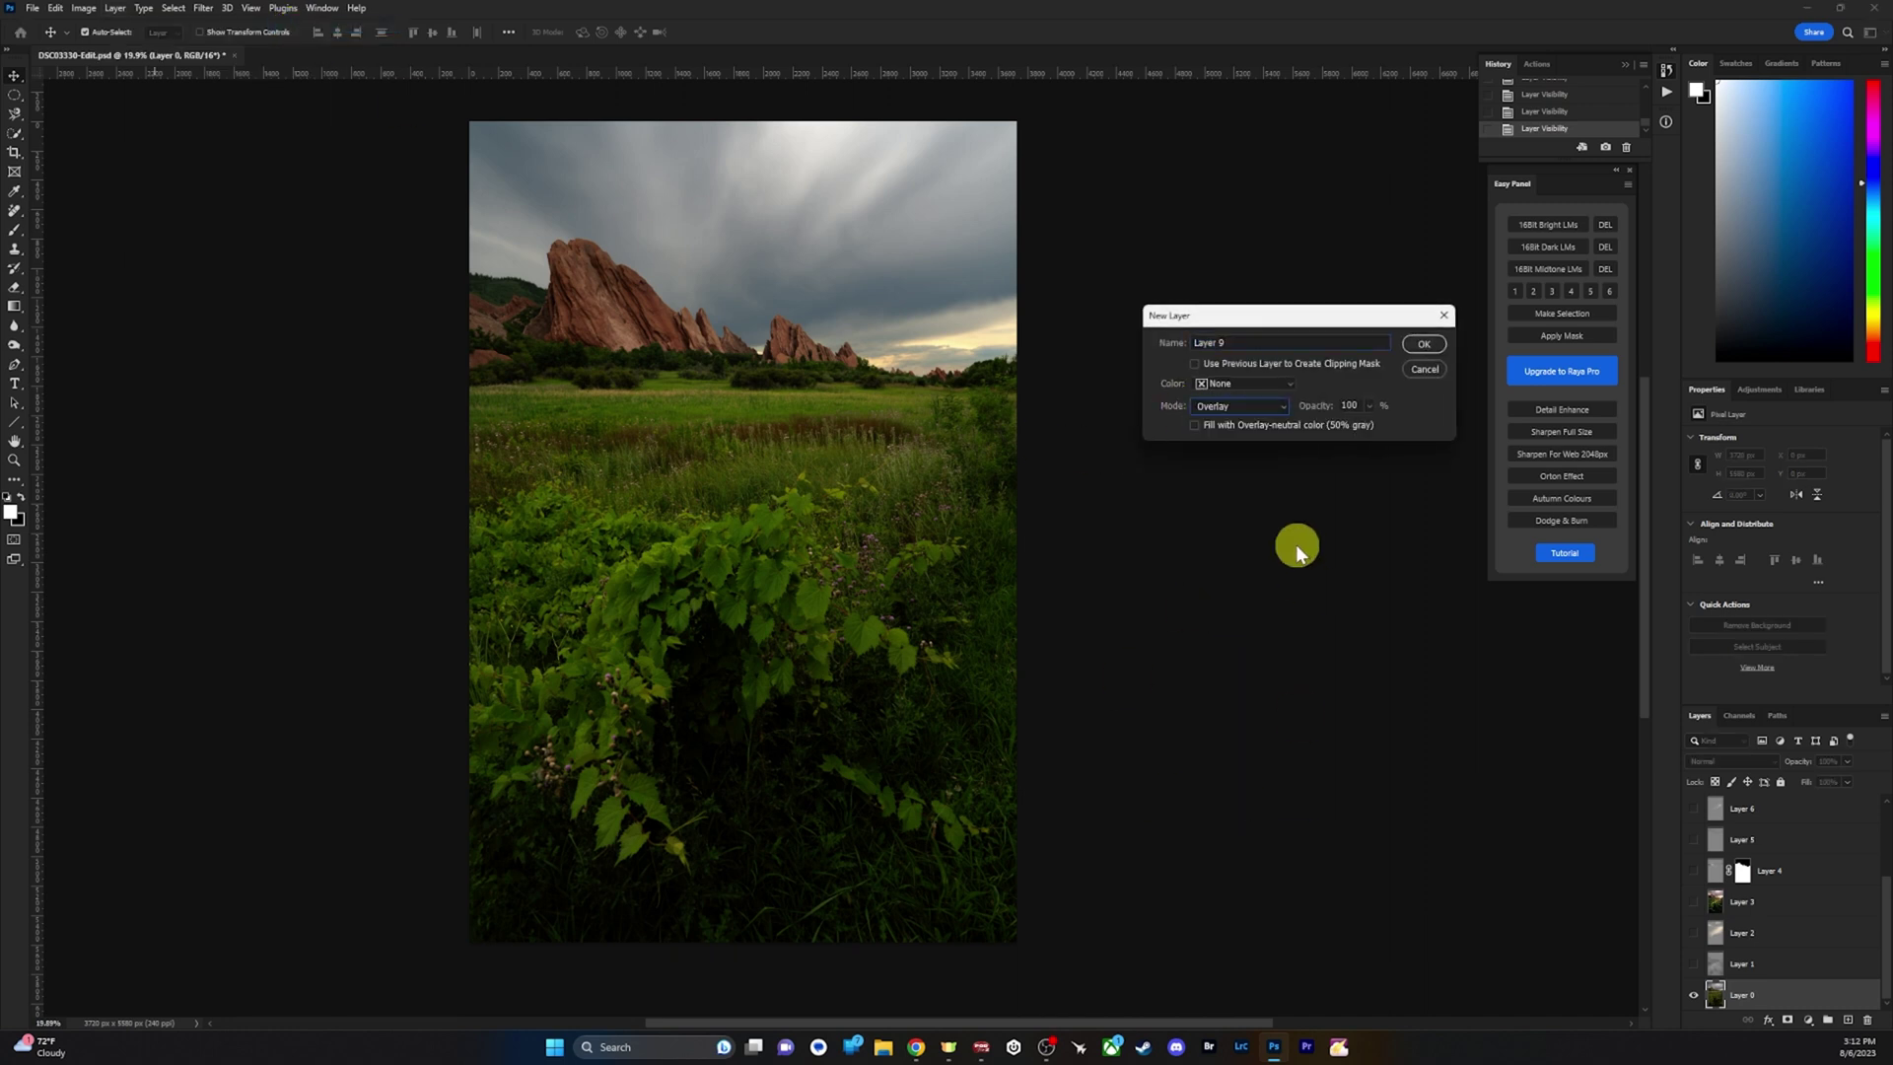
pyautogui.click(1194, 426)
pyautogui.click(1422, 345)
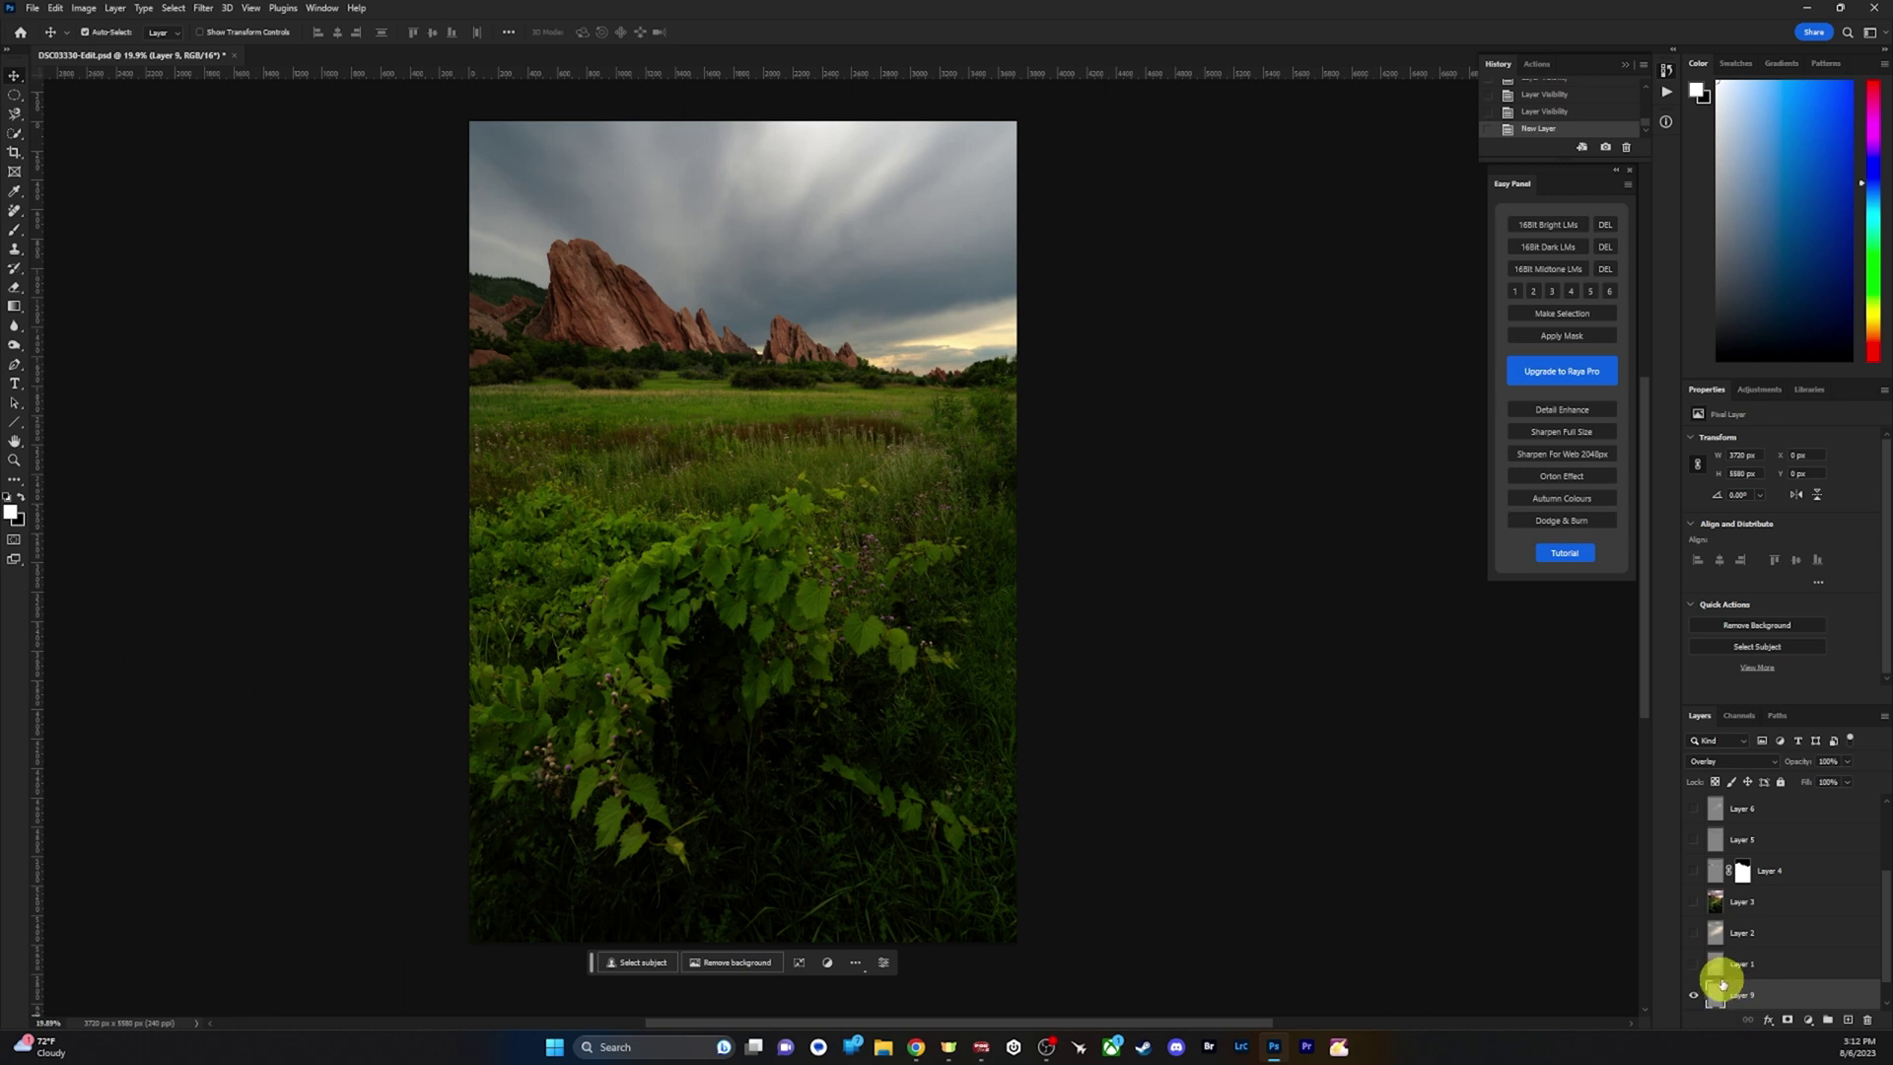
pyautogui.scroll(-1, 1782, 943)
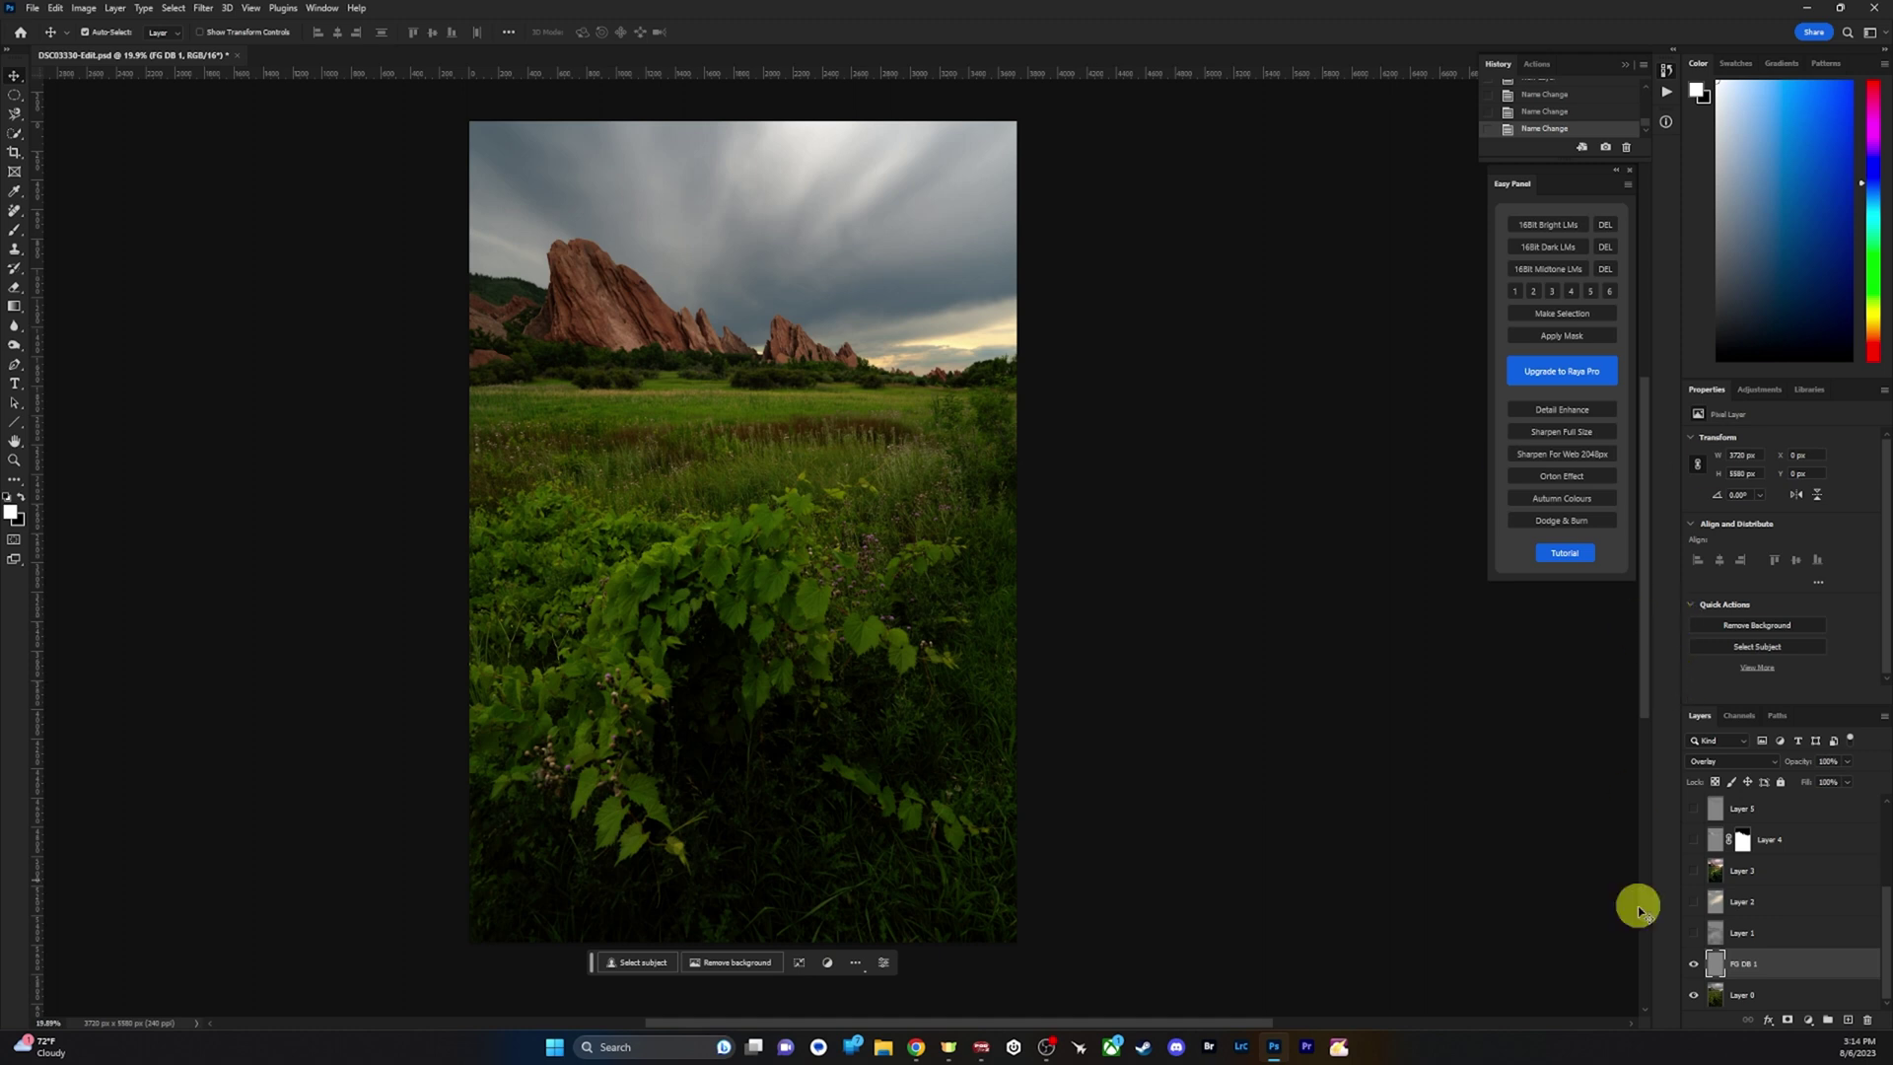
# Try white Brush strokes over the foreground vines and meadow on the FG DB 1 layer, and undo them.
pyautogui.click(14, 236)
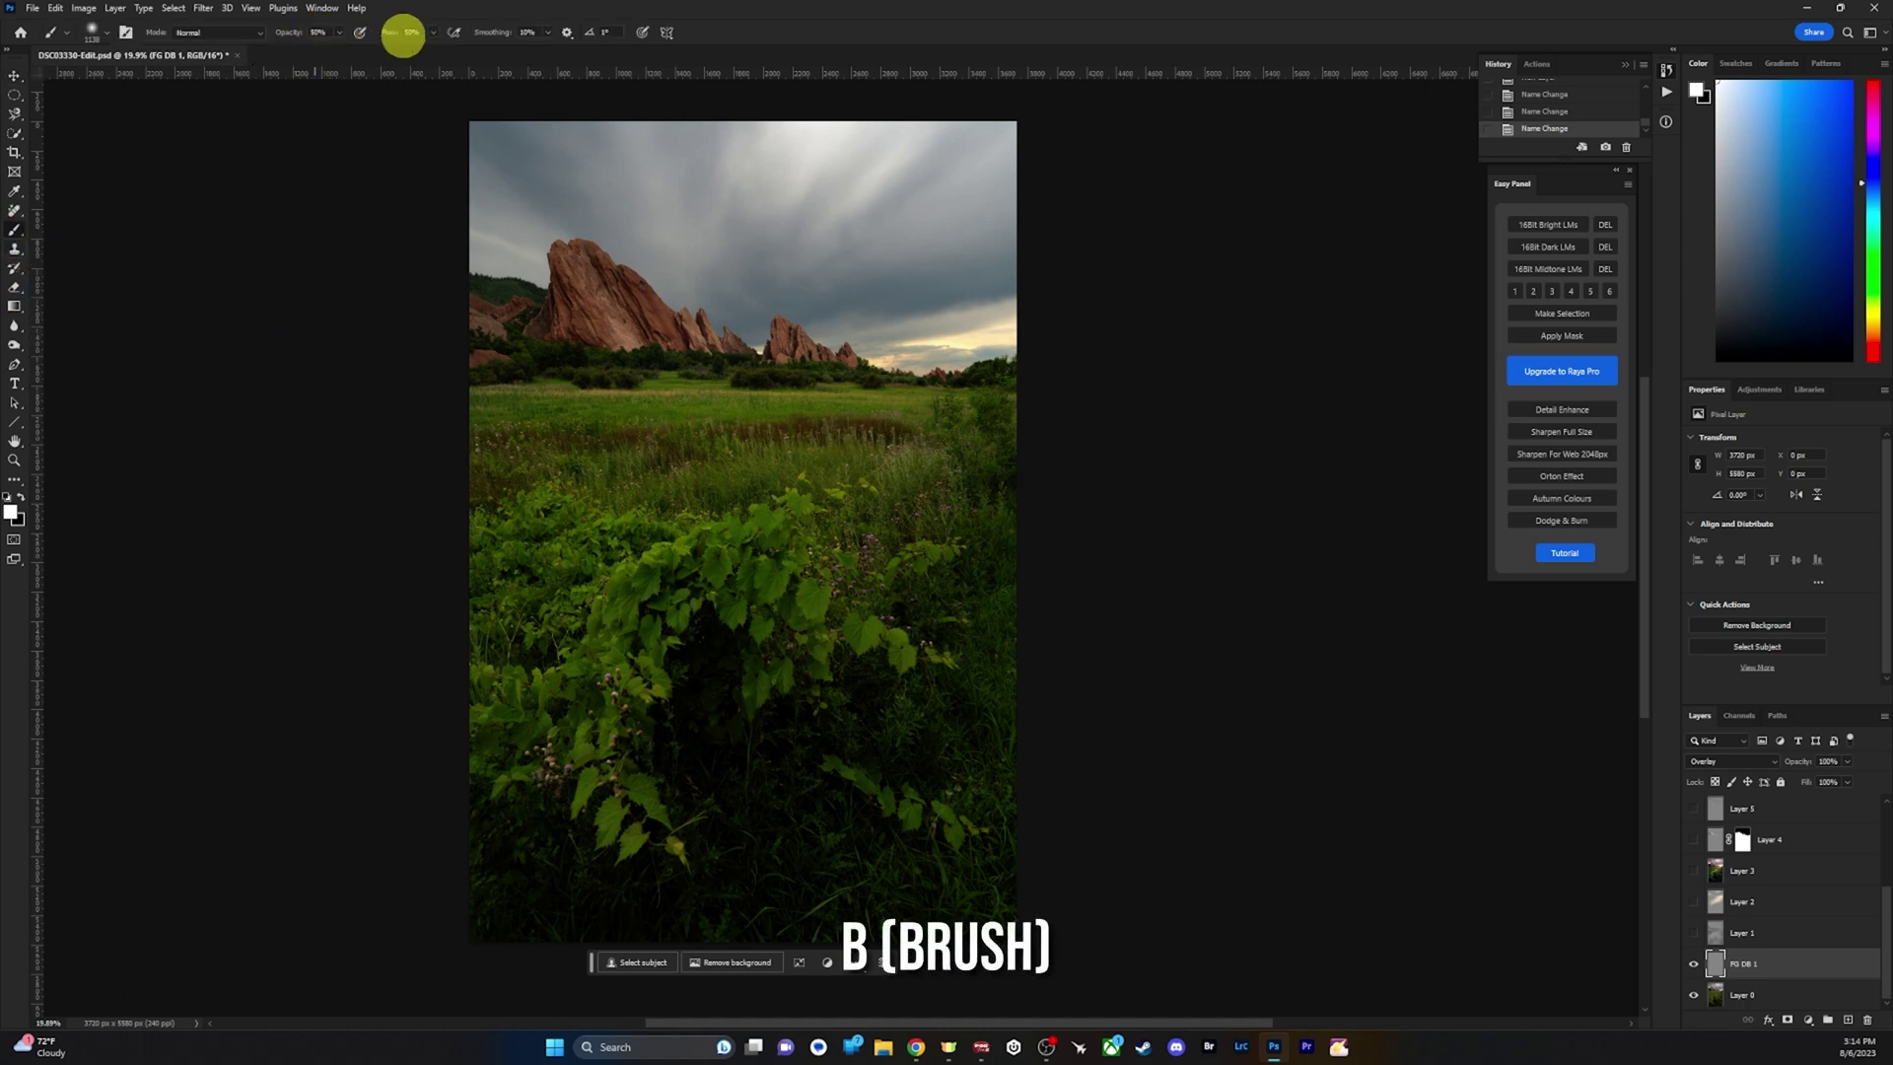
pyautogui.moveTo(625, 625)
pyautogui.mouseDown()
pyautogui.moveTo(617, 528)
pyautogui.moveTo(821, 419)
pyautogui.mouseUp()
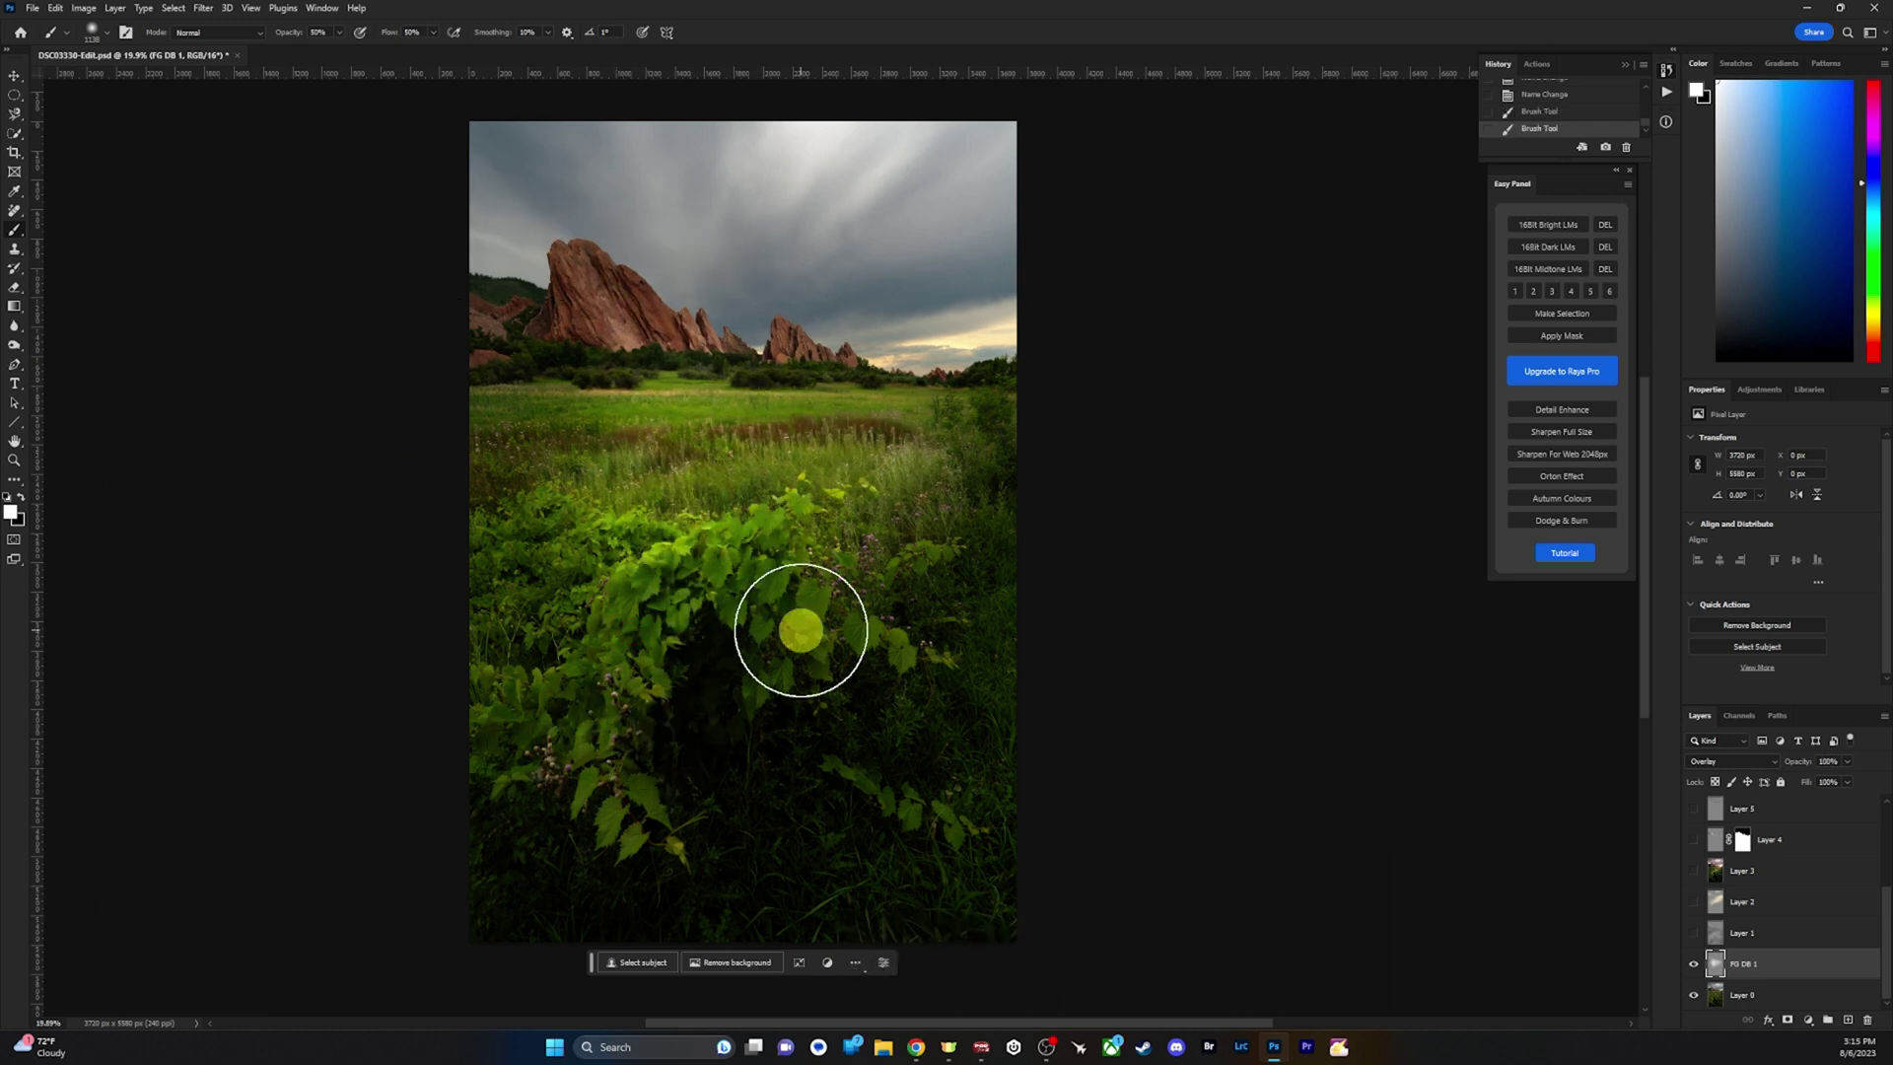
pyautogui.hotkey('ctrl', 'z')
pyautogui.hotkey('ctrl', 'z')
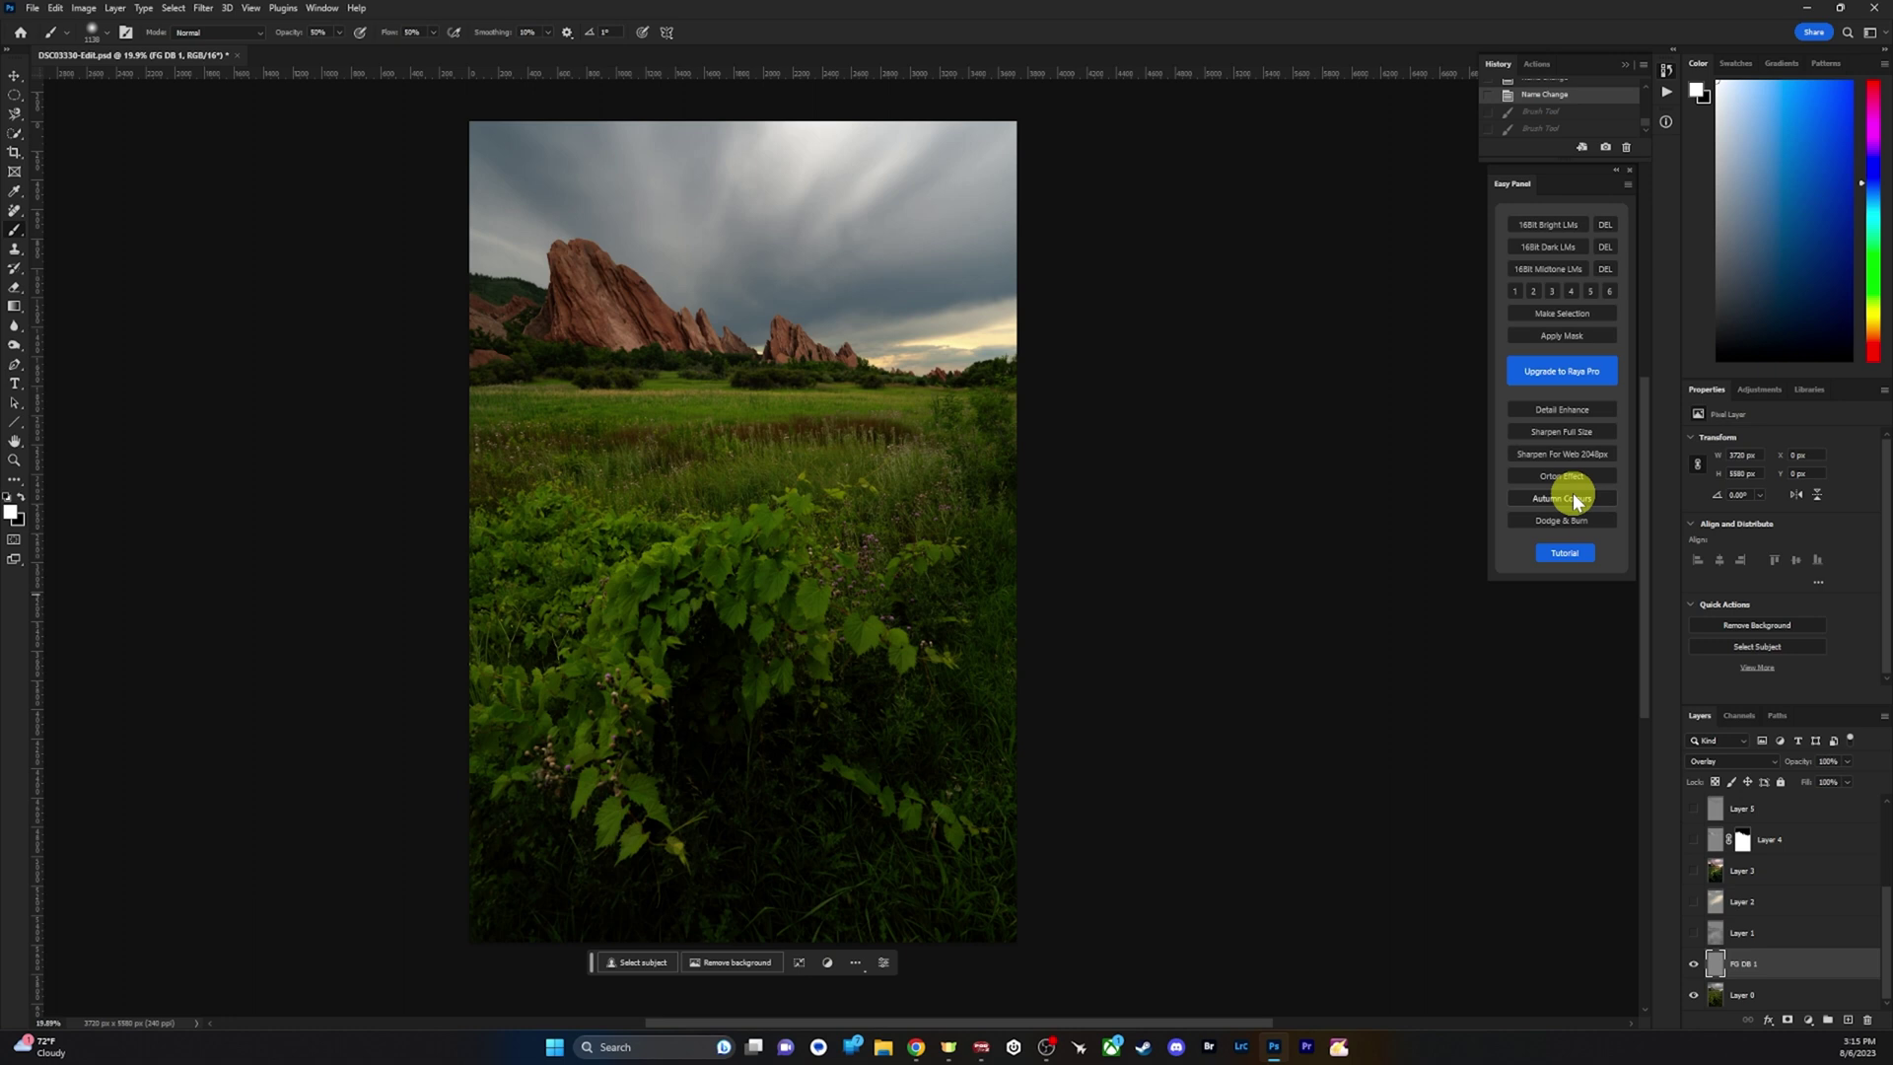
# Check that the Easy Panel plugin is enabled and shift its floating panel slightly.
pyautogui.click(283, 8)
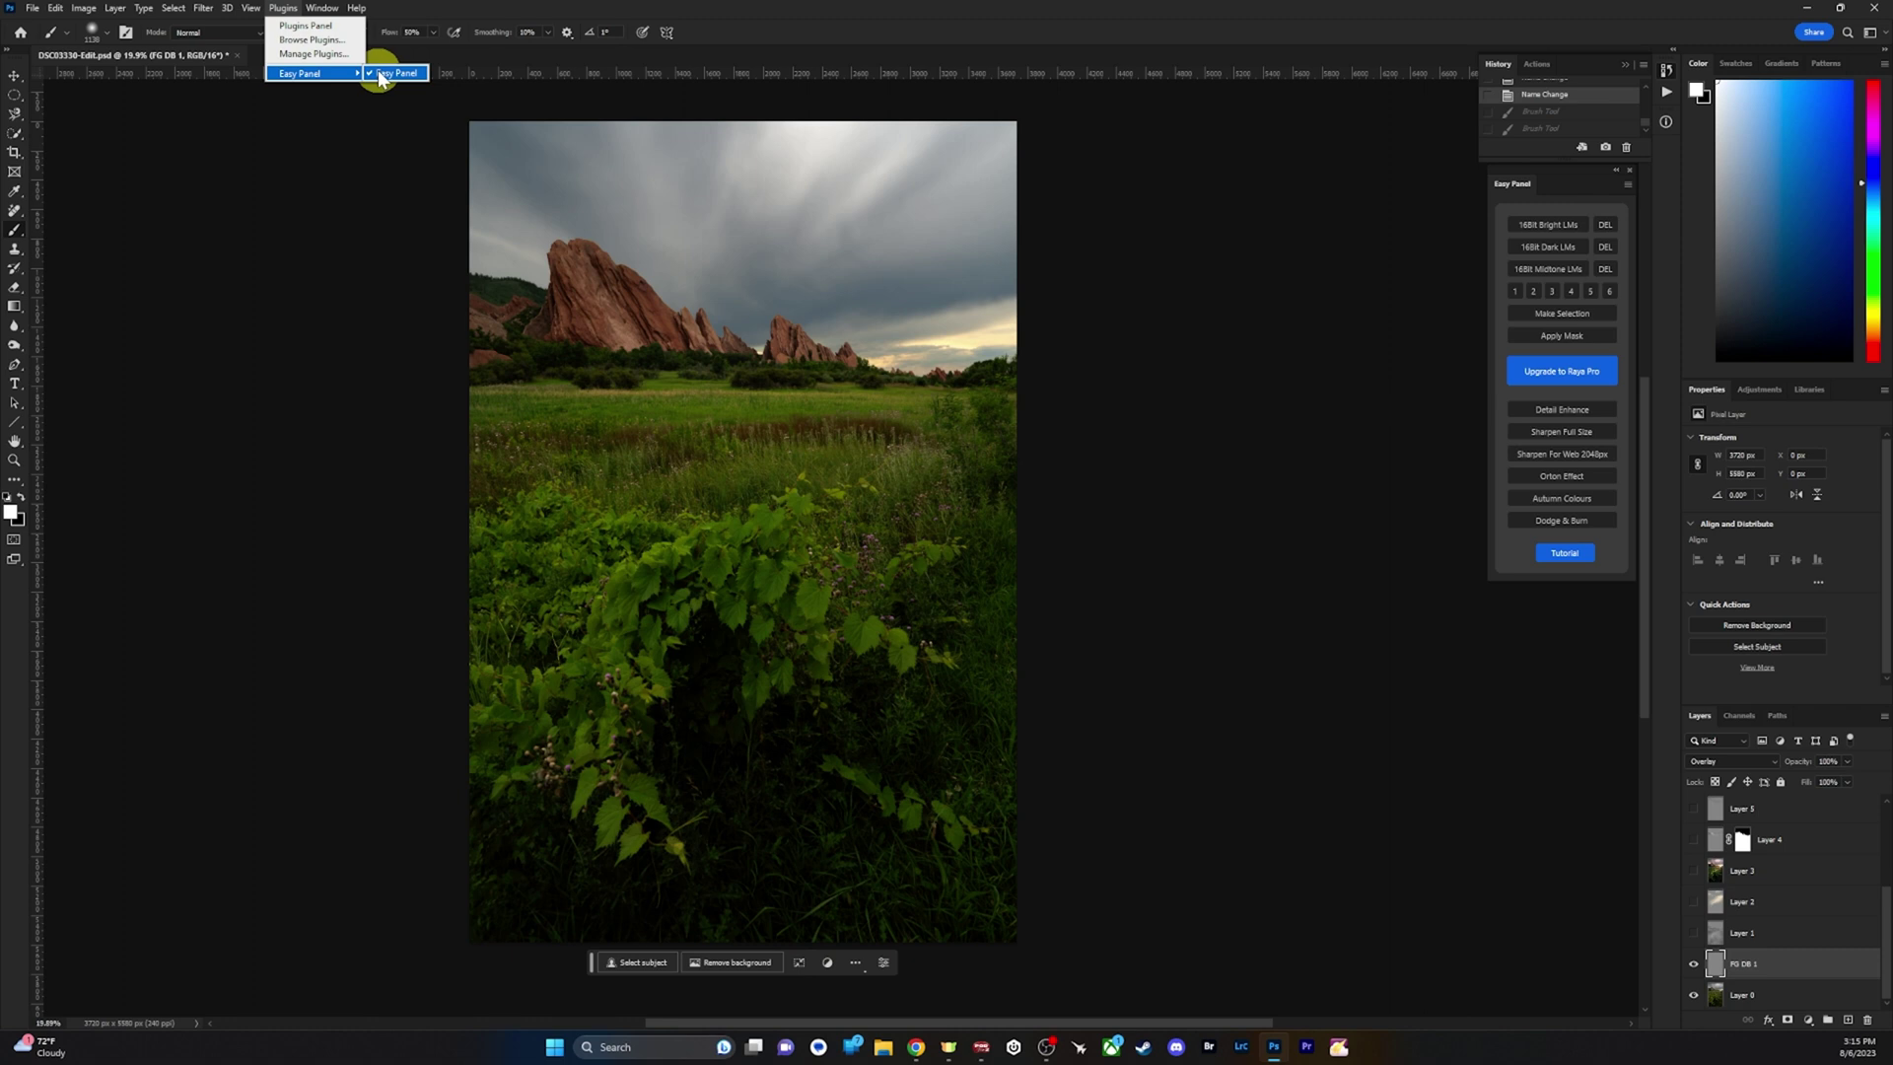
pyautogui.moveTo(1548, 173)
pyautogui.mouseDown()
pyautogui.moveTo(1495, 203)
pyautogui.moveTo(1546, 229)
pyautogui.moveTo(1561, 174)
pyautogui.mouseUp()
pyautogui.click(1573, 717)
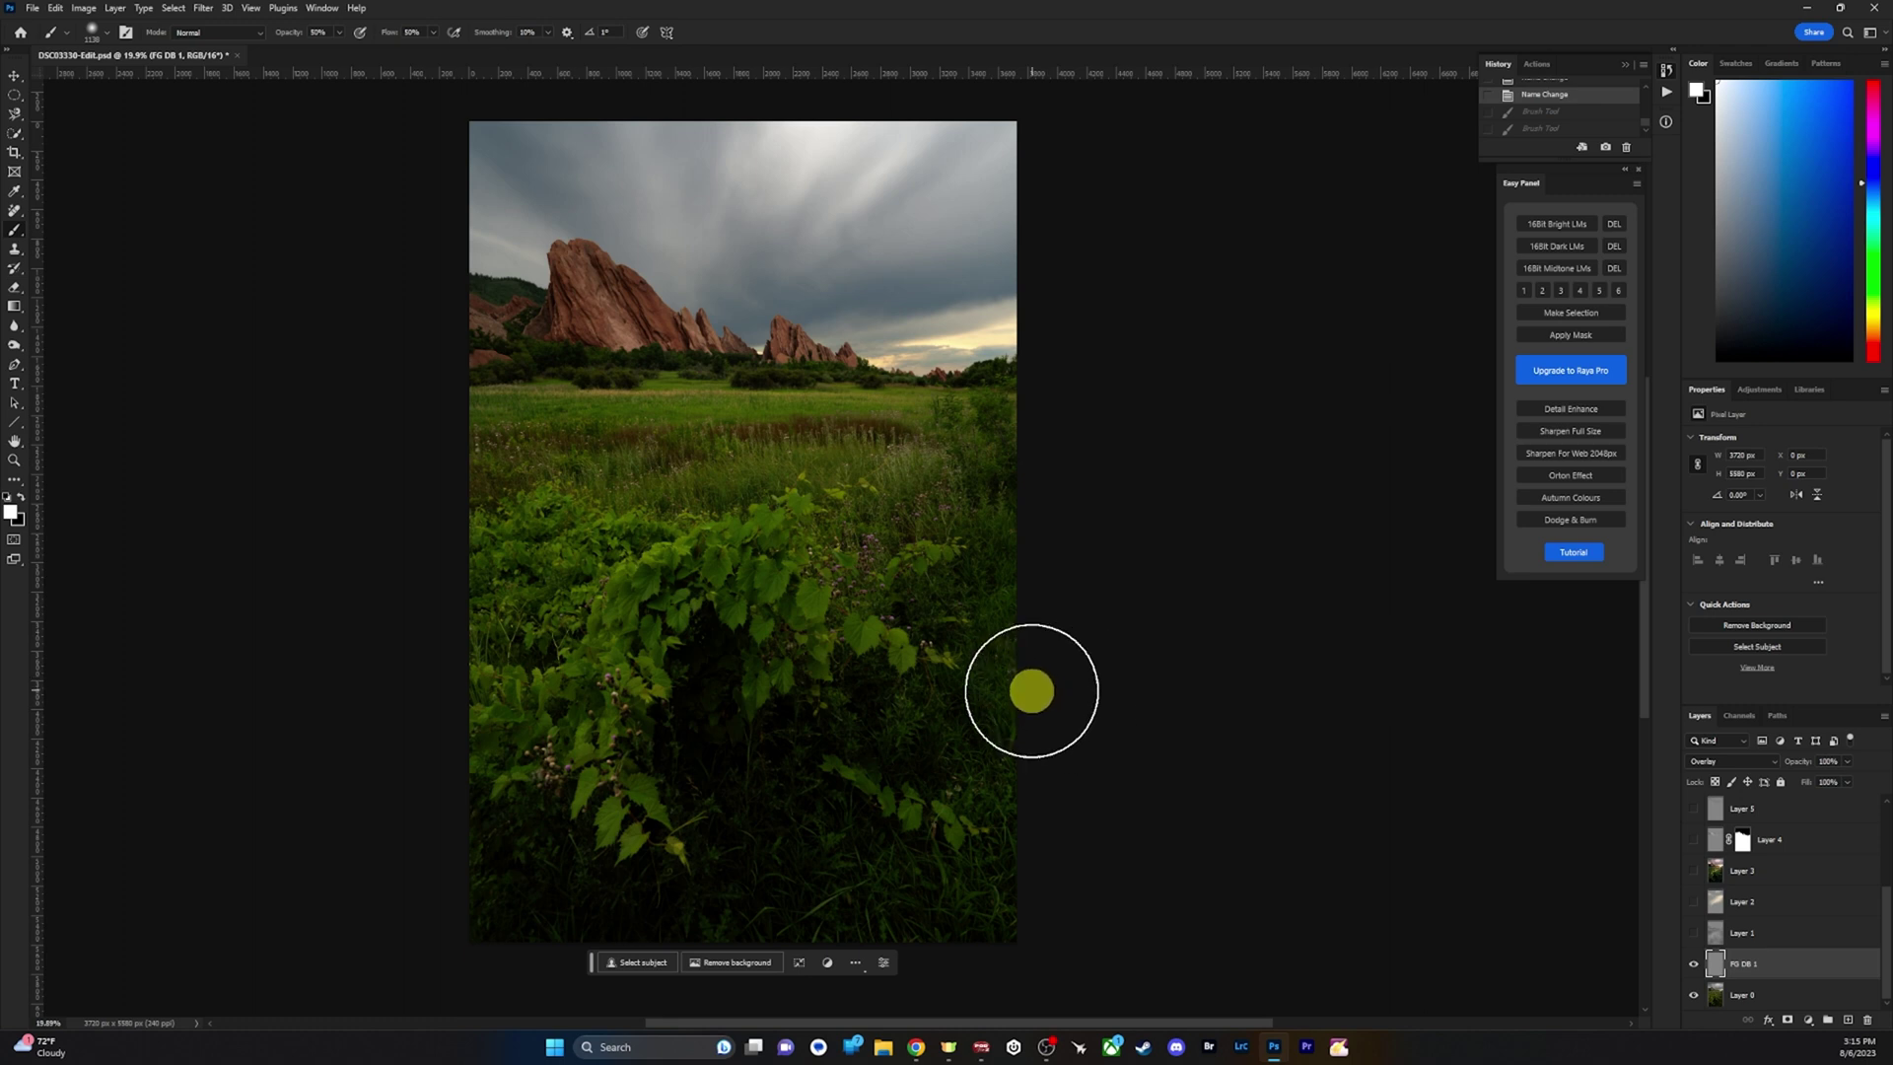
# Select the sky on Layer 0 automatically and move the floating selection bar off the photo.
pyautogui.hotkey('alt', '[')
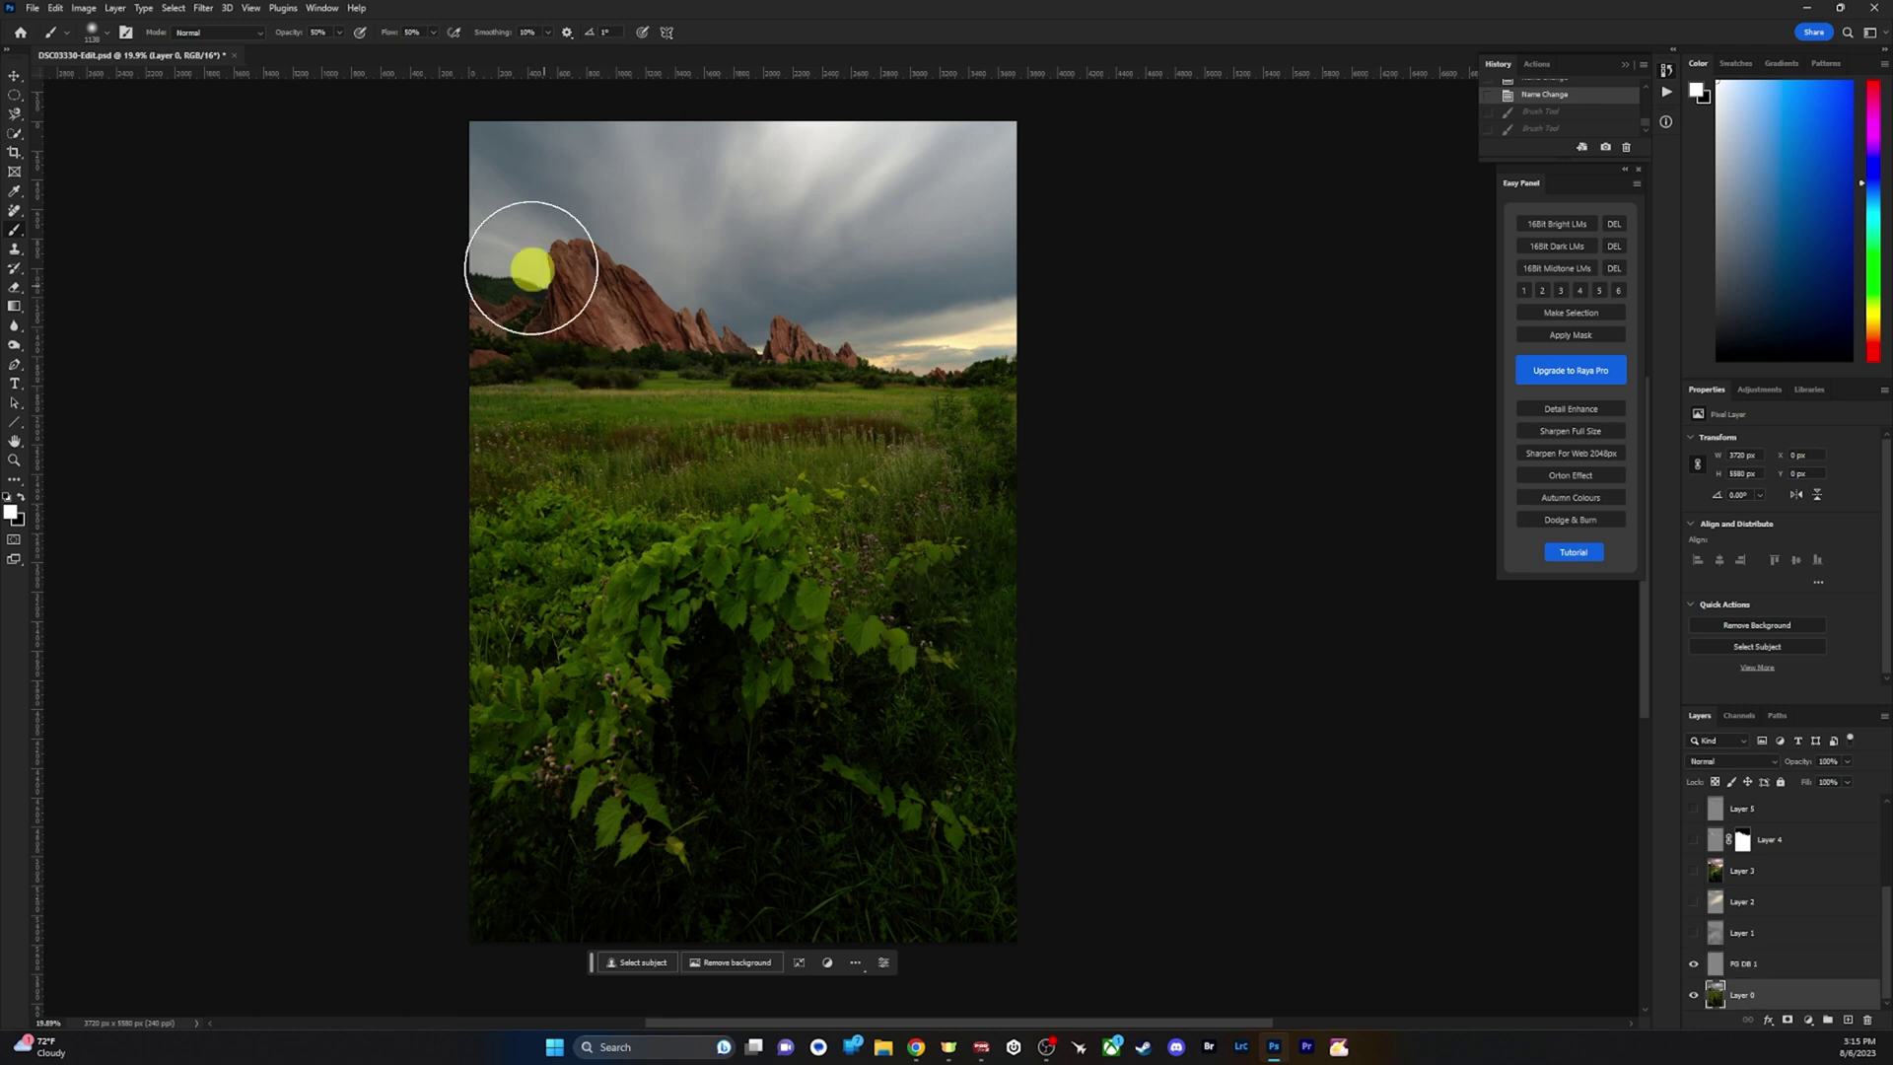
pyautogui.click(177, 12)
pyautogui.click(216, 190)
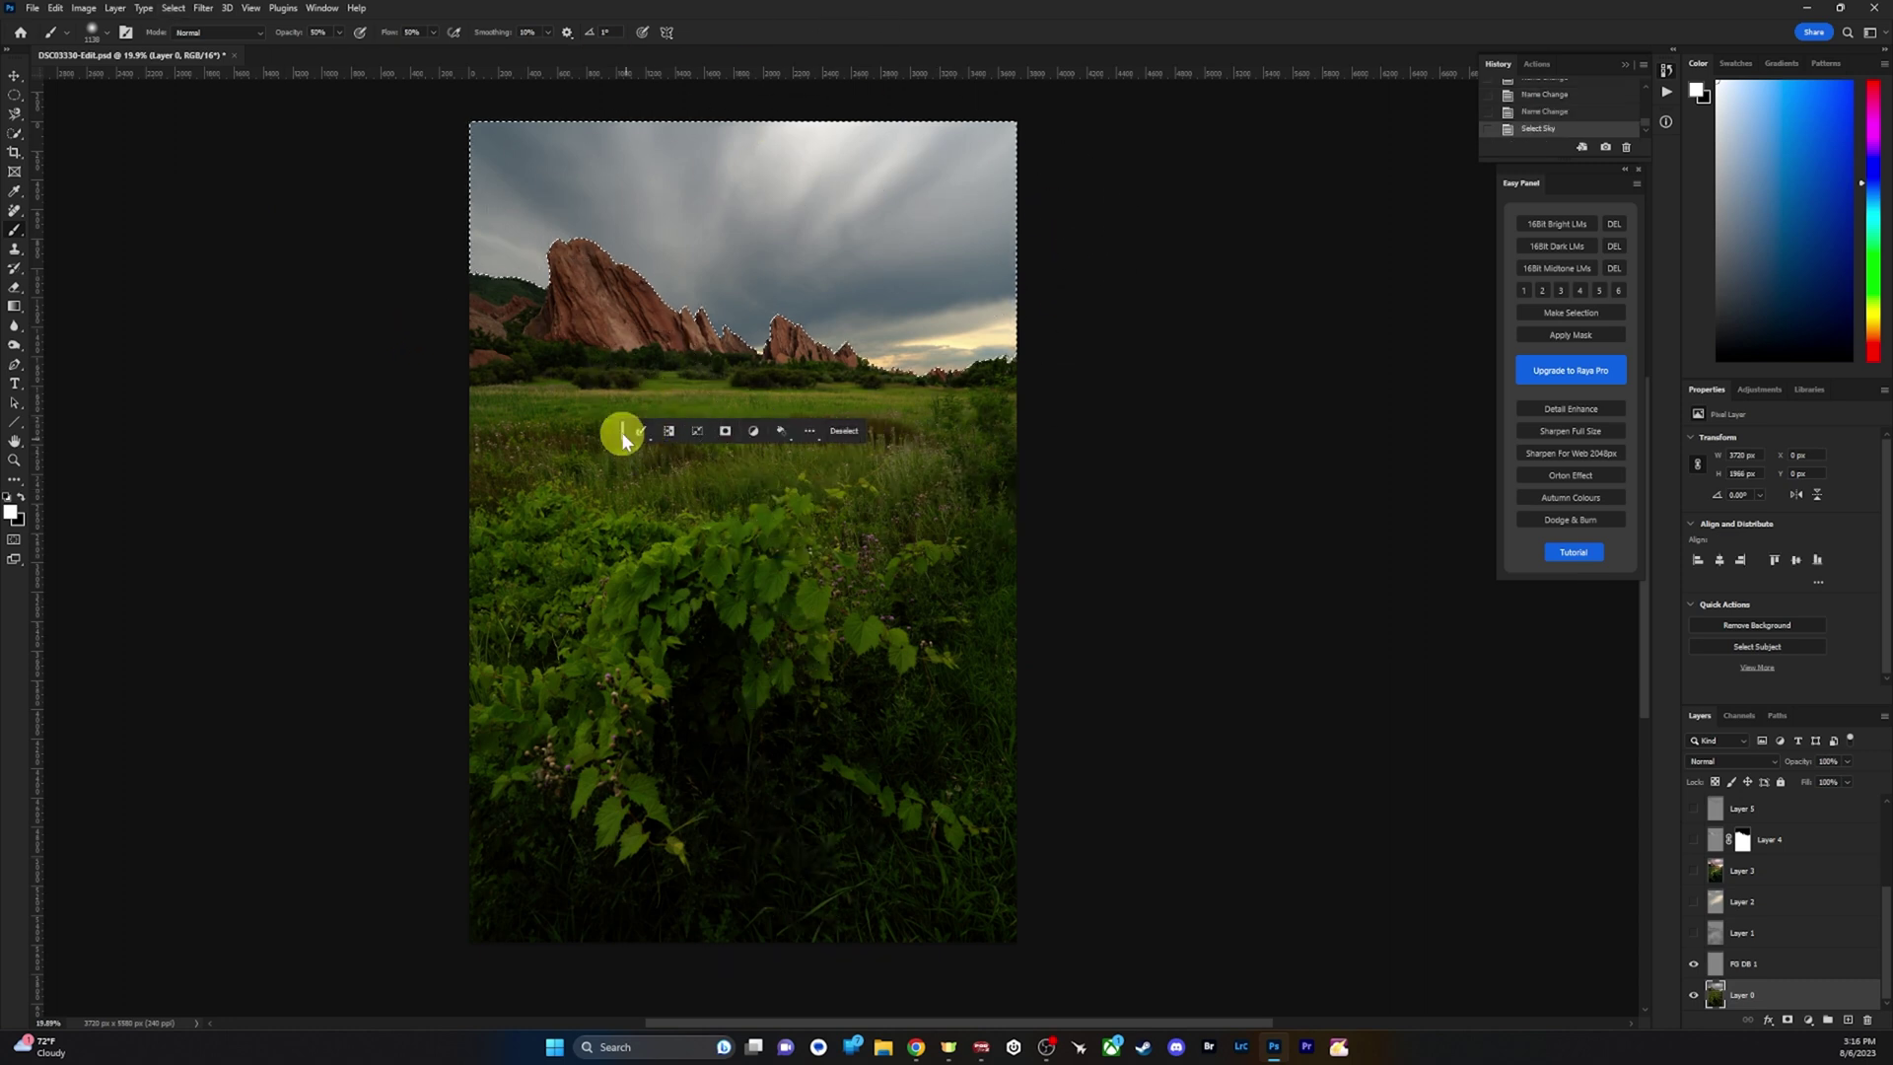
pyautogui.moveTo(633, 434); pyautogui.dragTo(1013, 157)
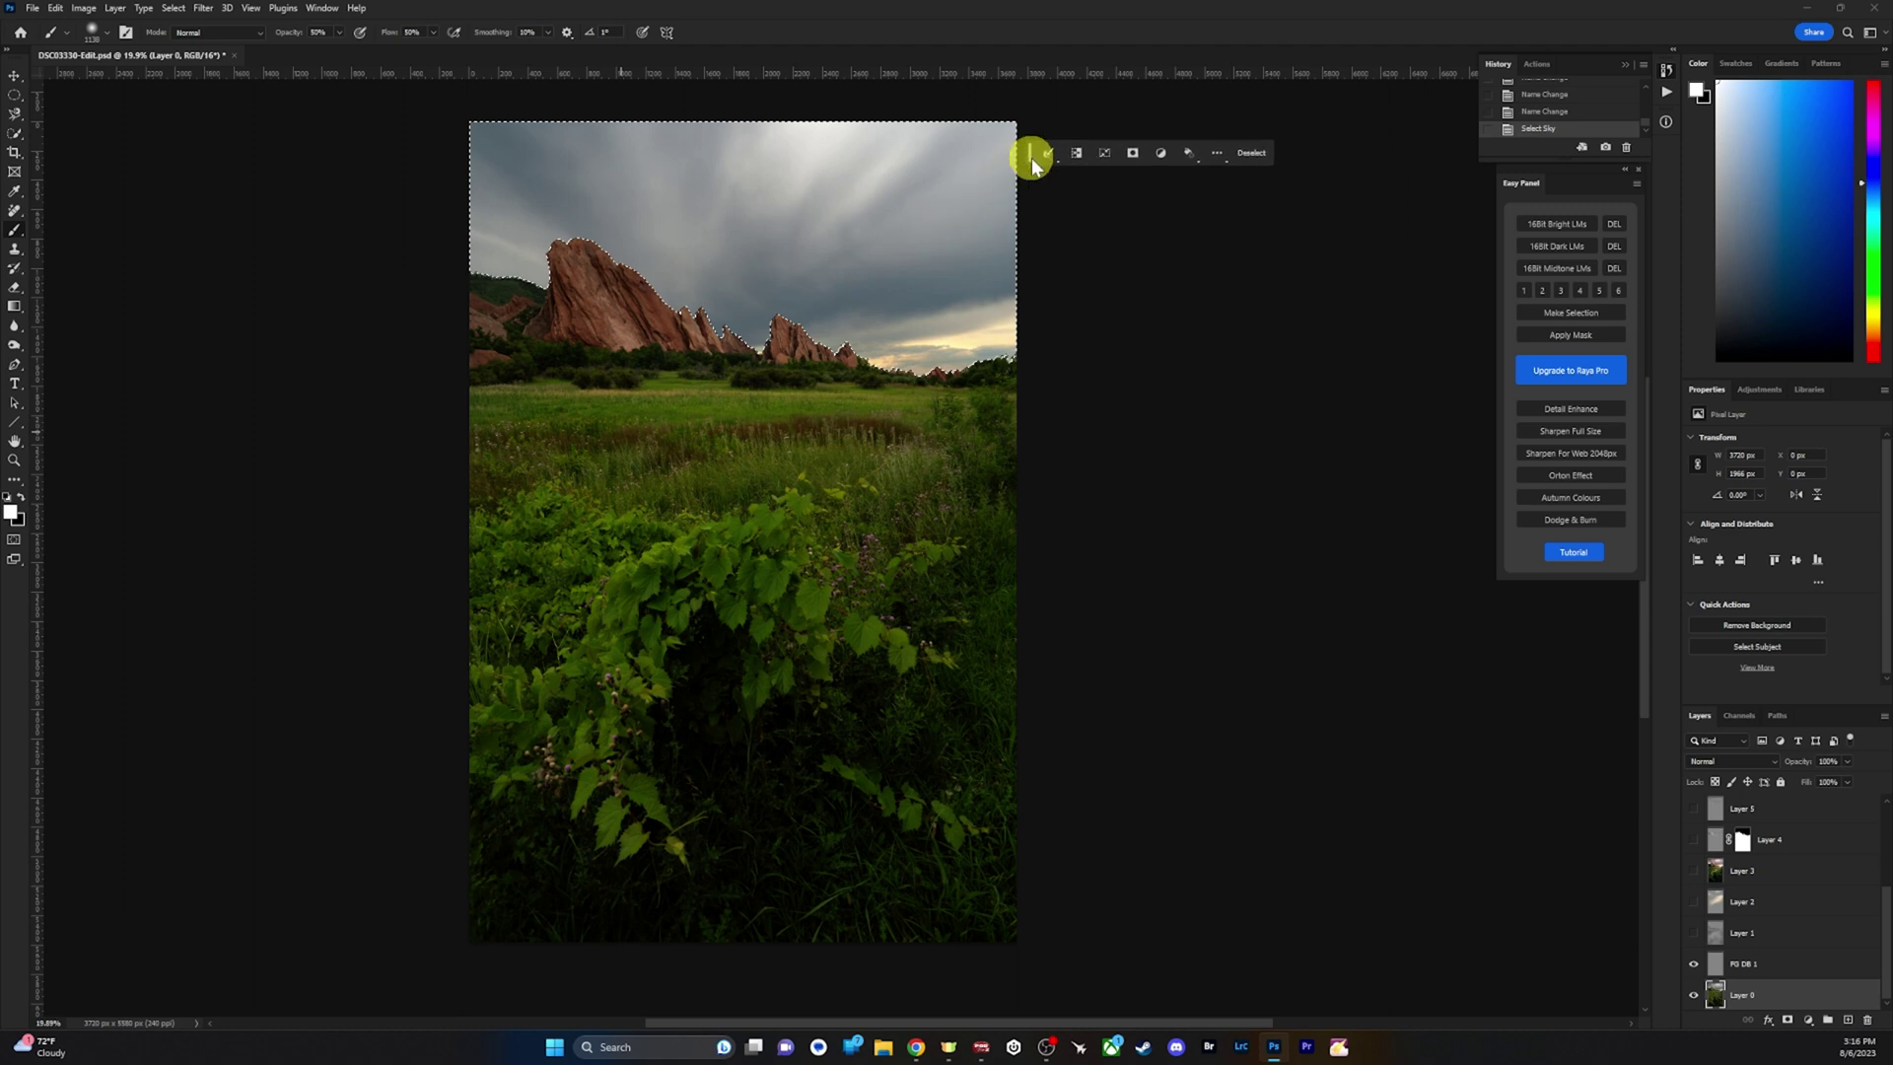
# Examine the sky selection's edge in Select and Mask along the treeline, the distant rocks and the large rock formation.
pyautogui.click(1049, 154)
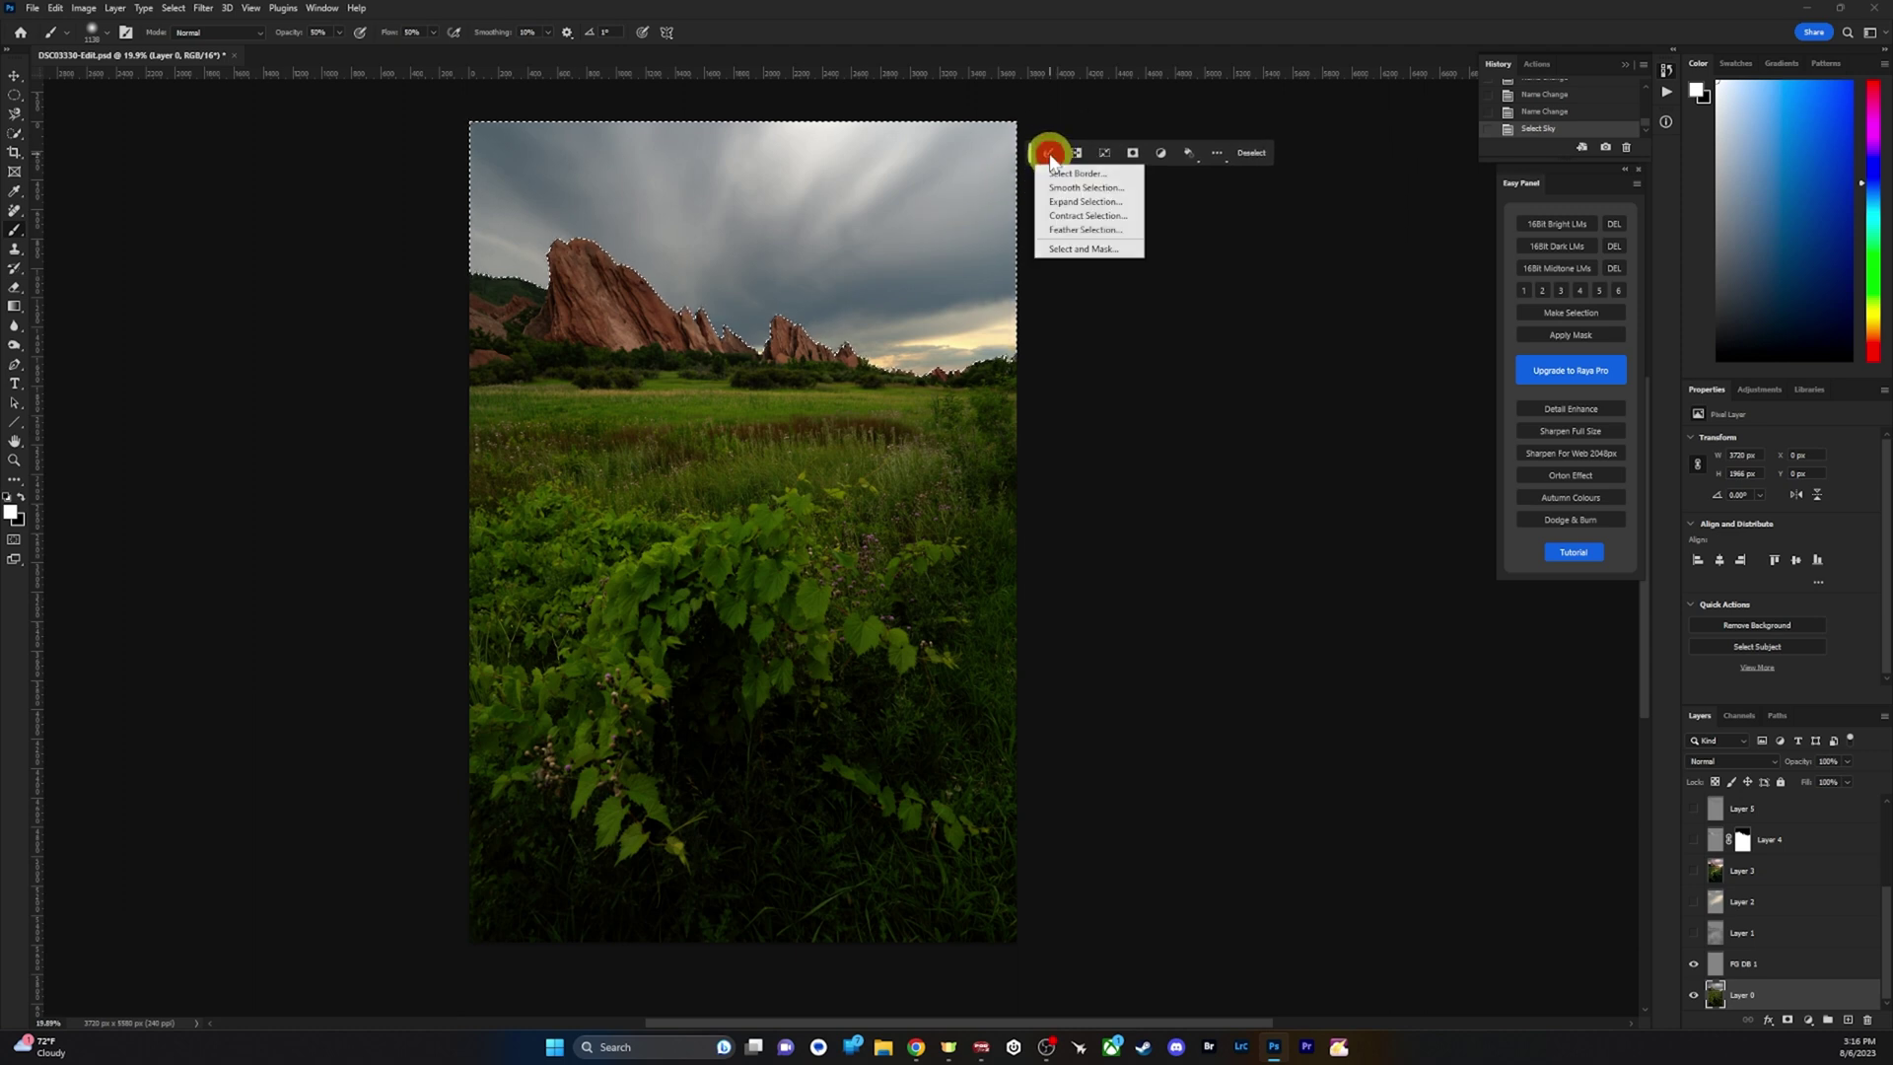
pyautogui.click(1084, 249)
pyautogui.hotkey('ctrl', 'space')
pyautogui.moveTo(1094, 366); pyautogui.dragTo(1223, 414)
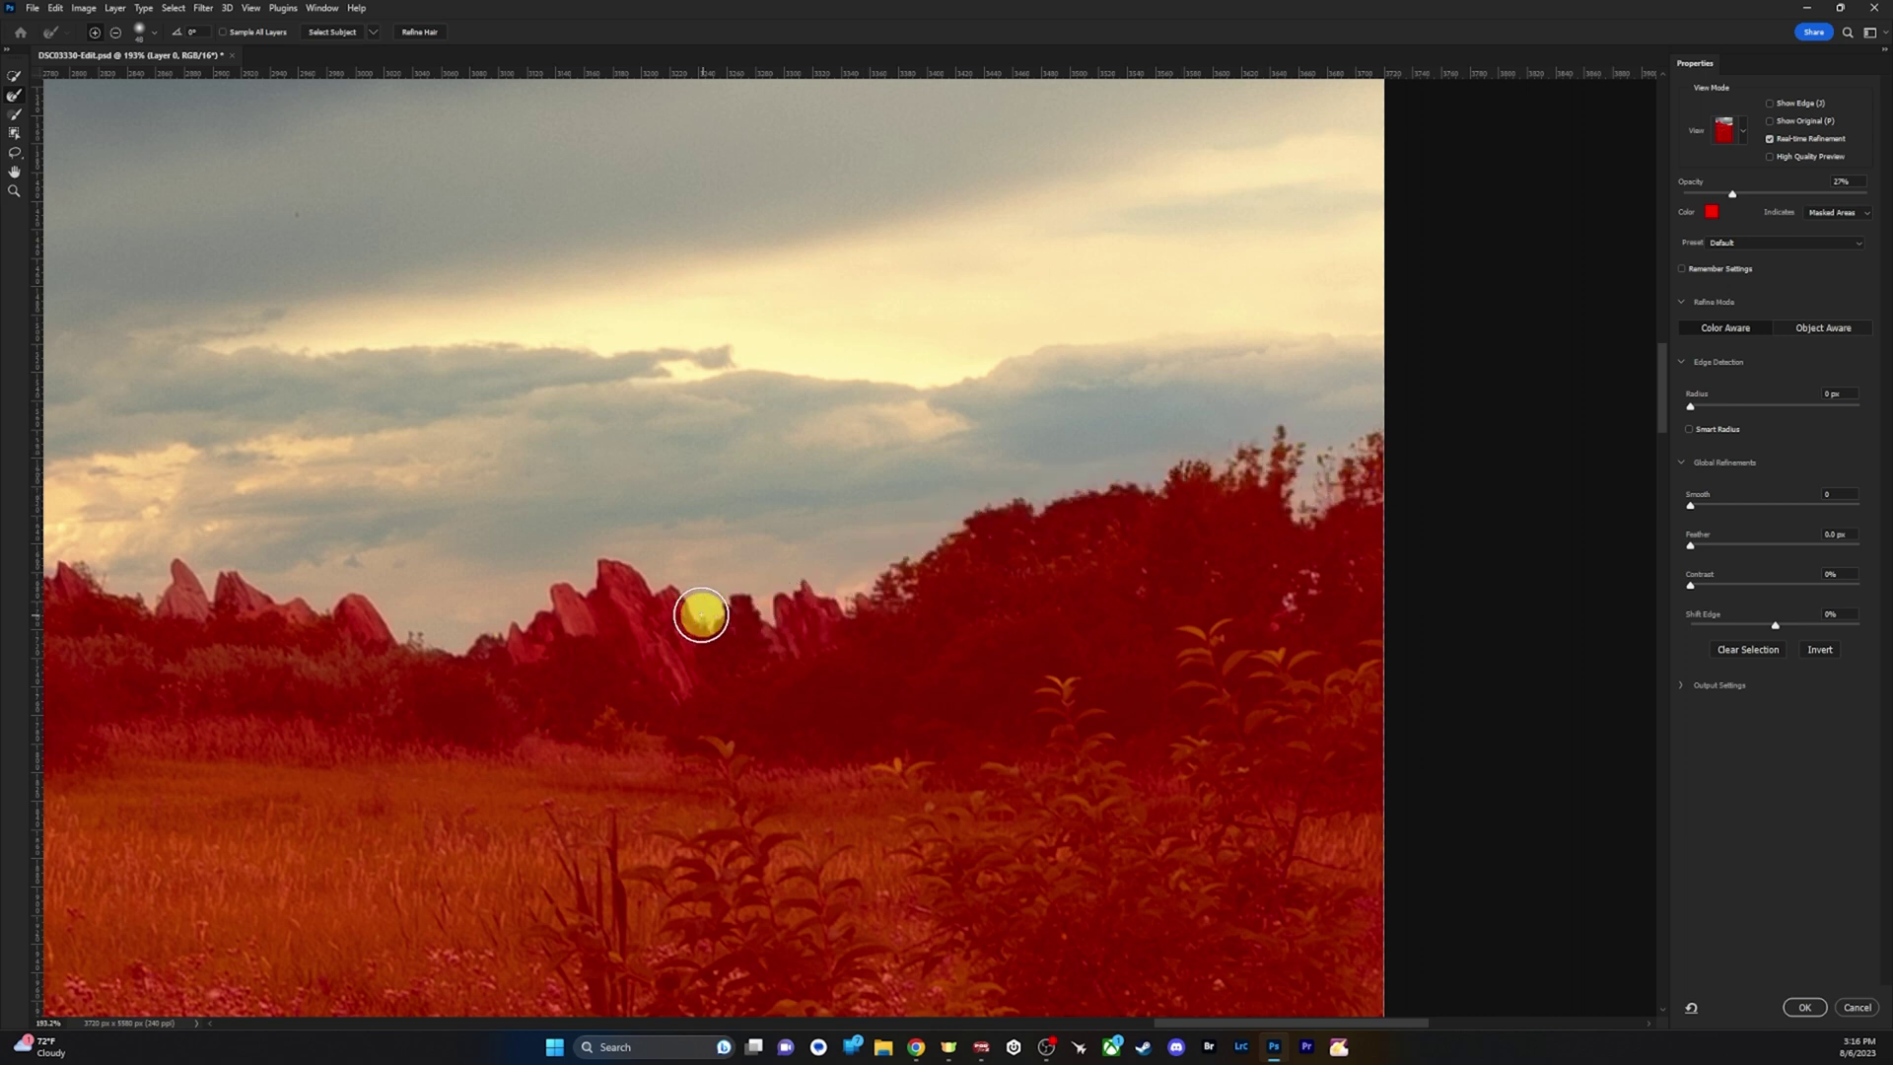
pyautogui.moveTo(455, 804); pyautogui.dragTo(1098, 695)
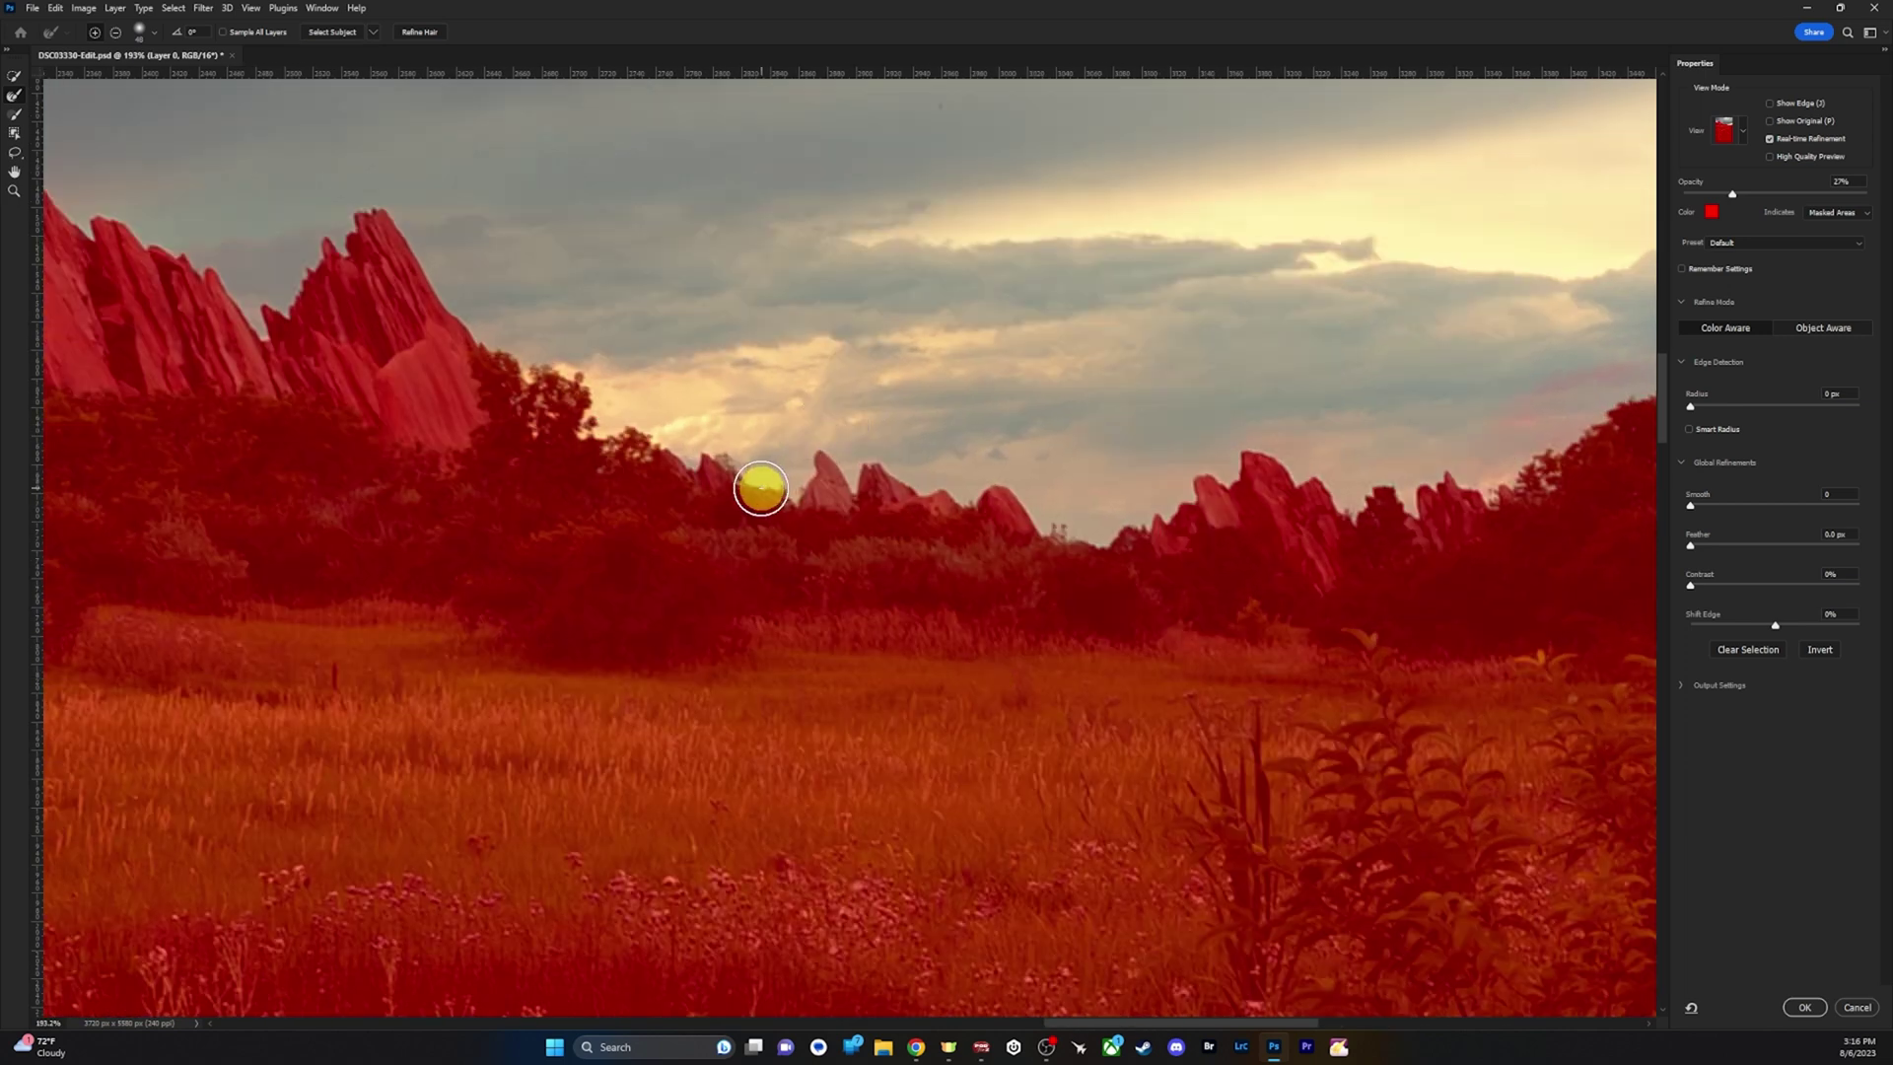
pyautogui.scroll(3, 785, 582)
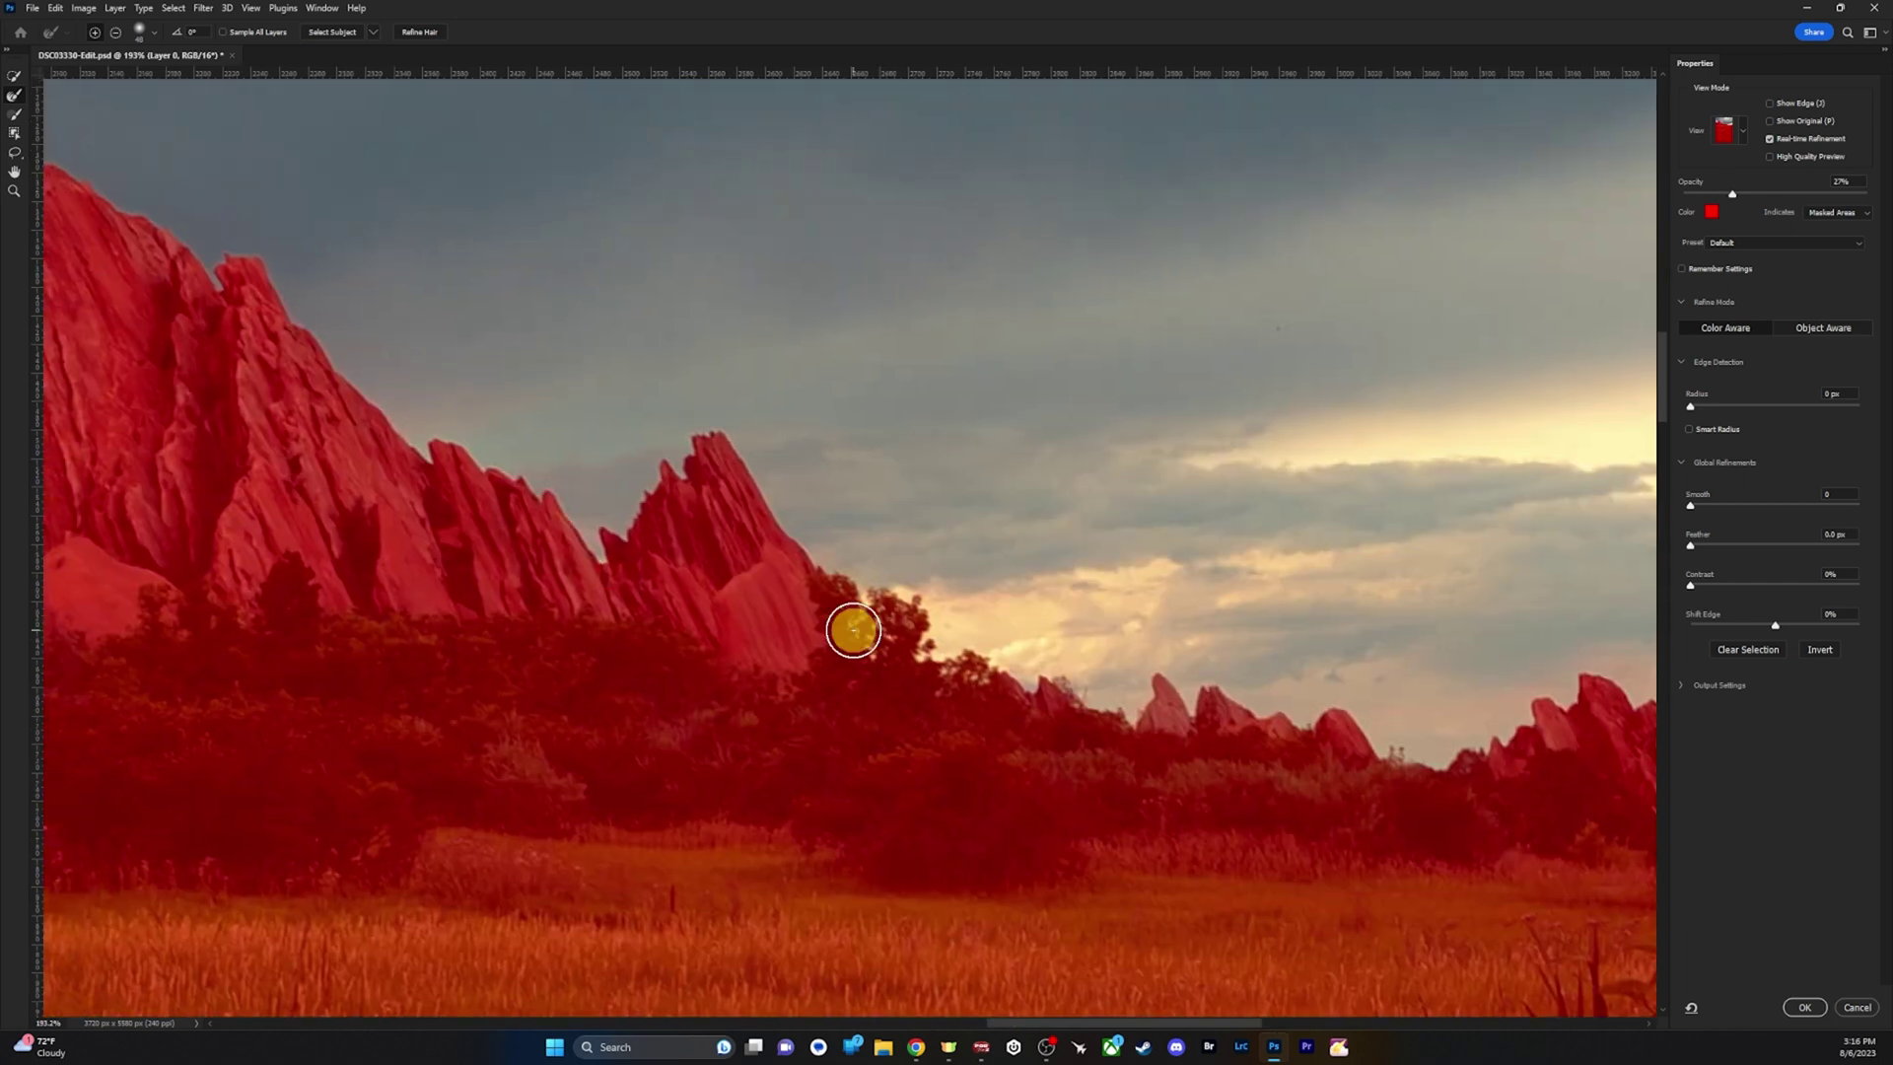
pyautogui.press('z')
pyautogui.moveTo(856, 515); pyautogui.dragTo(807, 515)
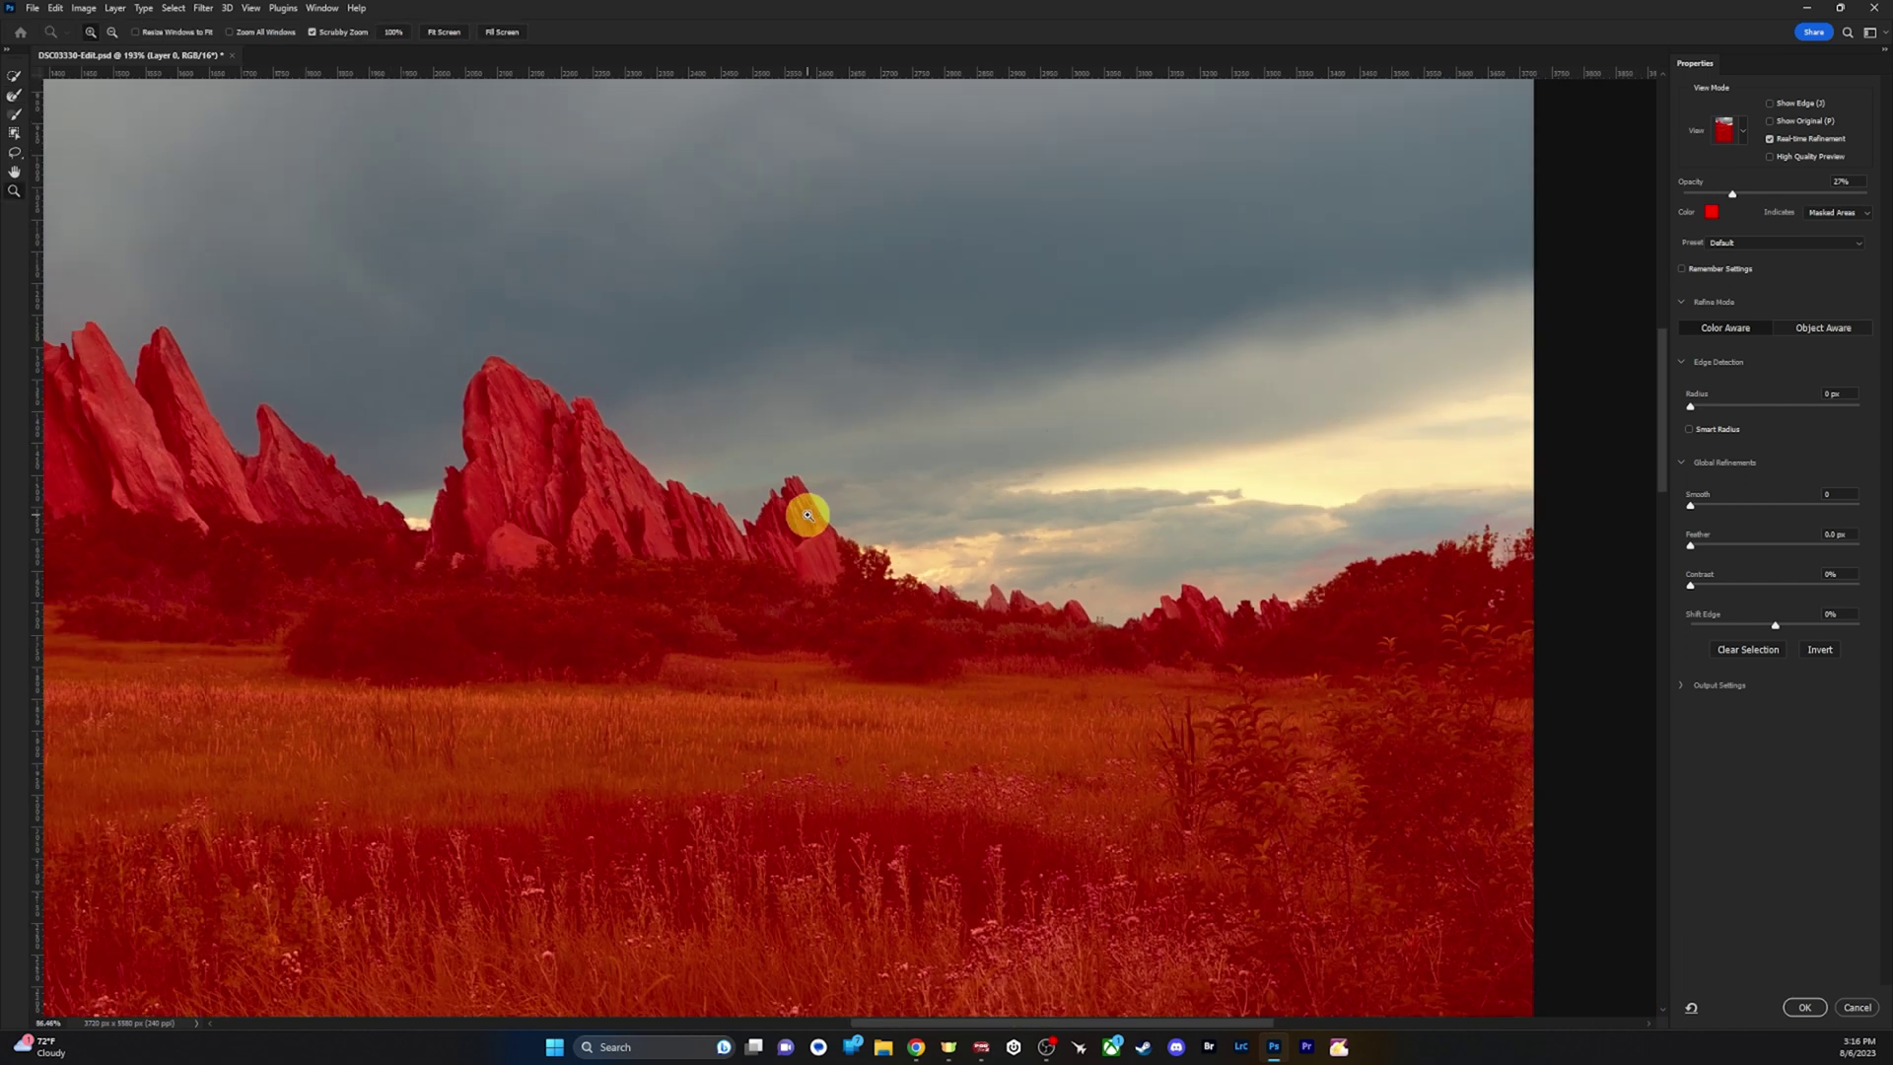
pyautogui.moveTo(594, 542); pyautogui.dragTo(904, 664)
pyautogui.moveTo(459, 424)
pyautogui.mouseDown()
pyautogui.moveTo(926, 625)
pyautogui.moveTo(961, 622)
pyautogui.mouseUp()
pyautogui.moveTo(351, 490)
pyautogui.mouseDown()
pyautogui.moveTo(804, 407)
pyautogui.moveTo(651, 529)
pyautogui.mouseUp()
pyautogui.press('z')
pyautogui.moveTo(483, 594); pyautogui.dragTo(545, 608)
pyautogui.moveTo(428, 617); pyautogui.dragTo(601, 655)
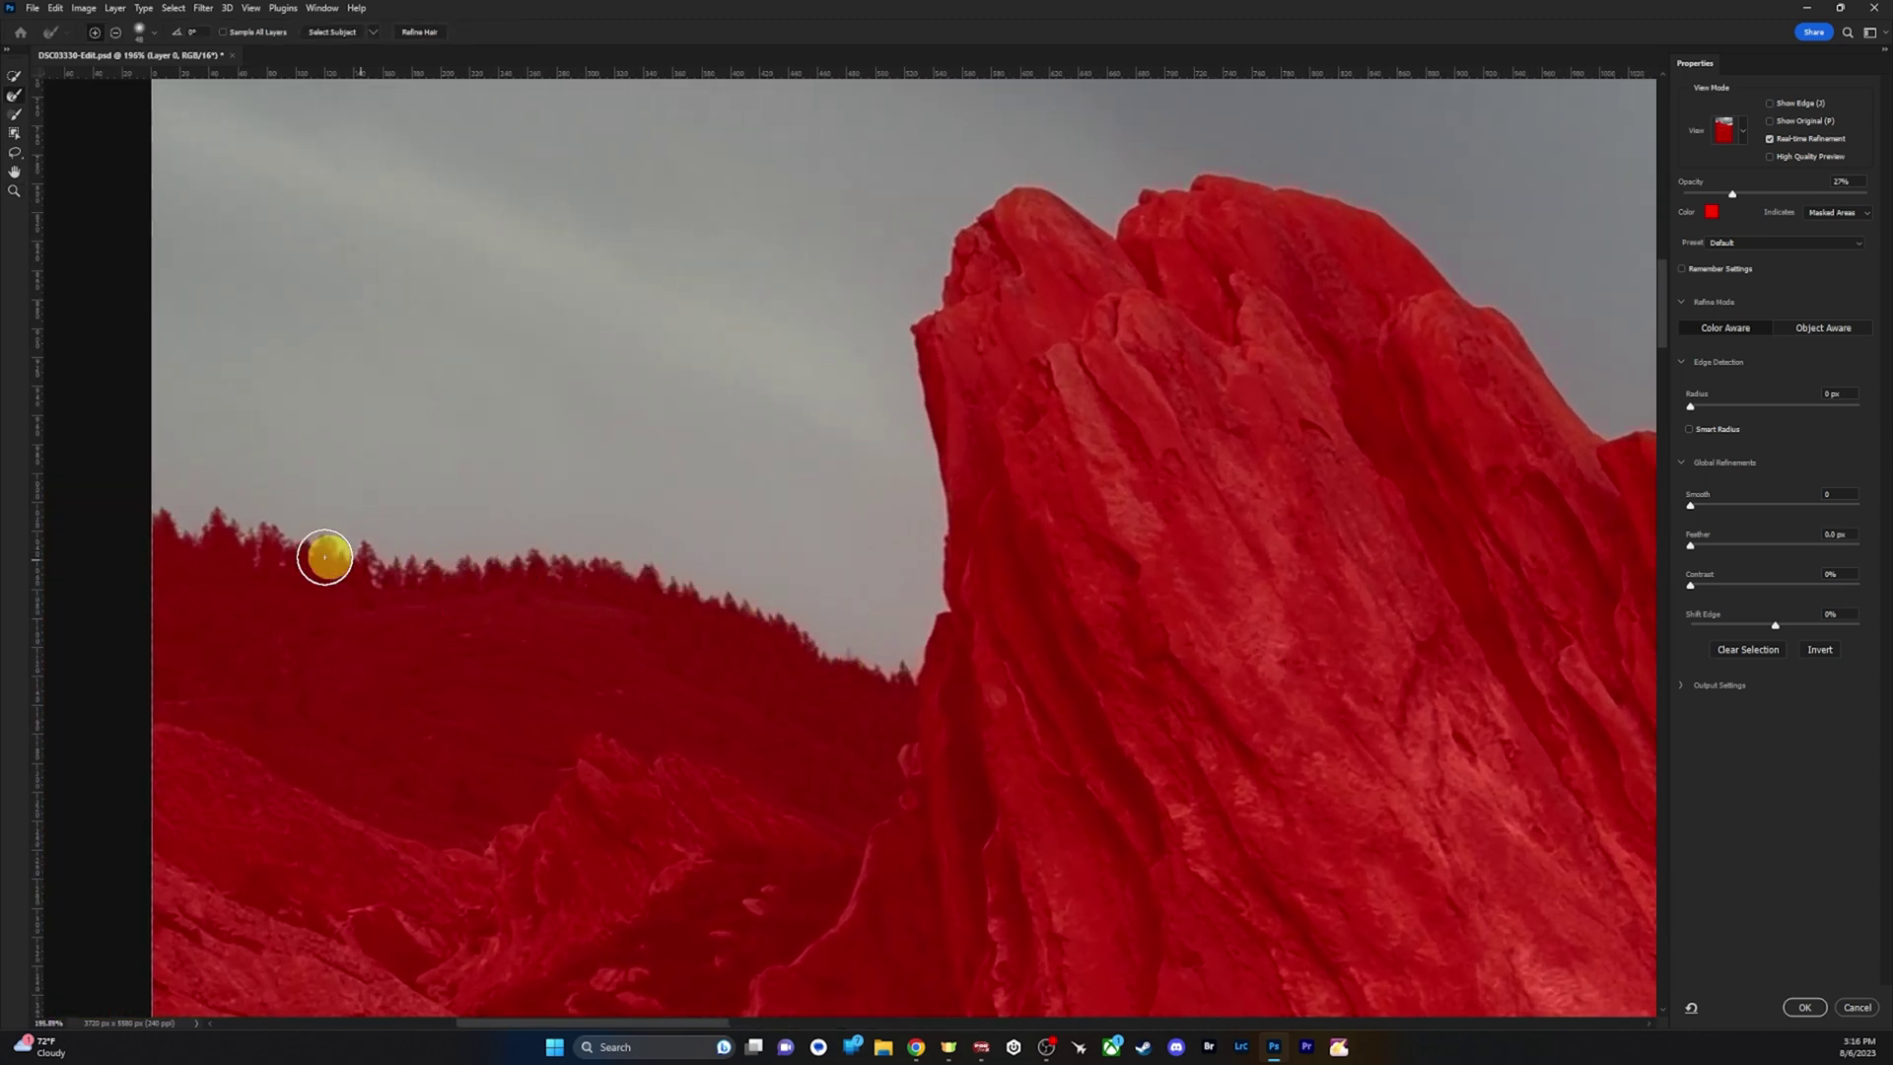
pyautogui.moveTo(969, 551); pyautogui.dragTo(845, 554)
pyautogui.moveTo(1072, 614); pyautogui.dragTo(630, 468)
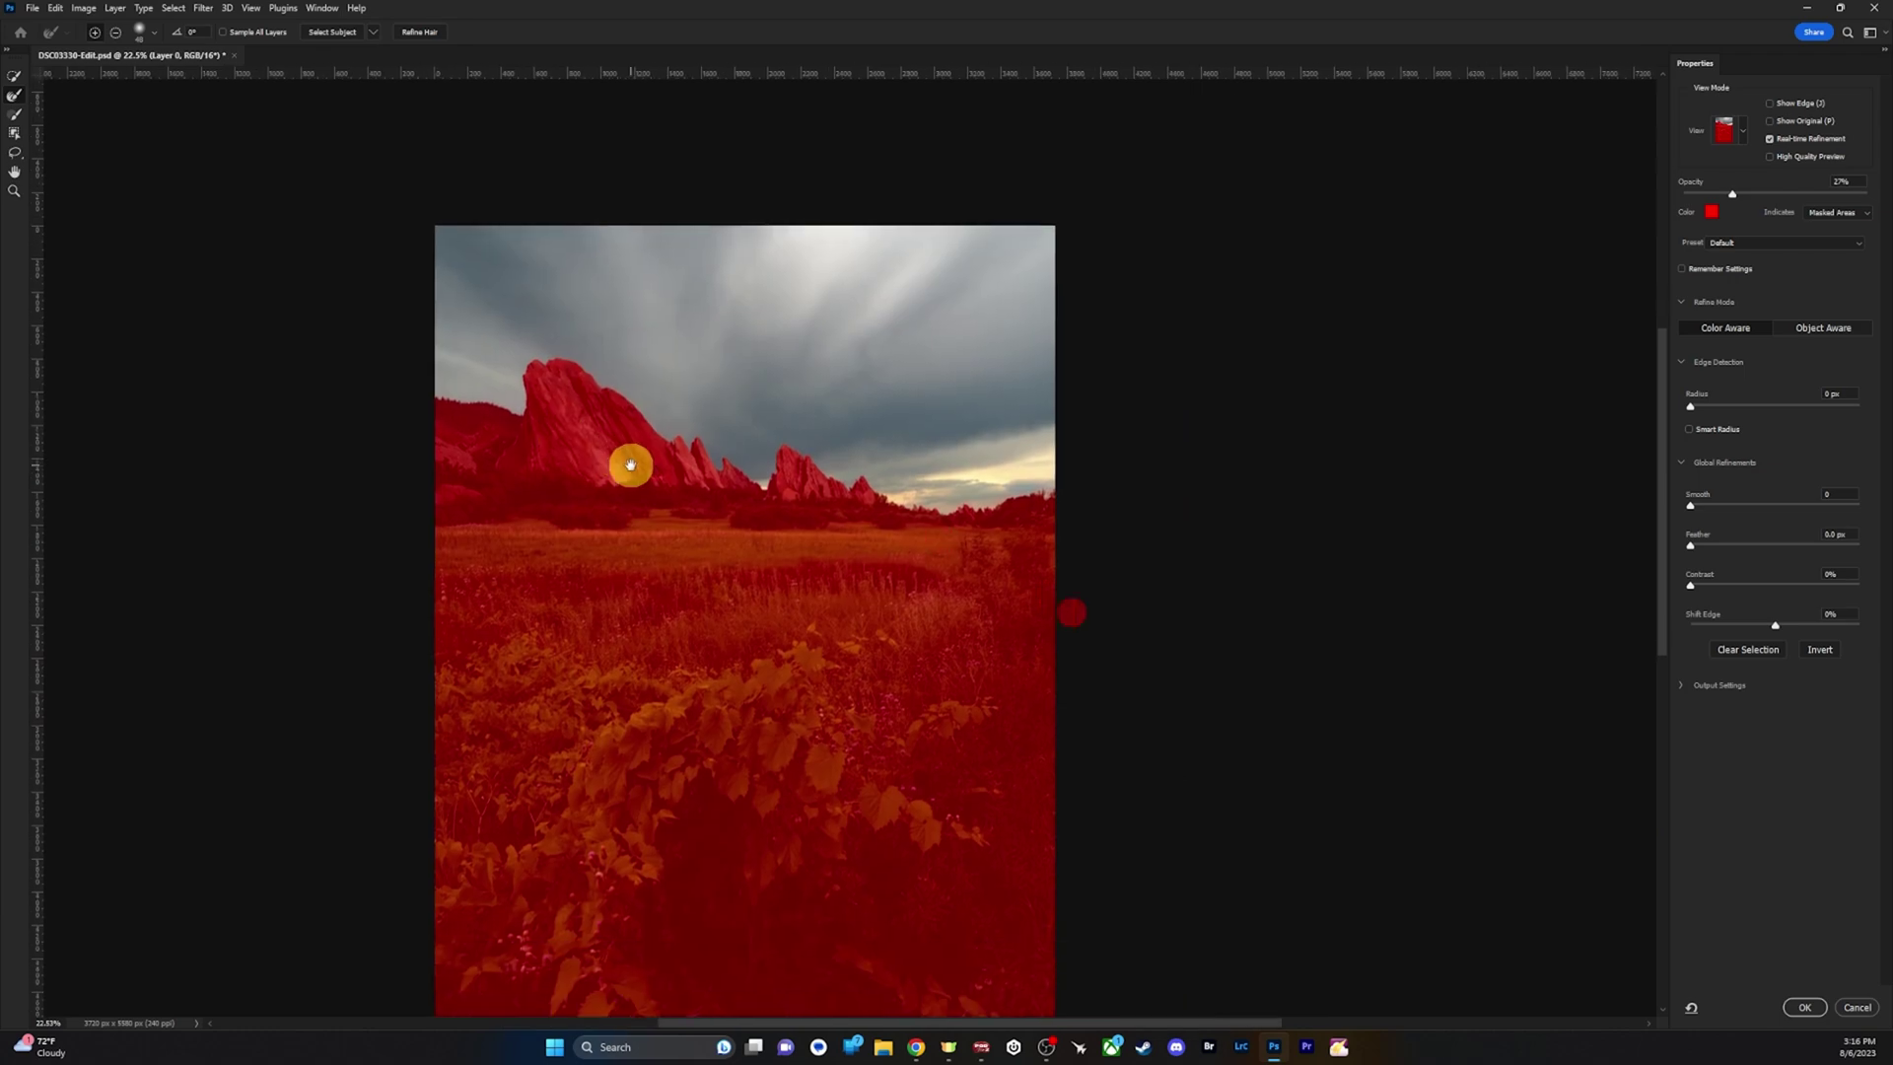
pyautogui.moveTo(840, 681); pyautogui.dragTo(942, 671)
pyautogui.moveTo(866, 308); pyautogui.dragTo(930, 819)
pyautogui.moveTo(1094, 583); pyautogui.dragTo(838, 611)
pyautogui.moveTo(674, 548); pyautogui.dragTo(760, 561)
pyautogui.moveTo(997, 520); pyautogui.dragTo(827, 663)
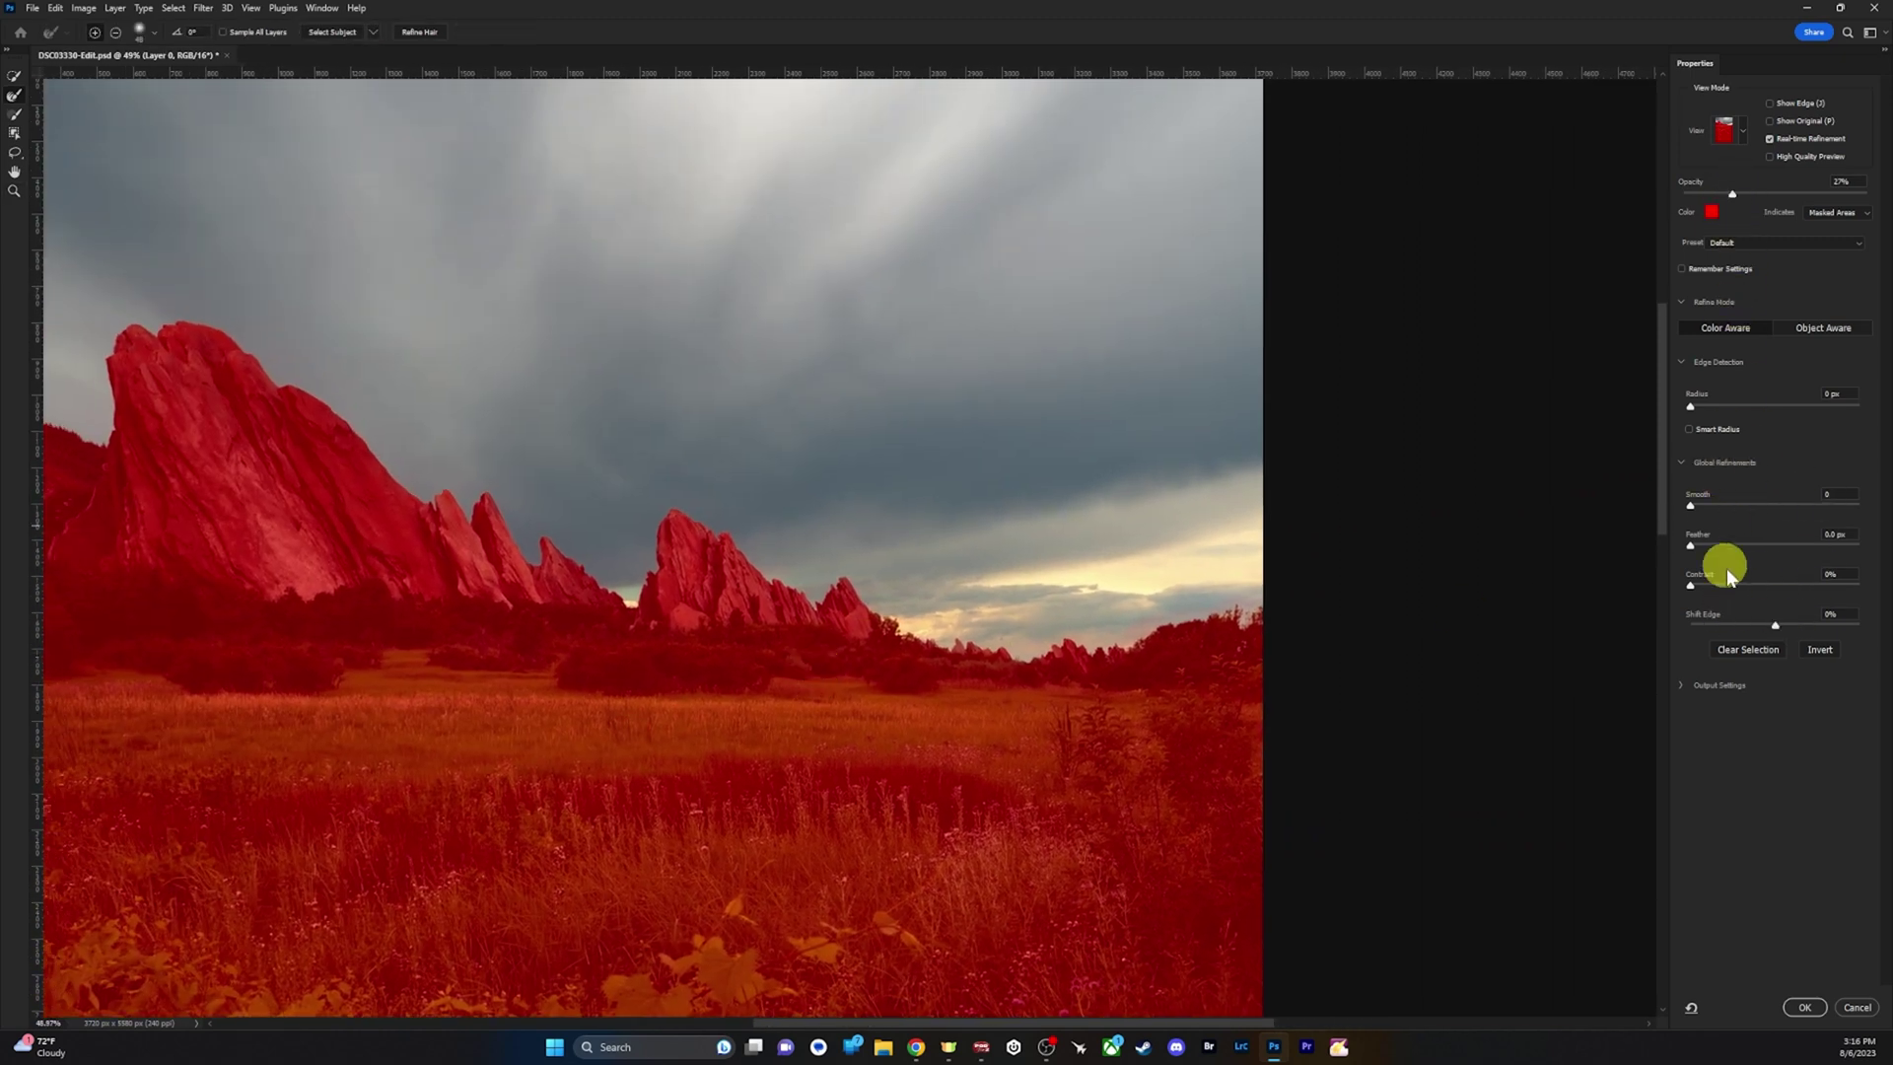
pyautogui.moveTo(1016, 590); pyautogui.dragTo(1118, 635)
pyautogui.moveTo(722, 621); pyautogui.dragTo(1013, 845)
pyautogui.moveTo(581, 651); pyautogui.dragTo(1072, 731)
pyautogui.press('z')
pyautogui.press('r')
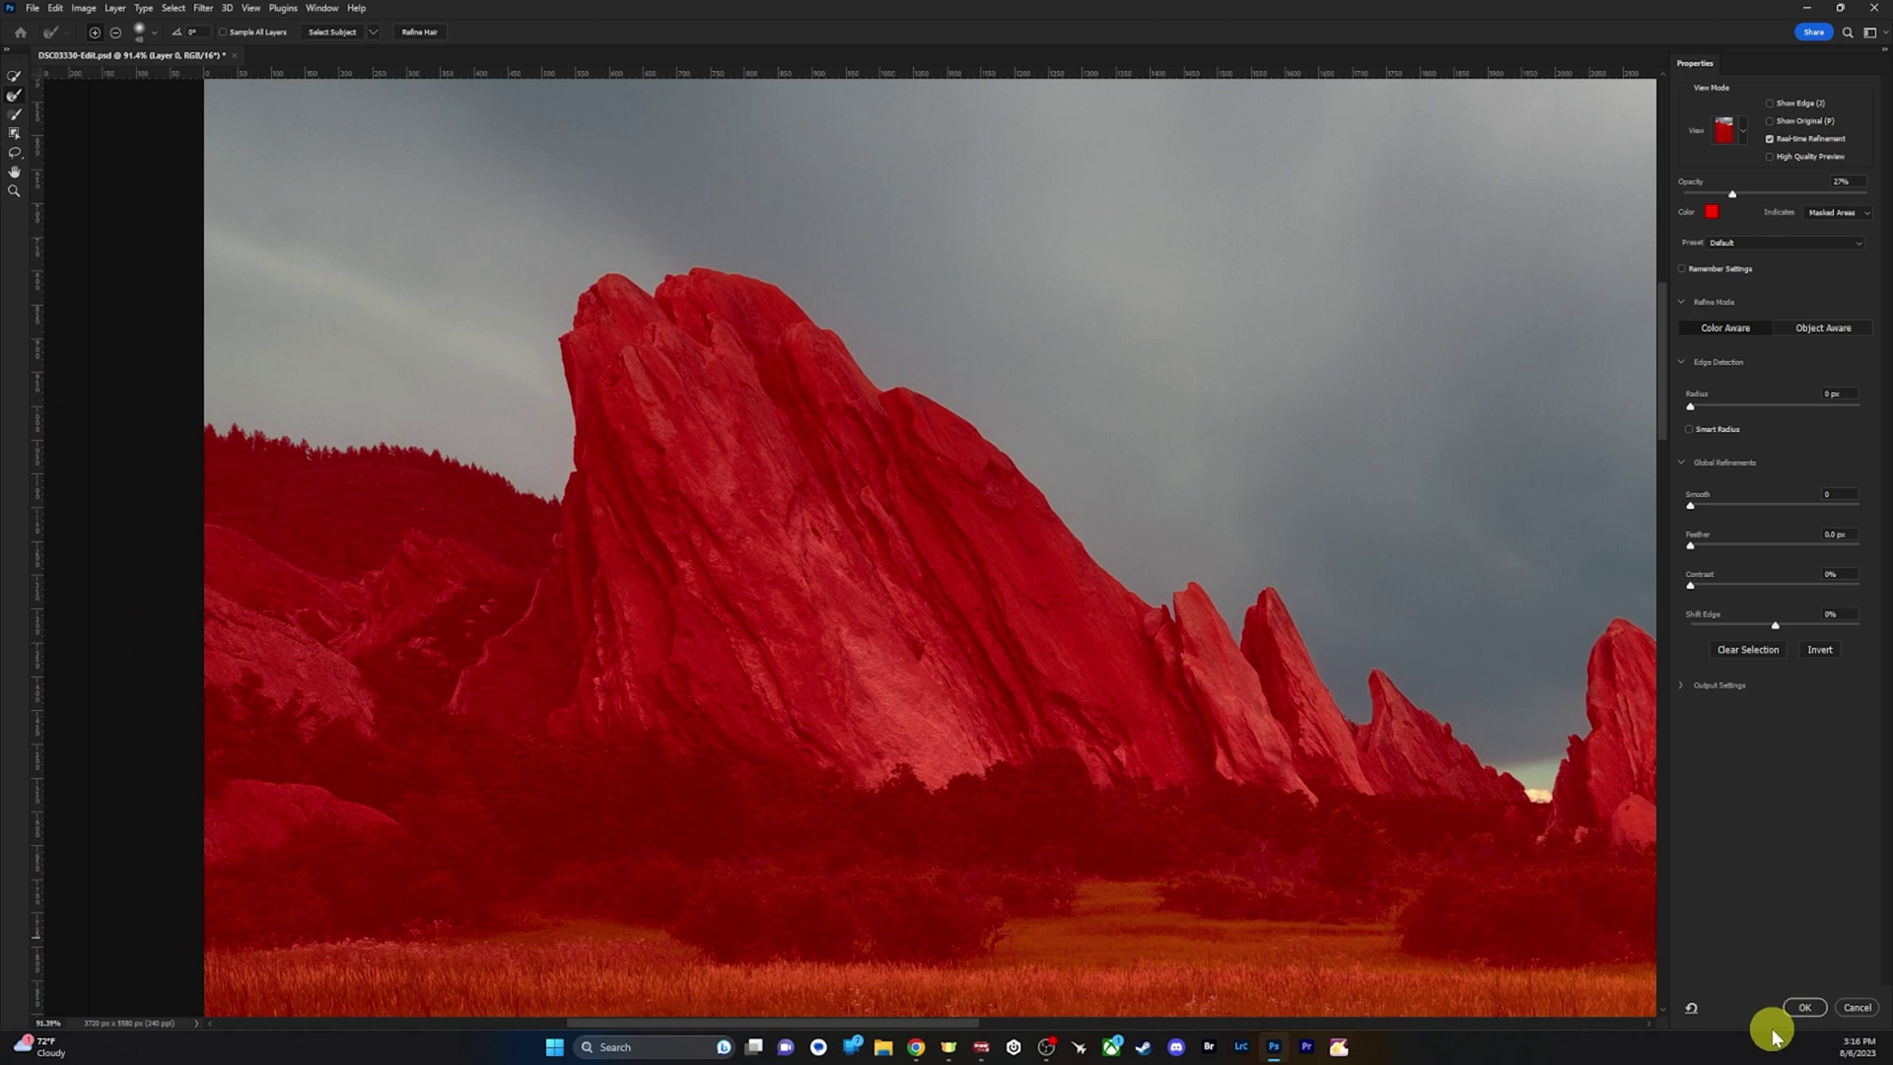
# Accept the Select and Mask result and save the sky selection with the document.
pyautogui.click(1801, 1004)
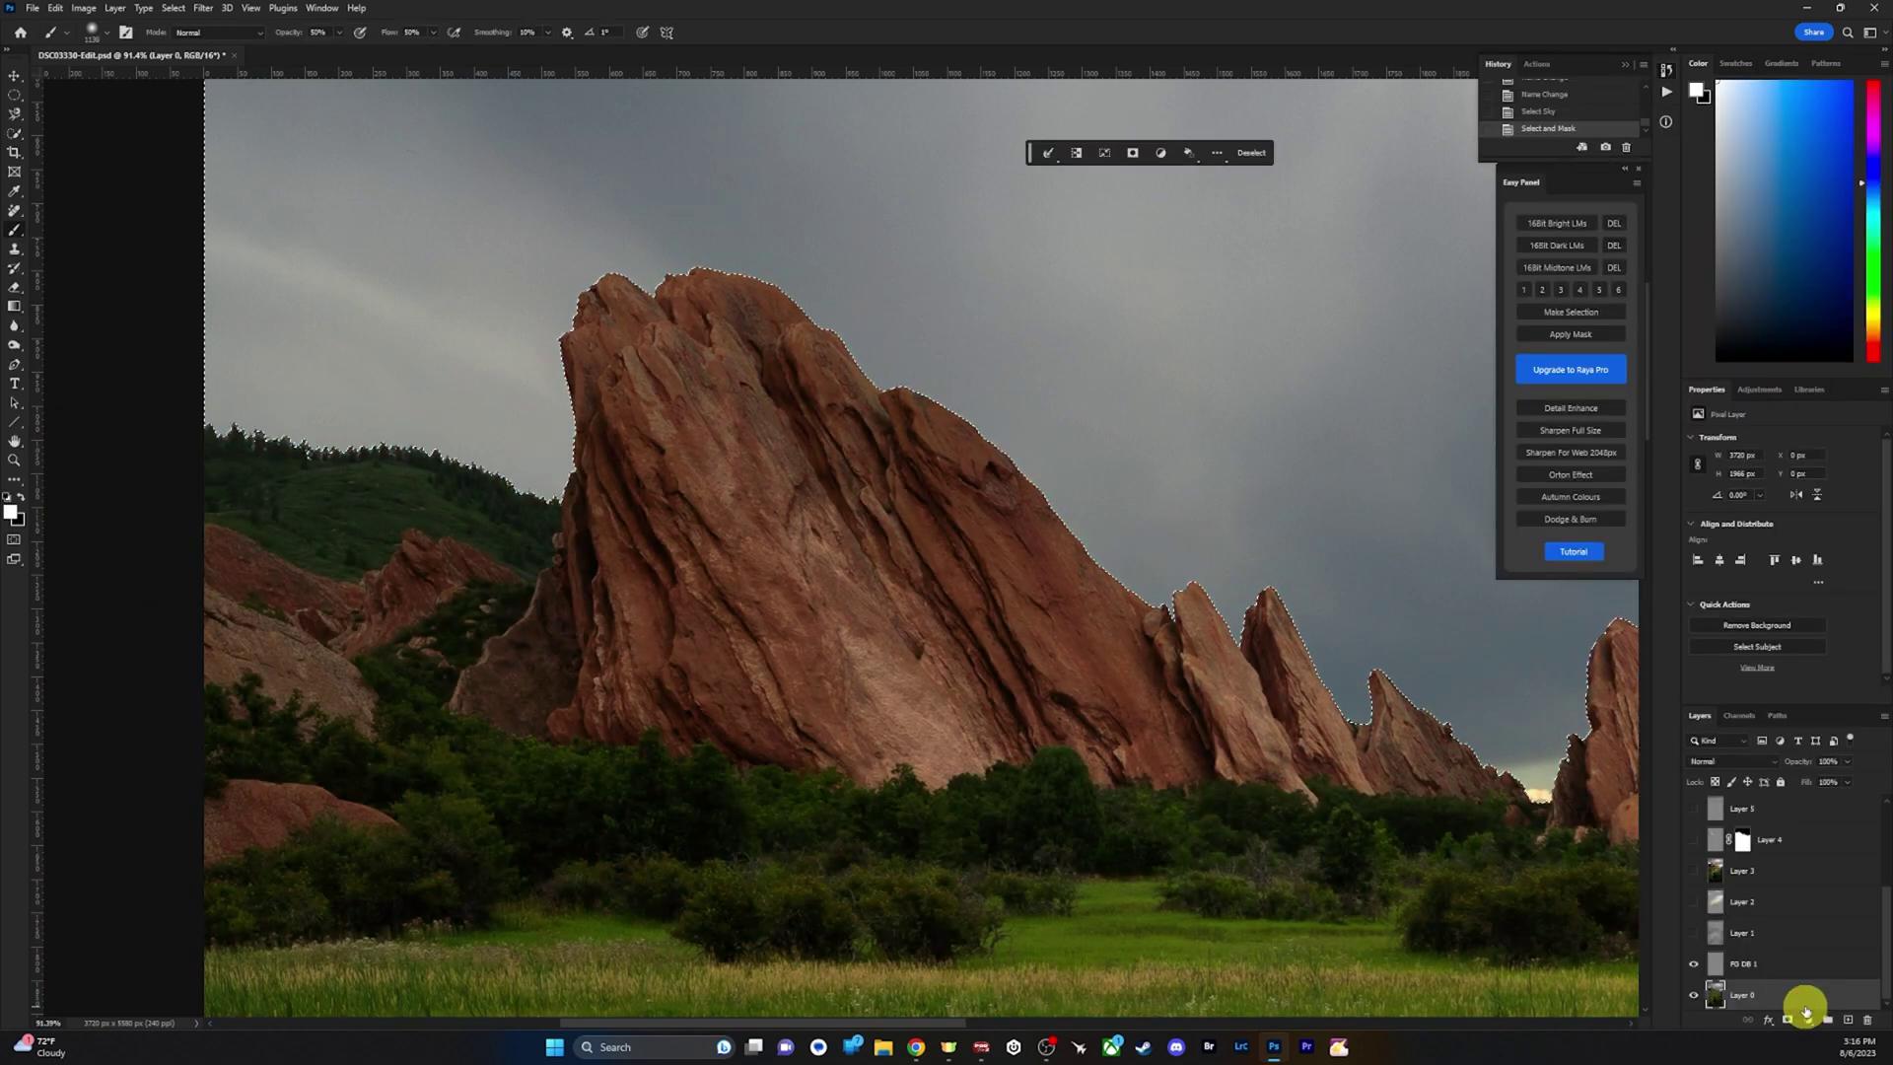
pyautogui.press('z')
pyautogui.moveTo(1170, 523); pyautogui.dragTo(1064, 543)
pyautogui.moveTo(1276, 614); pyautogui.dragTo(949, 582)
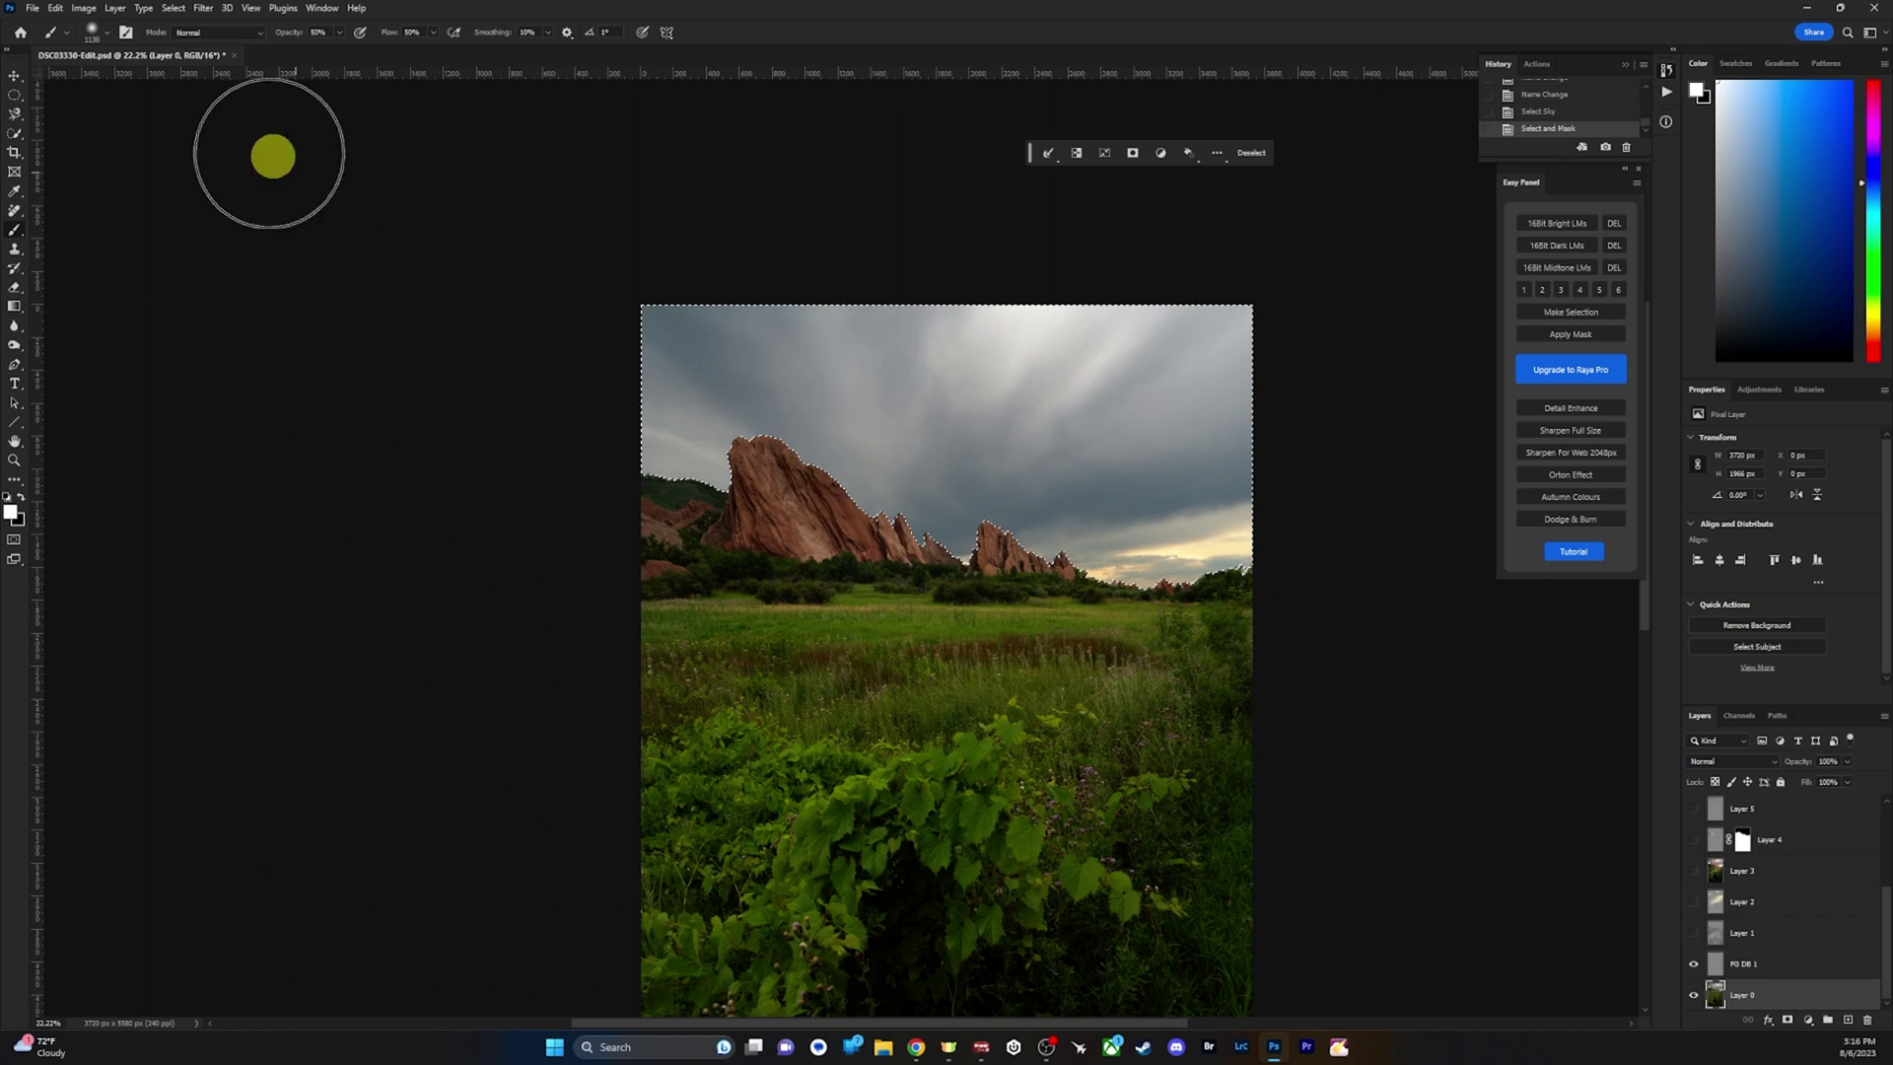
pyautogui.click(175, 8)
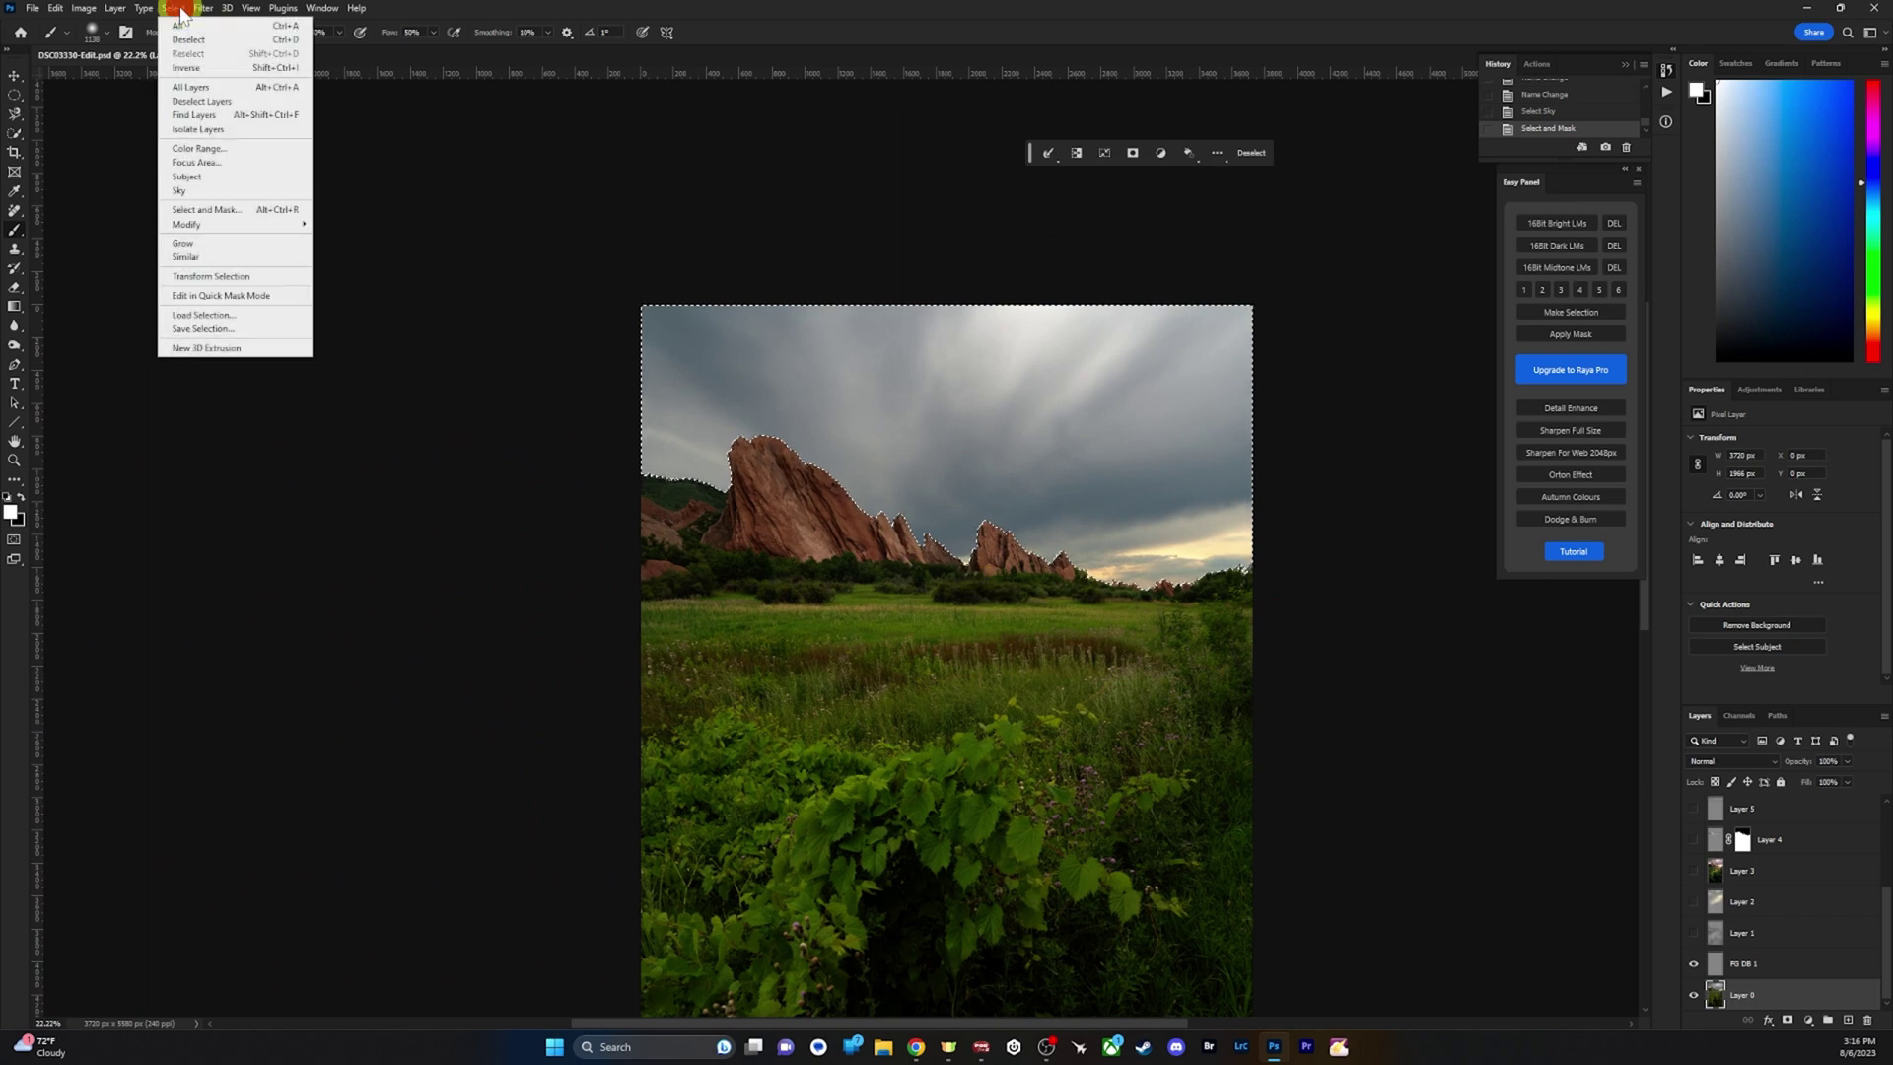
pyautogui.click(196, 329)
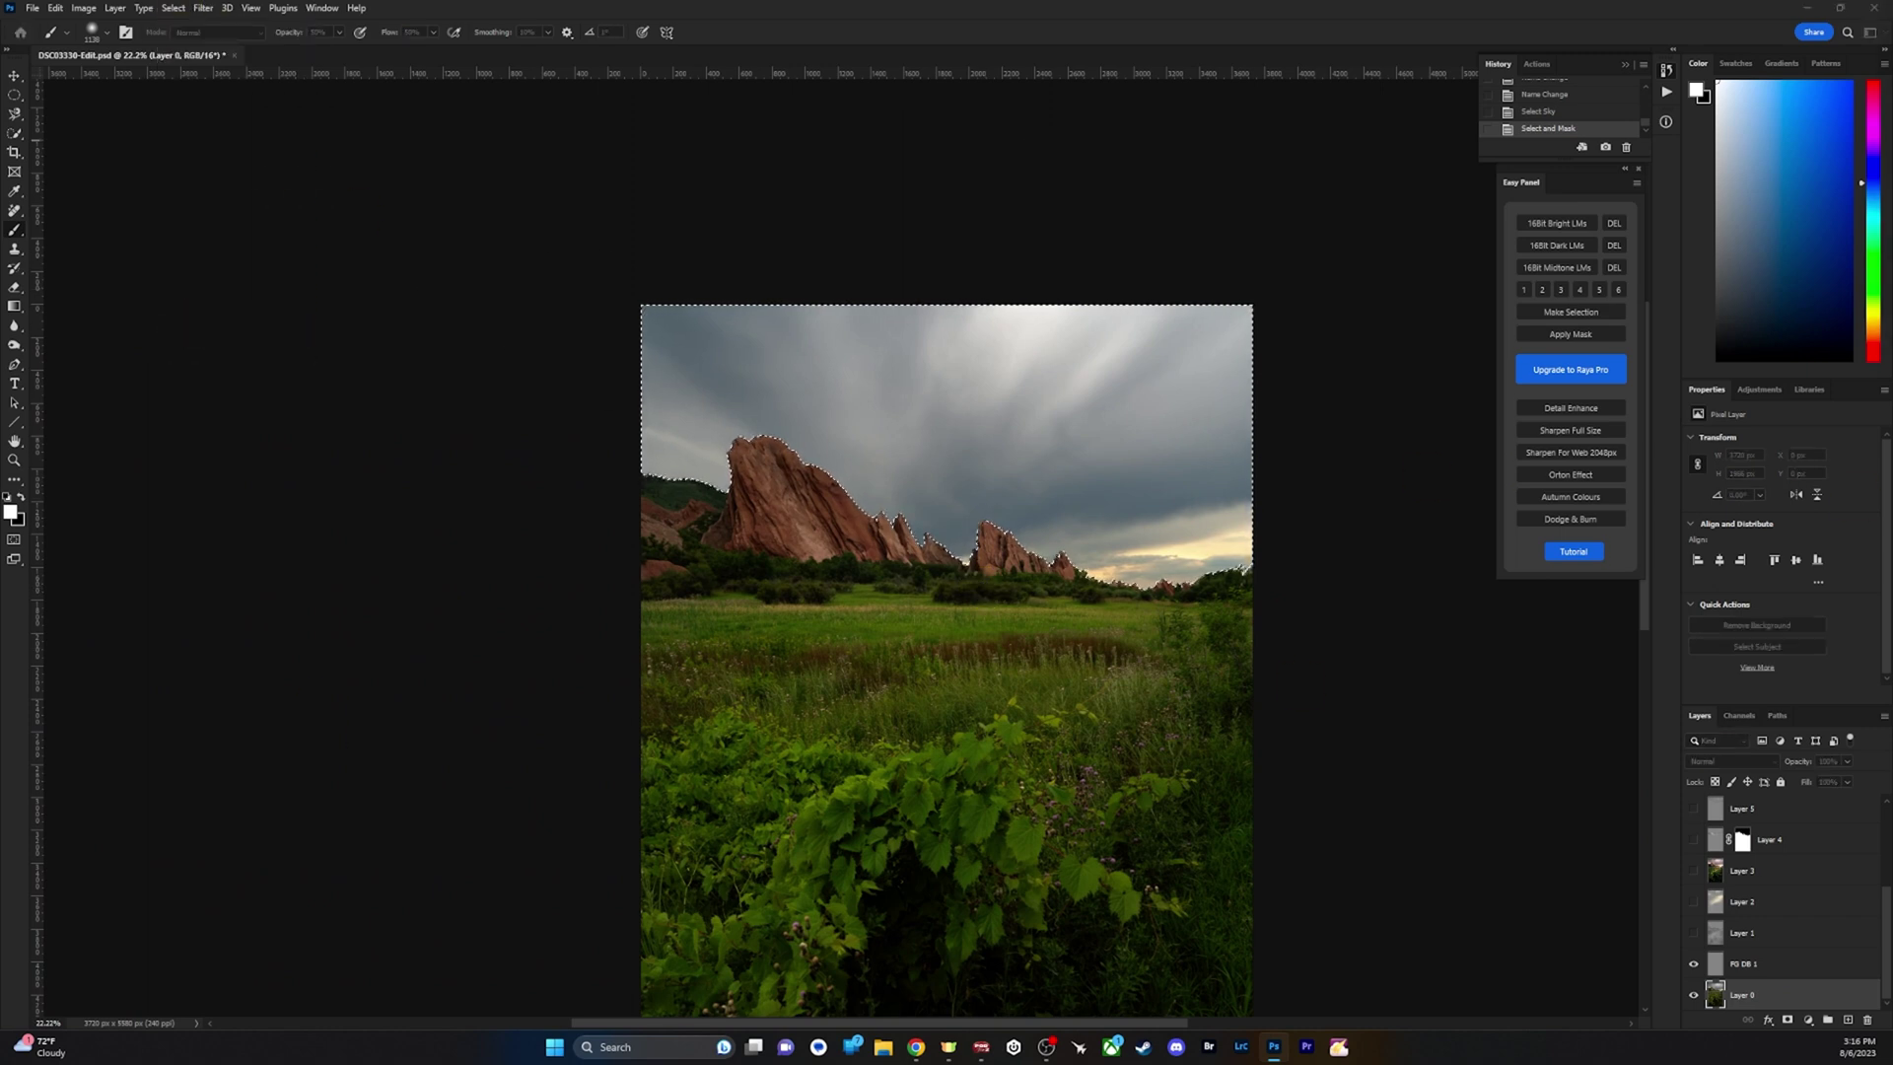
pyautogui.press('Return')
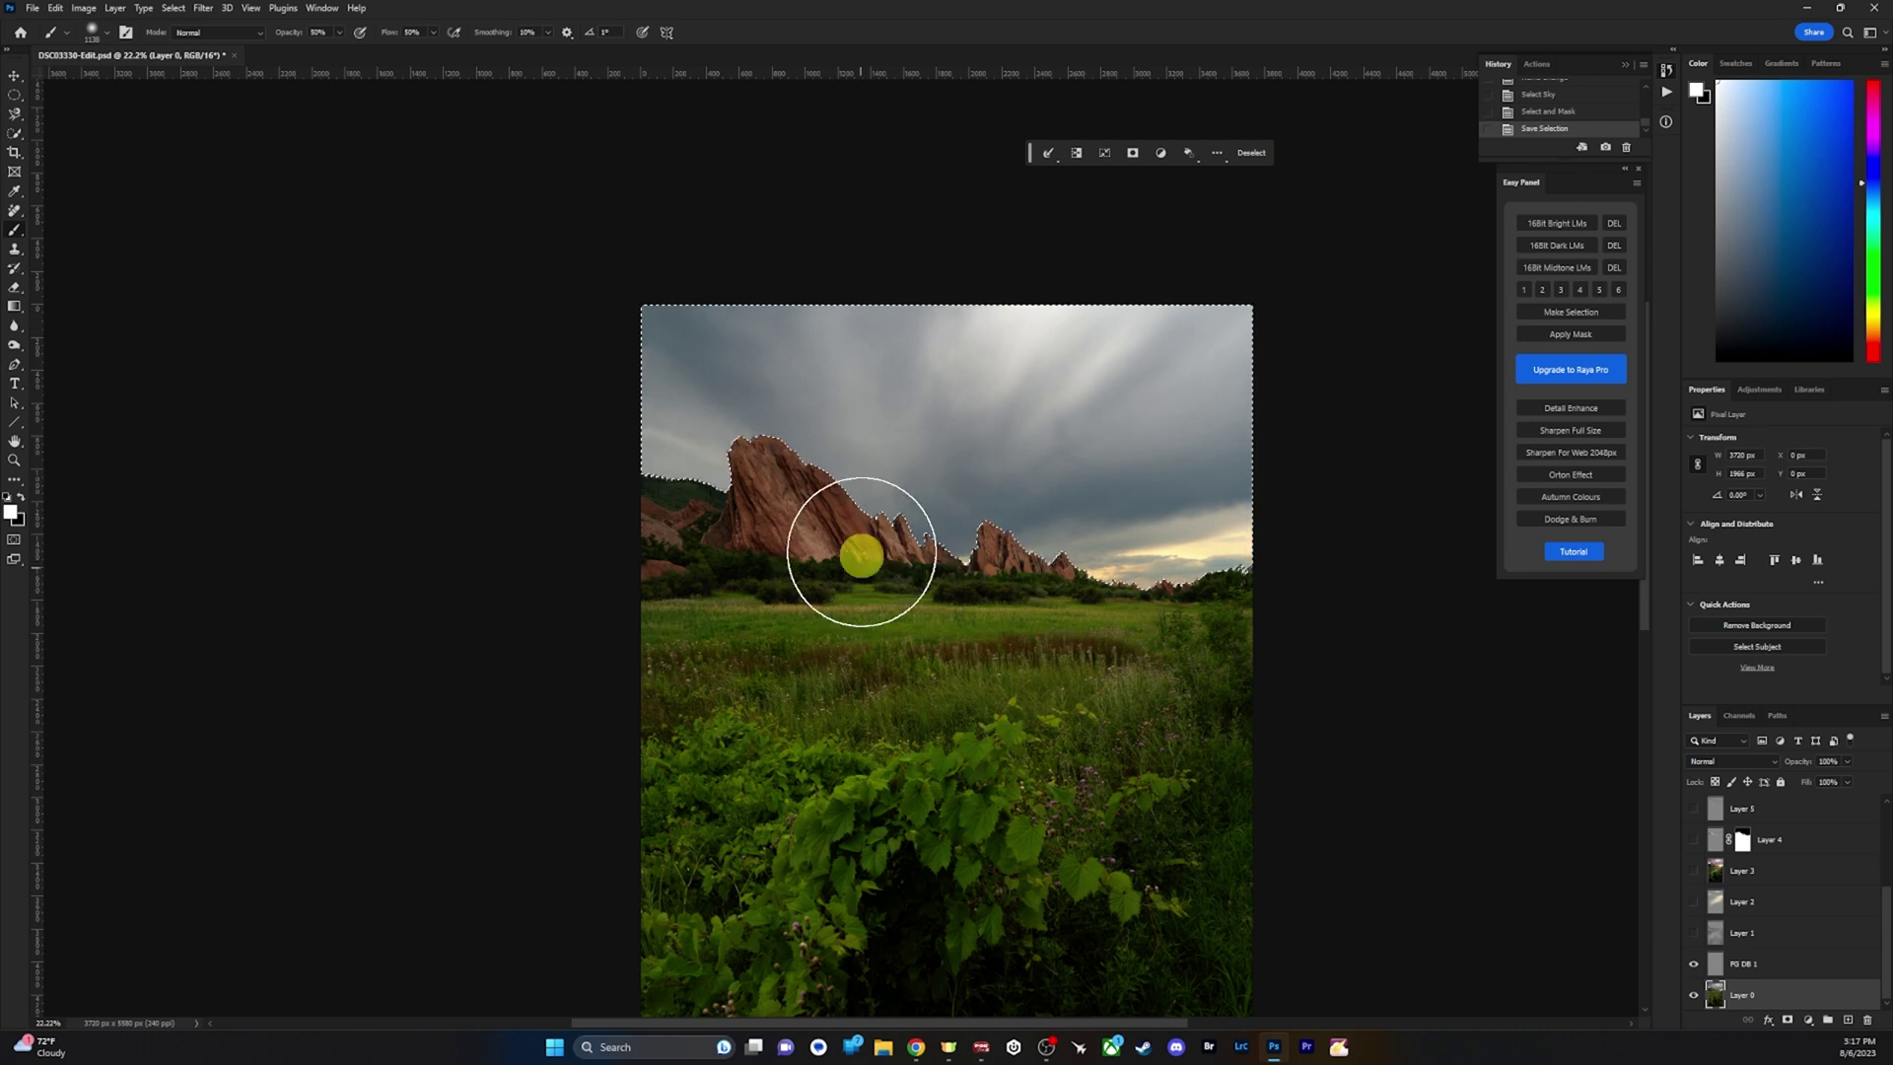
# Invert the sky selection to cover the land and generate the 16-bit bright luminosity masks from it.
pyautogui.click(172, 8)
pyautogui.click(189, 67)
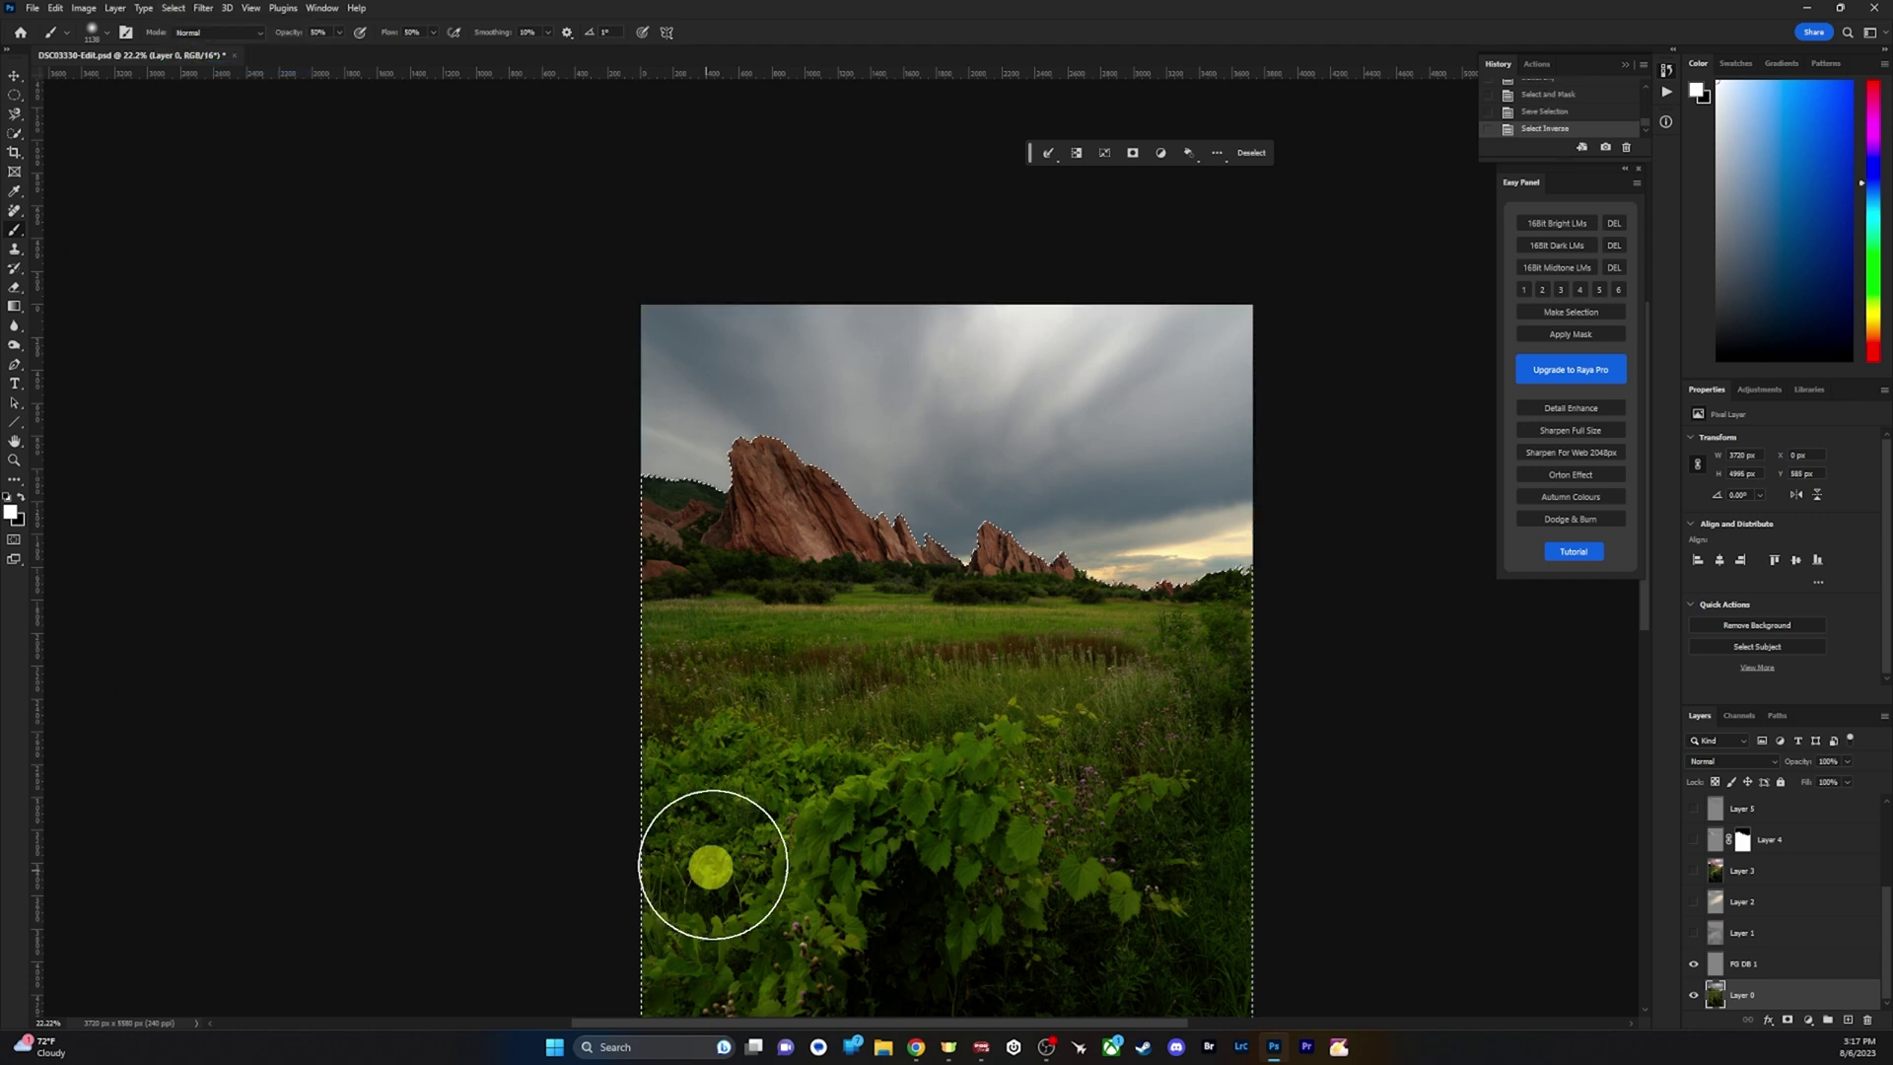
pyautogui.moveTo(966, 765); pyautogui.dragTo(812, 559)
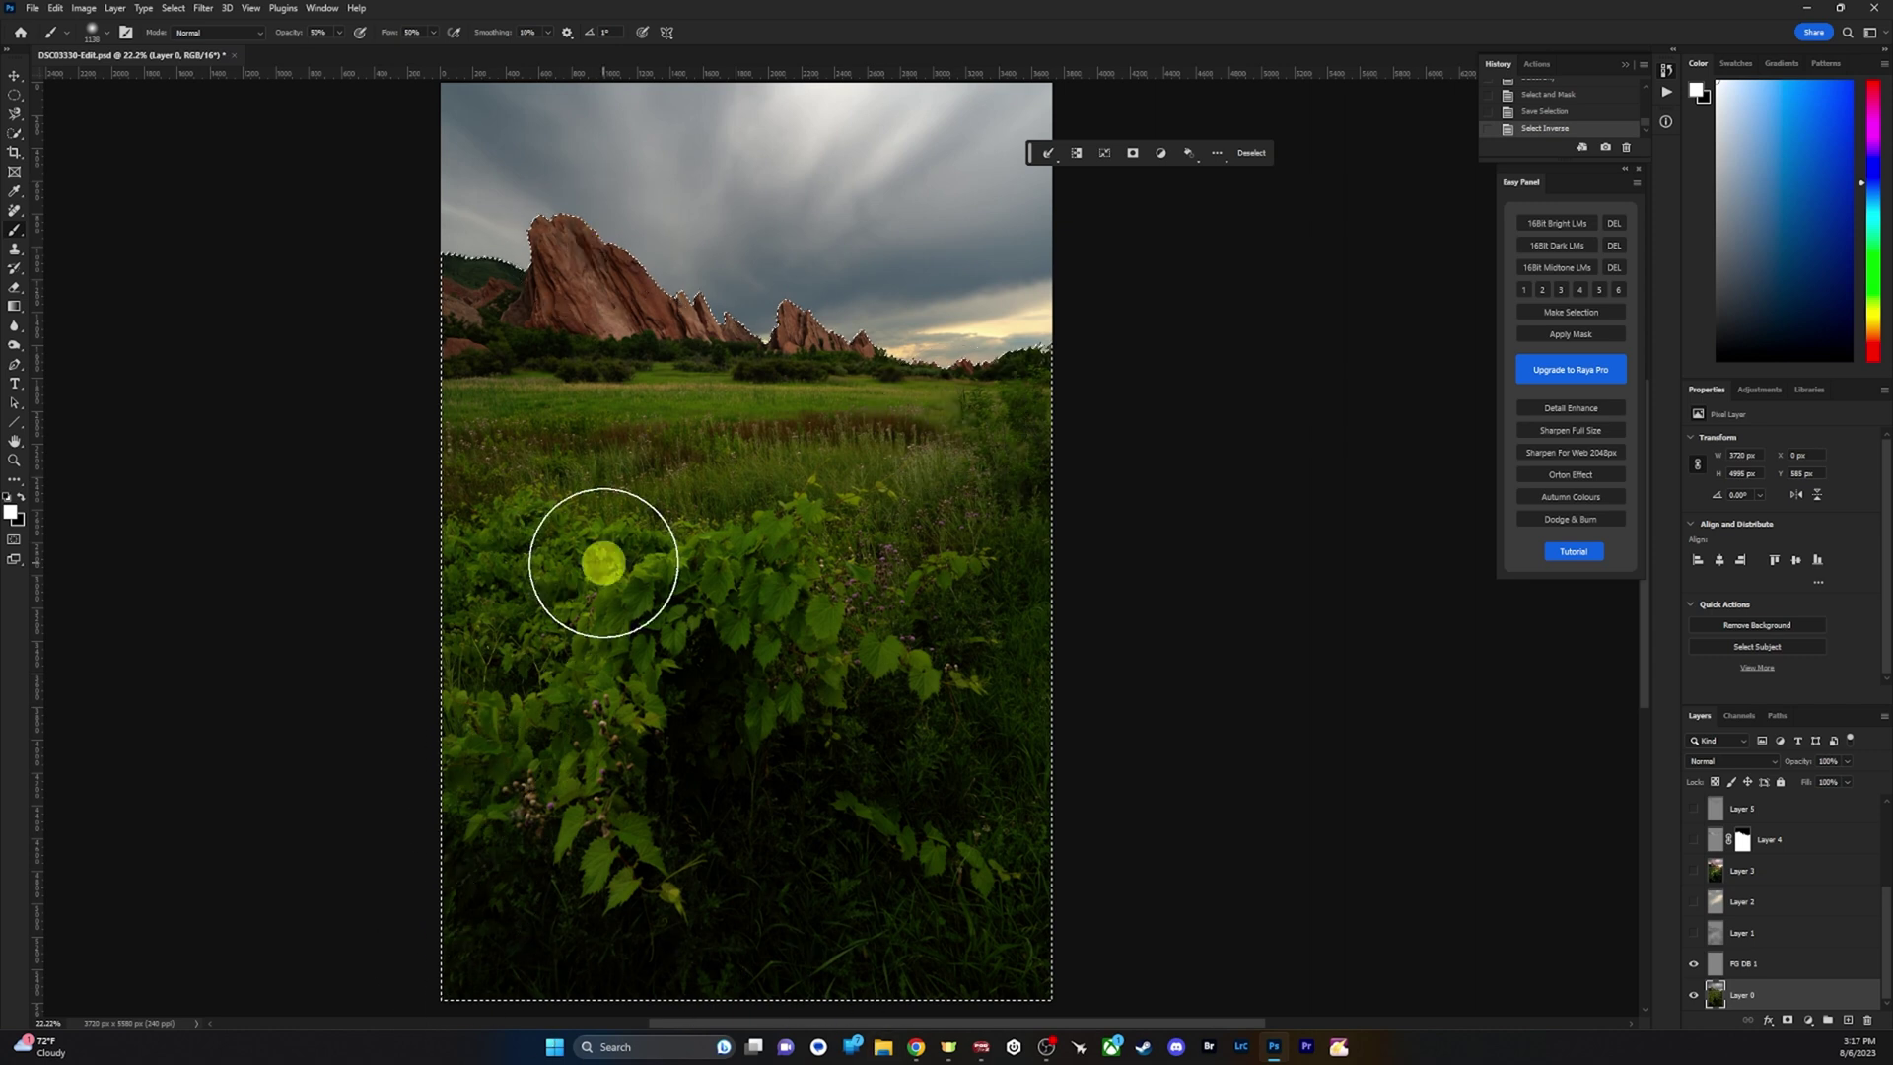
pyautogui.click(1549, 222)
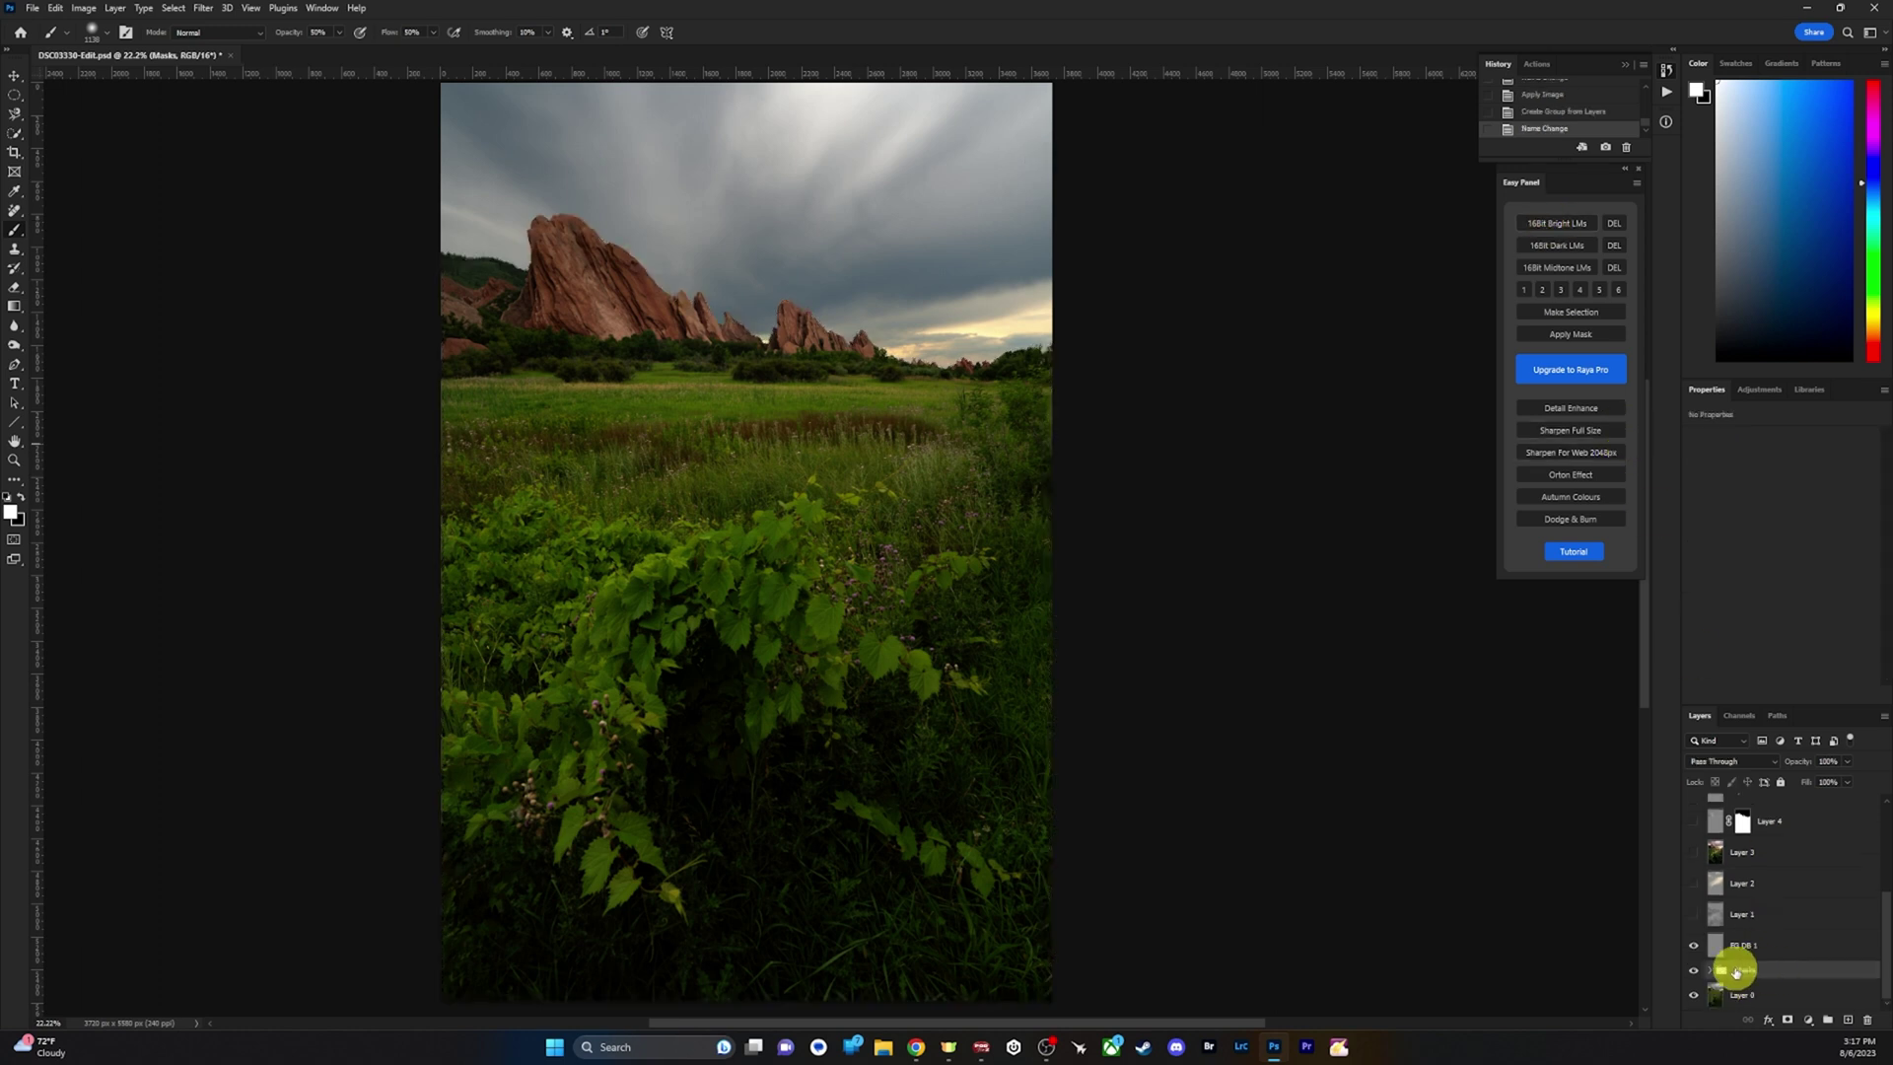
# Compare the previews of bright luminosity masks 1 and 2, and make a selection from mask 1.
pyautogui.click(1522, 290)
pyautogui.click(1542, 290)
pyautogui.click(1523, 290)
pyautogui.moveTo(976, 671)
pyautogui.mouseDown()
pyautogui.moveTo(719, 450)
pyautogui.moveTo(865, 653)
pyautogui.moveTo(733, 702)
pyautogui.mouseUp()
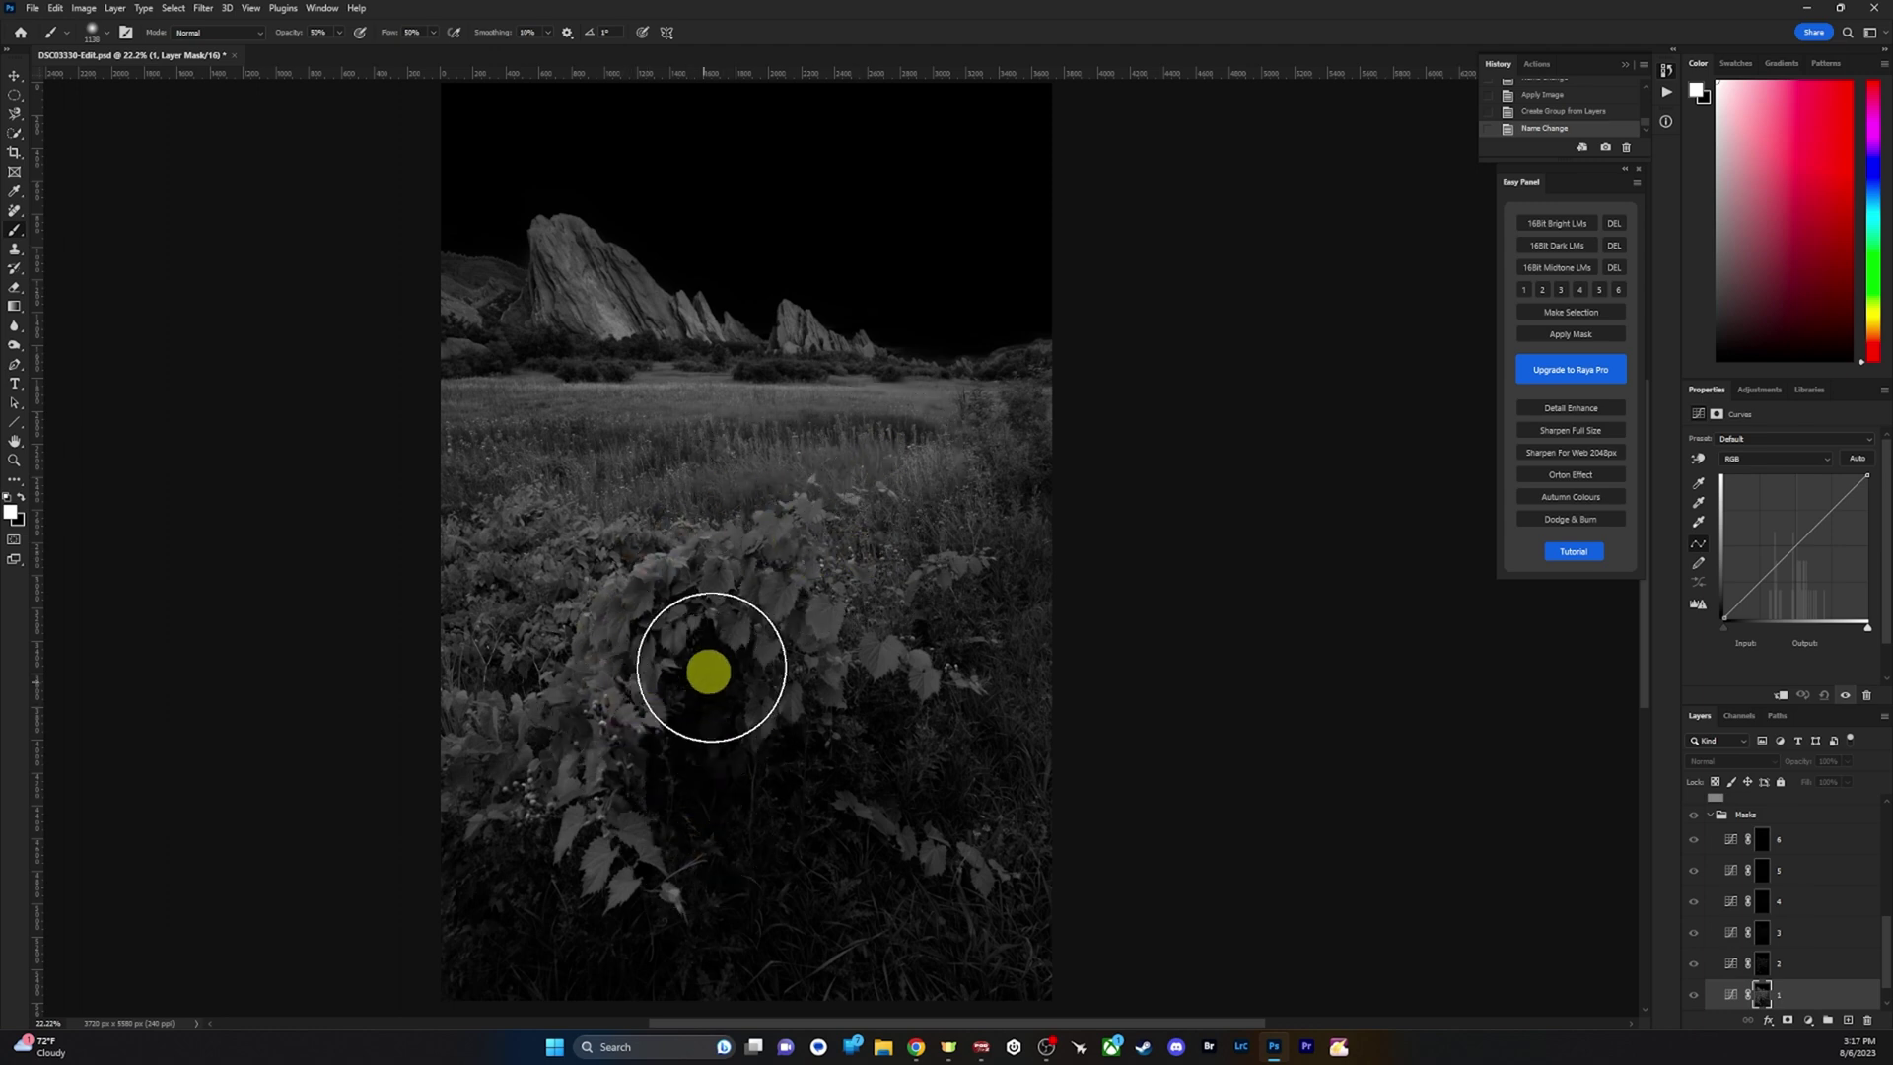
pyautogui.press('z')
pyautogui.moveTo(727, 473)
pyautogui.mouseDown()
pyautogui.moveTo(777, 513)
pyautogui.moveTo(716, 523)
pyautogui.mouseUp()
pyautogui.press('space')
pyautogui.moveTo(796, 461); pyautogui.dragTo(743, 506)
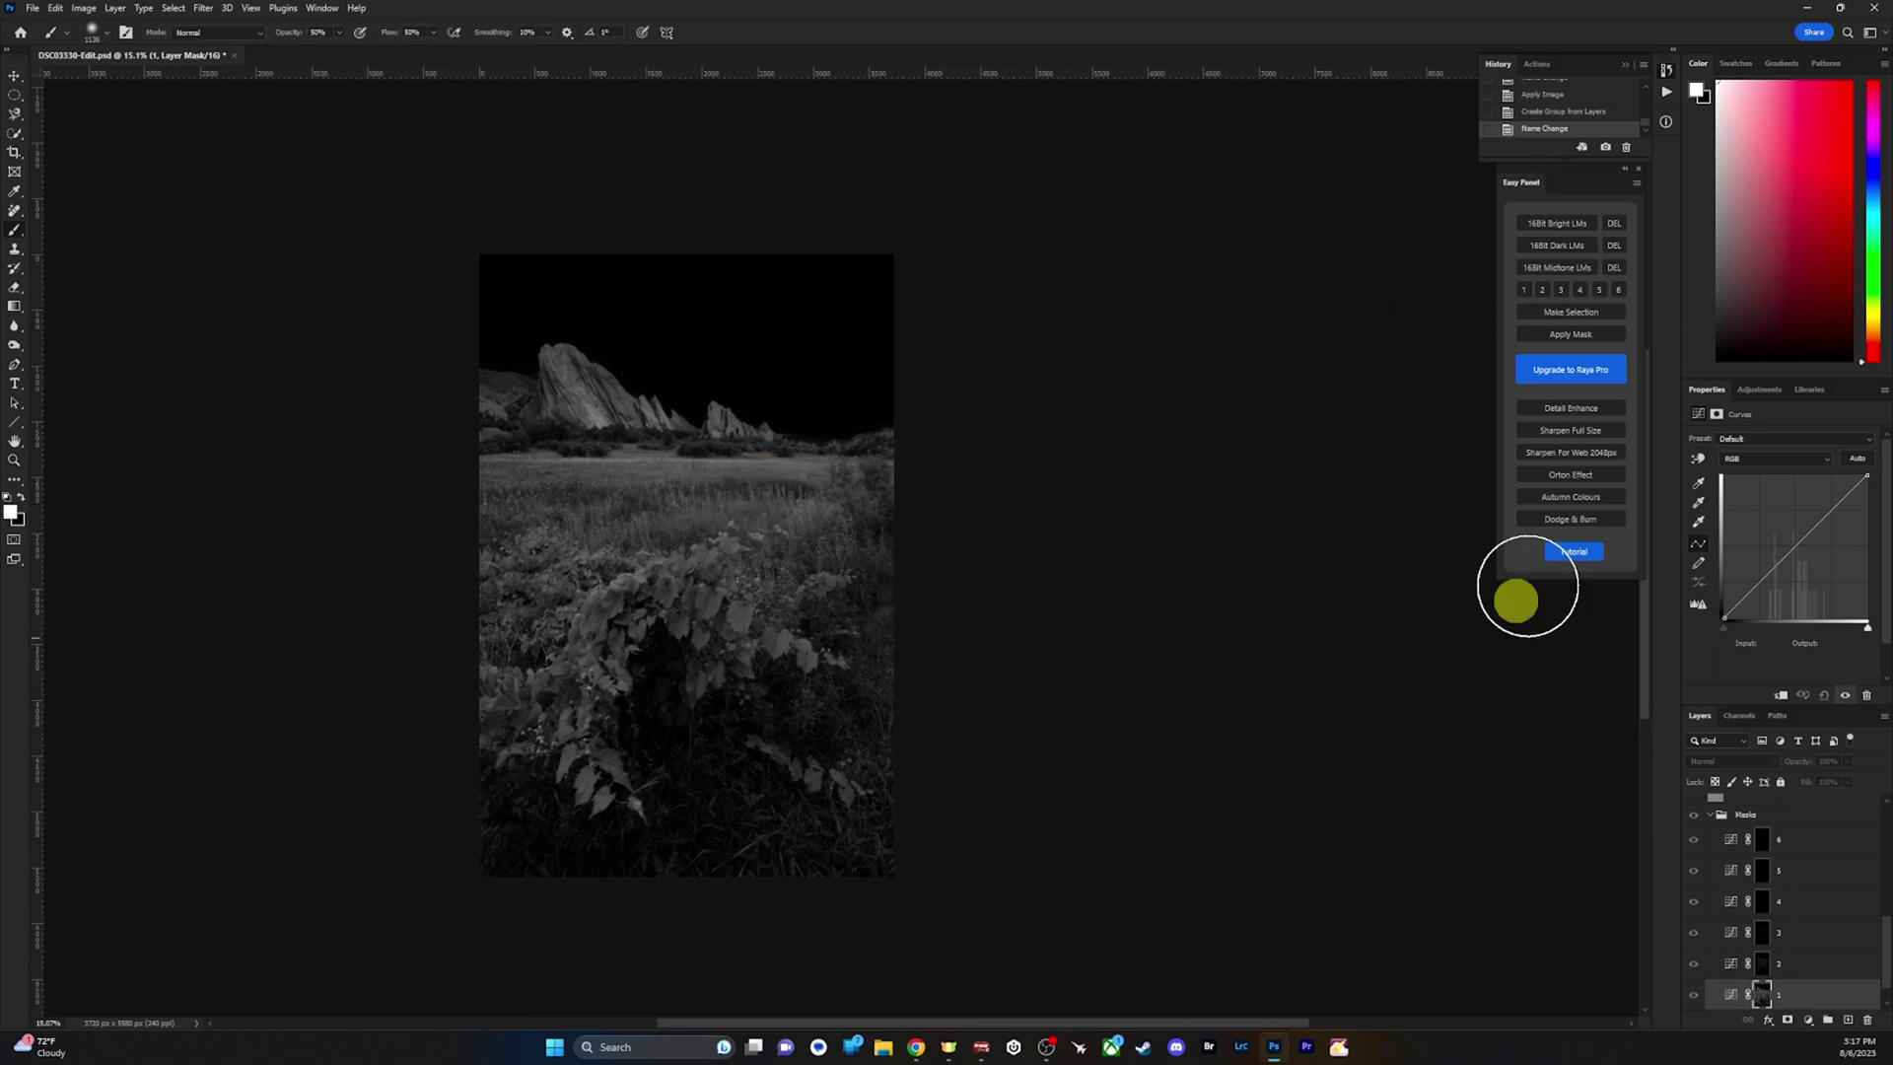
pyautogui.click(1545, 291)
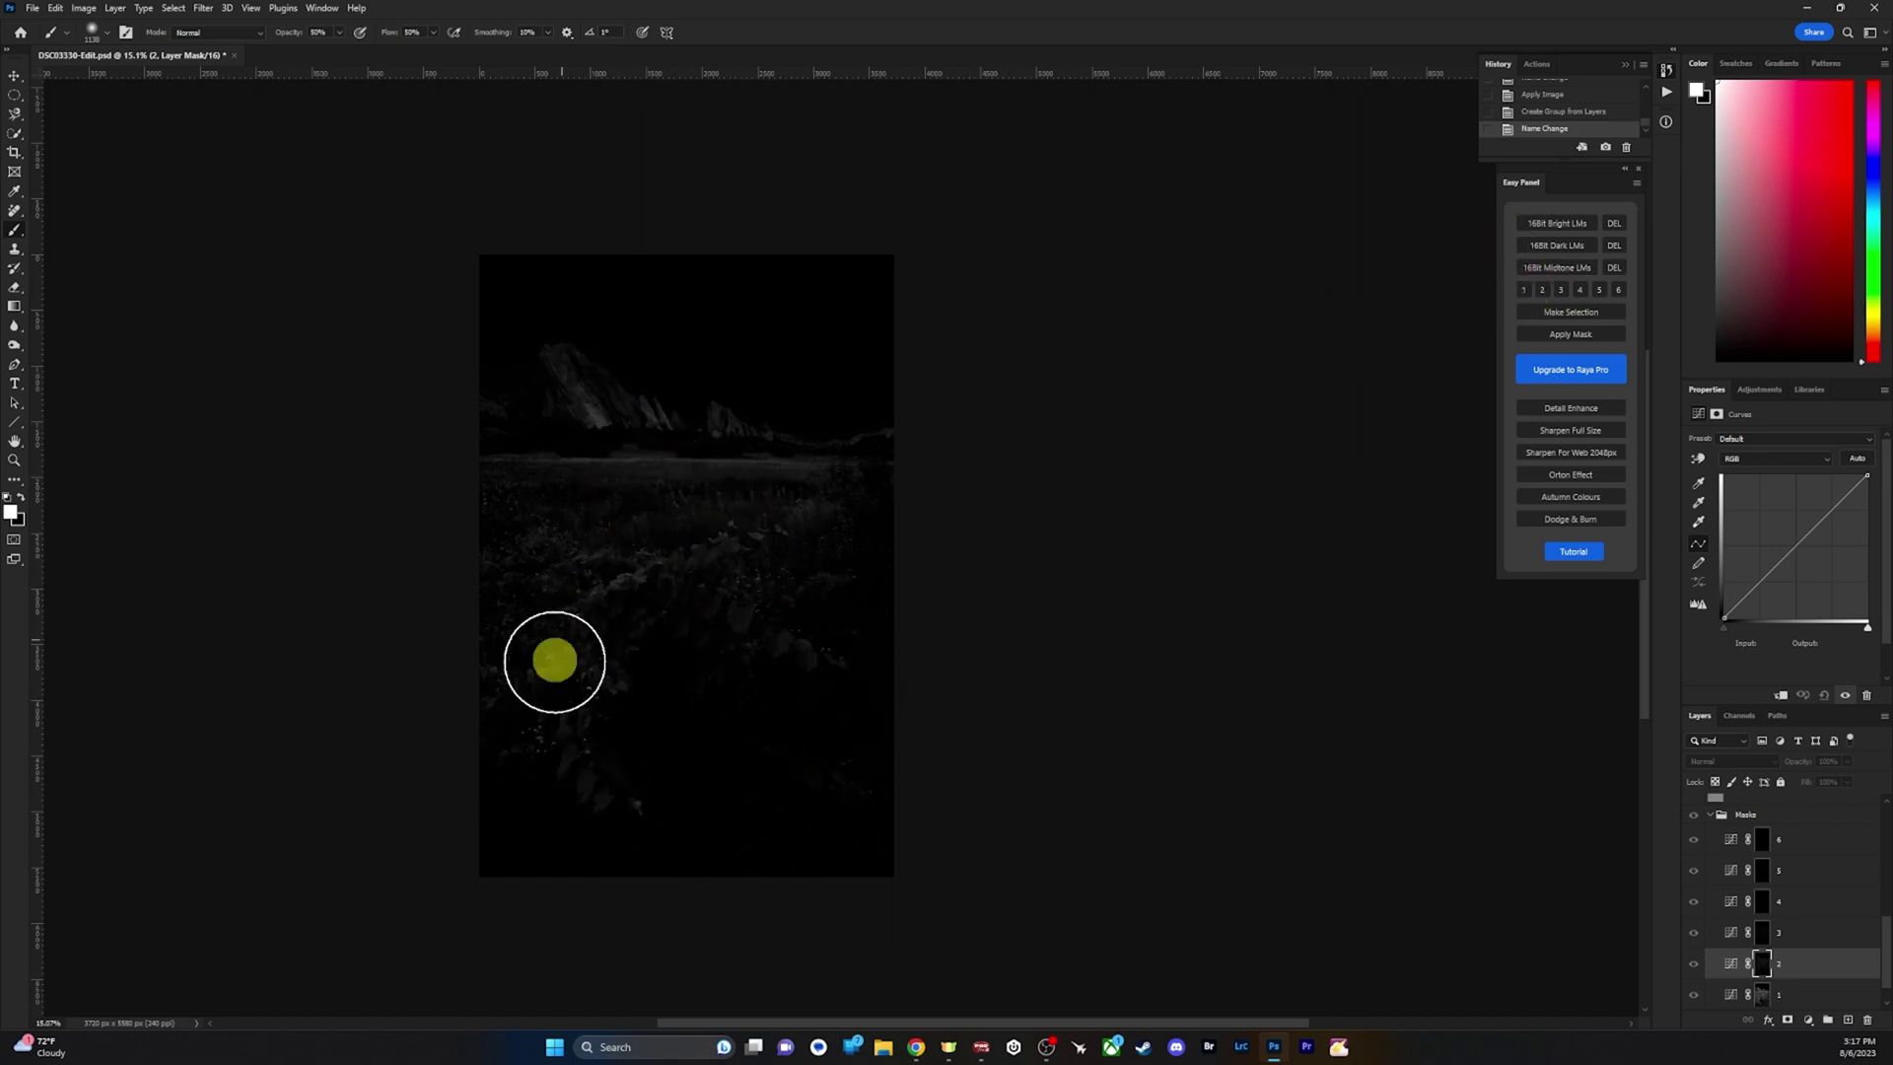
pyautogui.click(1524, 290)
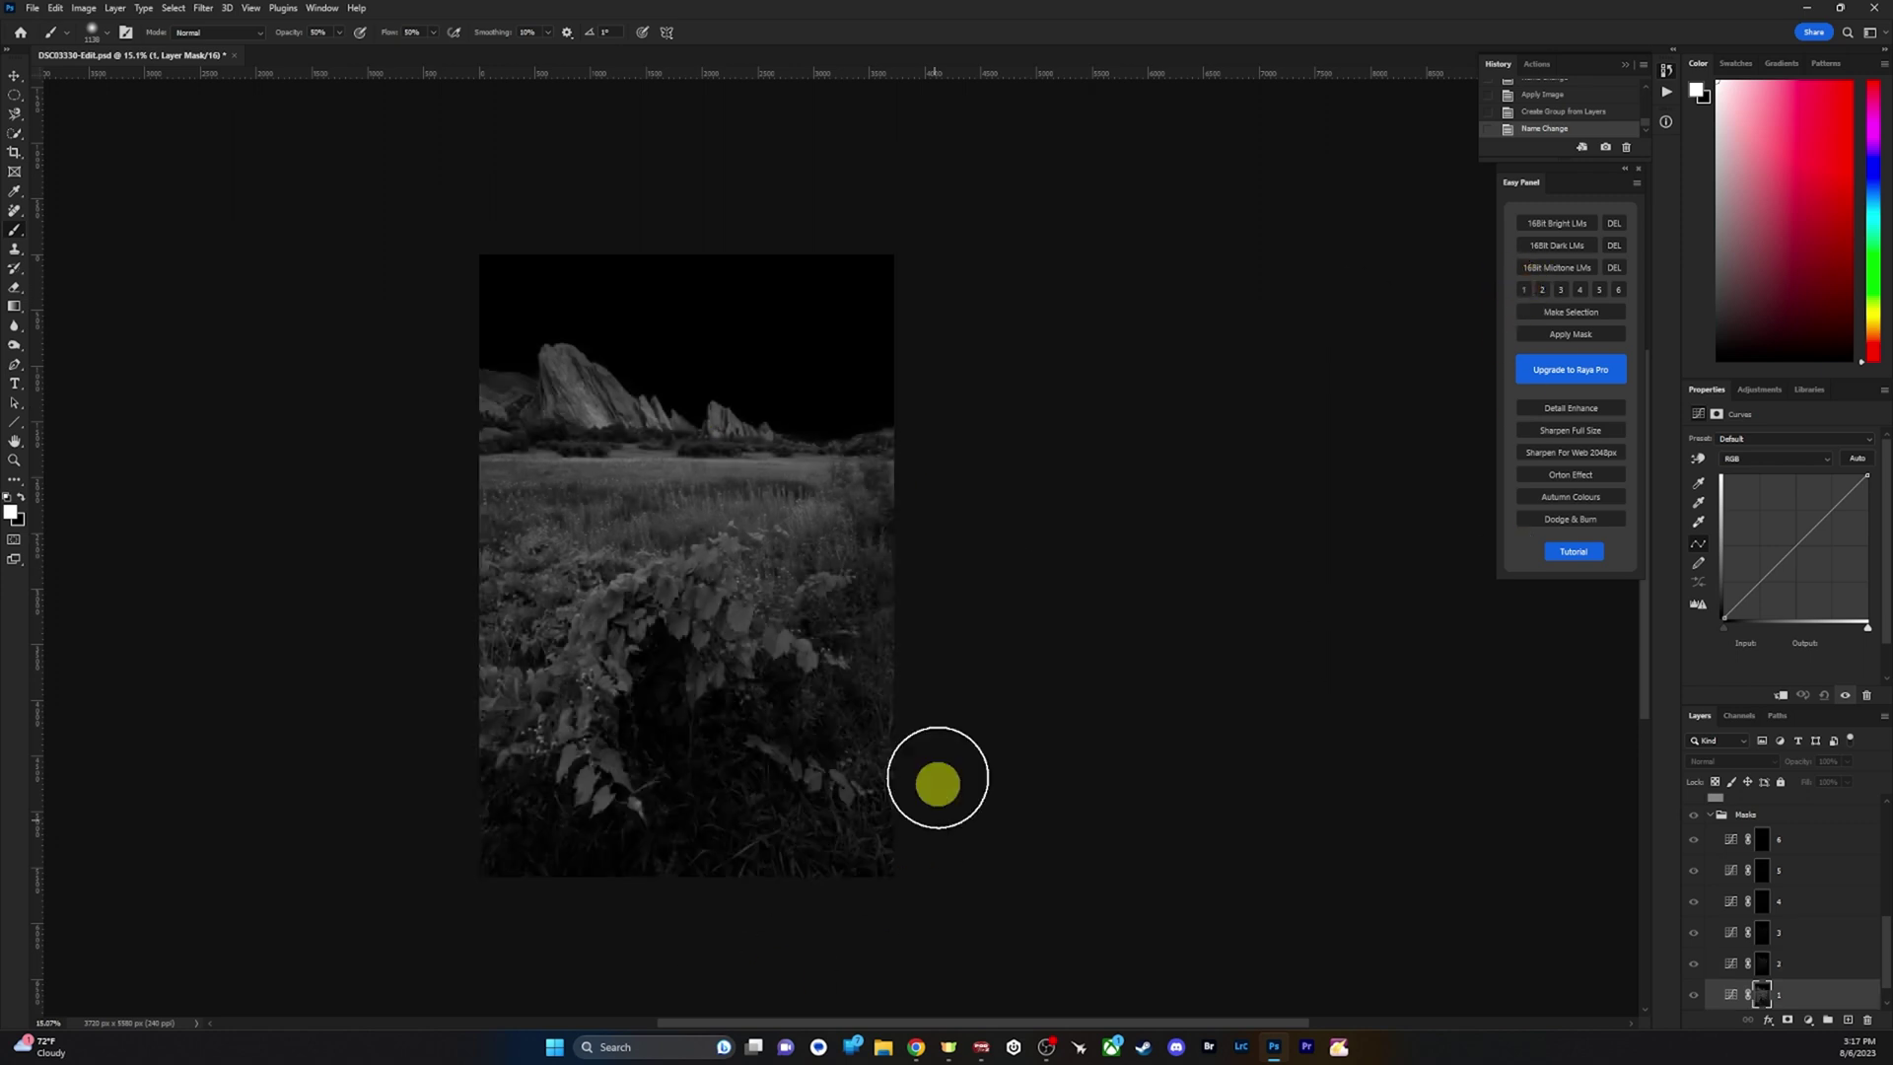
pyautogui.click(1567, 313)
# Examine the meadow and vines up close and across the whole photo with the selection lines hidden.
pyautogui.moveTo(744, 617); pyautogui.dragTo(869, 658)
pyautogui.moveTo(1107, 461); pyautogui.dragTo(913, 803)
pyautogui.moveTo(874, 571); pyautogui.dragTo(1006, 735)
pyautogui.moveTo(613, 642); pyautogui.dragTo(1005, 655)
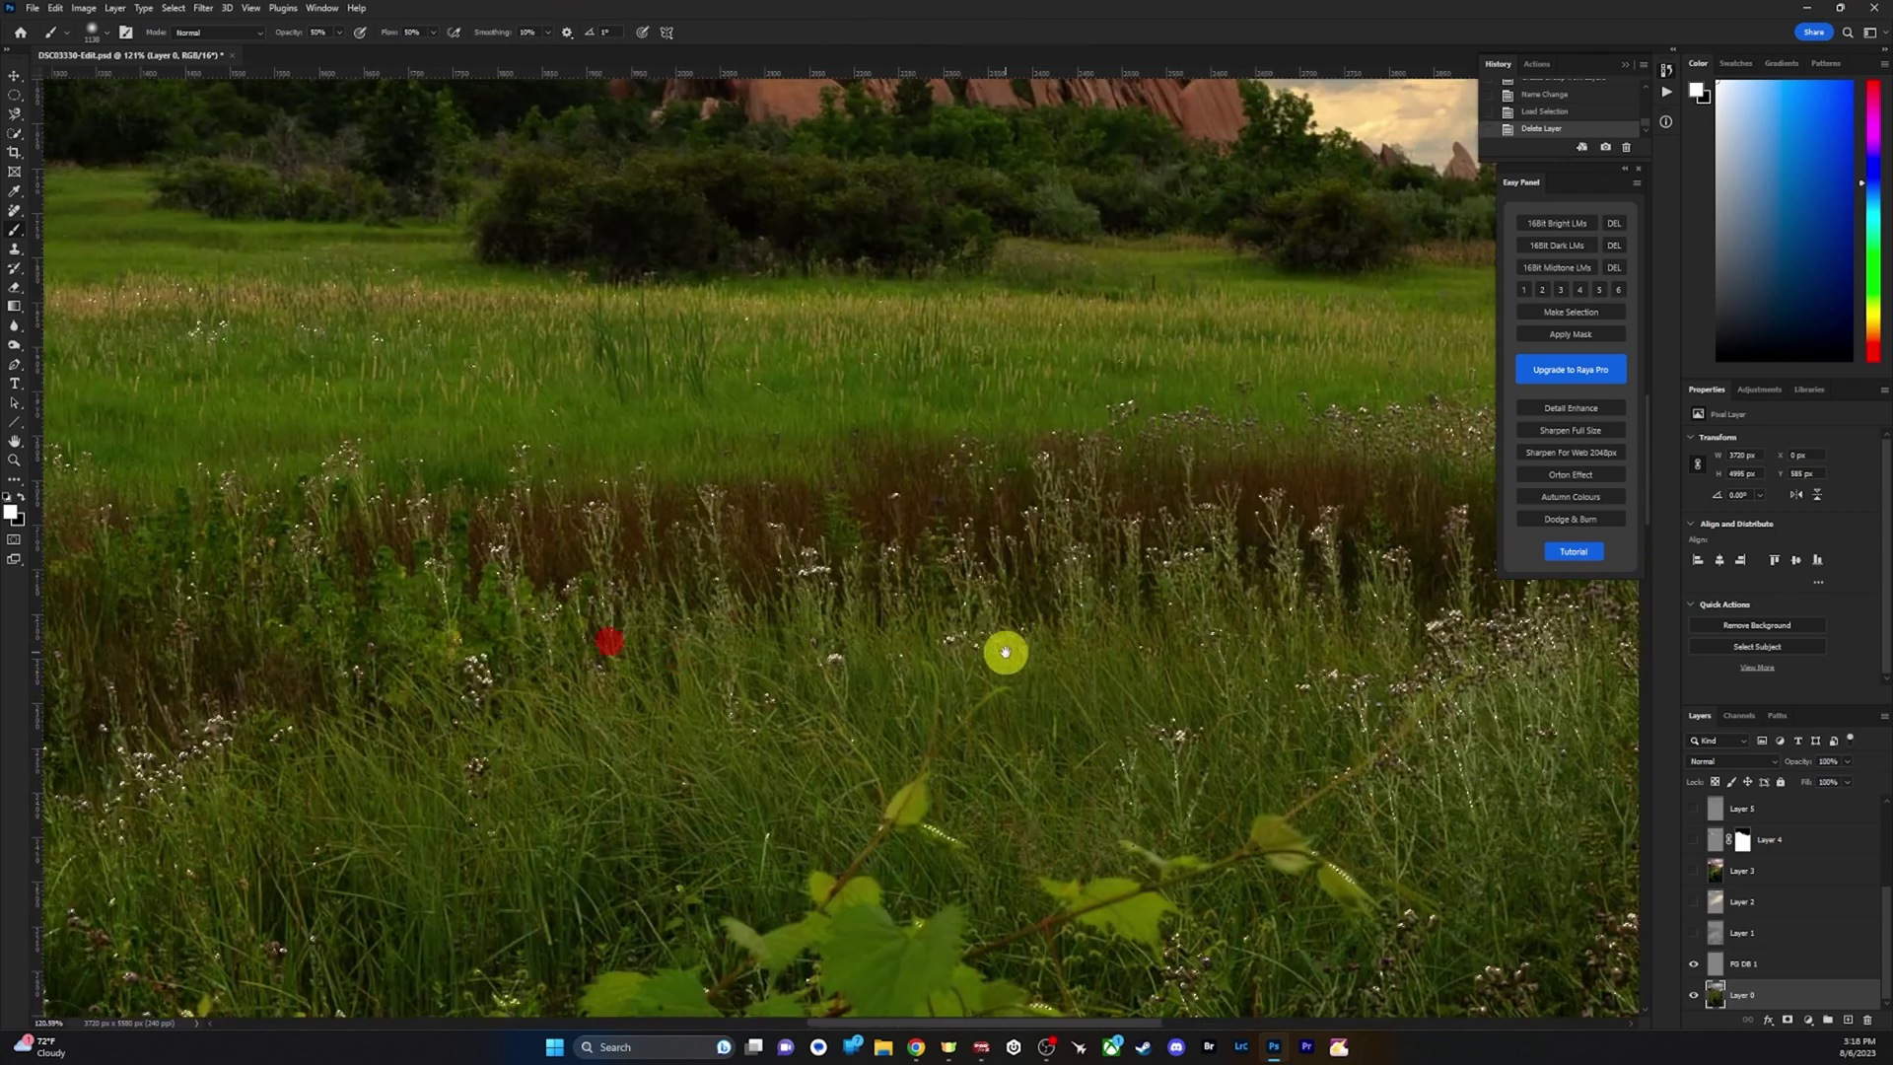
pyautogui.moveTo(516, 751); pyautogui.dragTo(920, 670)
pyautogui.moveTo(461, 715)
pyautogui.mouseDown()
pyautogui.moveTo(765, 657)
pyautogui.moveTo(765, 640)
pyautogui.moveTo(722, 656)
pyautogui.mouseUp()
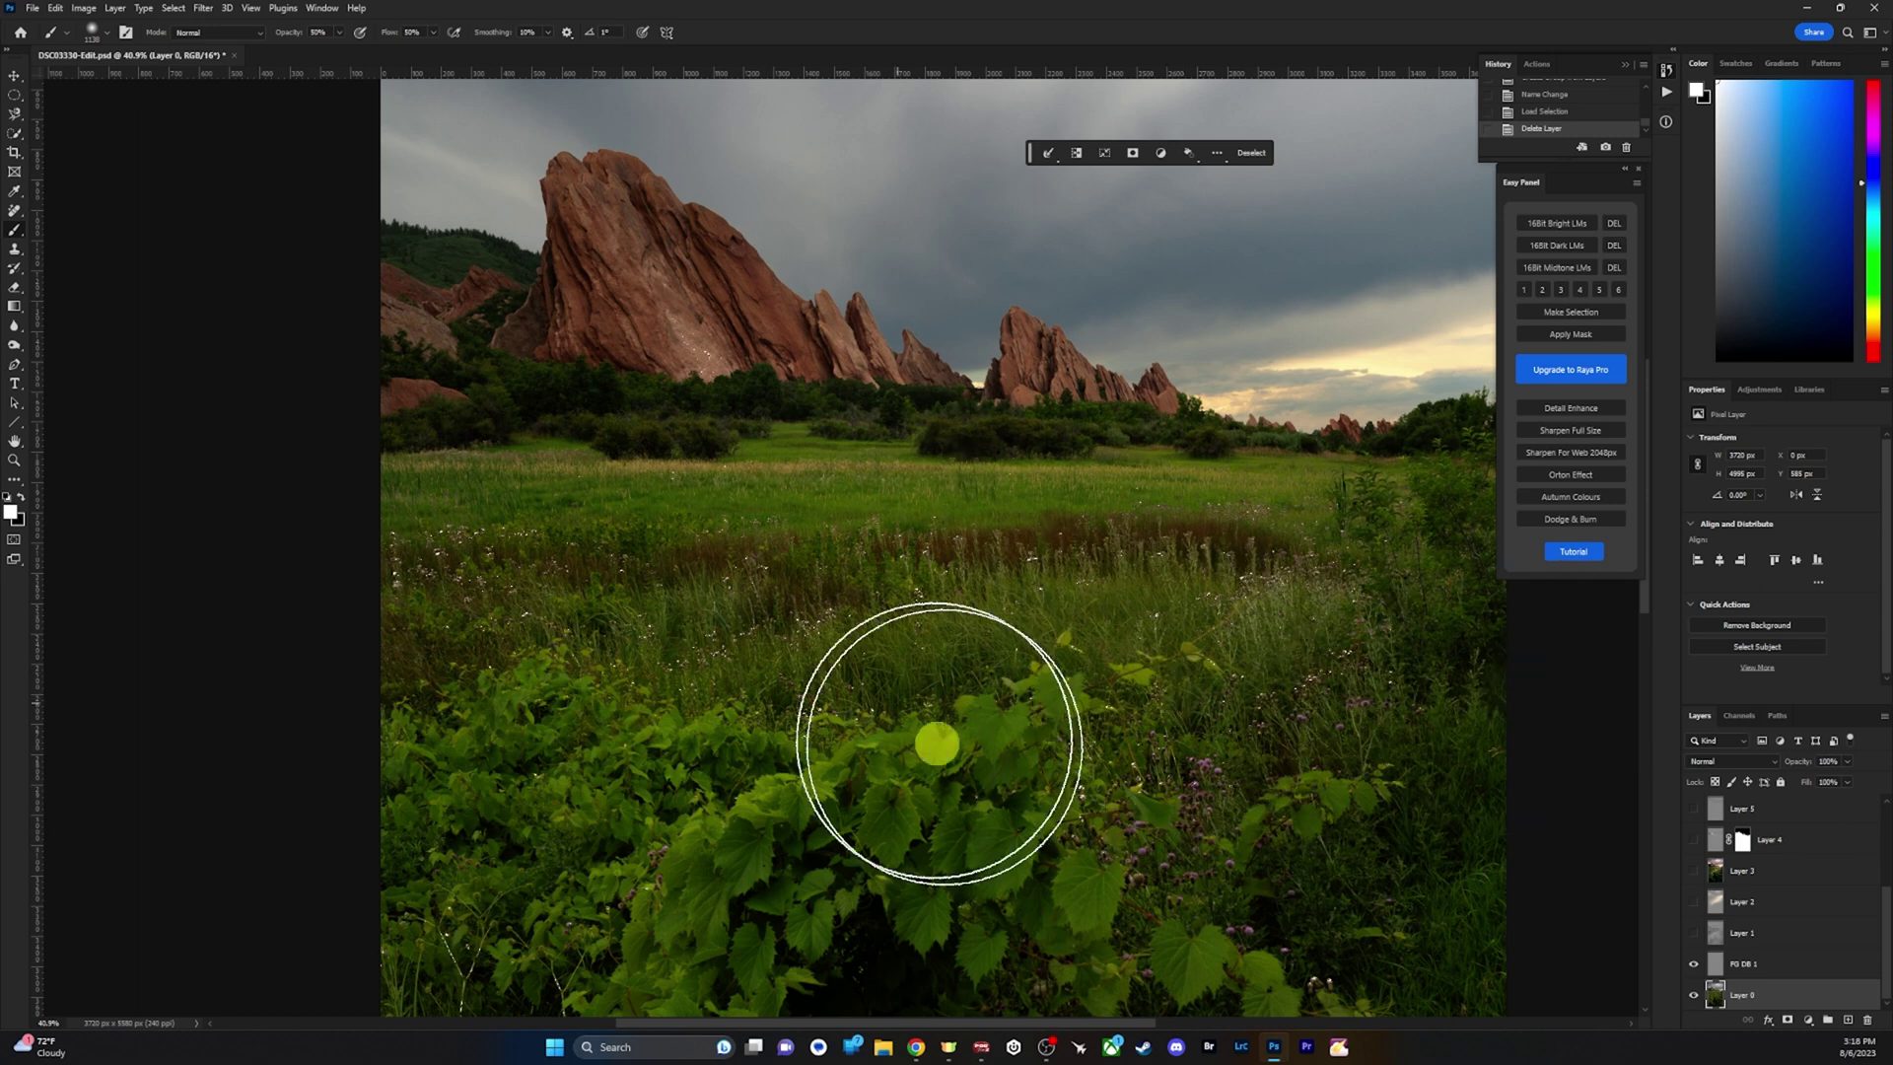
pyautogui.moveTo(1061, 702); pyautogui.dragTo(972, 680)
pyautogui.moveTo(1050, 749); pyautogui.dragTo(1024, 751)
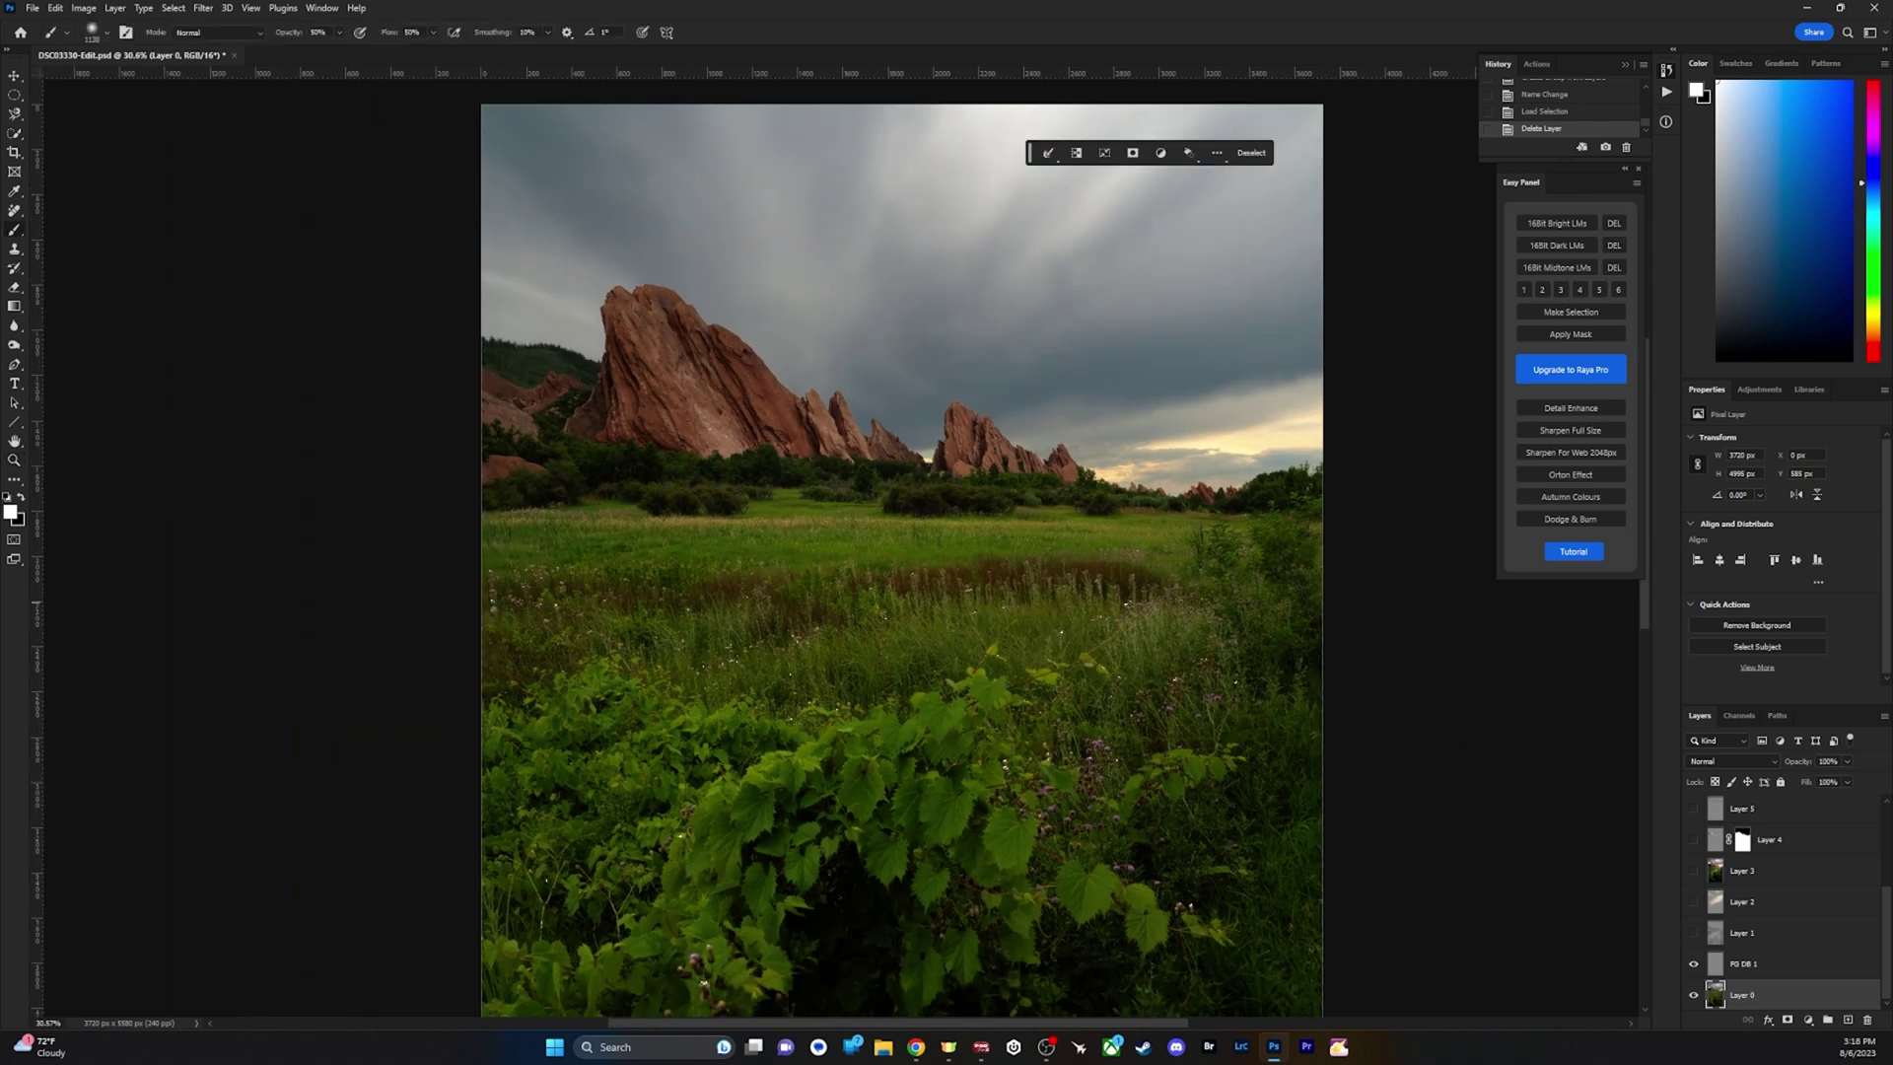
pyautogui.moveTo(866, 745); pyautogui.dragTo(926, 776)
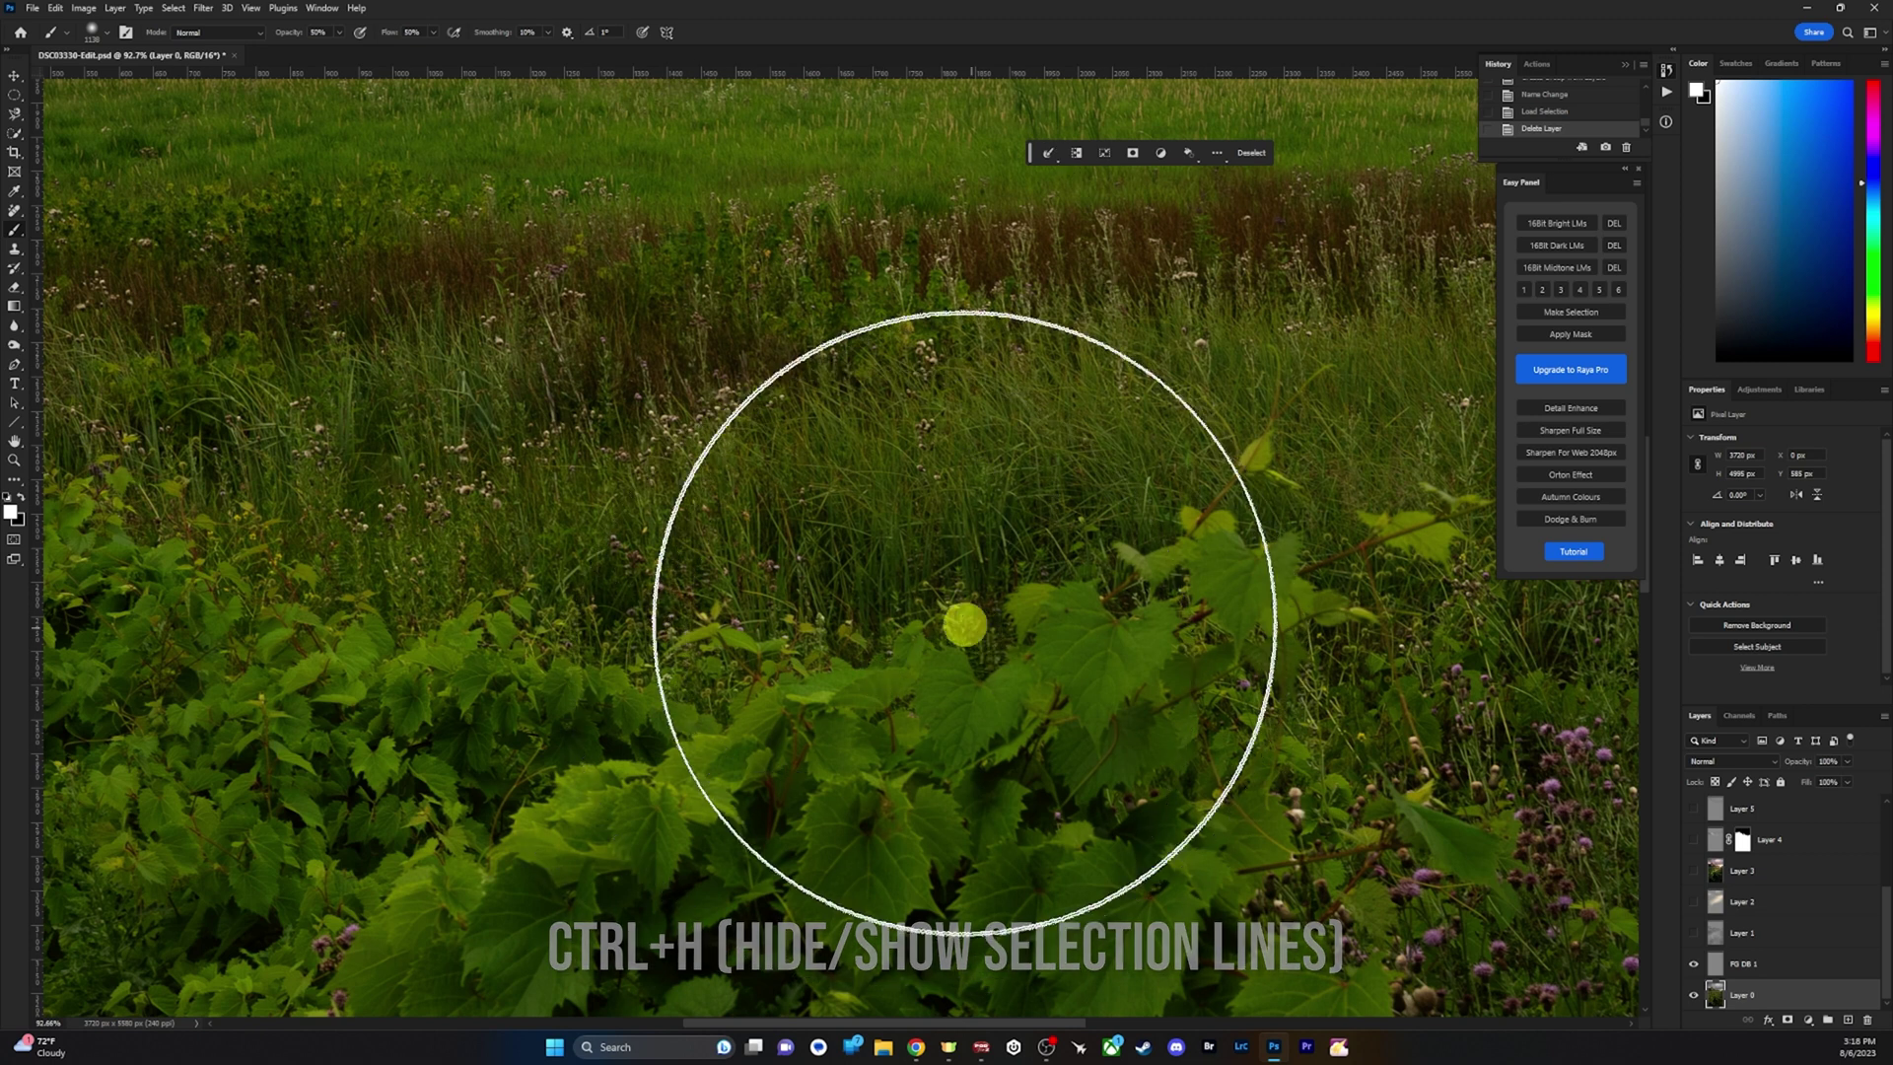
pyautogui.moveTo(933, 537); pyautogui.dragTo(857, 528)
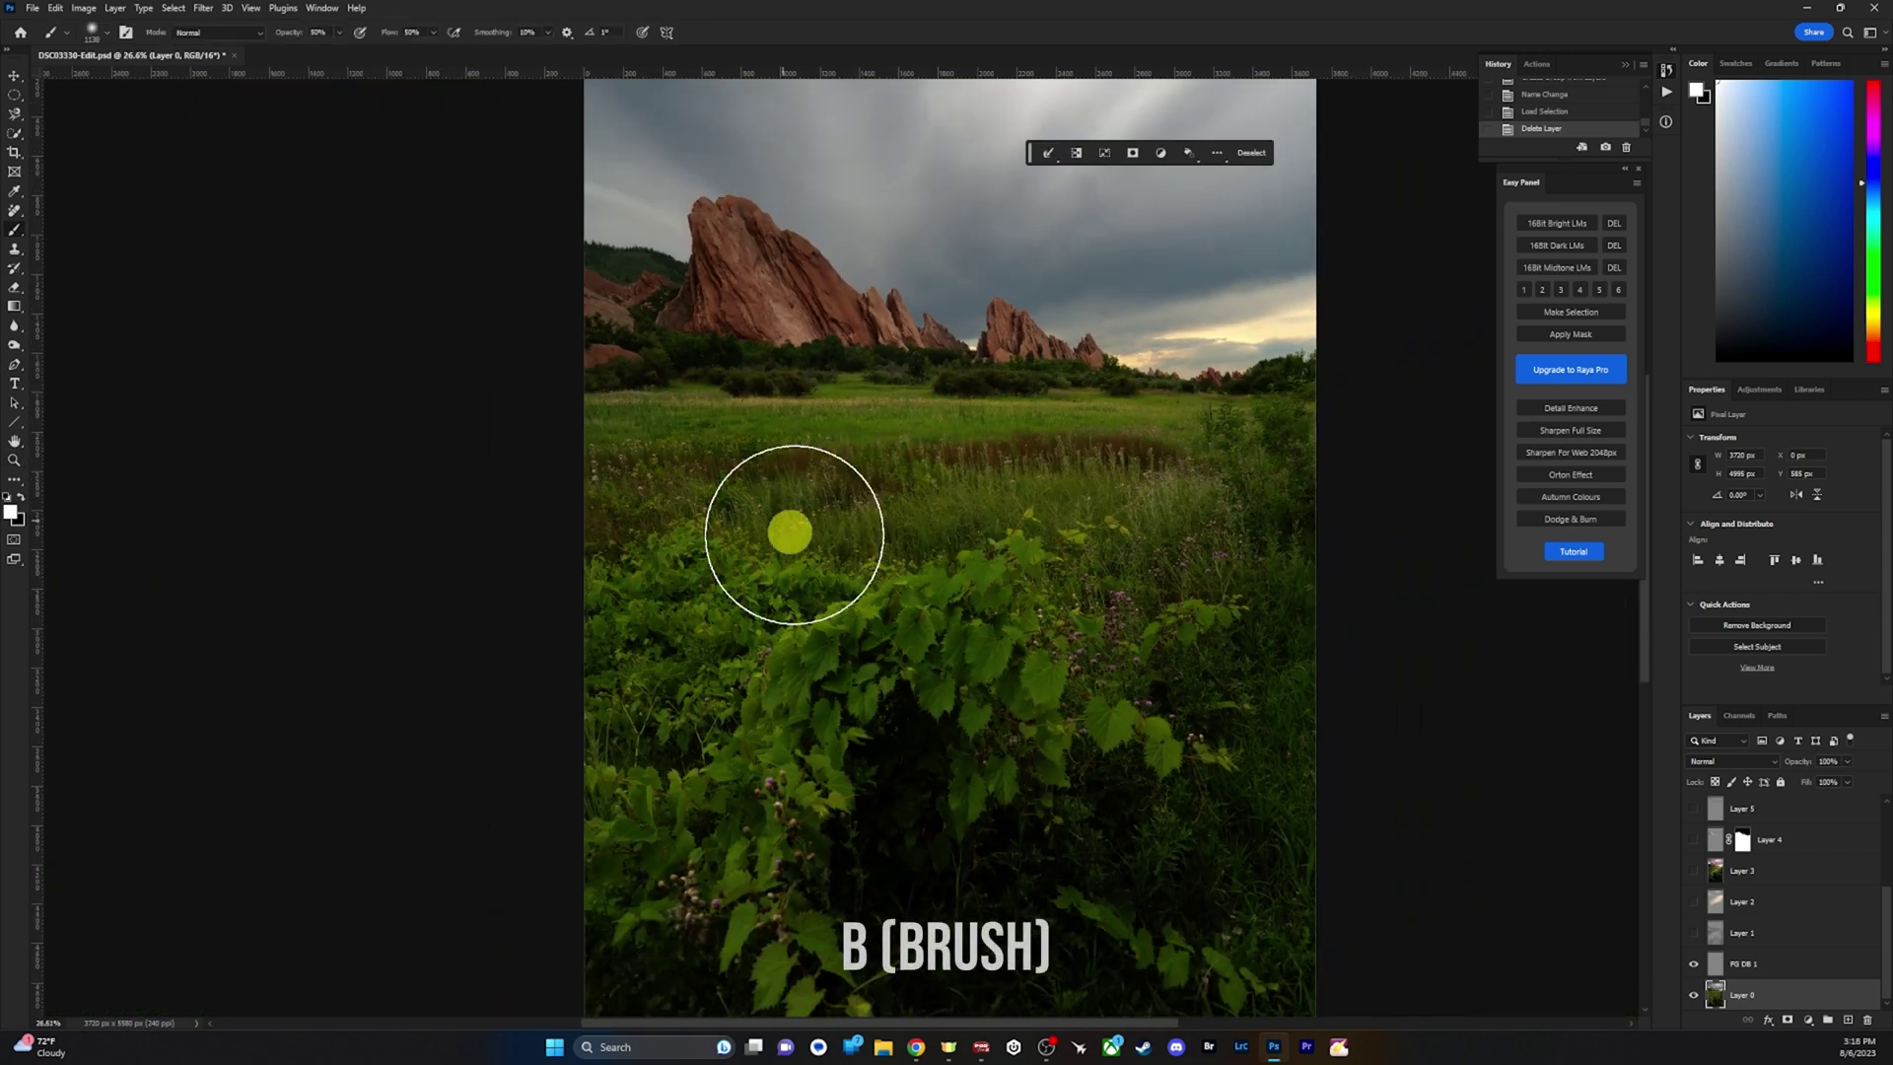
# Activate the FG DB 1 layer and switch the Brush color to black and back to white.
pyautogui.hotkey('alt', ']')
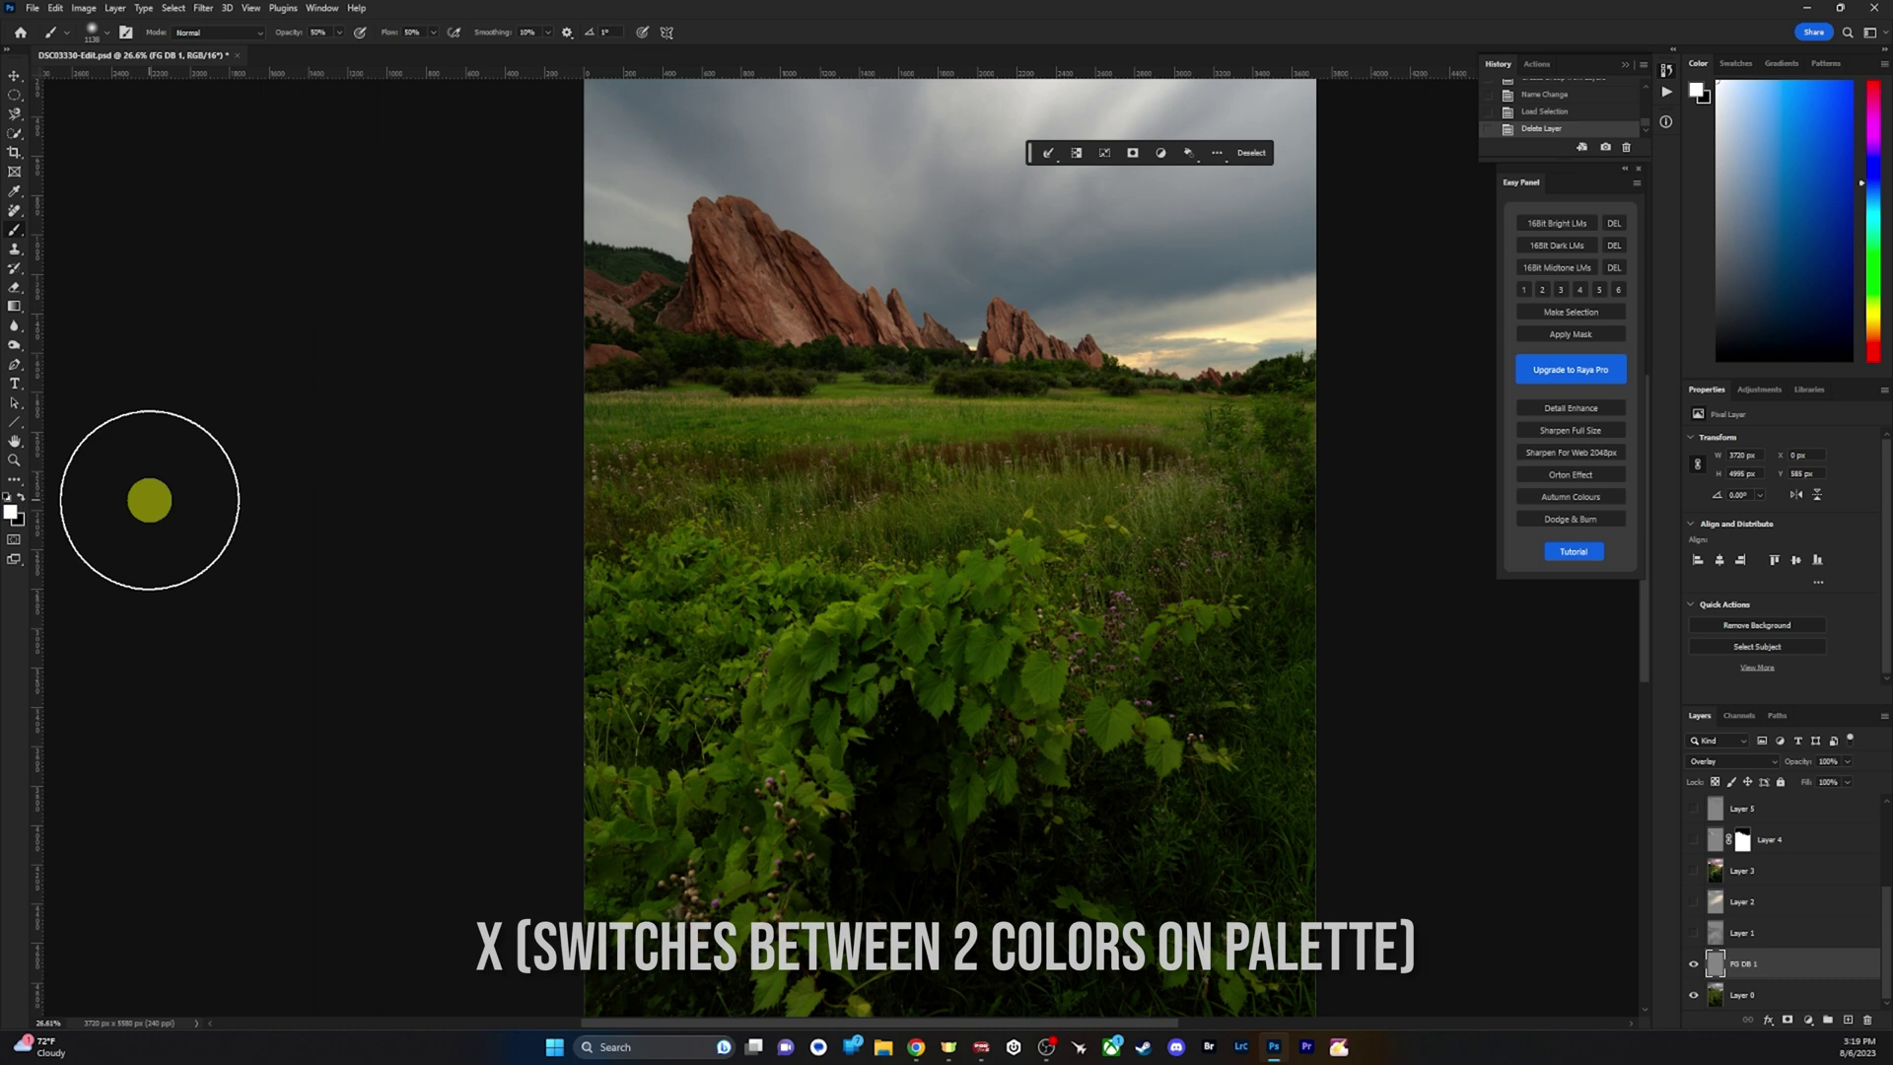
pyautogui.press('x')
pyautogui.click(19, 500)
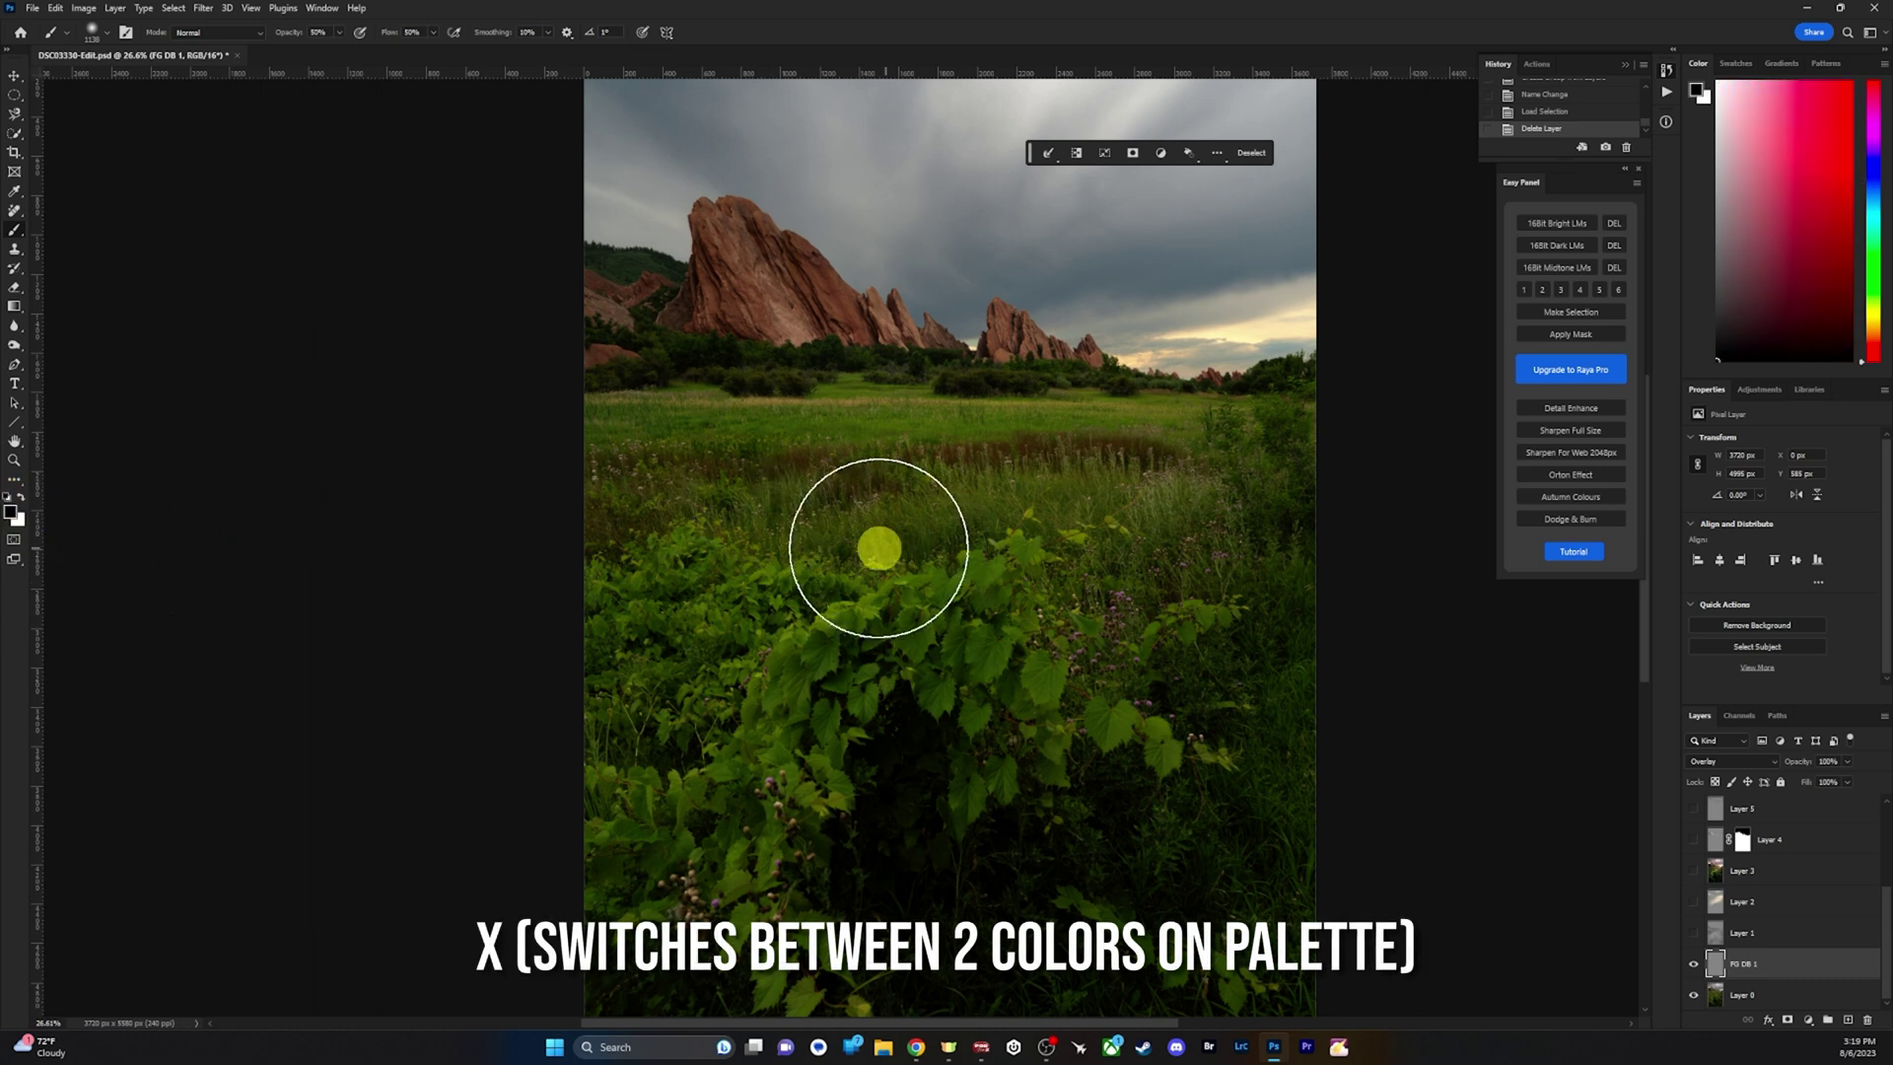
pyautogui.click(19, 500)
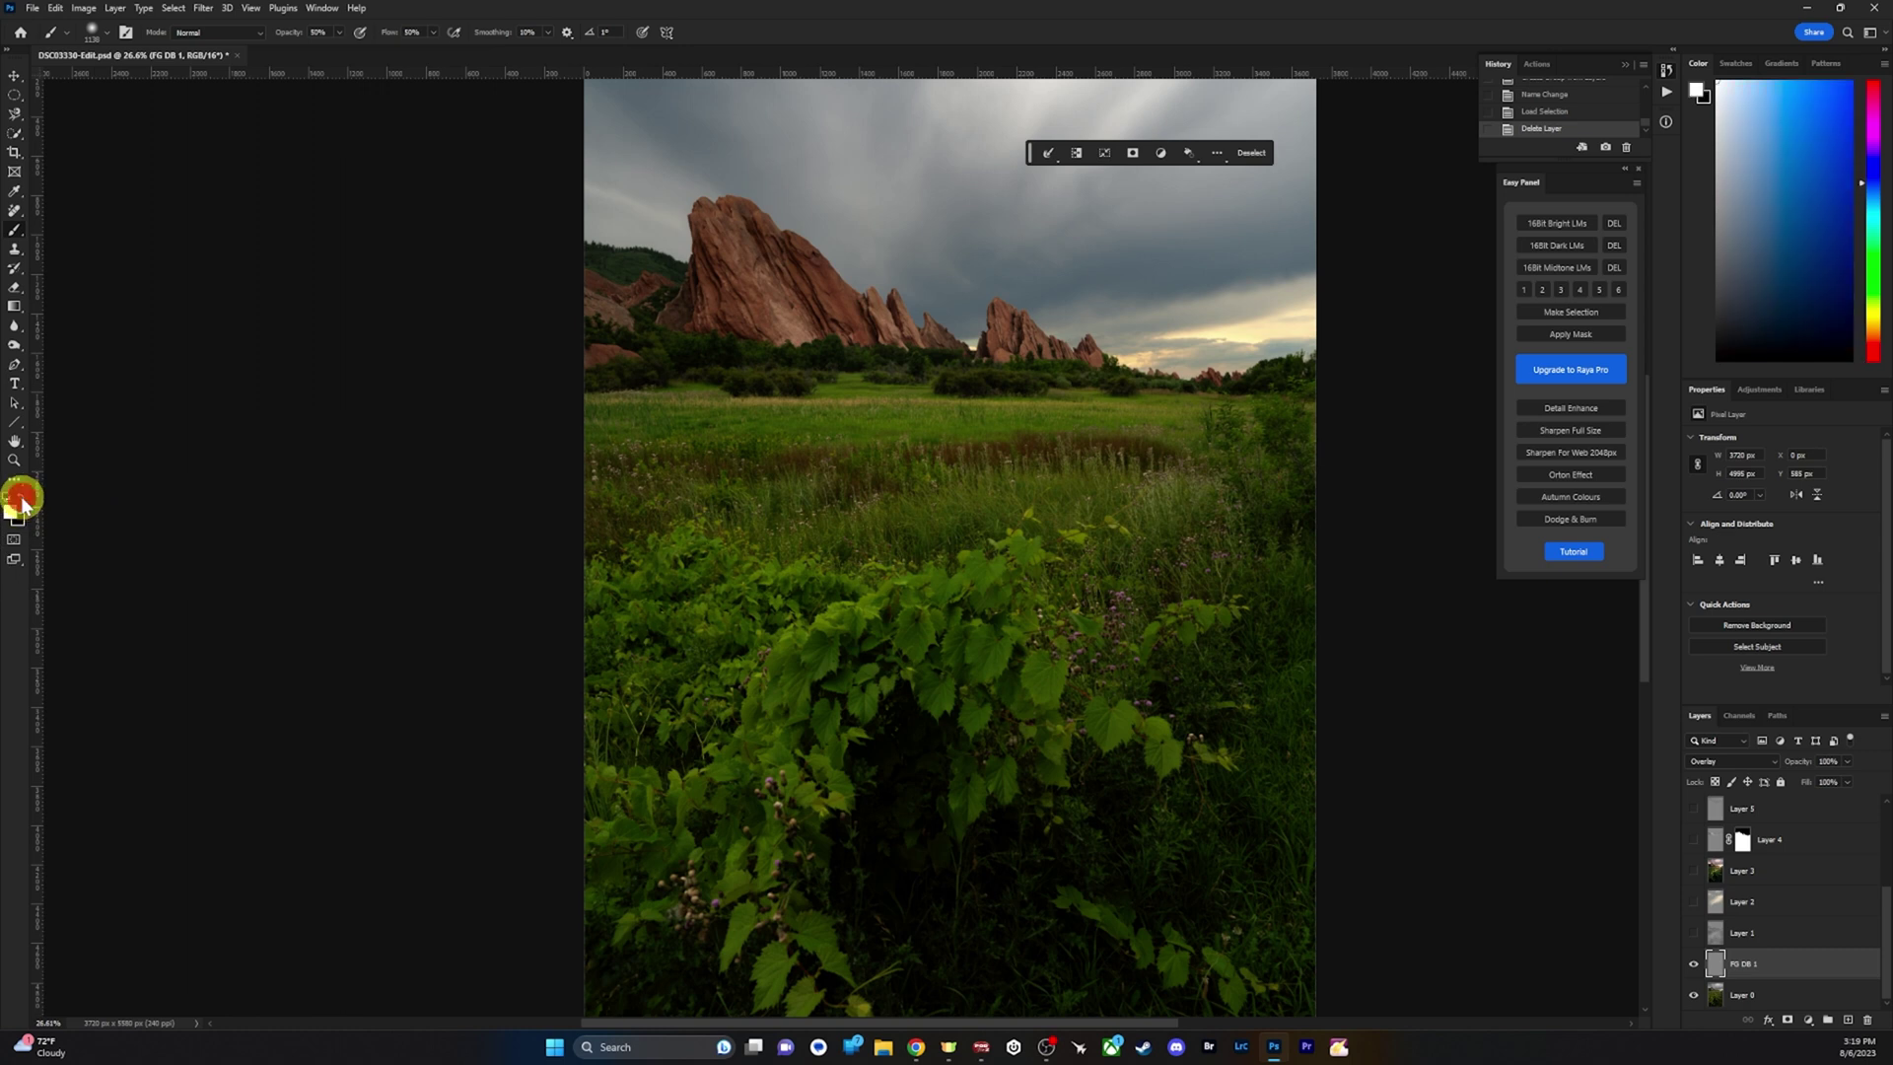
# Shrink the Brush to about 168 px, raise its hardness to roughly 41%, and set opacity and flow to 10%.
pyautogui.rightClick(975, 638)
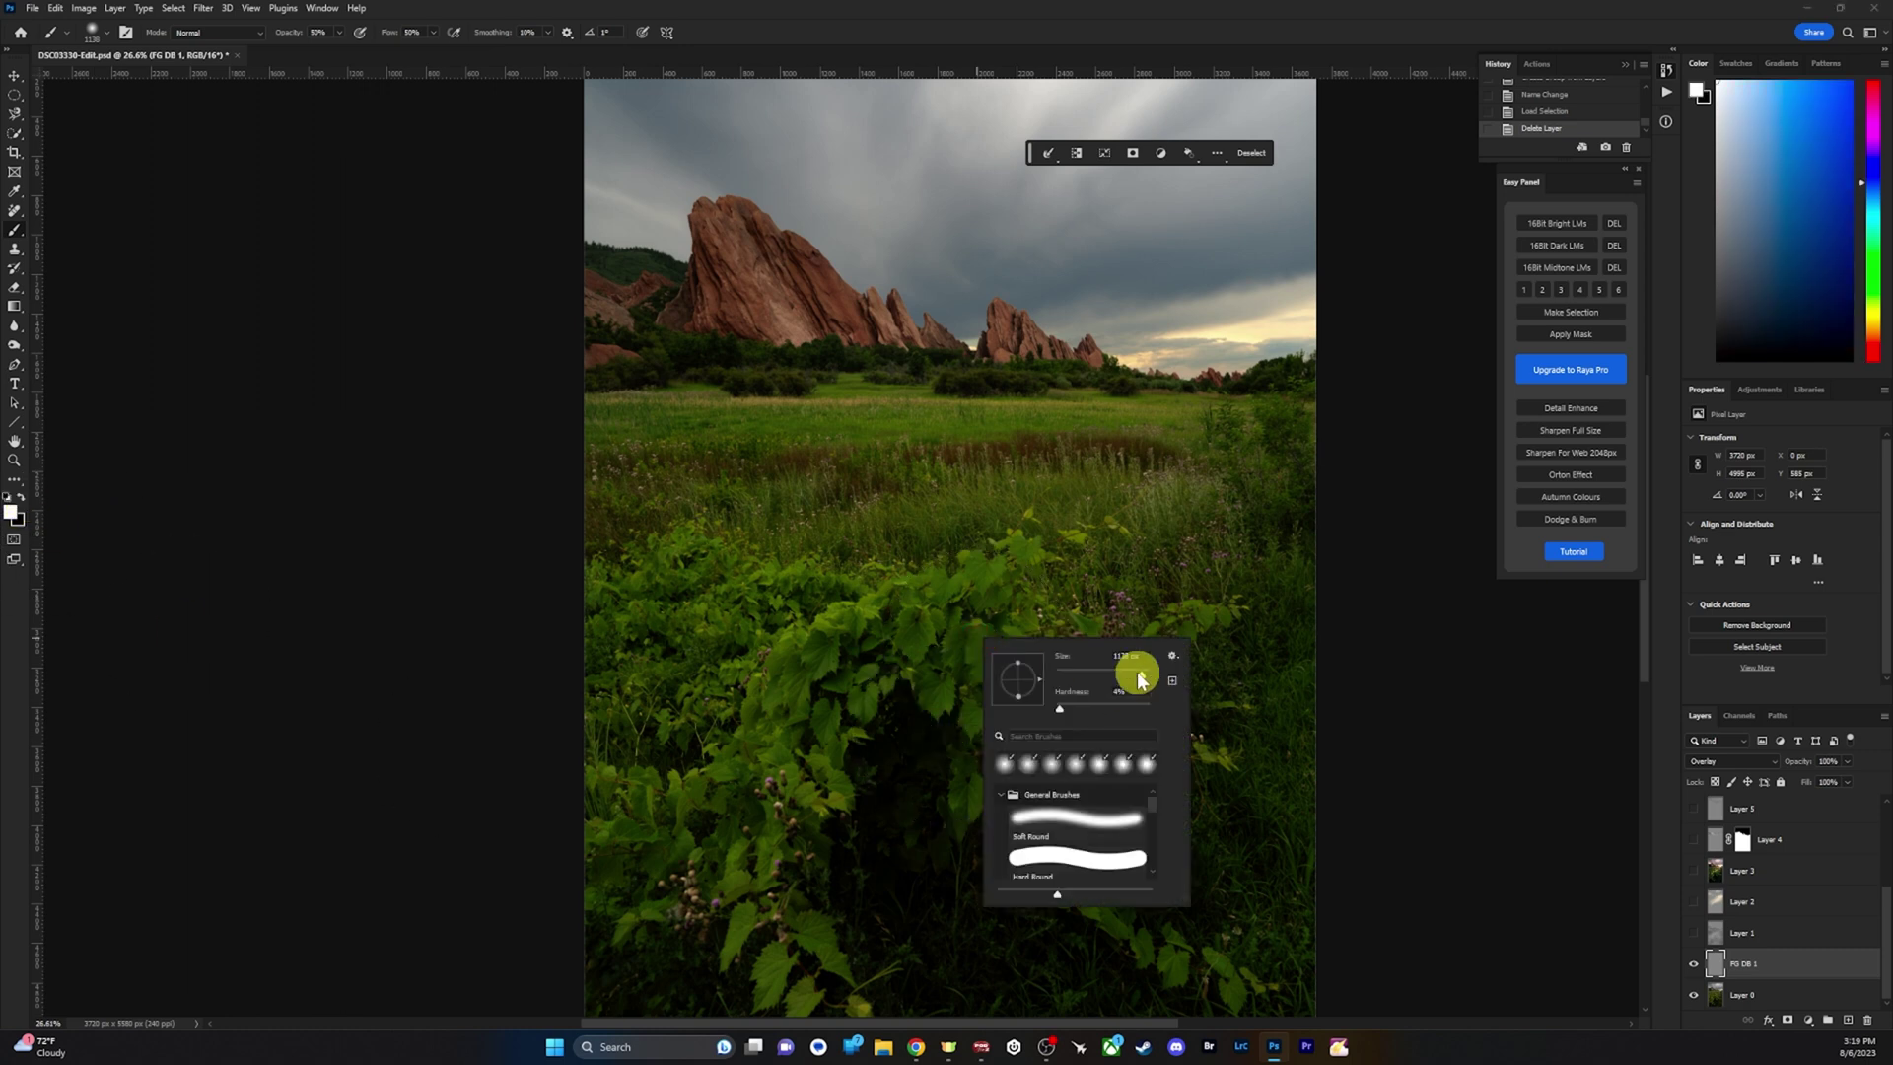
pyautogui.moveTo(1122, 674); pyautogui.dragTo(1119, 672)
pyautogui.rightClick(390, 656)
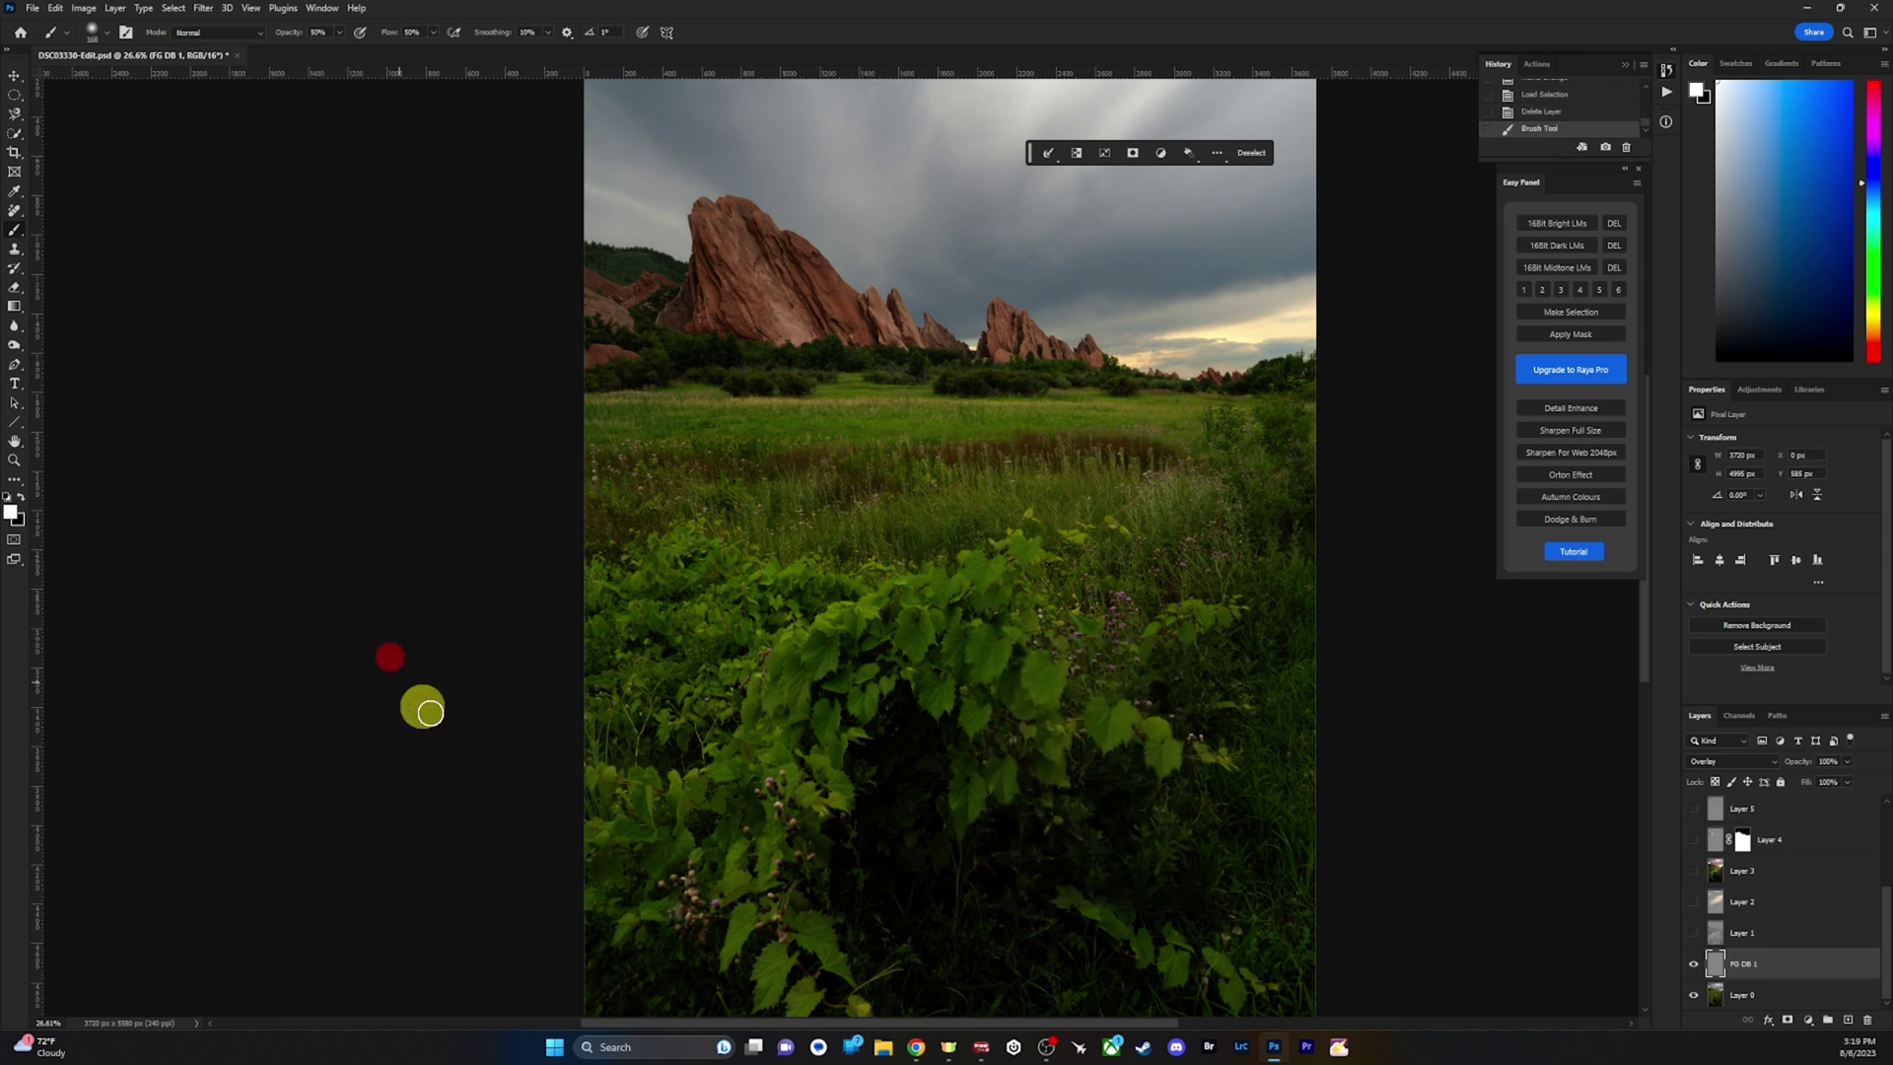
pyautogui.rightClick(952, 500)
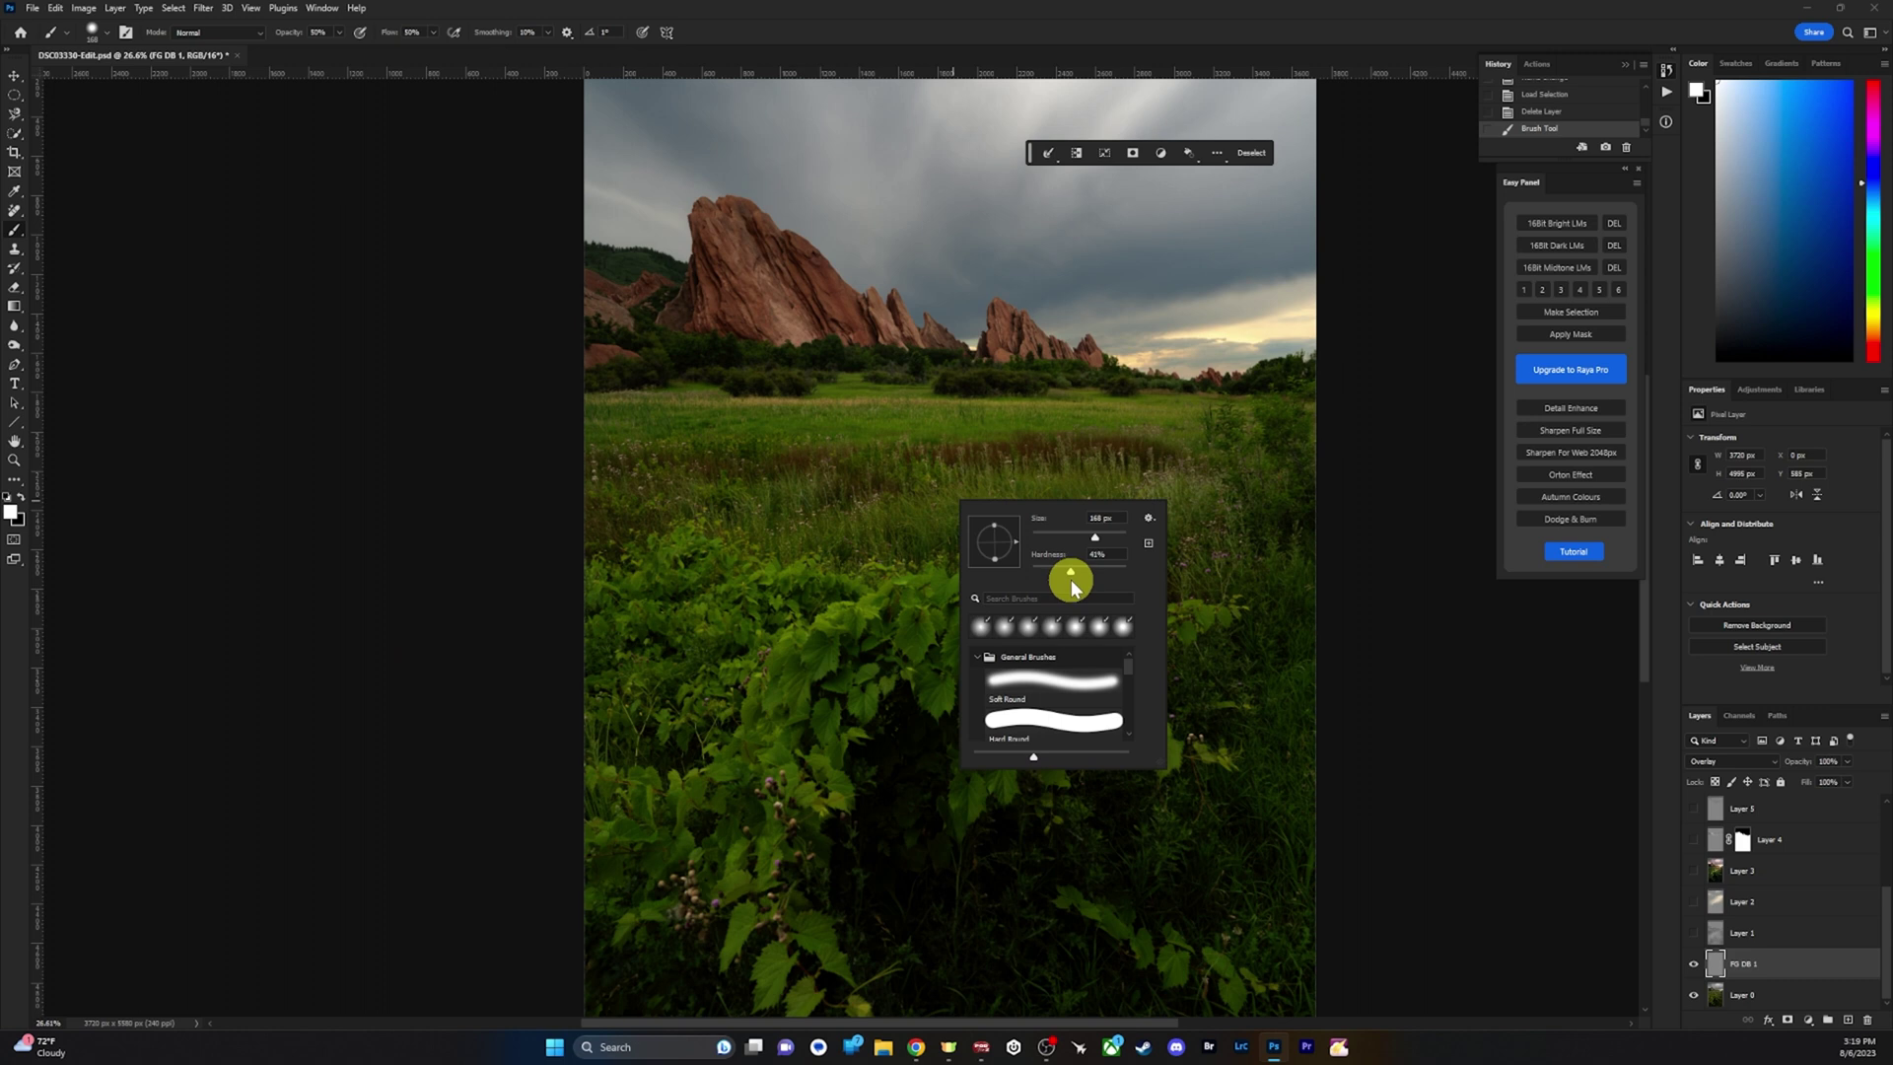
pyautogui.click(316, 31)
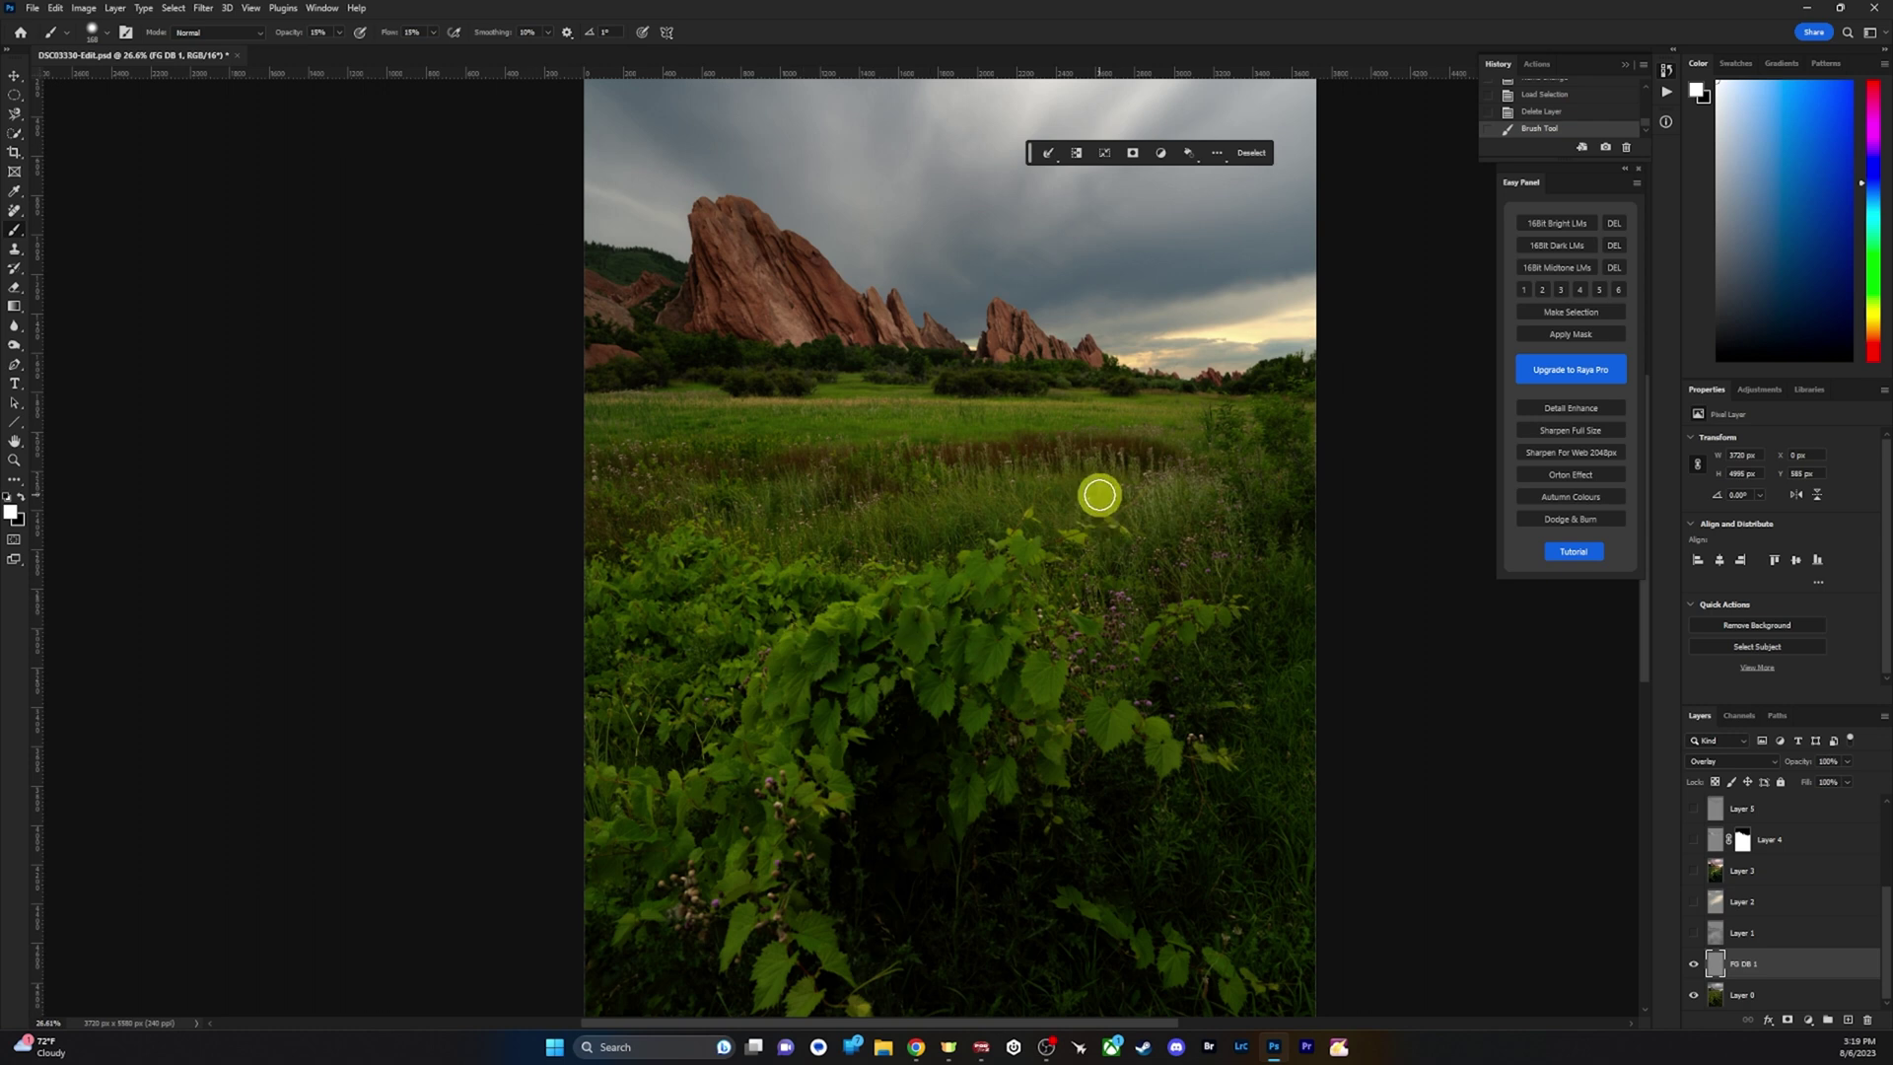
# Dodge the bright vine leaves and the foliage beside them with white strokes on FG DB 1.
pyautogui.hotkey('ctrl', 'space')
pyautogui.moveTo(1055, 660); pyautogui.dragTo(1112, 690)
pyautogui.click(972, 414)
pyautogui.click(1011, 406)
pyautogui.moveTo(936, 439); pyautogui.dragTo(587, 581)
pyautogui.moveTo(760, 448); pyautogui.dragTo(604, 519)
pyautogui.moveTo(900, 451)
pyautogui.mouseDown()
pyautogui.moveTo(697, 532)
pyautogui.moveTo(417, 743)
pyautogui.mouseUp()
pyautogui.moveTo(508, 607); pyautogui.dragTo(409, 759)
pyautogui.click(421, 732)
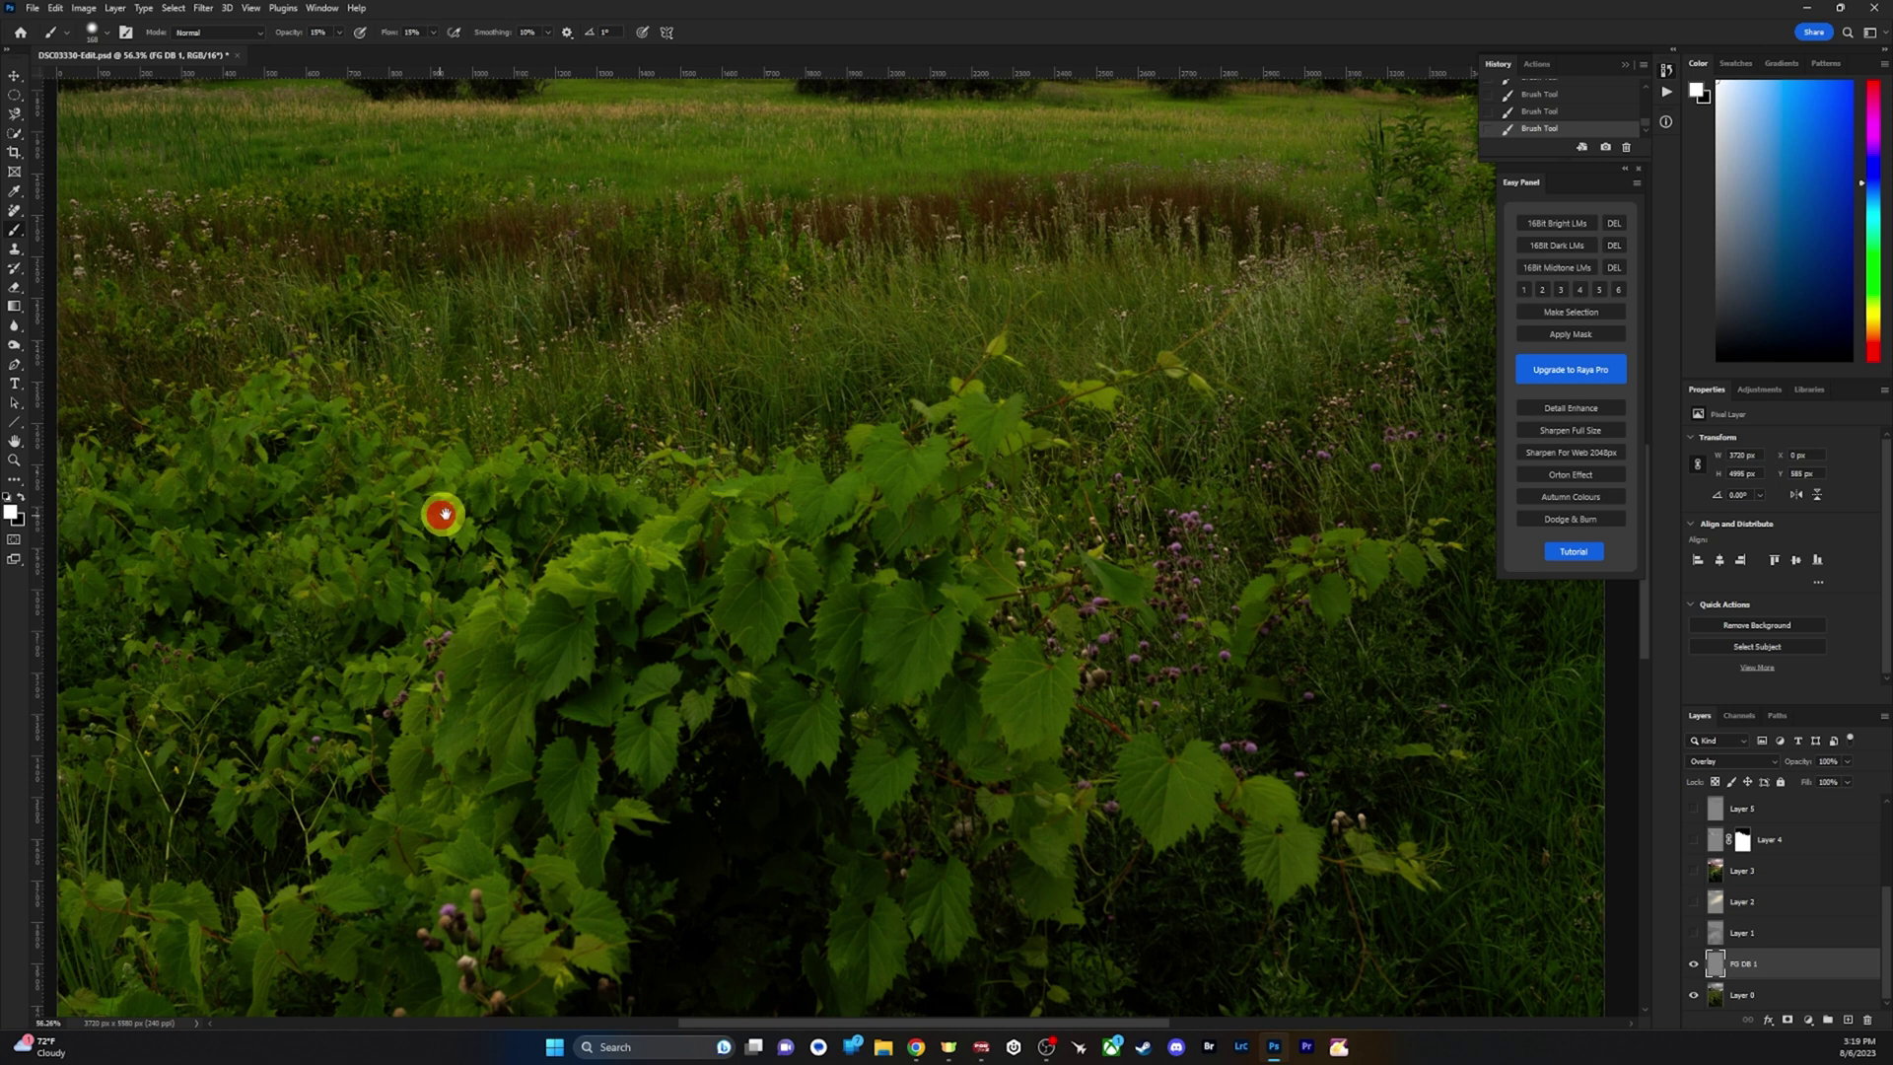
pyautogui.moveTo(439, 523); pyautogui.dragTo(639, 651)
pyautogui.press('space')
pyautogui.moveTo(1262, 453); pyautogui.dragTo(904, 676)
pyautogui.hotkey('ctrl', 'space')
pyautogui.moveTo(1049, 640); pyautogui.dragTo(982, 693)
pyautogui.moveTo(984, 824); pyautogui.dragTo(898, 570)
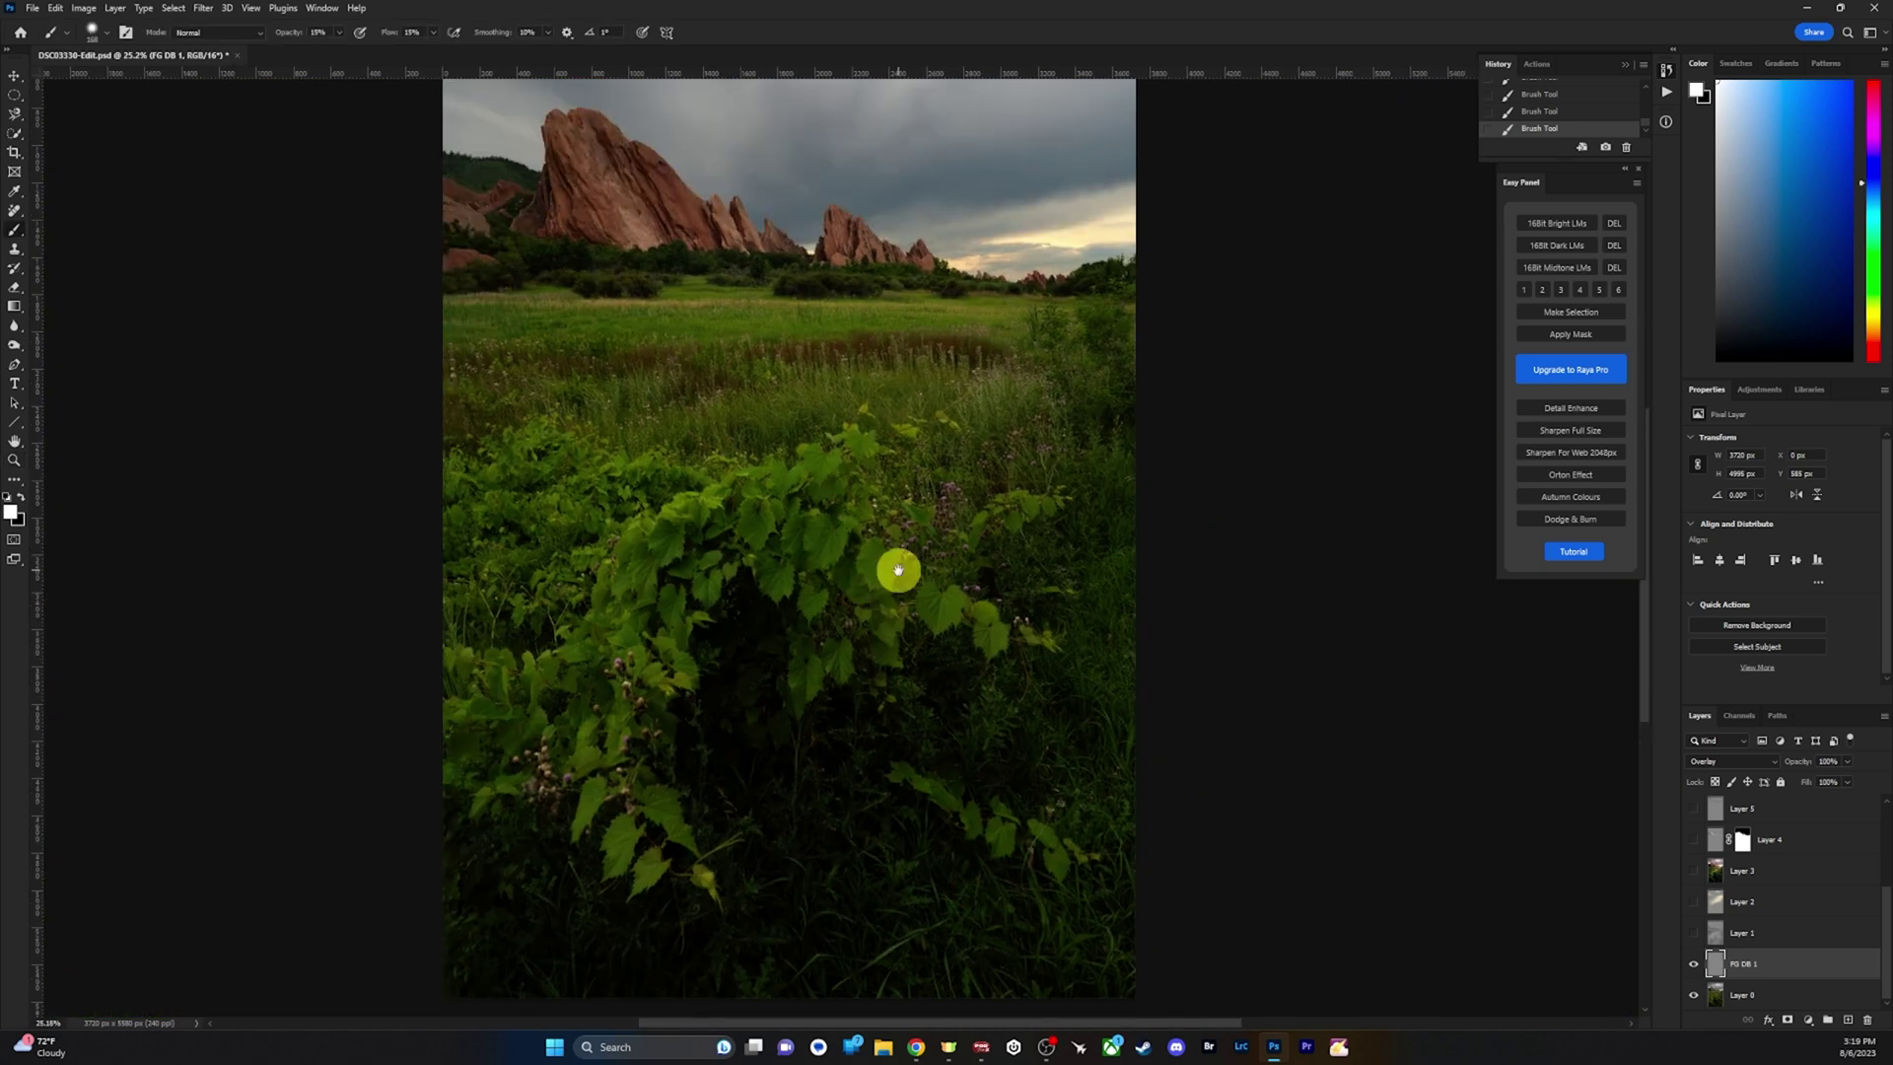
# Adjust the Brush size and dodge more of the vine leaves and lower foliage on FG DB 1.
pyautogui.hotkey('ctrl', 'space')
pyautogui.moveTo(715, 539); pyautogui.dragTo(745, 562)
pyautogui.rightClick(743, 561)
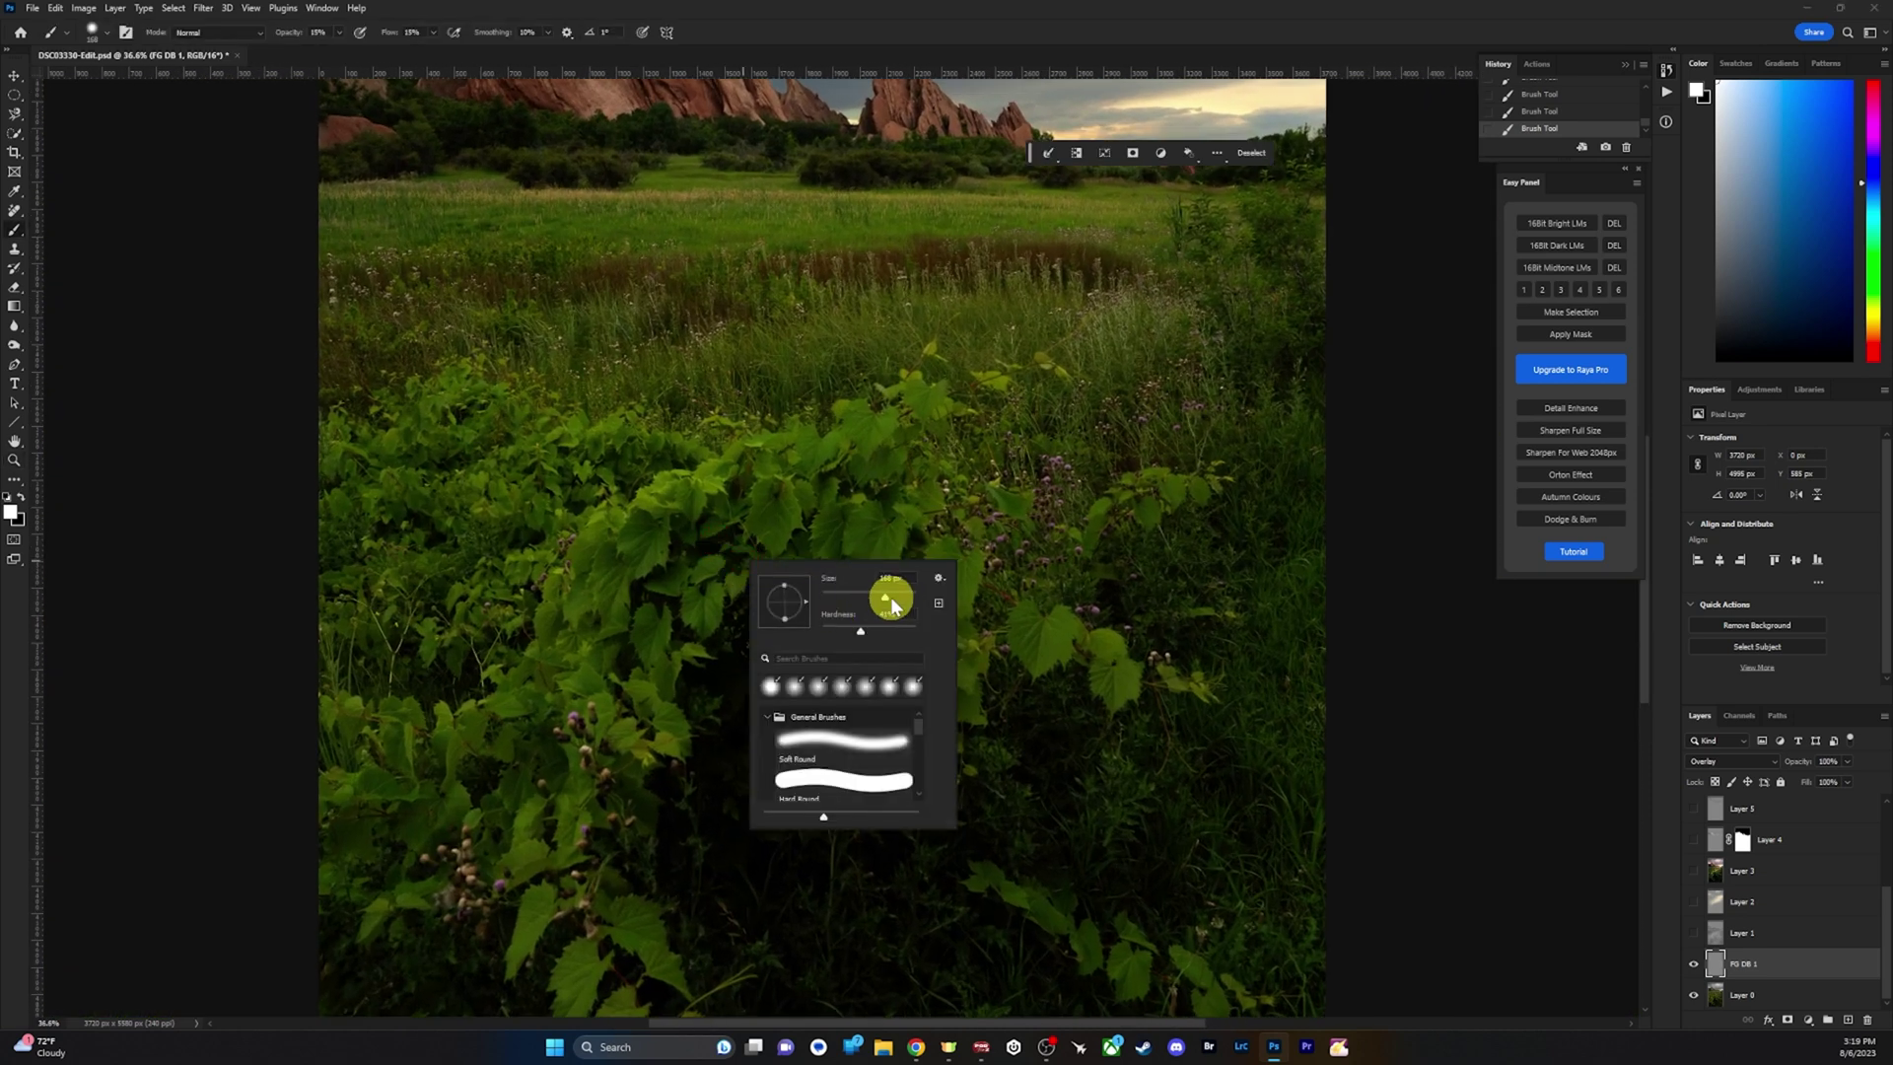
pyautogui.moveTo(892, 600); pyautogui.dragTo(894, 600)
pyautogui.moveTo(899, 426)
pyautogui.mouseDown()
pyautogui.moveTo(853, 433)
pyautogui.moveTo(583, 560)
pyautogui.moveTo(563, 706)
pyautogui.moveTo(606, 729)
pyautogui.moveTo(640, 785)
pyautogui.mouseUp()
pyautogui.moveTo(496, 693)
pyautogui.mouseDown()
pyautogui.moveTo(568, 803)
pyautogui.moveTo(567, 847)
pyautogui.mouseUp()
pyautogui.moveTo(546, 828); pyautogui.dragTo(545, 785)
pyautogui.hotkey('ctrl', 'space')
pyautogui.moveTo(736, 516); pyautogui.dragTo(659, 540)
pyautogui.hotkey('ctrl', 'space')
pyautogui.moveTo(811, 447); pyautogui.dragTo(832, 457)
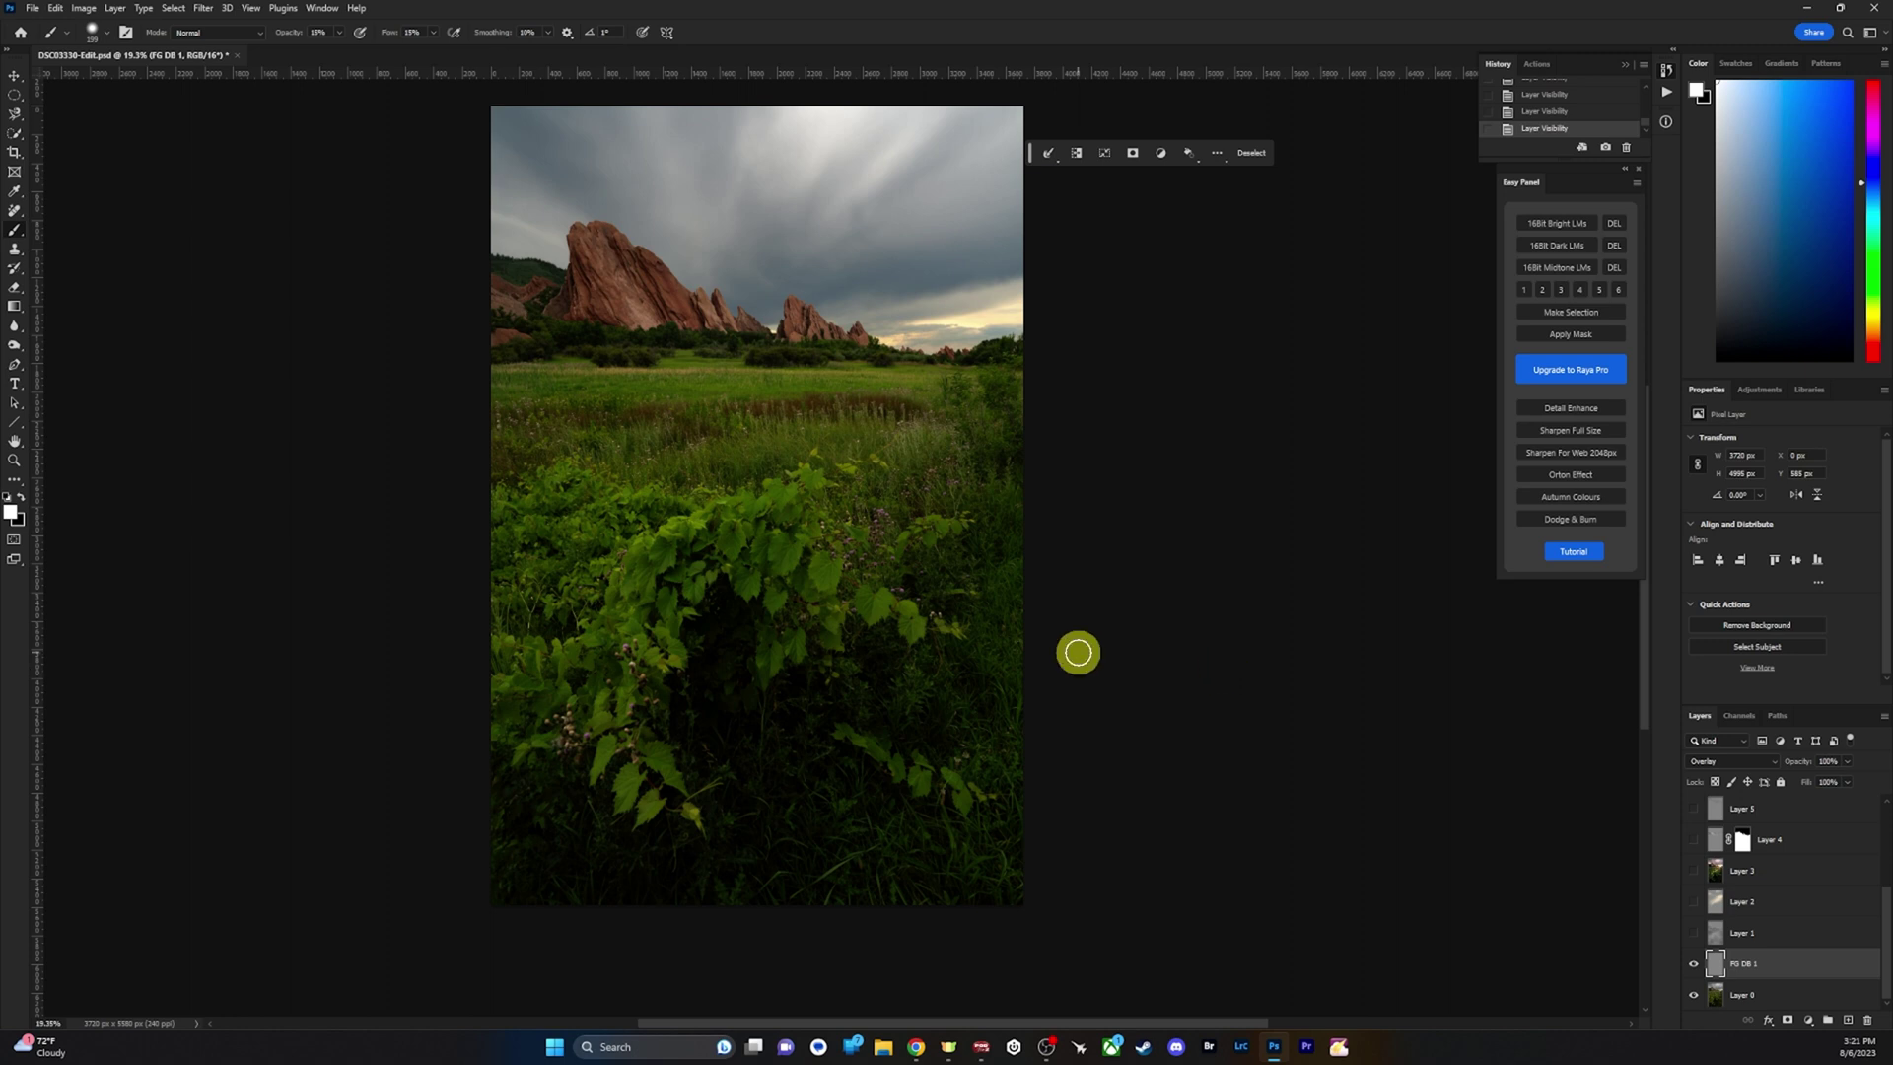
# Deselect the bright luminosity mask selection and bring the rocks and foreground back into view.
pyautogui.hotkey('ctrl', 'space')
pyautogui.moveTo(900, 541); pyautogui.dragTo(980, 600)
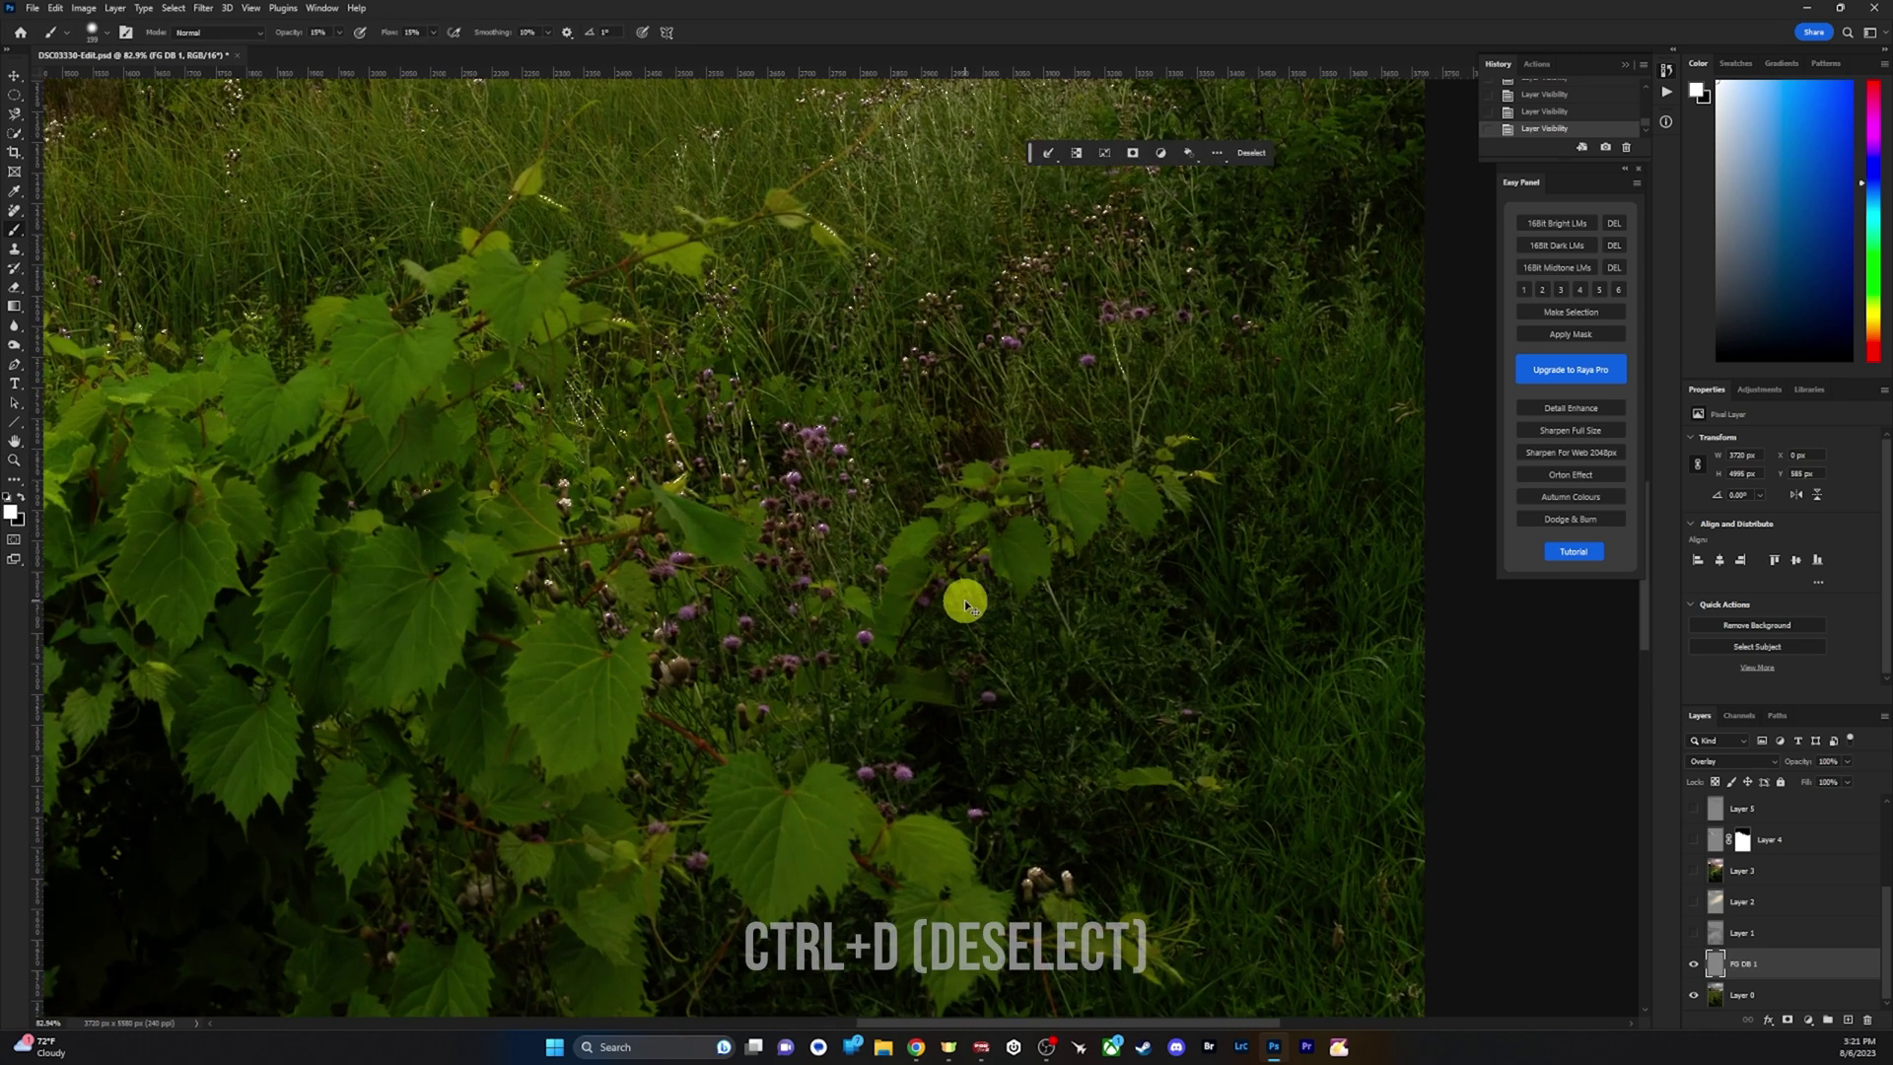
pyautogui.hotkey('ctrl', 'd')
pyautogui.hotkey('ctrl', 'space')
pyautogui.moveTo(845, 486); pyautogui.dragTo(783, 510)
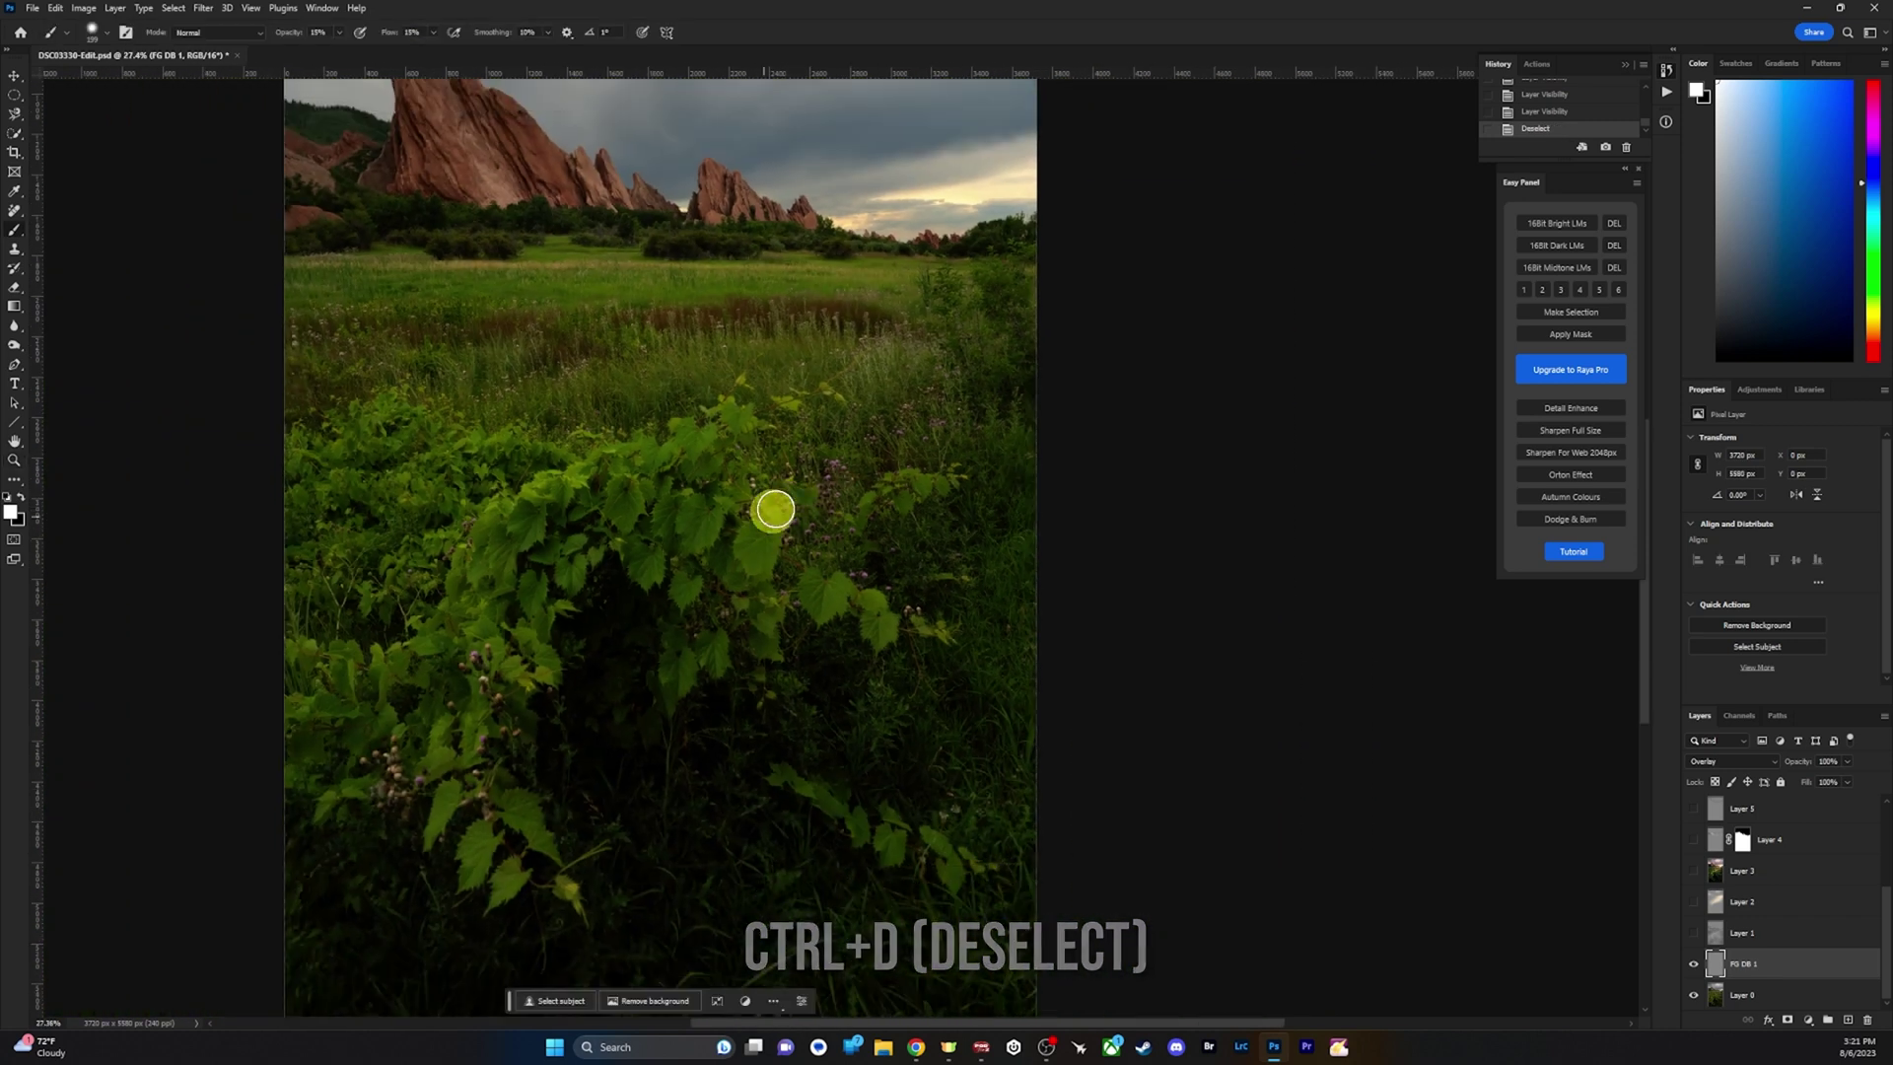
pyautogui.press('space')
pyautogui.moveTo(773, 553); pyautogui.dragTo(843, 670)
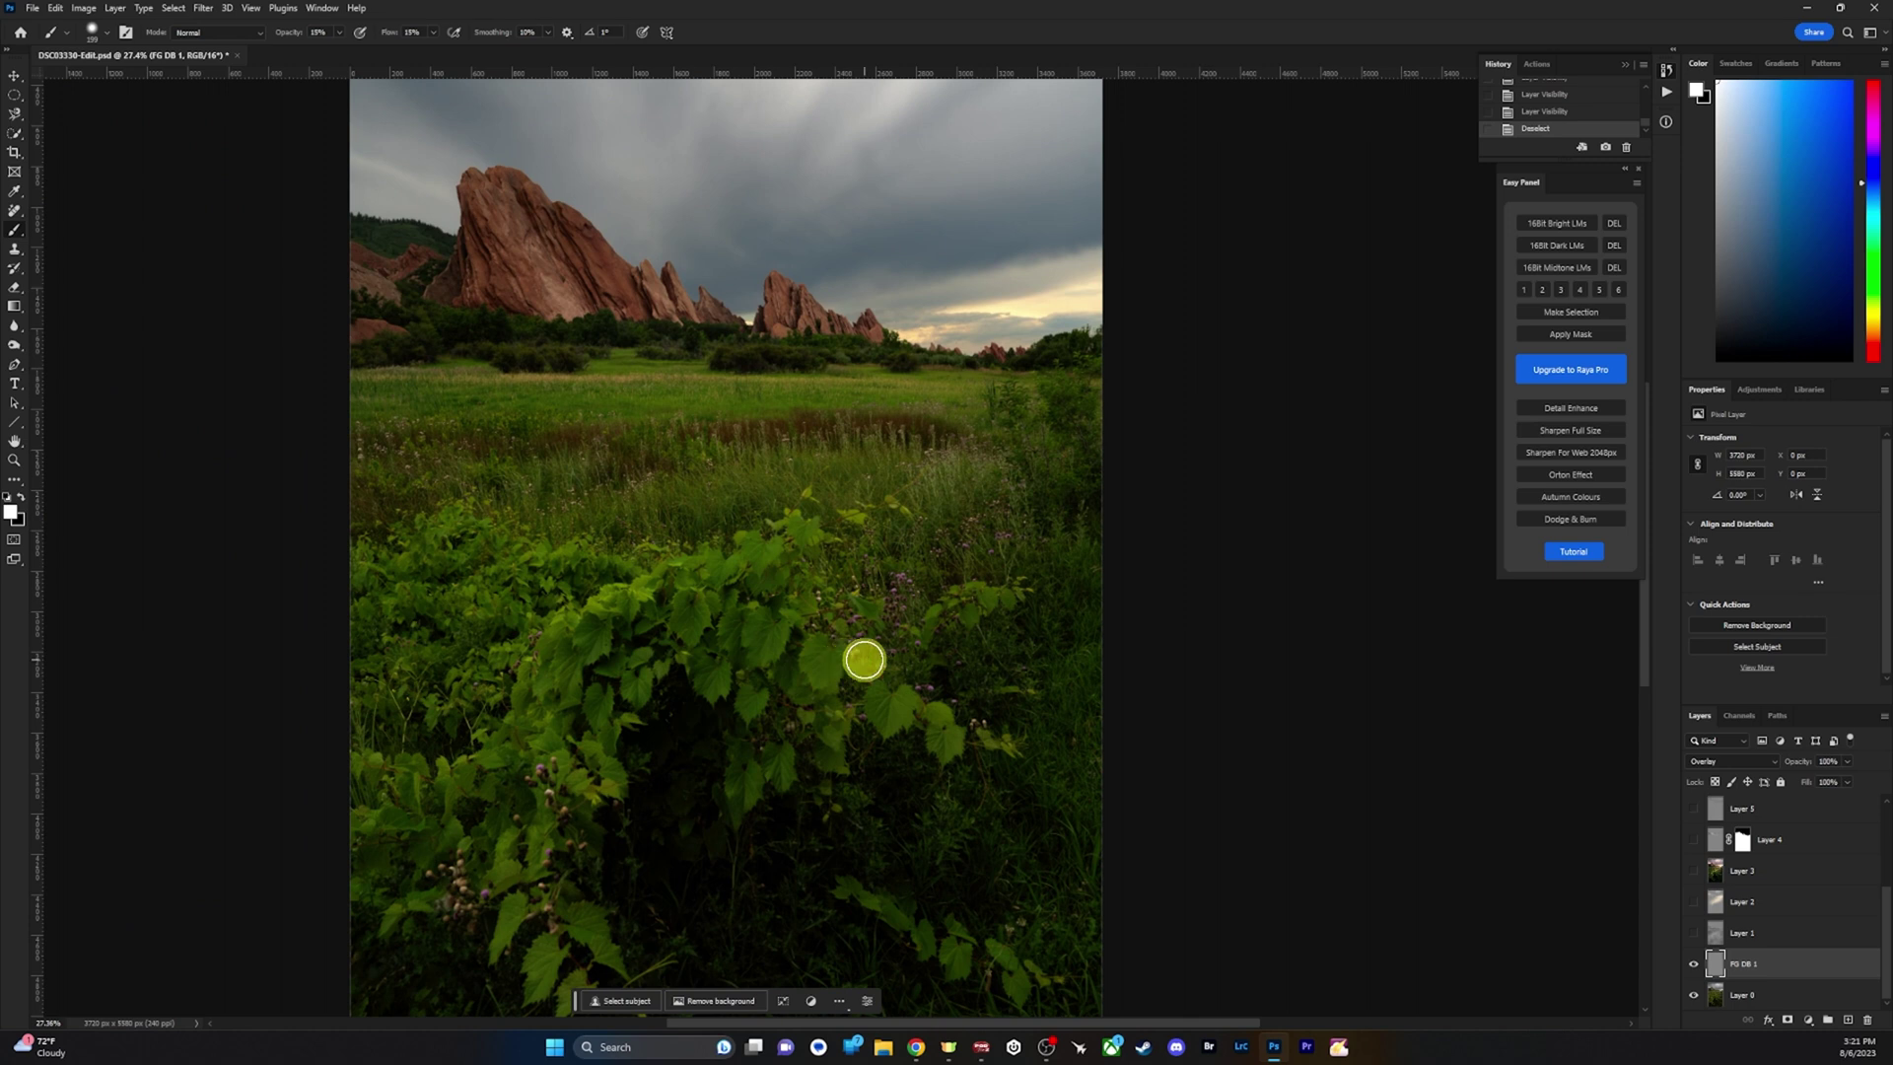
# Load the saved selection so that it covers the land without the sky.
pyautogui.click(171, 8)
pyautogui.click(207, 316)
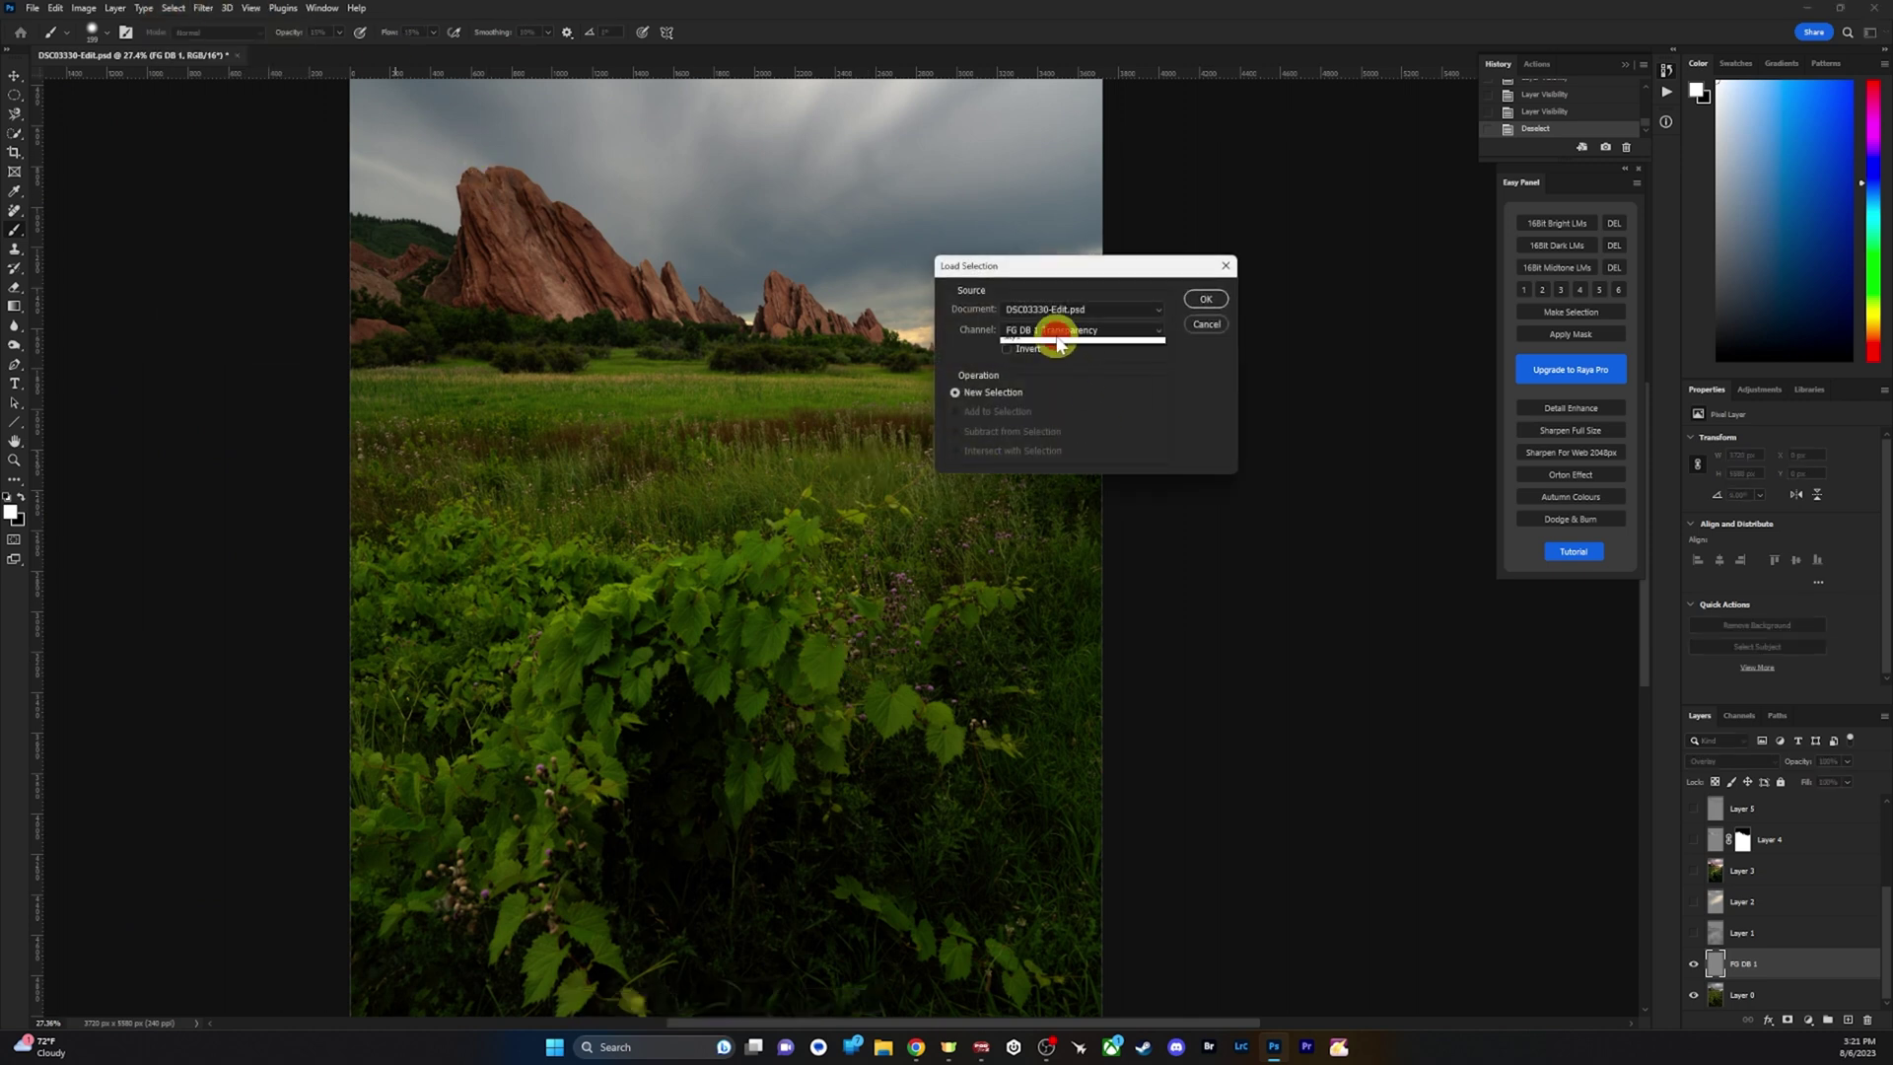
pyautogui.click(1031, 388)
pyautogui.click(1205, 308)
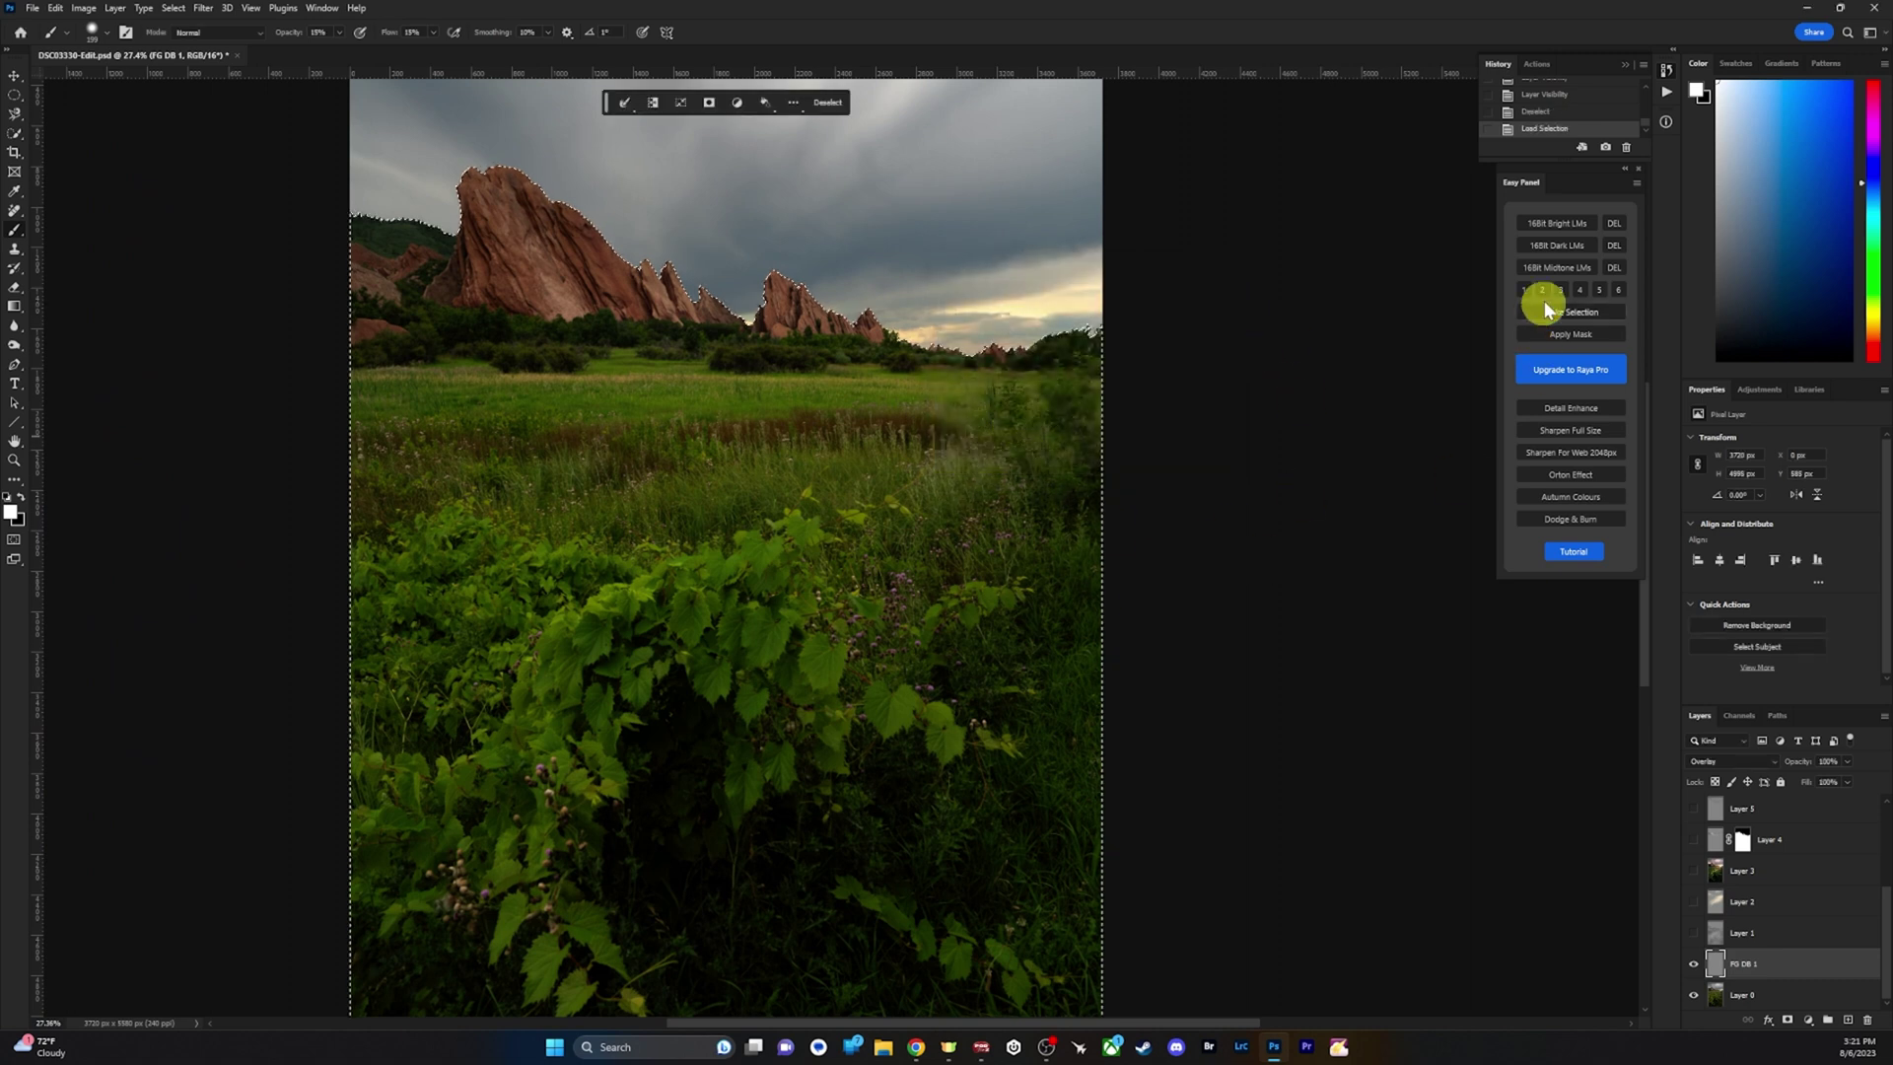
# Generate the 16-bit dark luminosity masks, compare masks 1 to 3, and make a selection from mask 3.
pyautogui.click(1563, 246)
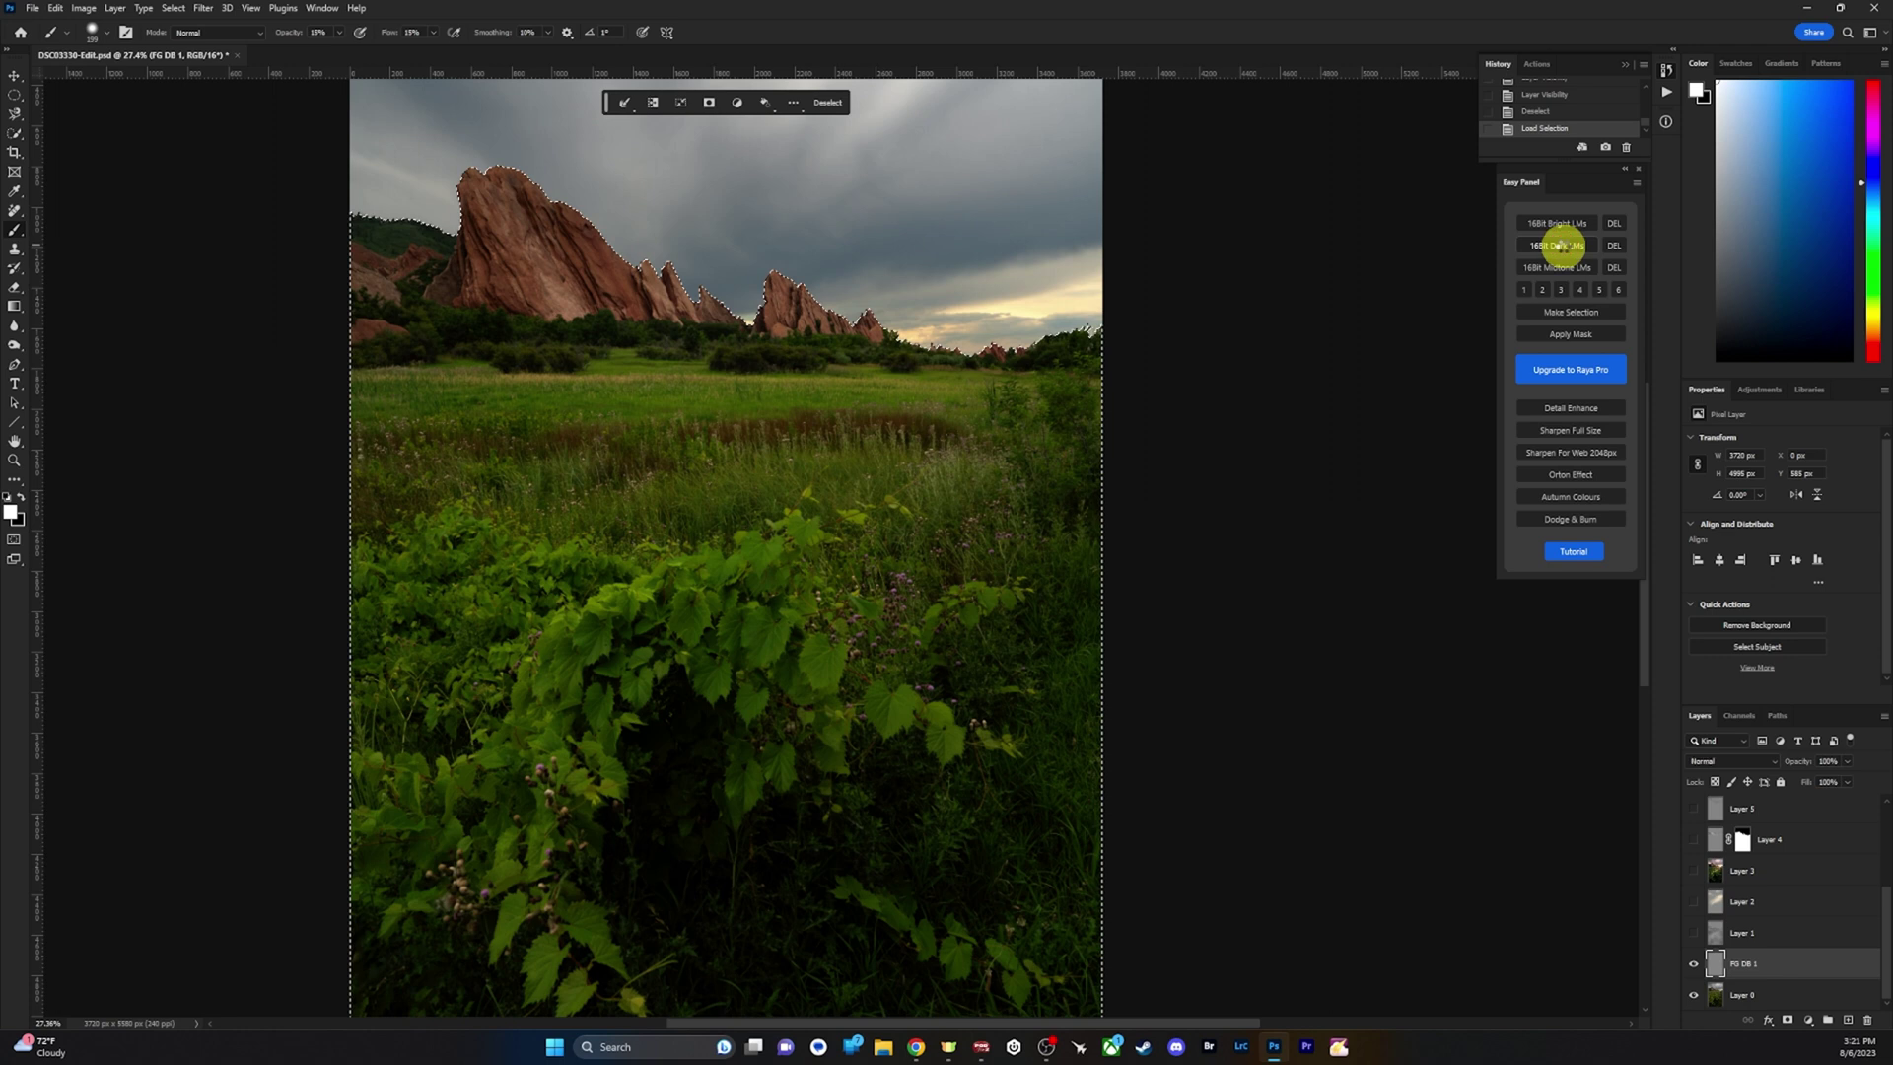
pyautogui.click(1521, 292)
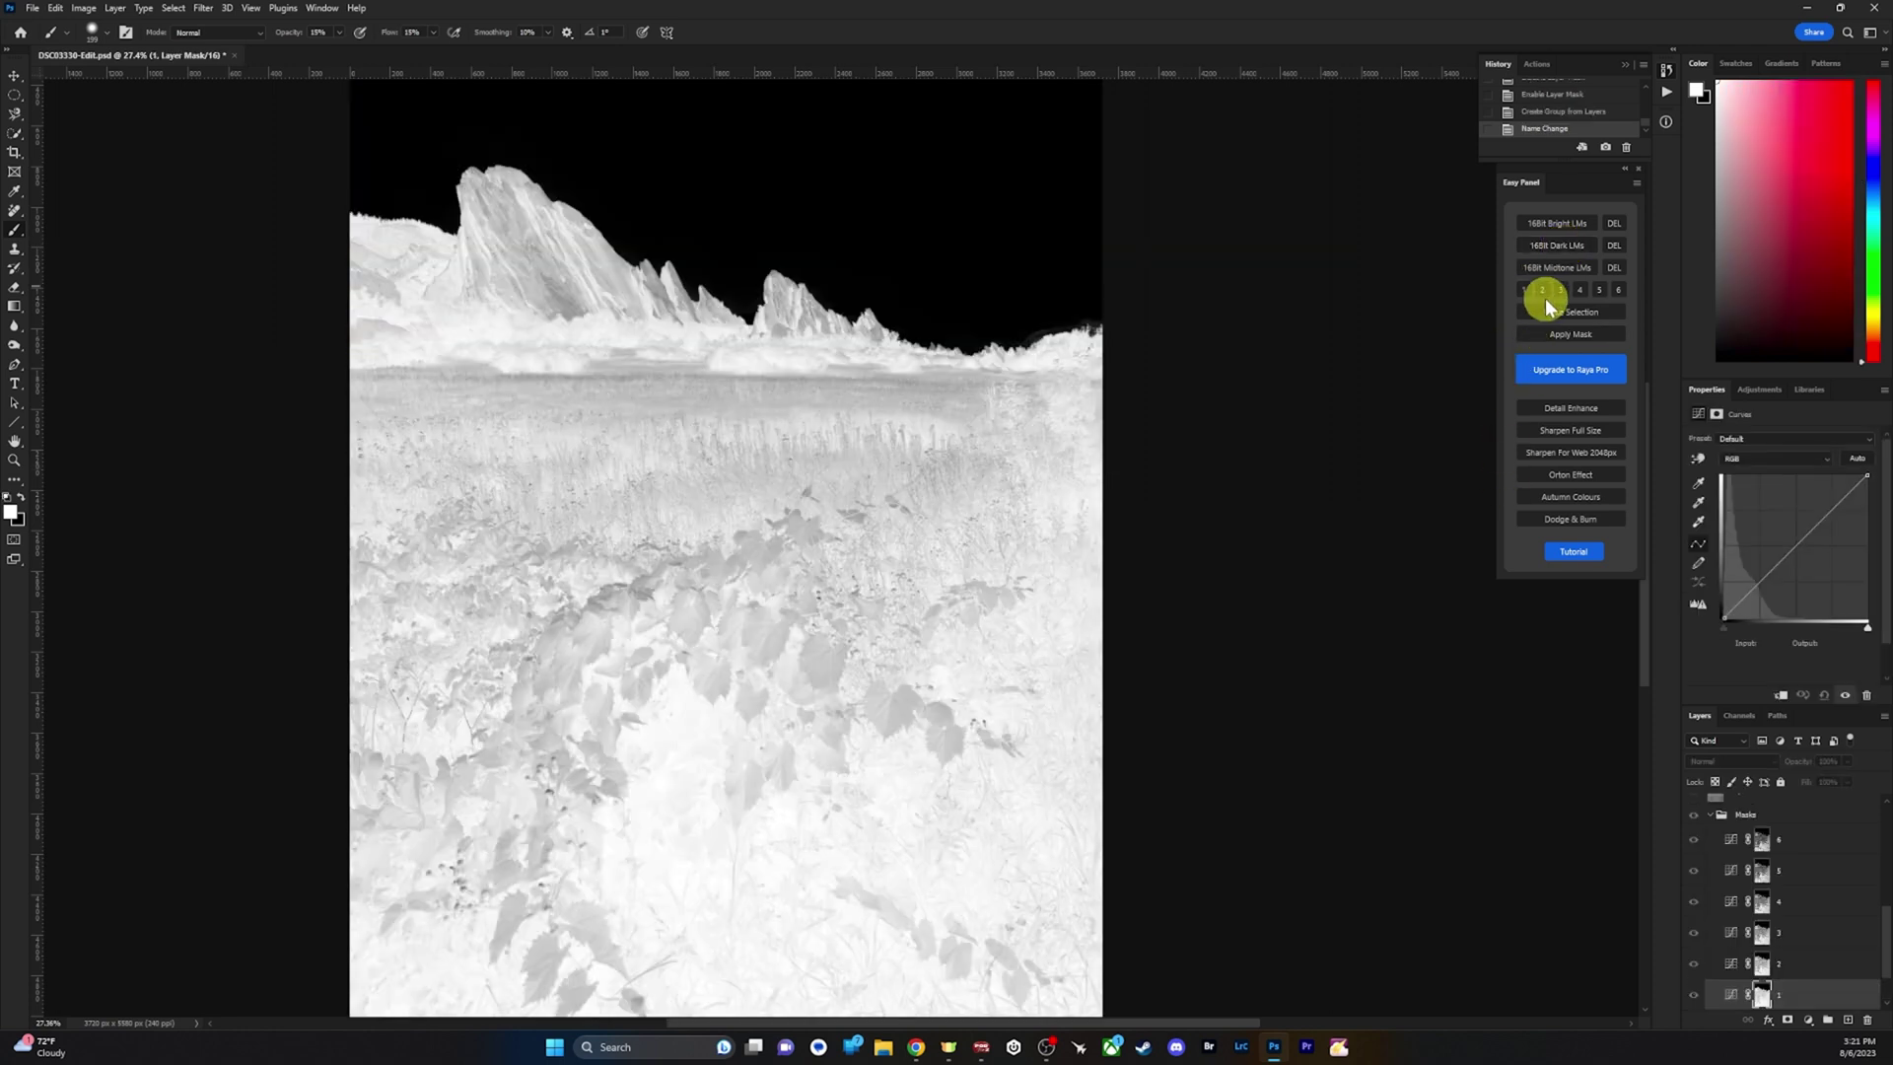
pyautogui.moveTo(744, 670)
pyautogui.mouseDown()
pyautogui.moveTo(723, 646)
pyautogui.moveTo(765, 549)
pyautogui.moveTo(773, 572)
pyautogui.mouseUp()
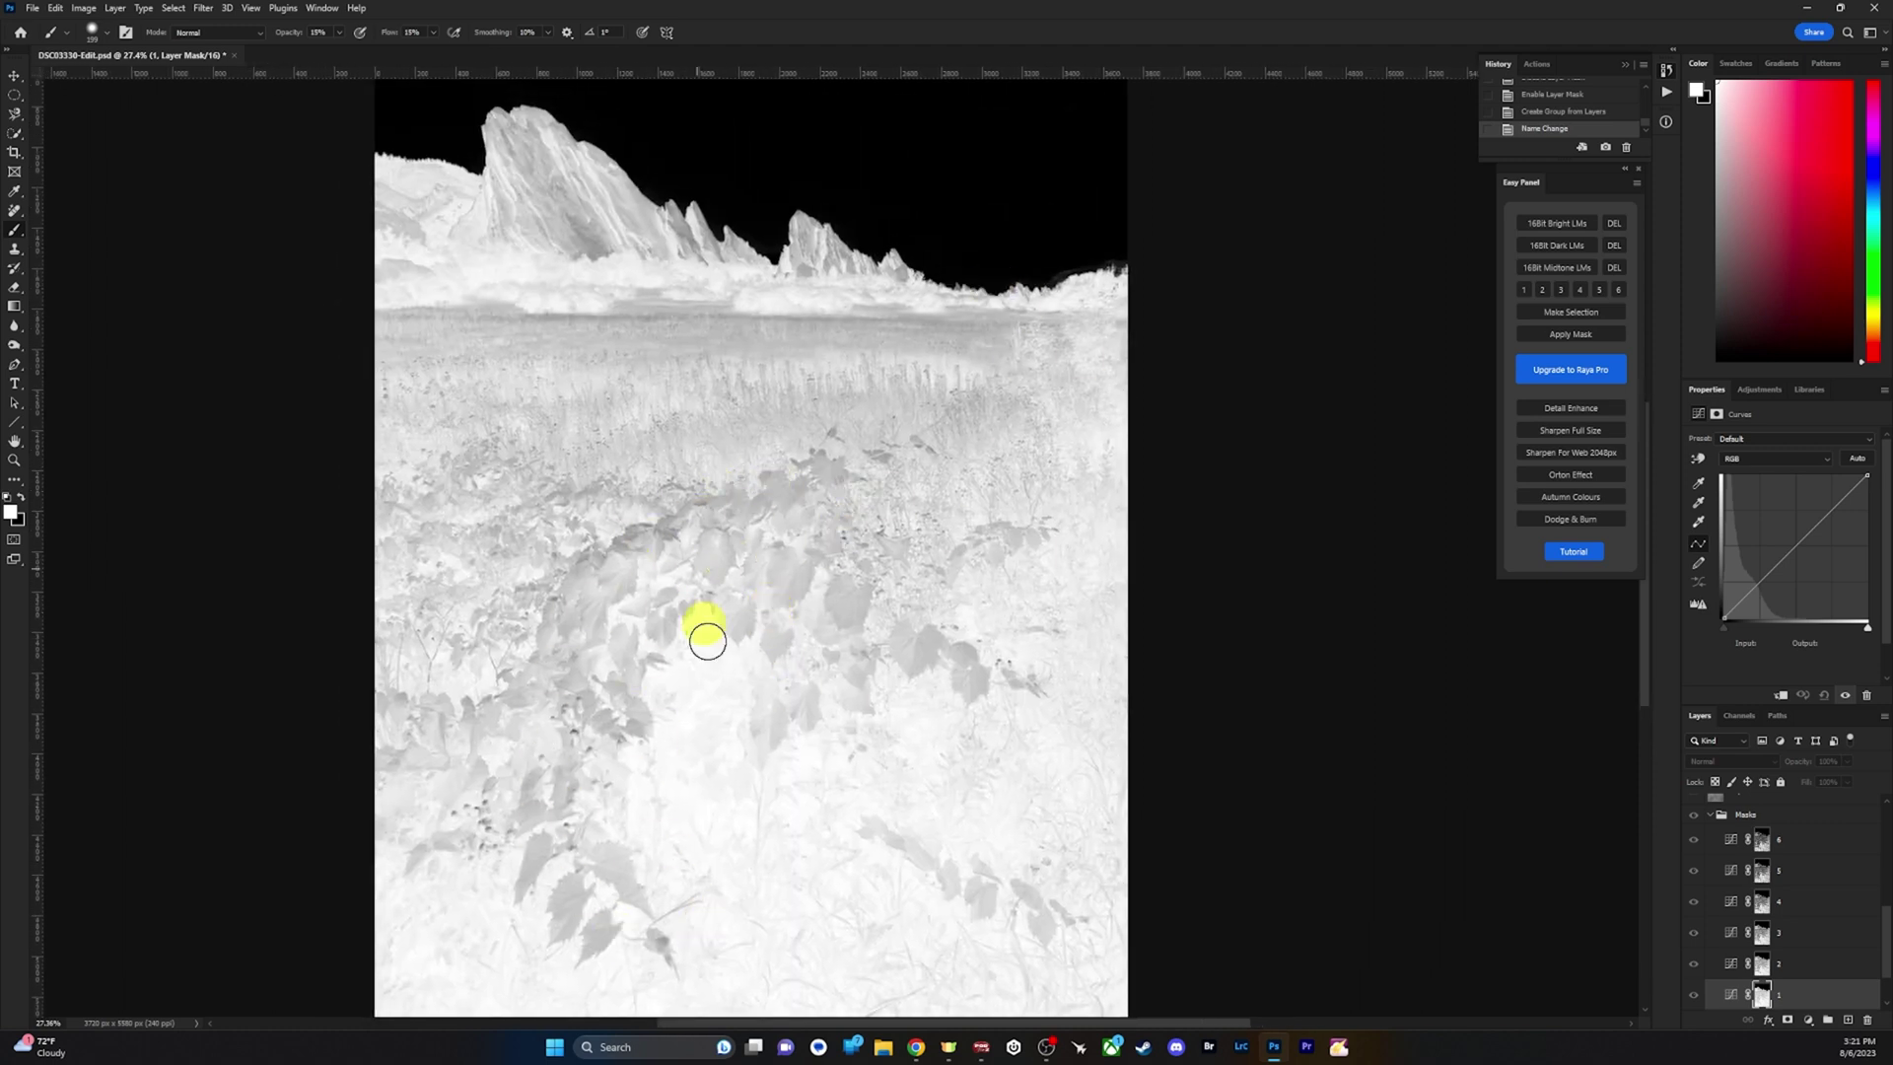
pyautogui.click(1543, 289)
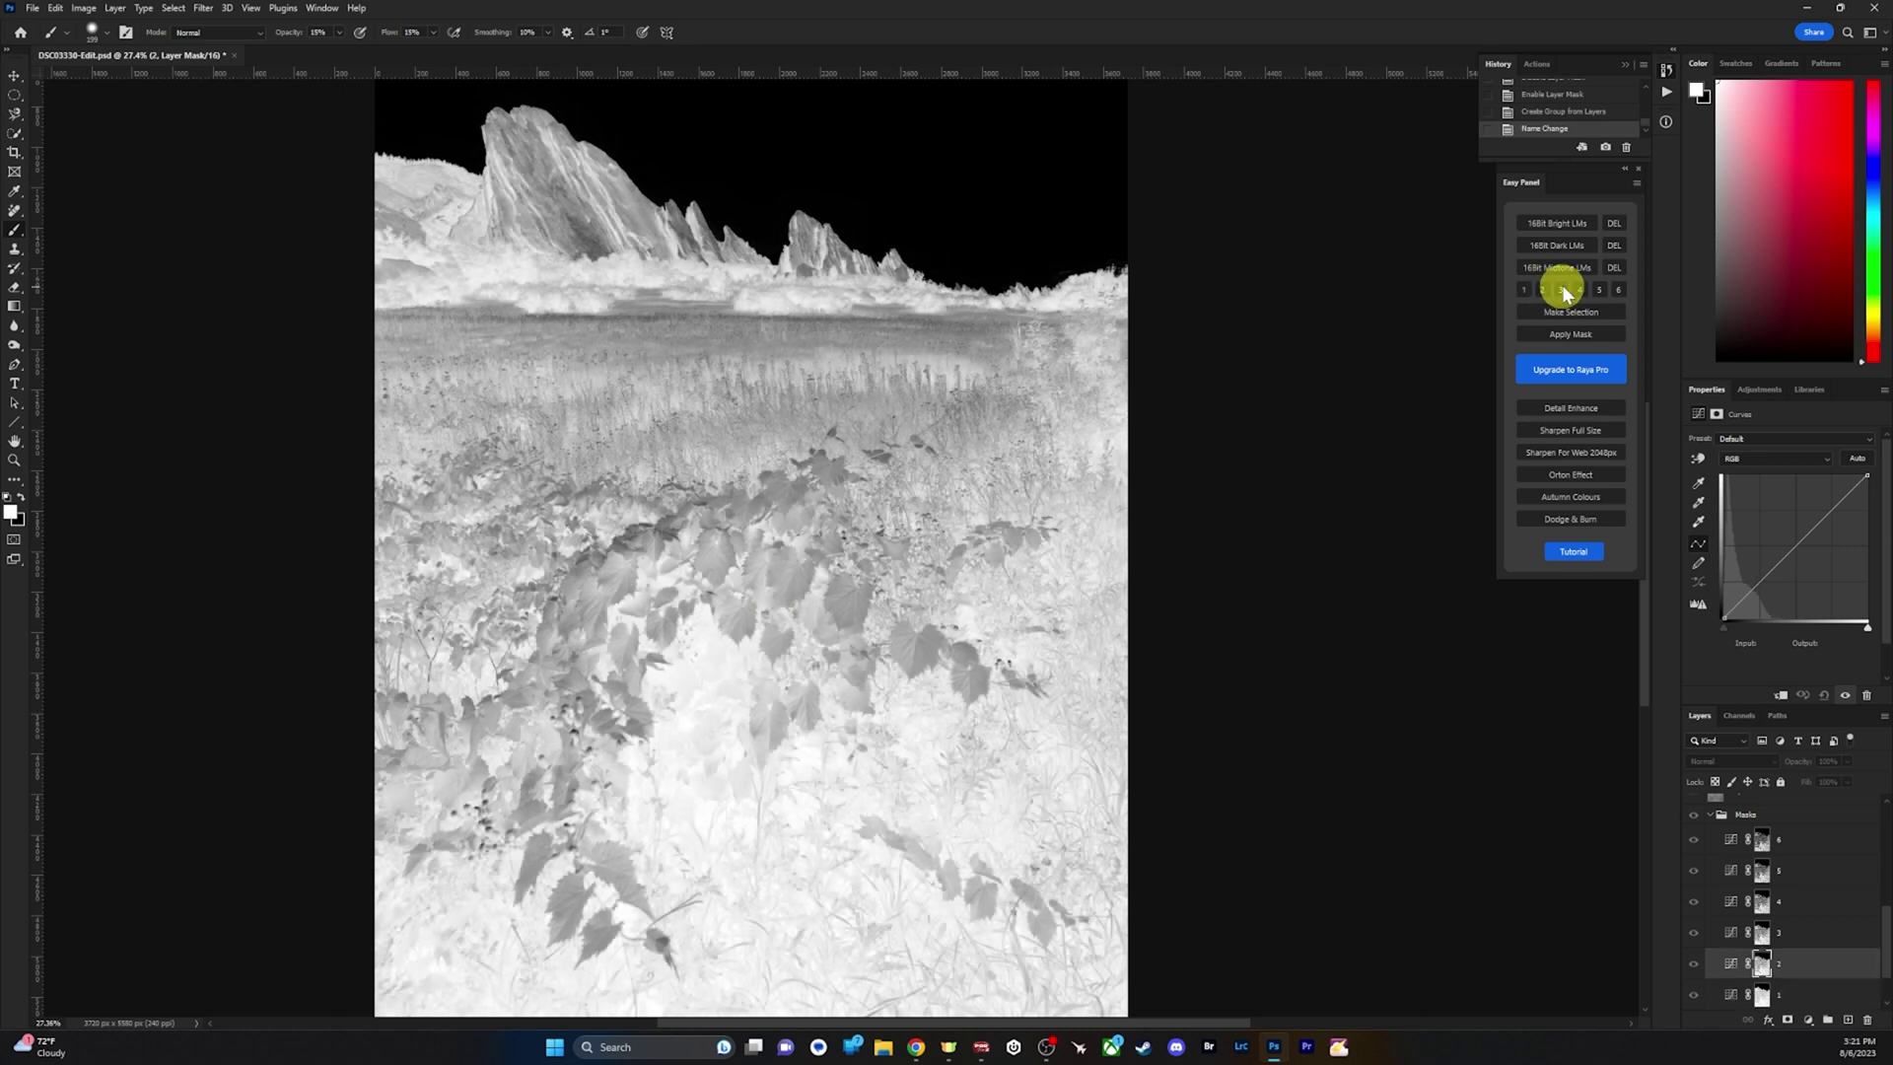
pyautogui.click(1562, 290)
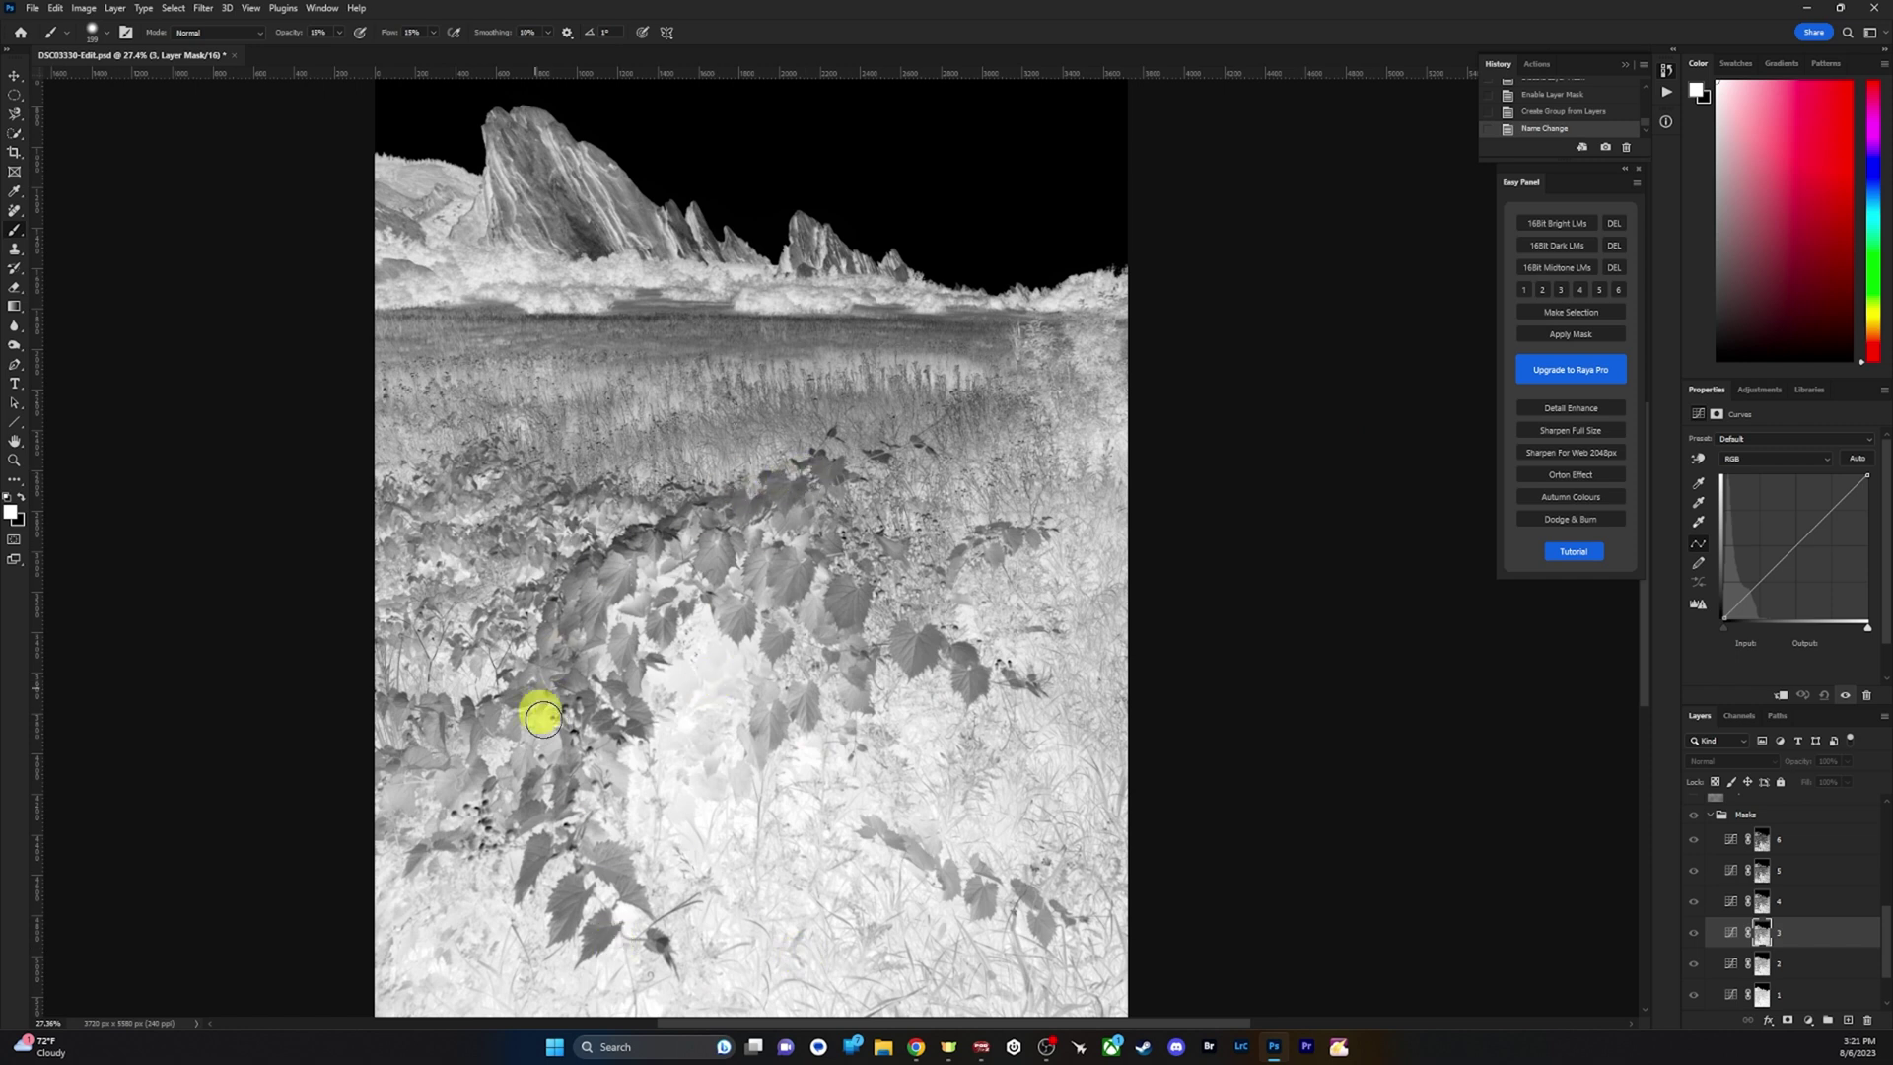
pyautogui.click(1569, 311)
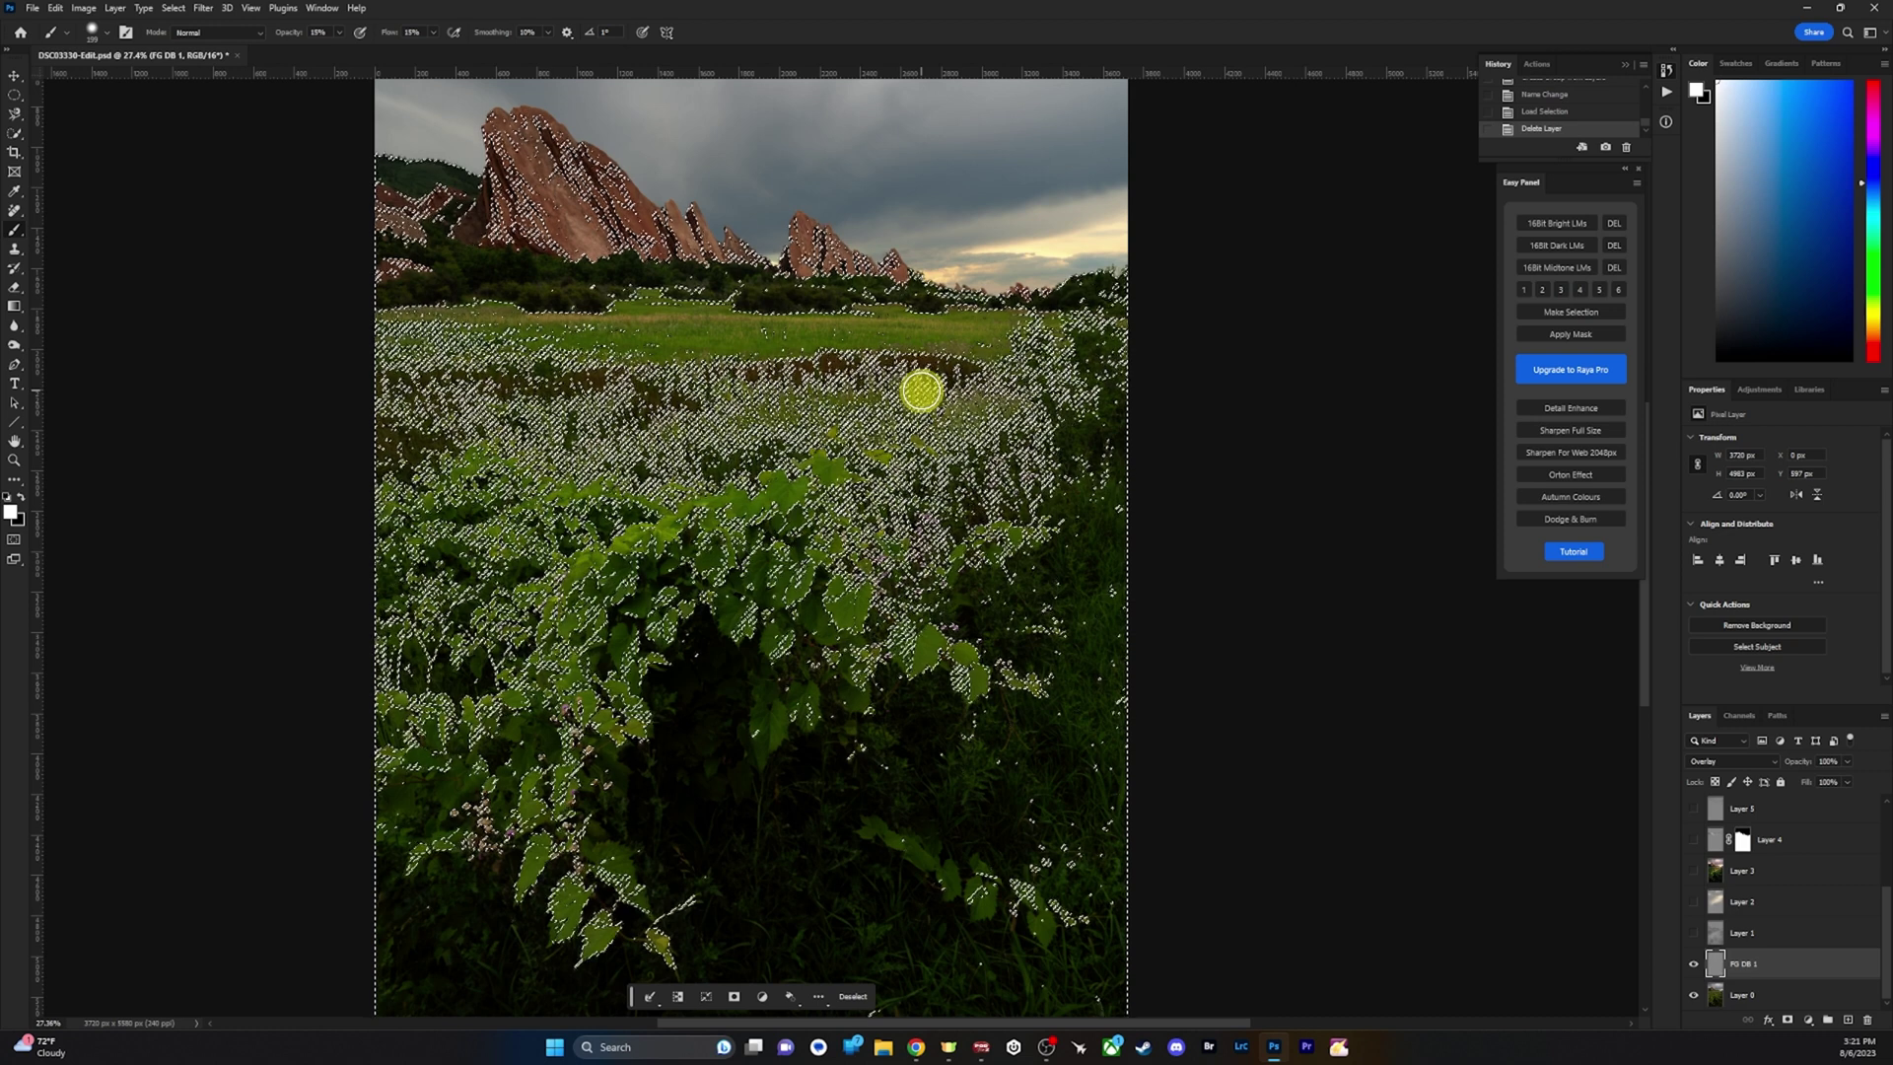
# Hide the selection lines, switch the Brush color to black, and enlarge the Brush.
pyautogui.hotkey('ctrl', 'h')
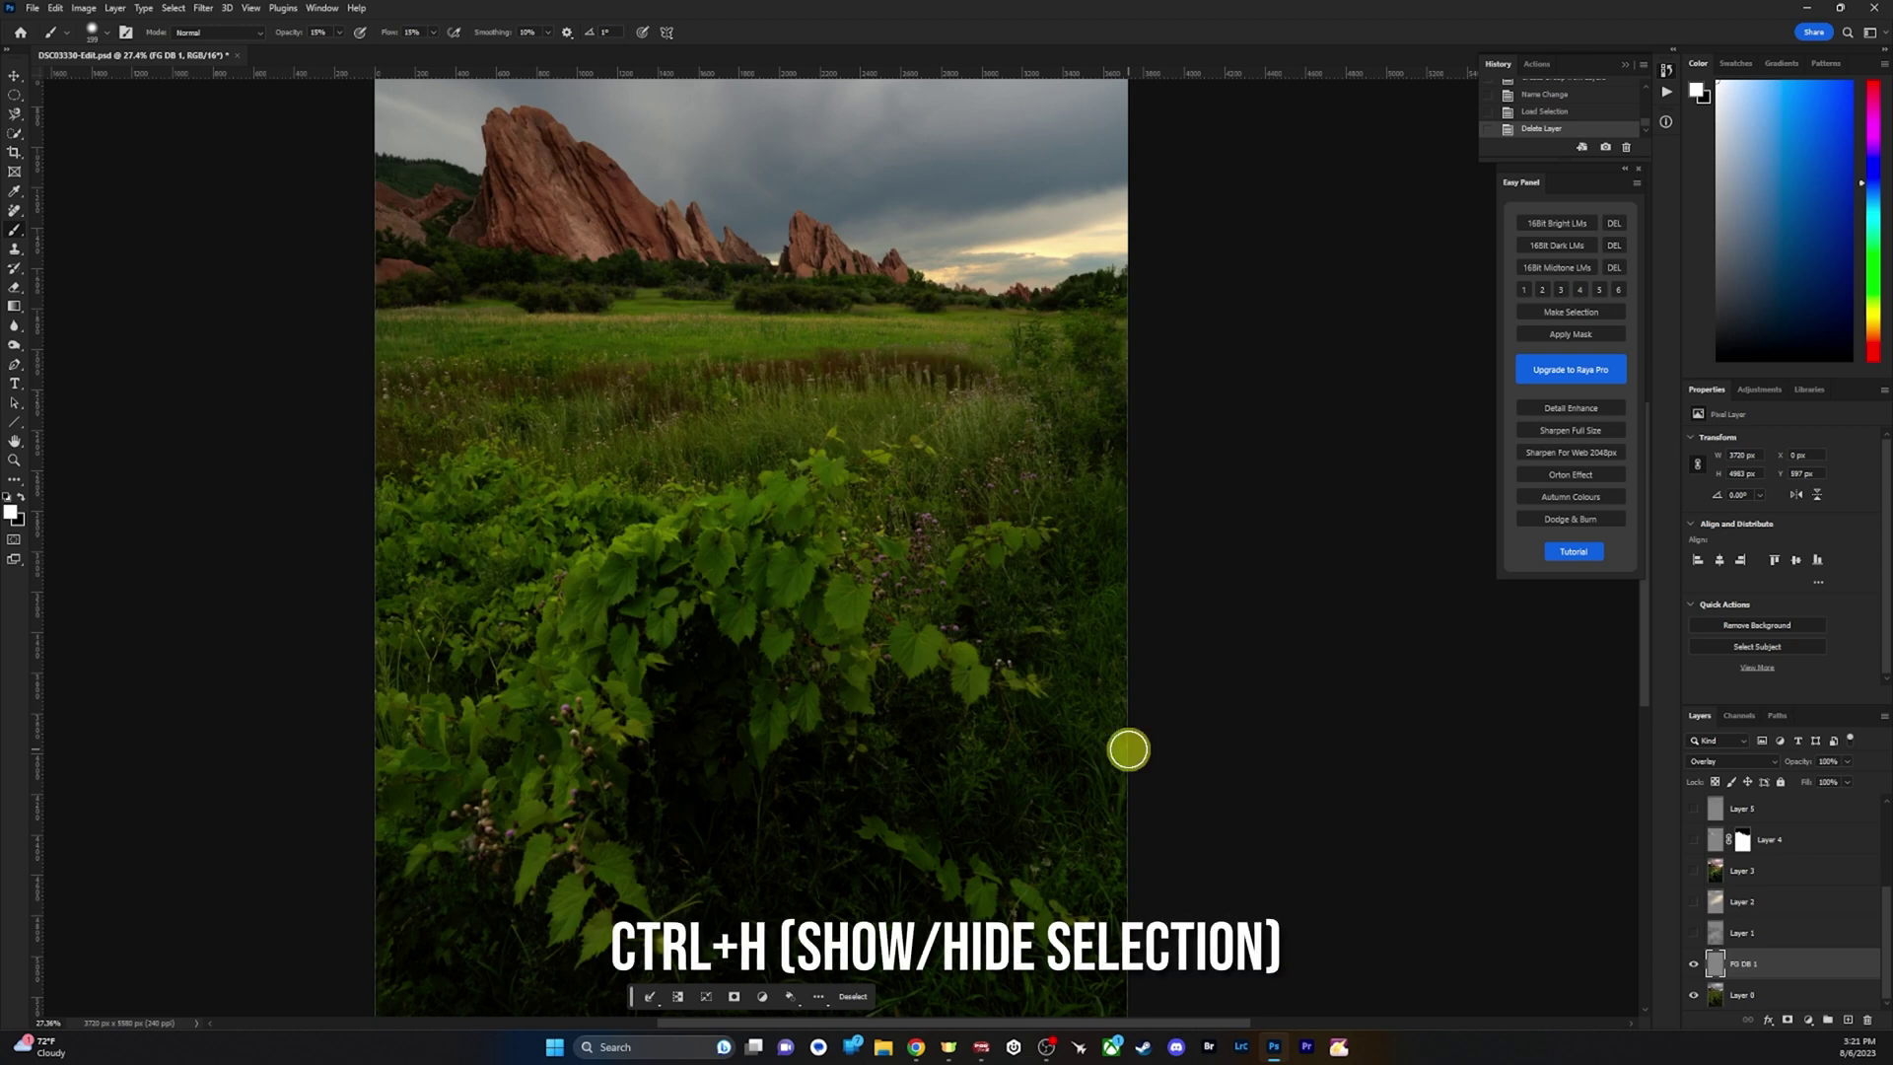
pyautogui.click(21, 499)
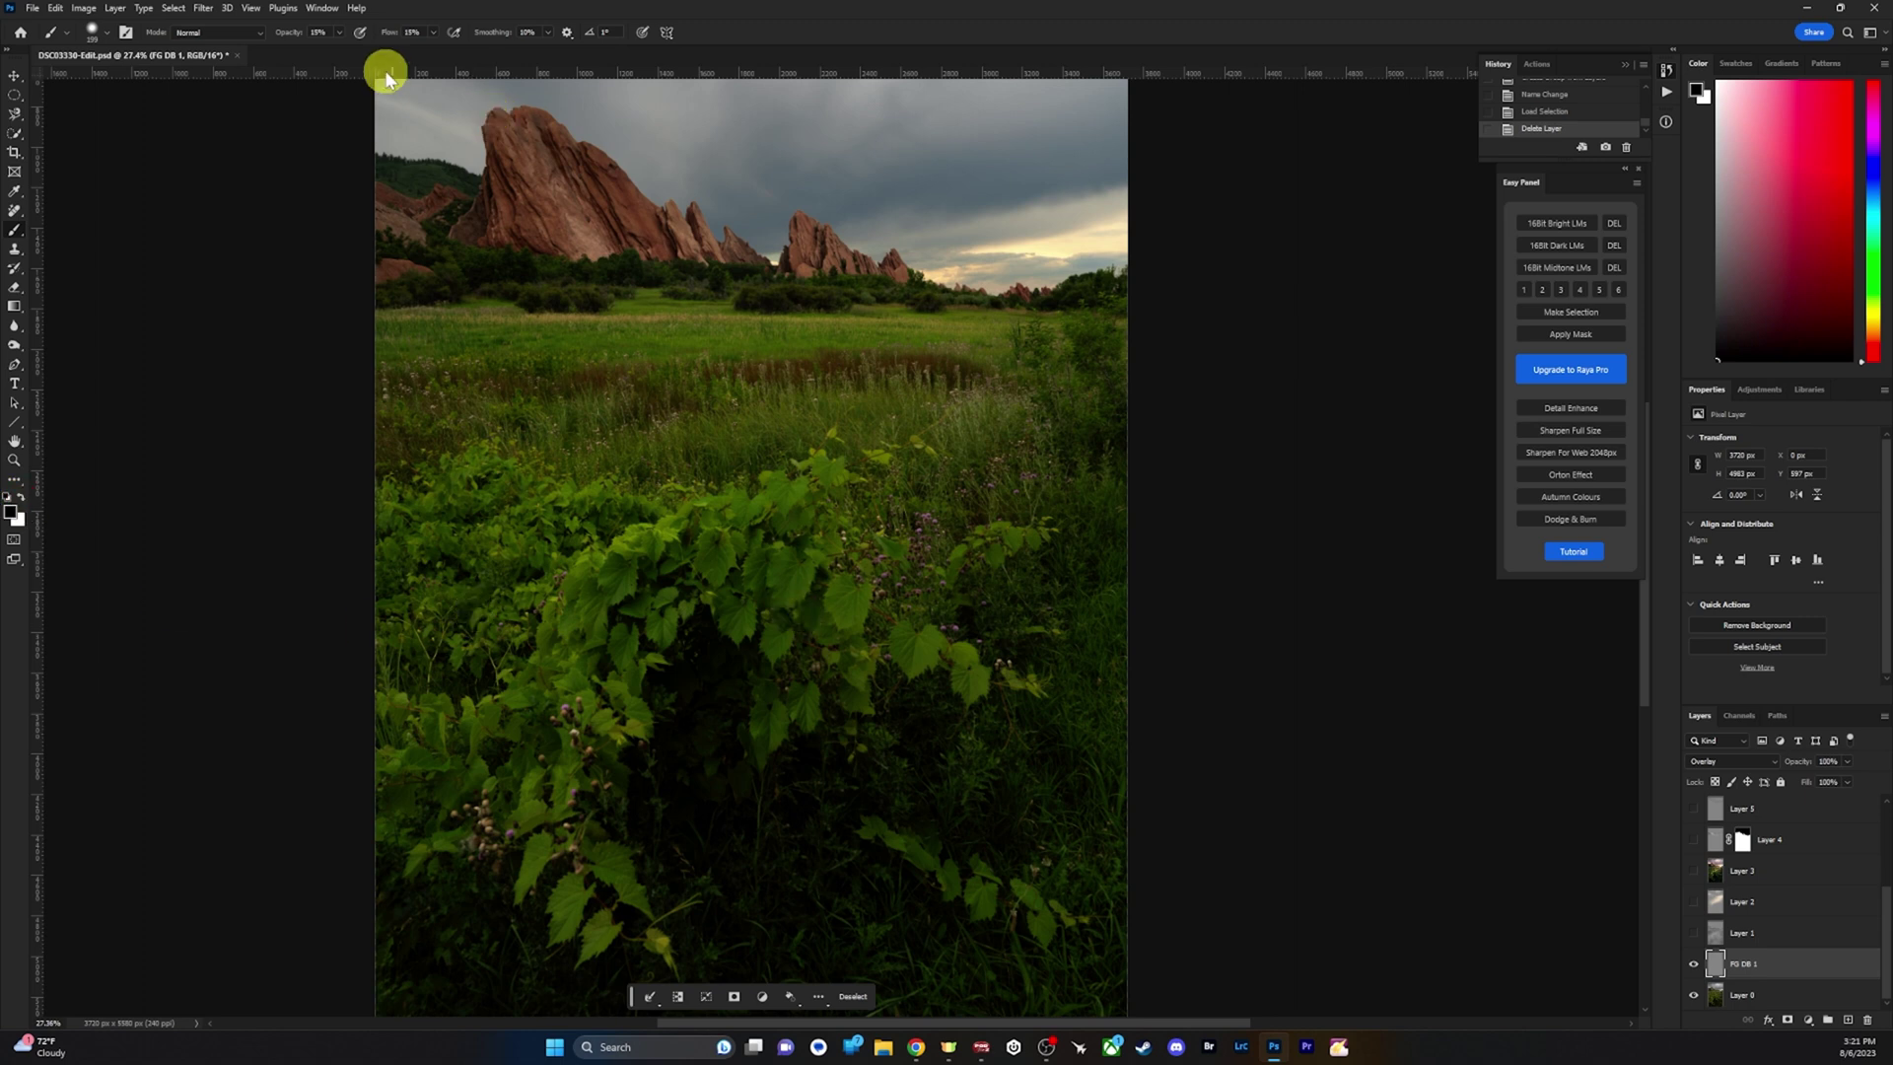
pyautogui.rightClick(758, 554)
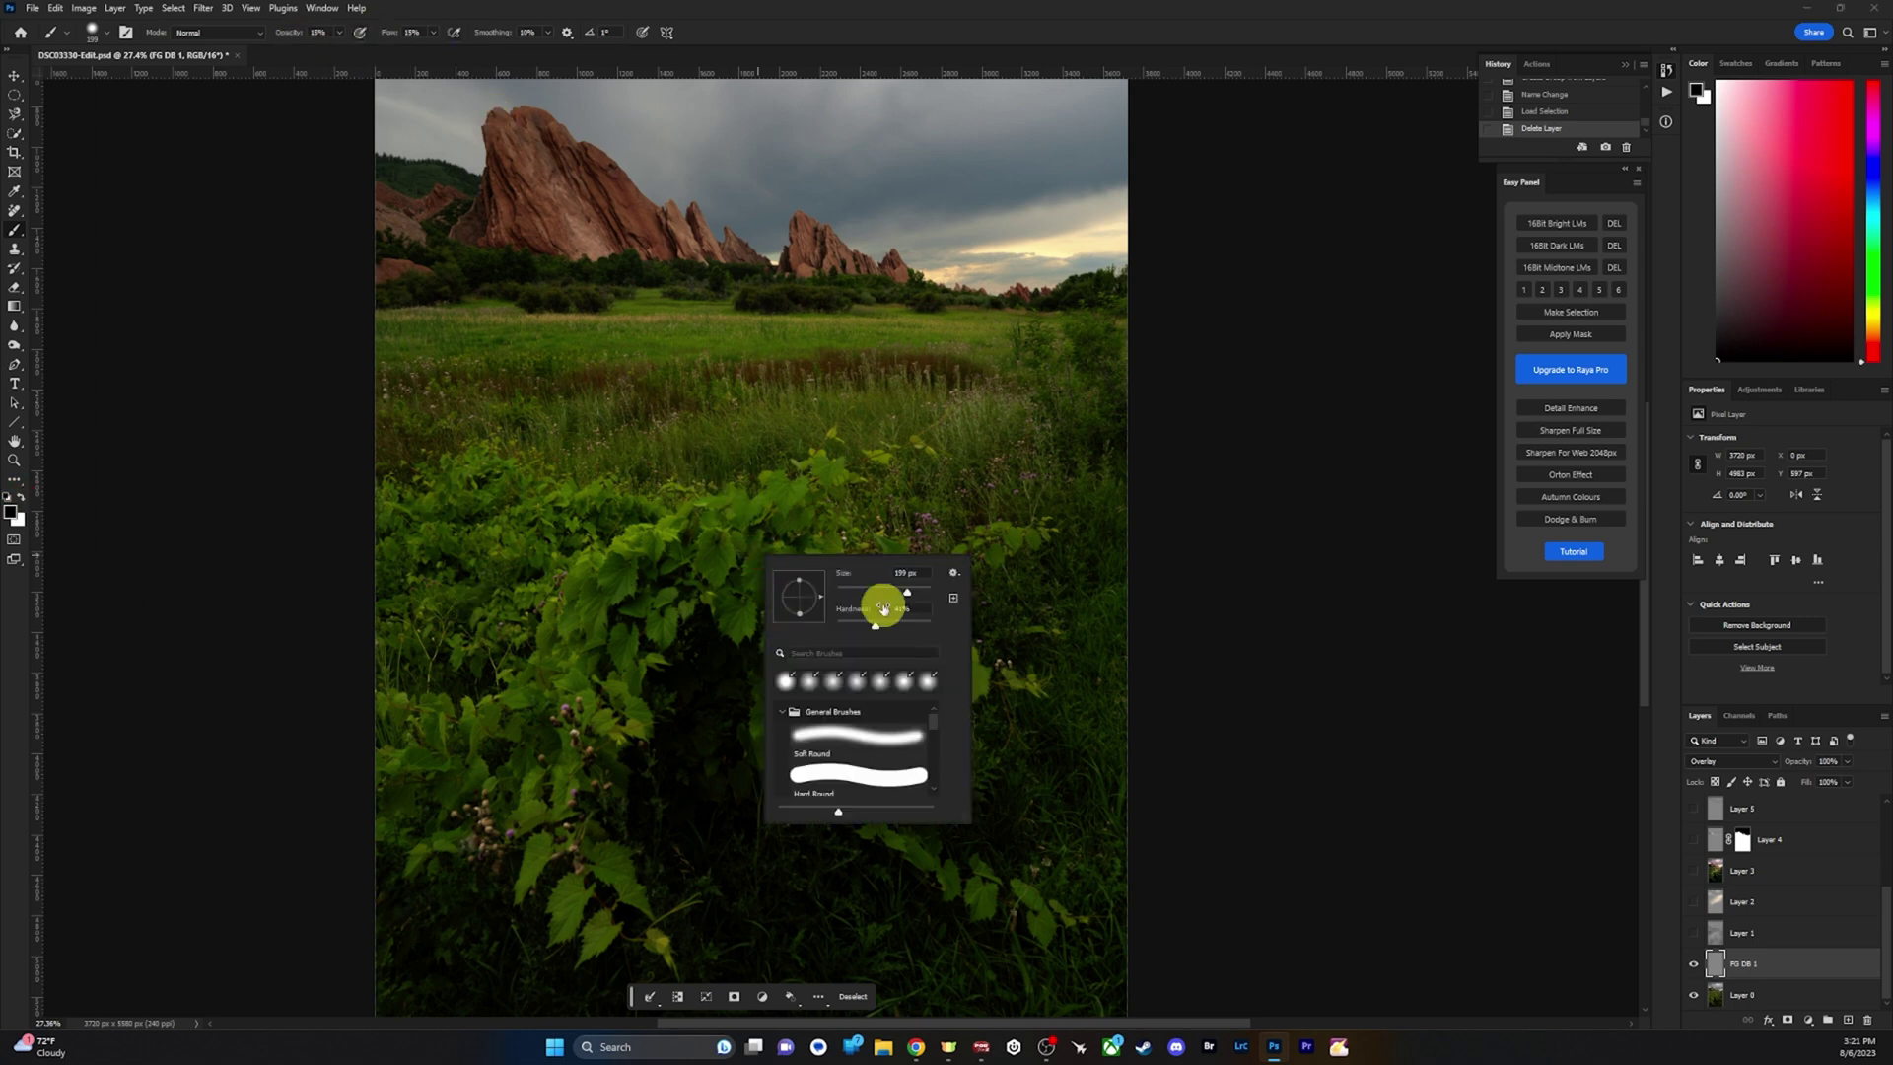
pyautogui.click(799, 589)
pyautogui.moveTo(910, 596); pyautogui.dragTo(921, 593)
# Burn the tree line, the dark hollow under the vines, and the shadowed grass and shrubs on FG DB 1.
pyautogui.click(537, 279)
pyautogui.click(474, 268)
pyautogui.click(811, 897)
pyautogui.click(703, 695)
pyautogui.click(701, 684)
pyautogui.moveTo(939, 621); pyautogui.dragTo(676, 501)
pyautogui.click(817, 350)
pyautogui.click(837, 316)
pyautogui.click(853, 346)
pyautogui.click(813, 365)
pyautogui.click(770, 494)
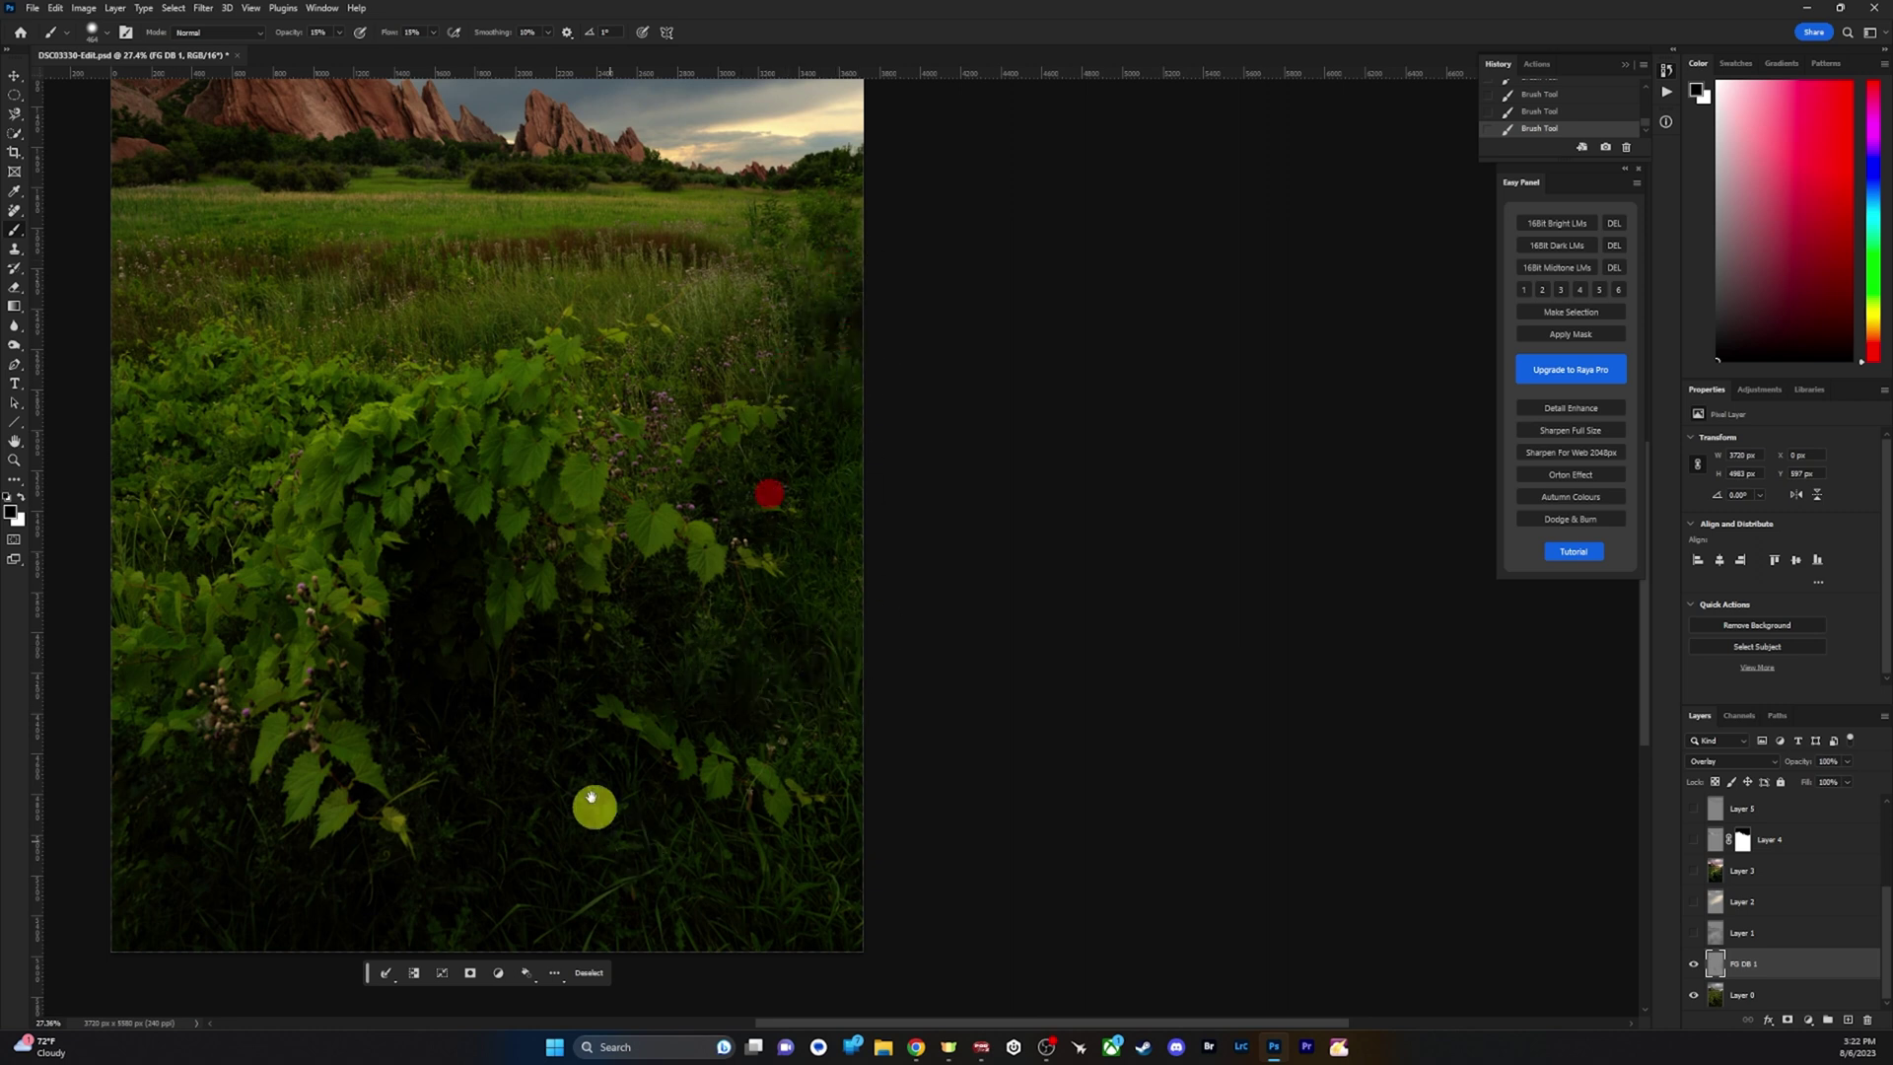
pyautogui.moveTo(506, 668); pyautogui.dragTo(840, 528)
pyautogui.click(660, 706)
pyautogui.click(486, 604)
pyautogui.click(506, 336)
pyautogui.moveTo(680, 292); pyautogui.dragTo(637, 462)
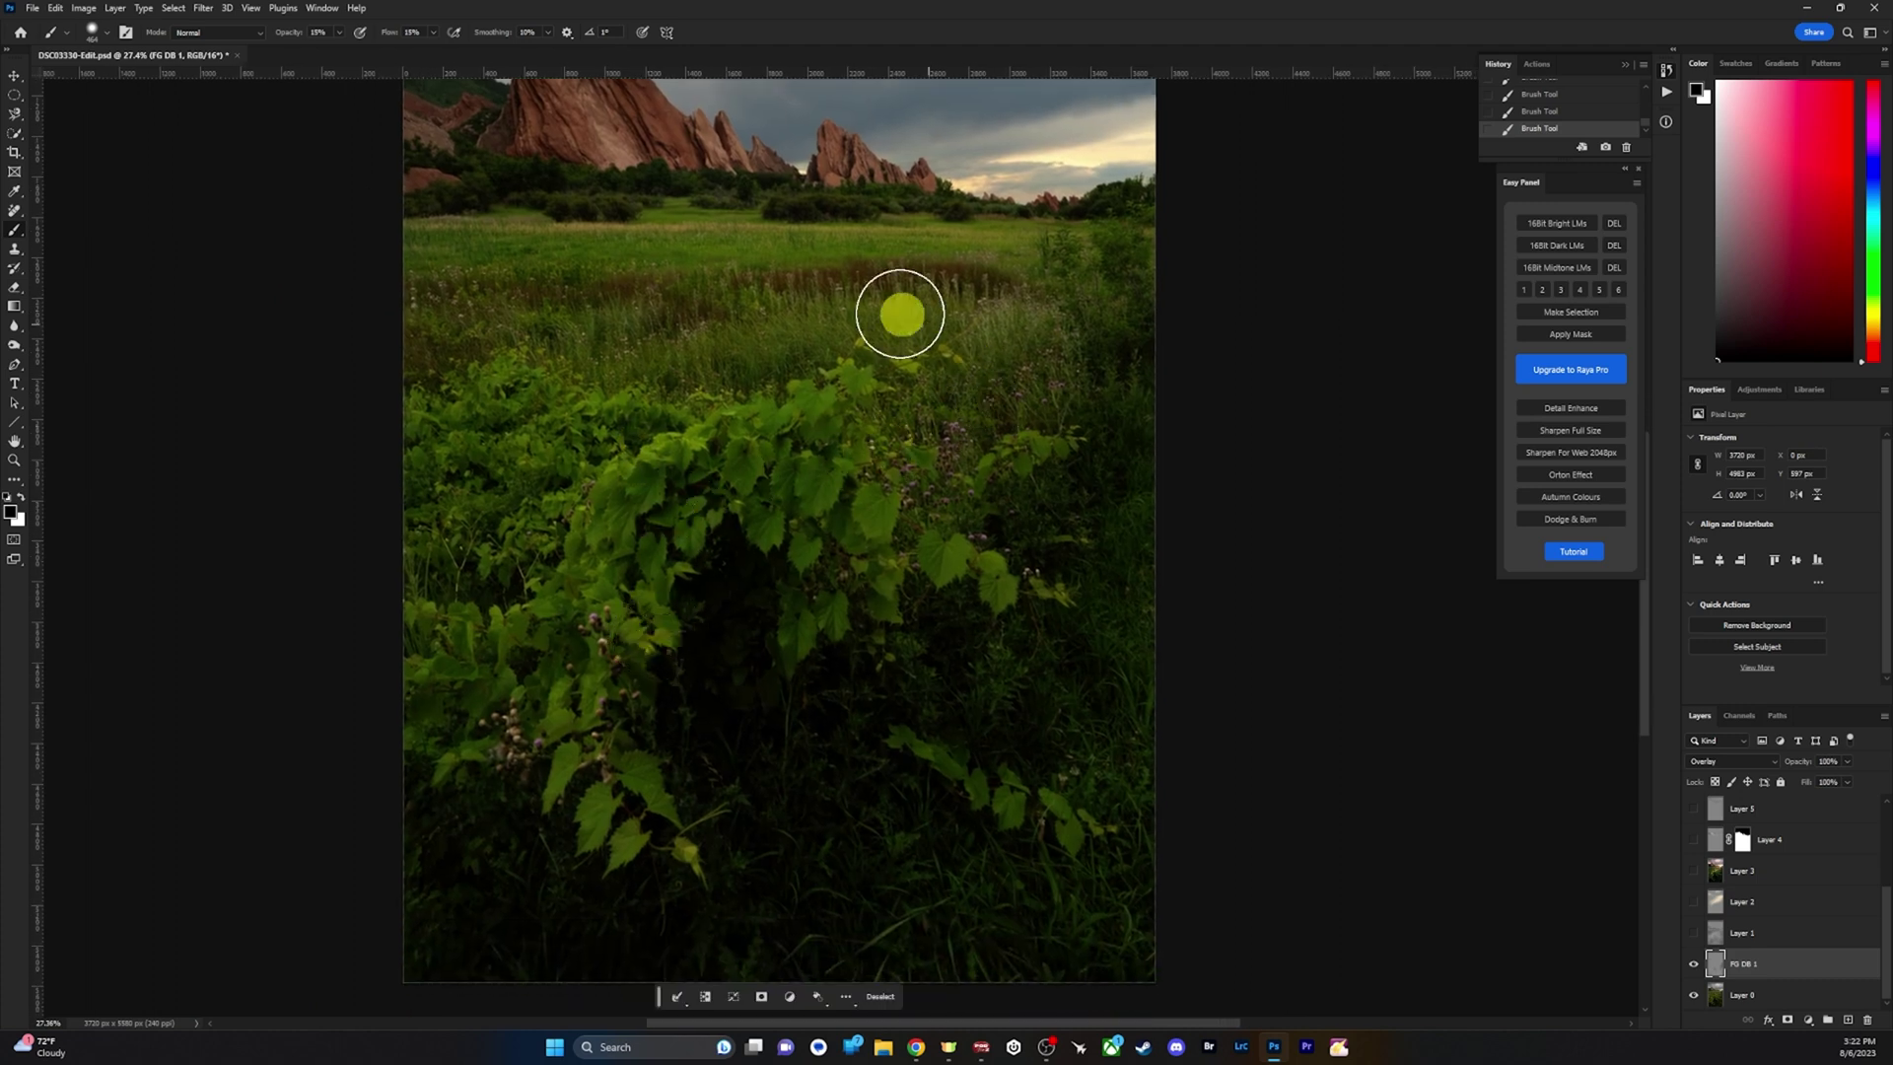
pyautogui.moveTo(858, 279); pyautogui.dragTo(888, 571)
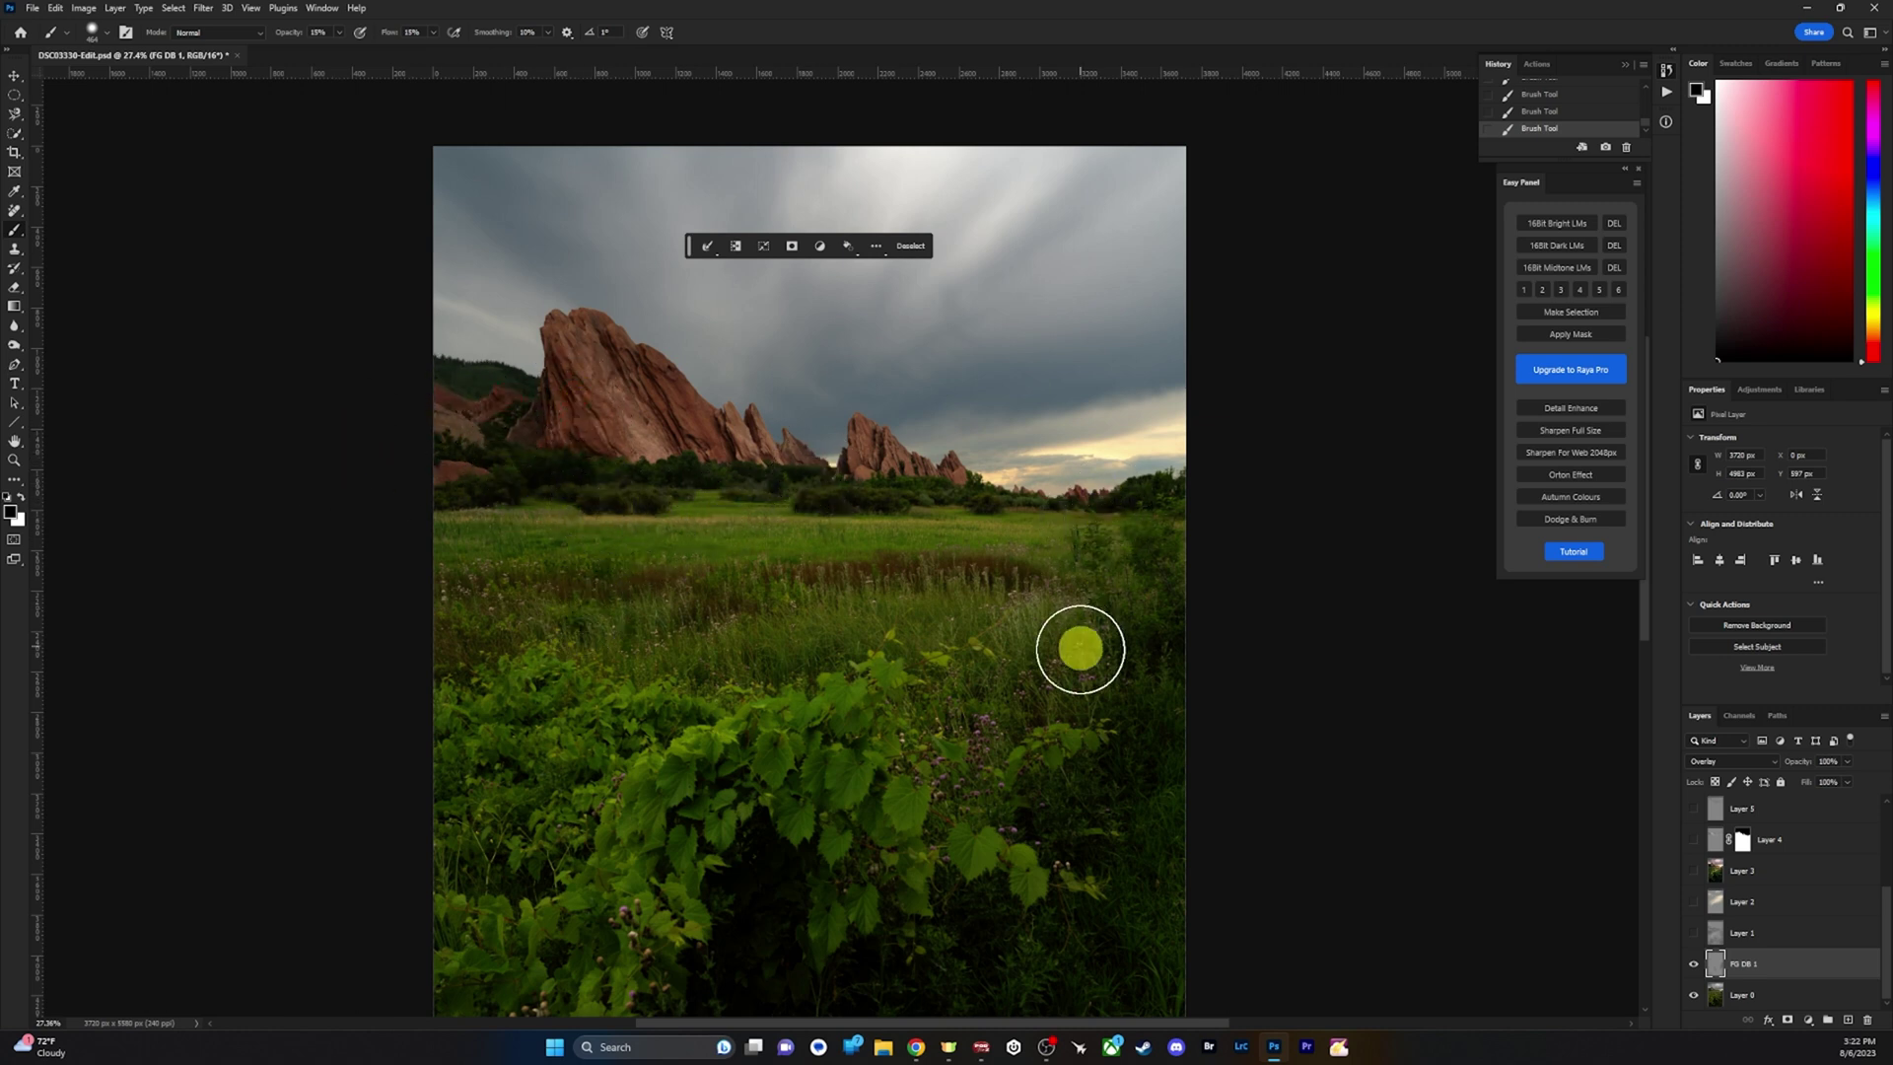
# Hide the FG DB 1 layer and show Layer 1 over the whole photo instead.
pyautogui.moveTo(1070, 730); pyautogui.dragTo(899, 336)
pyautogui.click(1696, 964)
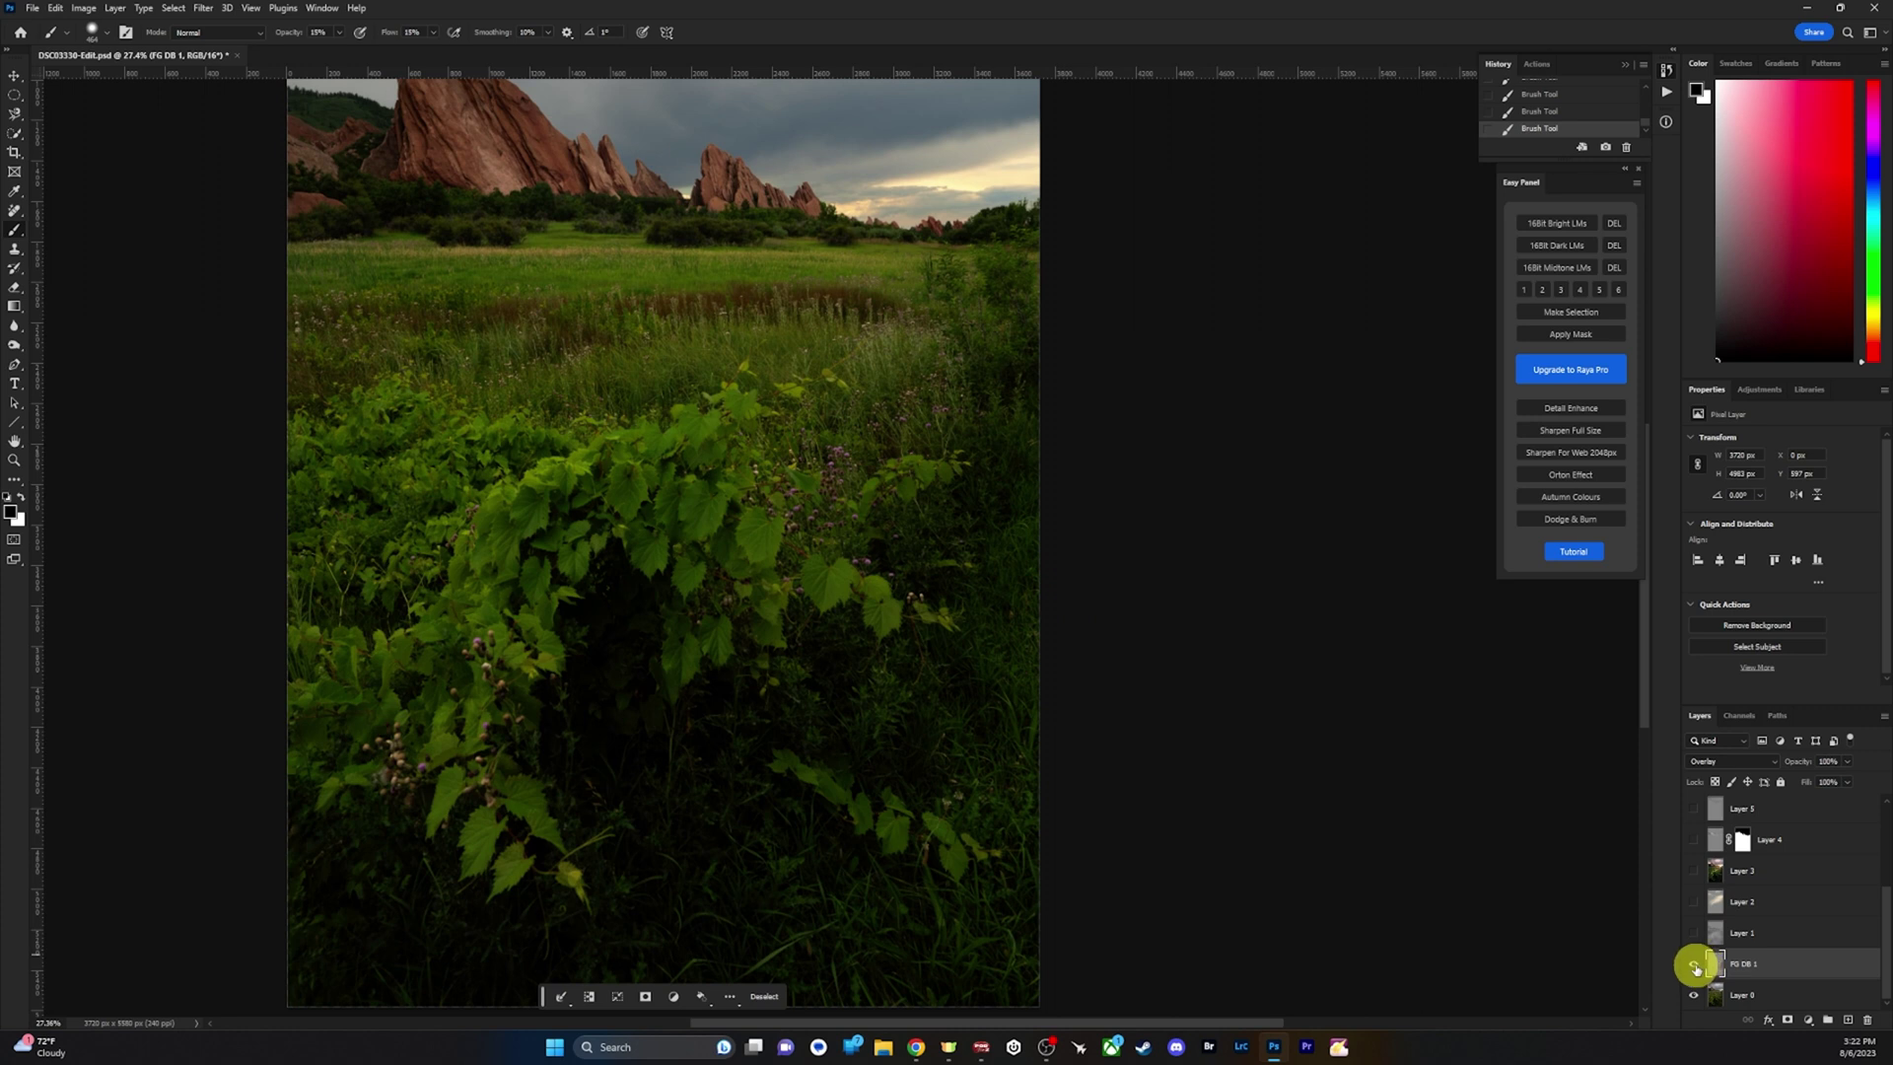
pyautogui.moveTo(1695, 966); pyautogui.dragTo(1696, 934)
pyautogui.moveTo(766, 514); pyautogui.dragTo(728, 515)
pyautogui.moveTo(684, 375); pyautogui.dragTo(708, 445)
# Delete the FG DB 1 layer.
pyautogui.rightClick(1732, 964)
pyautogui.click(1780, 495)
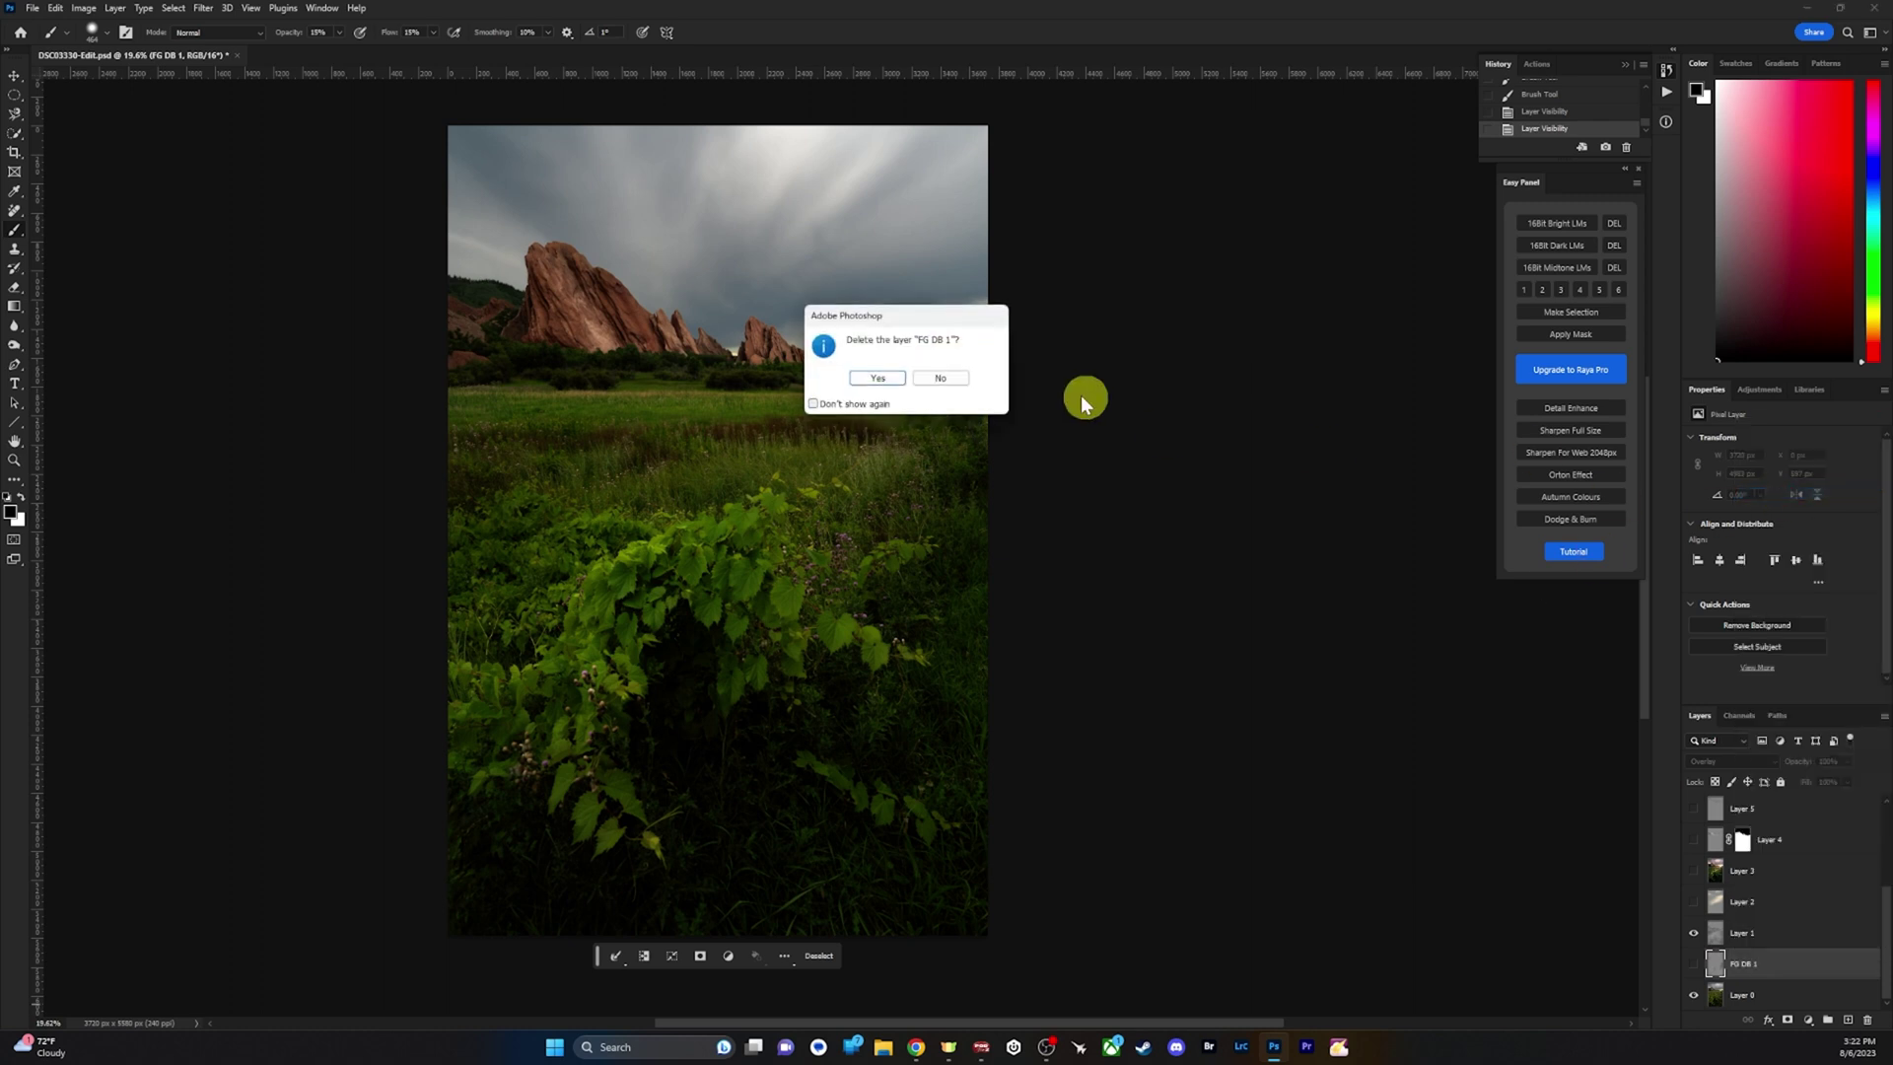
pyautogui.click(891, 384)
# Toggle Layer 1 off and on over the base photo to compare the image before and after dodging and burning.
pyautogui.click(1695, 967)
pyautogui.click(1695, 967)
pyautogui.click(1694, 967)
pyautogui.click(1694, 967)
pyautogui.click(1694, 967)
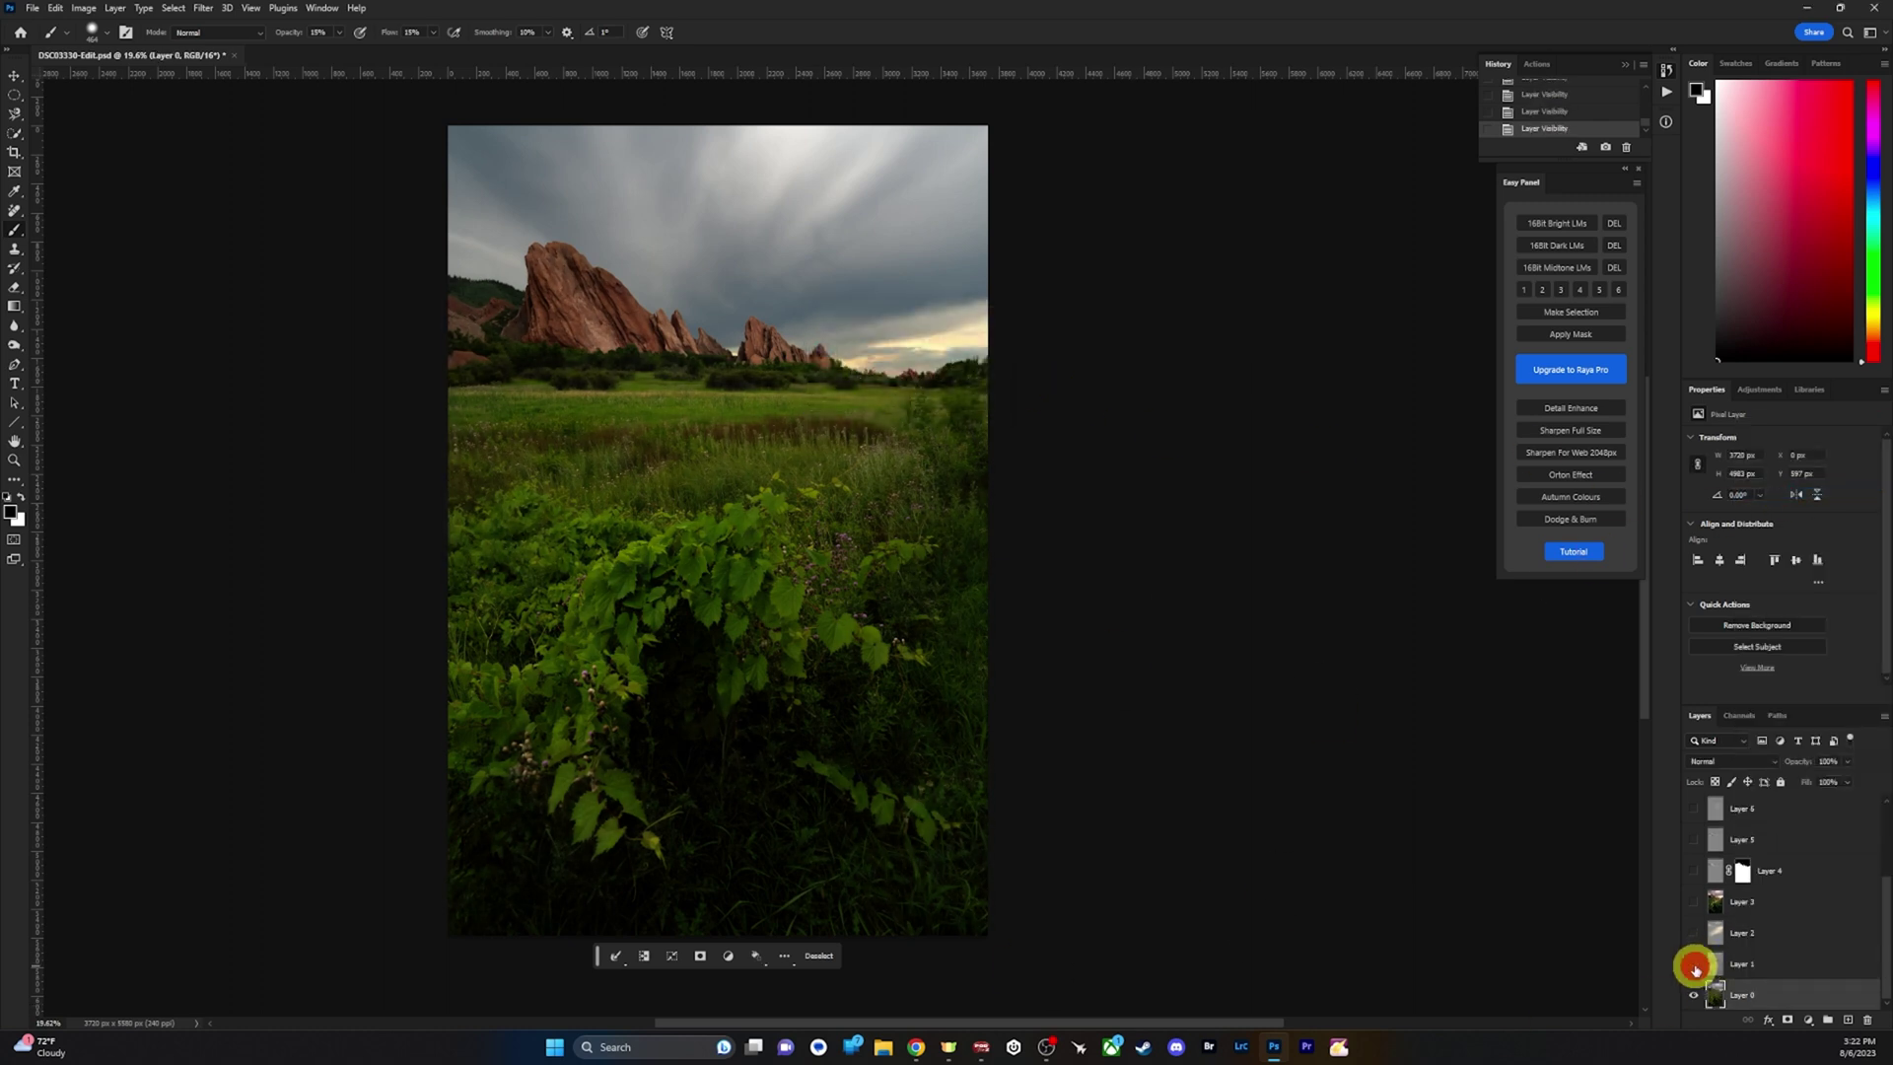
pyautogui.click(1694, 967)
pyautogui.click(1695, 967)
pyautogui.click(1694, 967)
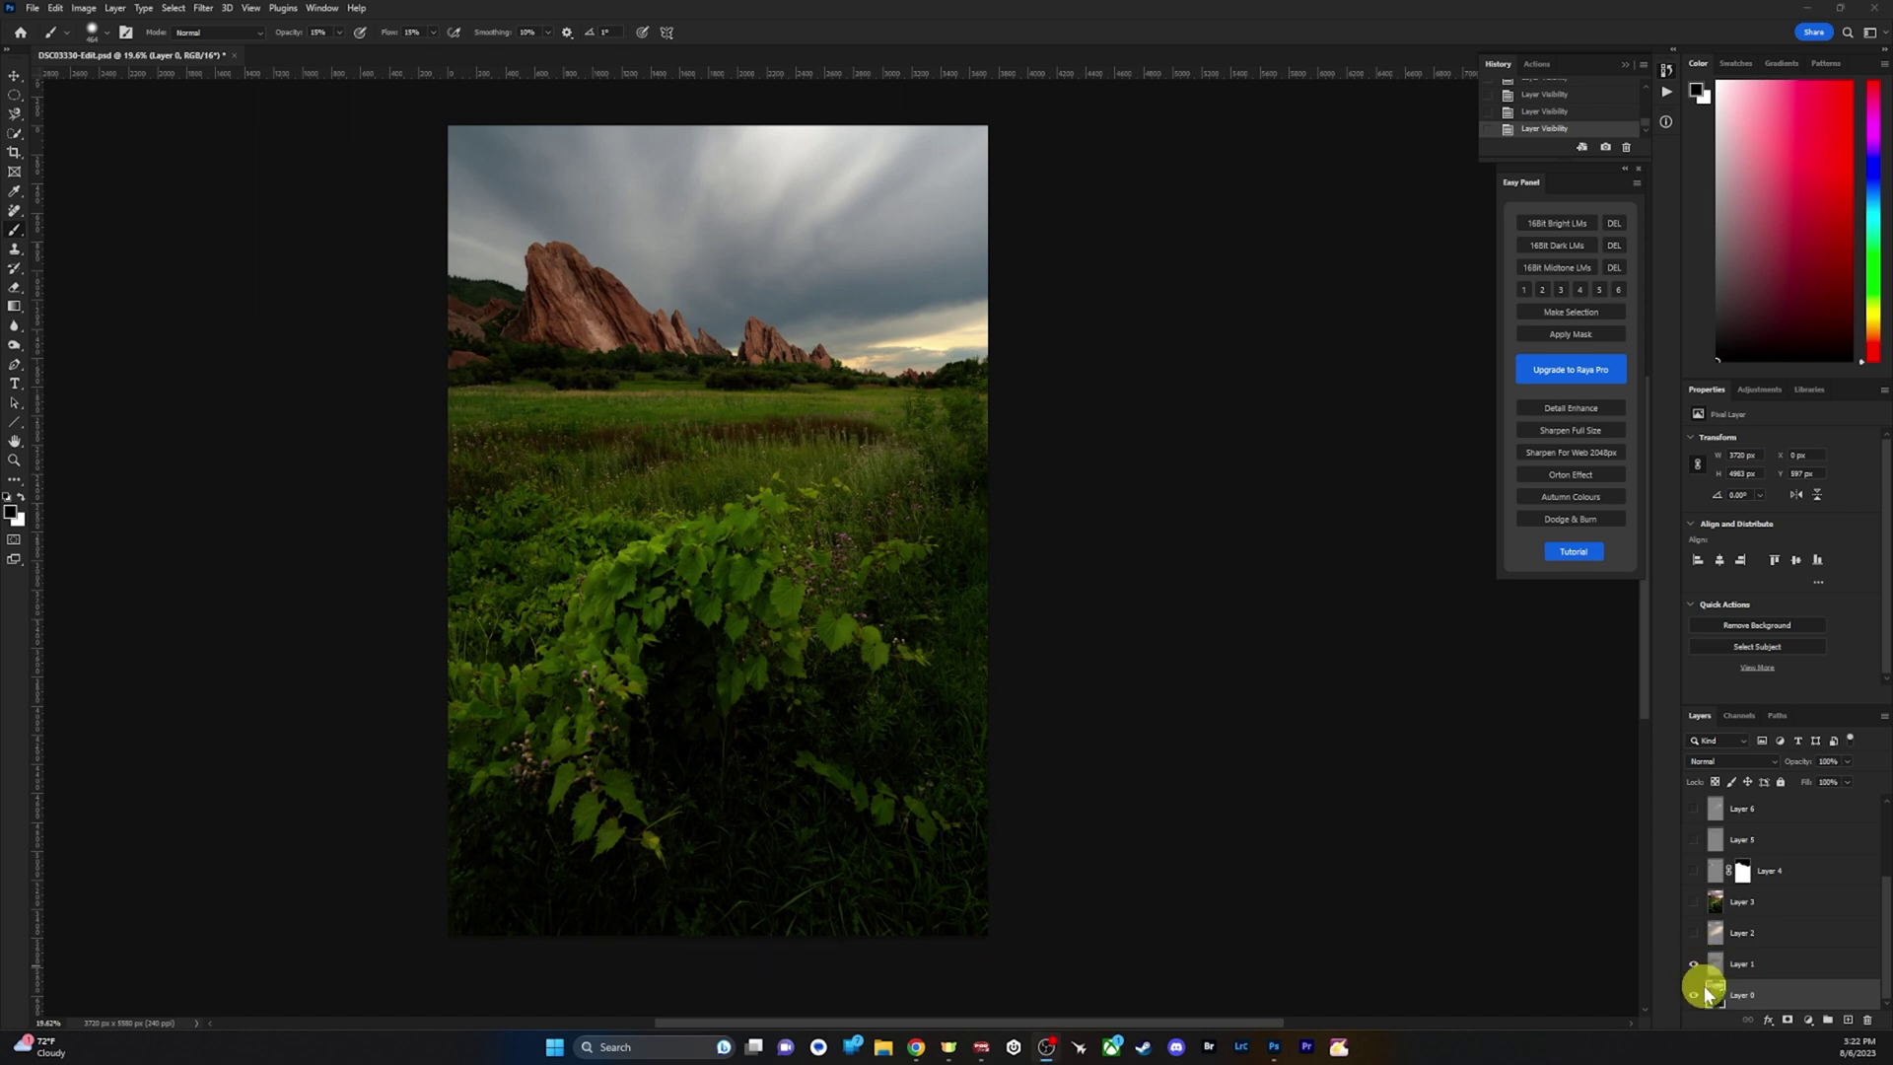
# Hide Layer 0 and examine the dodge and burn strokes on Layer 1 alone, close up around the vine leaves.
pyautogui.click(1693, 995)
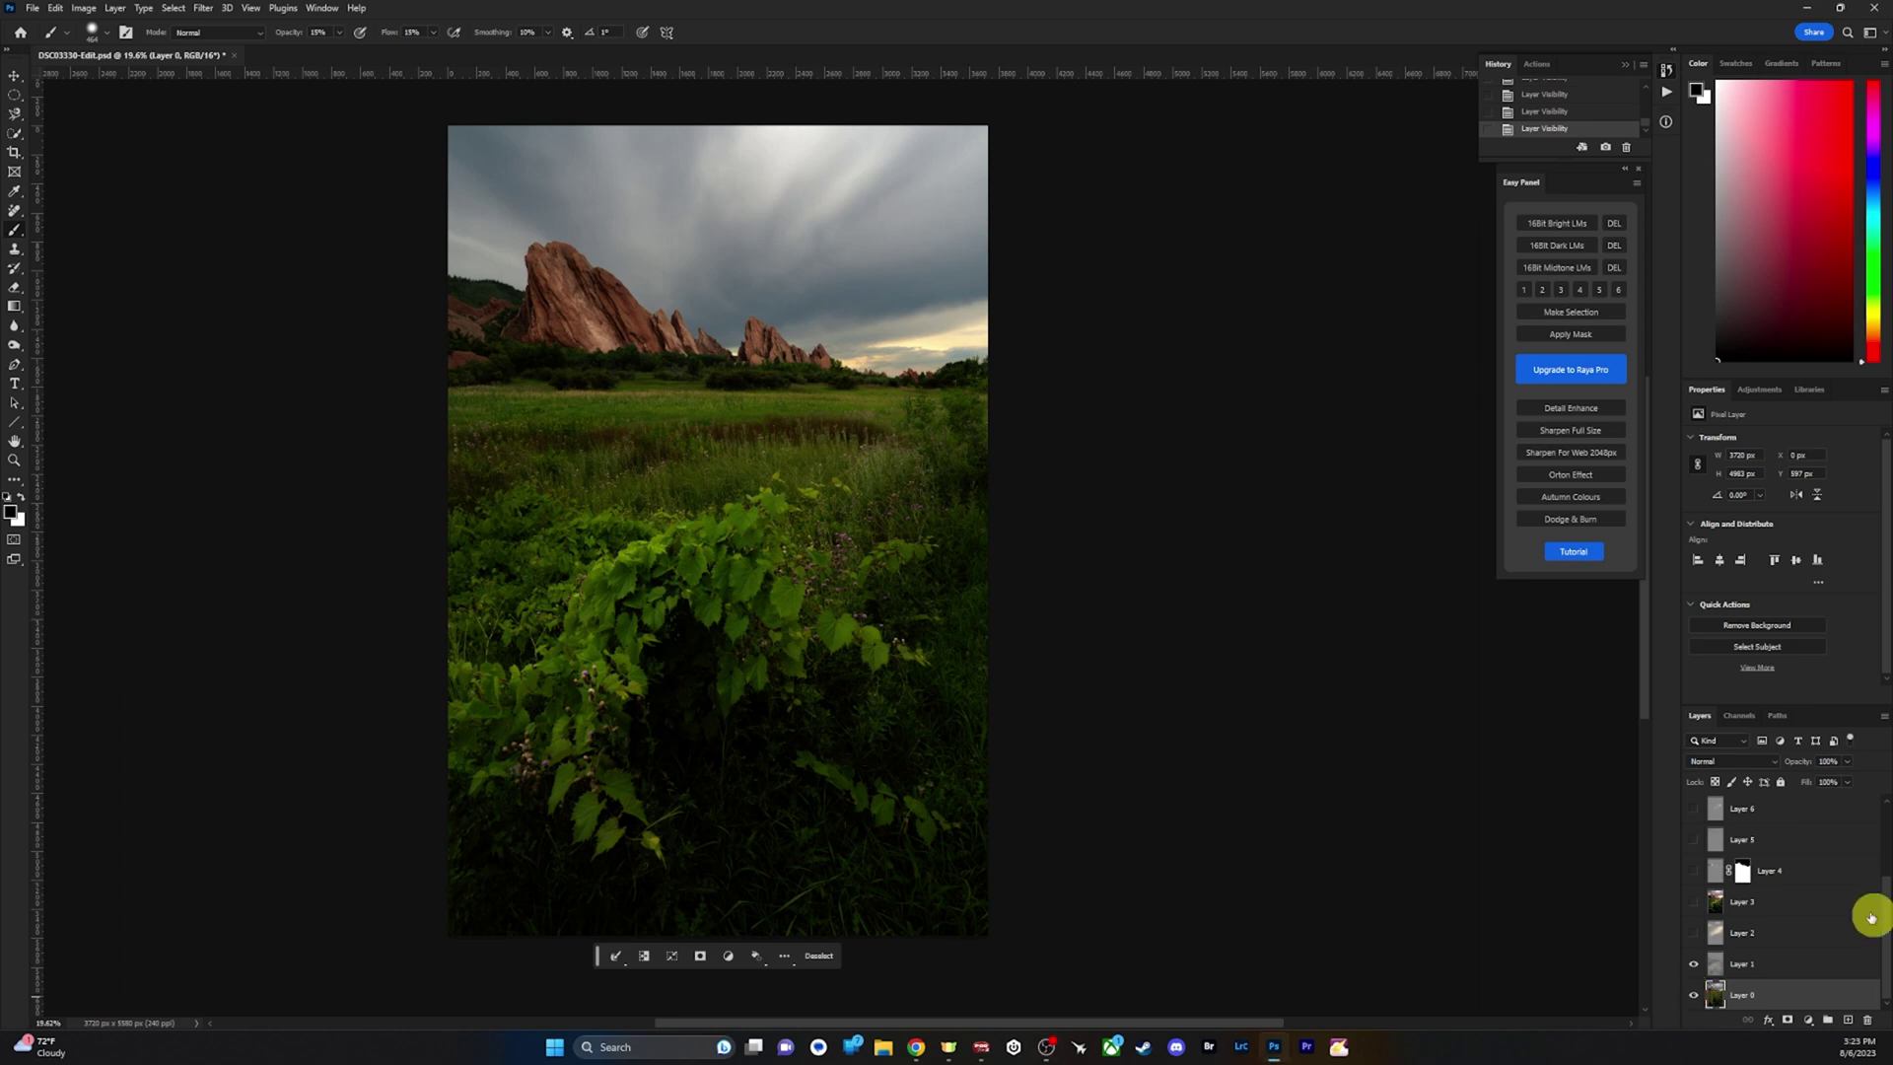
pyautogui.click(1692, 995)
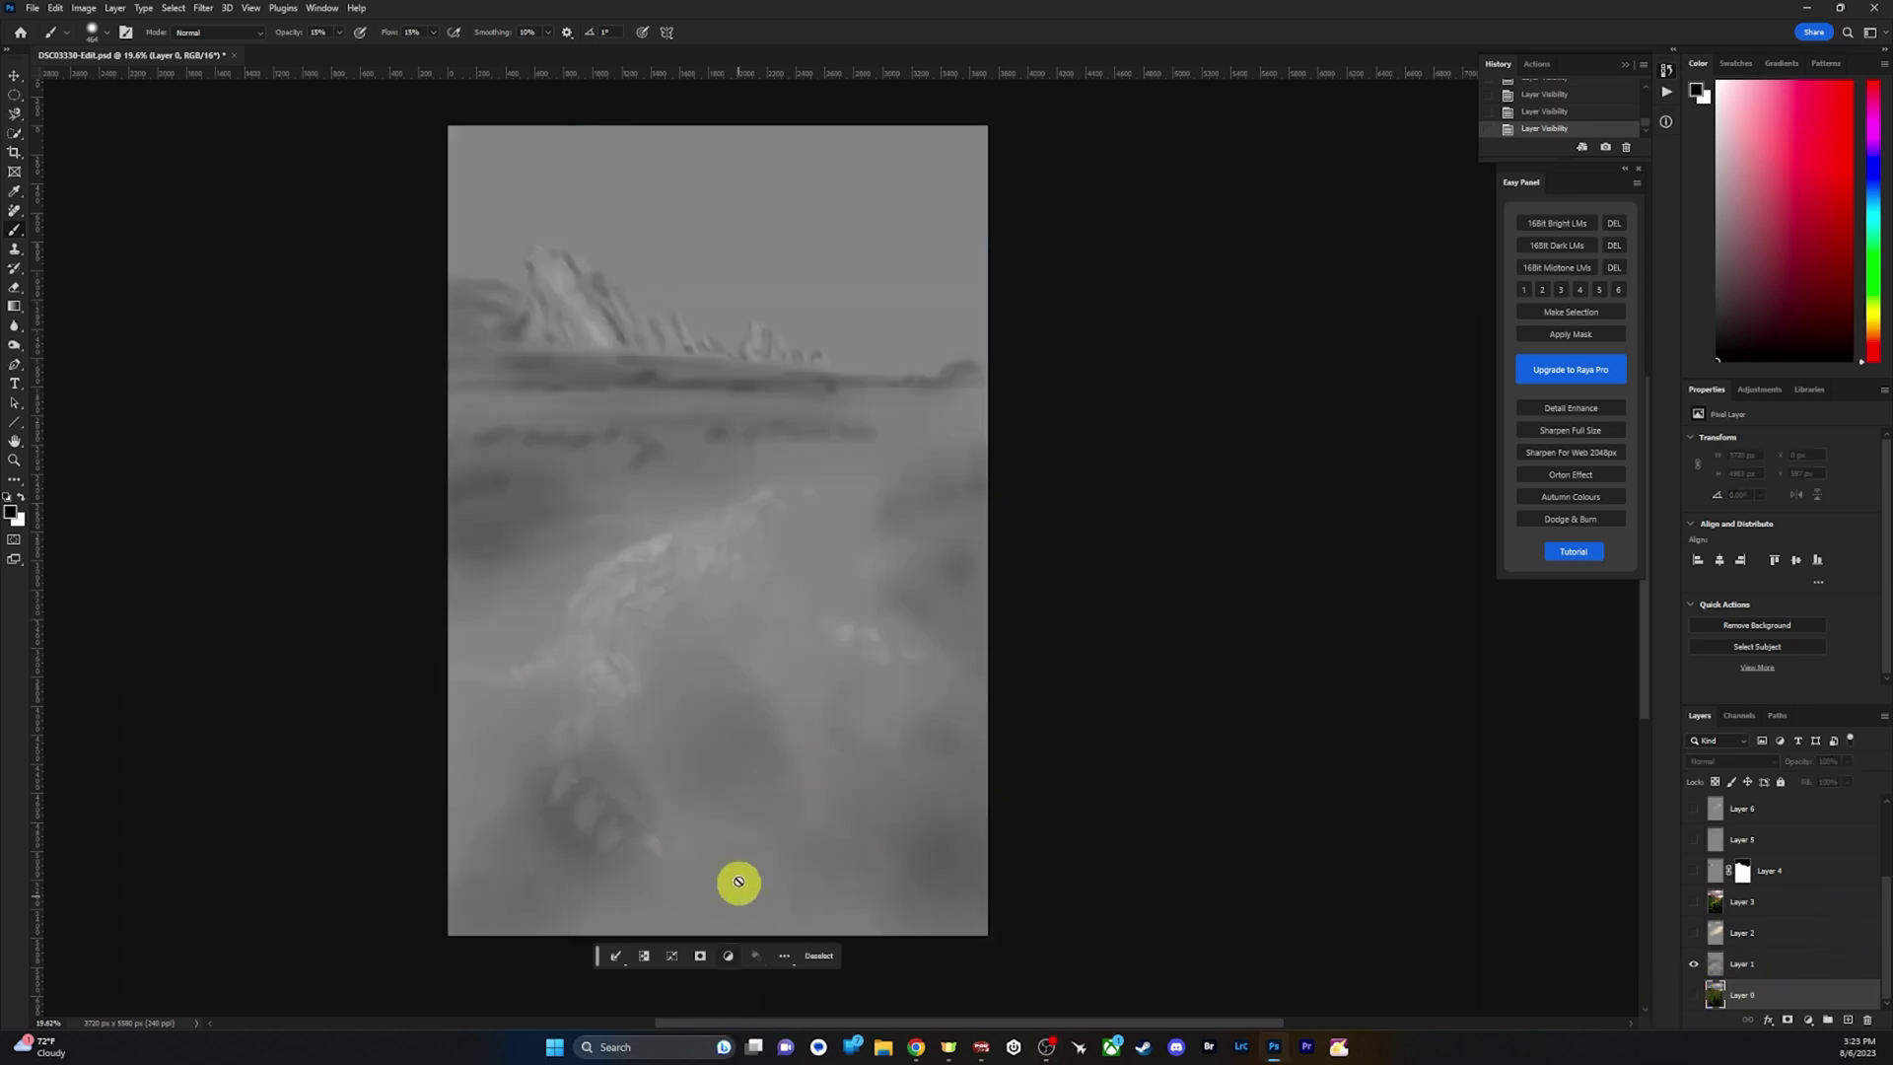
pyautogui.press('z')
pyautogui.moveTo(634, 549); pyautogui.dragTo(989, 430)
pyautogui.moveTo(749, 848); pyautogui.dragTo(819, 651)
pyautogui.moveTo(950, 354); pyautogui.dragTo(877, 656)
pyautogui.moveTo(1034, 419); pyautogui.dragTo(870, 579)
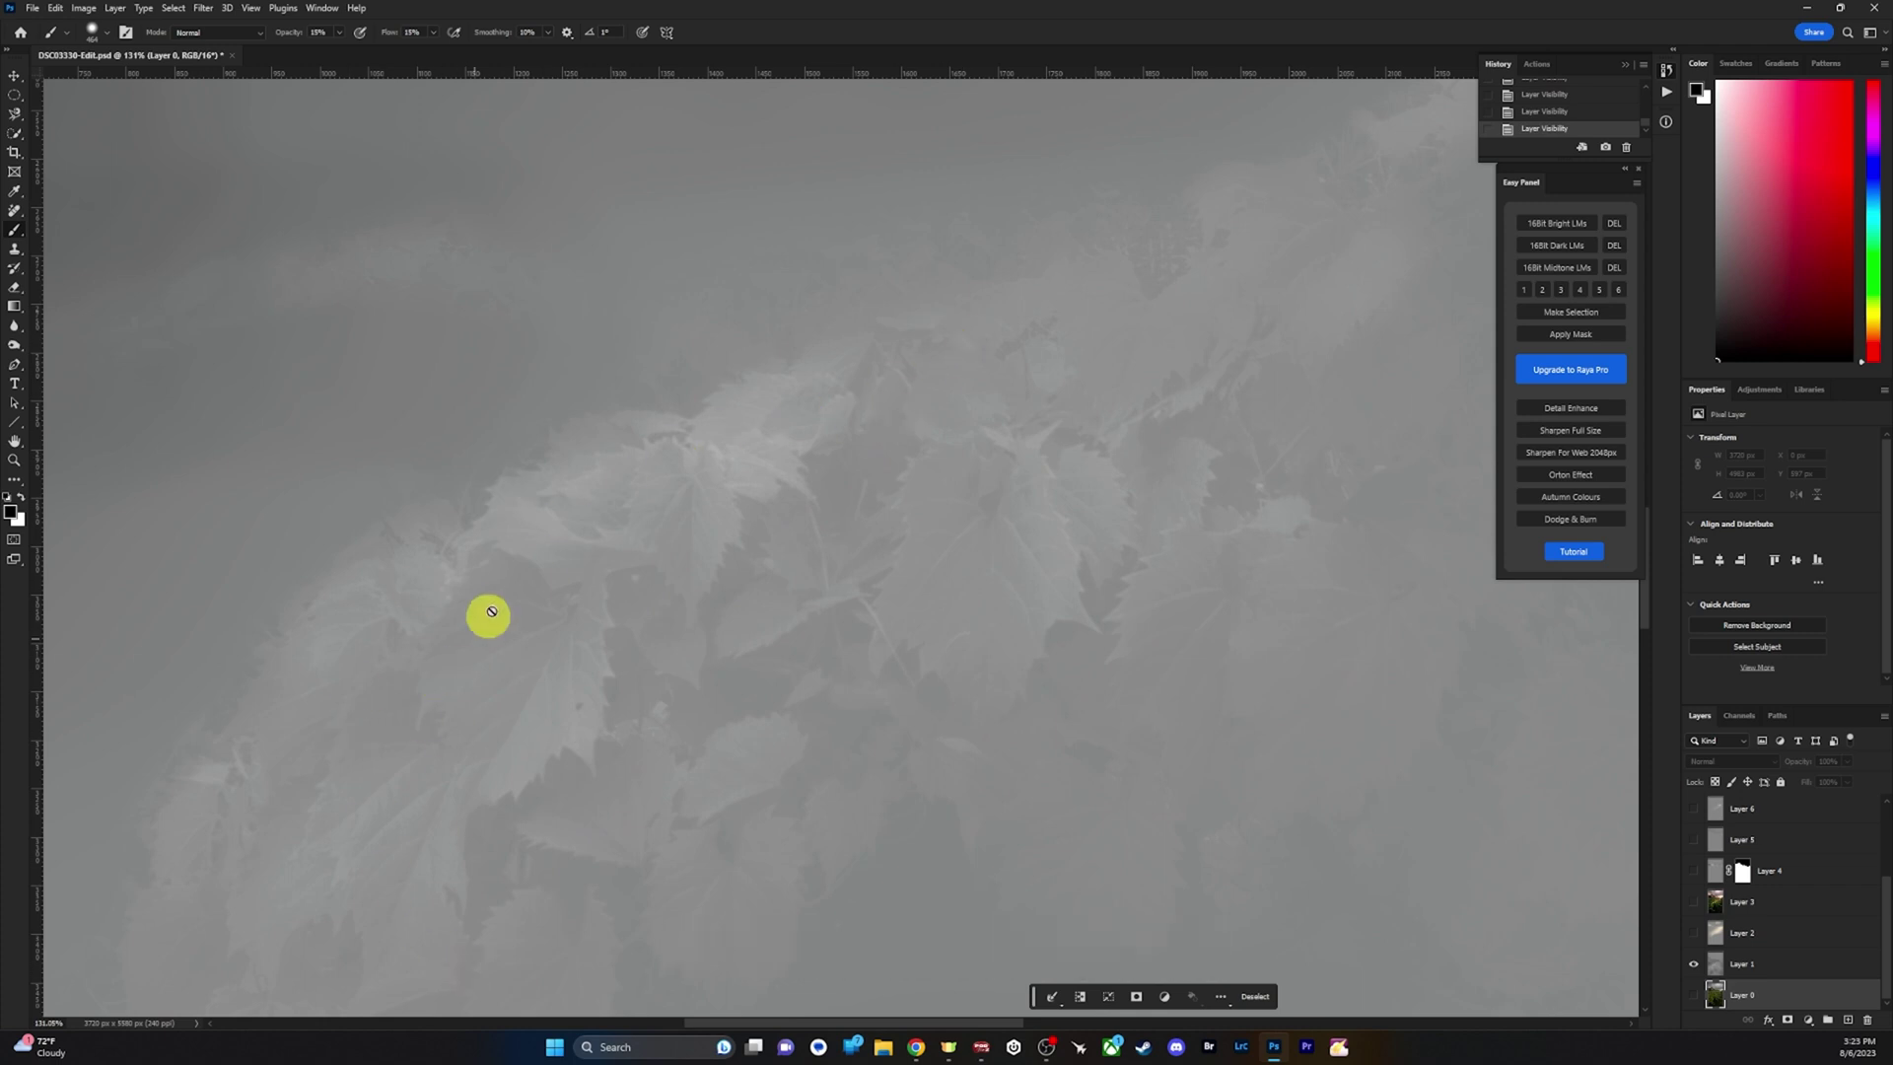
pyautogui.moveTo(967, 329); pyautogui.dragTo(593, 669)
pyautogui.moveTo(1191, 477)
pyautogui.mouseDown()
pyautogui.moveTo(937, 731)
pyautogui.moveTo(1178, 511)
pyautogui.mouseUp()
pyautogui.press('z')
pyautogui.moveTo(952, 661); pyautogui.dragTo(849, 765)
pyautogui.moveTo(656, 458); pyautogui.dragTo(819, 775)
# Examine the Layer 1 strokes across the vines, the meadow bands and the red rocks at several magnifications.
pyautogui.press('z')
pyautogui.moveTo(742, 471); pyautogui.dragTo(842, 521)
pyautogui.moveTo(651, 402); pyautogui.dragTo(777, 727)
pyautogui.moveTo(540, 427); pyautogui.dragTo(718, 607)
pyautogui.press('z')
pyautogui.moveTo(765, 532); pyautogui.dragTo(720, 547)
pyautogui.moveTo(942, 803); pyautogui.dragTo(786, 591)
pyautogui.press('z')
pyautogui.moveTo(678, 537)
pyautogui.mouseDown()
pyautogui.moveTo(778, 600)
pyautogui.moveTo(714, 617)
pyautogui.mouseUp()
pyautogui.moveTo(790, 735); pyautogui.dragTo(712, 437)
pyautogui.press('z')
pyautogui.moveTo(843, 634); pyautogui.dragTo(770, 656)
pyautogui.moveTo(883, 743); pyautogui.dragTo(723, 356)
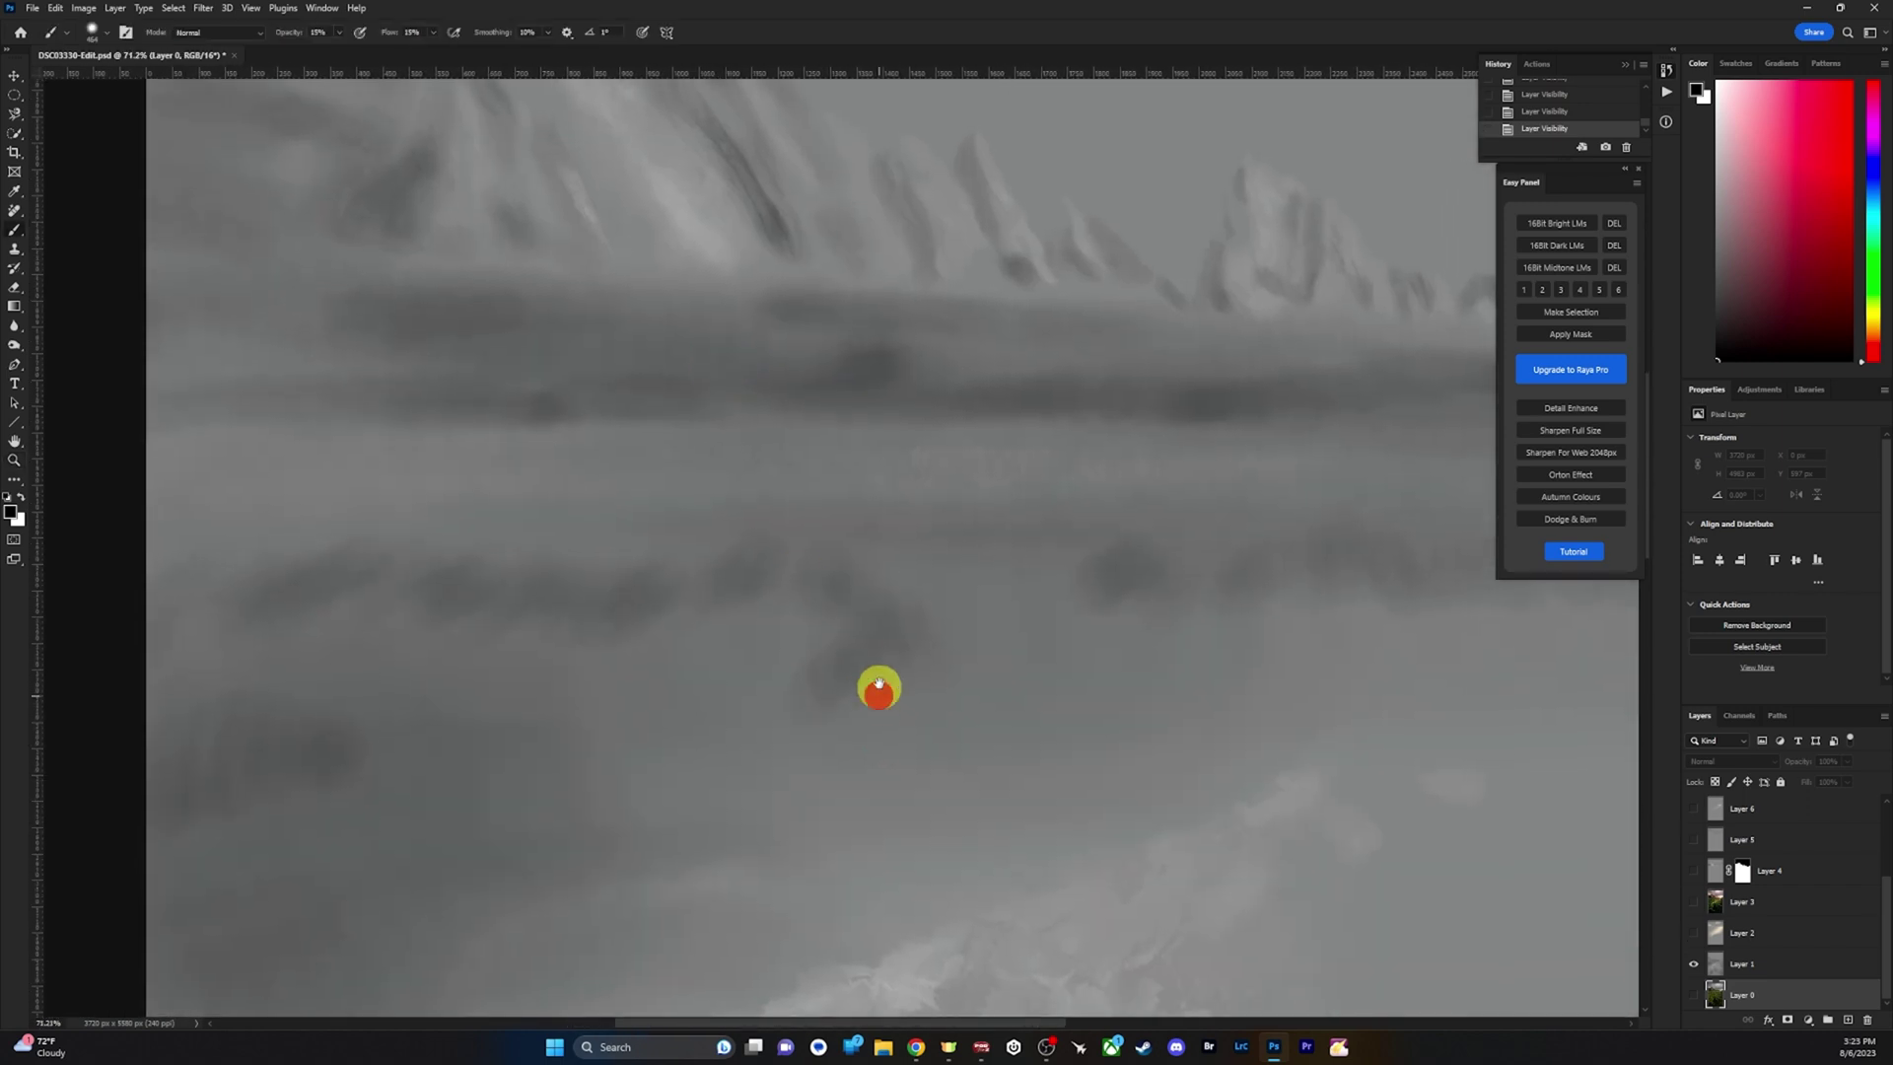
# Examine the remaining Layer 1 strokes, show Layer 0 again, and view the whole photo with the selection lines on.
pyautogui.moveTo(879, 698); pyautogui.dragTo(667, 168)
pyautogui.moveTo(941, 512); pyautogui.dragTo(676, 313)
pyautogui.moveTo(1059, 552); pyautogui.dragTo(778, 597)
pyautogui.moveTo(997, 440); pyautogui.dragTo(826, 765)
pyautogui.moveTo(690, 324); pyautogui.dragTo(1076, 331)
pyautogui.moveTo(608, 661); pyautogui.dragTo(1066, 456)
pyautogui.moveTo(697, 671); pyautogui.dragTo(820, 600)
pyautogui.moveTo(1003, 760); pyautogui.dragTo(841, 643)
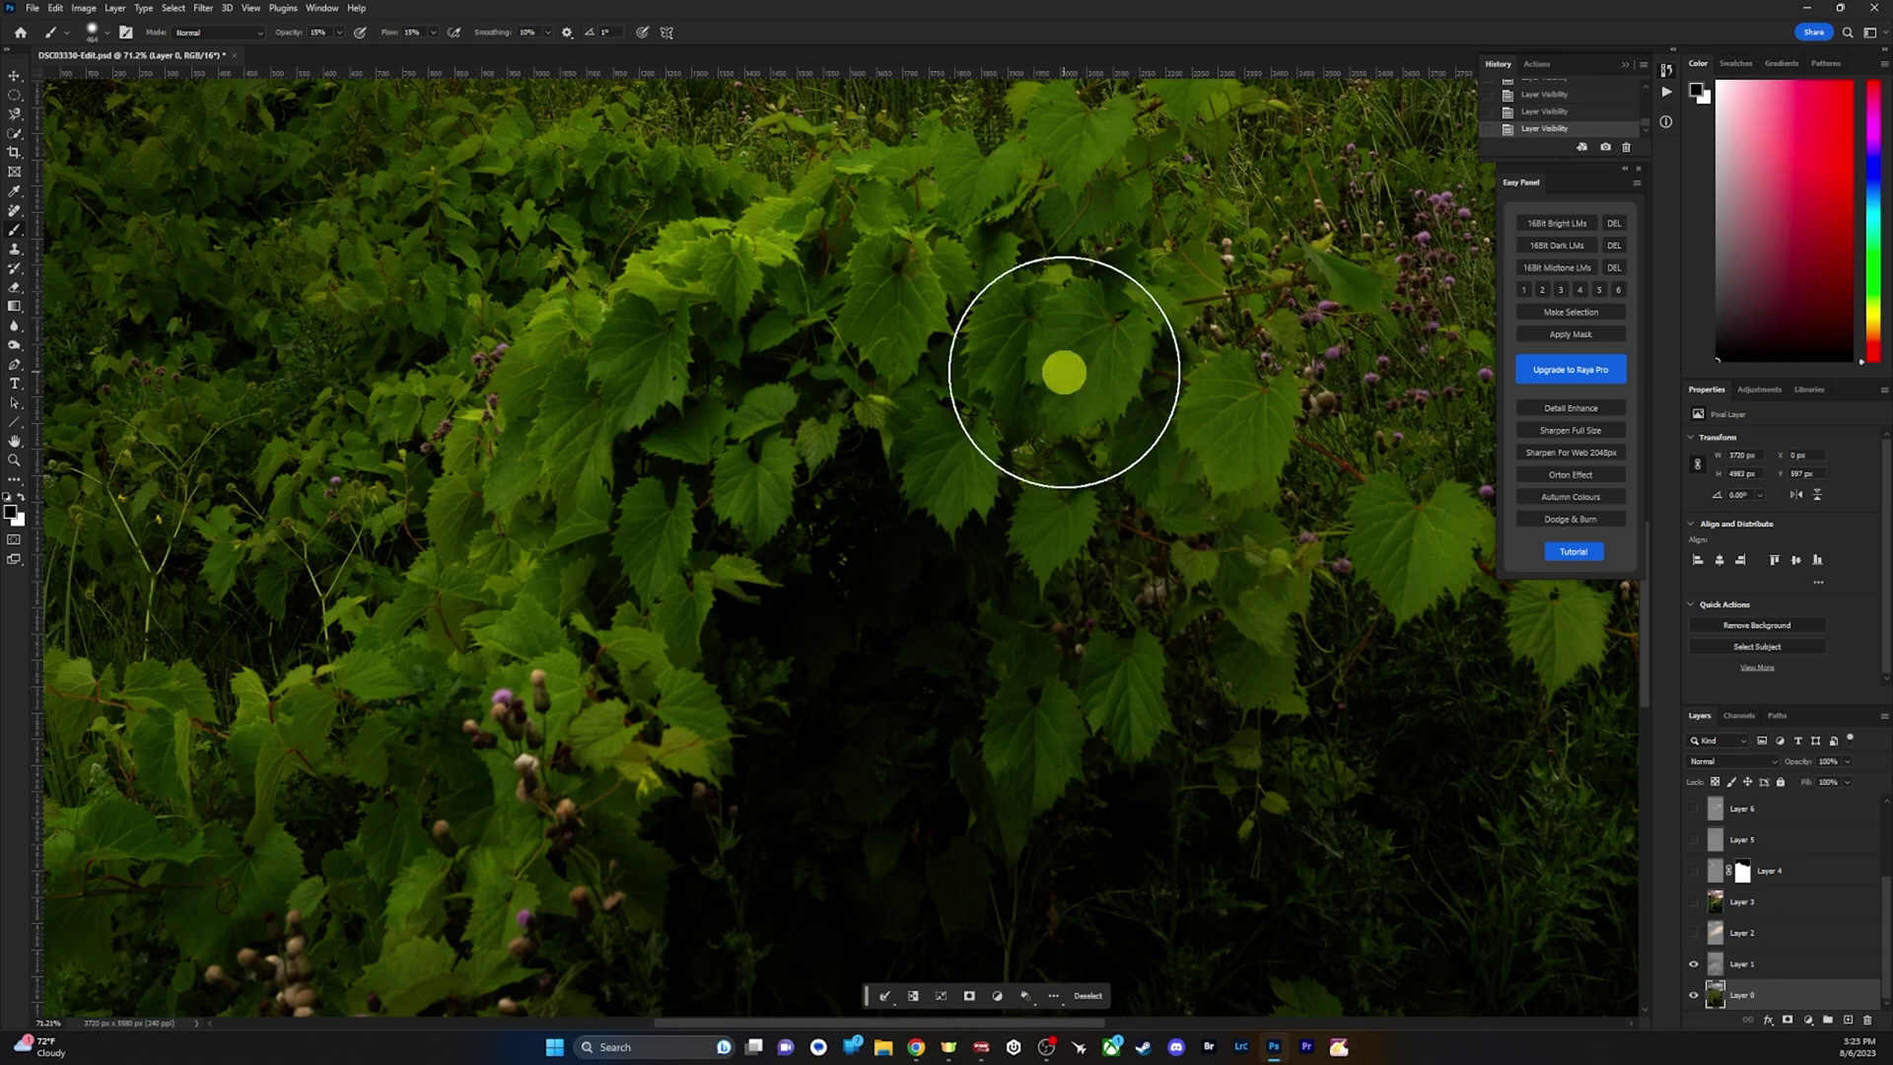
pyautogui.moveTo(1043, 396); pyautogui.dragTo(936, 607)
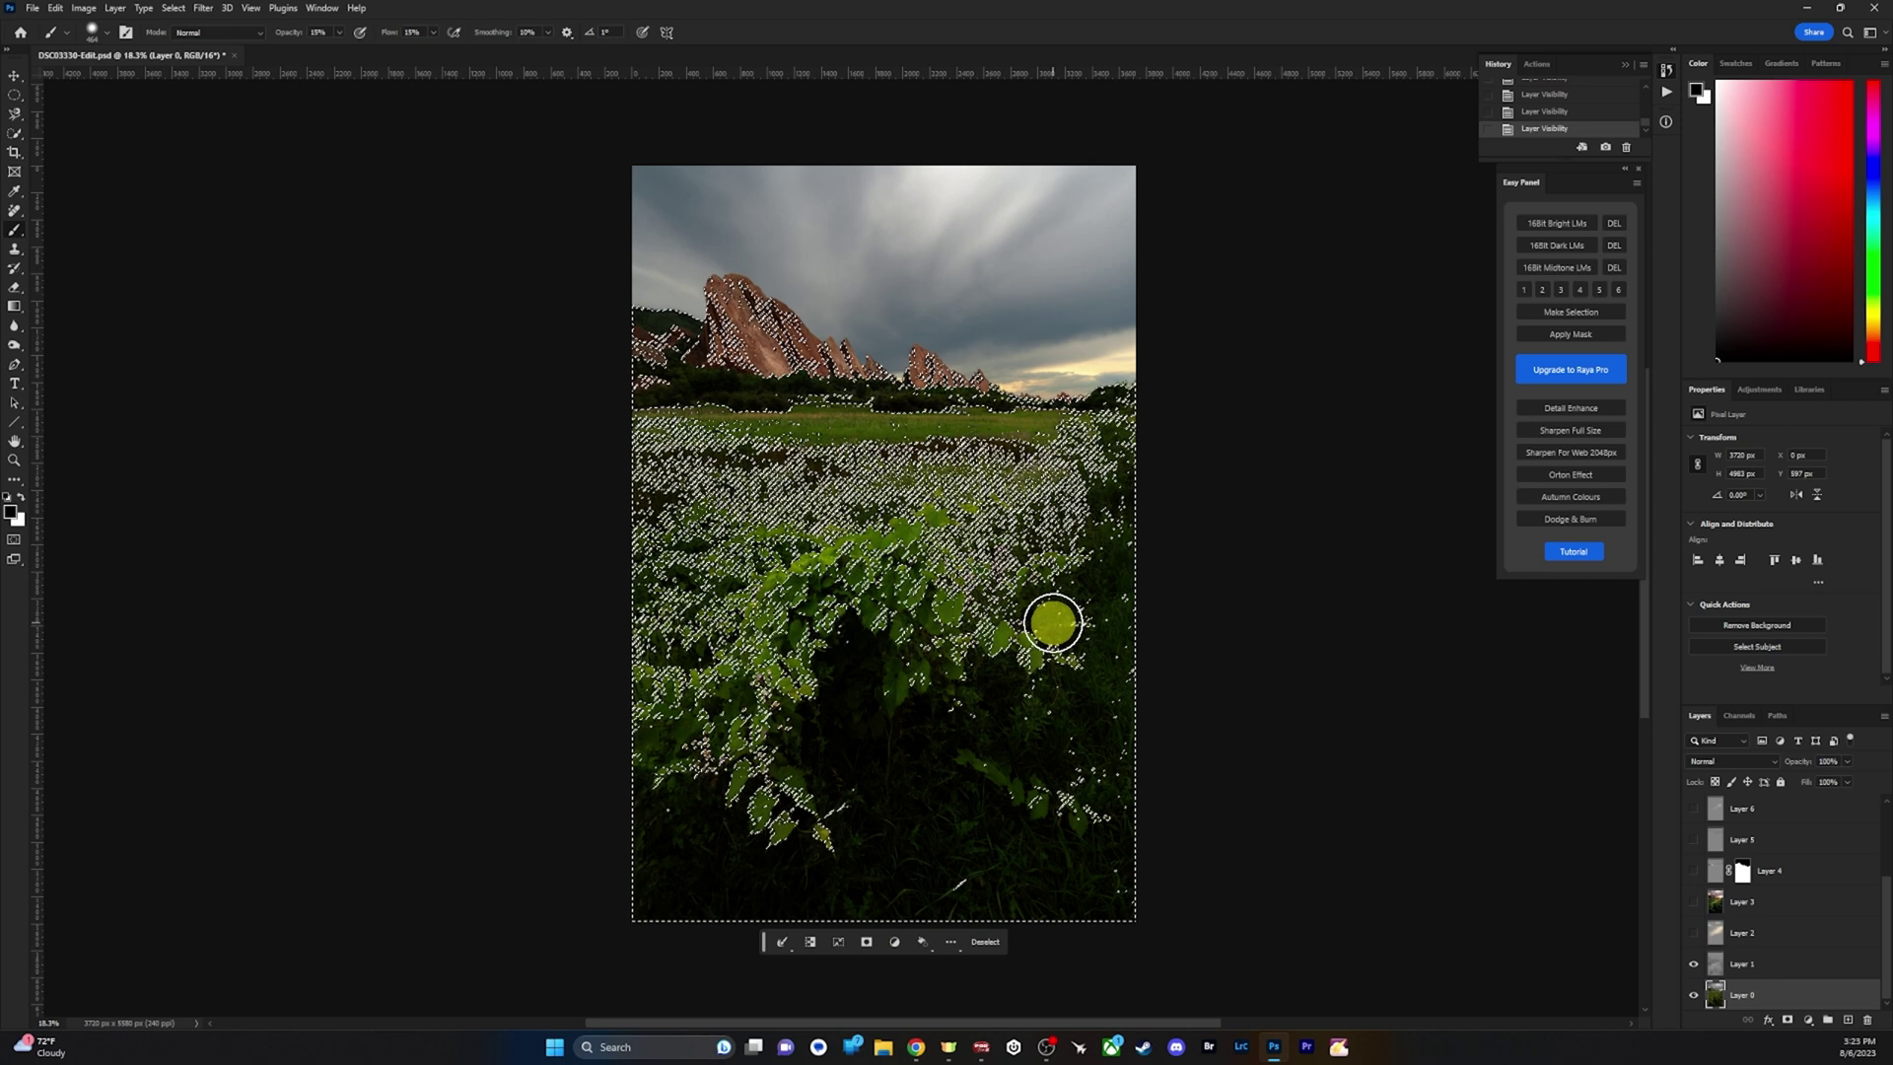
# Deselect the active luminosity selection over the photo.
pyautogui.hotkey('ctrl', 'd')
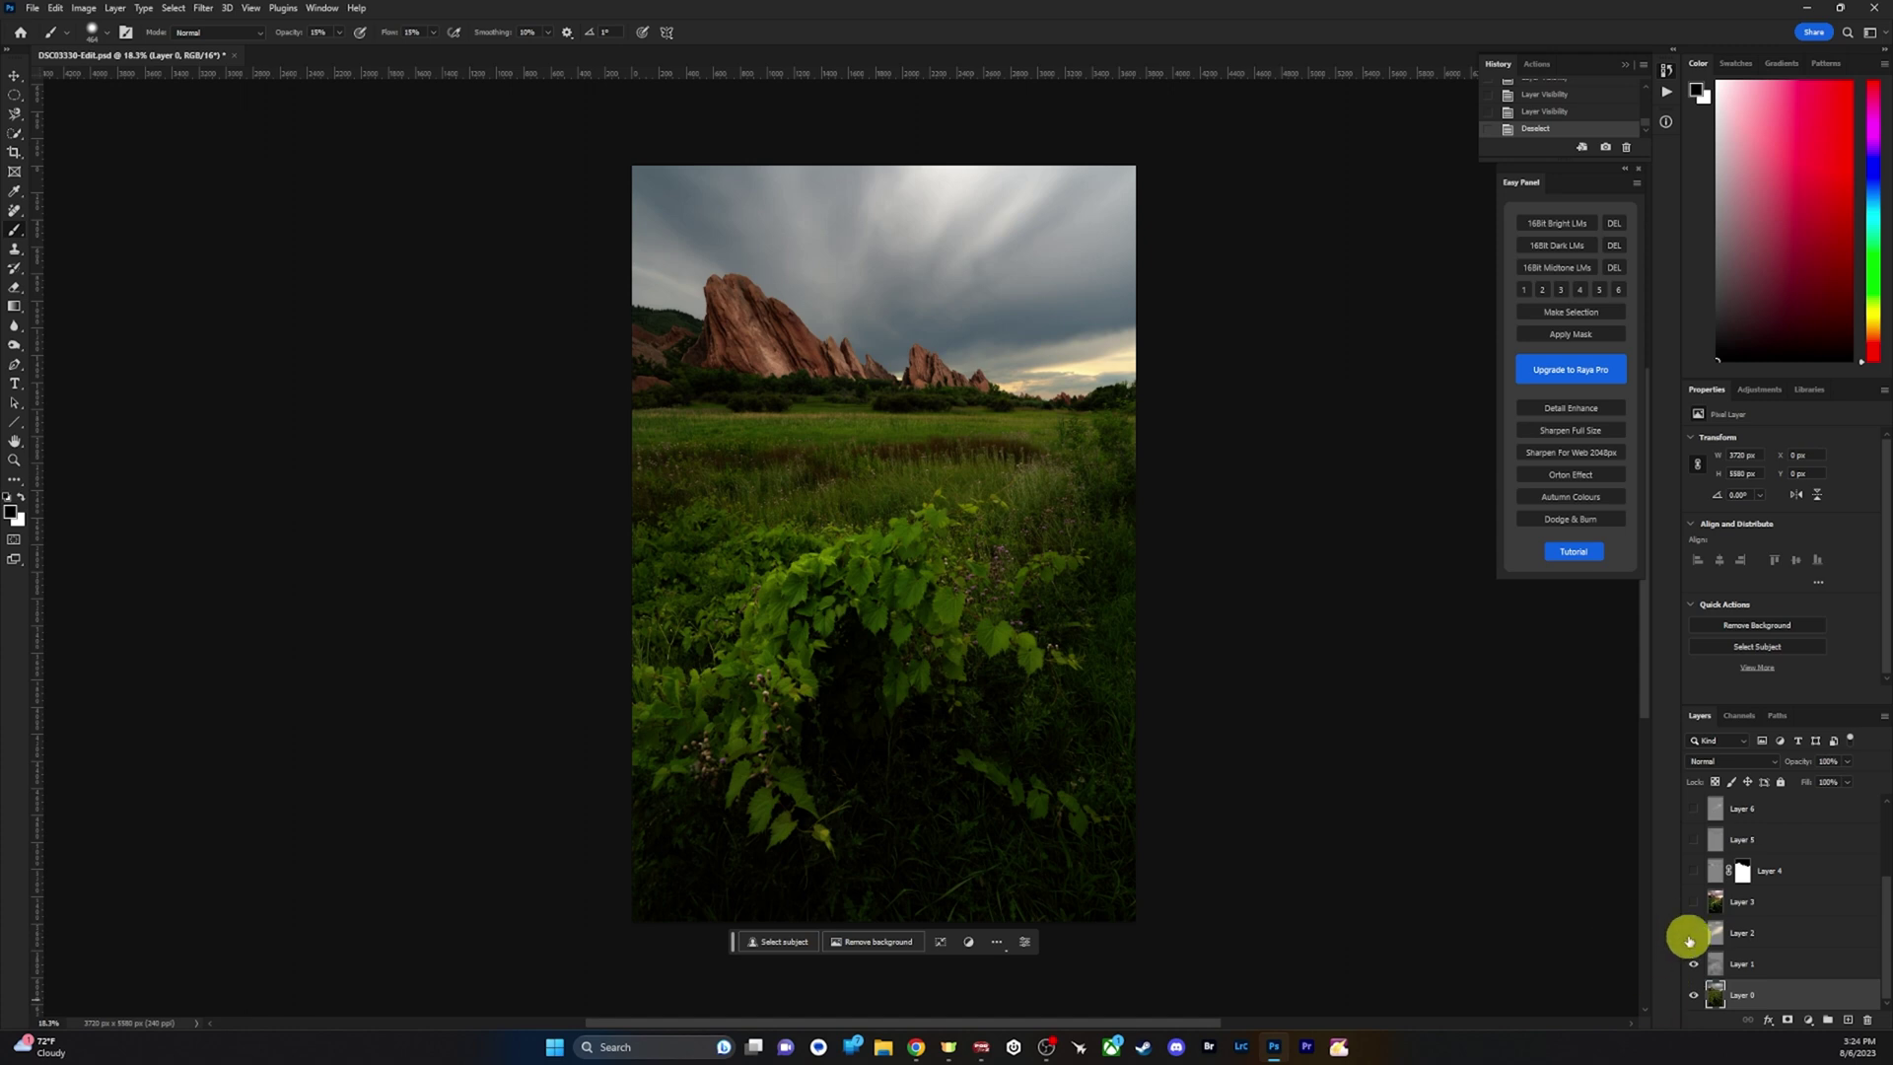
# Create a new layer above Layer 1 with its blending mode set to Overlay.
pyautogui.click(1757, 974)
pyautogui.click(115, 8)
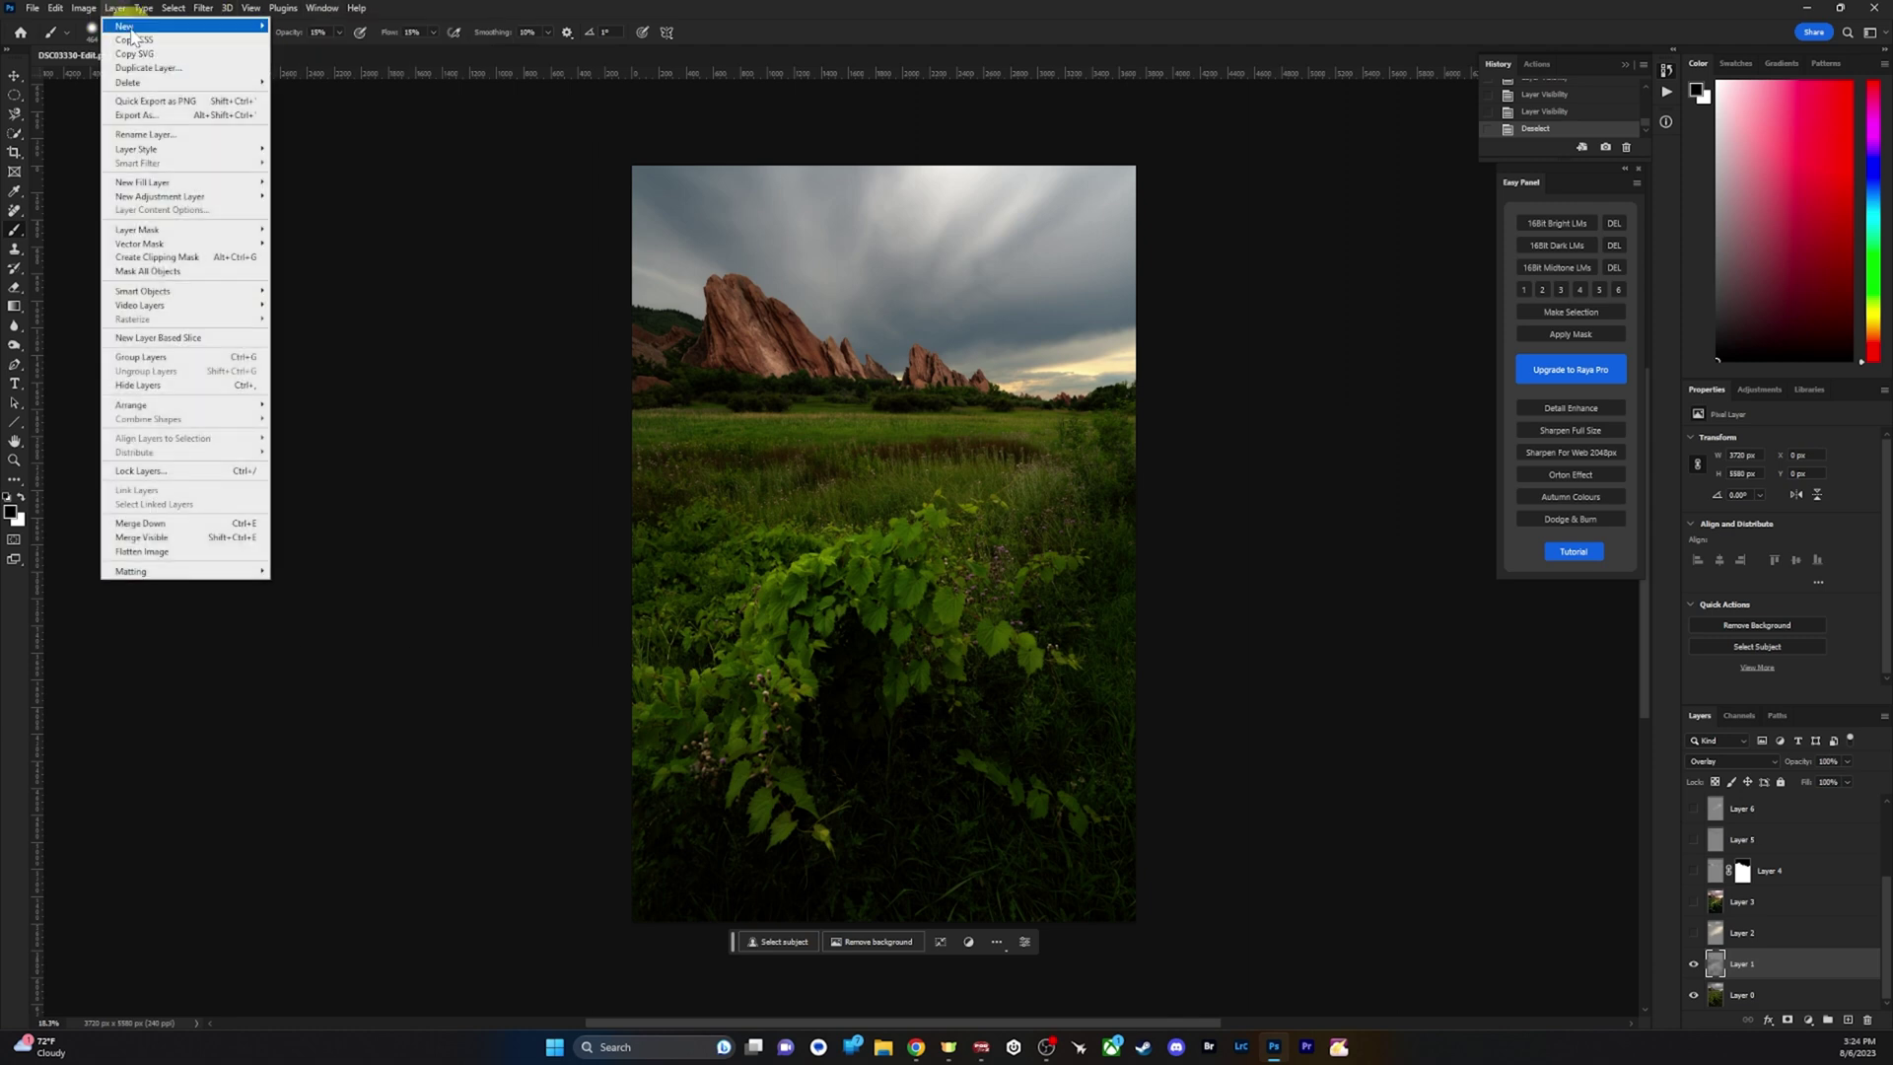
pyautogui.moveTo(132, 28)
pyautogui.click(281, 26)
pyautogui.click(1237, 405)
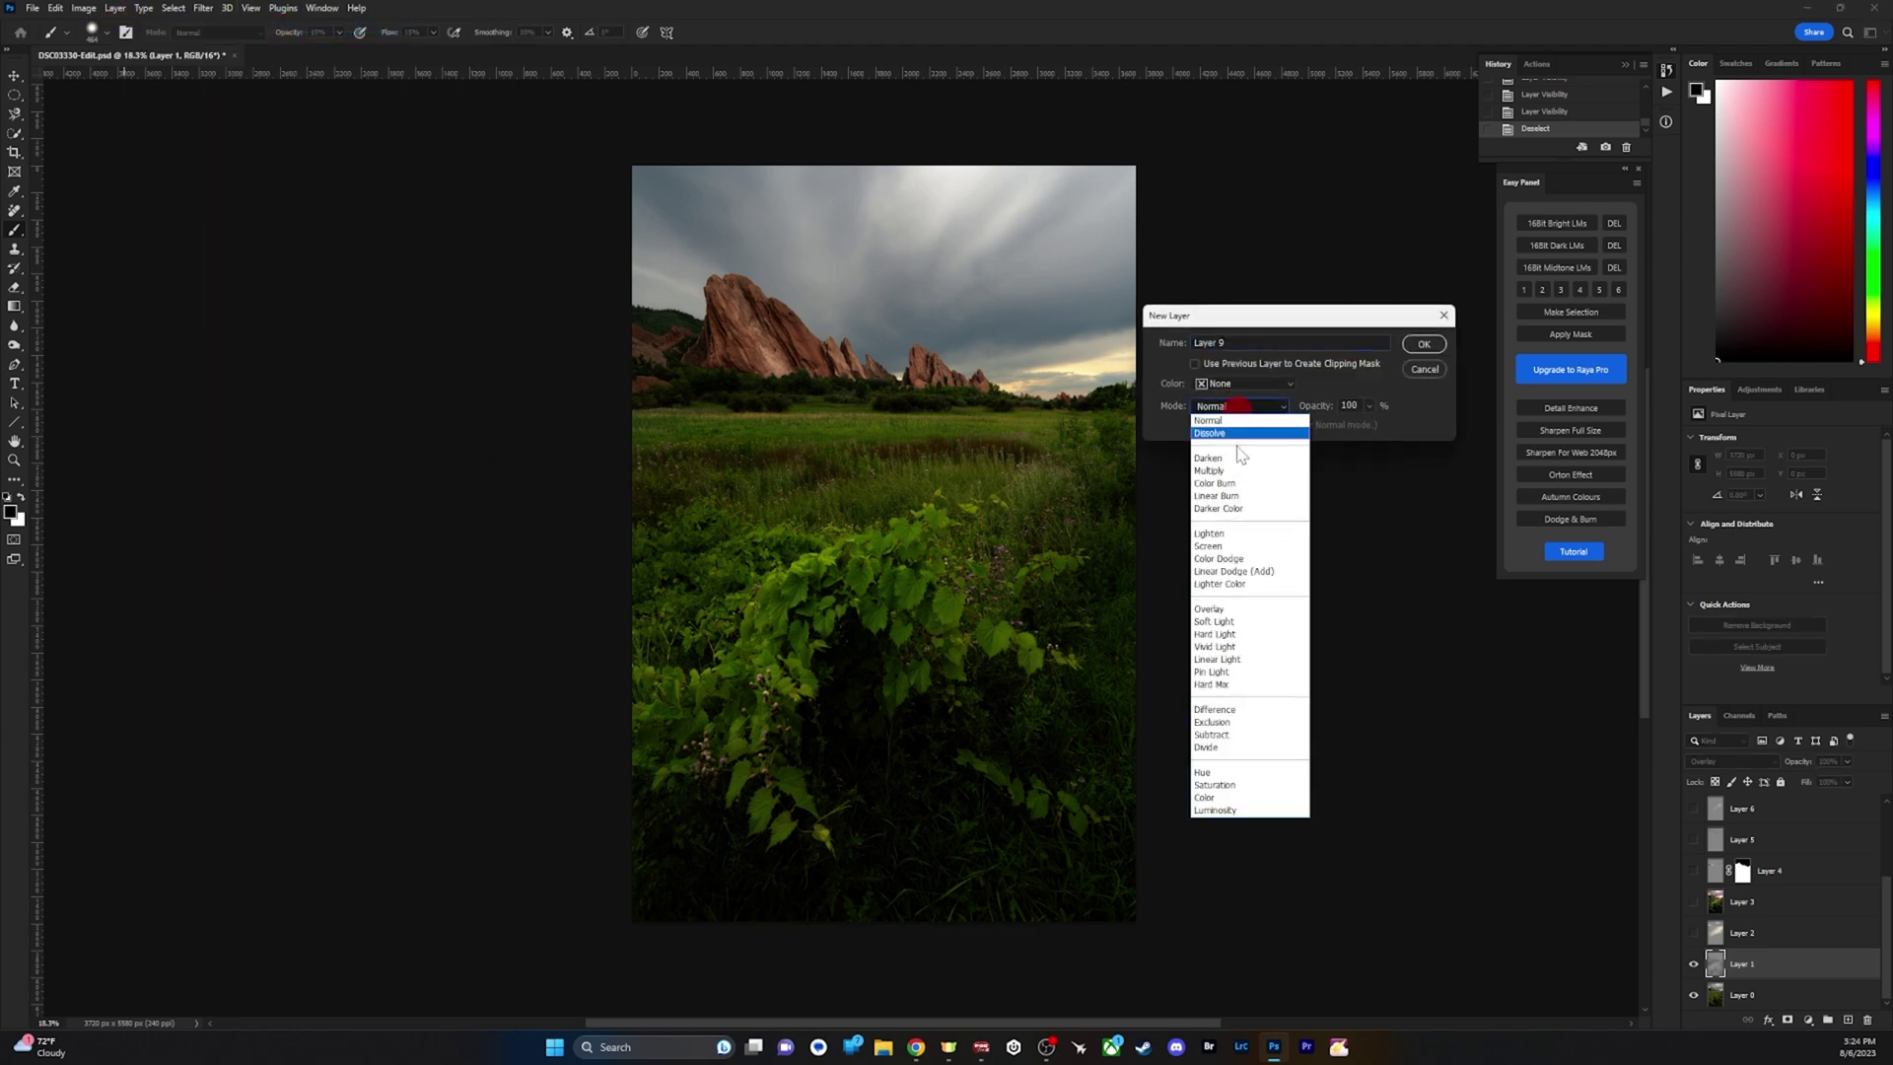
pyautogui.click(1215, 609)
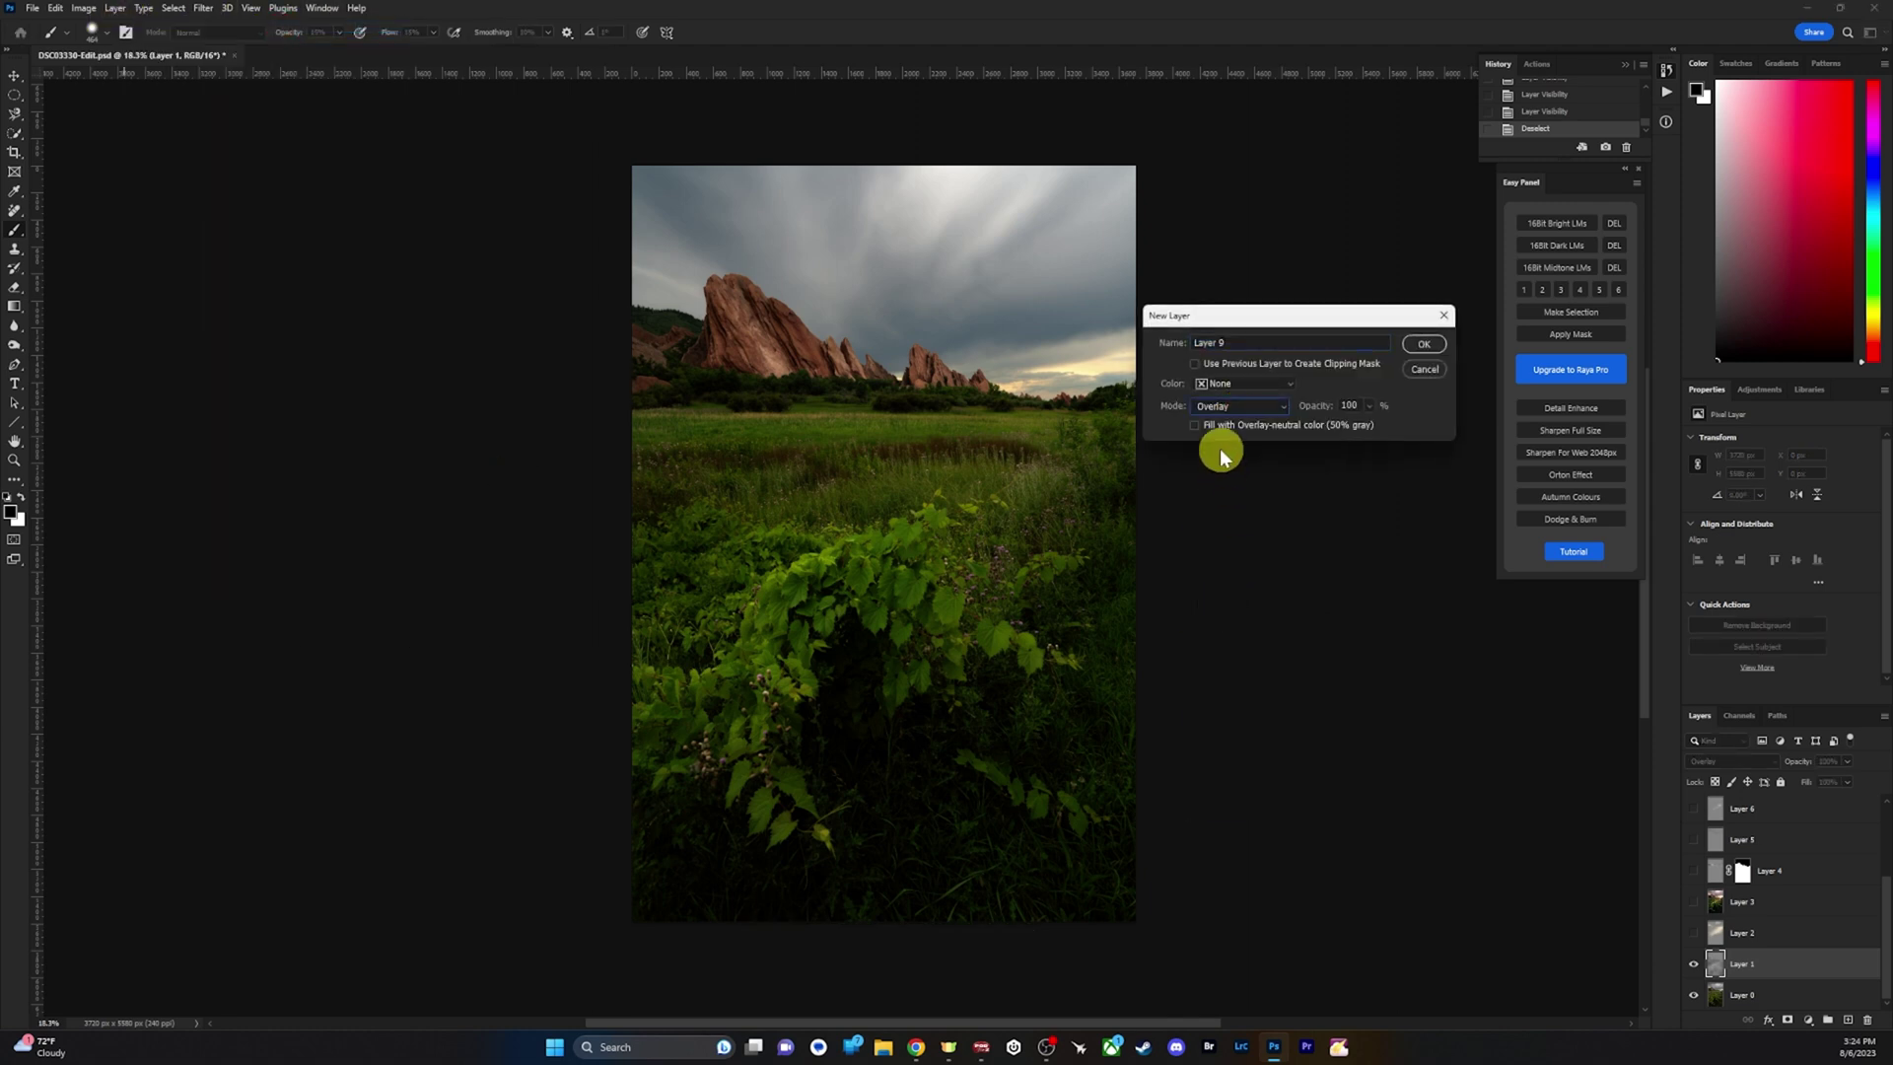
pyautogui.click(1420, 343)
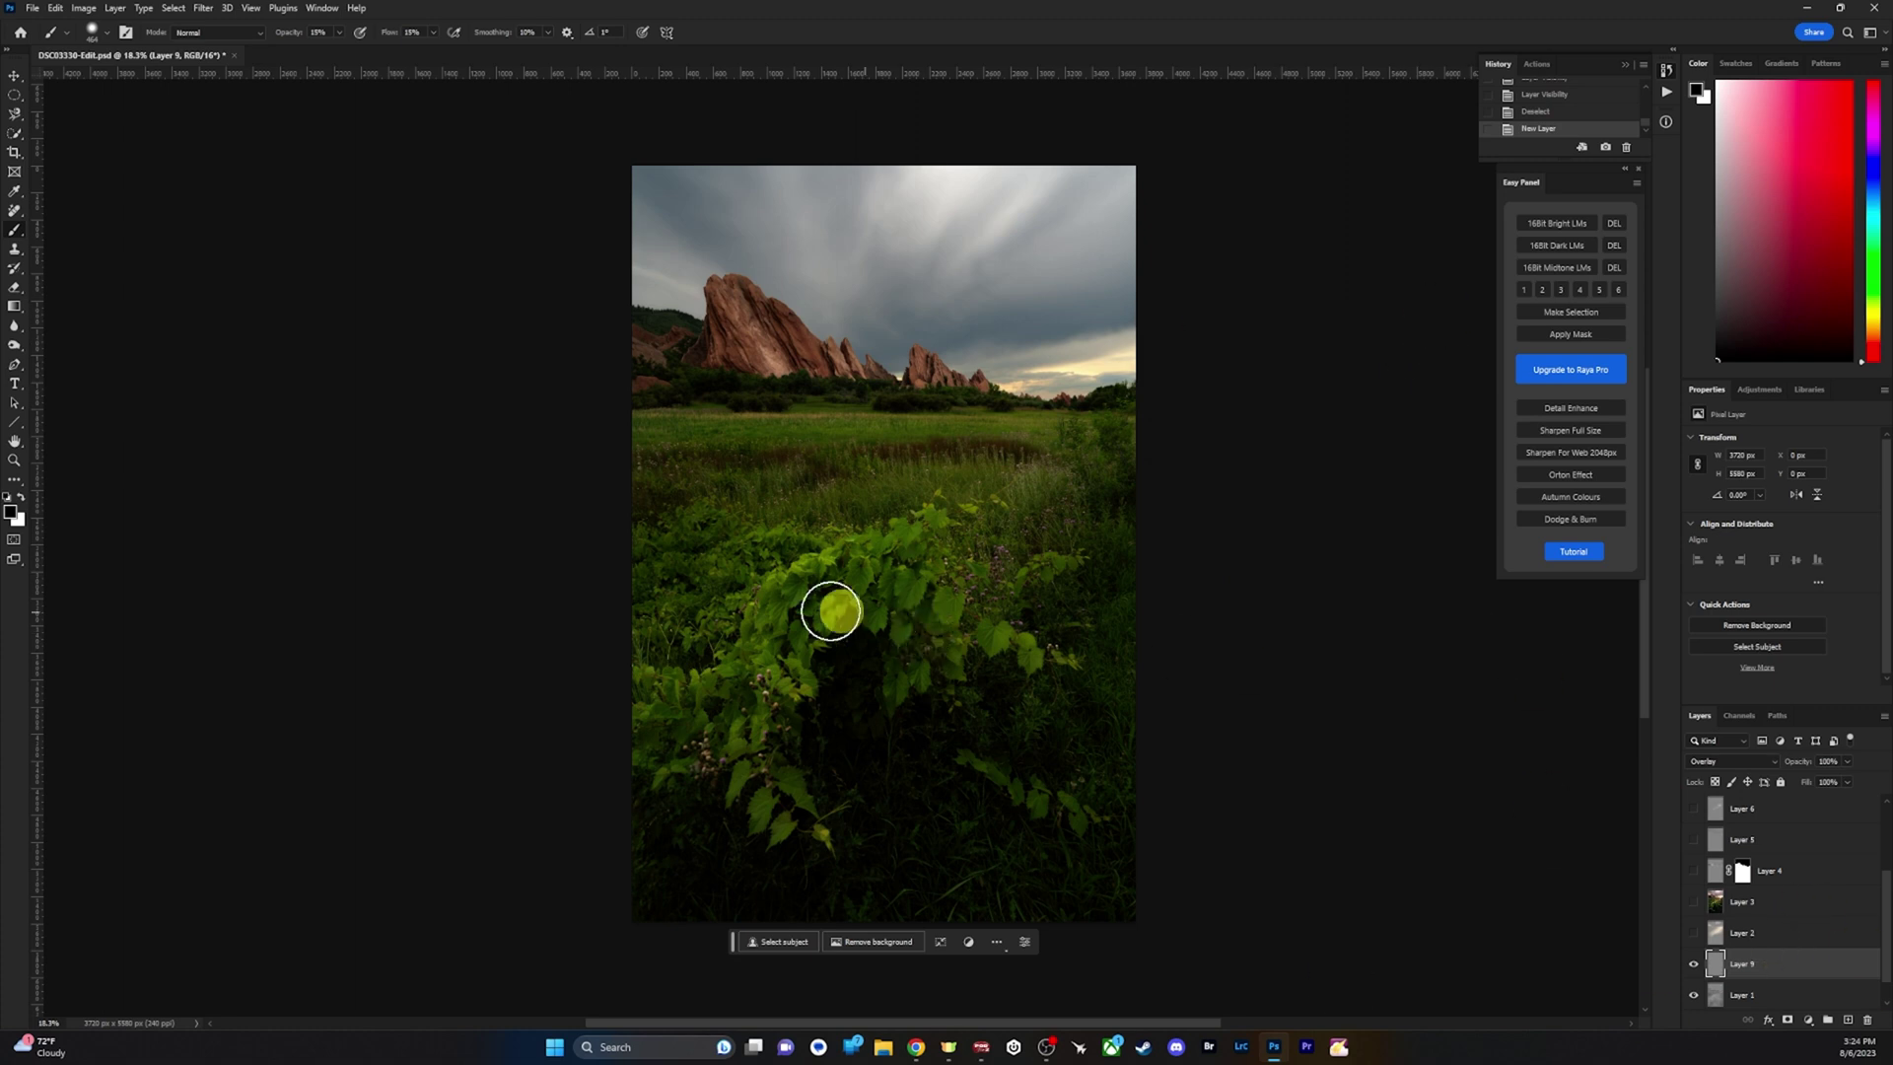
# Sample a warm cream foreground colour from the bright sky by the horizon with the Eyedropper, check it in the Color Picker, and switch to the Brush.
pyautogui.click(21, 499)
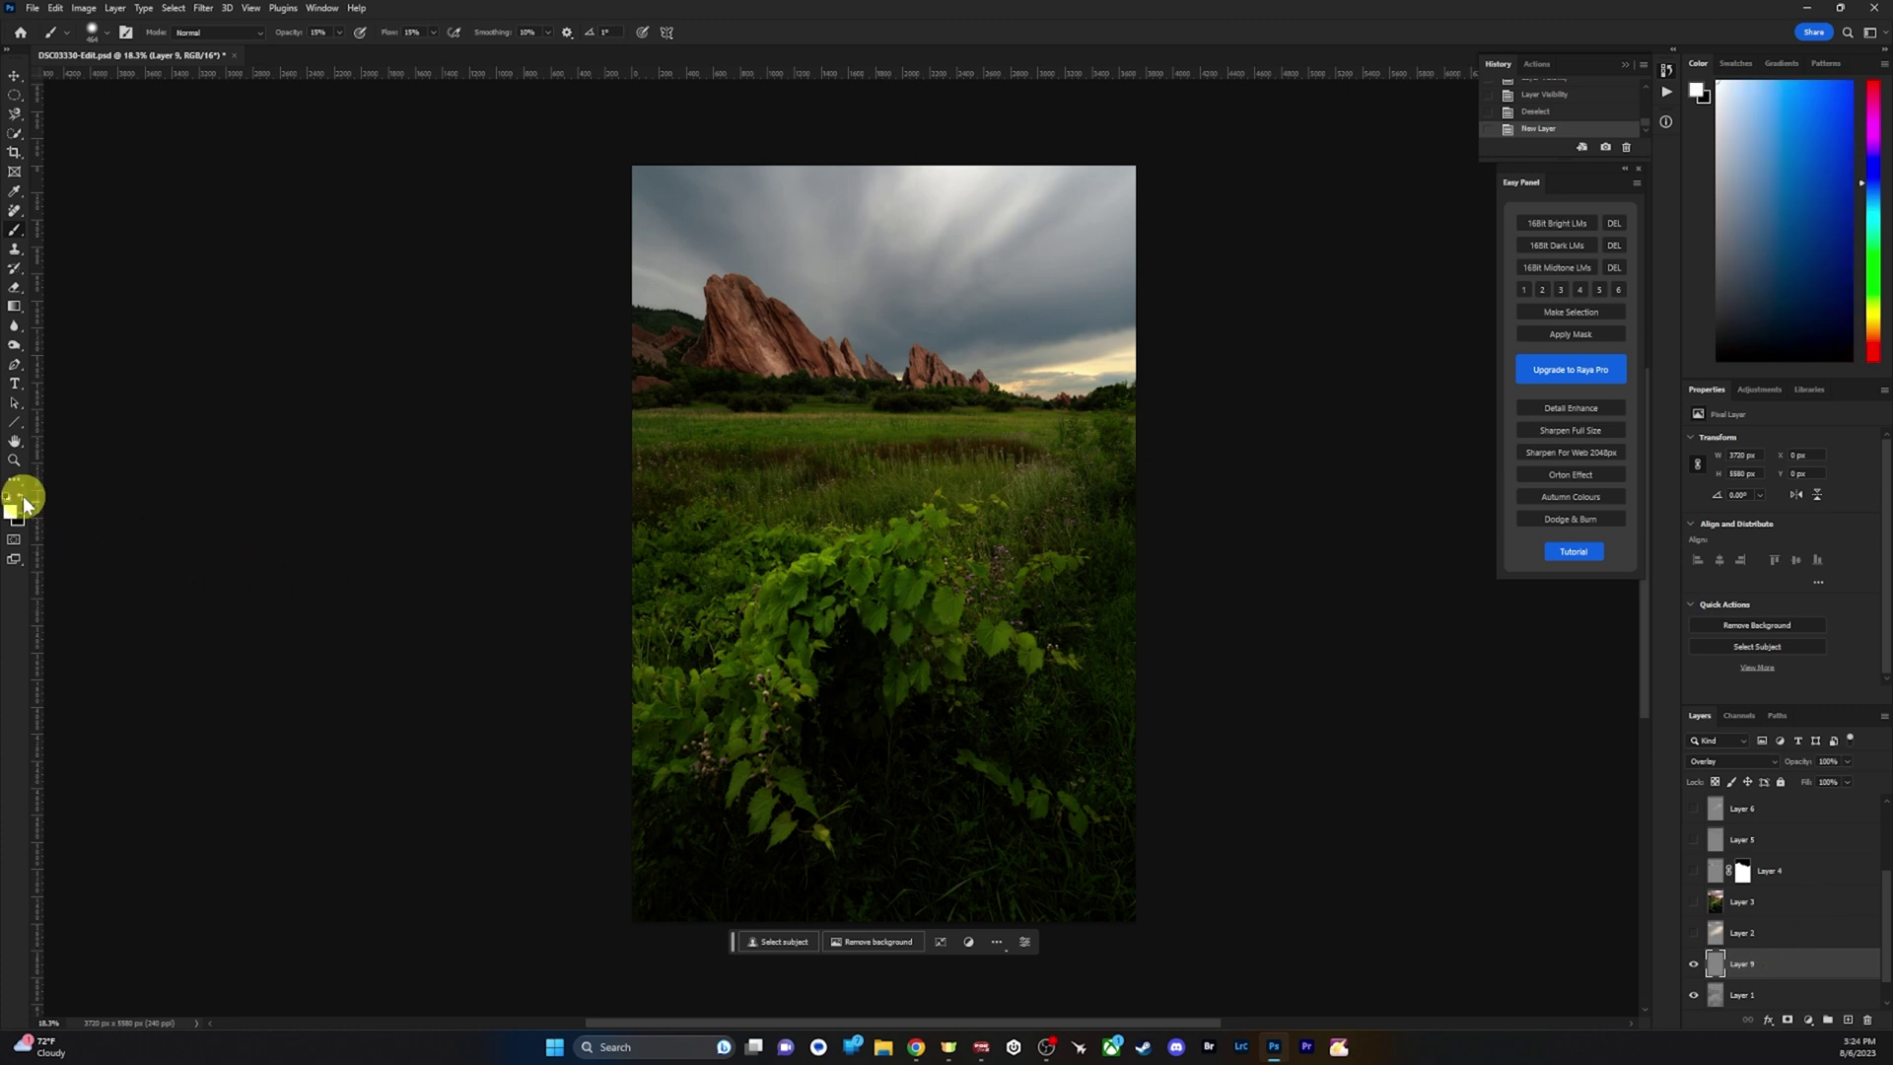
pyautogui.click(13, 196)
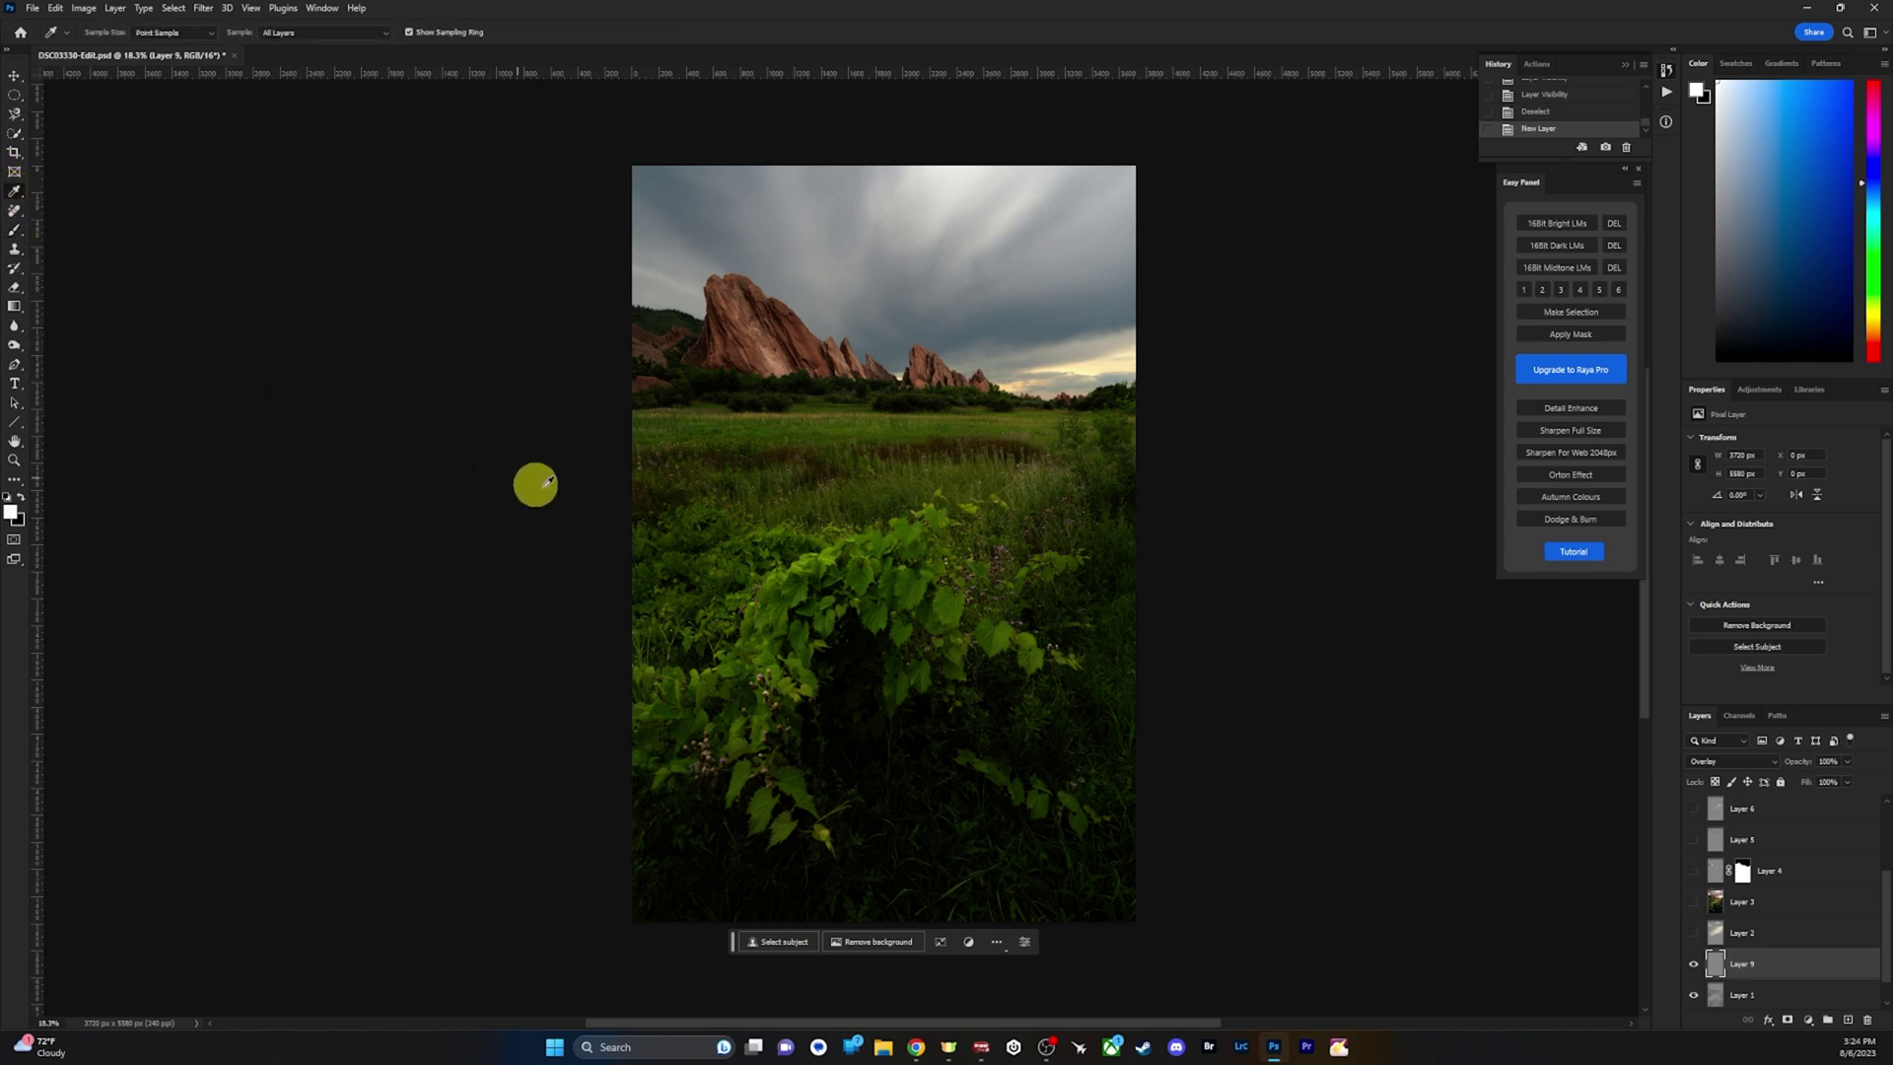
pyautogui.click(1094, 364)
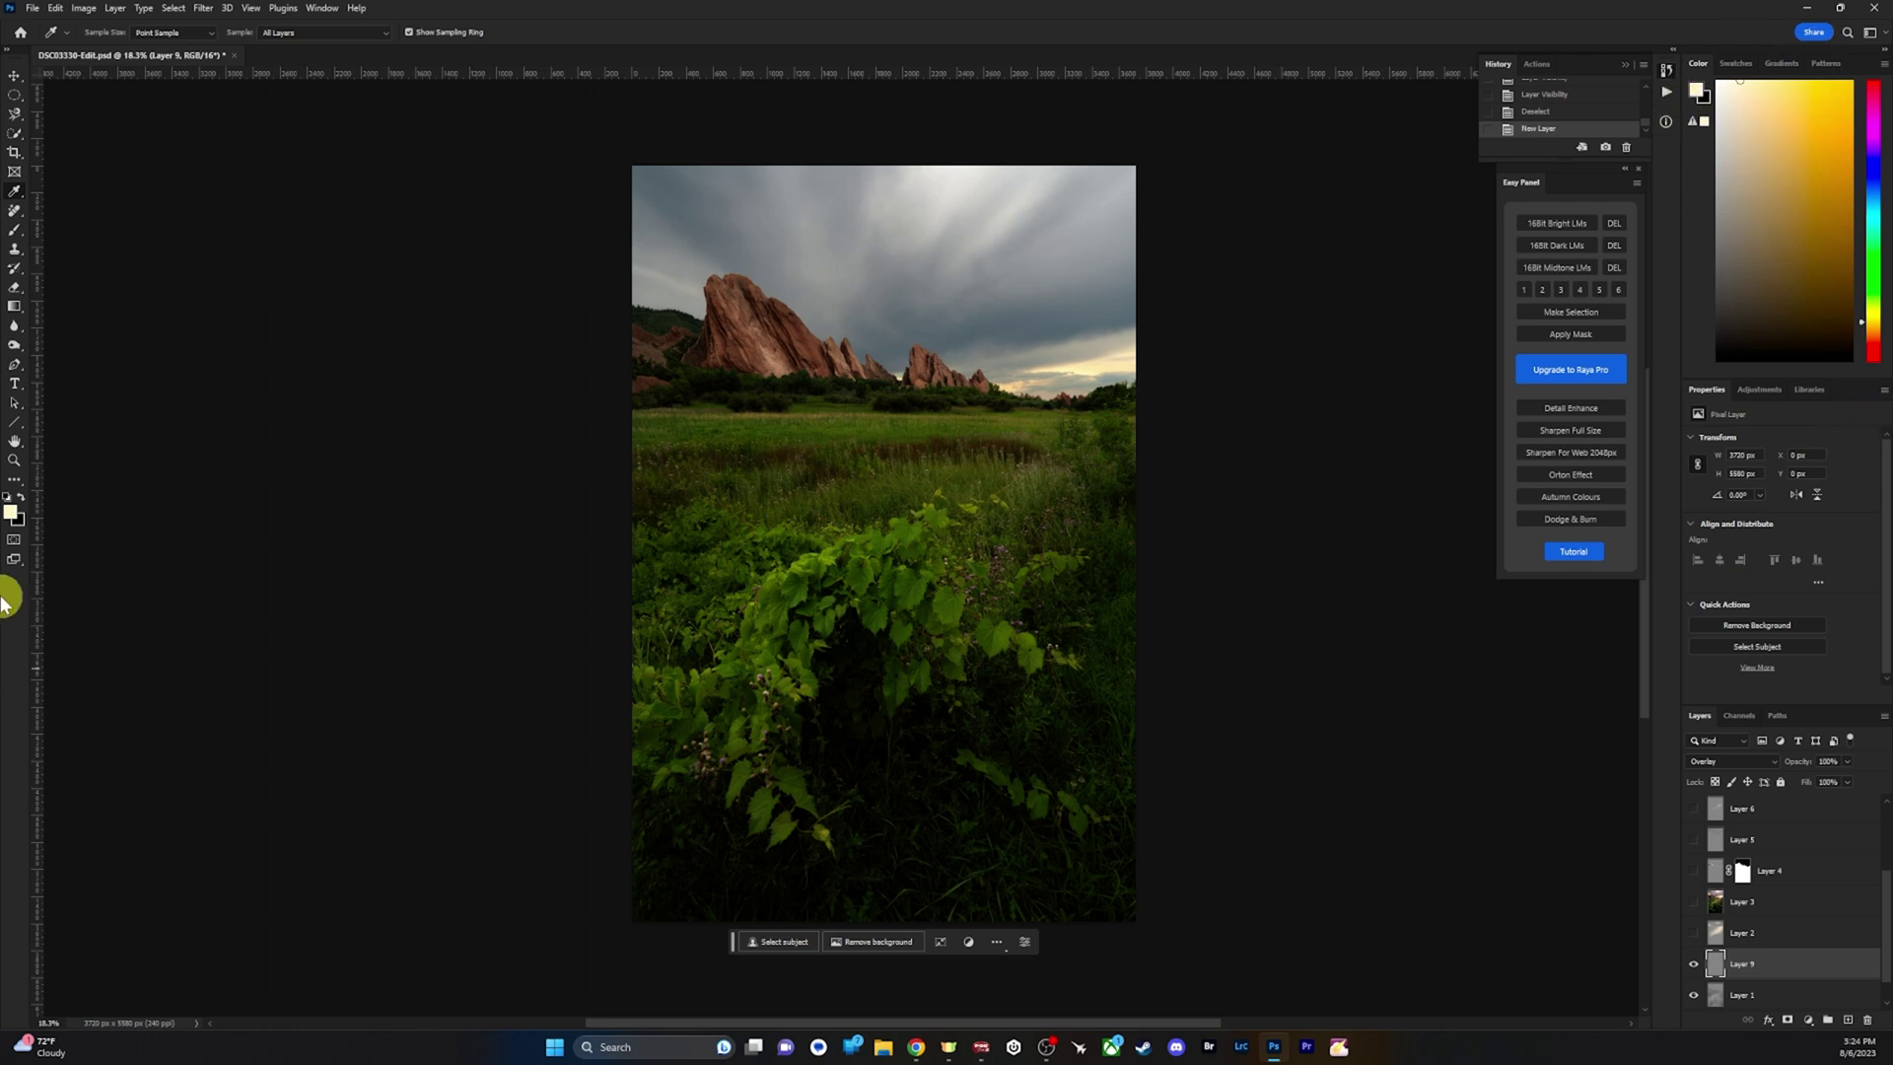
pyautogui.click(10, 513)
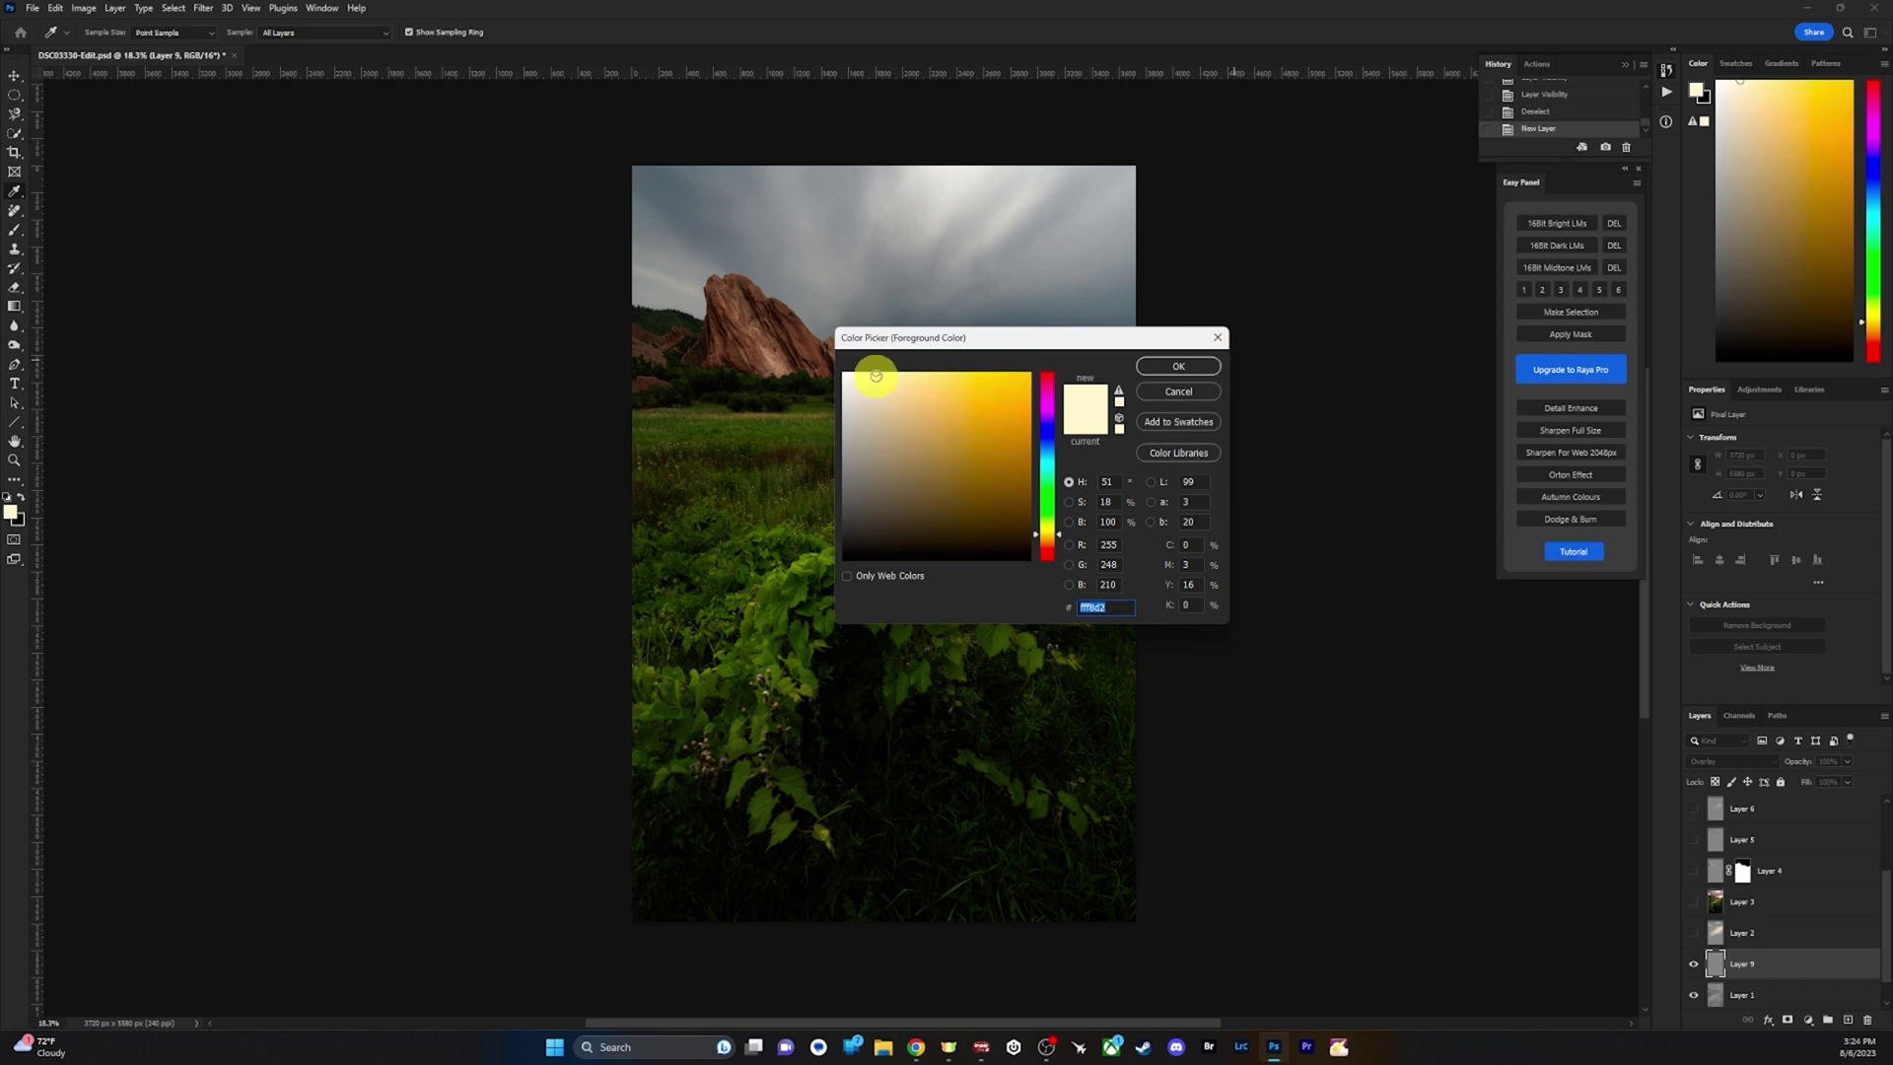
pyautogui.click(1222, 343)
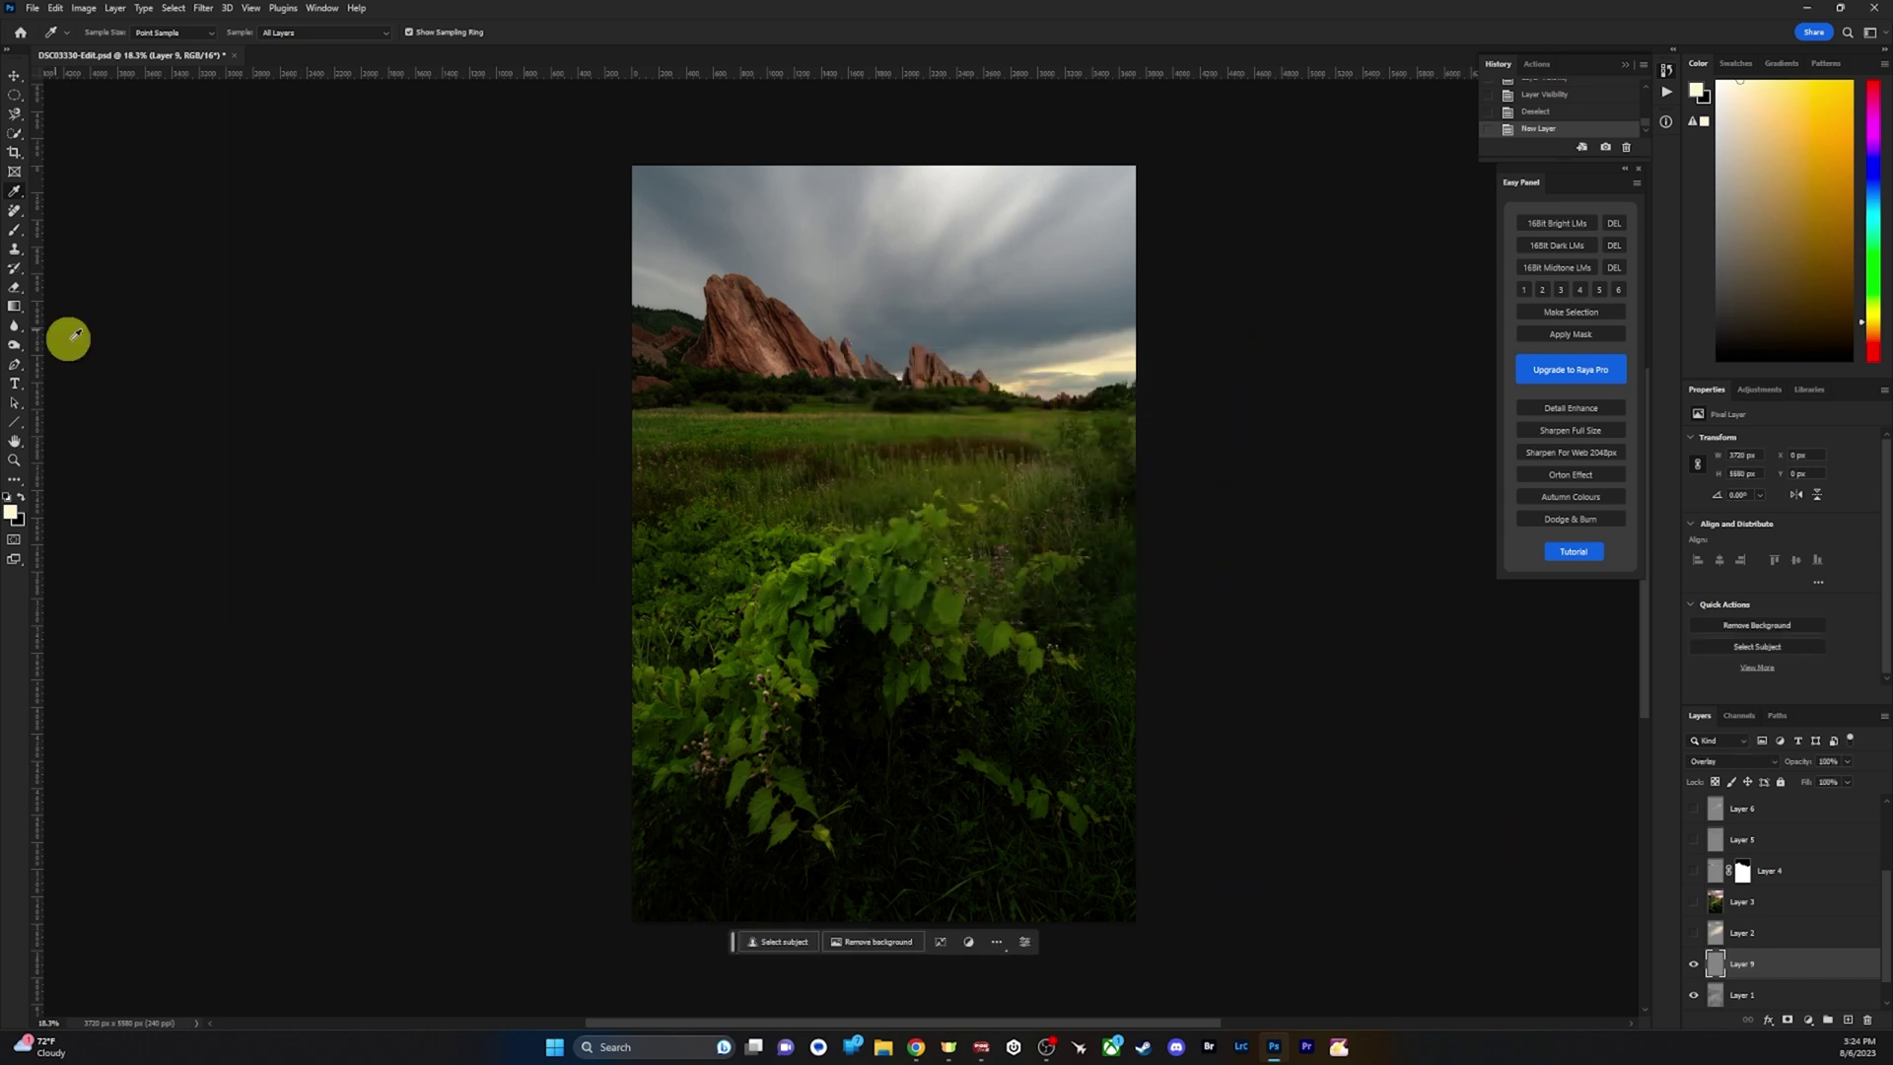
pyautogui.click(16, 231)
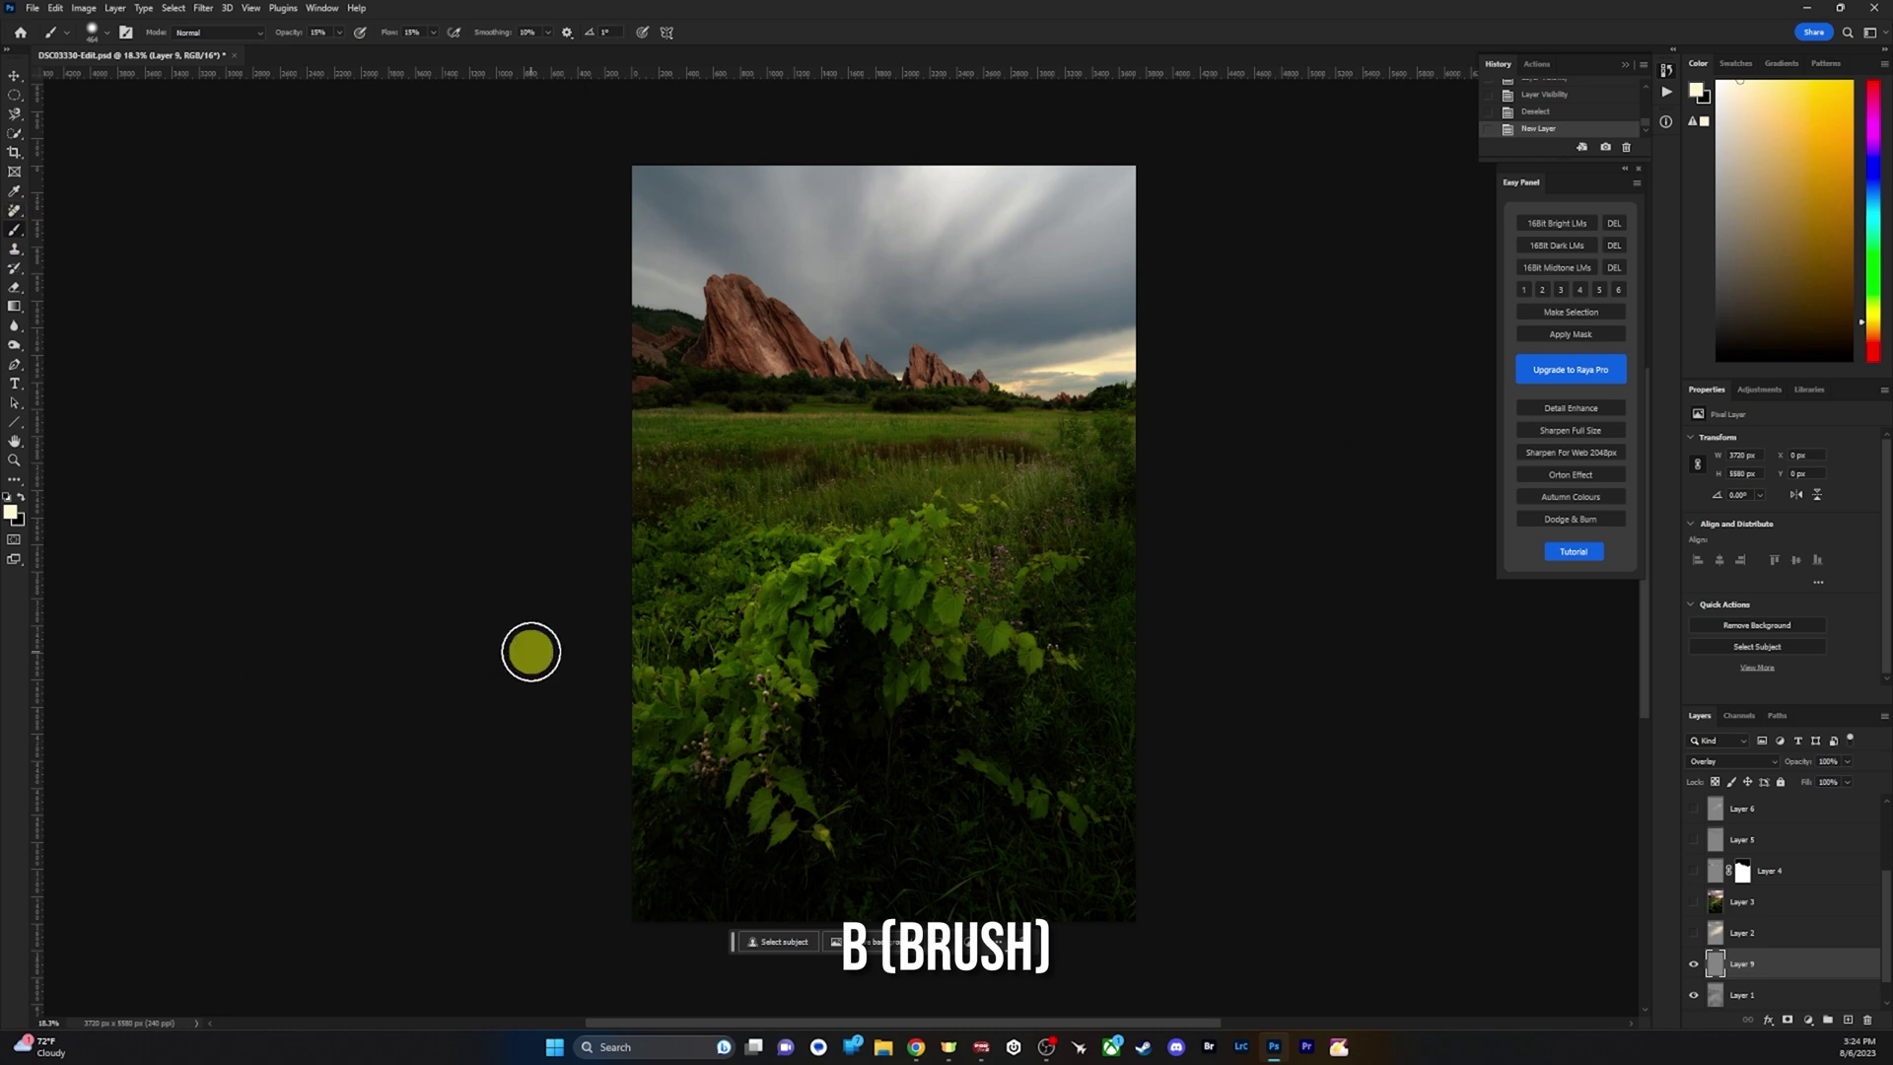
# Enlarge the soft brush to about 1800 px, set its opacity to 50%, and dab cream light onto the bright horizon.
pyautogui.rightClick(759, 470)
pyautogui.moveTo(876, 540)
pyautogui.mouseDown()
pyautogui.moveTo(825, 536)
pyautogui.moveTo(927, 504)
pyautogui.mouseUp()
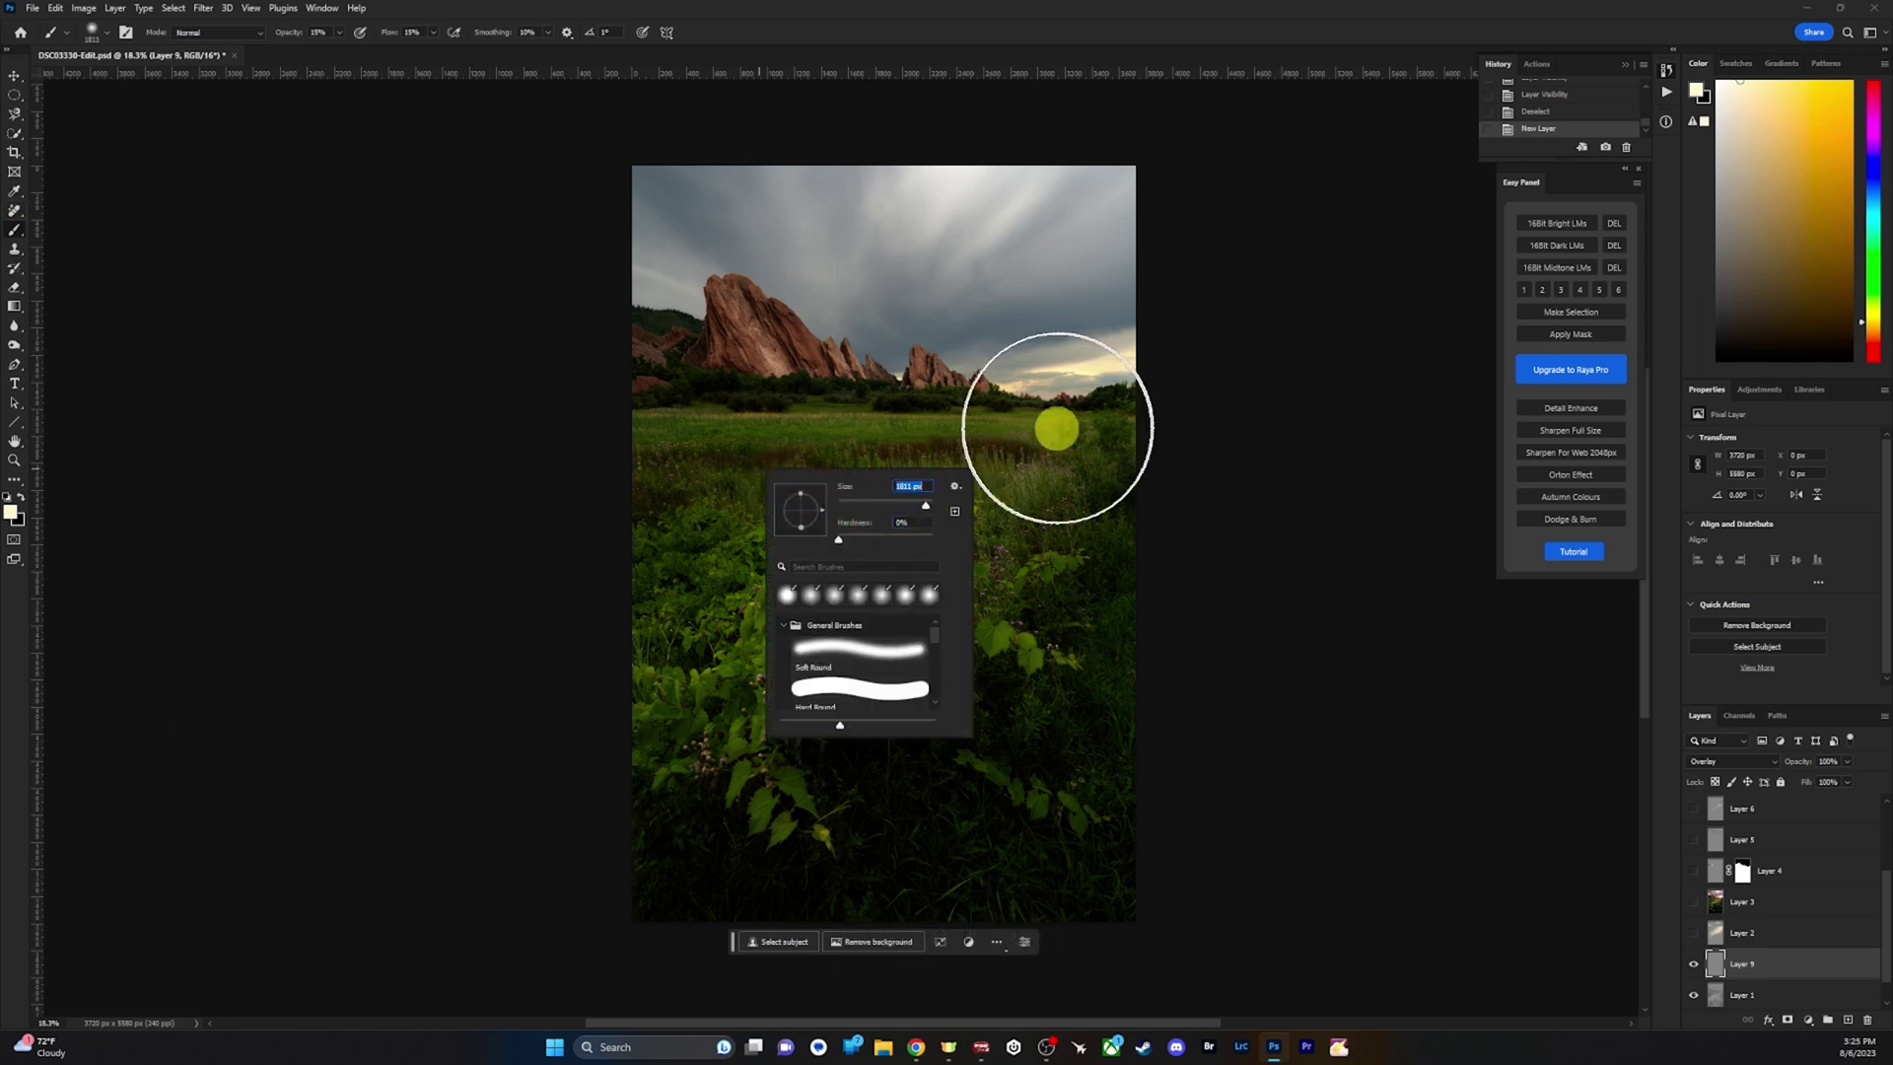
pyautogui.click(181, 523)
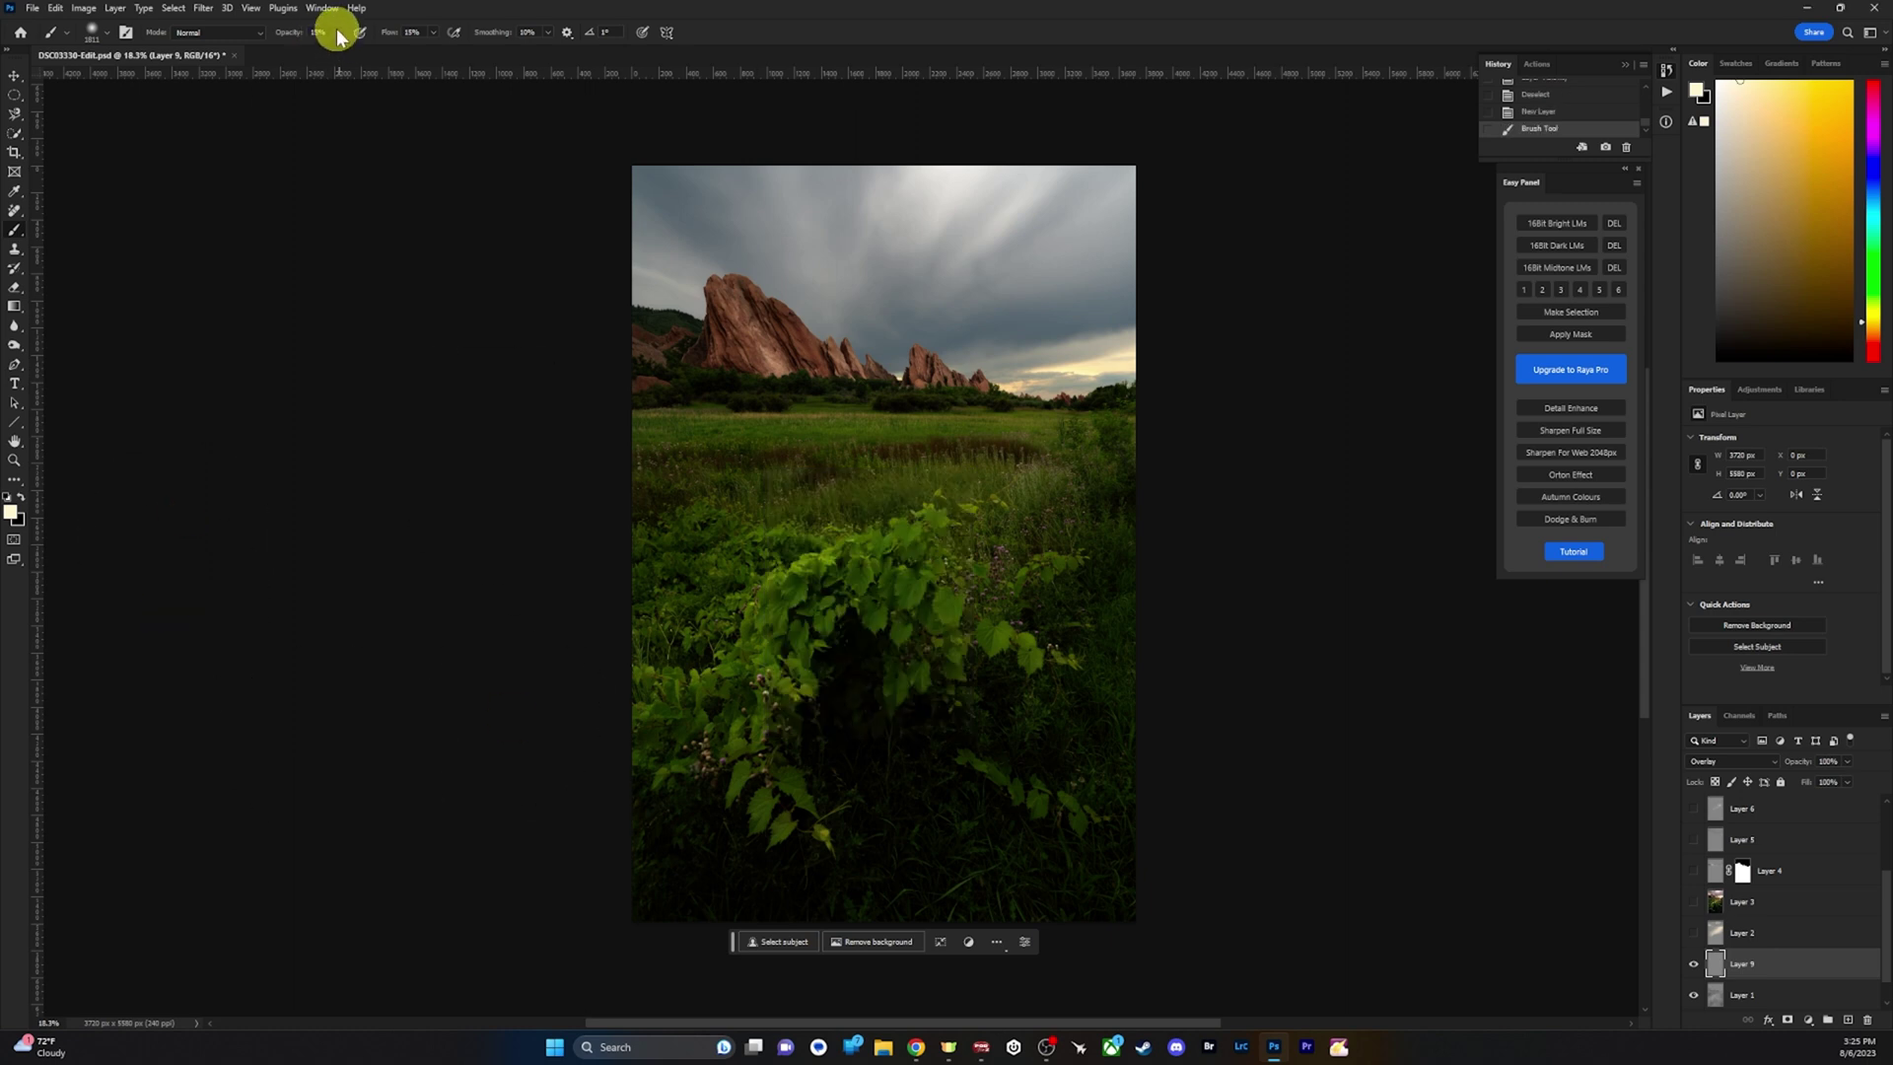
pyautogui.click(317, 32)
pyautogui.click(1062, 377)
pyautogui.click(1027, 382)
# Paint a cream stroke along the tree line beneath the bright sky with a much smaller brush.
pyautogui.press('z')
pyautogui.moveTo(1099, 406)
pyautogui.mouseDown()
pyautogui.moveTo(1138, 432)
pyautogui.moveTo(1248, 441)
pyautogui.mouseUp()
pyautogui.press('b')
pyautogui.rightClick(1091, 404)
pyautogui.click(1122, 357)
pyautogui.moveTo(1069, 371)
pyautogui.mouseDown()
pyautogui.moveTo(974, 384)
pyautogui.moveTo(920, 366)
pyautogui.moveTo(933, 394)
pyautogui.moveTo(875, 372)
pyautogui.mouseUp()
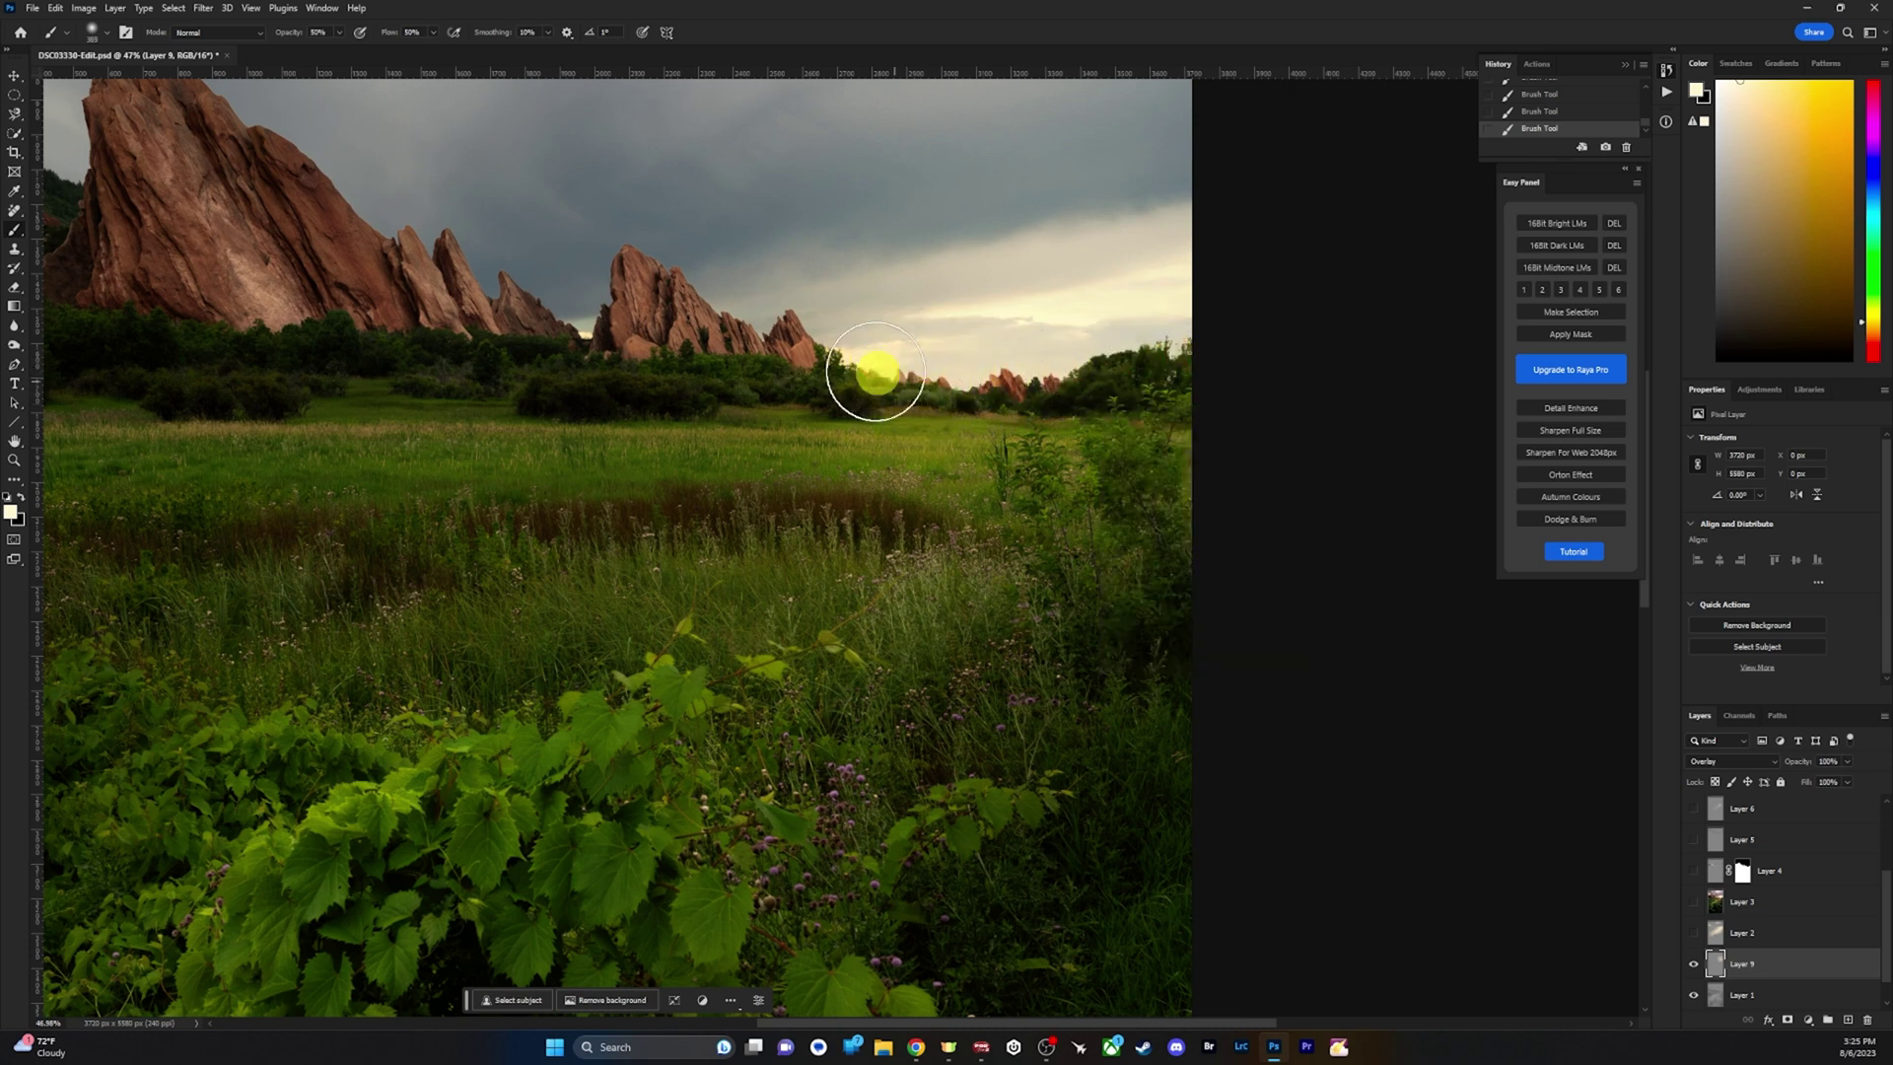
# Enlarge the brush to about 2000 px and spread a broad glow over the bright horizon and nearby trees.
pyautogui.rightClick(958, 411)
pyautogui.moveTo(1119, 450); pyautogui.dragTo(1126, 449)
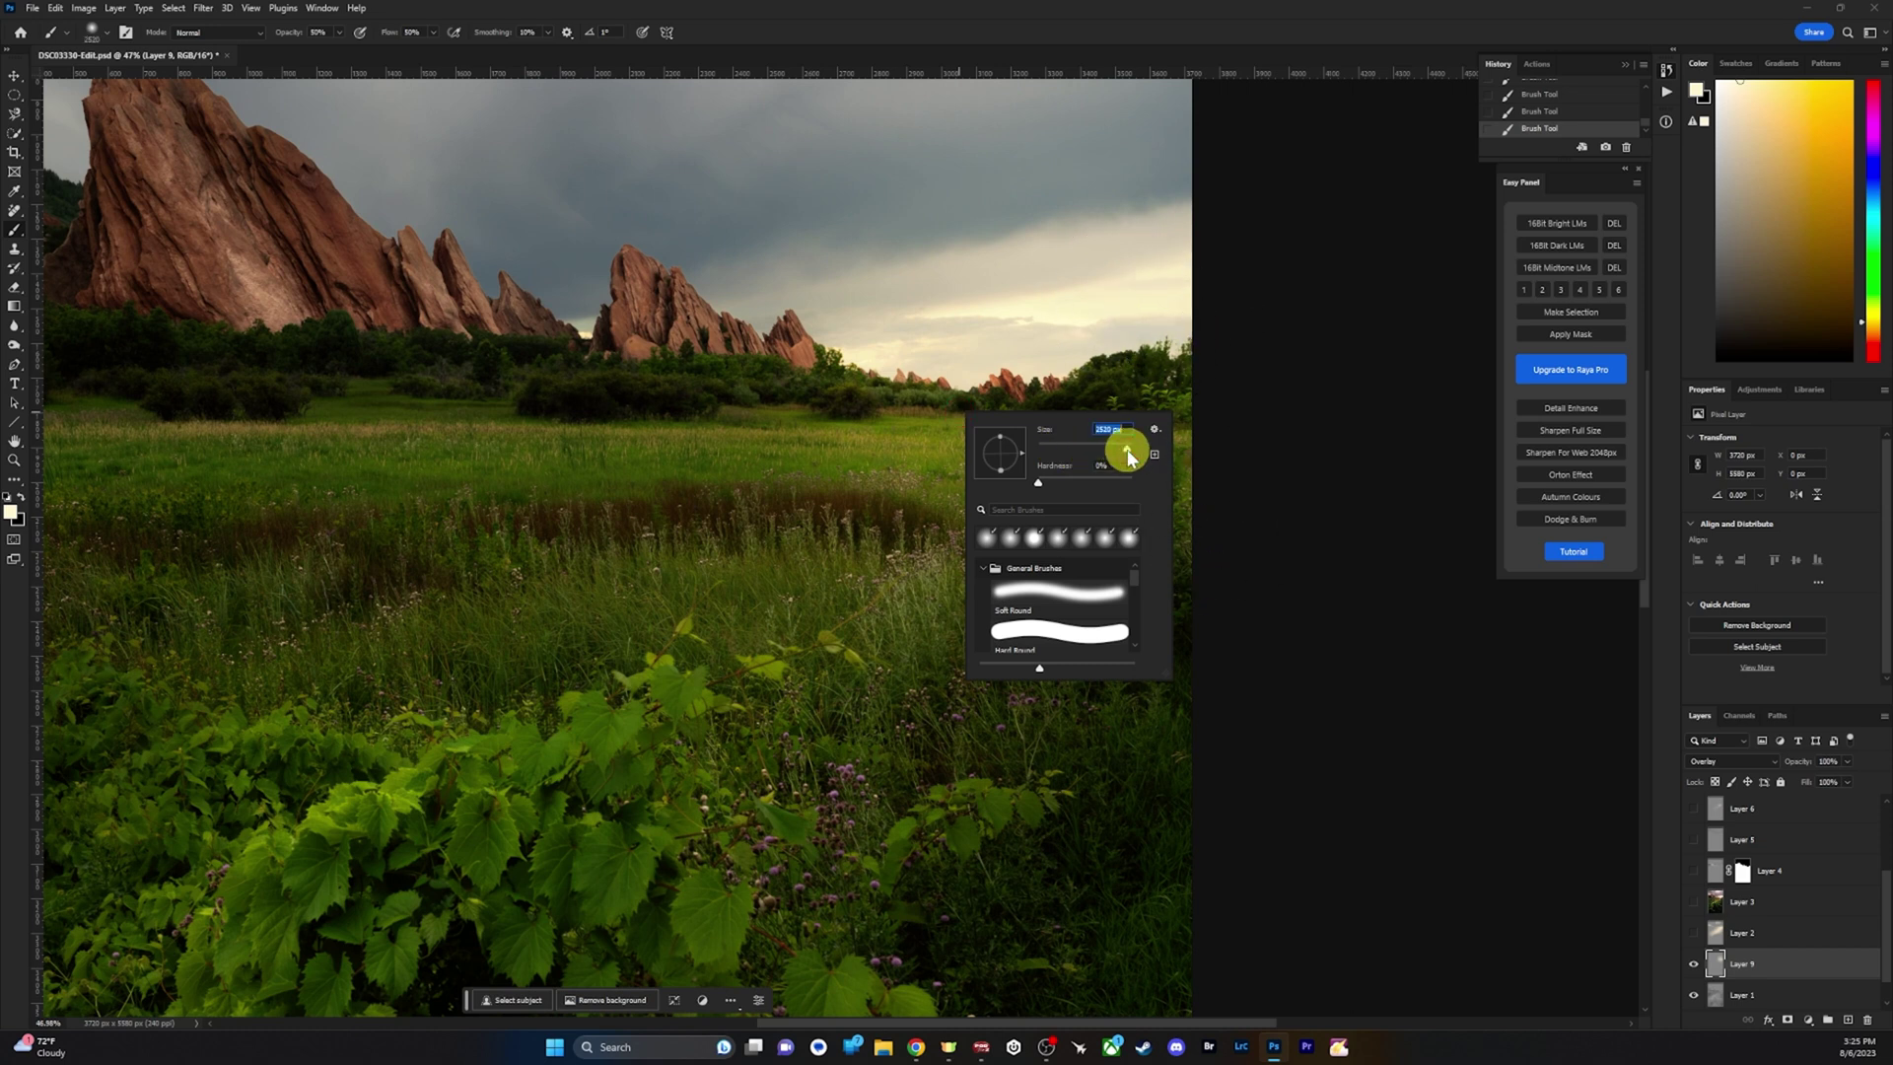
pyautogui.rightClick(994, 378)
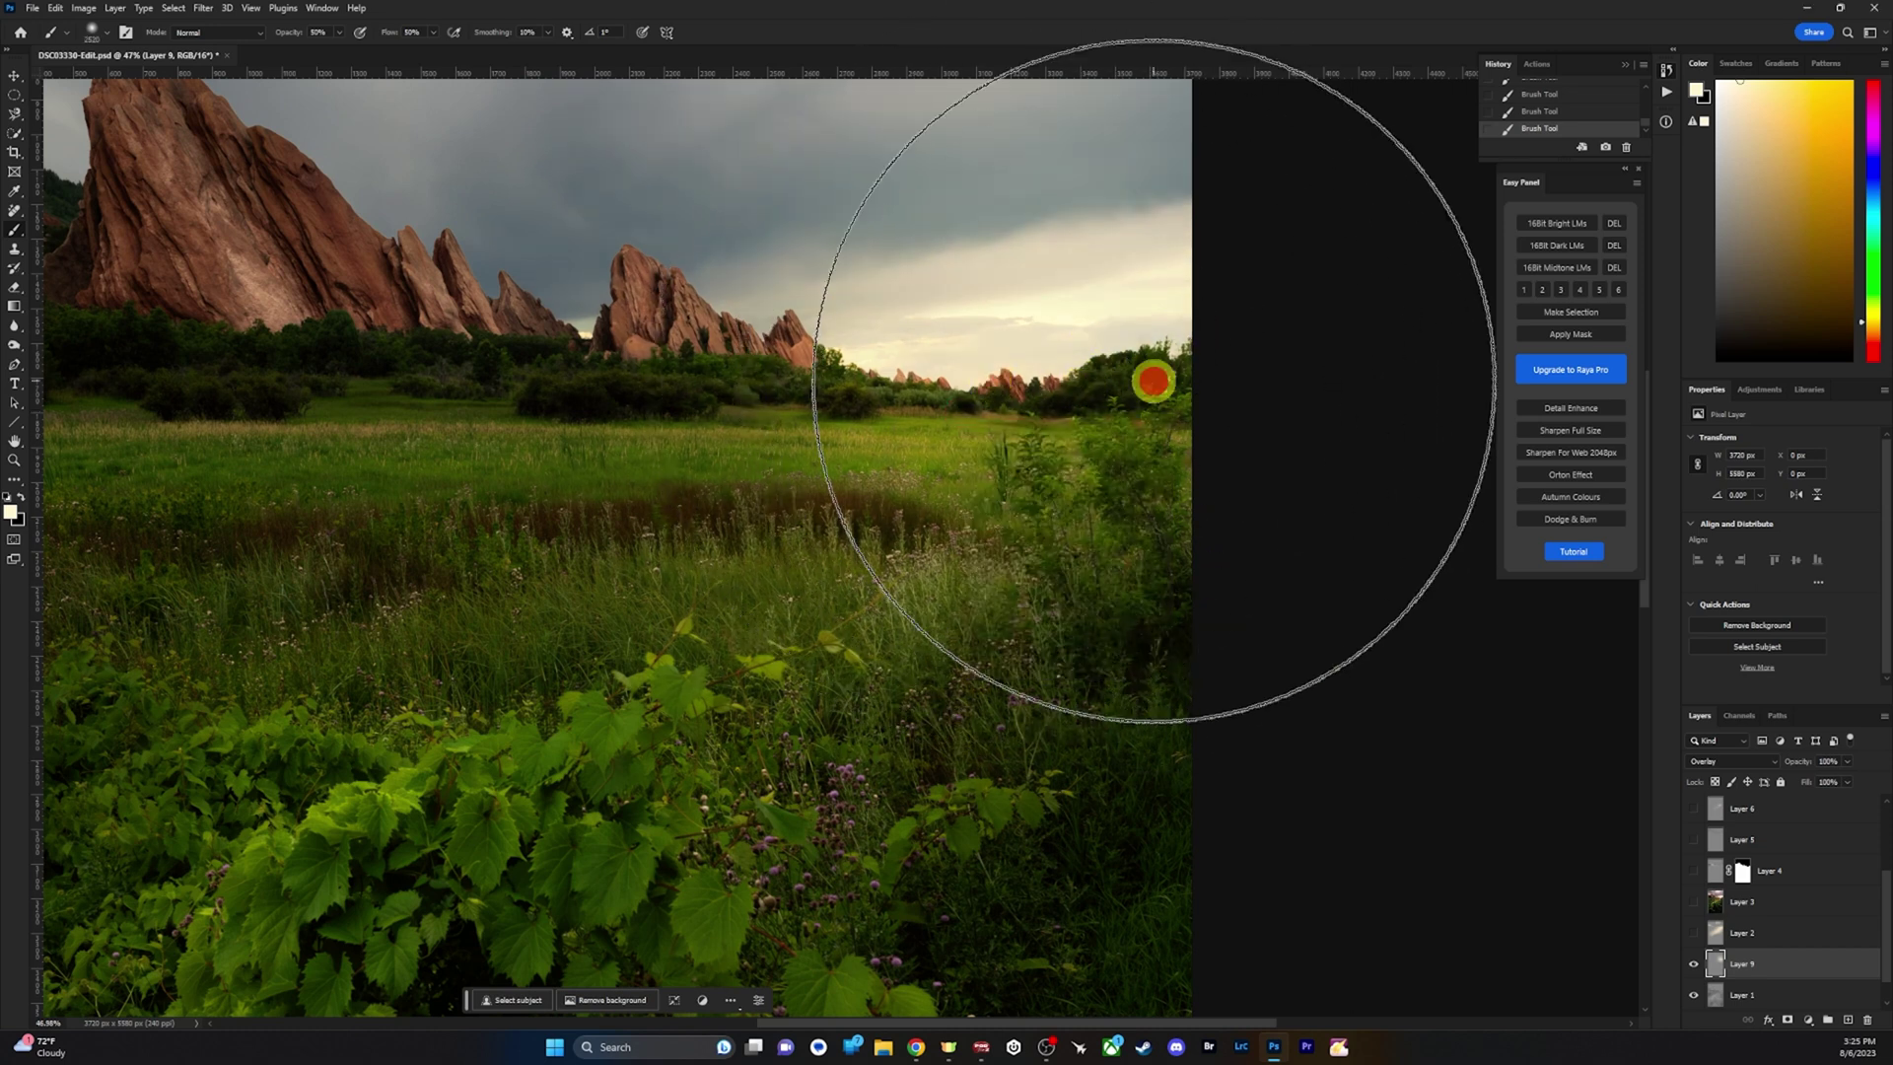
pyautogui.scroll(-3, 1006, 463)
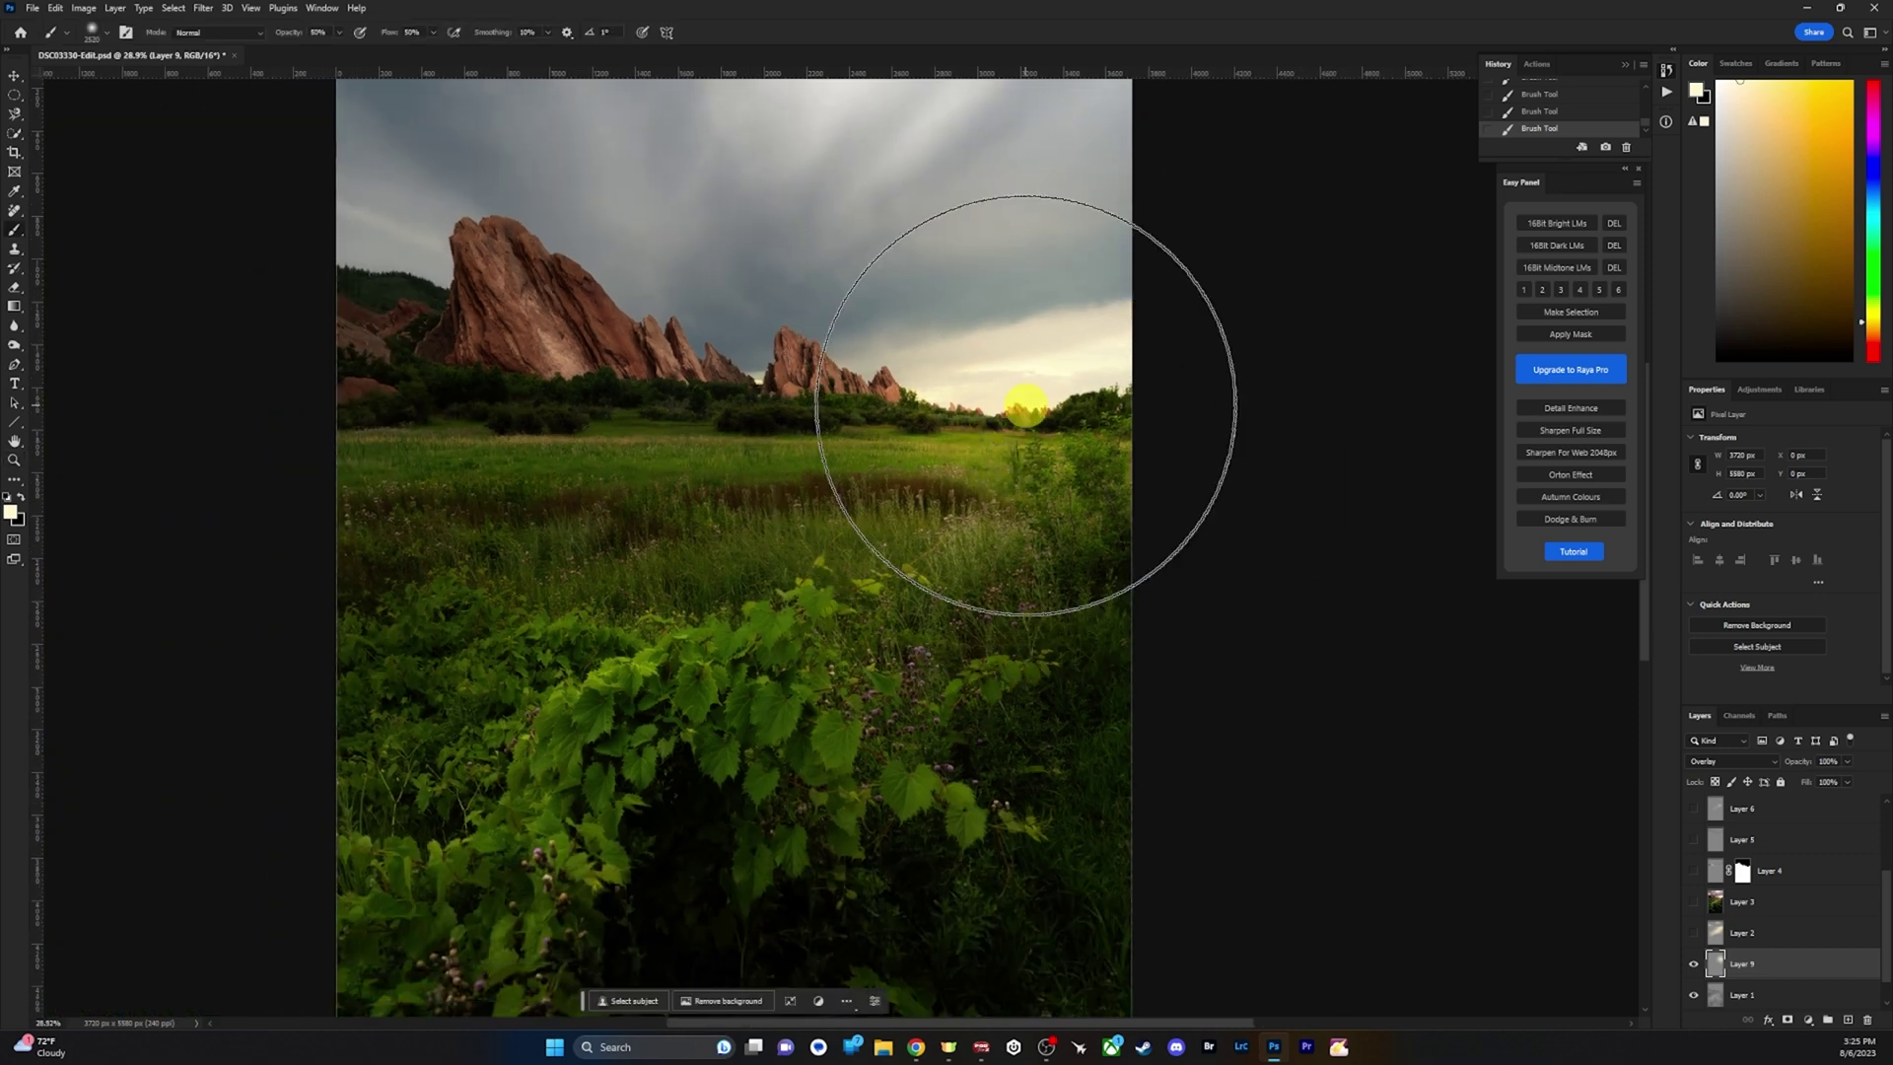
pyautogui.click(1011, 420)
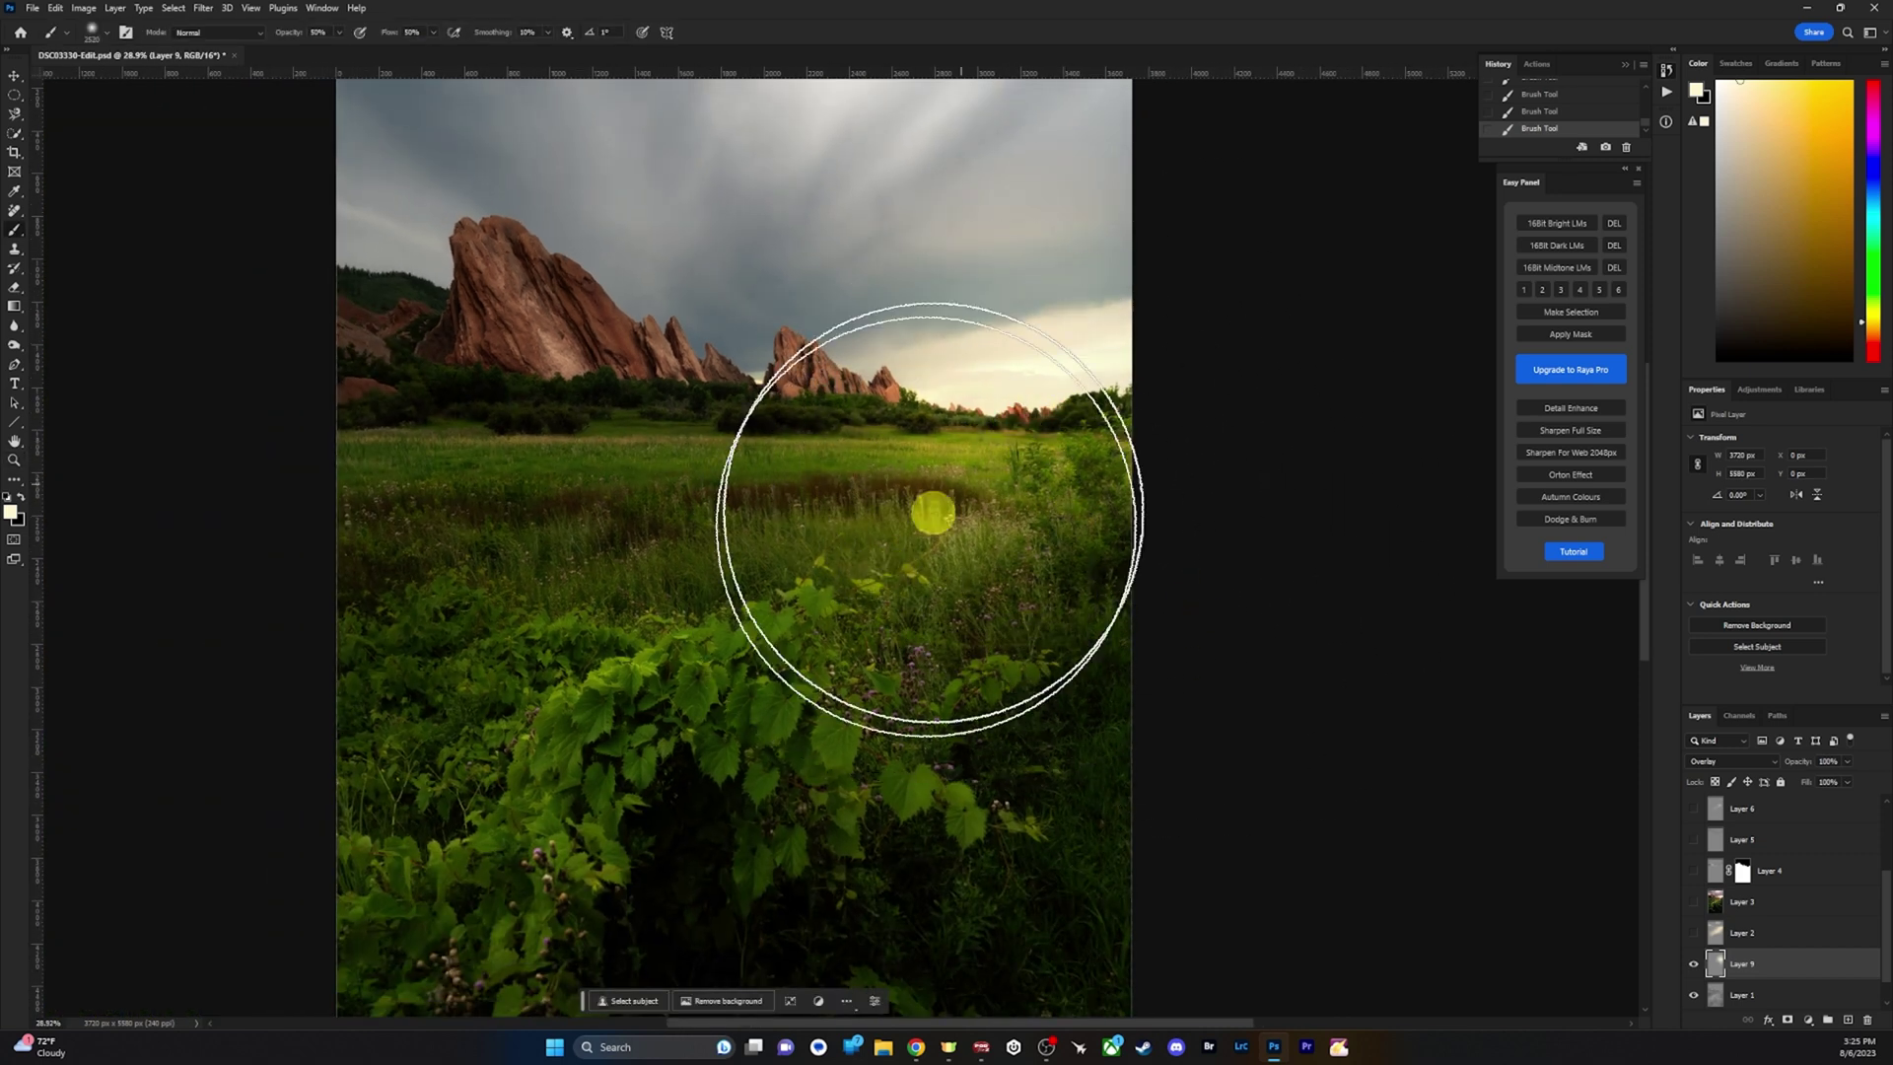
# Reduce the brush size and paint light onto the meadow and tall grasses below the bright horizon.
pyautogui.rightClick(1019, 588)
pyautogui.click(1189, 627)
pyautogui.moveTo(1186, 625); pyautogui.dragTo(1185, 625)
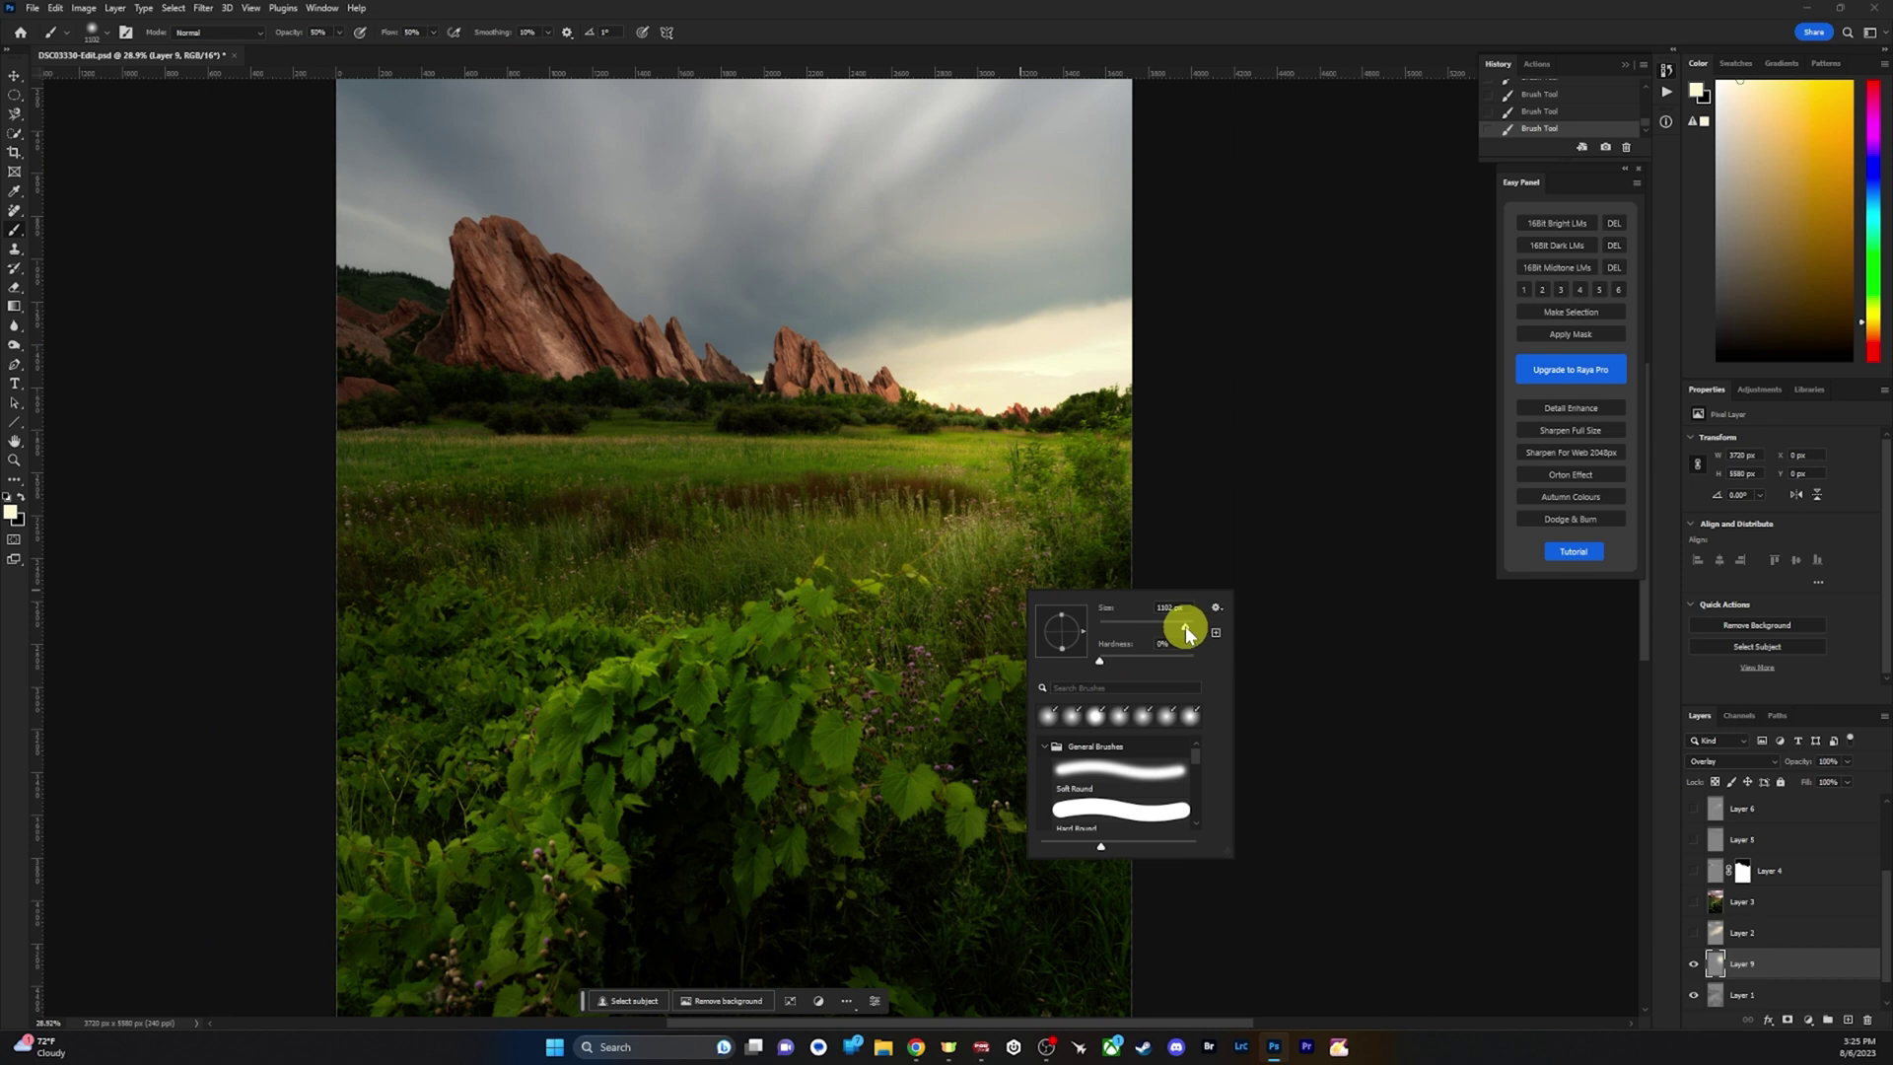
pyautogui.click(1014, 509)
pyautogui.click(994, 461)
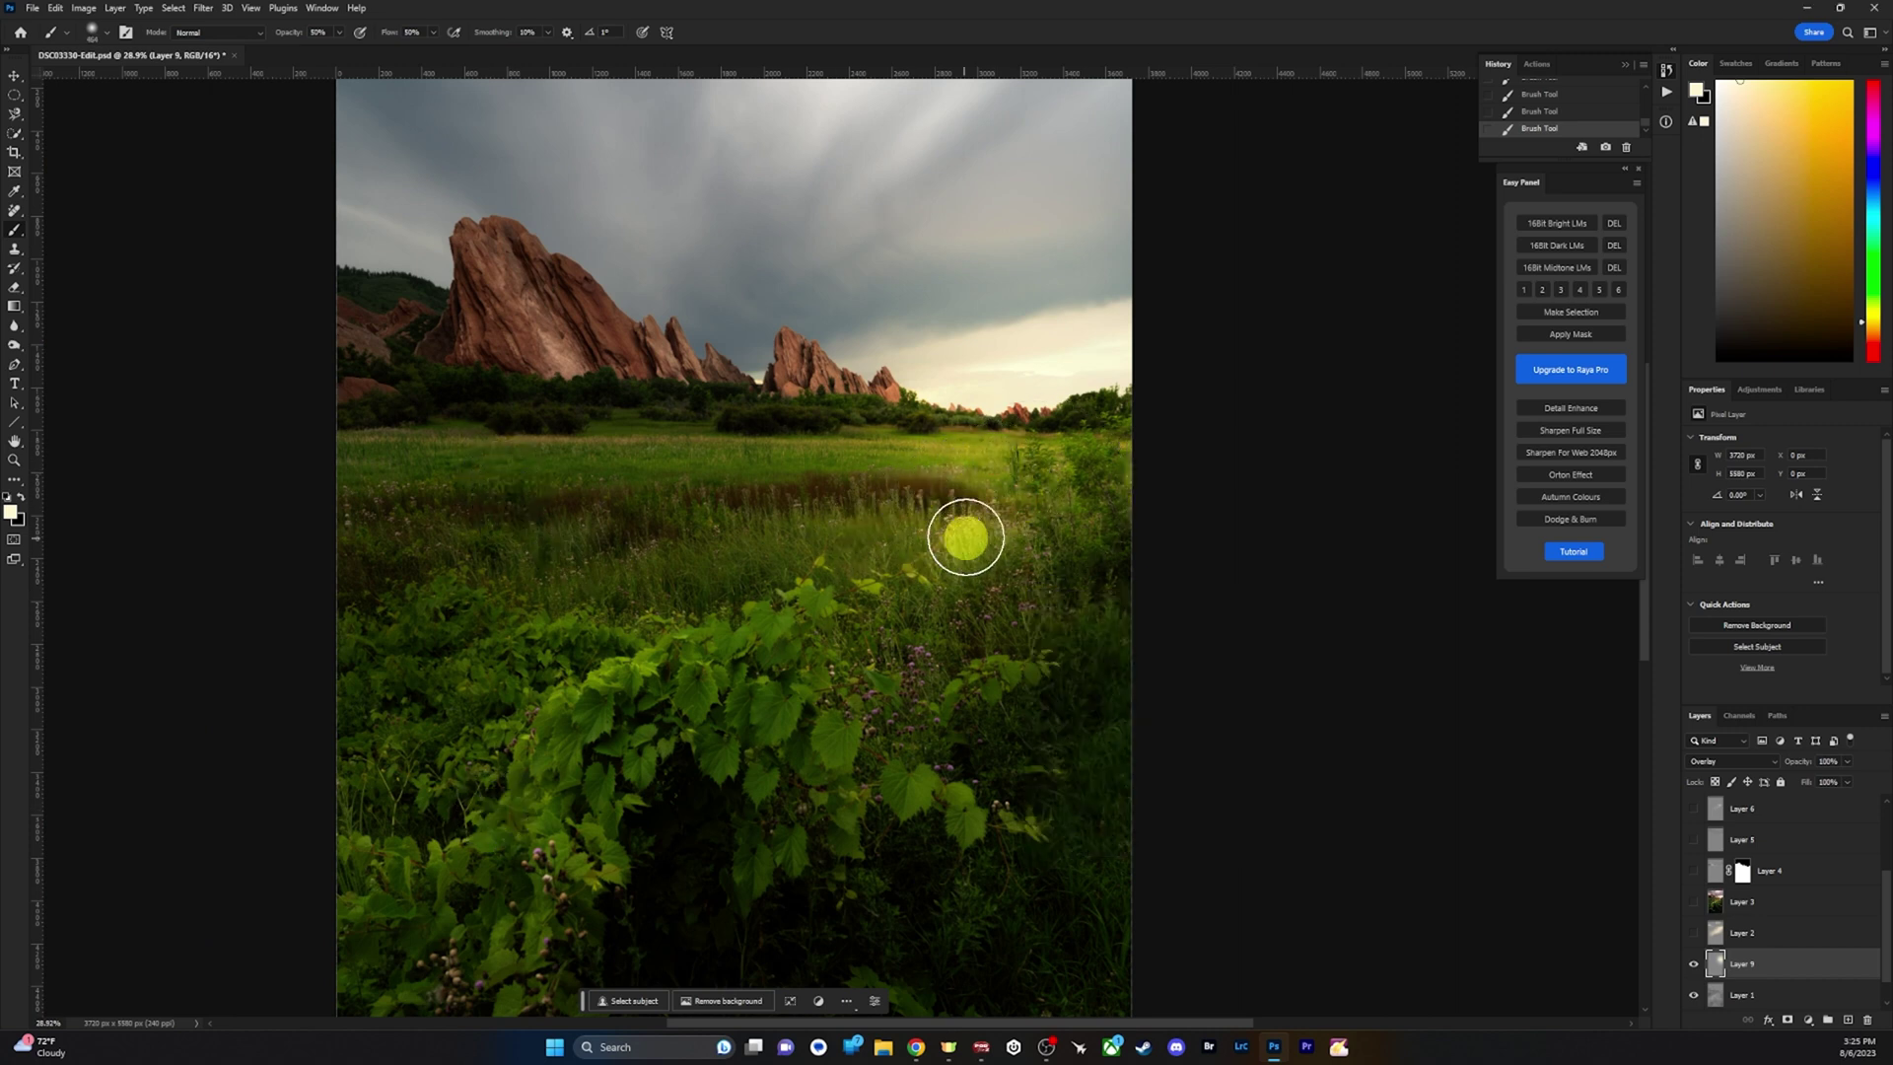
pyautogui.click(953, 450)
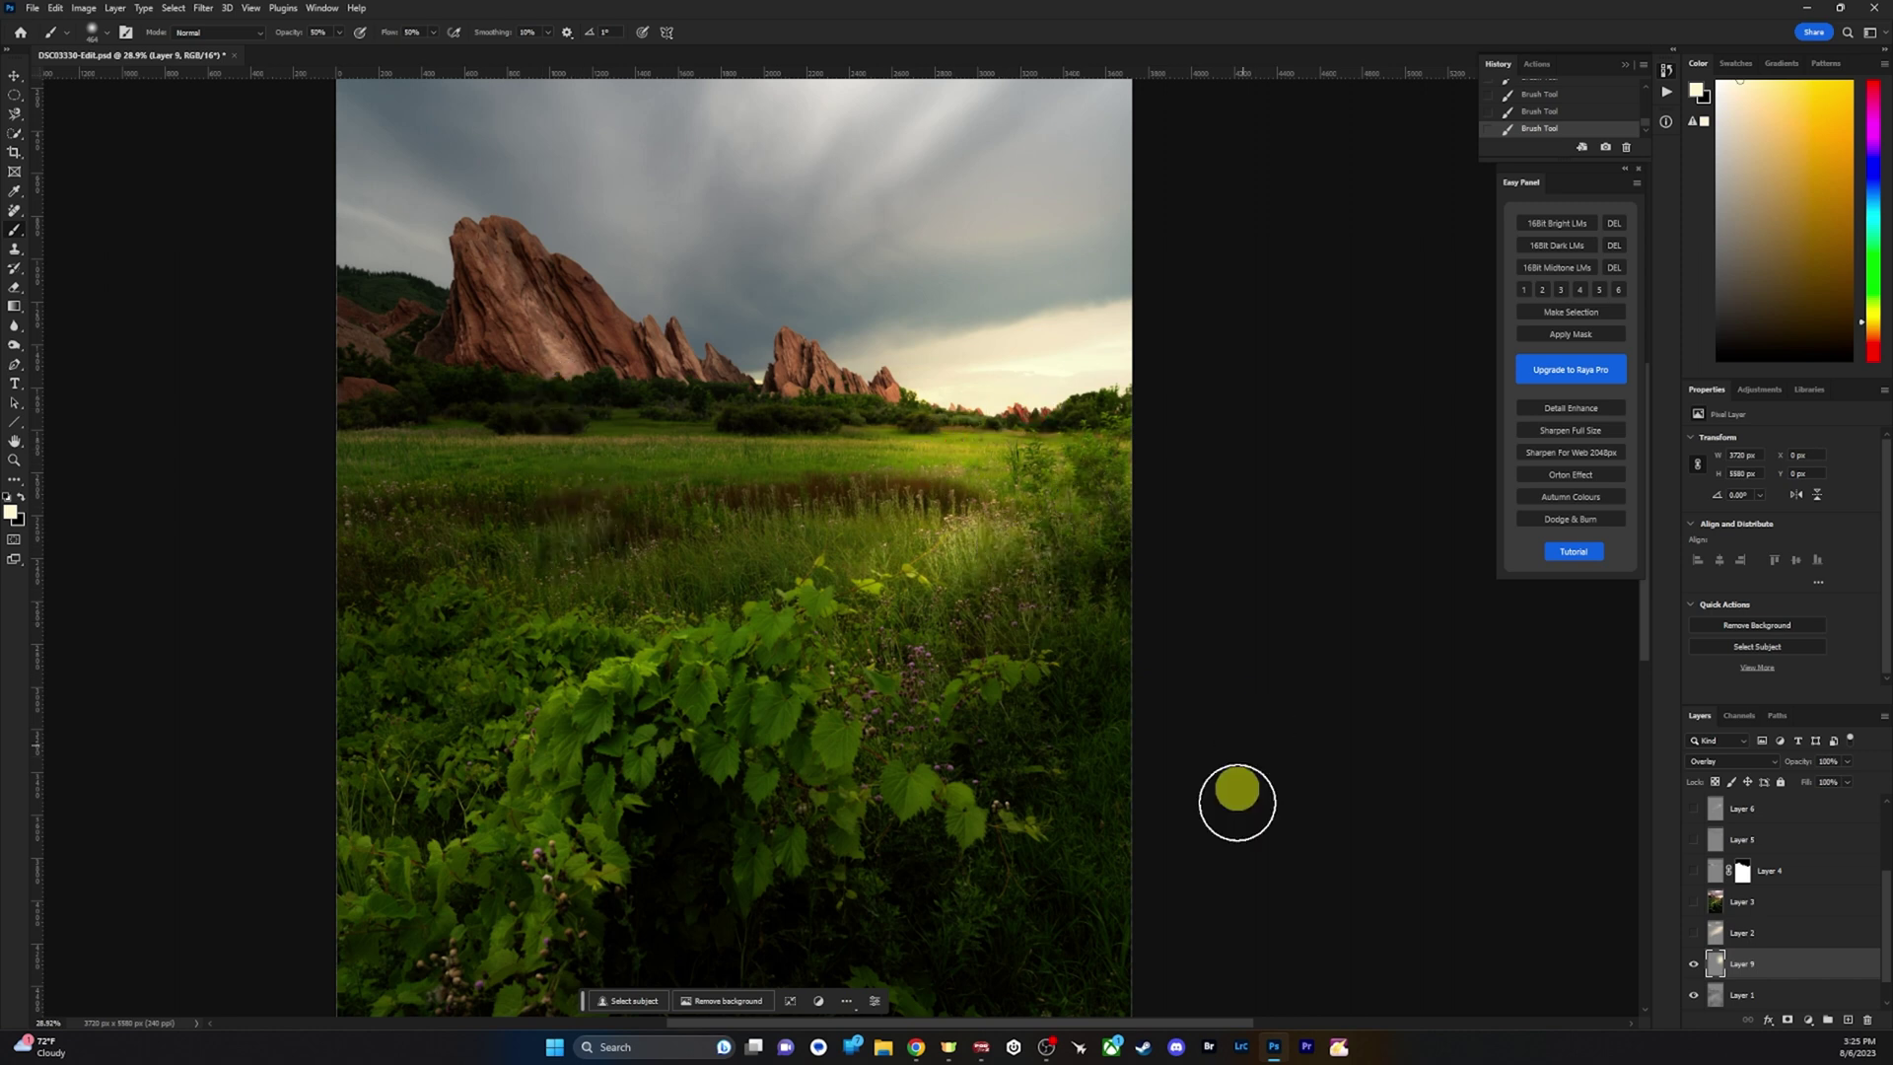
# Delete the newly painted Overlay layer above Layer 1.
pyautogui.rightClick(1740, 970)
pyautogui.click(1779, 491)
pyautogui.click(876, 374)
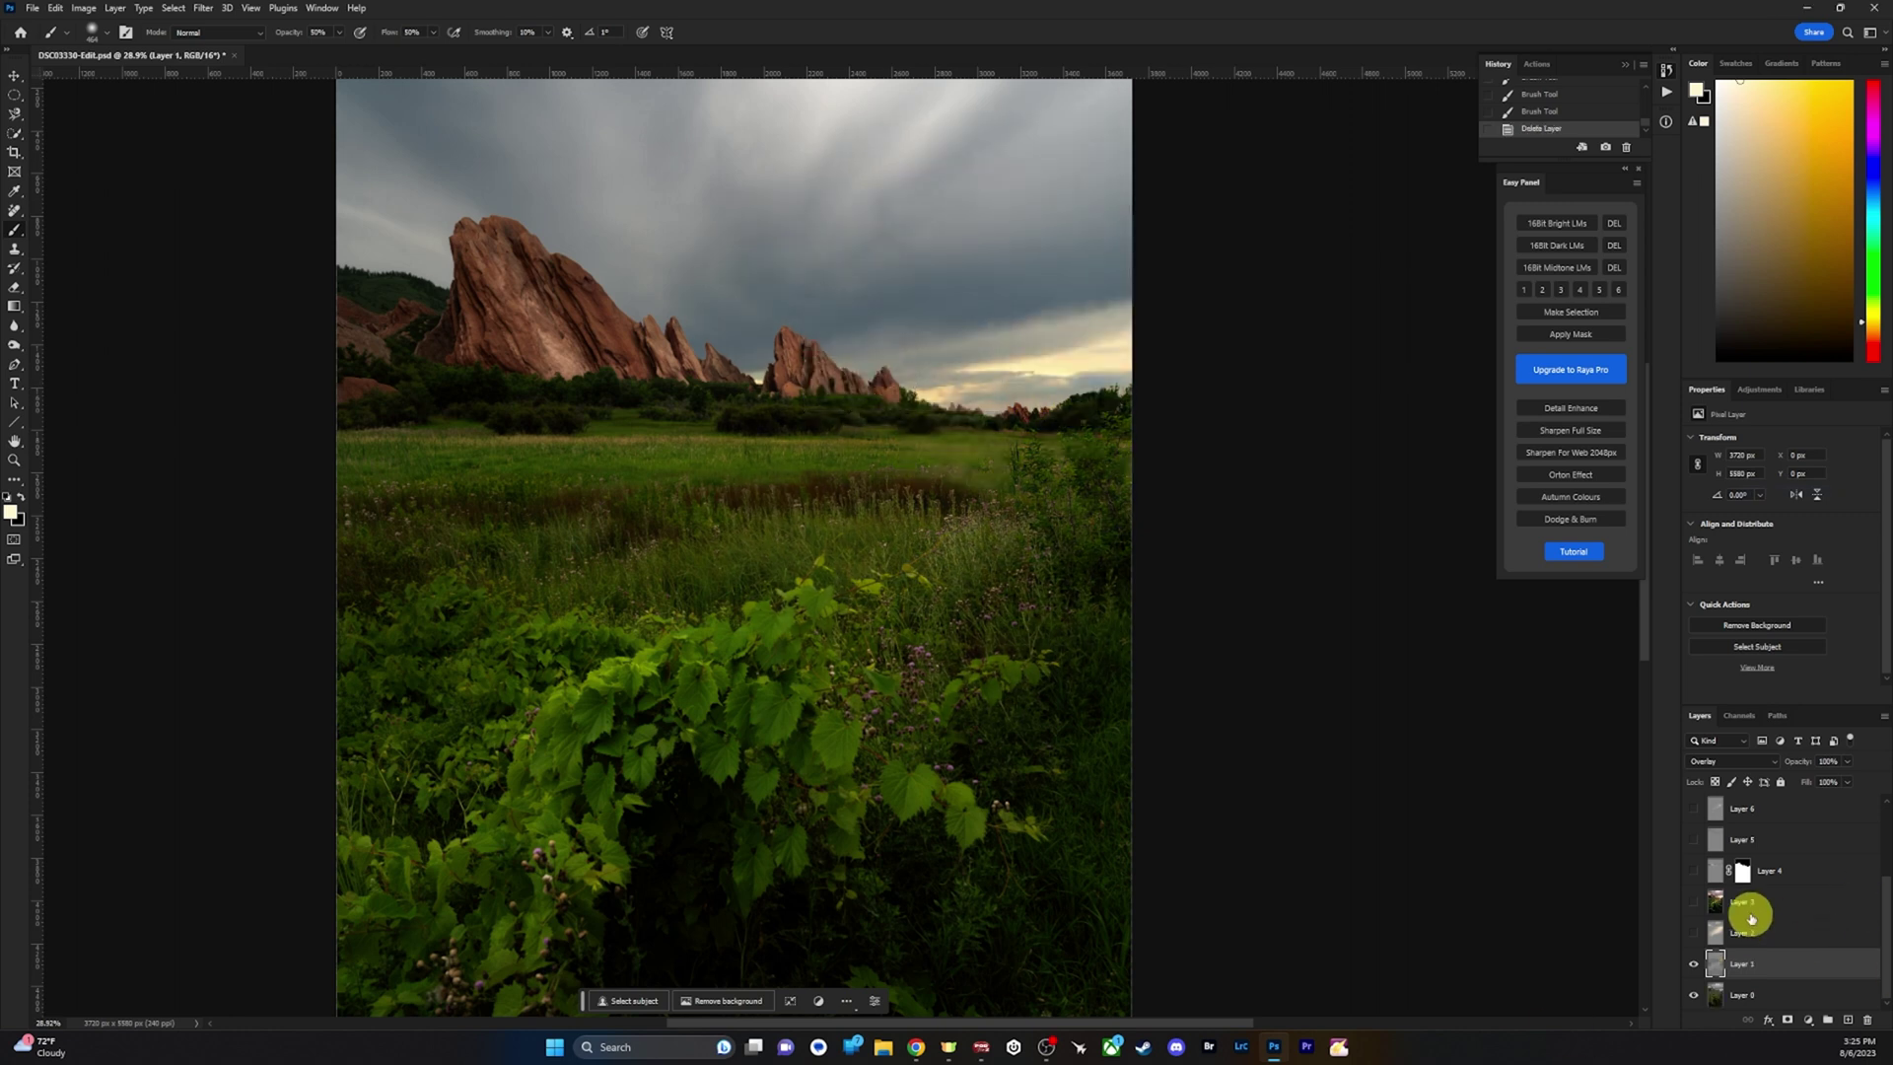
# Show the finished Layer 2 above Layer 1 and view its light over the whole photo.
pyautogui.click(1694, 936)
pyautogui.press('z')
pyautogui.moveTo(991, 458)
pyautogui.mouseDown()
pyautogui.moveTo(955, 456)
pyautogui.moveTo(921, 418)
pyautogui.mouseUp()
pyautogui.press('b')
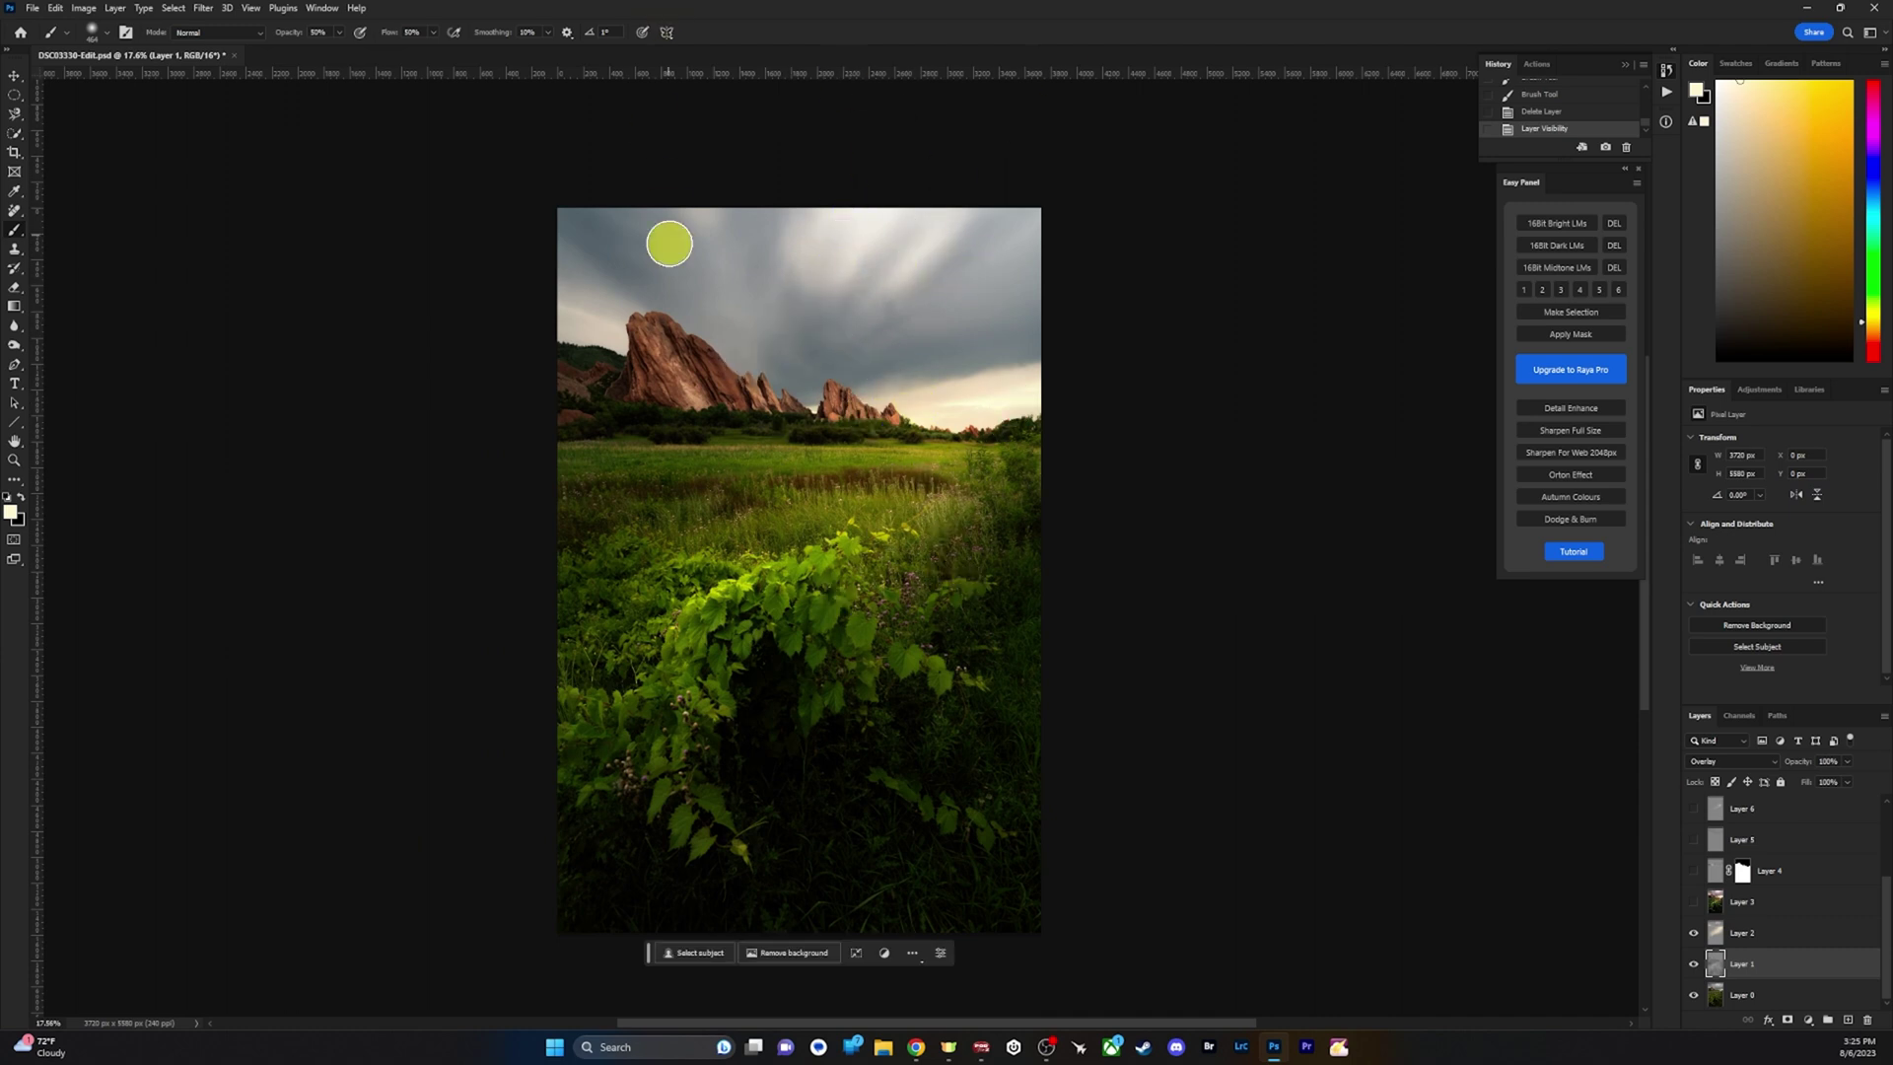
pyautogui.moveTo(950, 532)
pyautogui.mouseDown()
pyautogui.moveTo(1022, 516)
pyautogui.moveTo(964, 512)
pyautogui.mouseUp()
pyautogui.moveTo(887, 493); pyautogui.dragTo(912, 558)
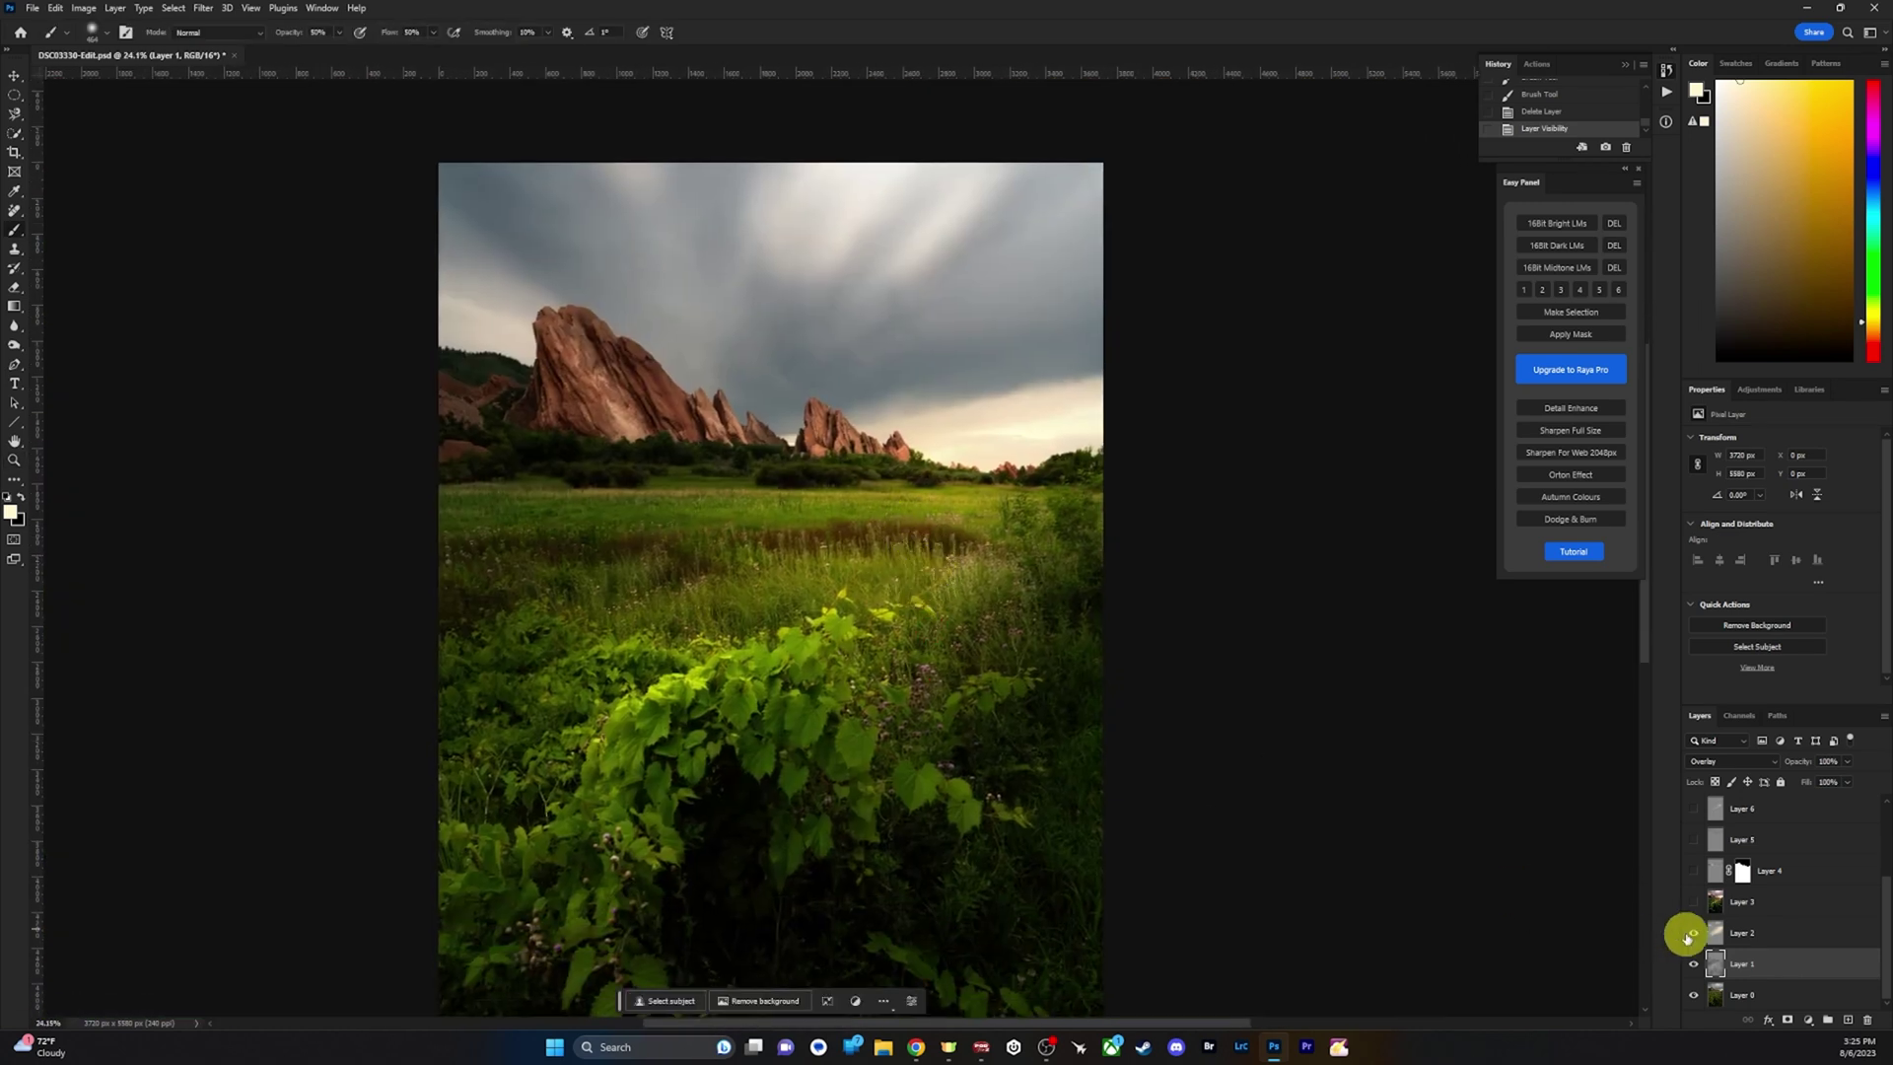
# Toggle Layer 2 off and on to compare its added light, including close up on the rocks and meadow.
pyautogui.click(1693, 932)
pyautogui.click(1694, 932)
pyautogui.click(1694, 932)
pyautogui.click(1693, 932)
pyautogui.press('z')
pyautogui.moveTo(1105, 557); pyautogui.dragTo(1133, 573)
pyautogui.moveTo(895, 523); pyautogui.dragTo(1042, 609)
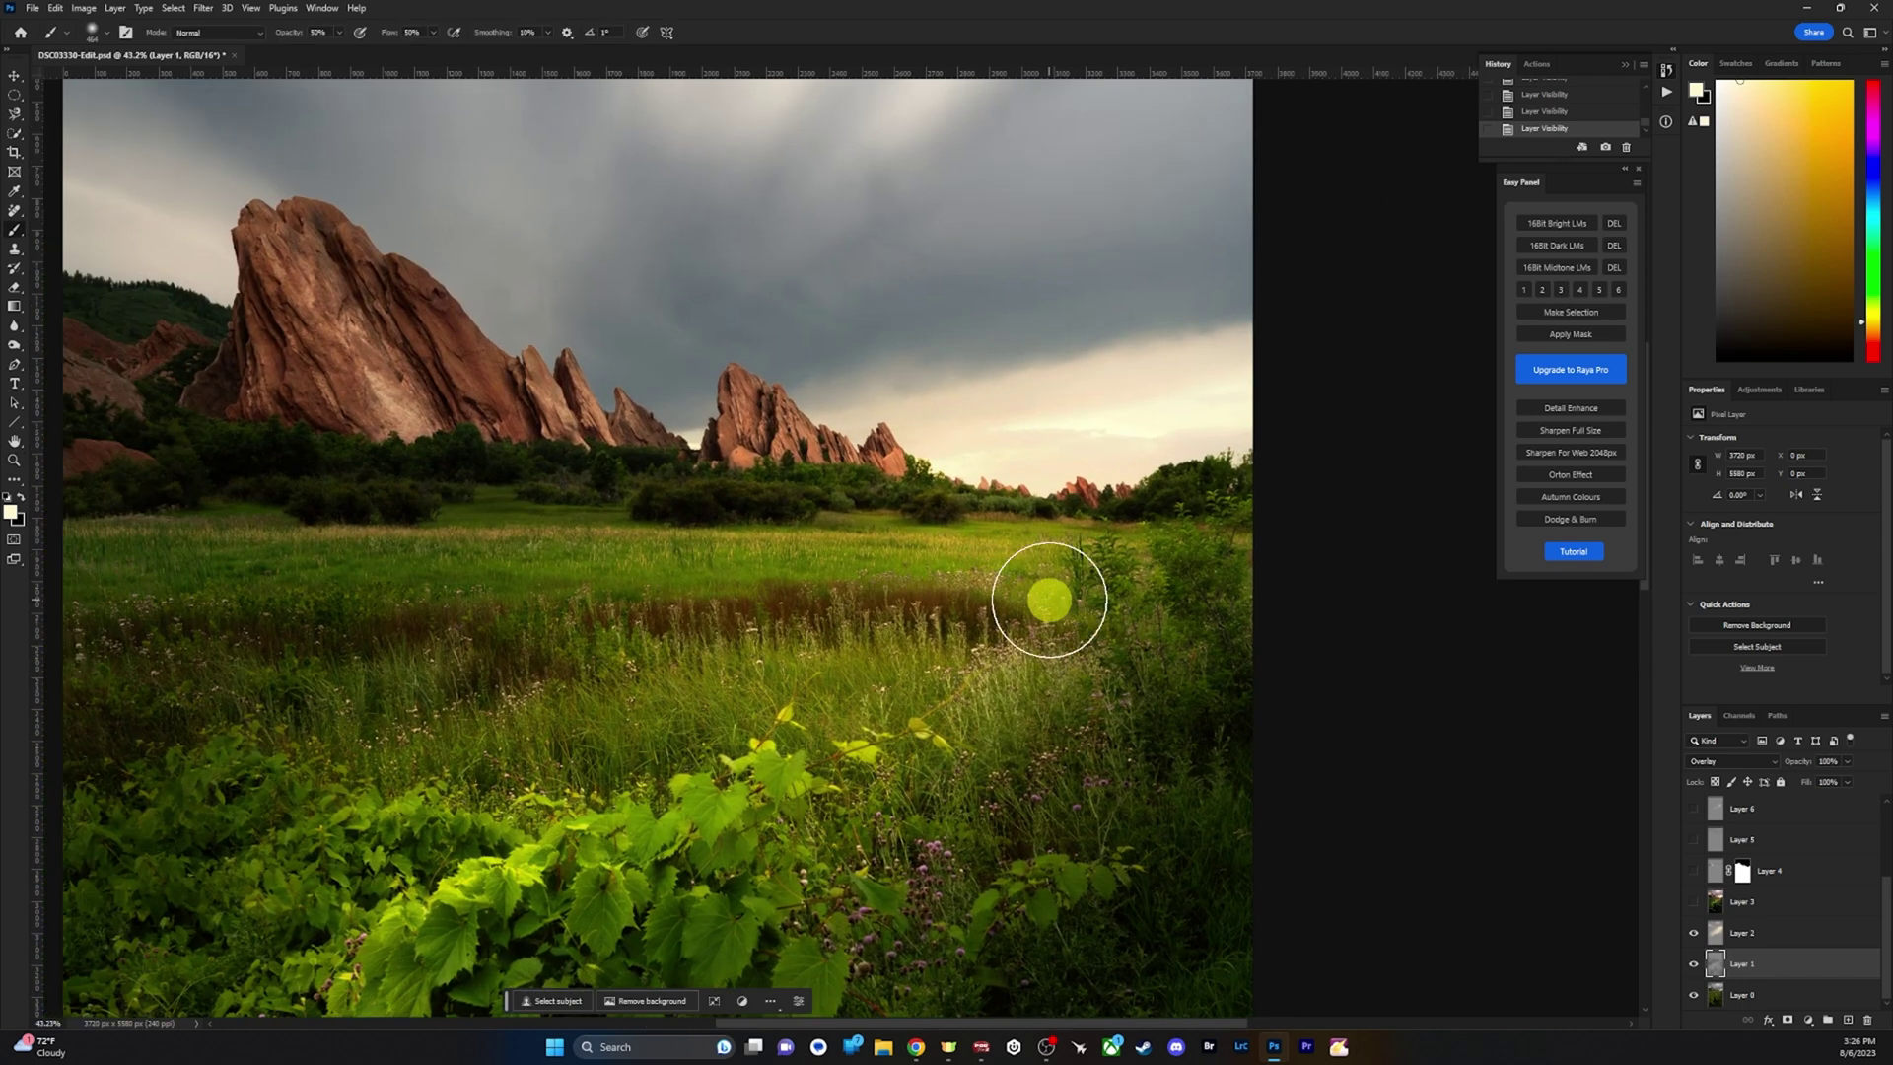
pyautogui.click(1693, 932)
pyautogui.click(1694, 932)
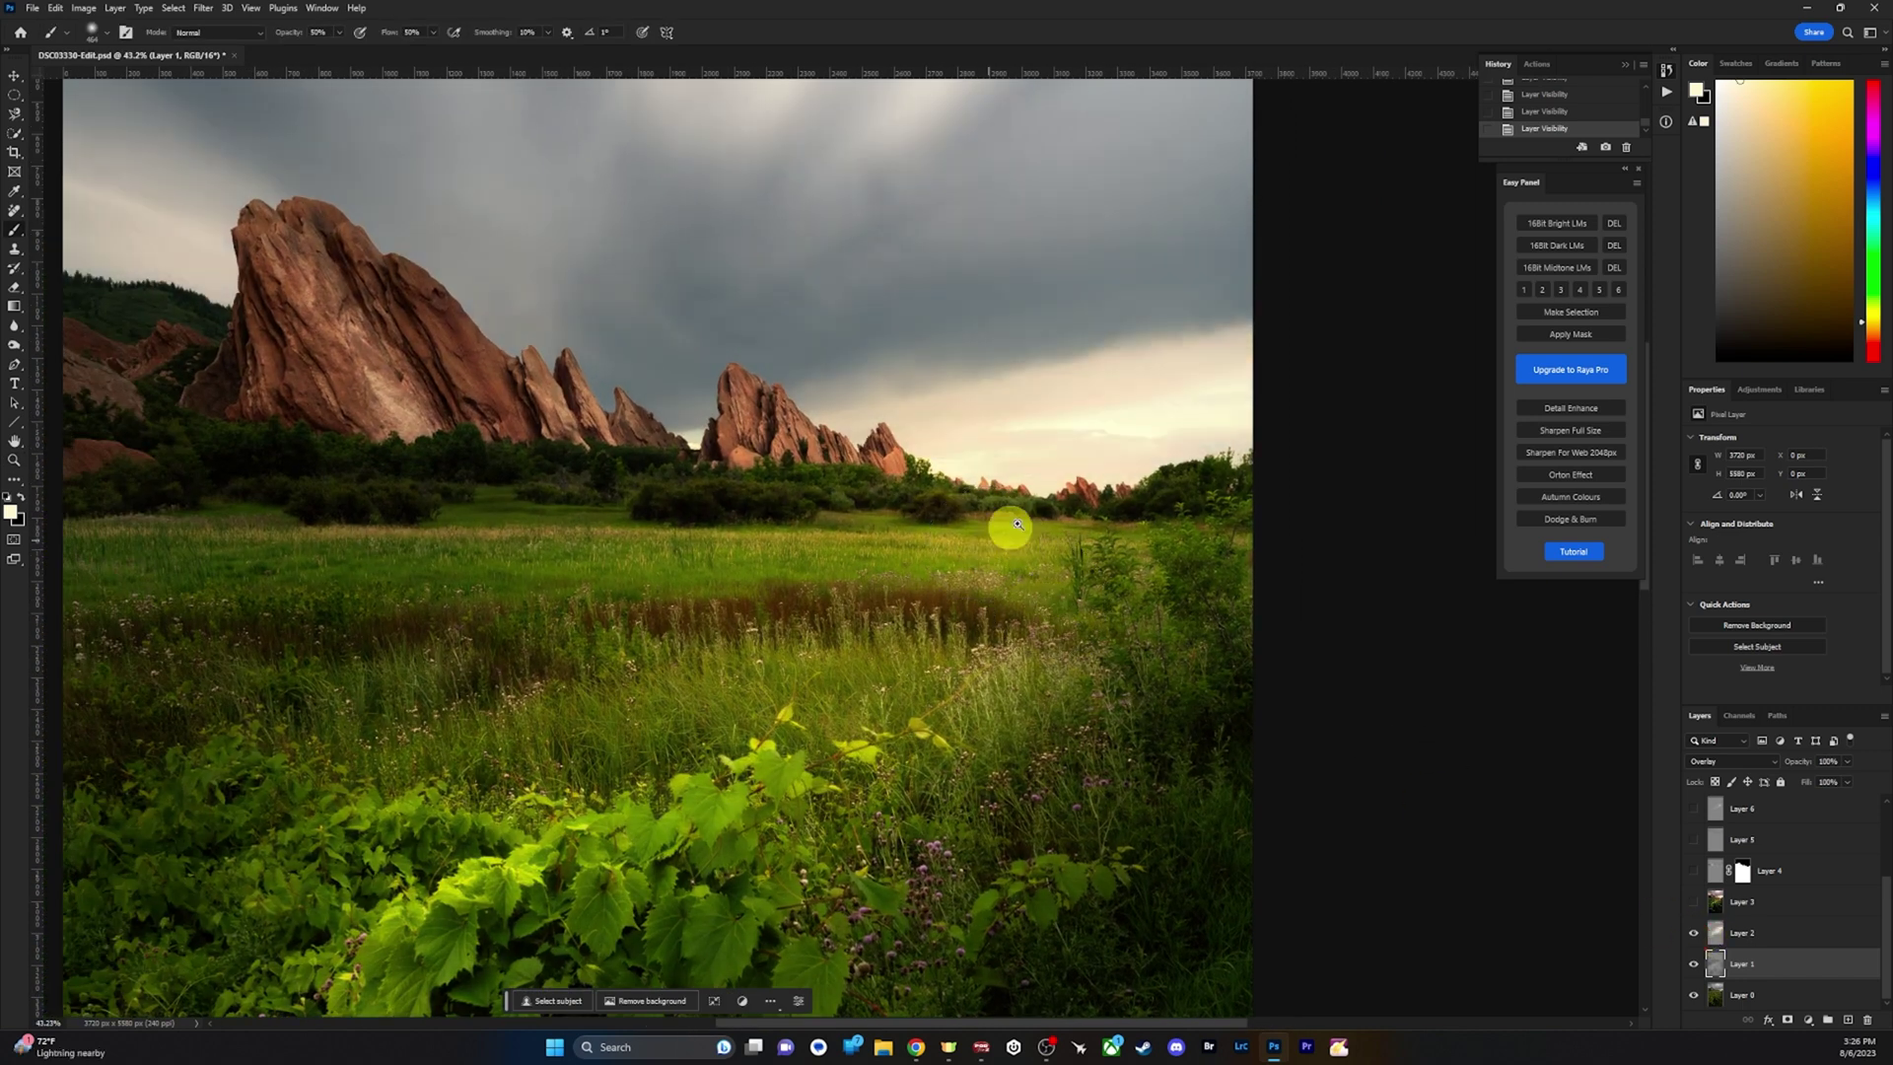
# Compare the whole photo with and without Layer 2.
pyautogui.moveTo(1006, 528); pyautogui.dragTo(983, 536)
pyautogui.moveTo(1088, 712); pyautogui.dragTo(1074, 611)
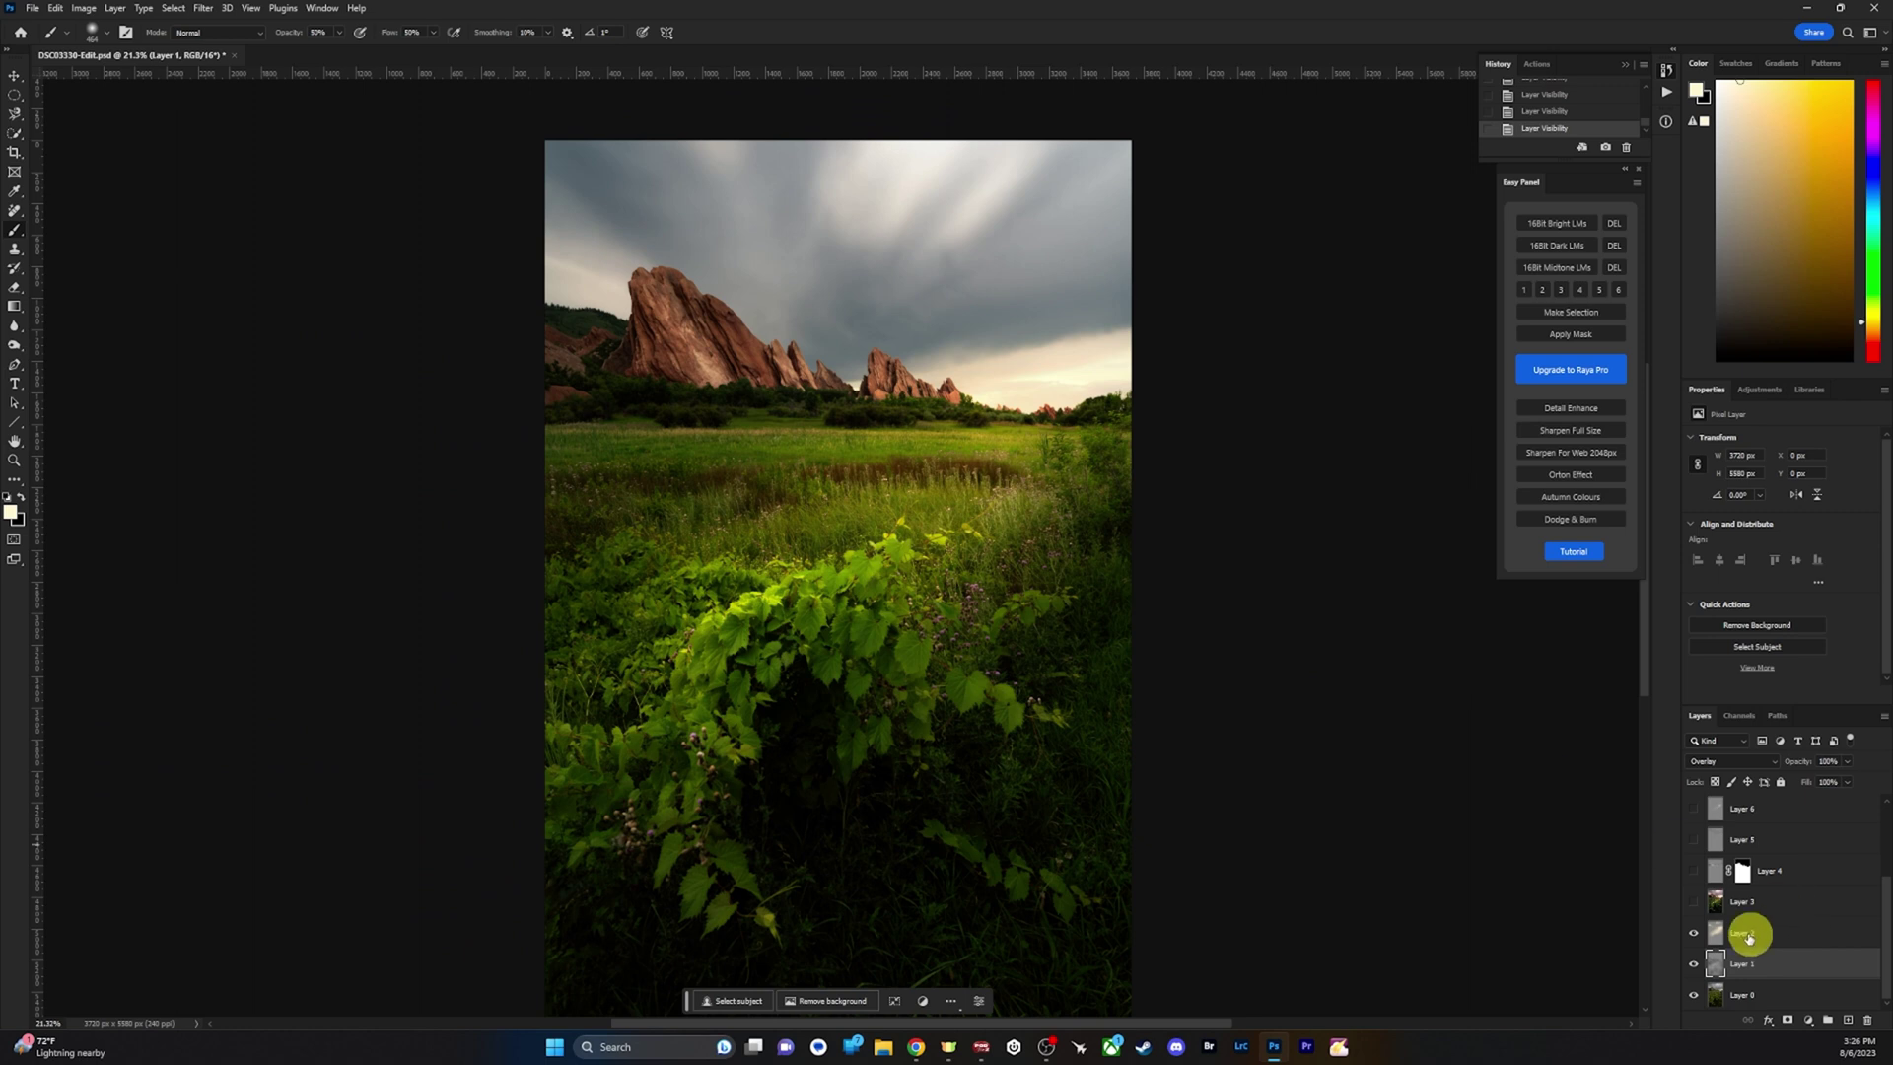
pyautogui.click(1693, 934)
pyautogui.click(1693, 933)
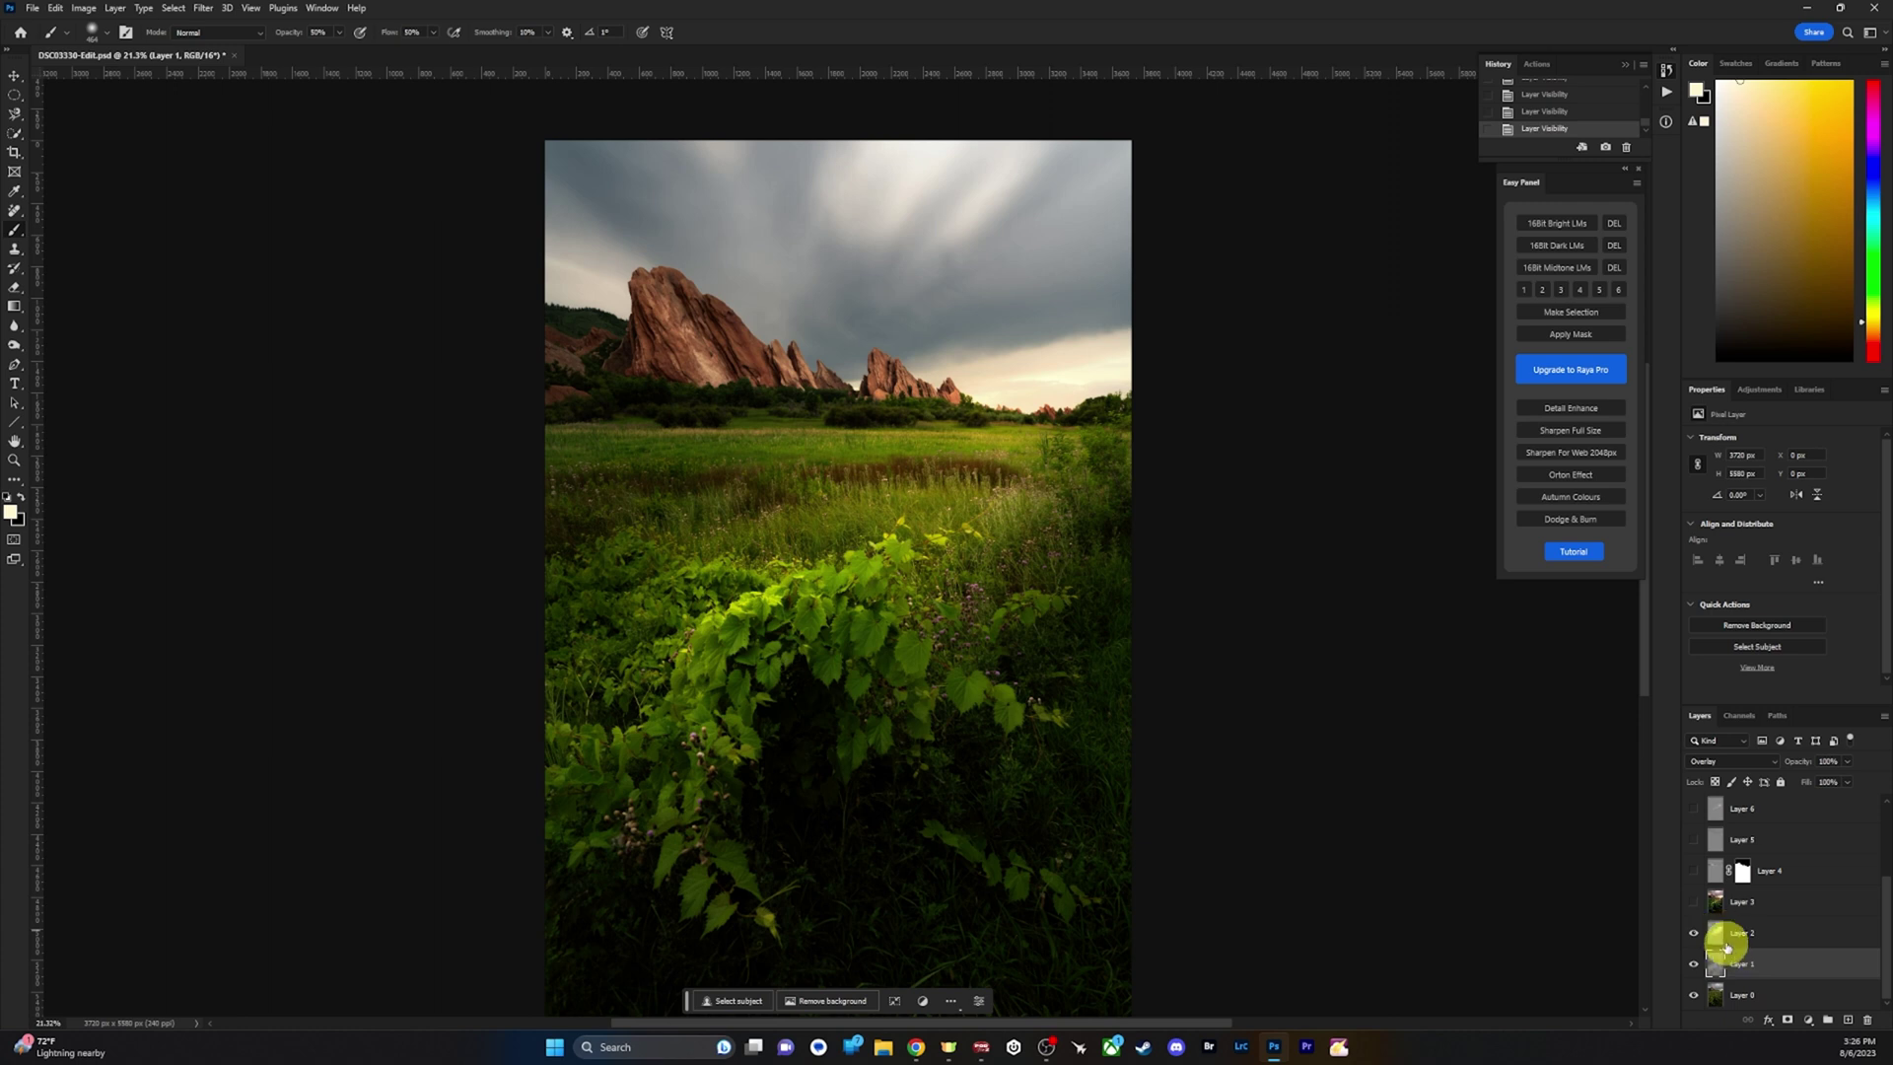
# Stamp all visible layers into a new layer above Layer 2, and hide Layer 2, Layer 1 and Layer 0.
pyautogui.click(1721, 942)
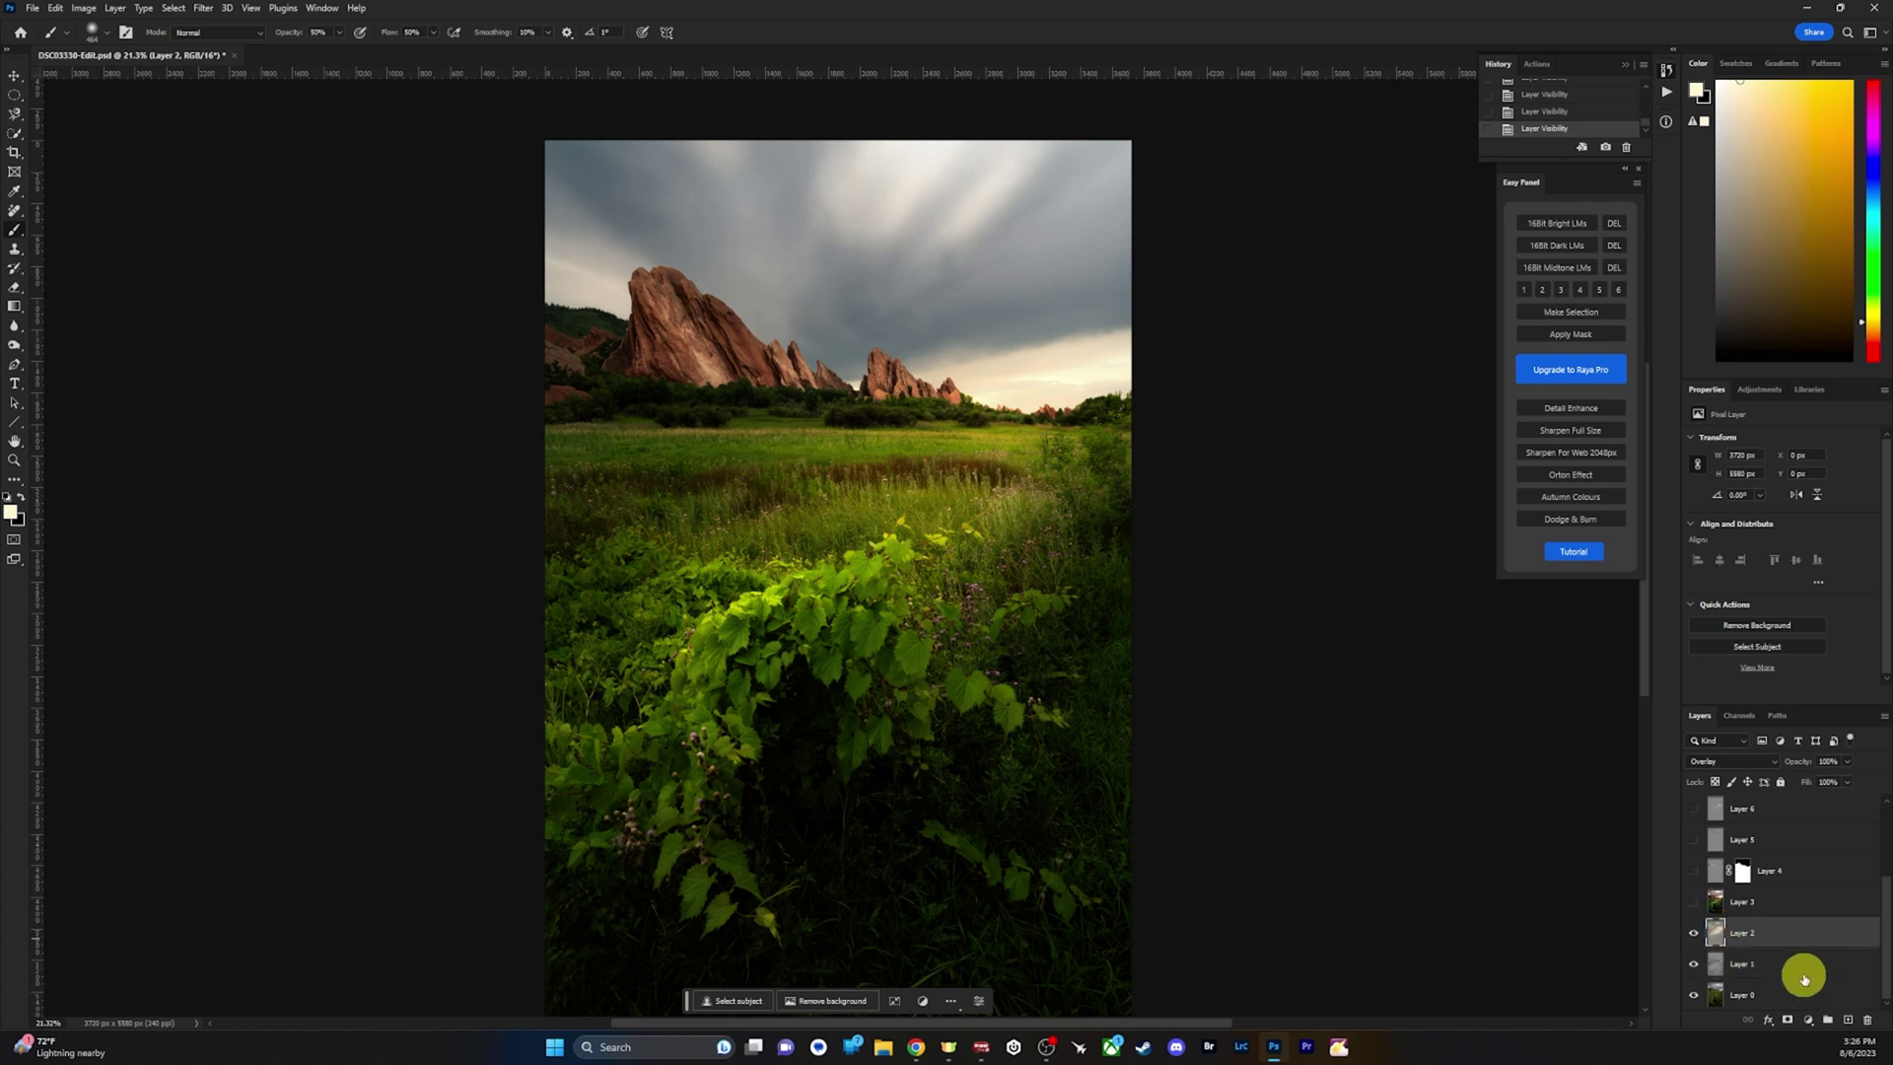
pyautogui.hotkey('ctrl', 'shift', 'alt', 'e')
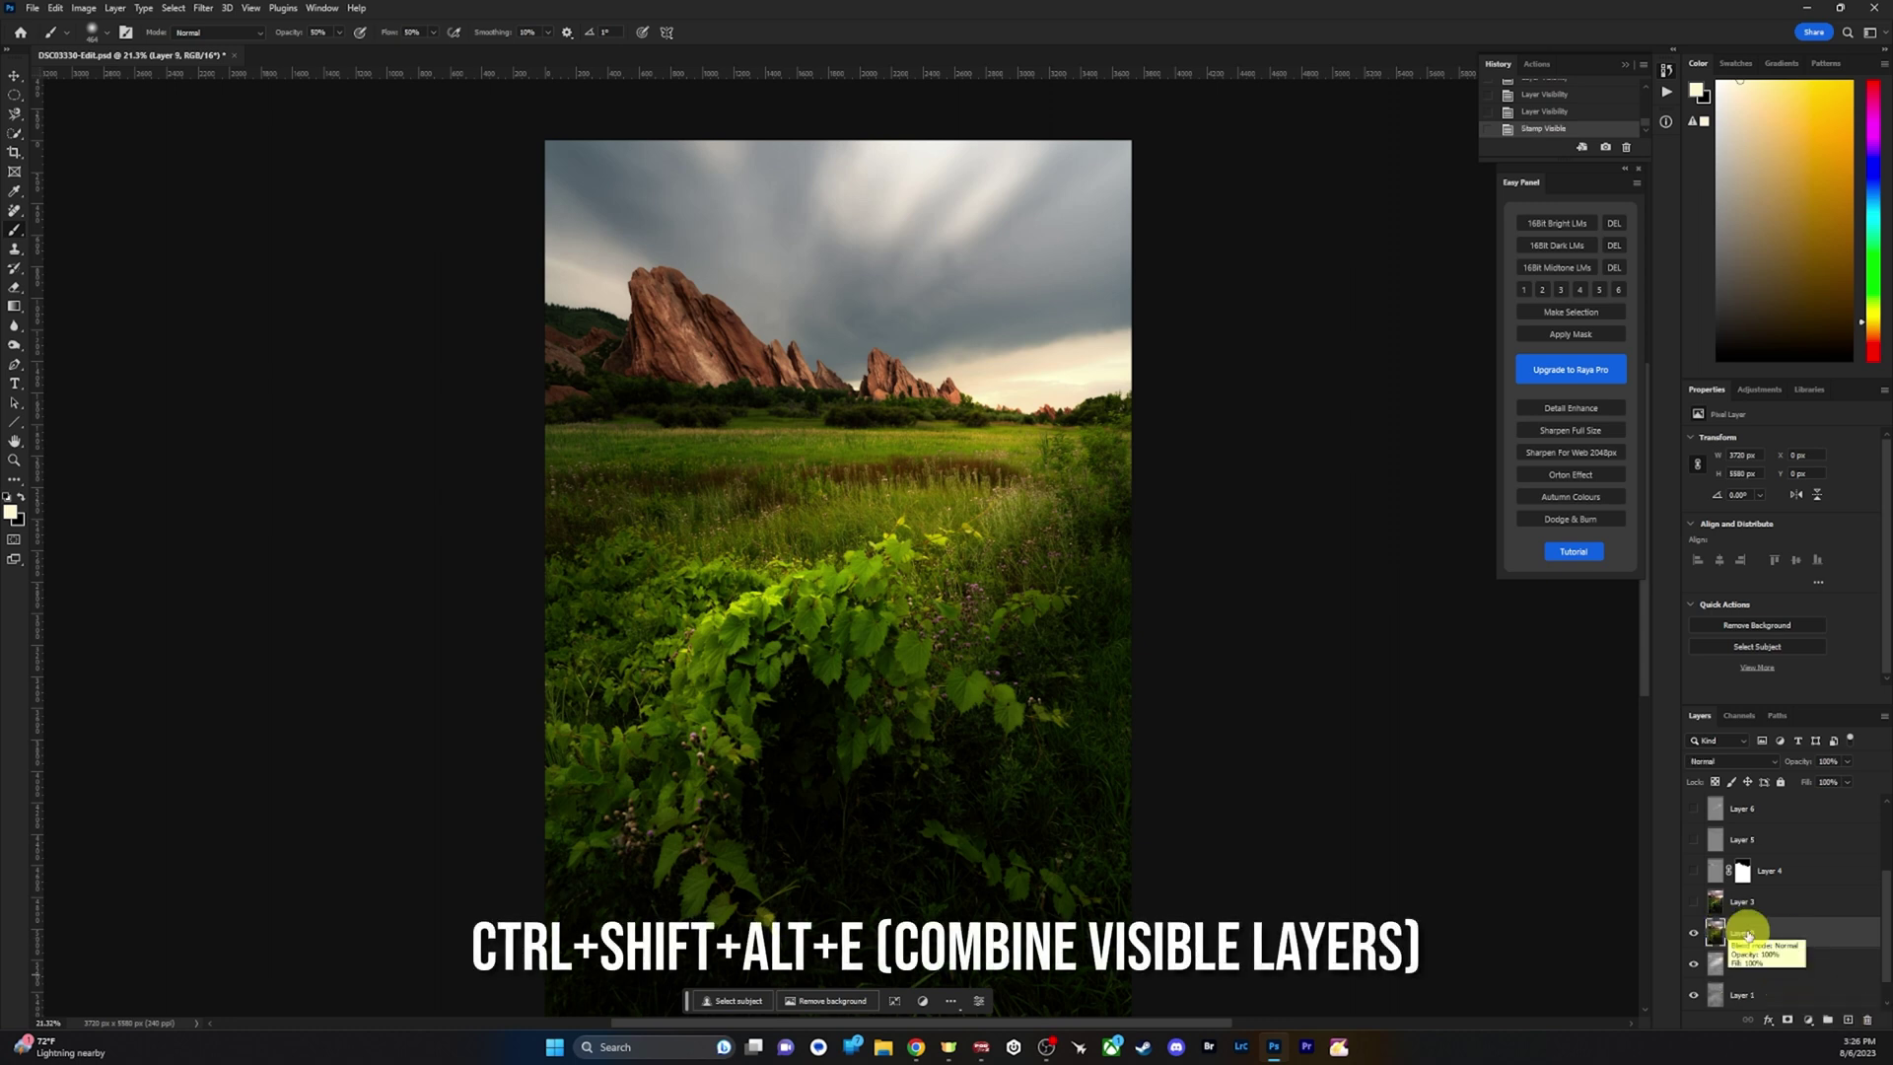
pyautogui.scroll(-1, 1740, 961)
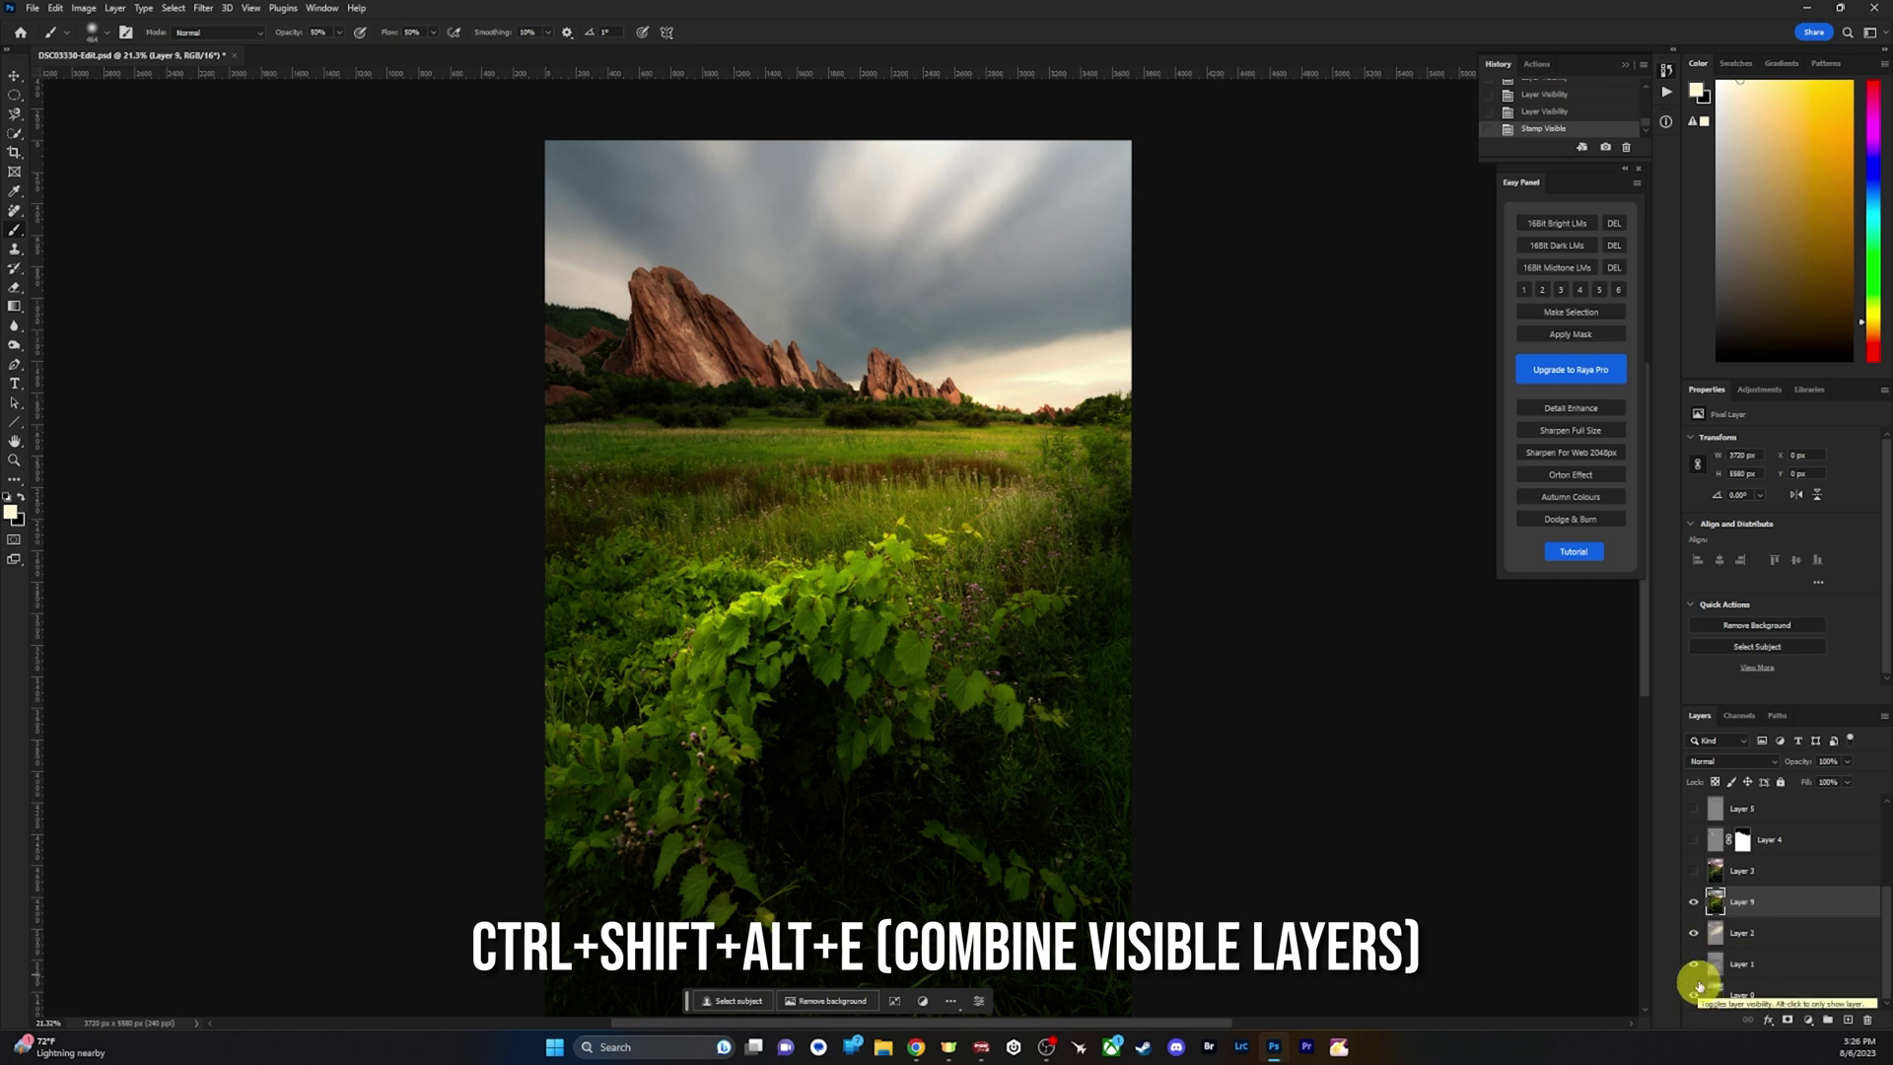
pyautogui.click(1694, 933)
pyautogui.click(1693, 965)
pyautogui.click(1693, 995)
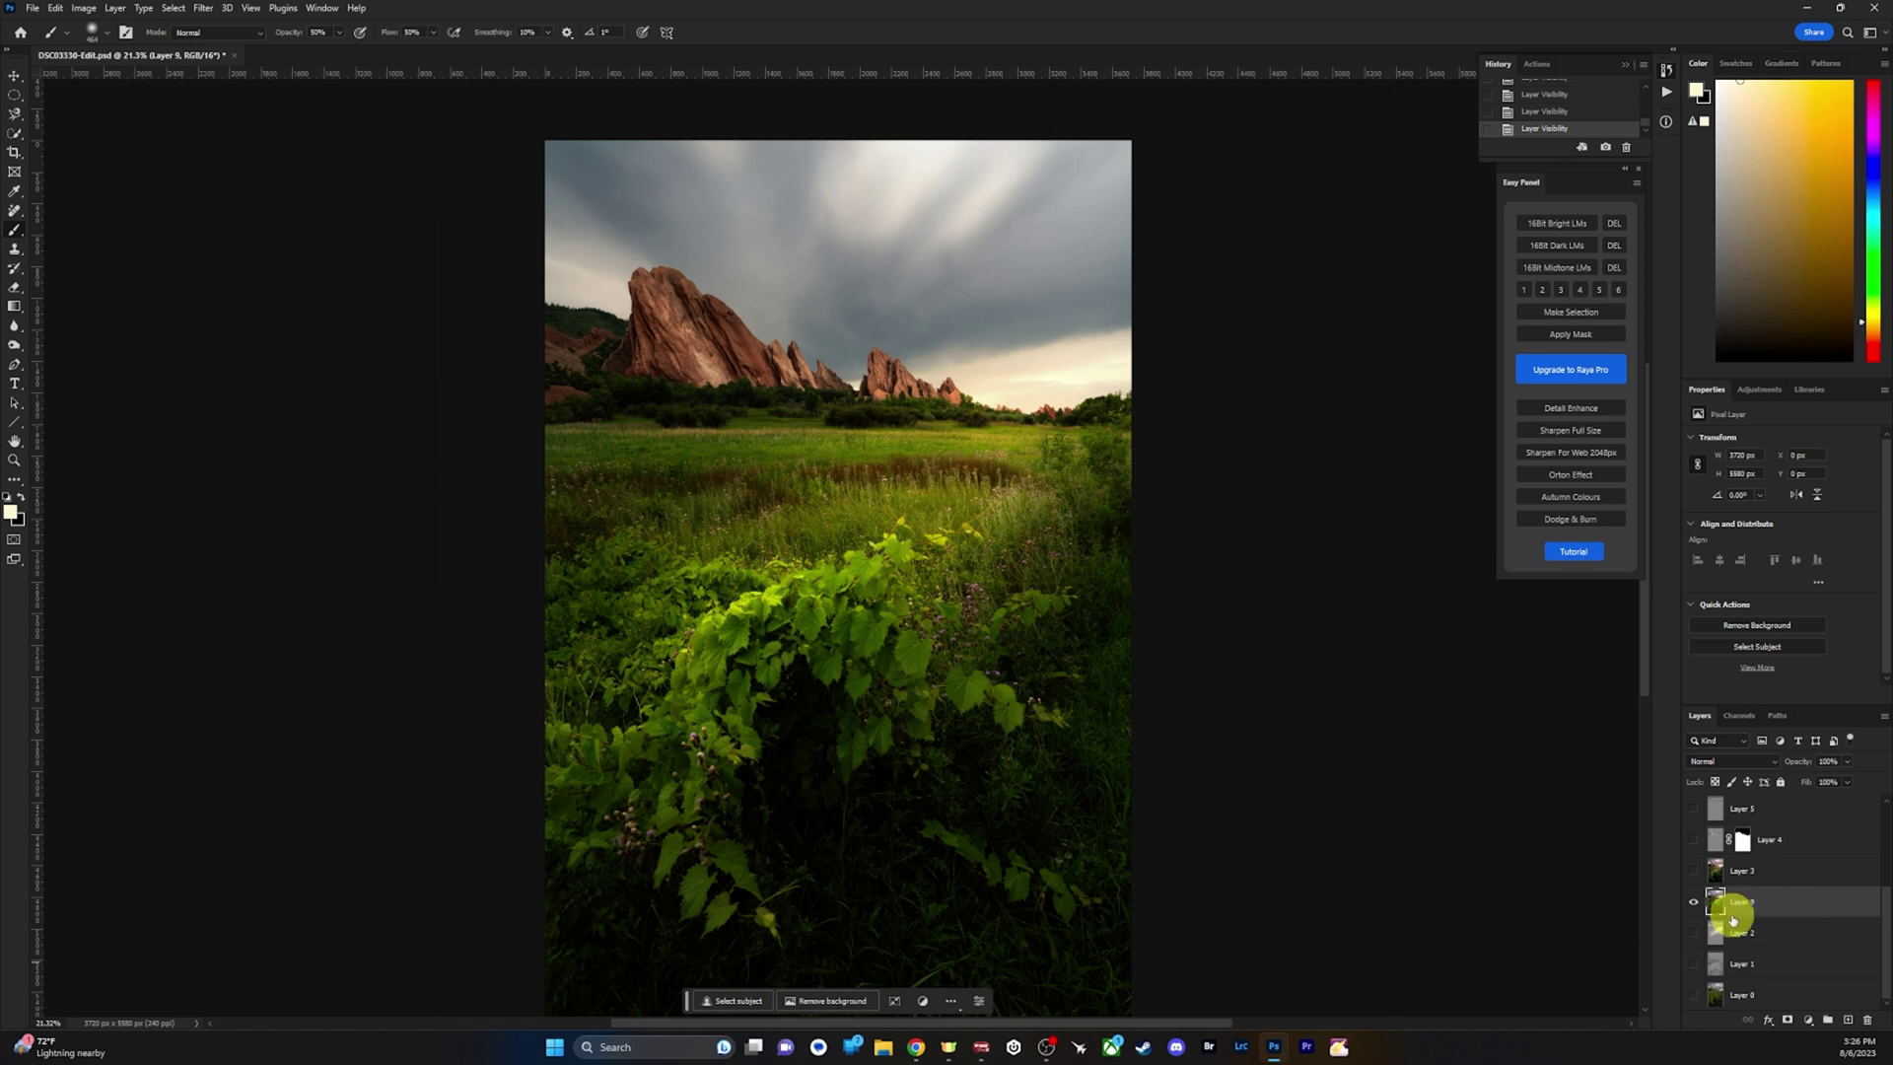
# Toggle Layer 3 on and off repeatedly over the stamped layer to compare the colours, leaving Layer 3 shown.
pyautogui.click(1693, 873)
pyautogui.click(1693, 872)
pyautogui.click(1693, 873)
pyautogui.click(1694, 872)
pyautogui.click(1694, 873)
pyautogui.click(1694, 872)
pyautogui.click(1693, 872)
pyautogui.click(1694, 872)
pyautogui.click(1694, 872)
pyautogui.click(1694, 872)
pyautogui.click(1694, 873)
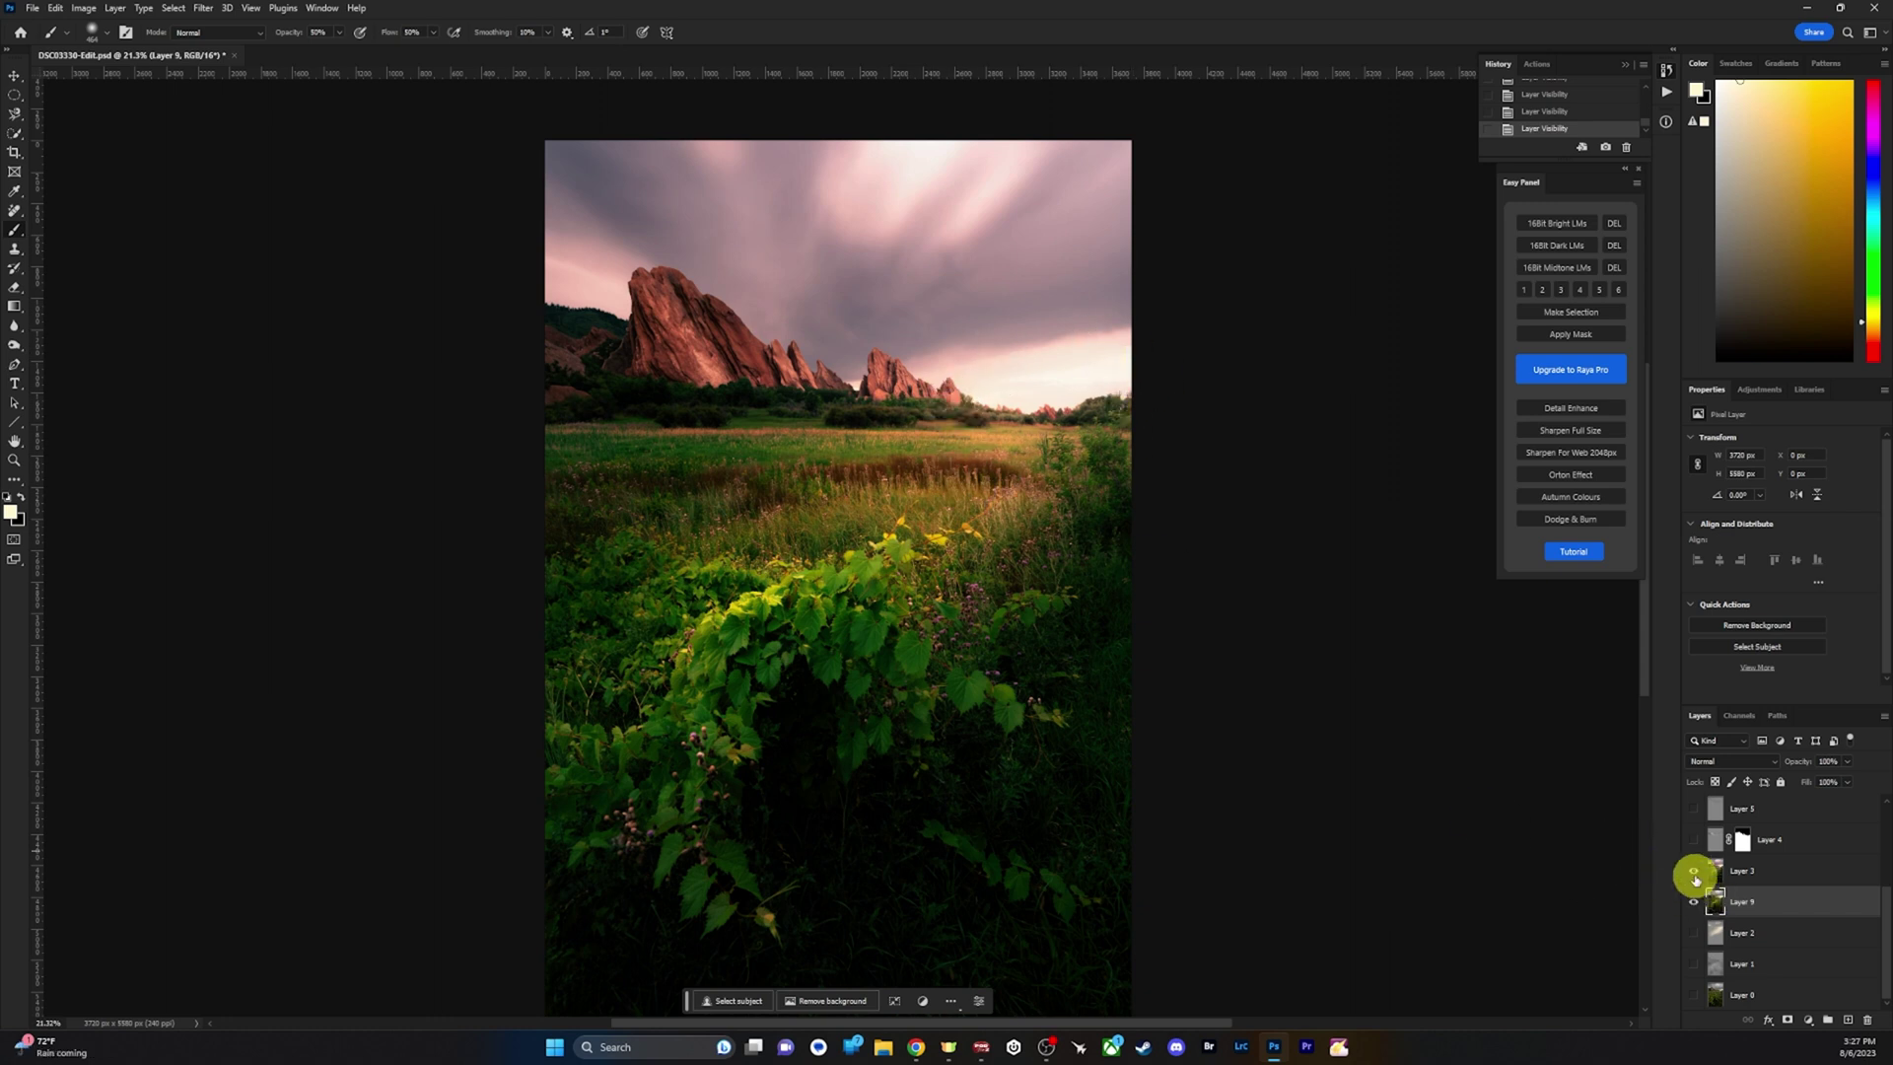
# Apply the Camera Raw Filter to Layer 9, shift the yellows' hue toward orange, and set saturation to -19 for oranges and -27 for yellows.
pyautogui.click(205, 12)
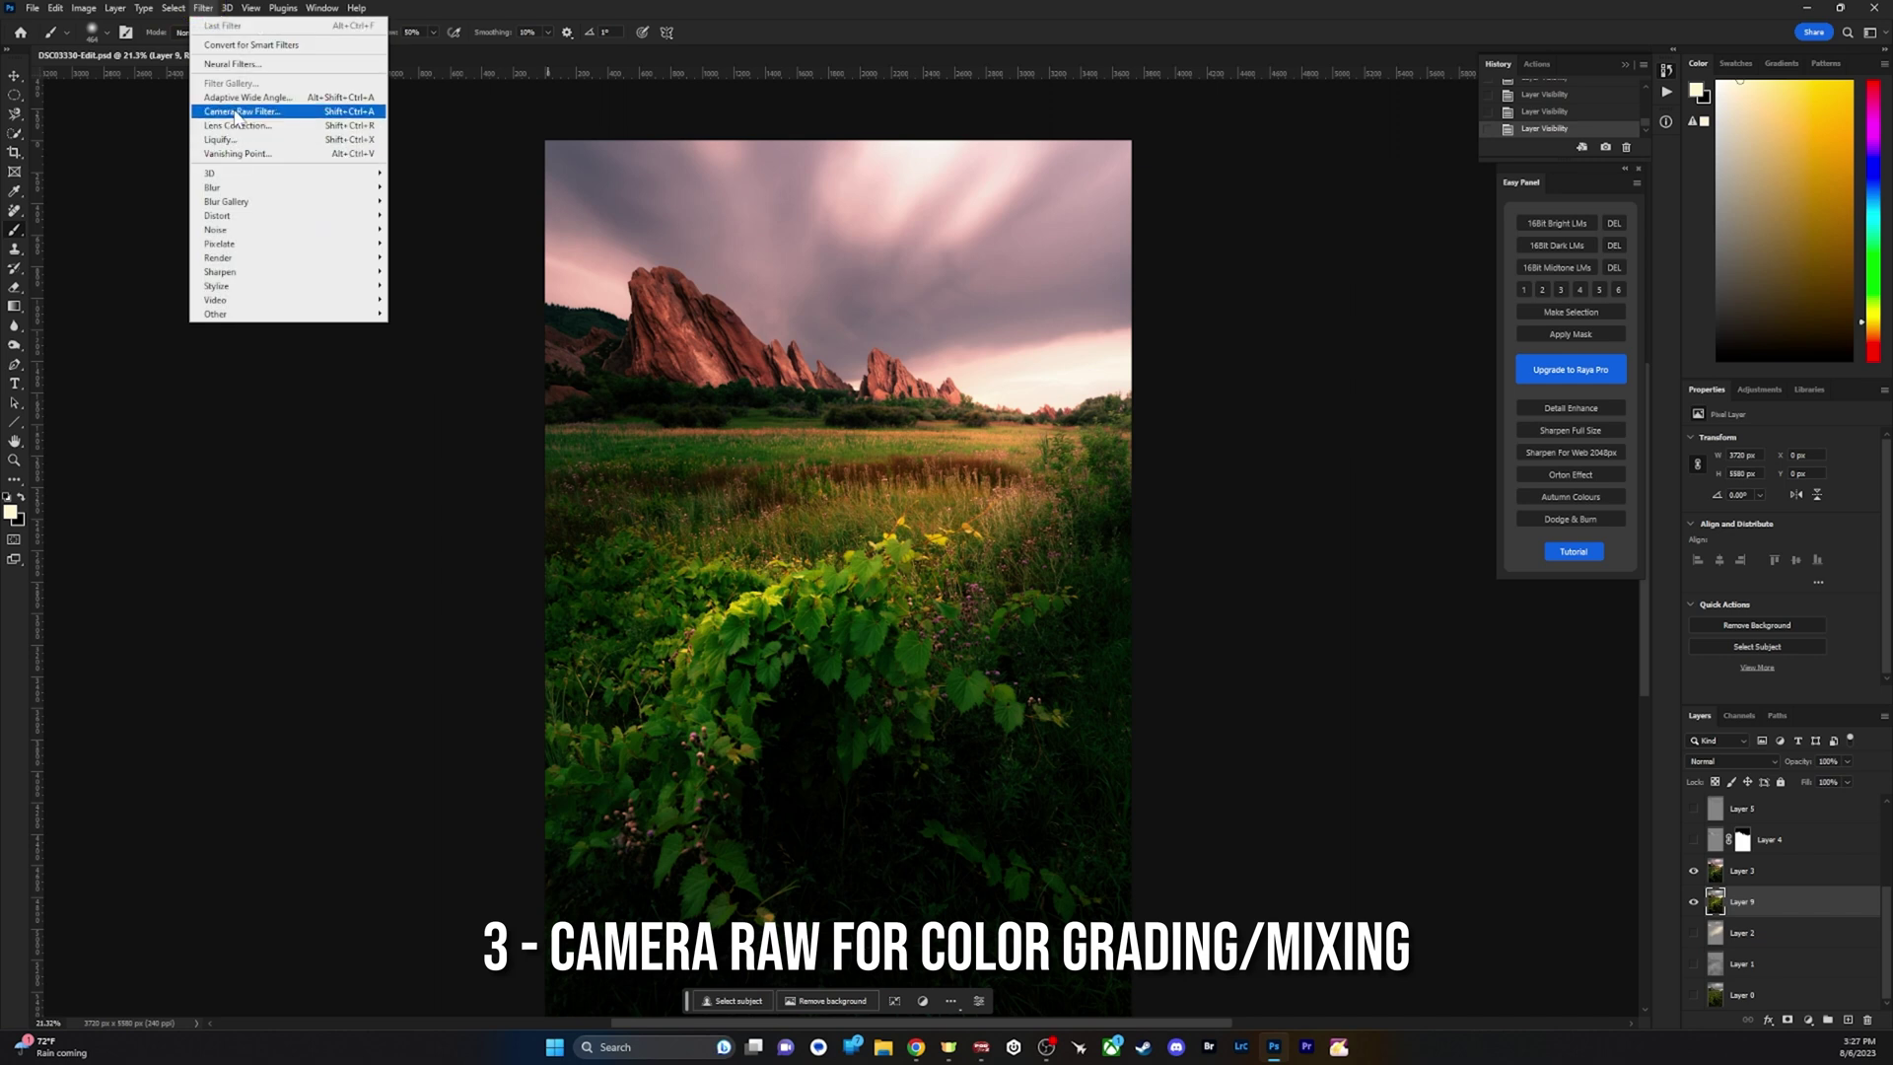
pyautogui.click(232, 108)
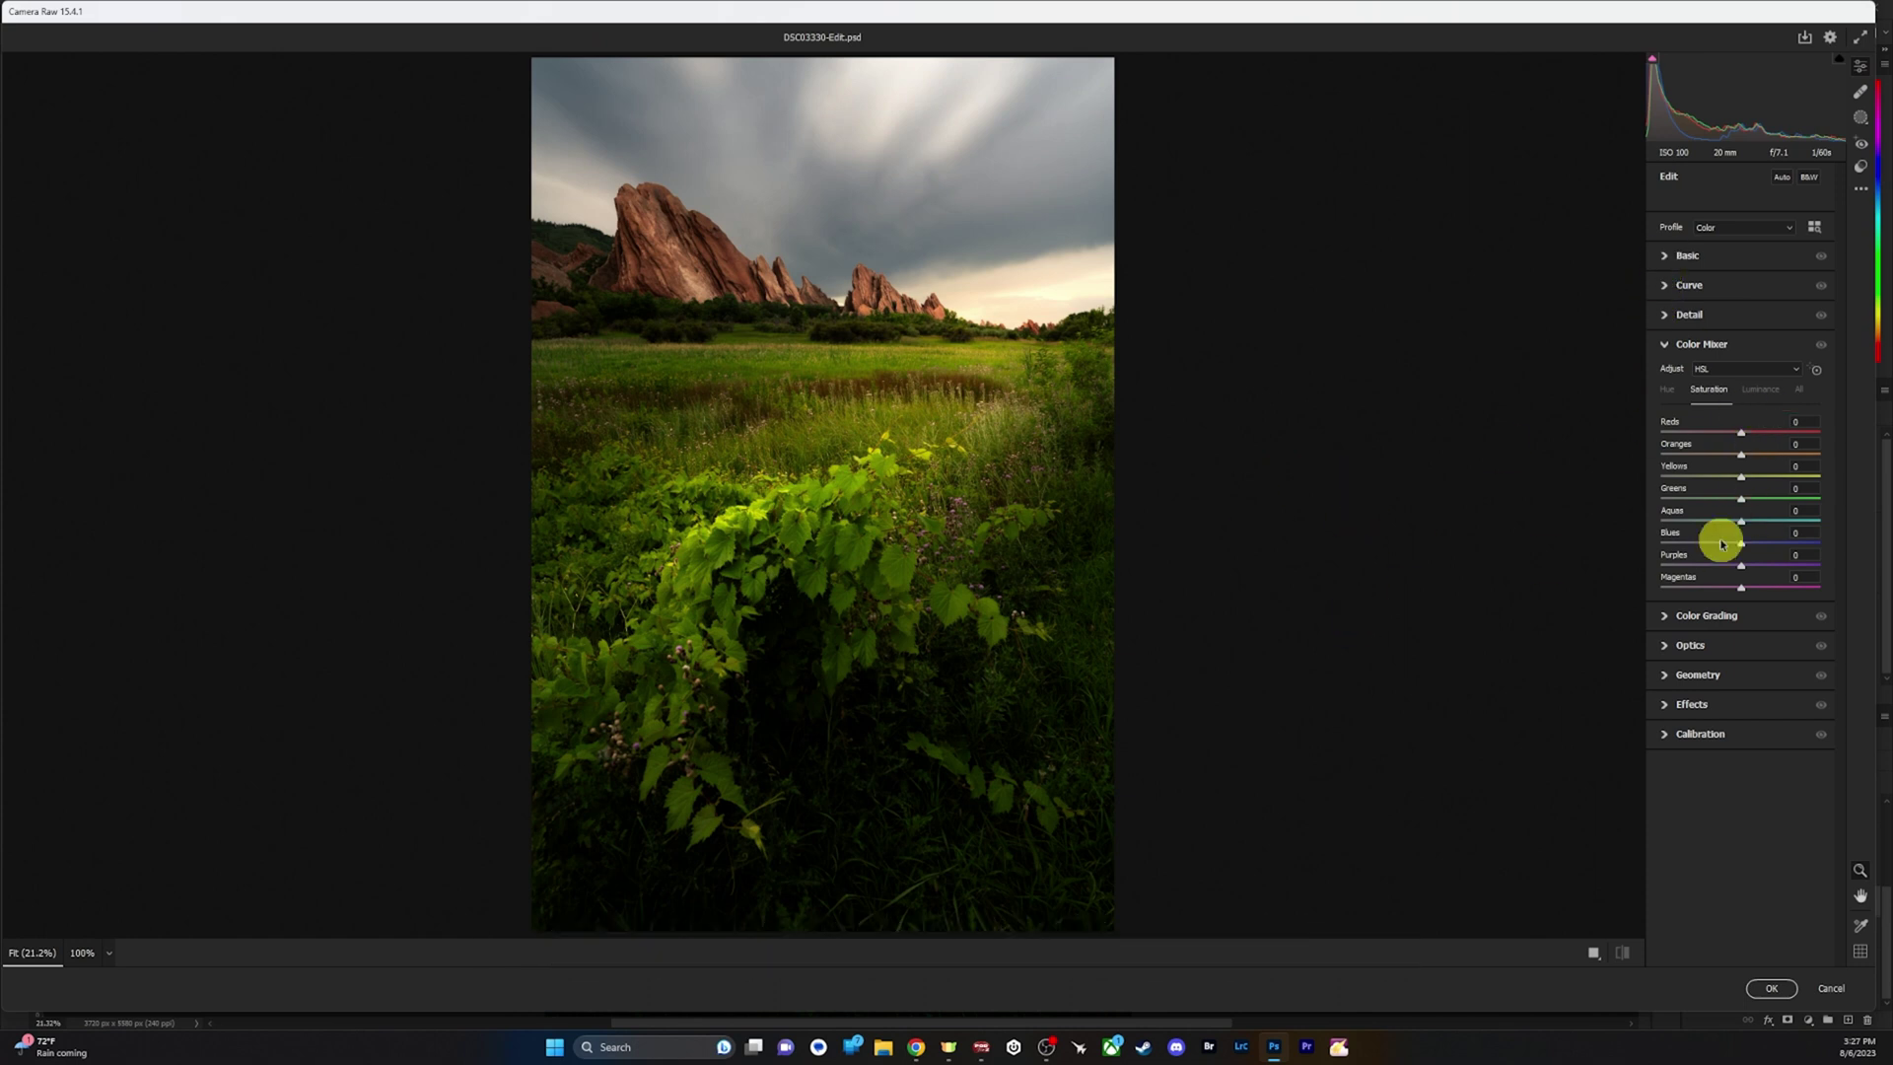
pyautogui.click(1676, 394)
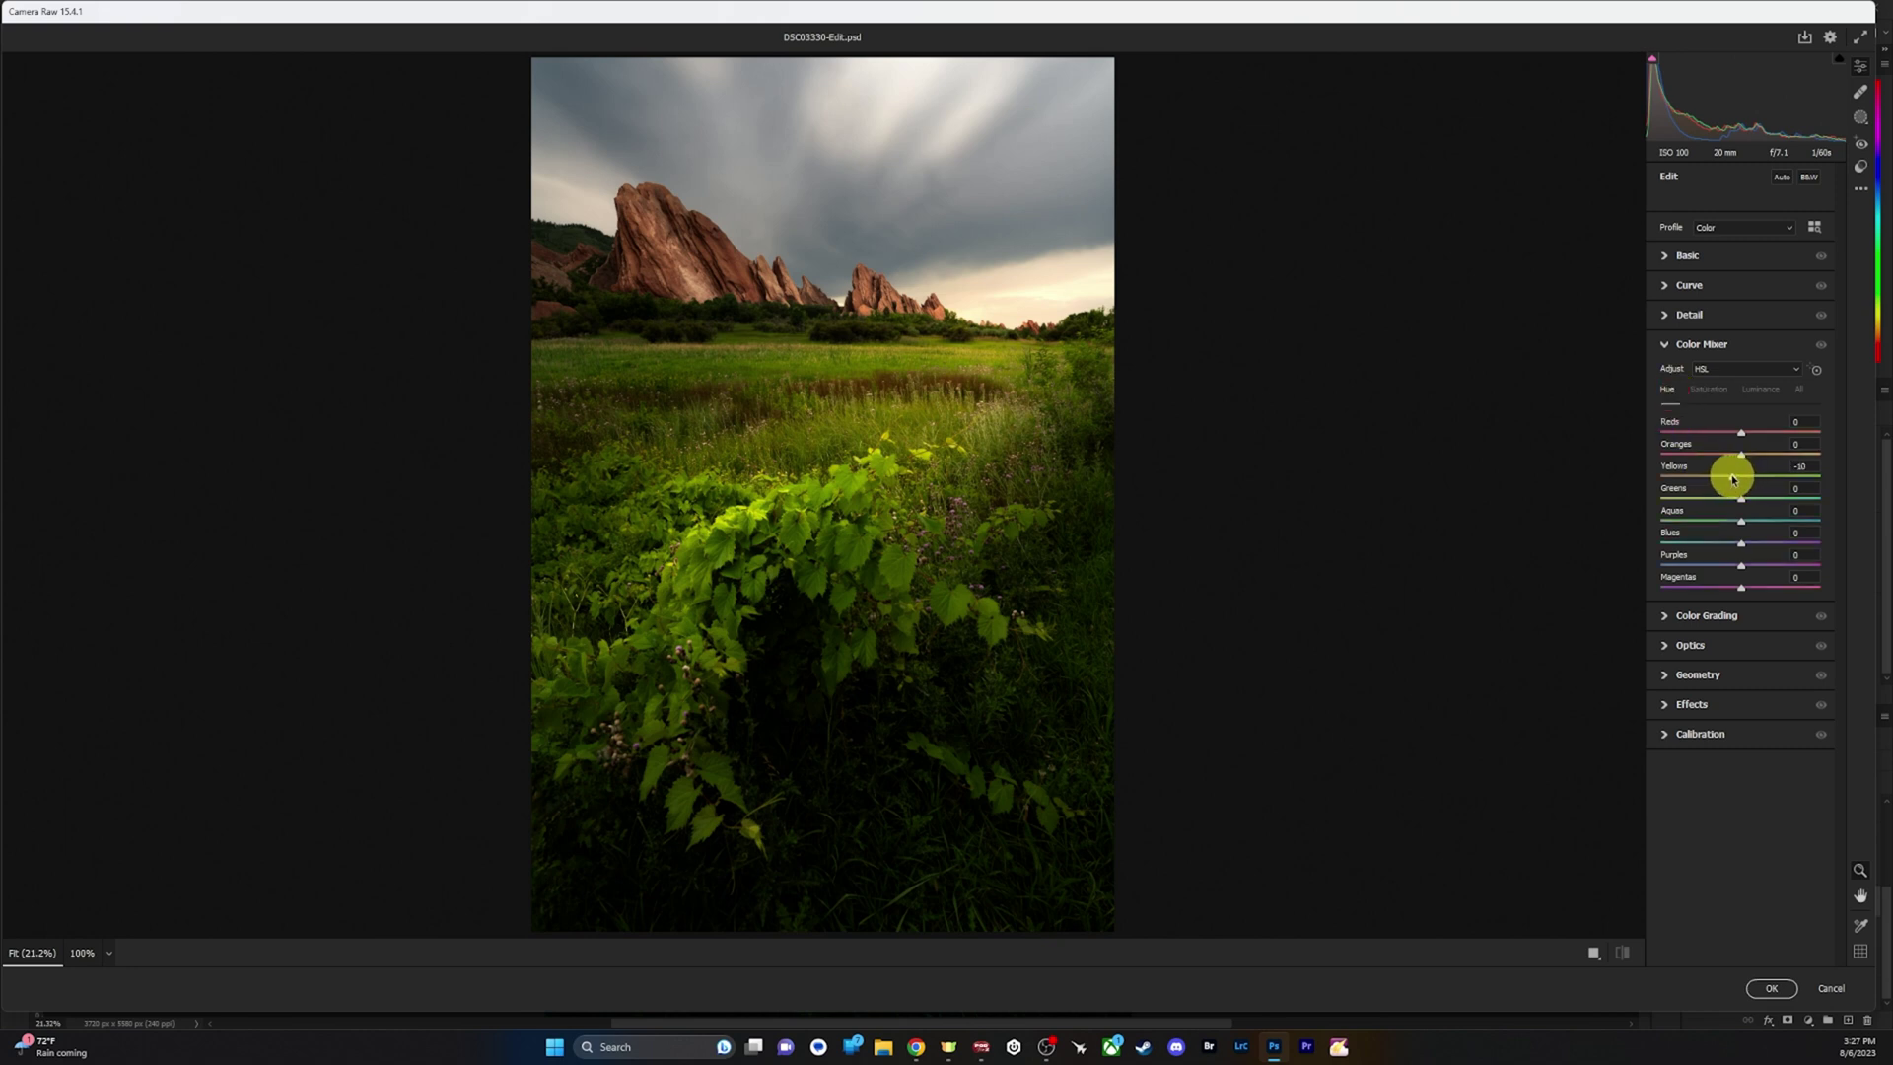
pyautogui.moveTo(1720, 480); pyautogui.dragTo(1722, 480)
pyautogui.click(1708, 390)
pyautogui.moveTo(1738, 455); pyautogui.dragTo(1720, 479)
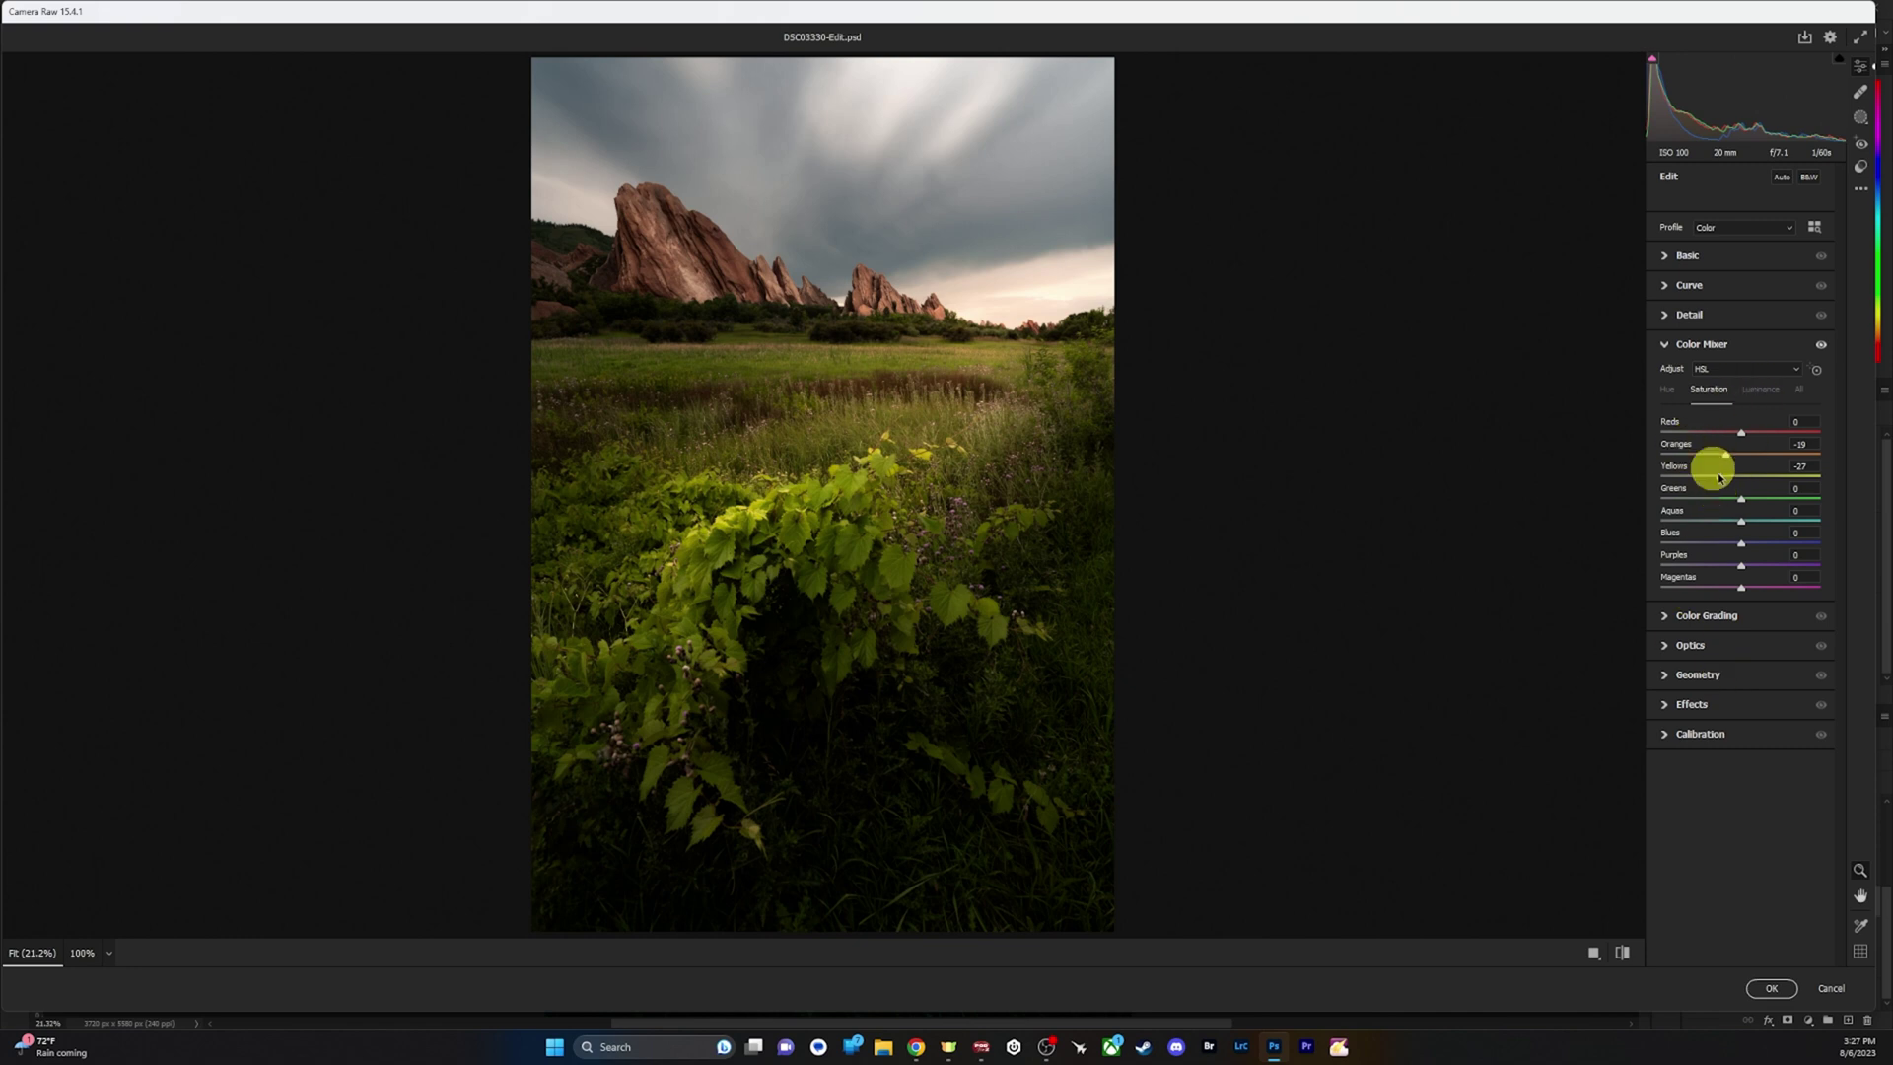
# Shift the blues' hue slightly toward aqua and lower the blues' luminance to -11 in the Color Mixer.
pyautogui.click(1666, 388)
pyautogui.moveTo(1740, 543); pyautogui.dragTo(1733, 542)
pyautogui.click(1720, 391)
pyautogui.click(1761, 389)
pyautogui.moveTo(1741, 543); pyautogui.dragTo(1734, 545)
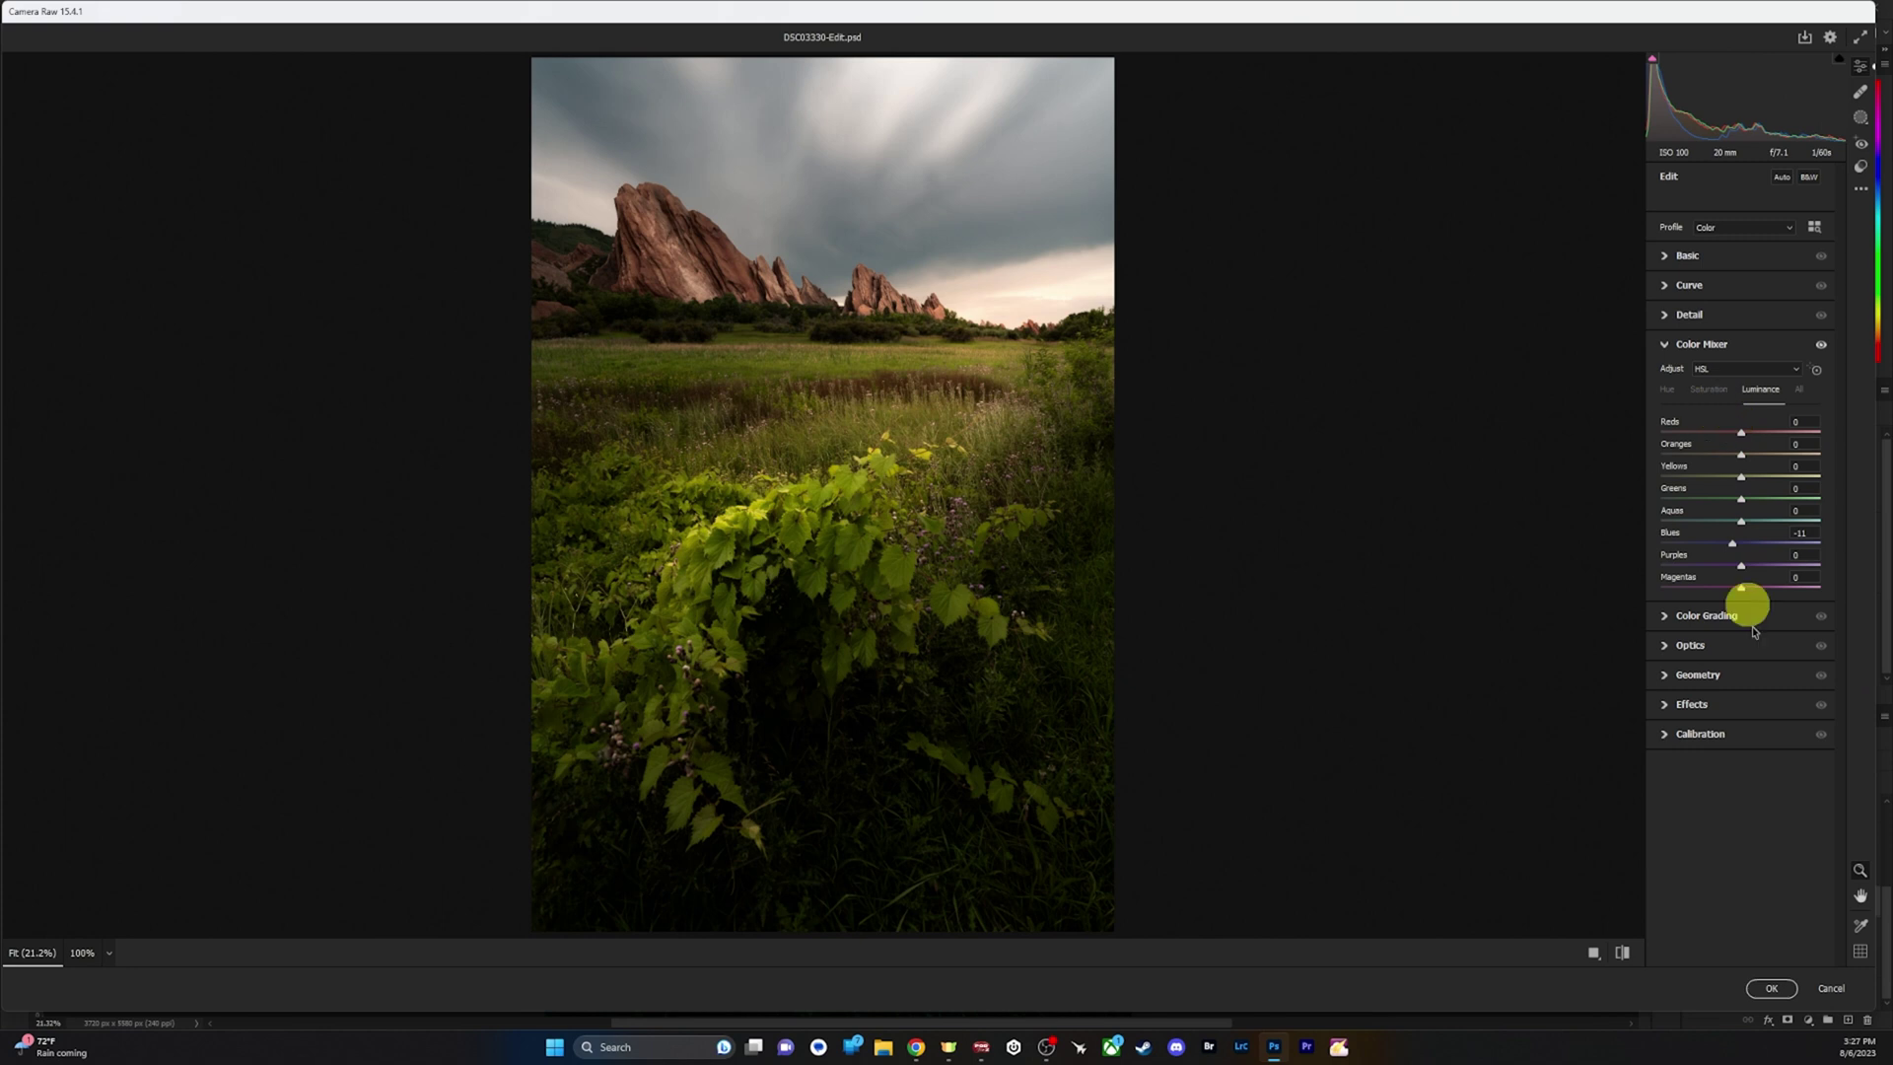
# Tint the highlights in Color Grading with hue 14 and saturation 7.
pyautogui.click(1675, 616)
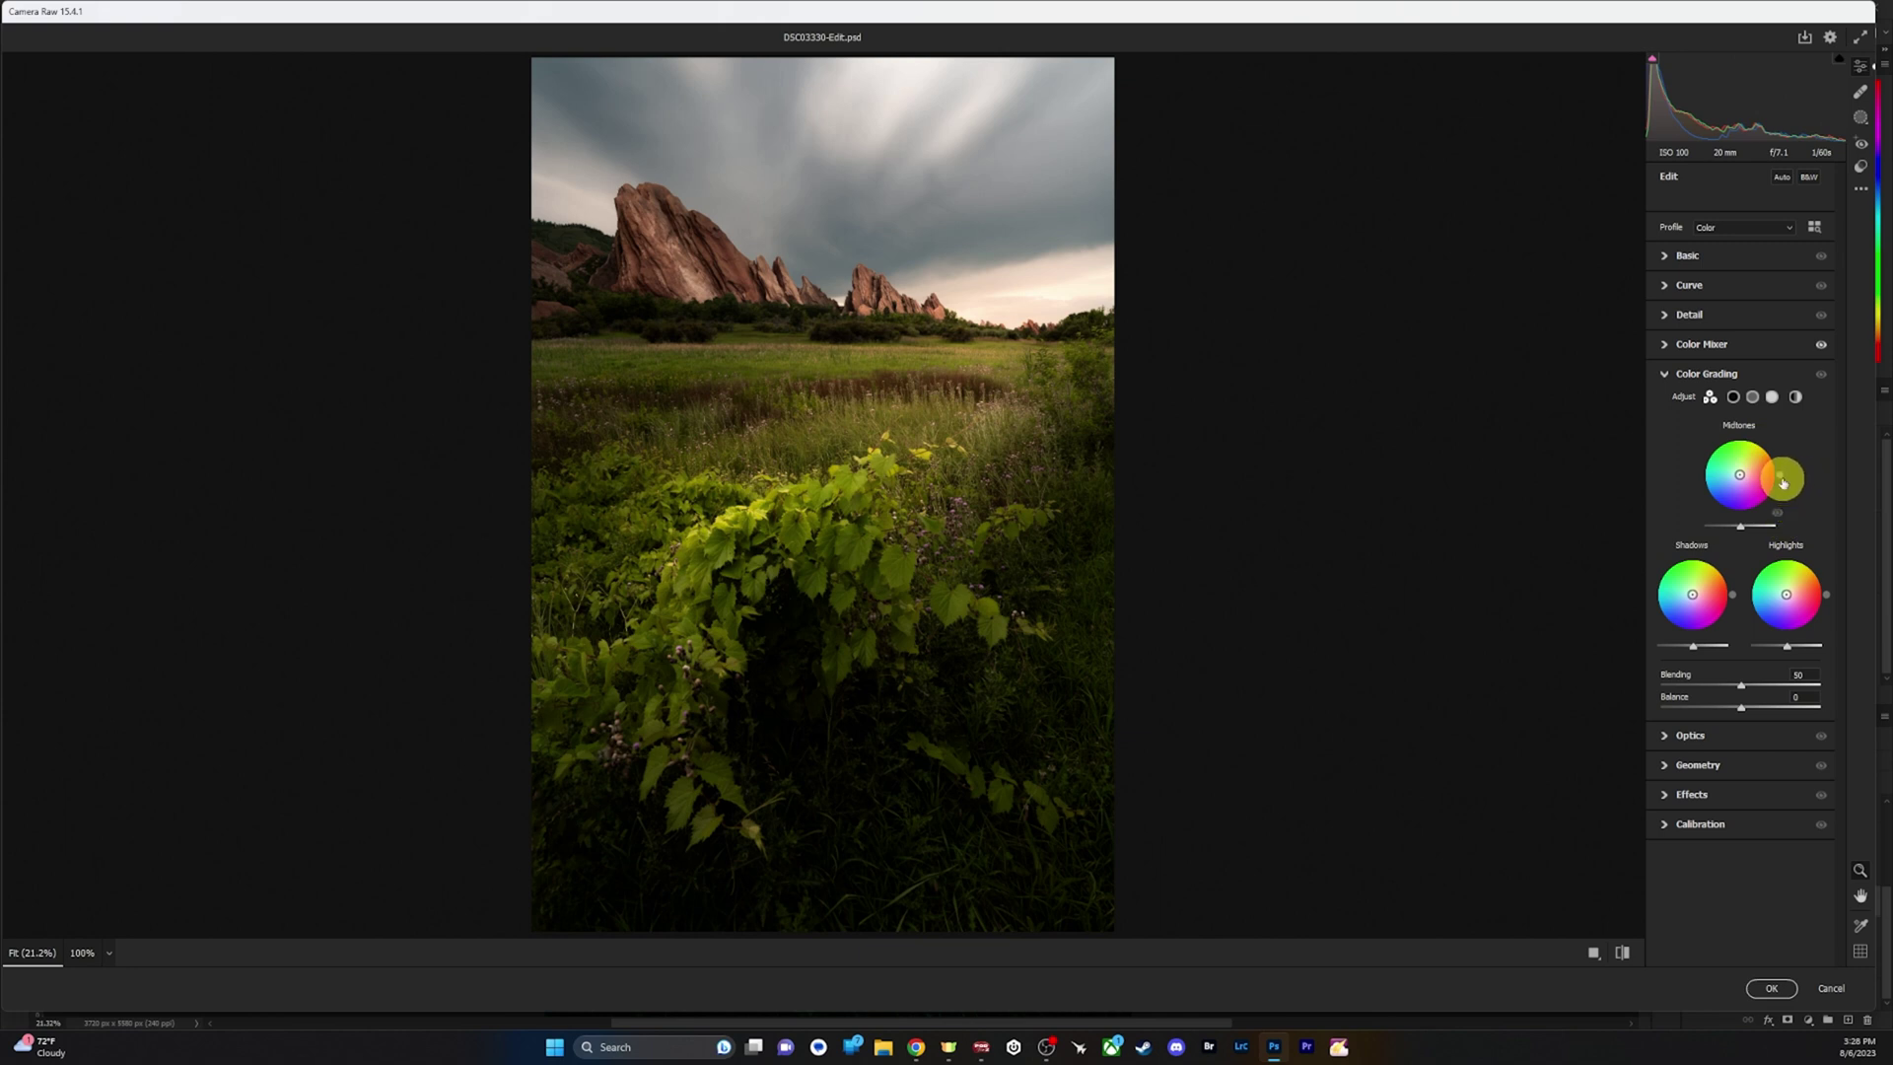
pyautogui.moveTo(1827, 599); pyautogui.dragTo(1830, 593)
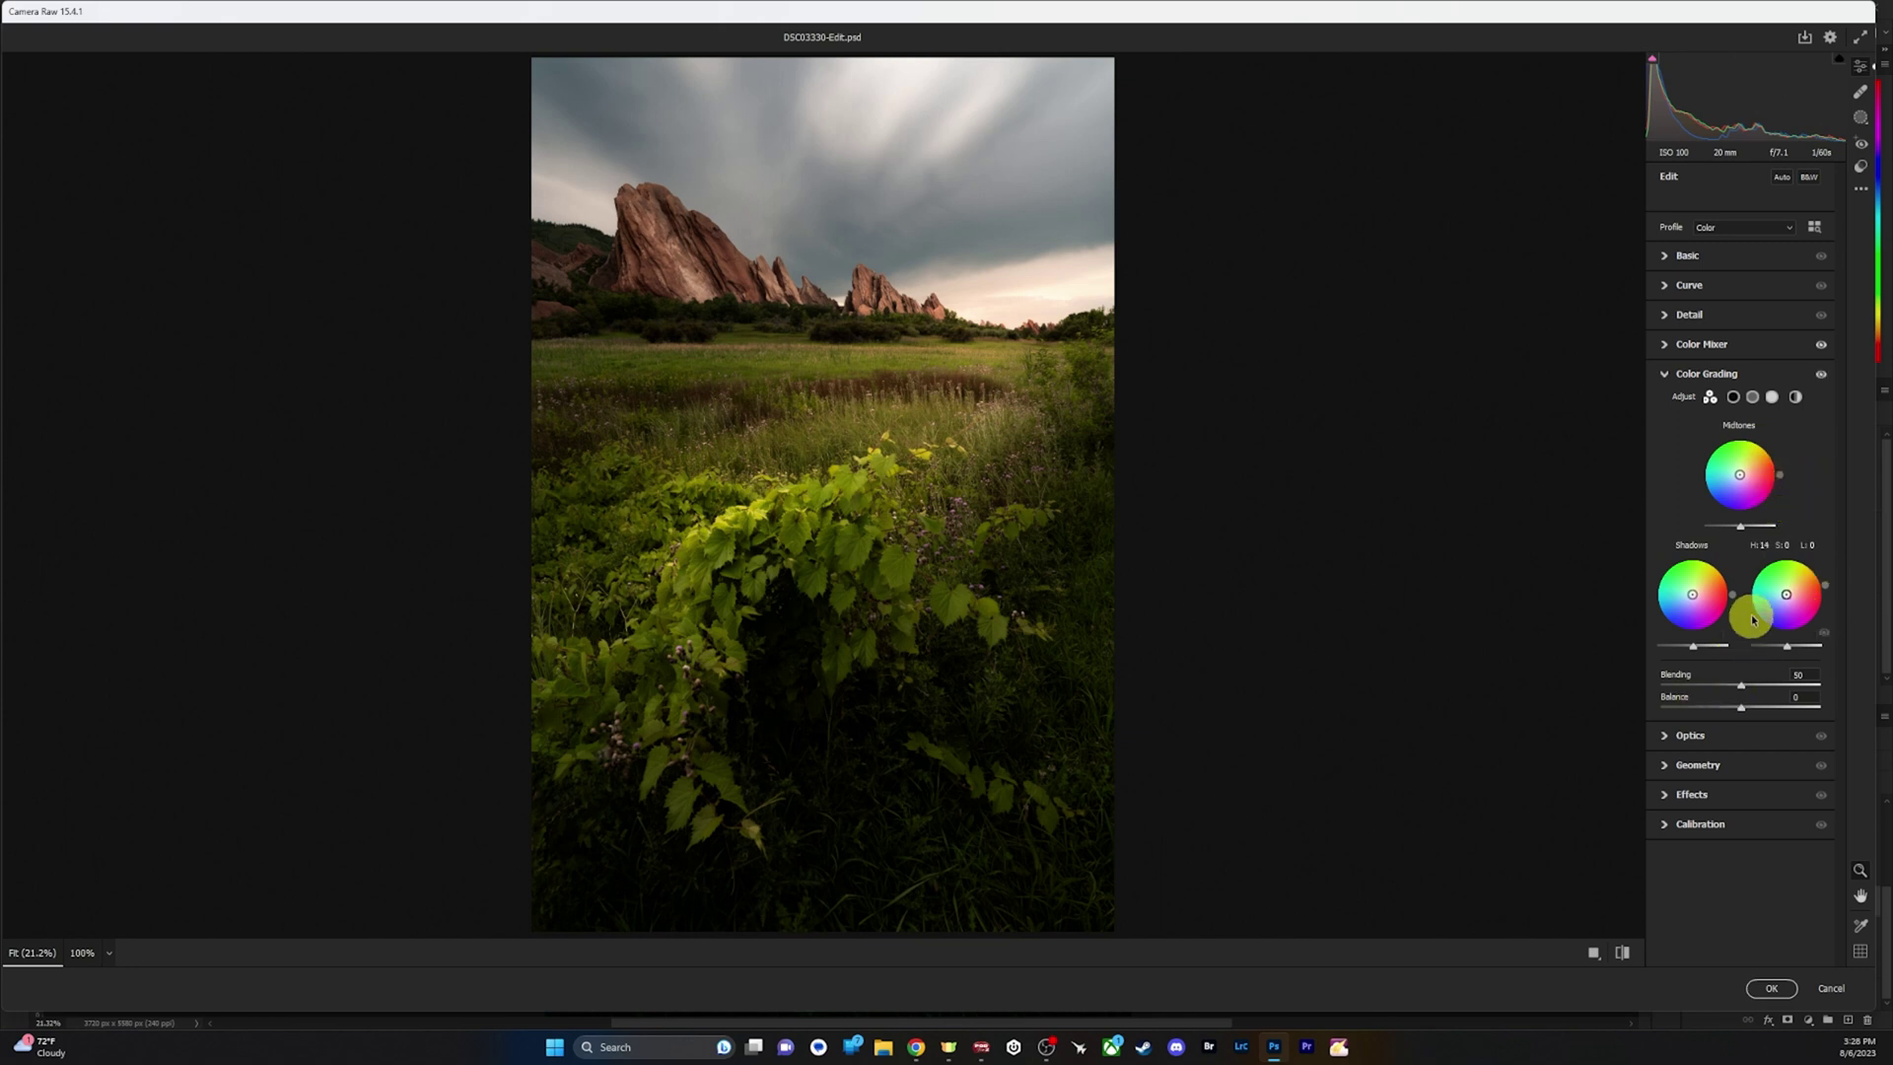
pyautogui.click(1772, 397)
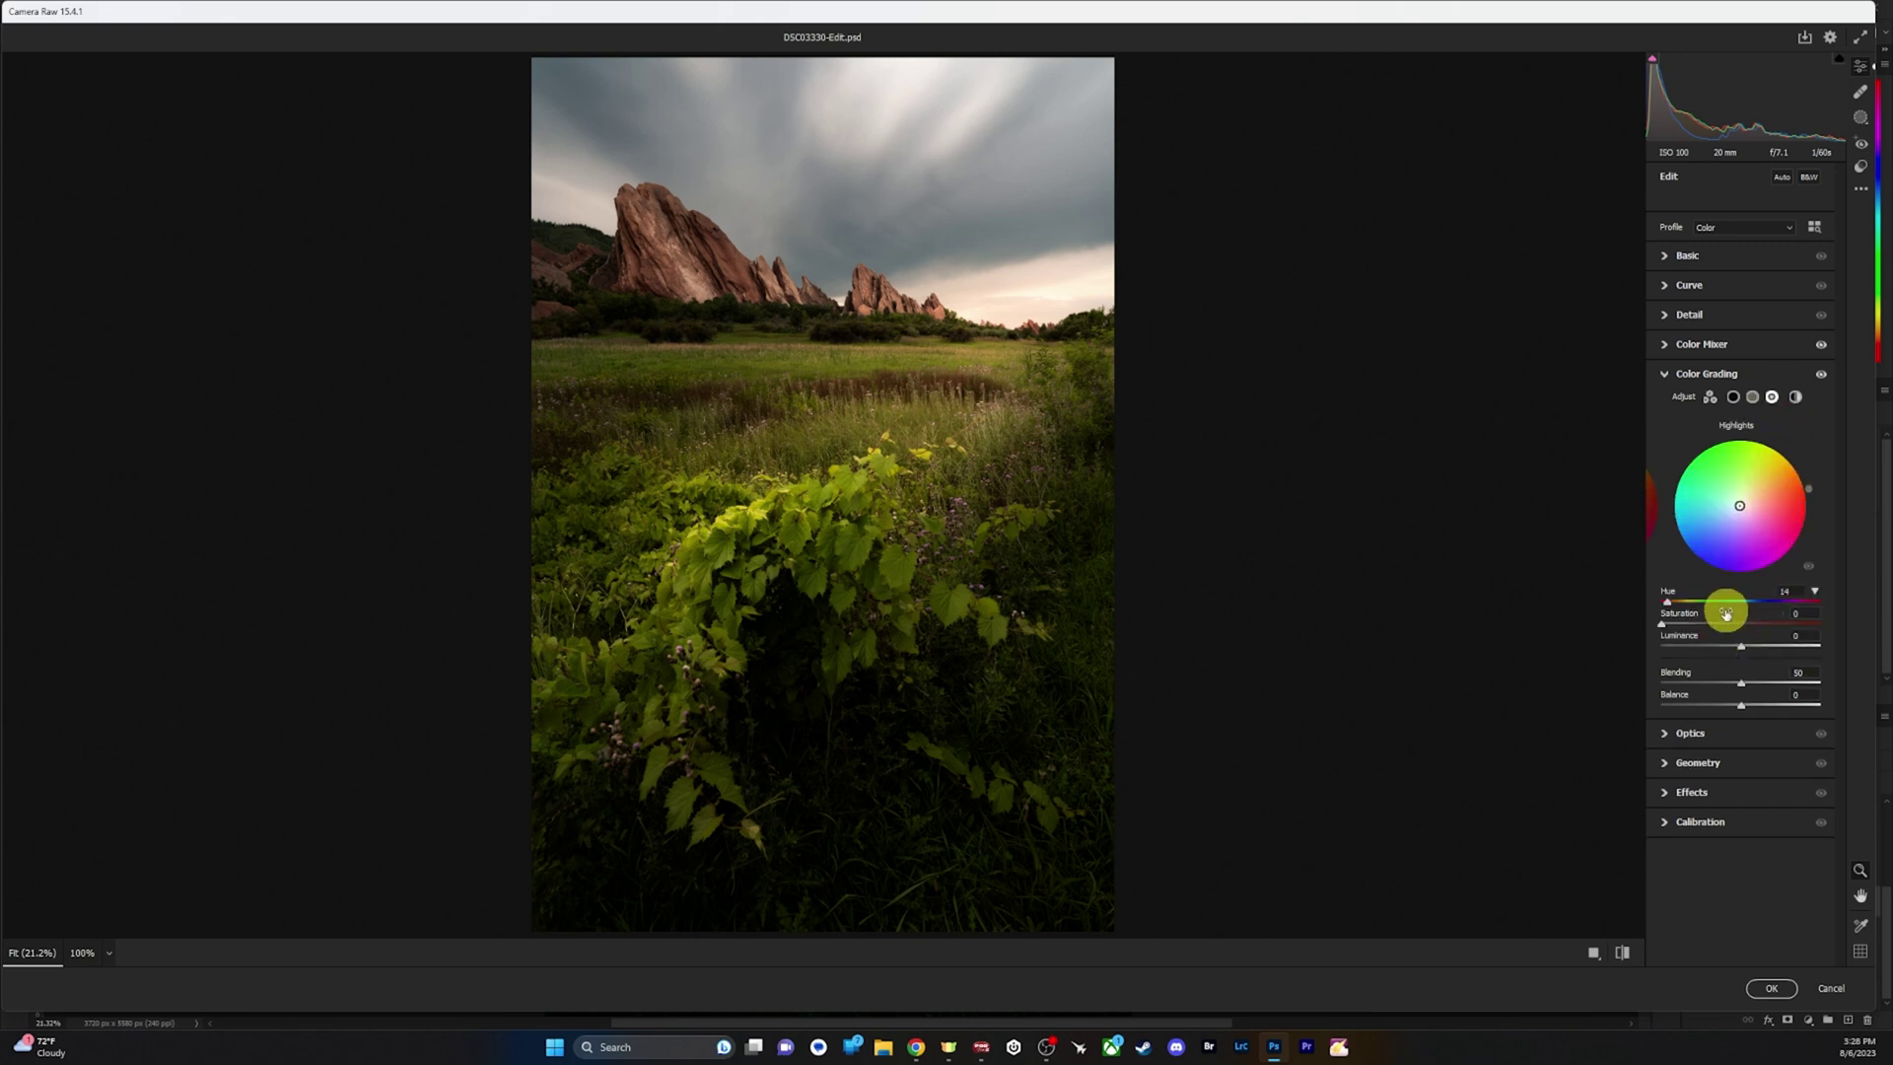
pyautogui.moveTo(1663, 627); pyautogui.dragTo(1669, 622)
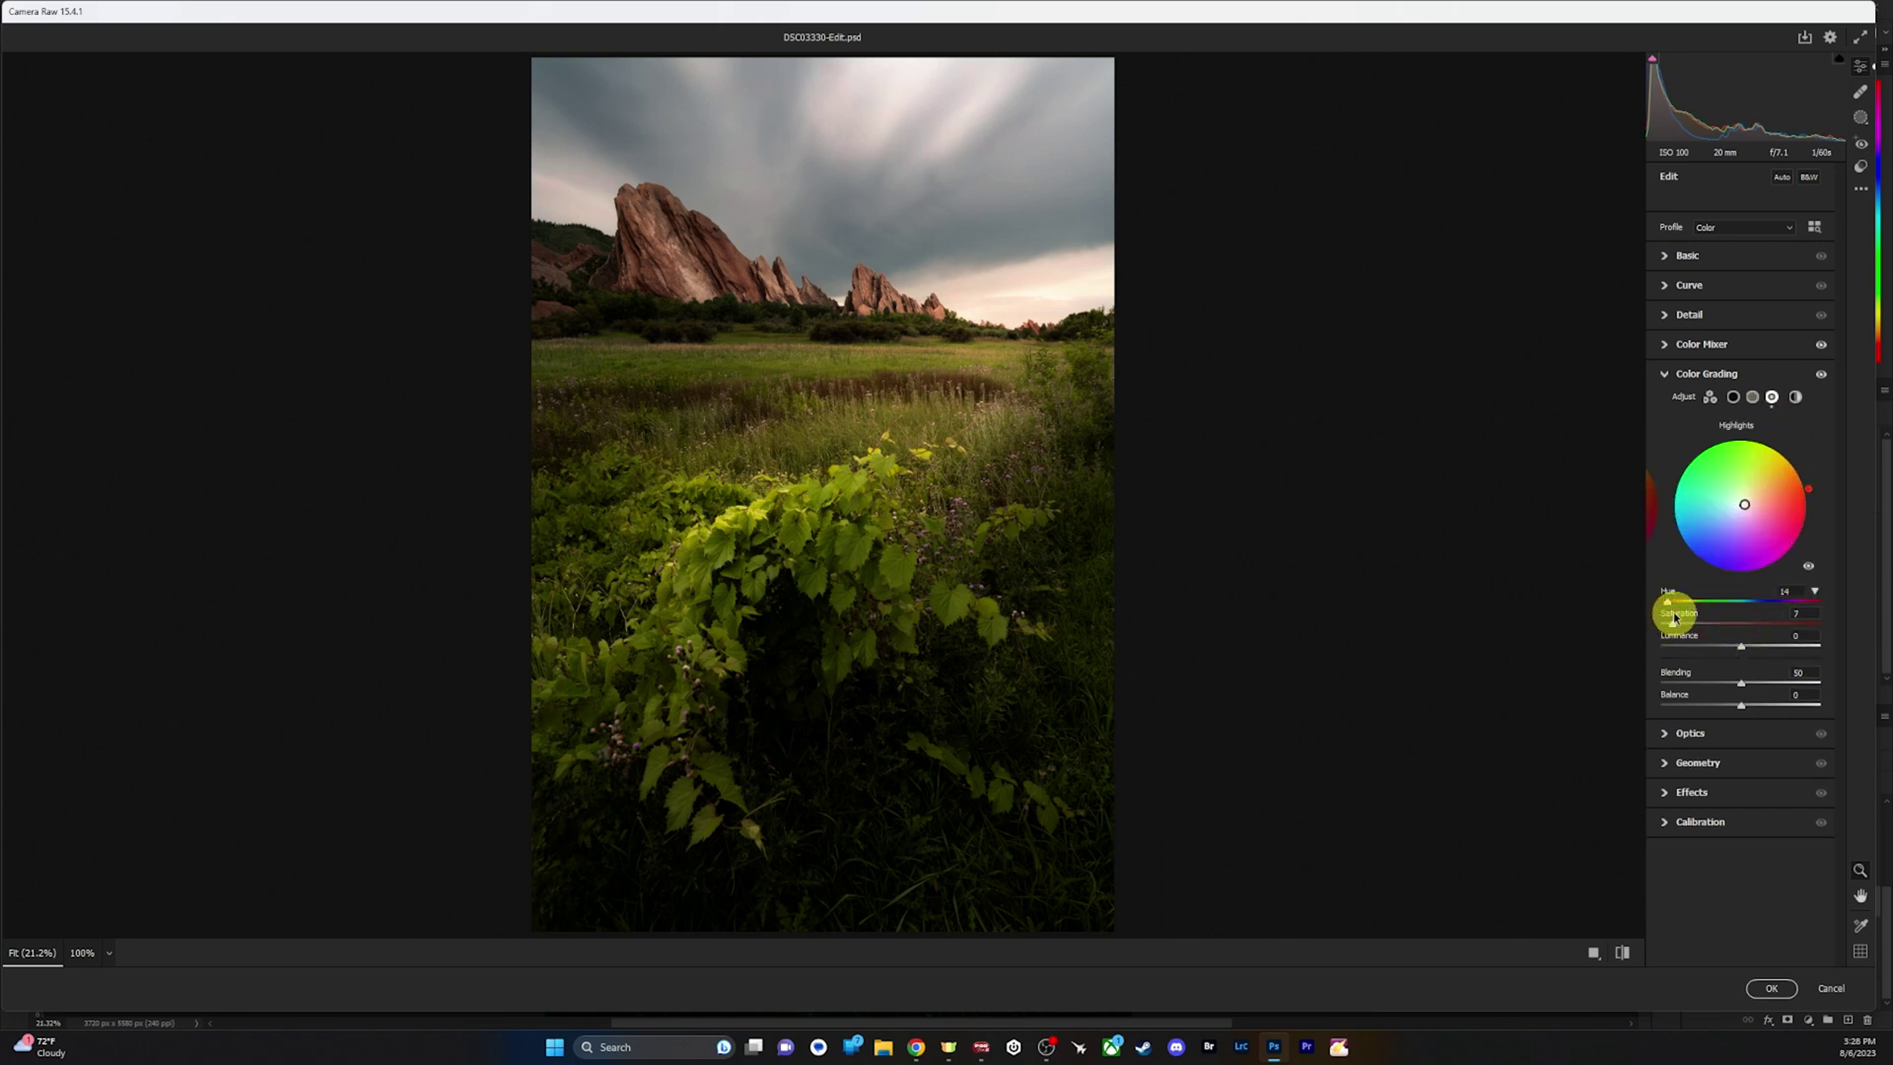
# Give the midtones a slight warm tint with lower luminance, and raise the highlights' saturation to 10.
pyautogui.click(1751, 397)
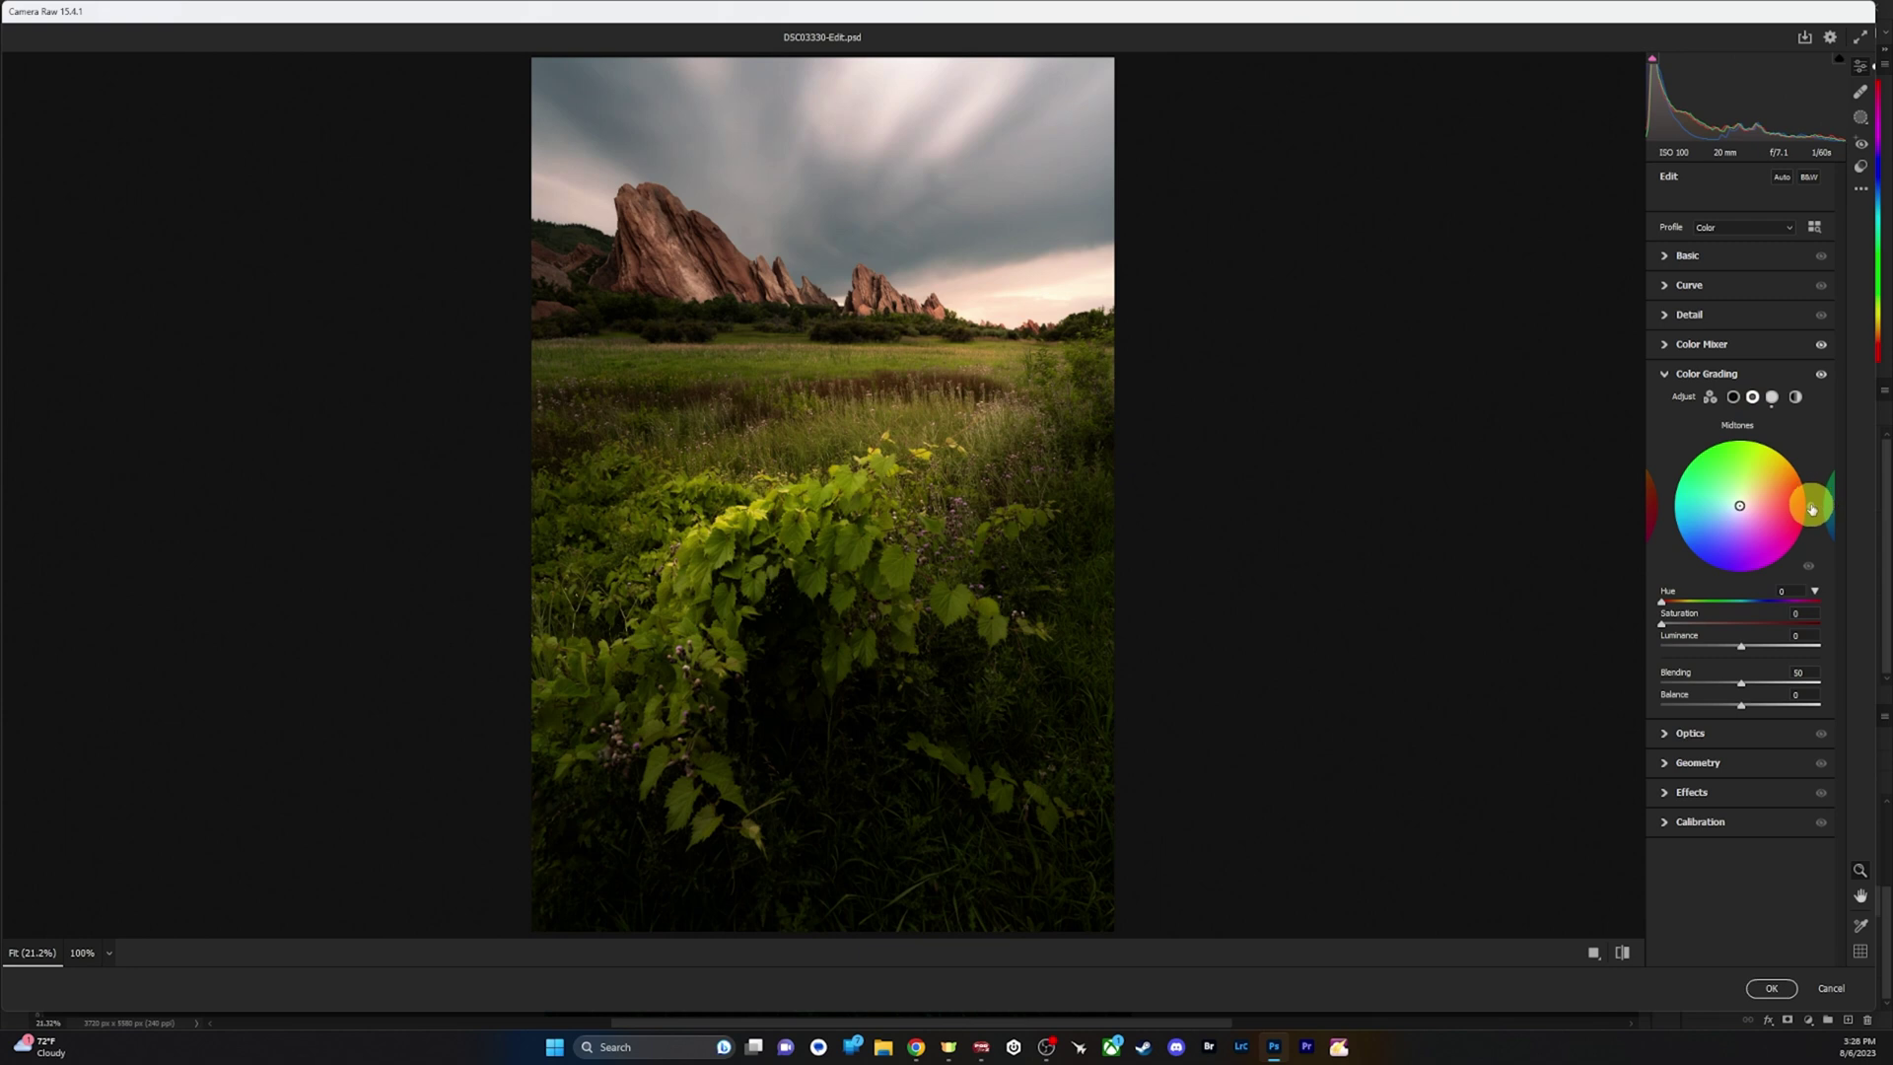
pyautogui.moveTo(1810, 509); pyautogui.dragTo(1810, 496)
pyautogui.moveTo(1663, 625); pyautogui.dragTo(1671, 626)
pyautogui.moveTo(1742, 649); pyautogui.dragTo(1722, 649)
pyautogui.click(1771, 399)
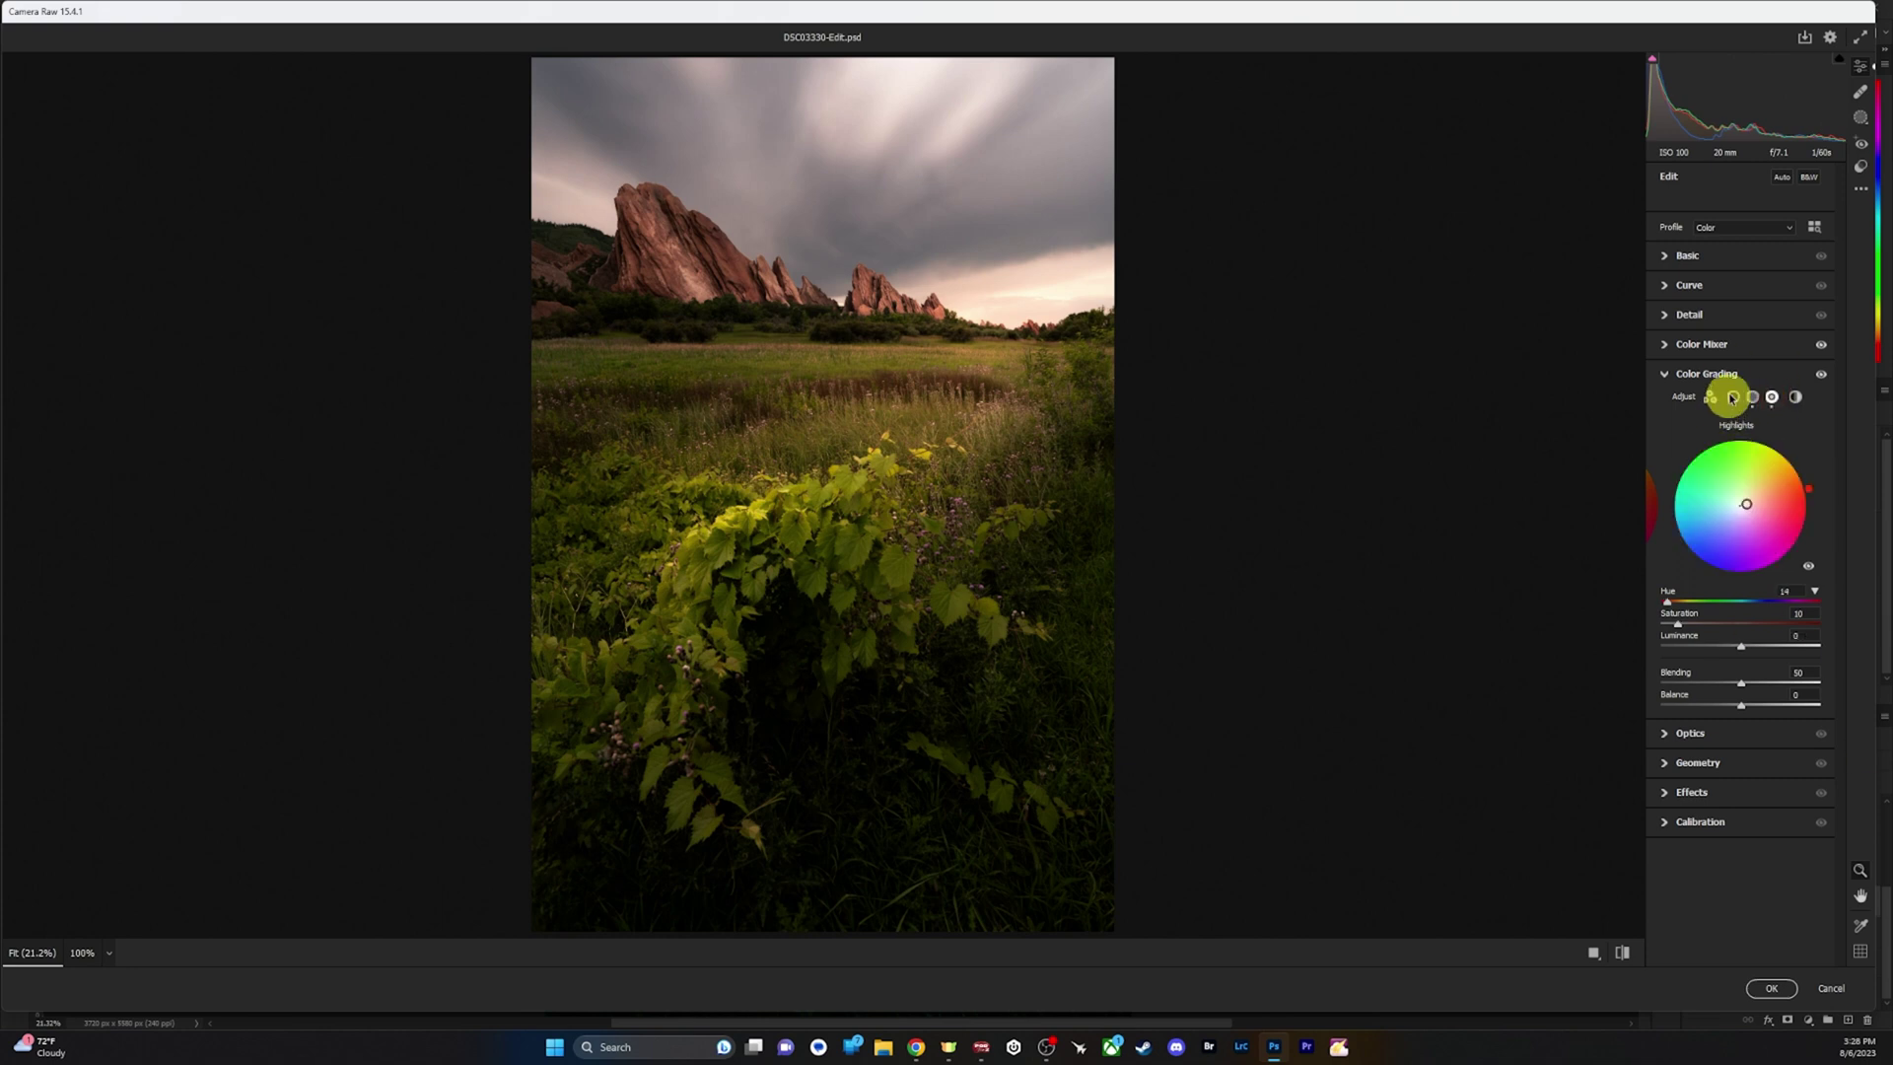
pyautogui.click(1733, 396)
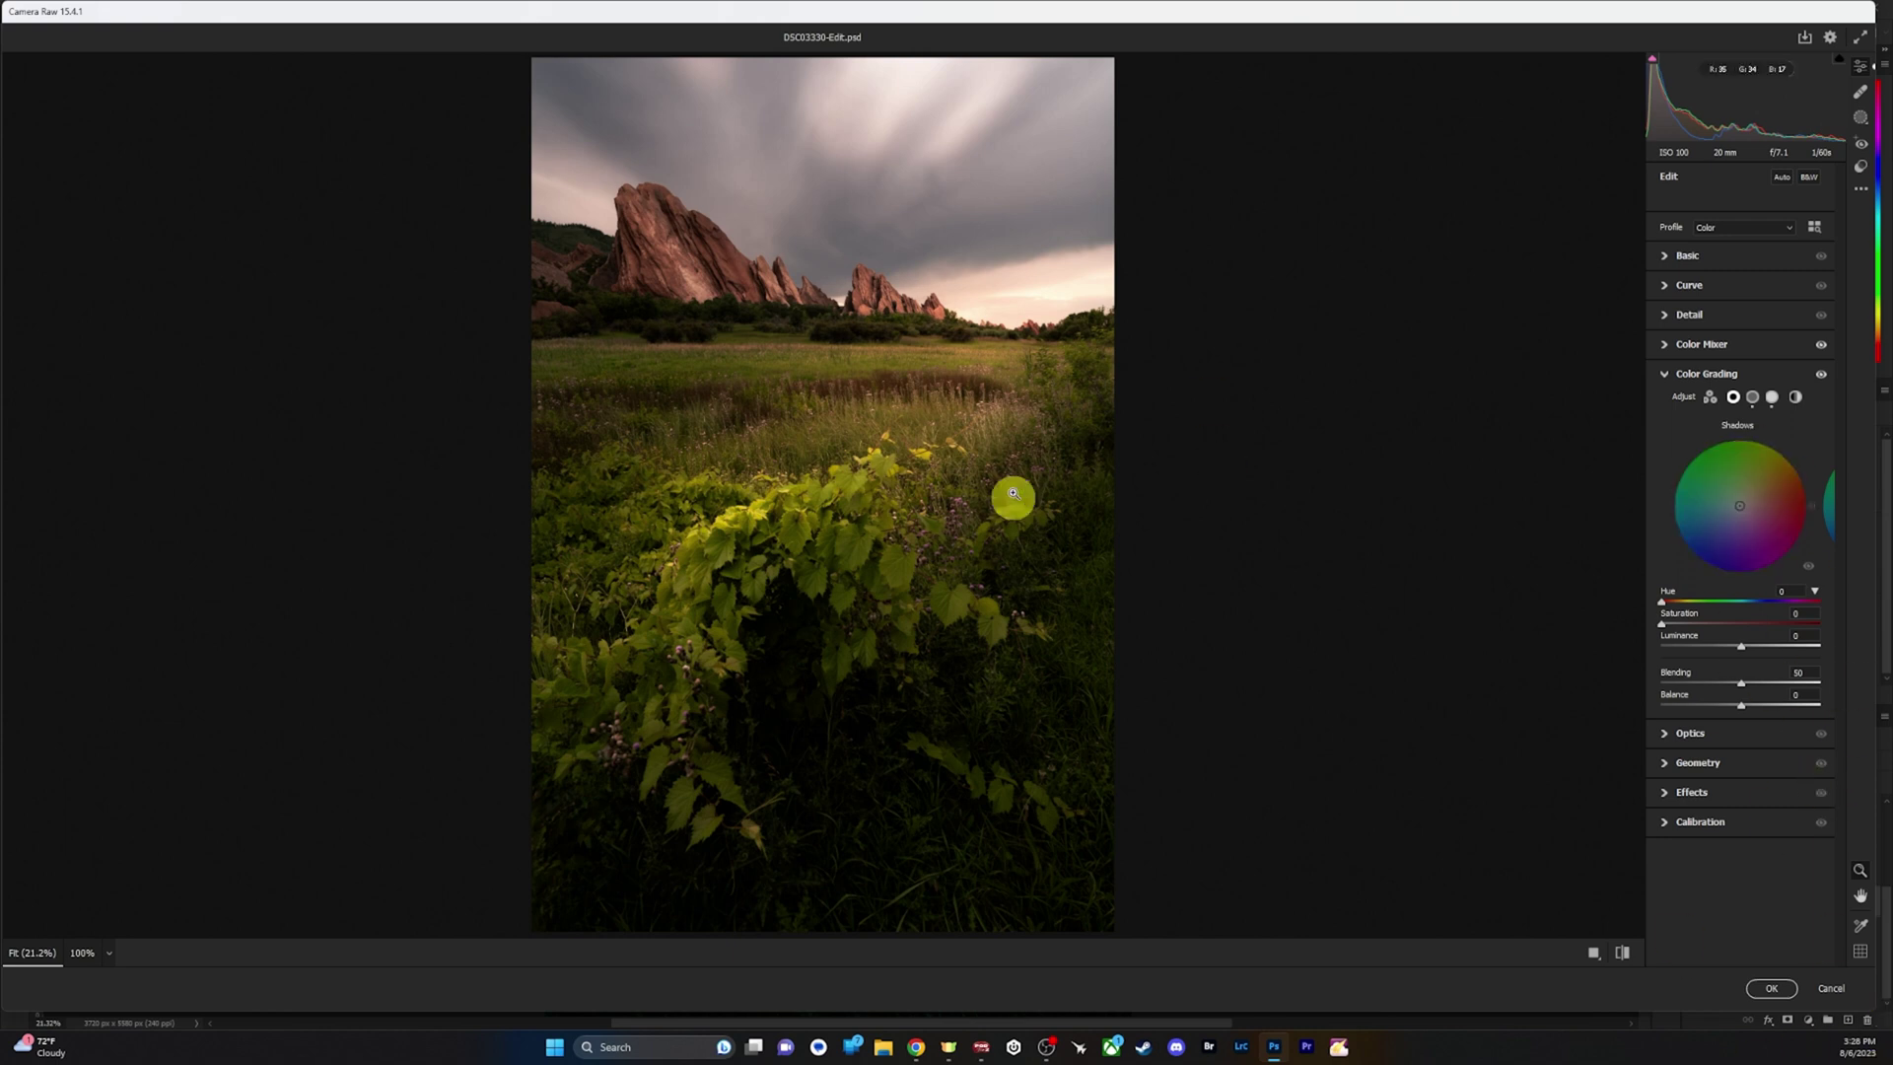
# Add a radial gradient mask over the bright sky at the horizon, with Dehaze about -27 and Clarity about -13.
pyautogui.click(1861, 120)
pyautogui.click(1690, 355)
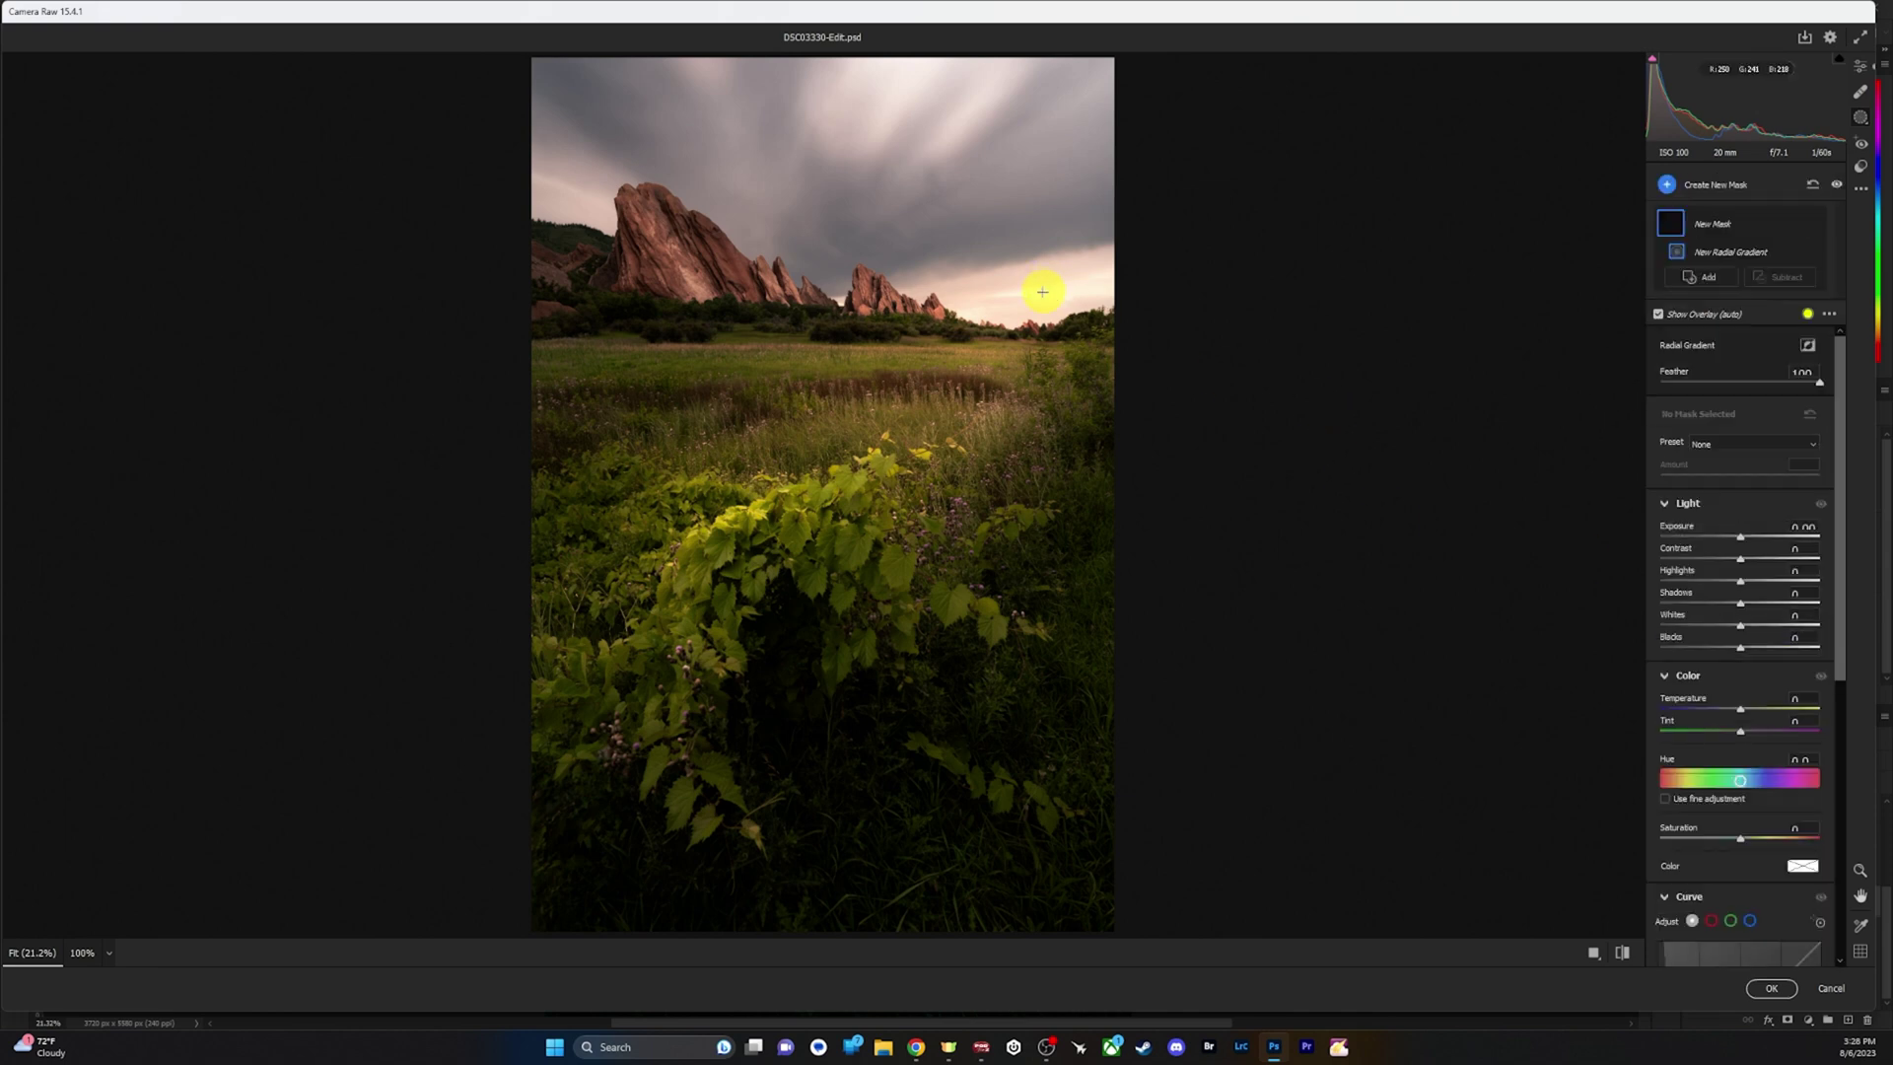
pyautogui.moveTo(1036, 286); pyautogui.dragTo(1147, 349)
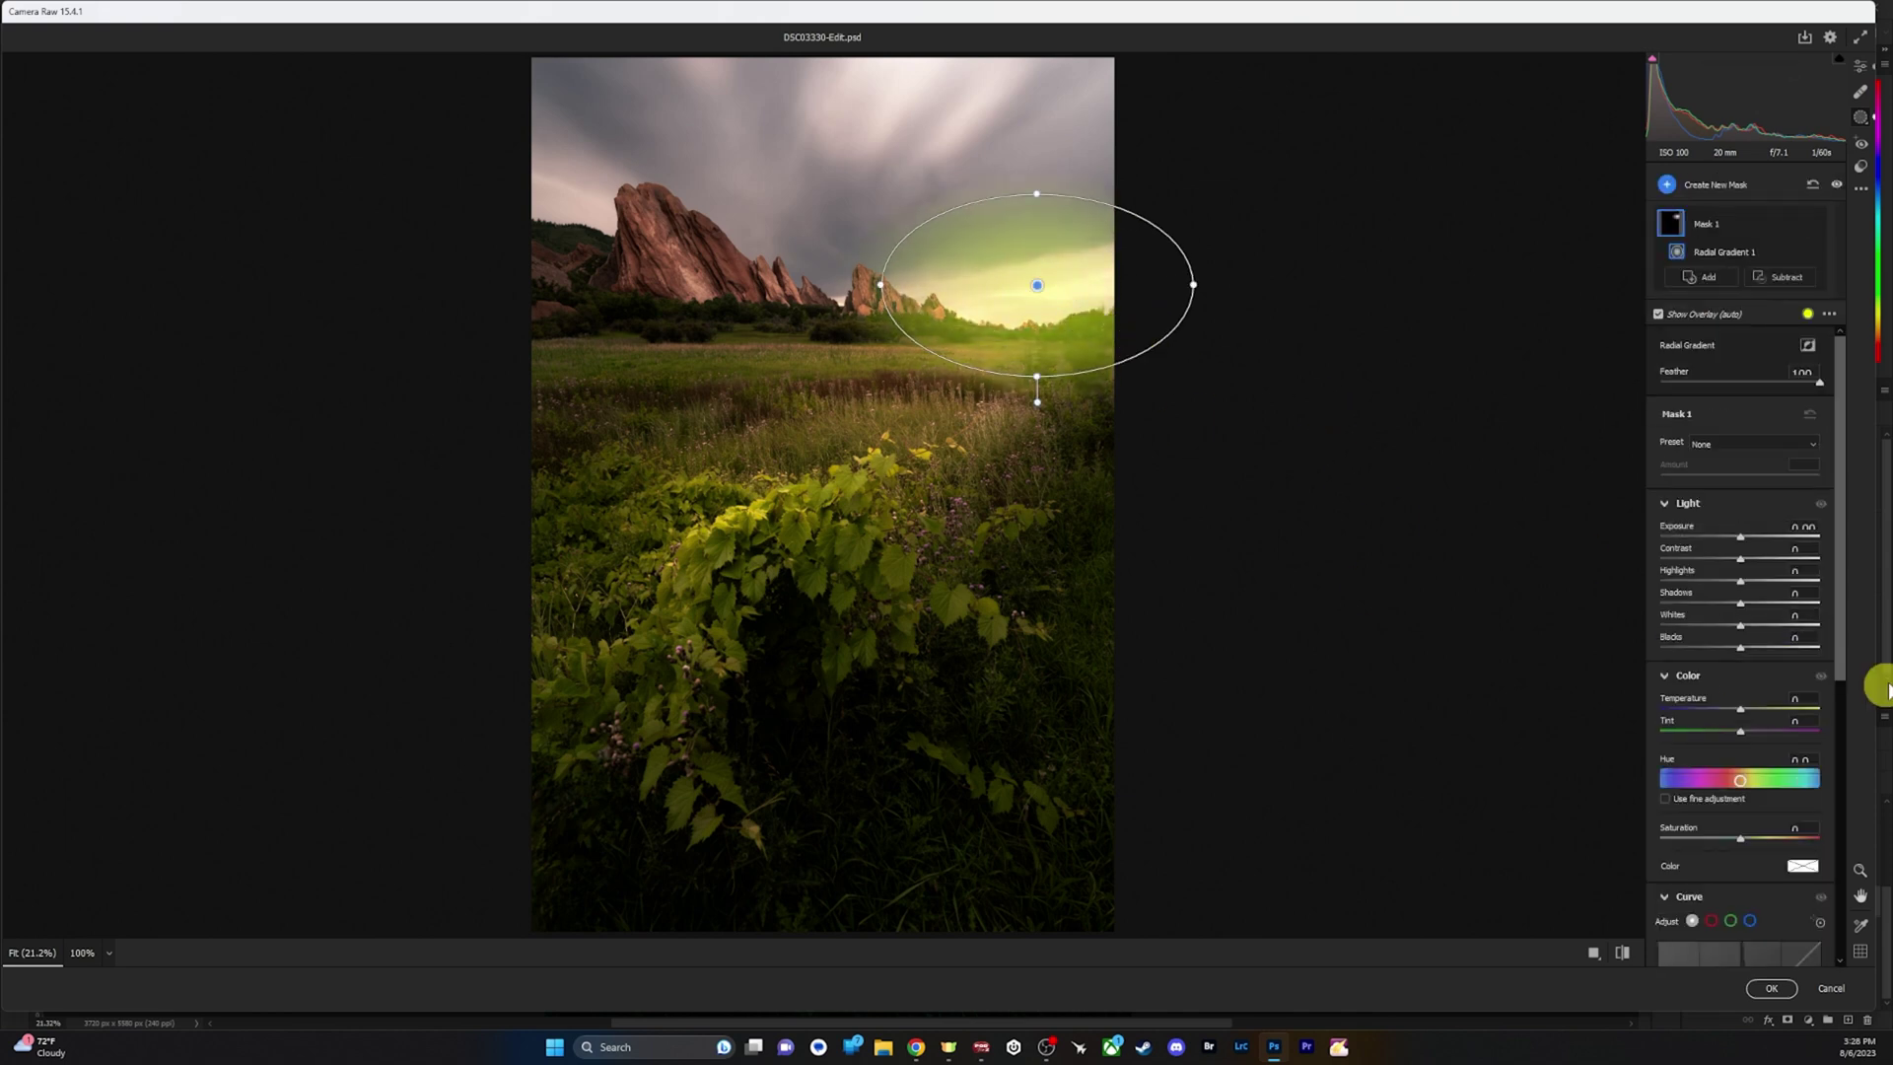
pyautogui.moveTo(1830, 385); pyautogui.dragTo(1838, 570)
pyautogui.moveTo(1742, 926); pyautogui.dragTo(1732, 928)
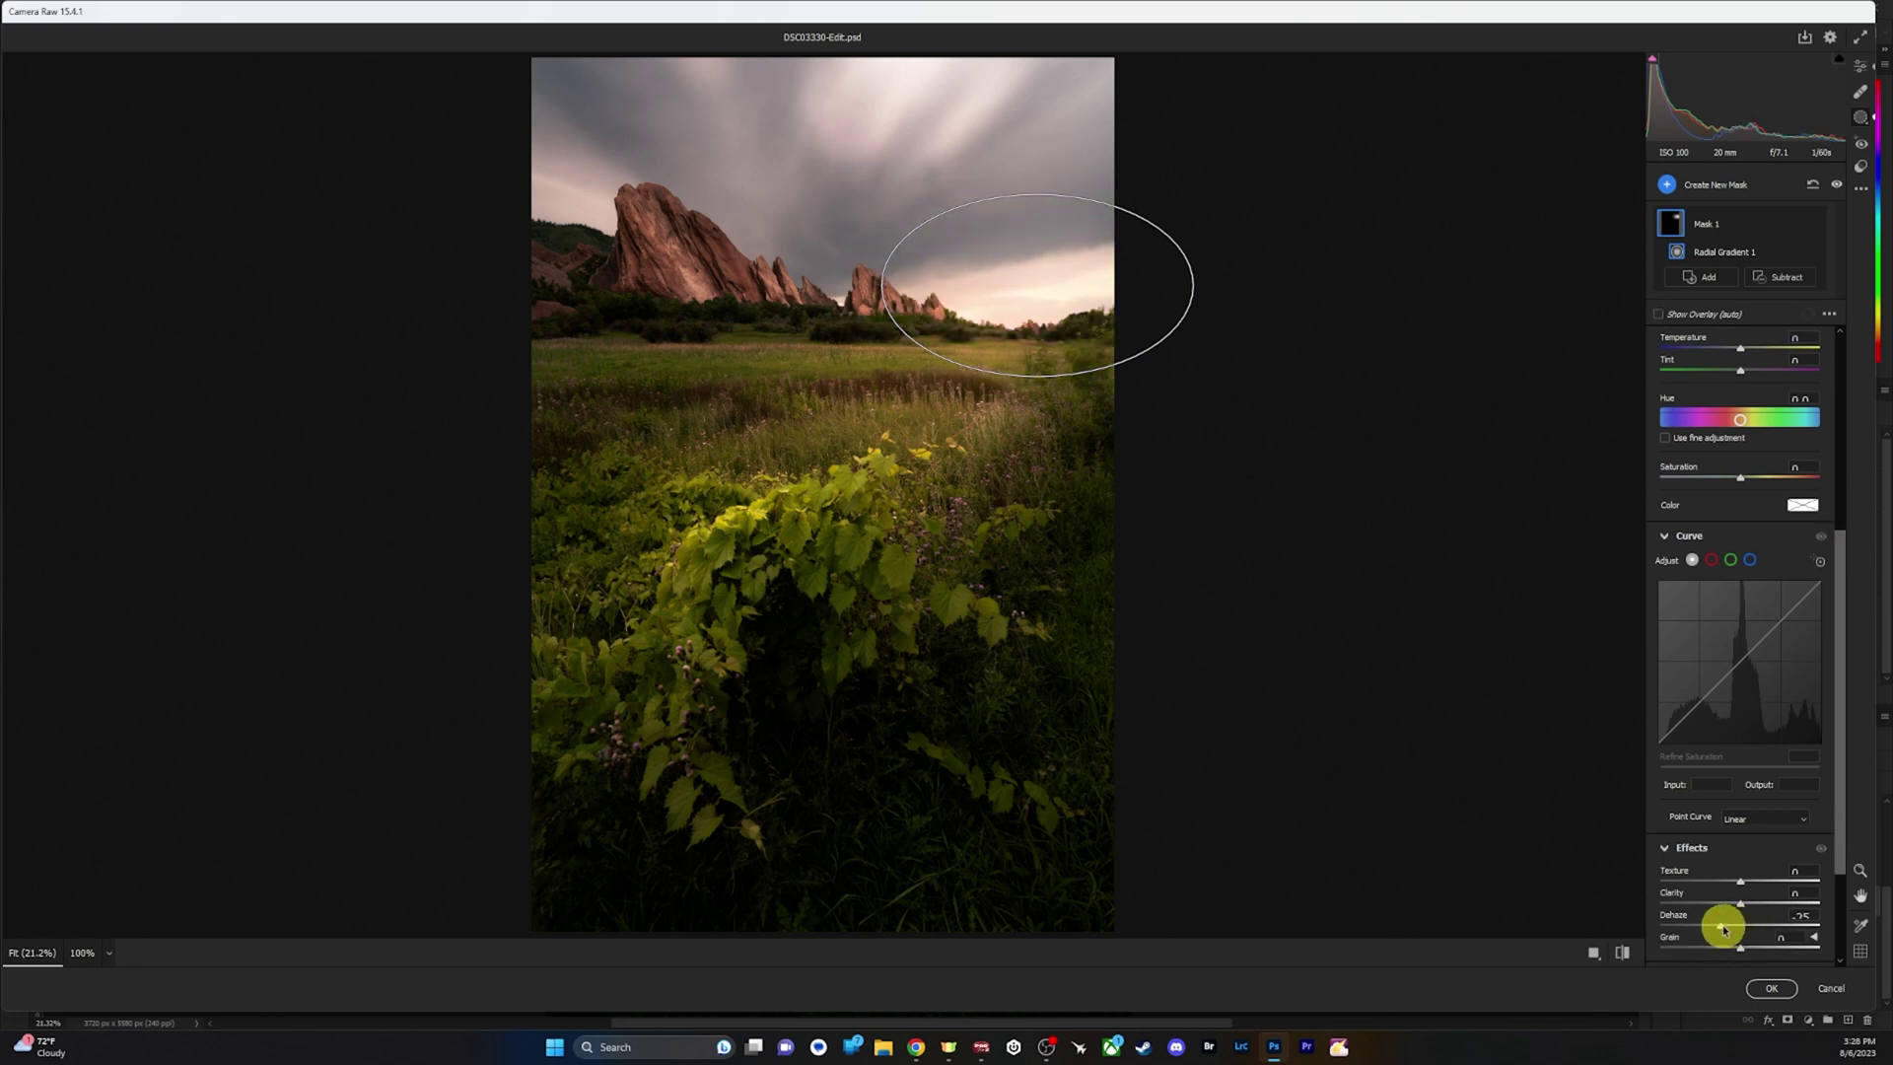
pyautogui.moveTo(1740, 902); pyautogui.dragTo(1723, 896)
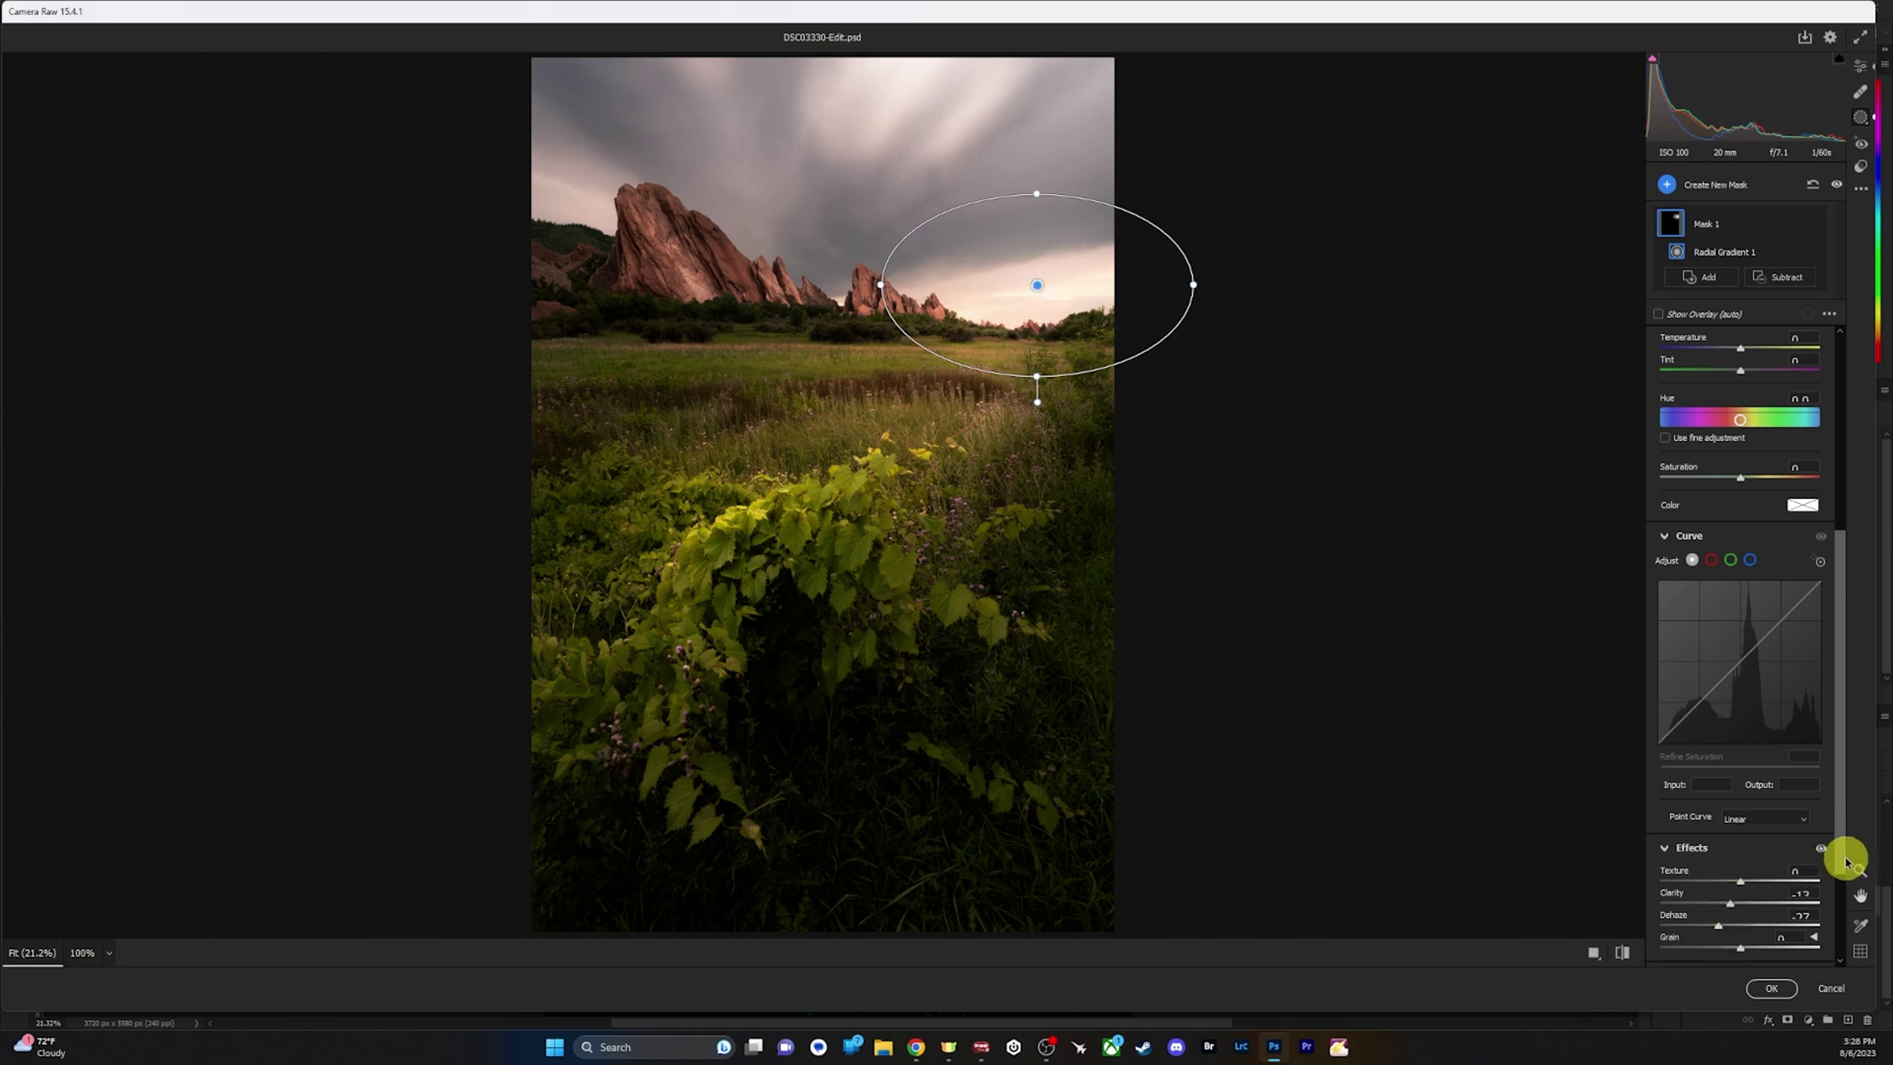
# Enlarge the radial mask around the horizon glow and set its Dehaze to about -30.
pyautogui.moveTo(1037, 376); pyautogui.dragTo(1037, 396)
pyautogui.moveTo(1194, 287); pyautogui.dragTo(1209, 285)
pyautogui.moveTo(1716, 922); pyautogui.dragTo(1713, 924)
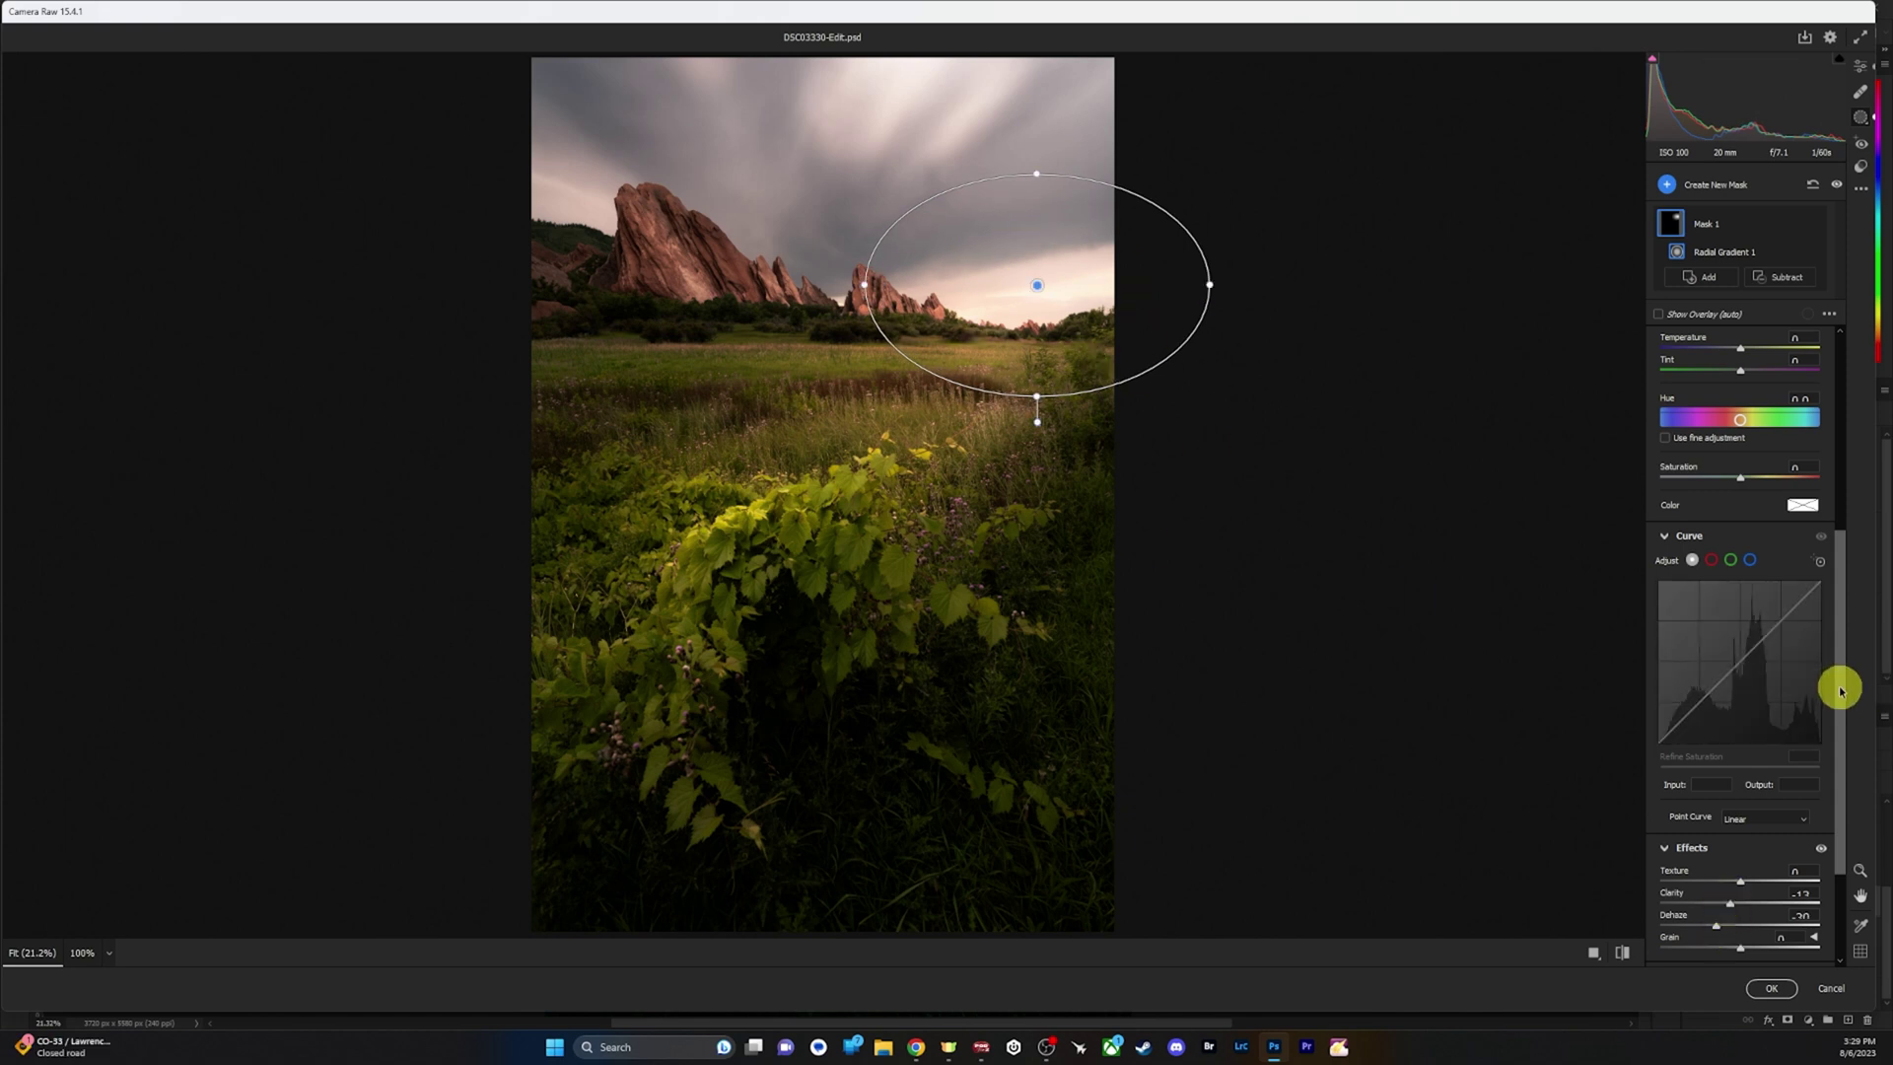
# Raise the radial mask's Whites to about +22, and cancel the Camera Raw adjustments.
pyautogui.scroll(5, 1830, 515)
pyautogui.click(1743, 611)
pyautogui.moveTo(1743, 611); pyautogui.dragTo(1755, 607)
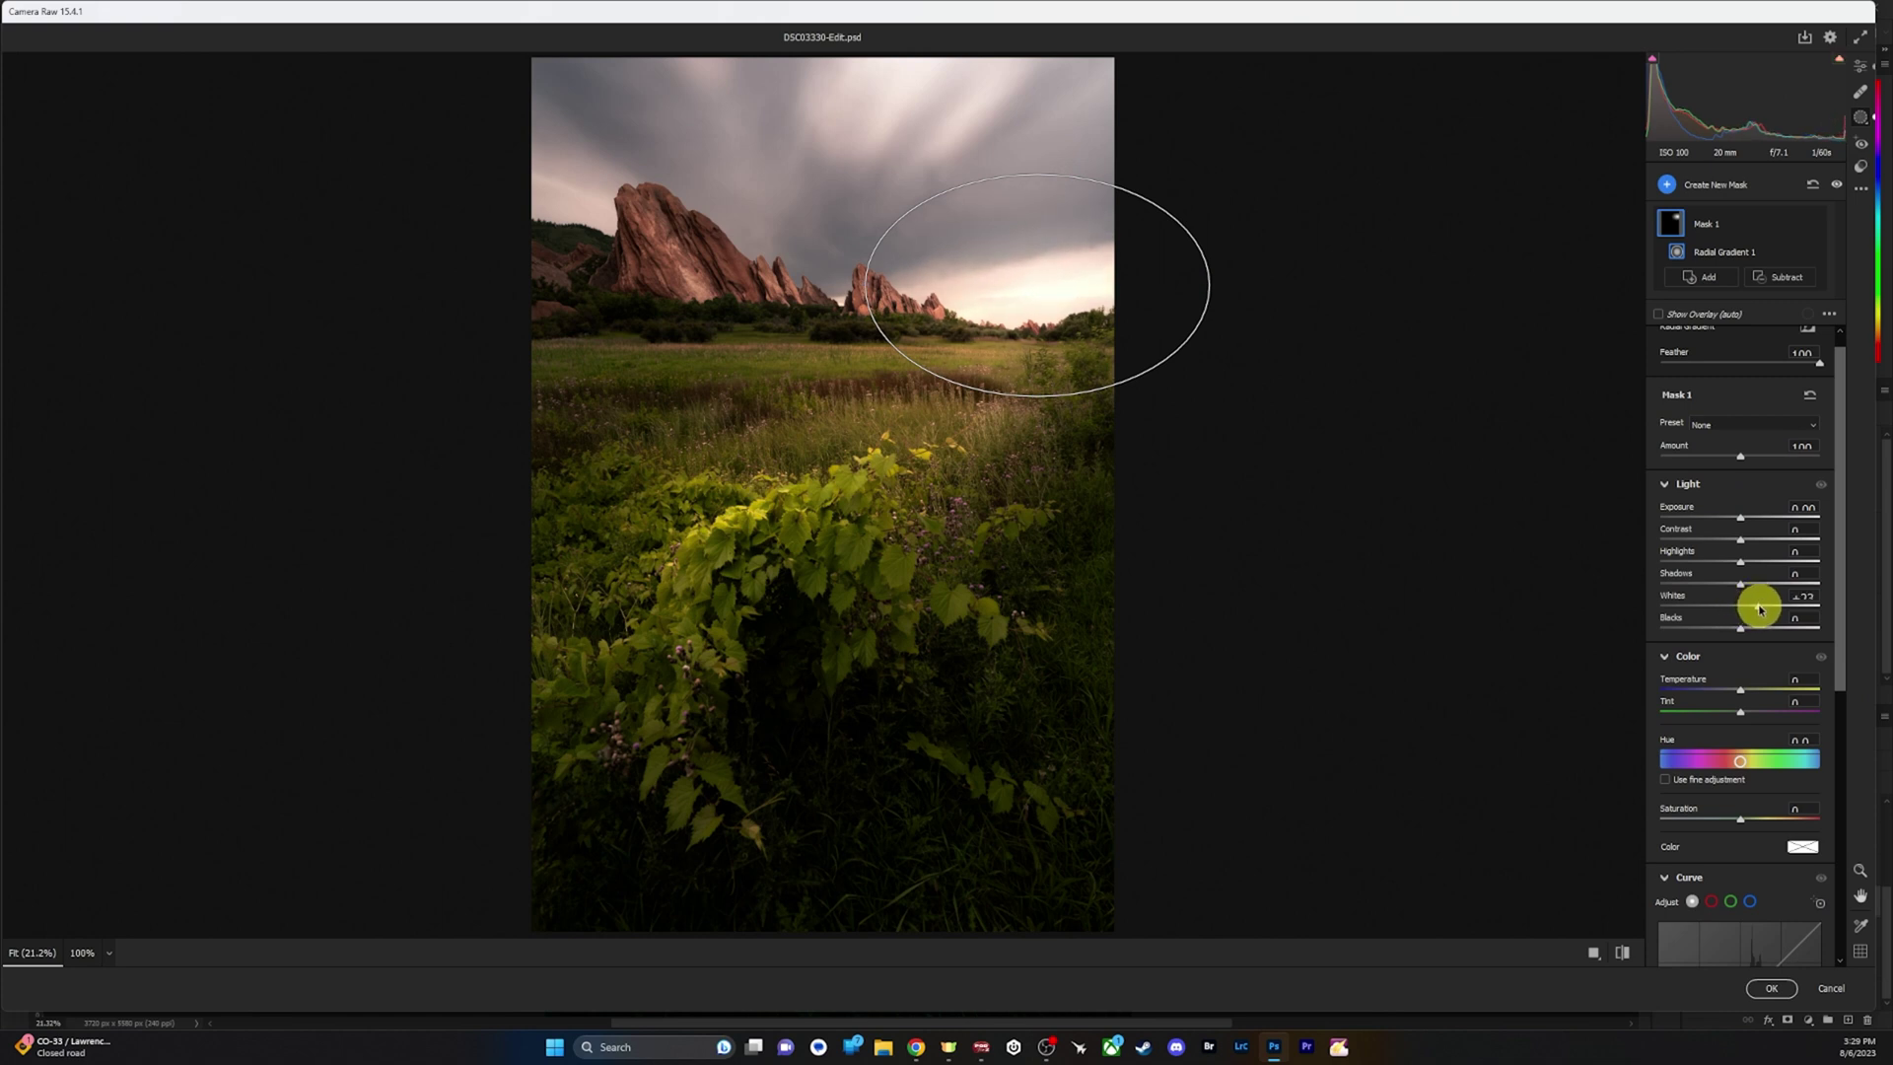
pyautogui.click(1825, 989)
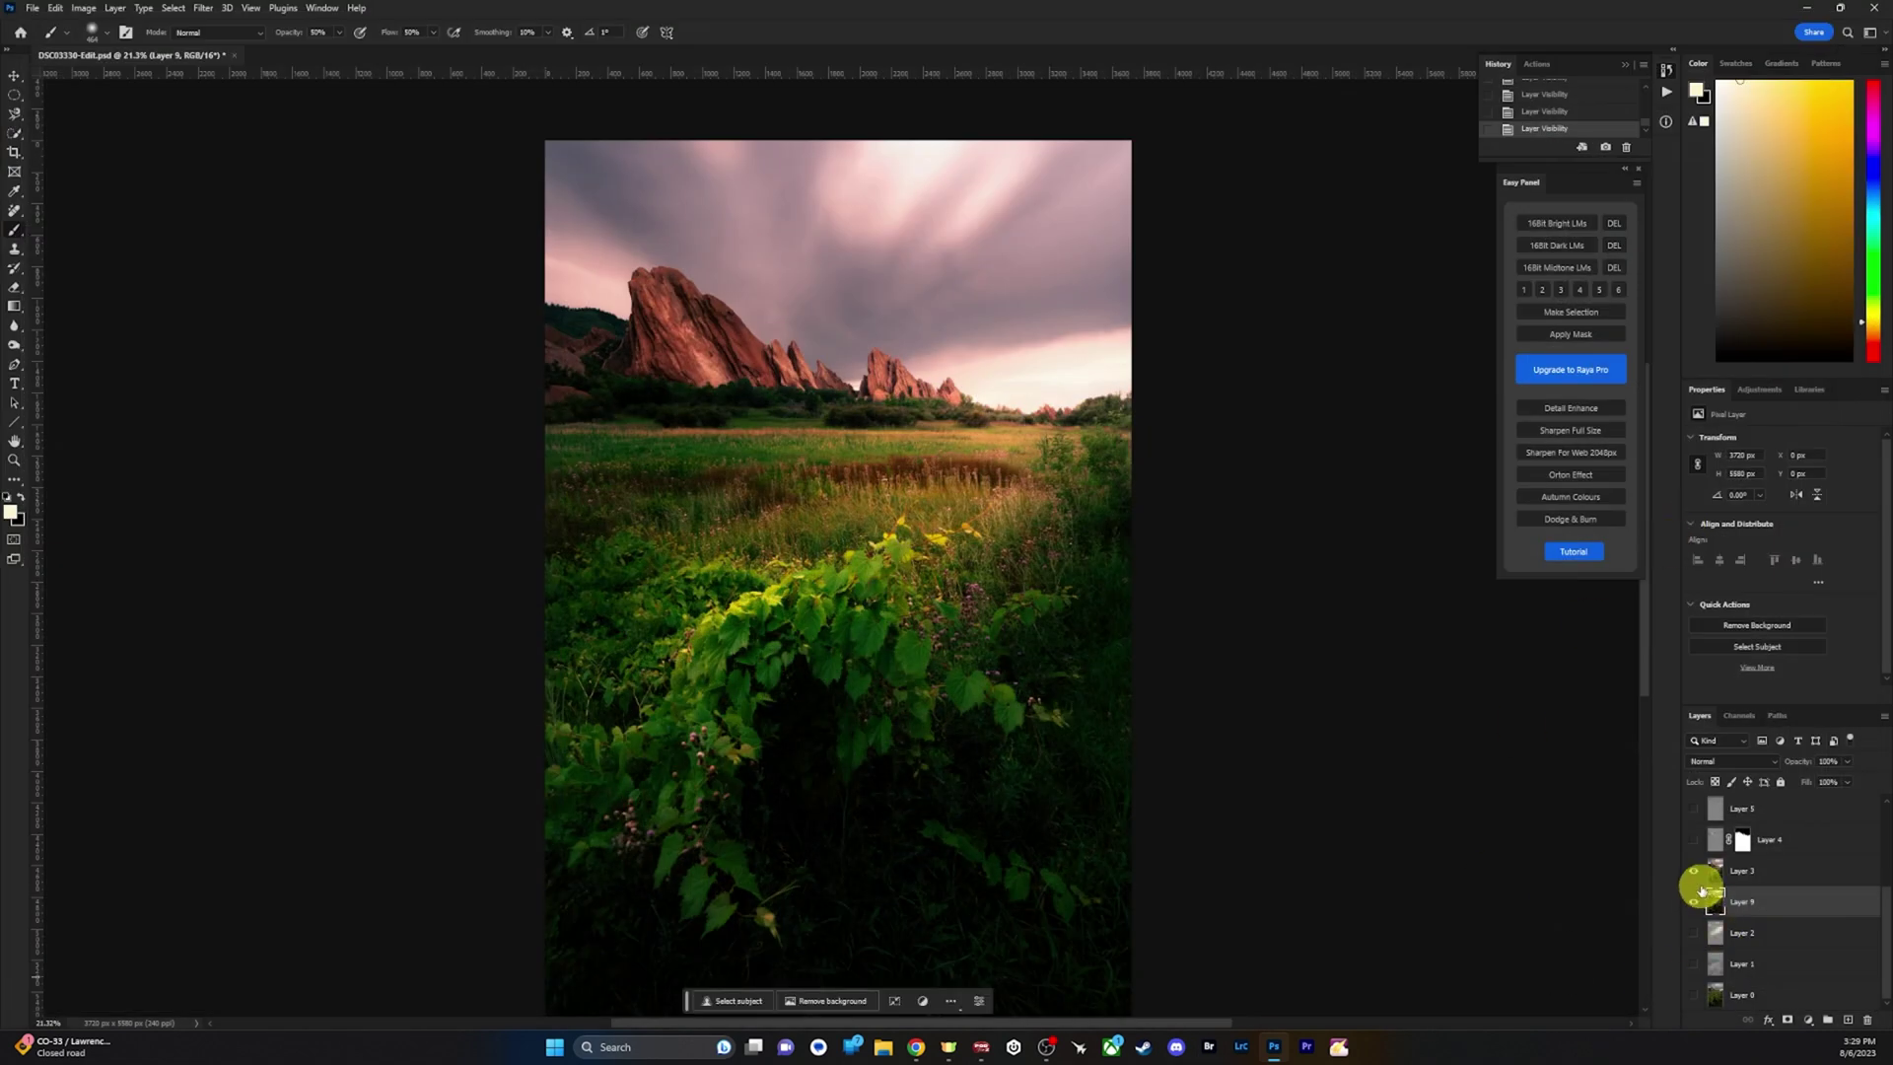
# Toggle Layer 3 to compare its finished colour grade with Layer 9, leaving Layer 3 shown and Layer 9 hidden.
pyautogui.click(1694, 872)
pyautogui.click(1694, 872)
pyautogui.click(1695, 871)
pyautogui.click(1694, 872)
pyautogui.click(1695, 872)
pyautogui.click(1694, 871)
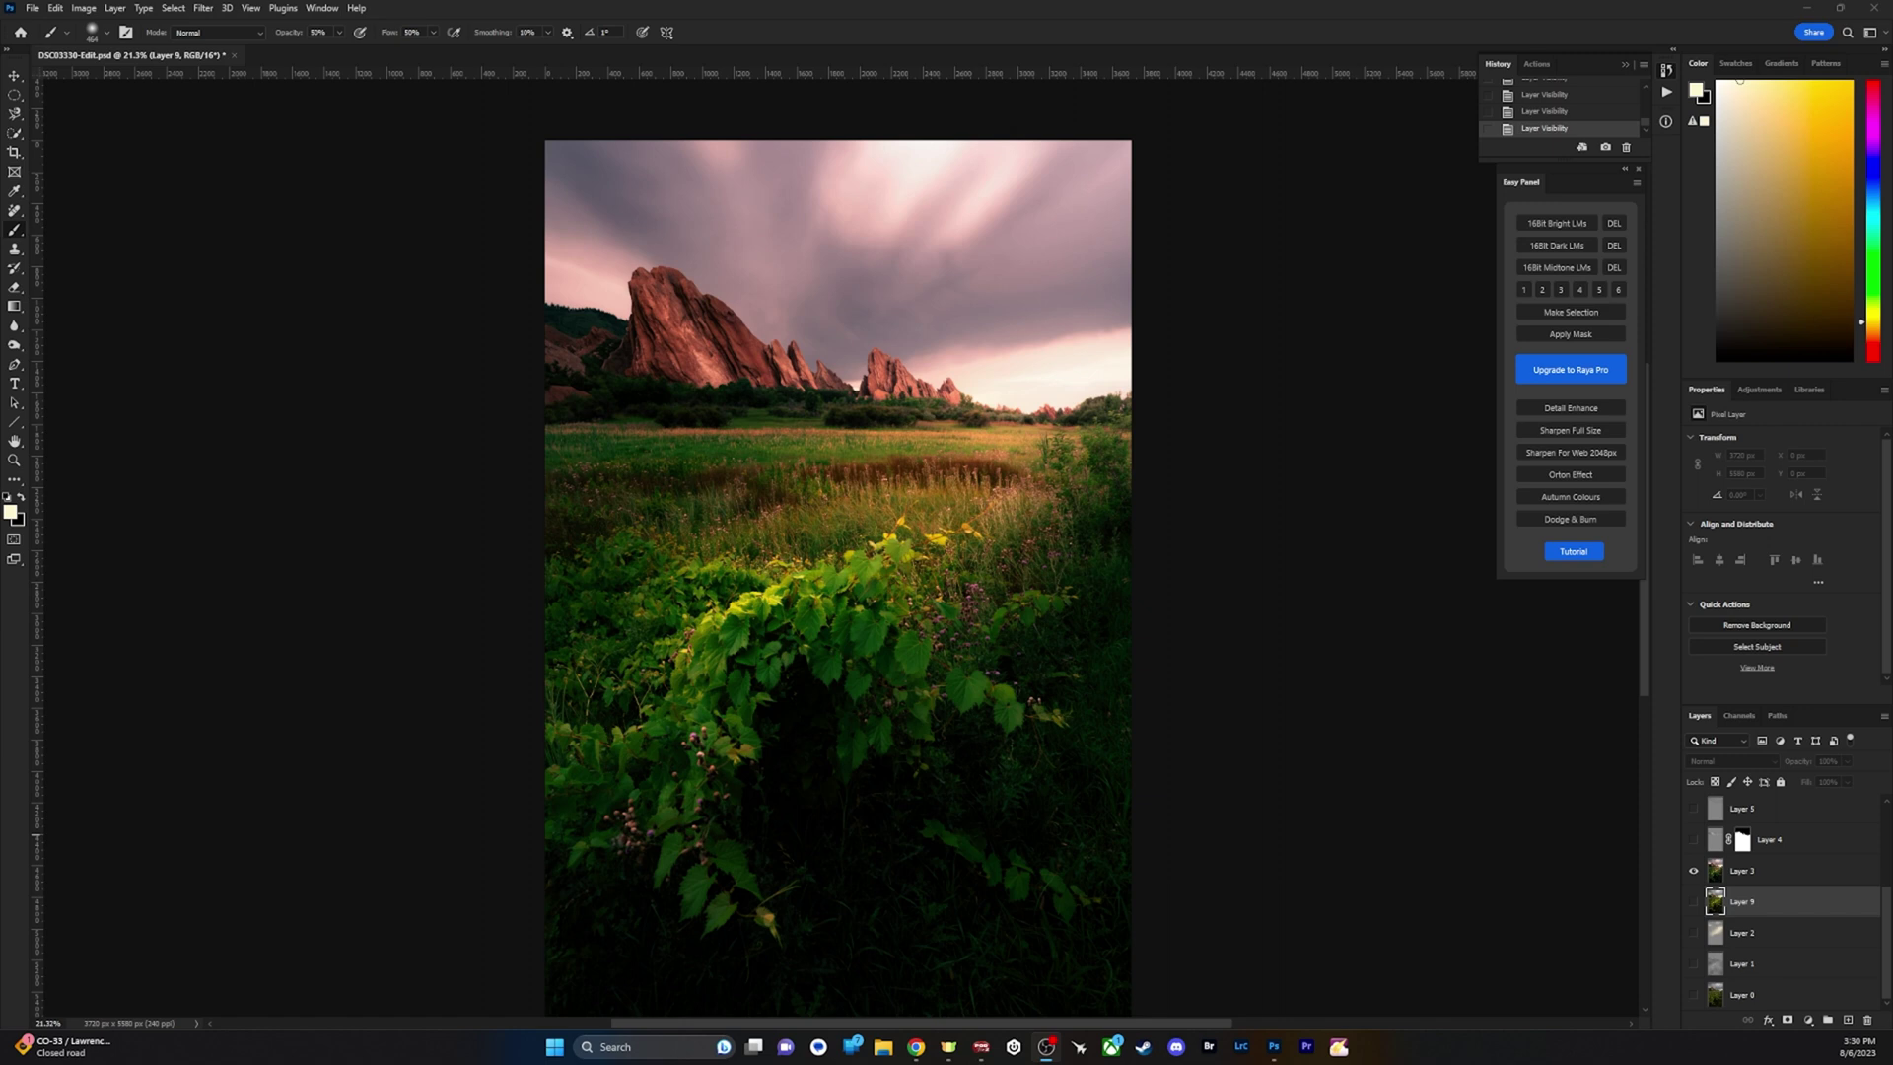
# Select Layer 3, and toggle Layer 4 to compare its extra dodging and burning on the rocks, leaving it shown.
pyautogui.click(1746, 869)
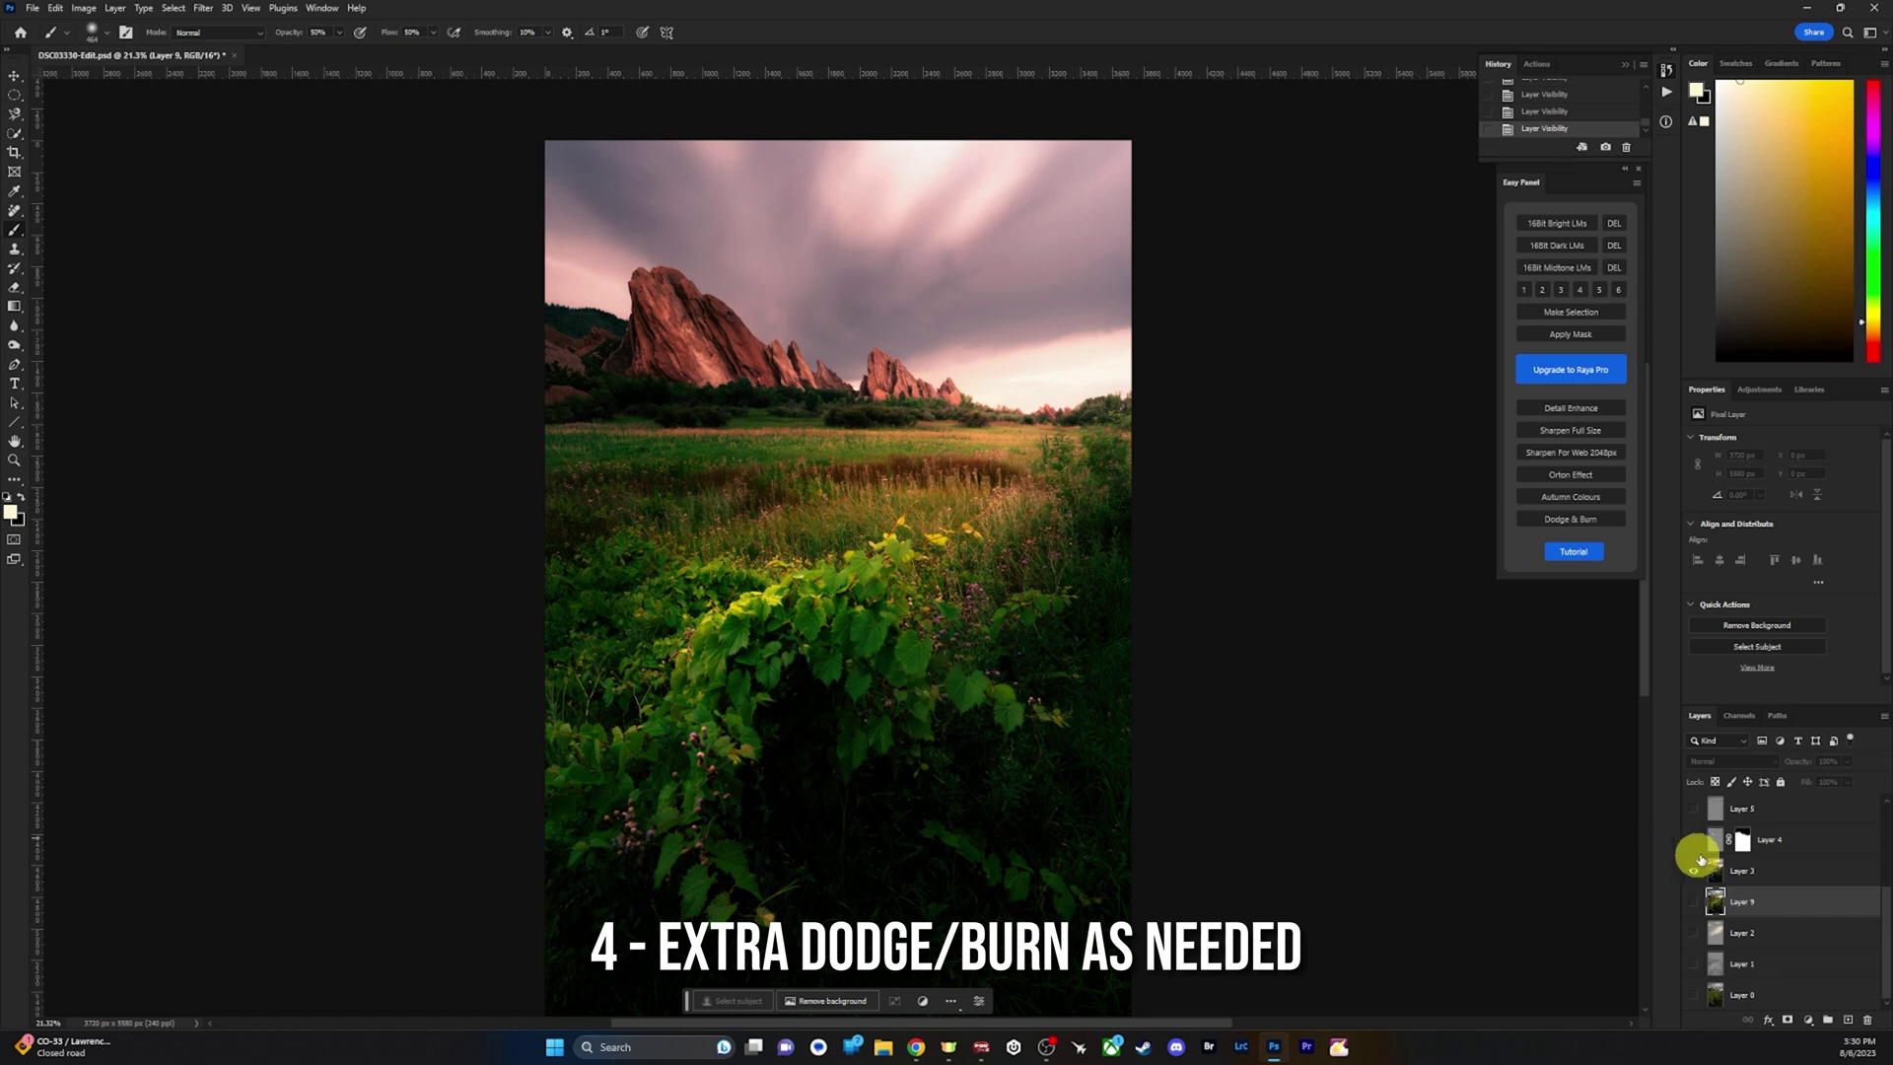
pyautogui.click(1735, 869)
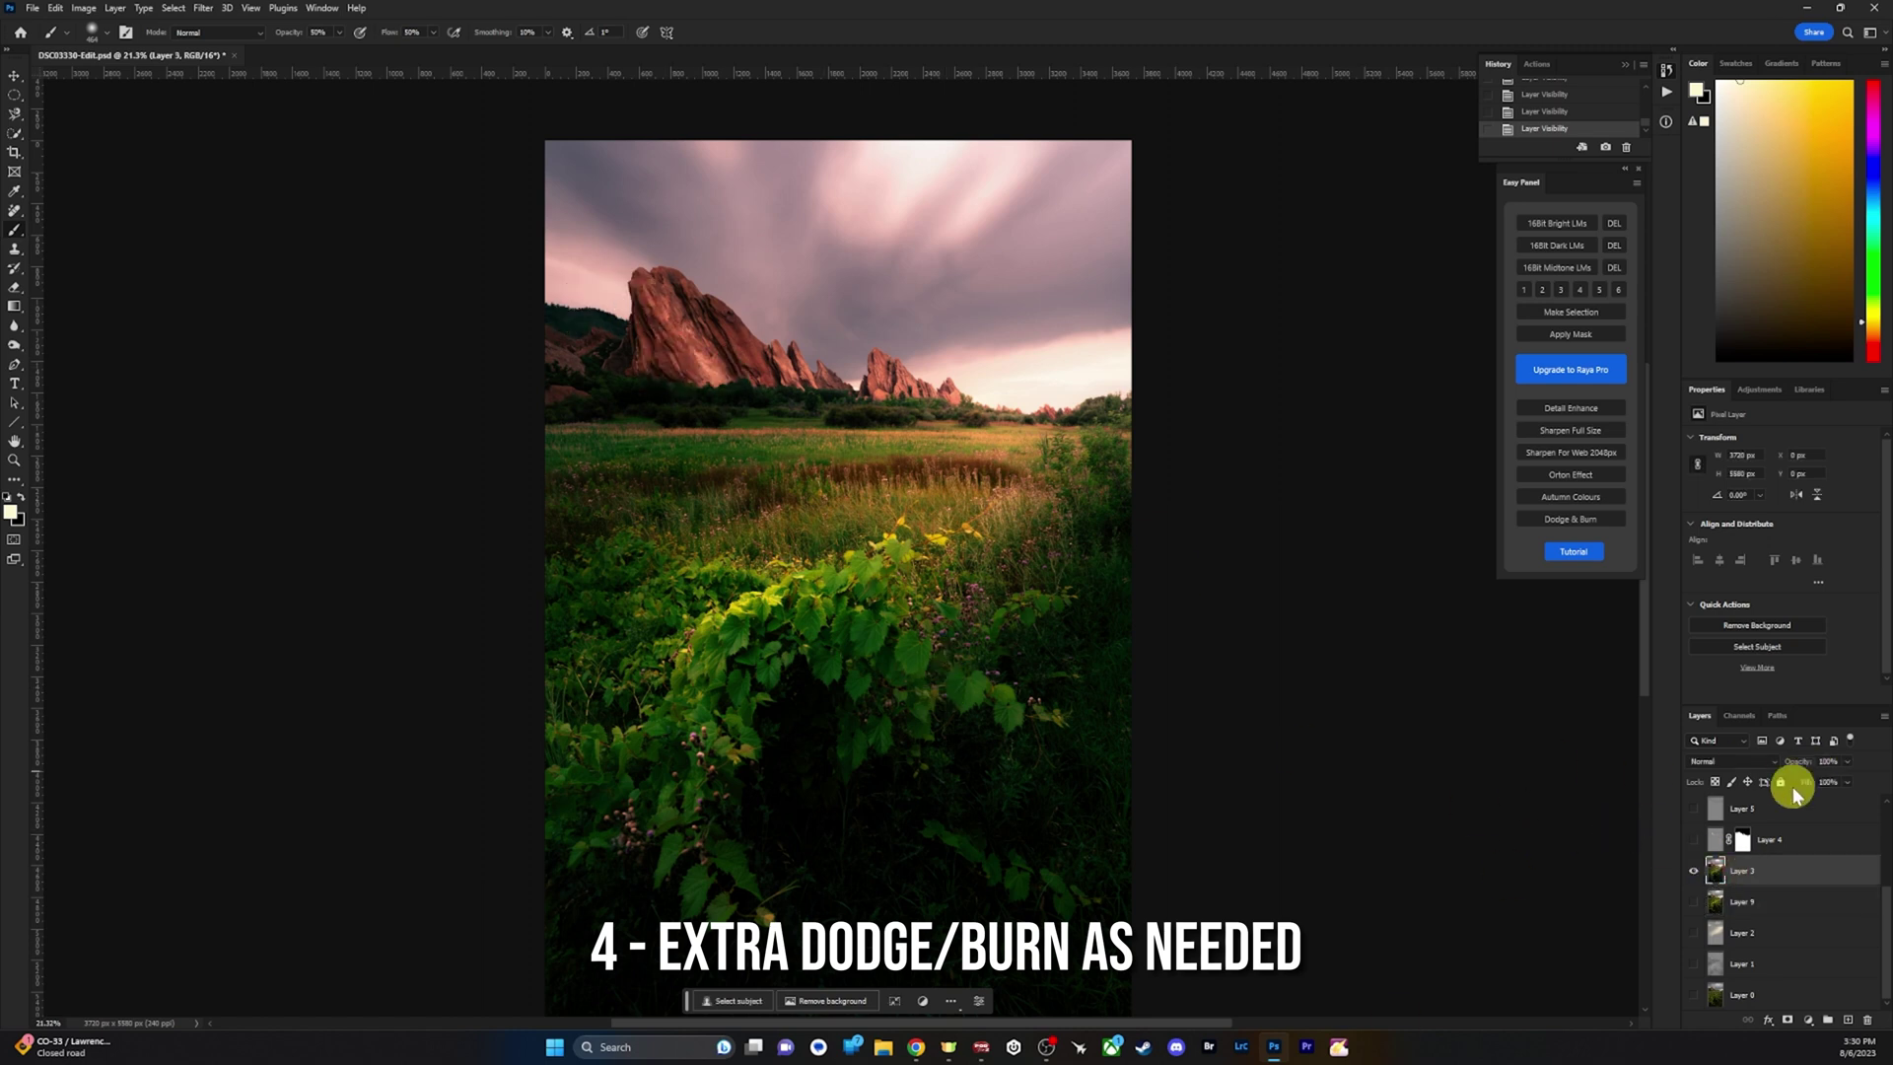
pyautogui.click(1693, 840)
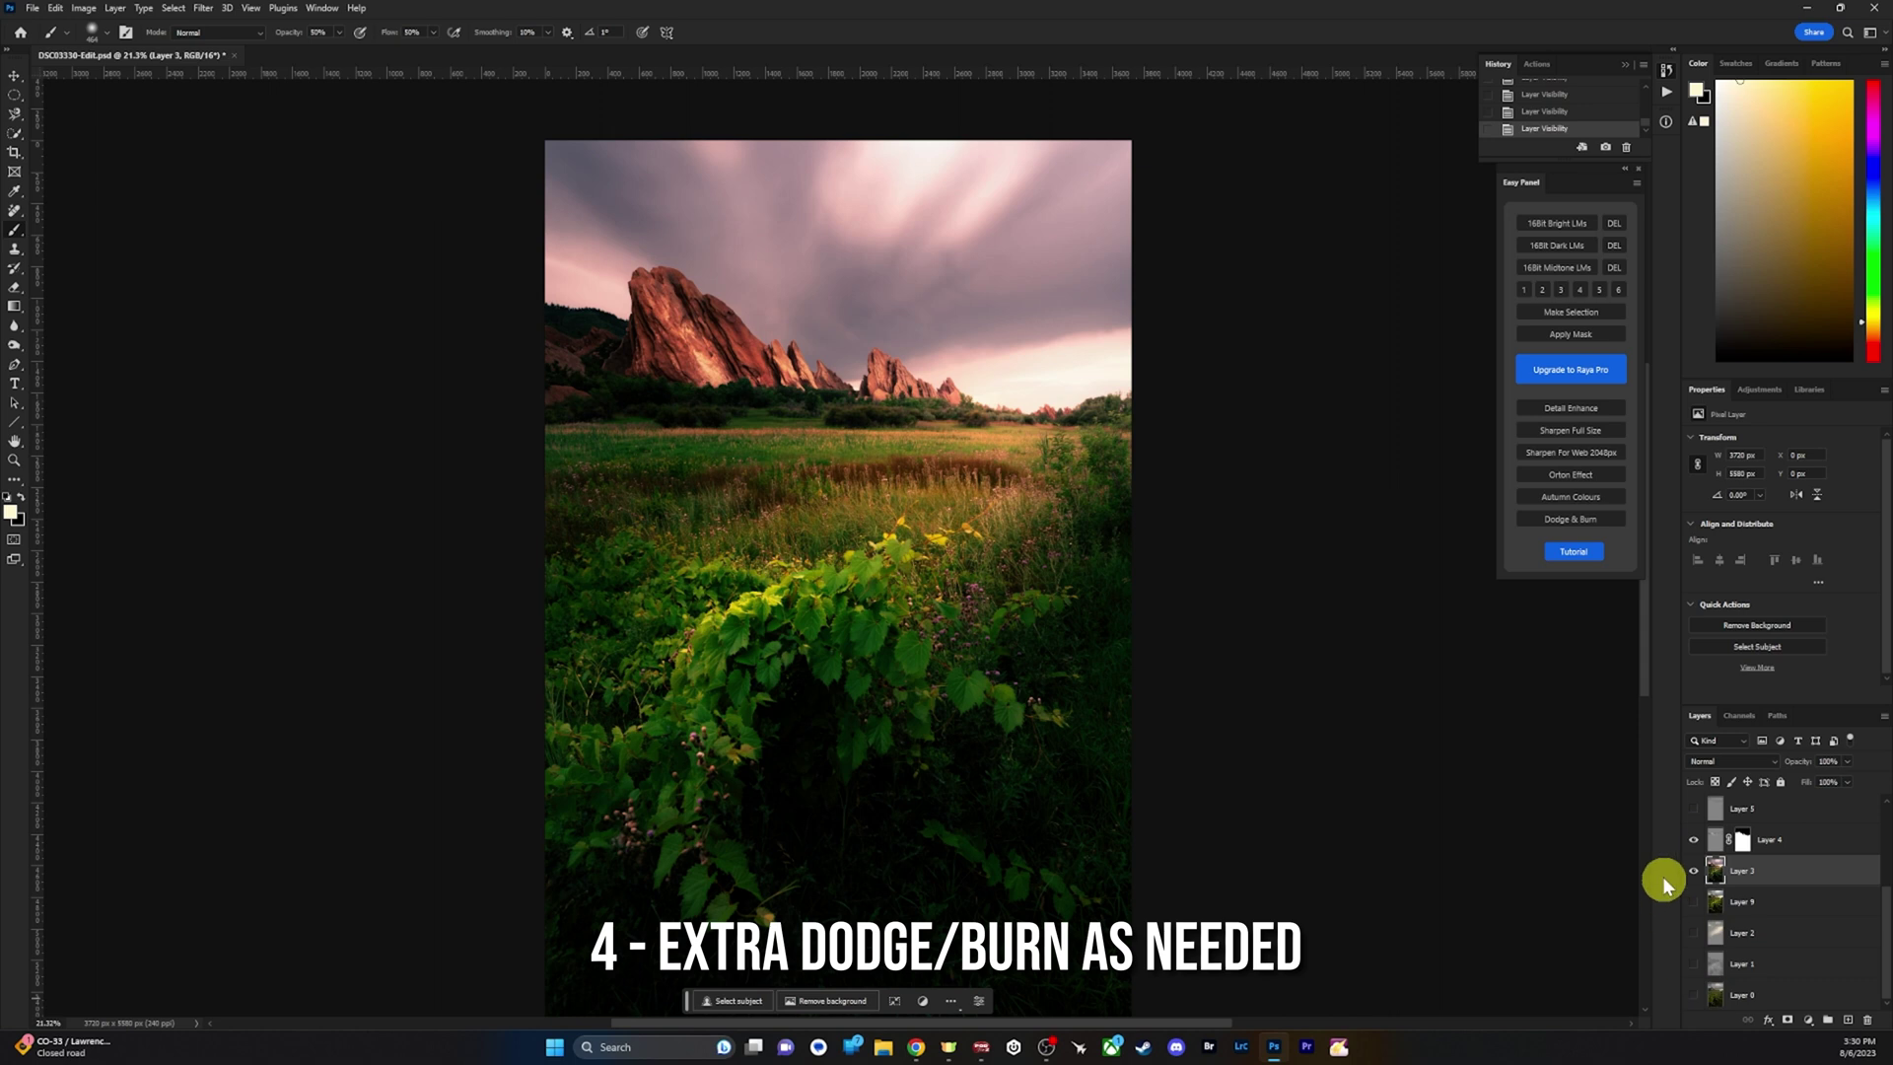
pyautogui.click(1694, 840)
pyautogui.click(1694, 839)
pyautogui.click(1695, 840)
pyautogui.click(1695, 840)
# Toggle Layer 5 repeatedly to compare its dodging and burning, leaving it shown.
pyautogui.click(1694, 809)
pyautogui.click(1694, 809)
pyautogui.click(1694, 809)
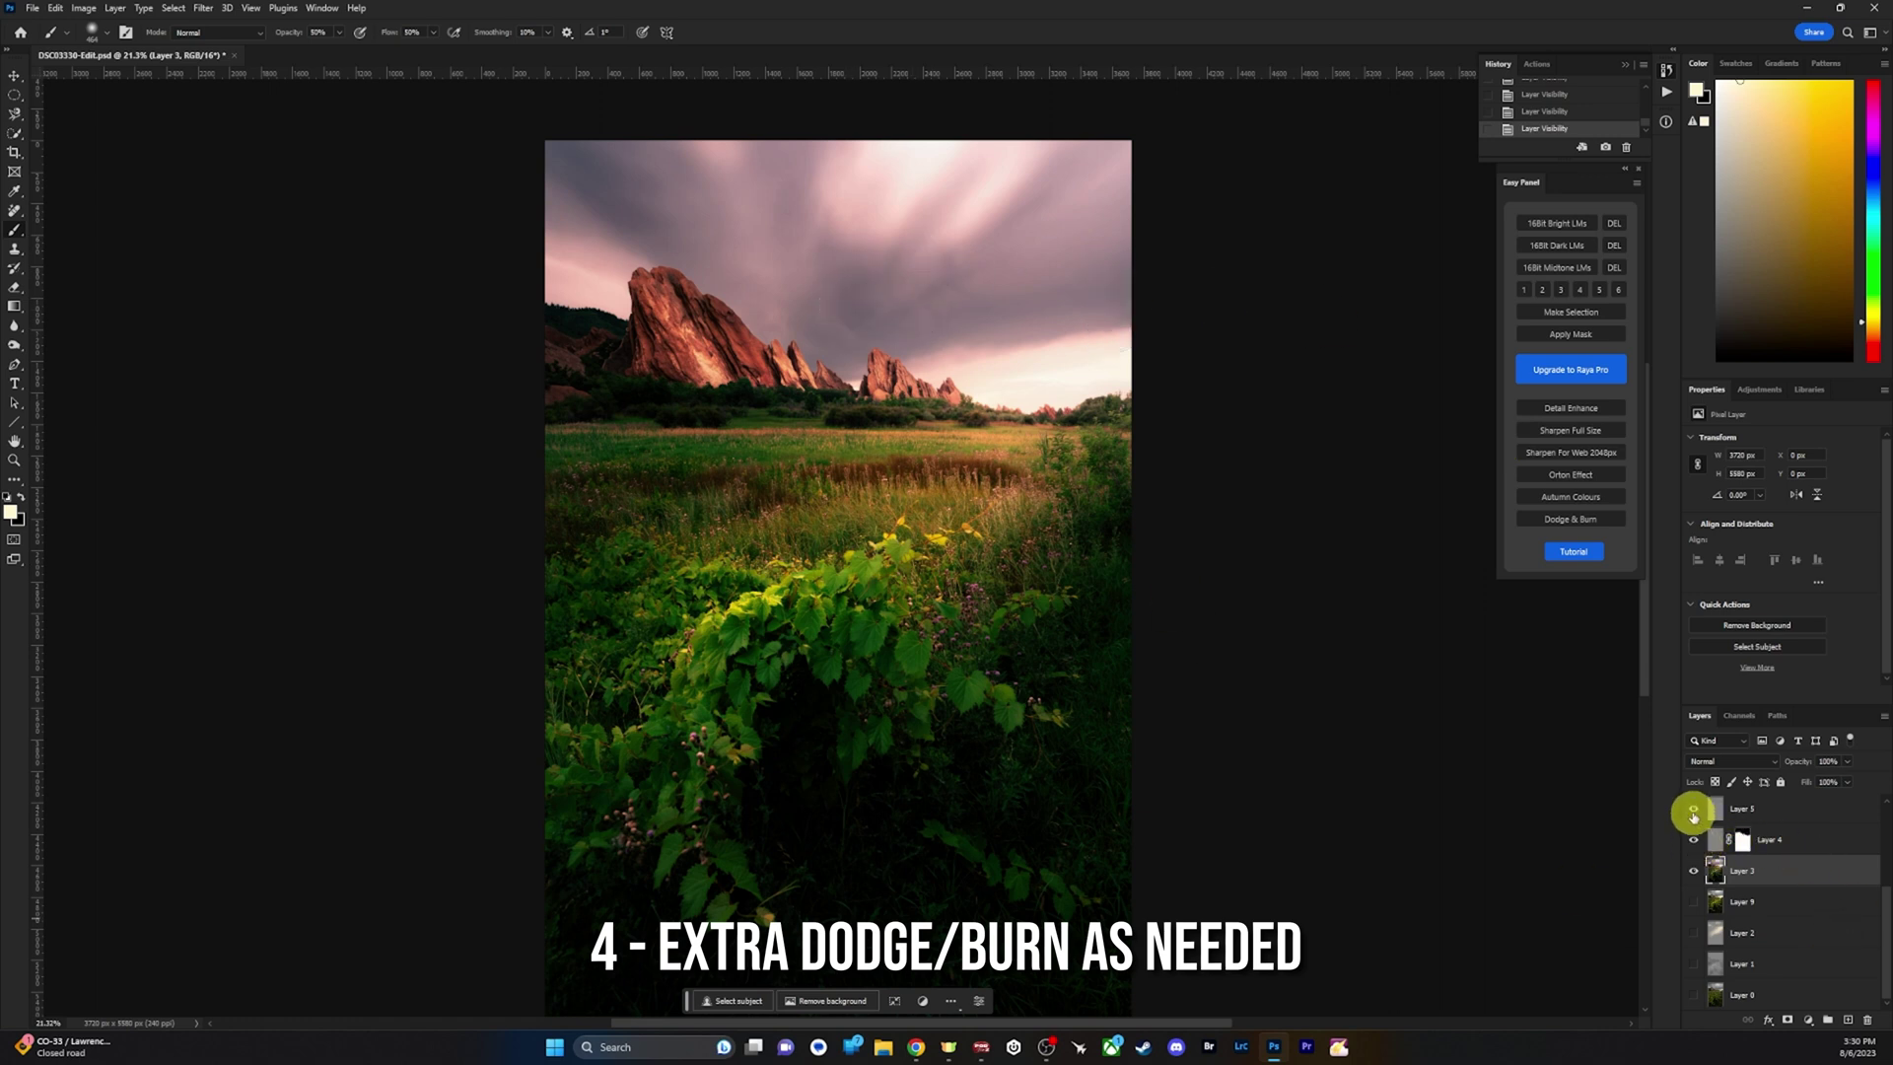
pyautogui.click(1694, 810)
pyautogui.click(1693, 811)
# Toggle Layer 6 repeatedly to compare its added light on the meadow, leaving it shown together with Layer 5.
pyautogui.scroll(2, 1741, 890)
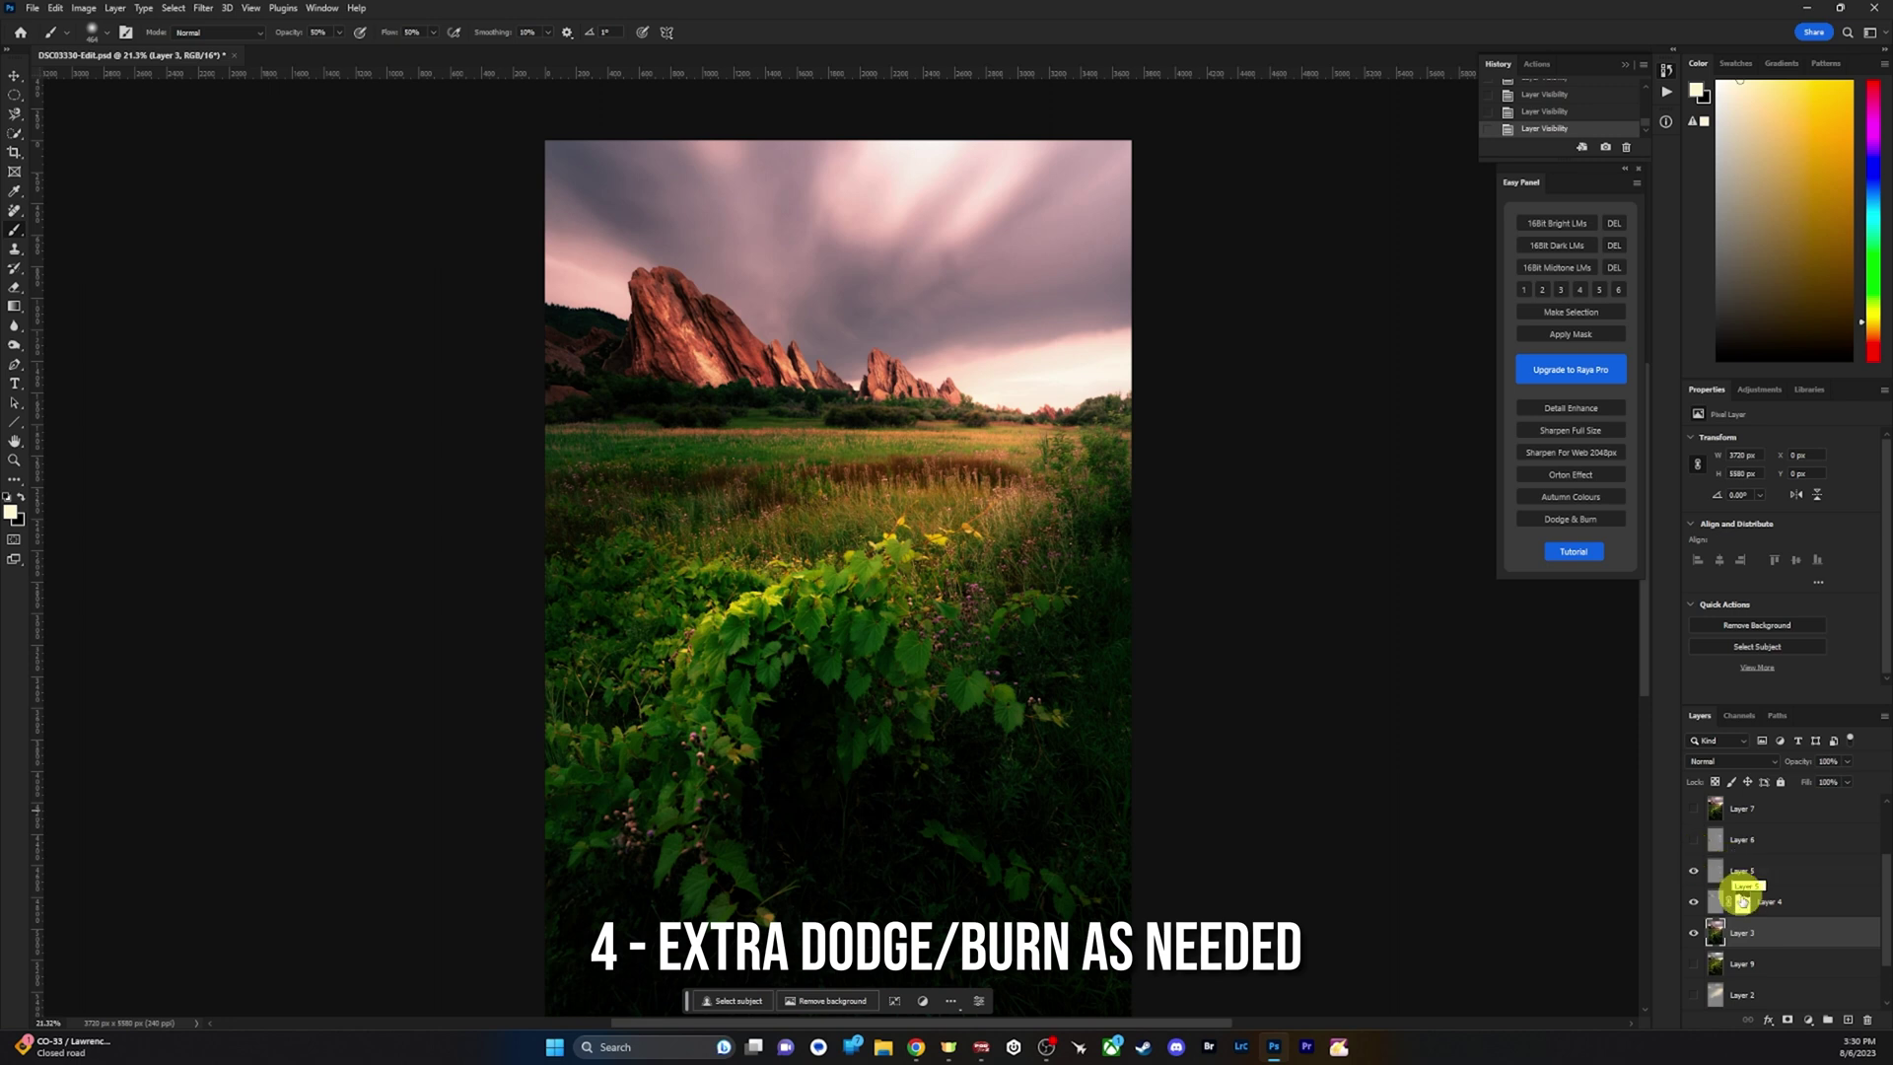
pyautogui.click(1694, 870)
pyautogui.click(1692, 839)
pyautogui.click(1691, 840)
pyautogui.click(1691, 841)
pyautogui.click(1688, 842)
pyautogui.click(1689, 843)
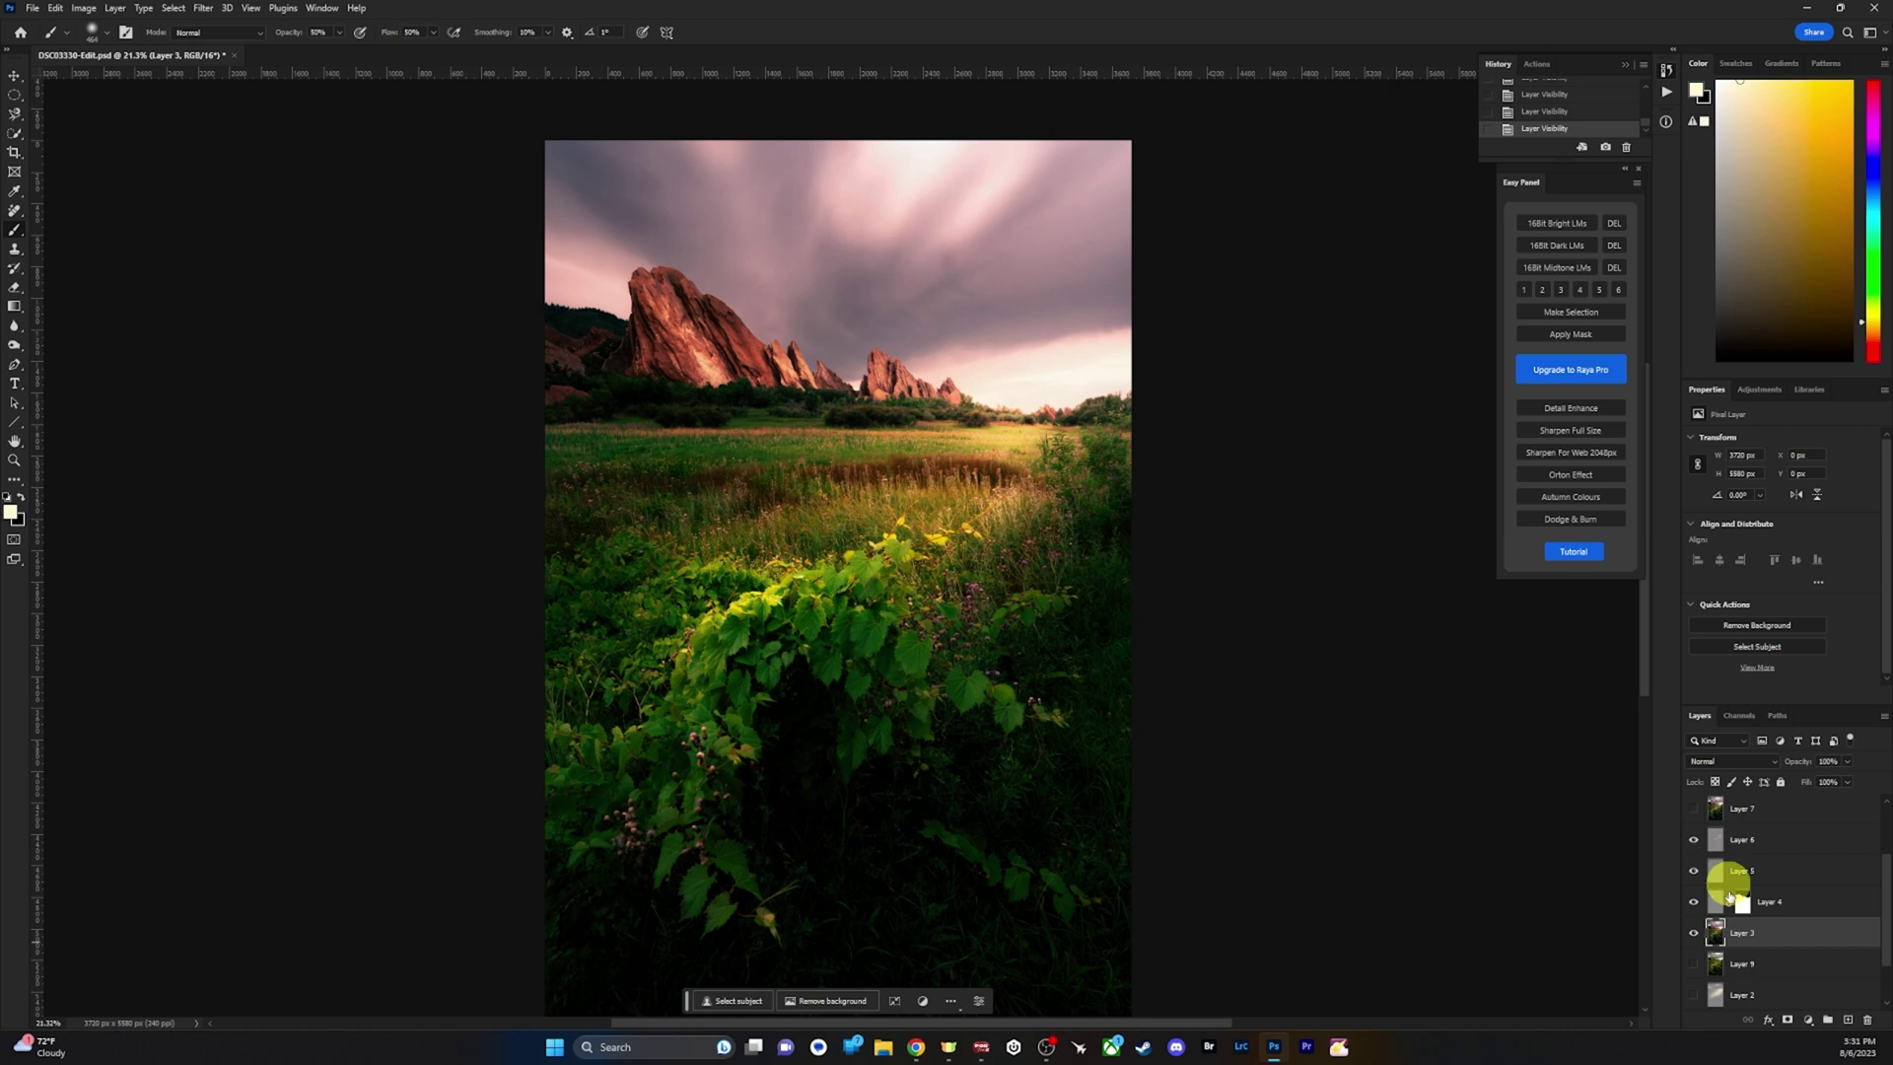
# Show the combined Layer 7 and hide Layers 6, 5 and 4 beneath it.
pyautogui.click(1720, 841)
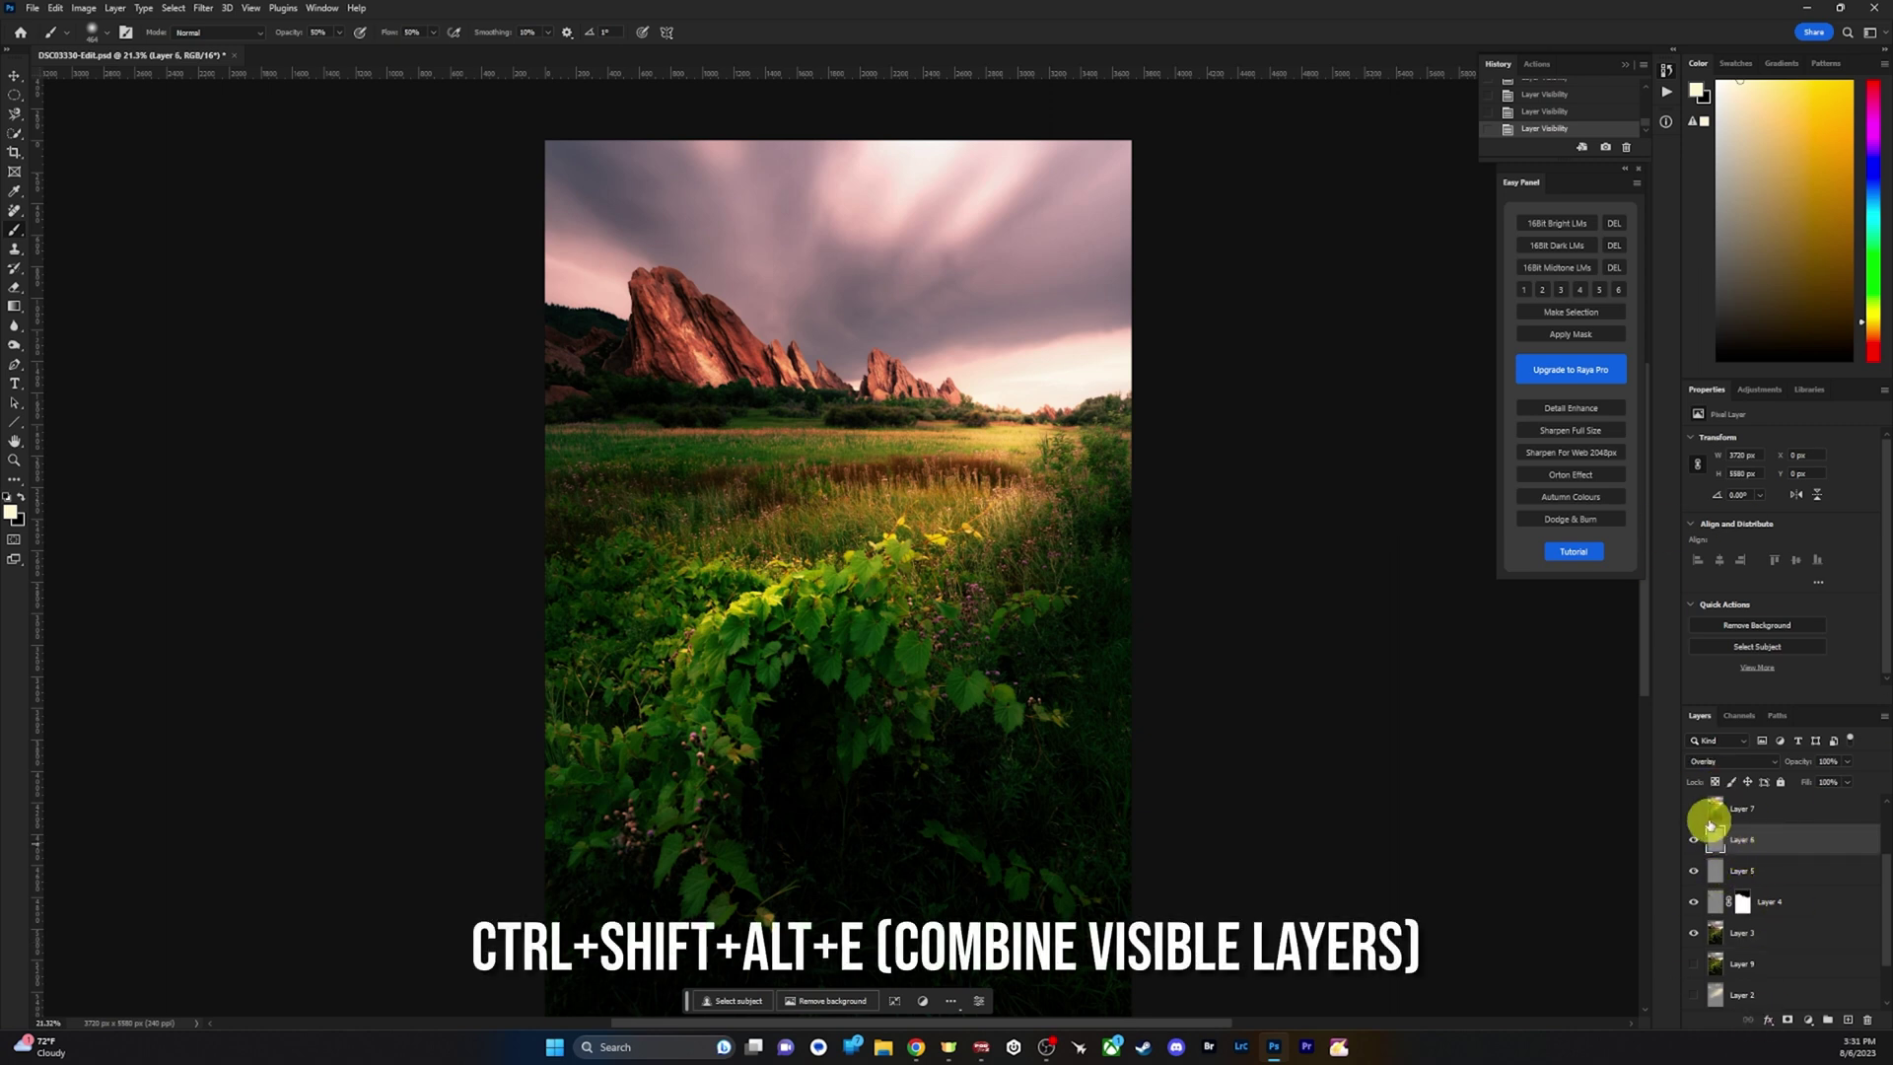
pyautogui.click(1695, 809)
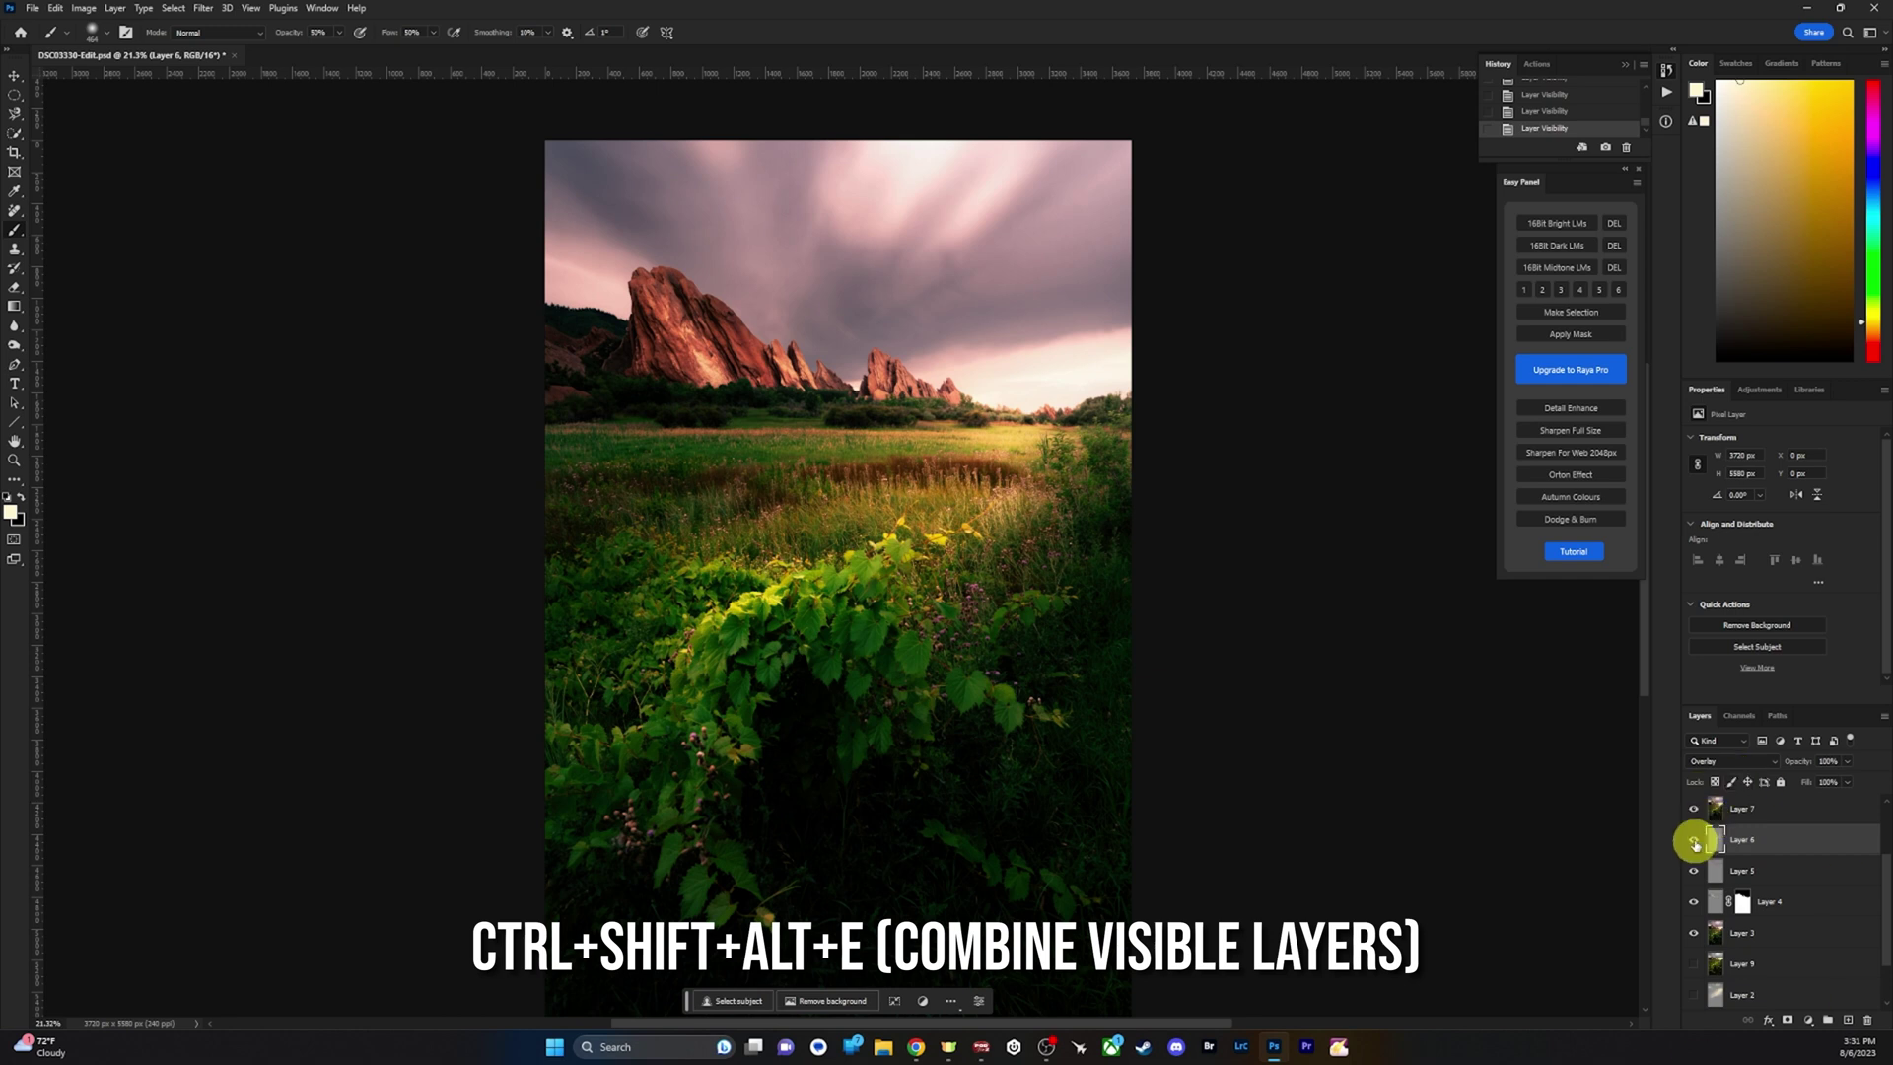
pyautogui.scroll(2, 1802, 971)
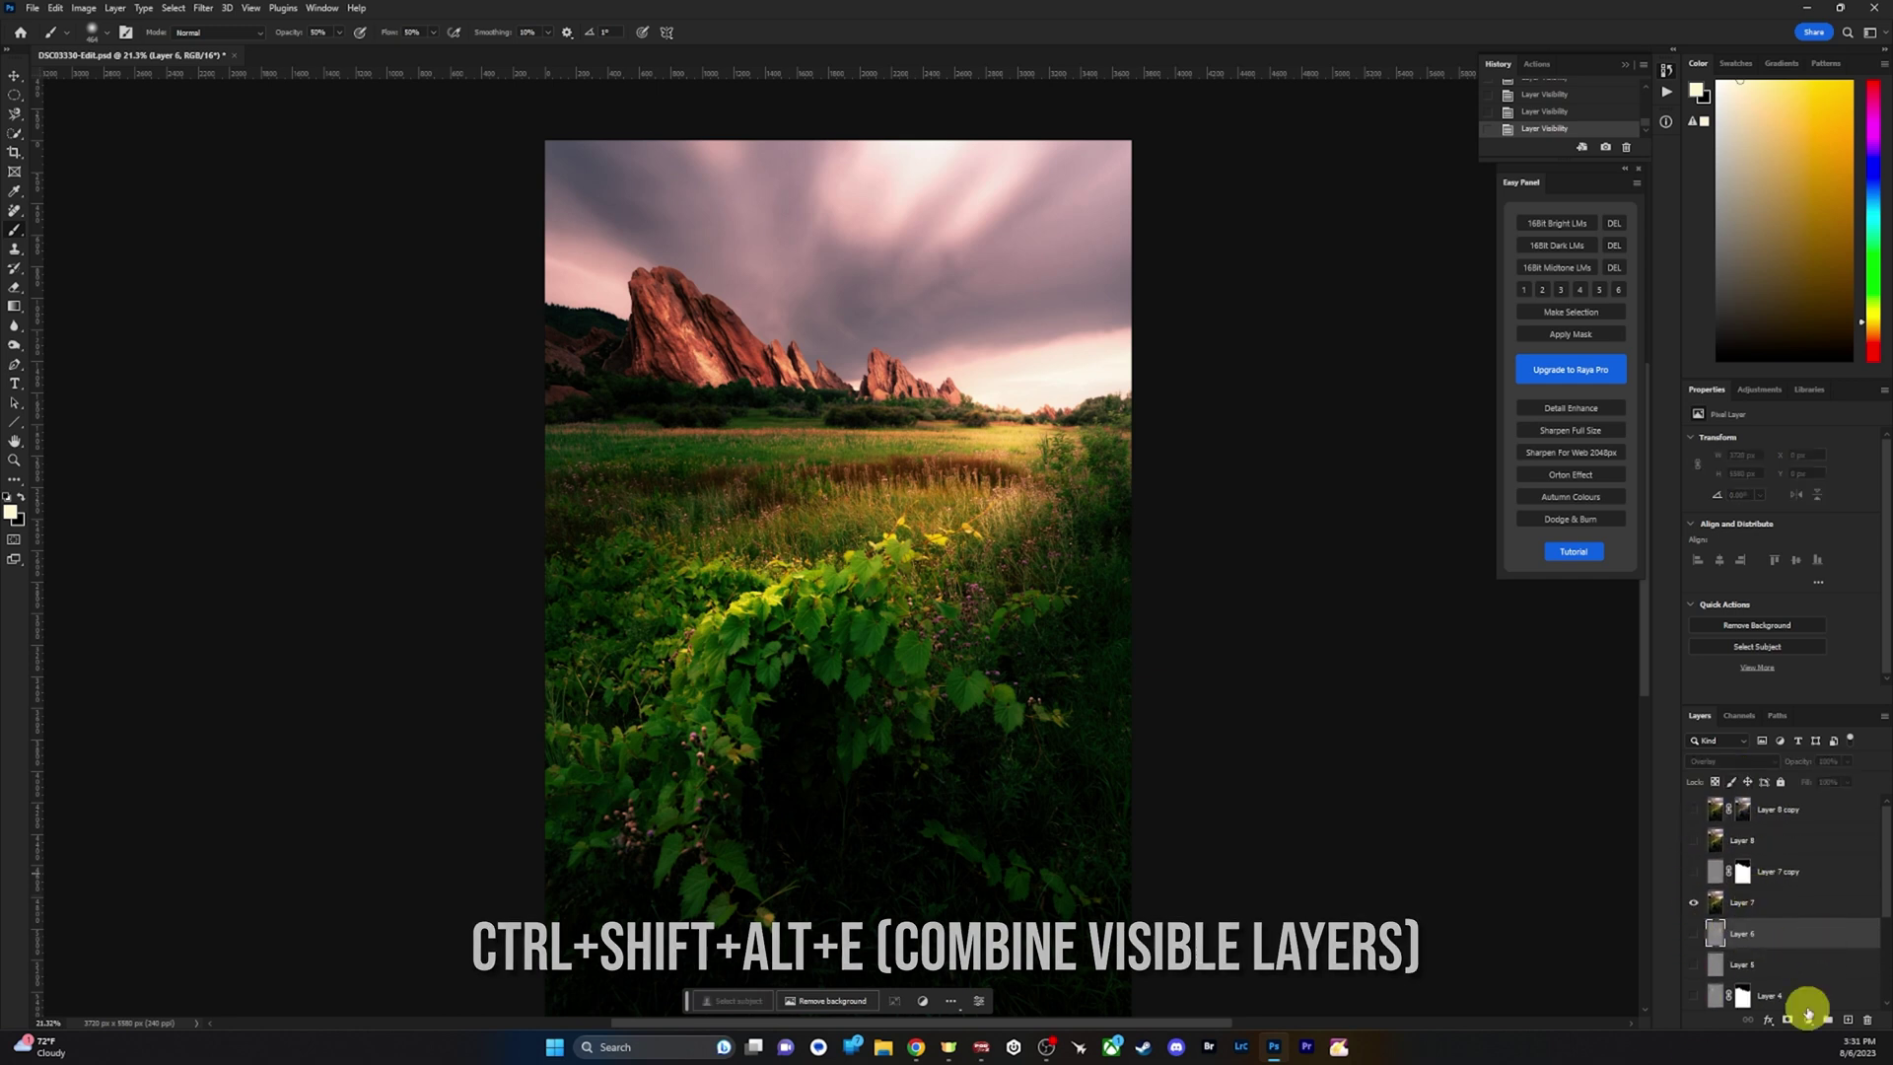
pyautogui.moveTo(904, 575)
pyautogui.mouseDown()
pyautogui.moveTo(867, 533)
pyautogui.moveTo(894, 555)
pyautogui.mouseUp()
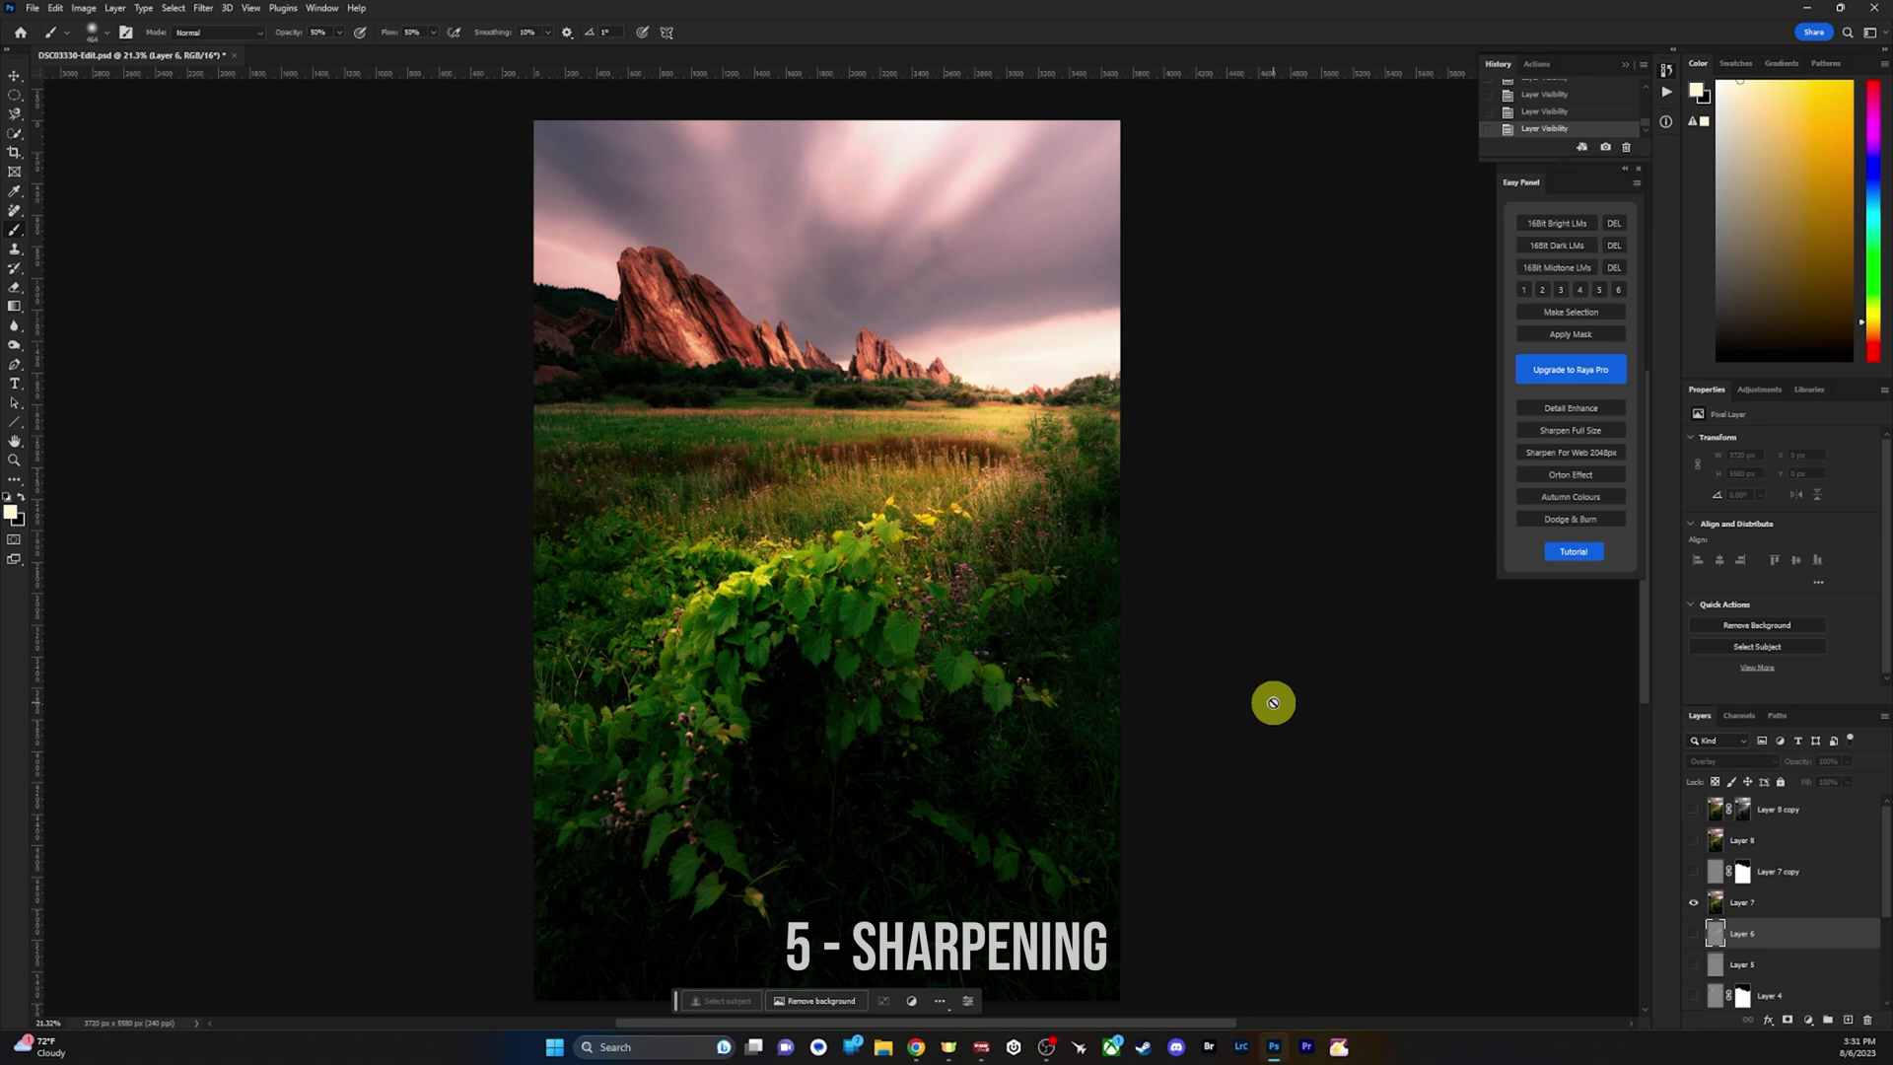
# Duplicate Layer 7 within the same document to prepare a sharpening layer.
pyautogui.rightClick(1722, 909)
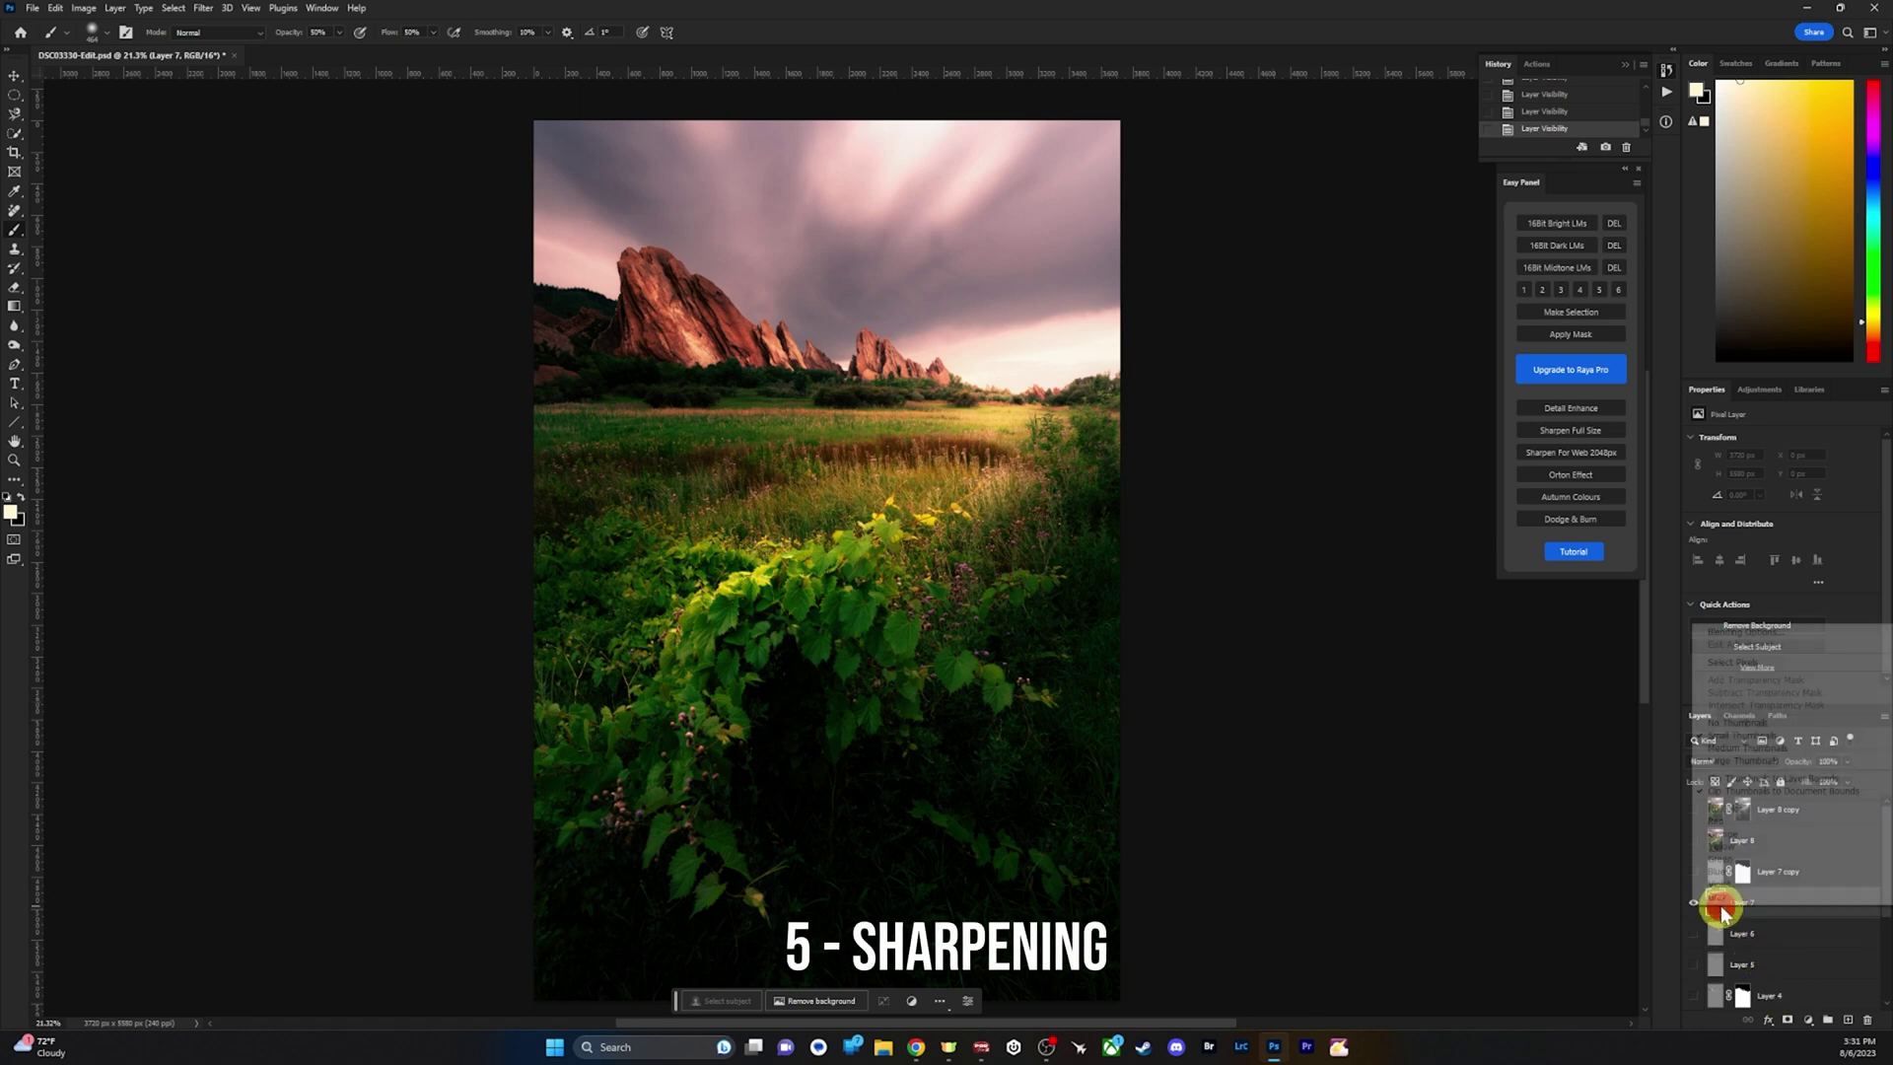
pyautogui.click(1783, 914)
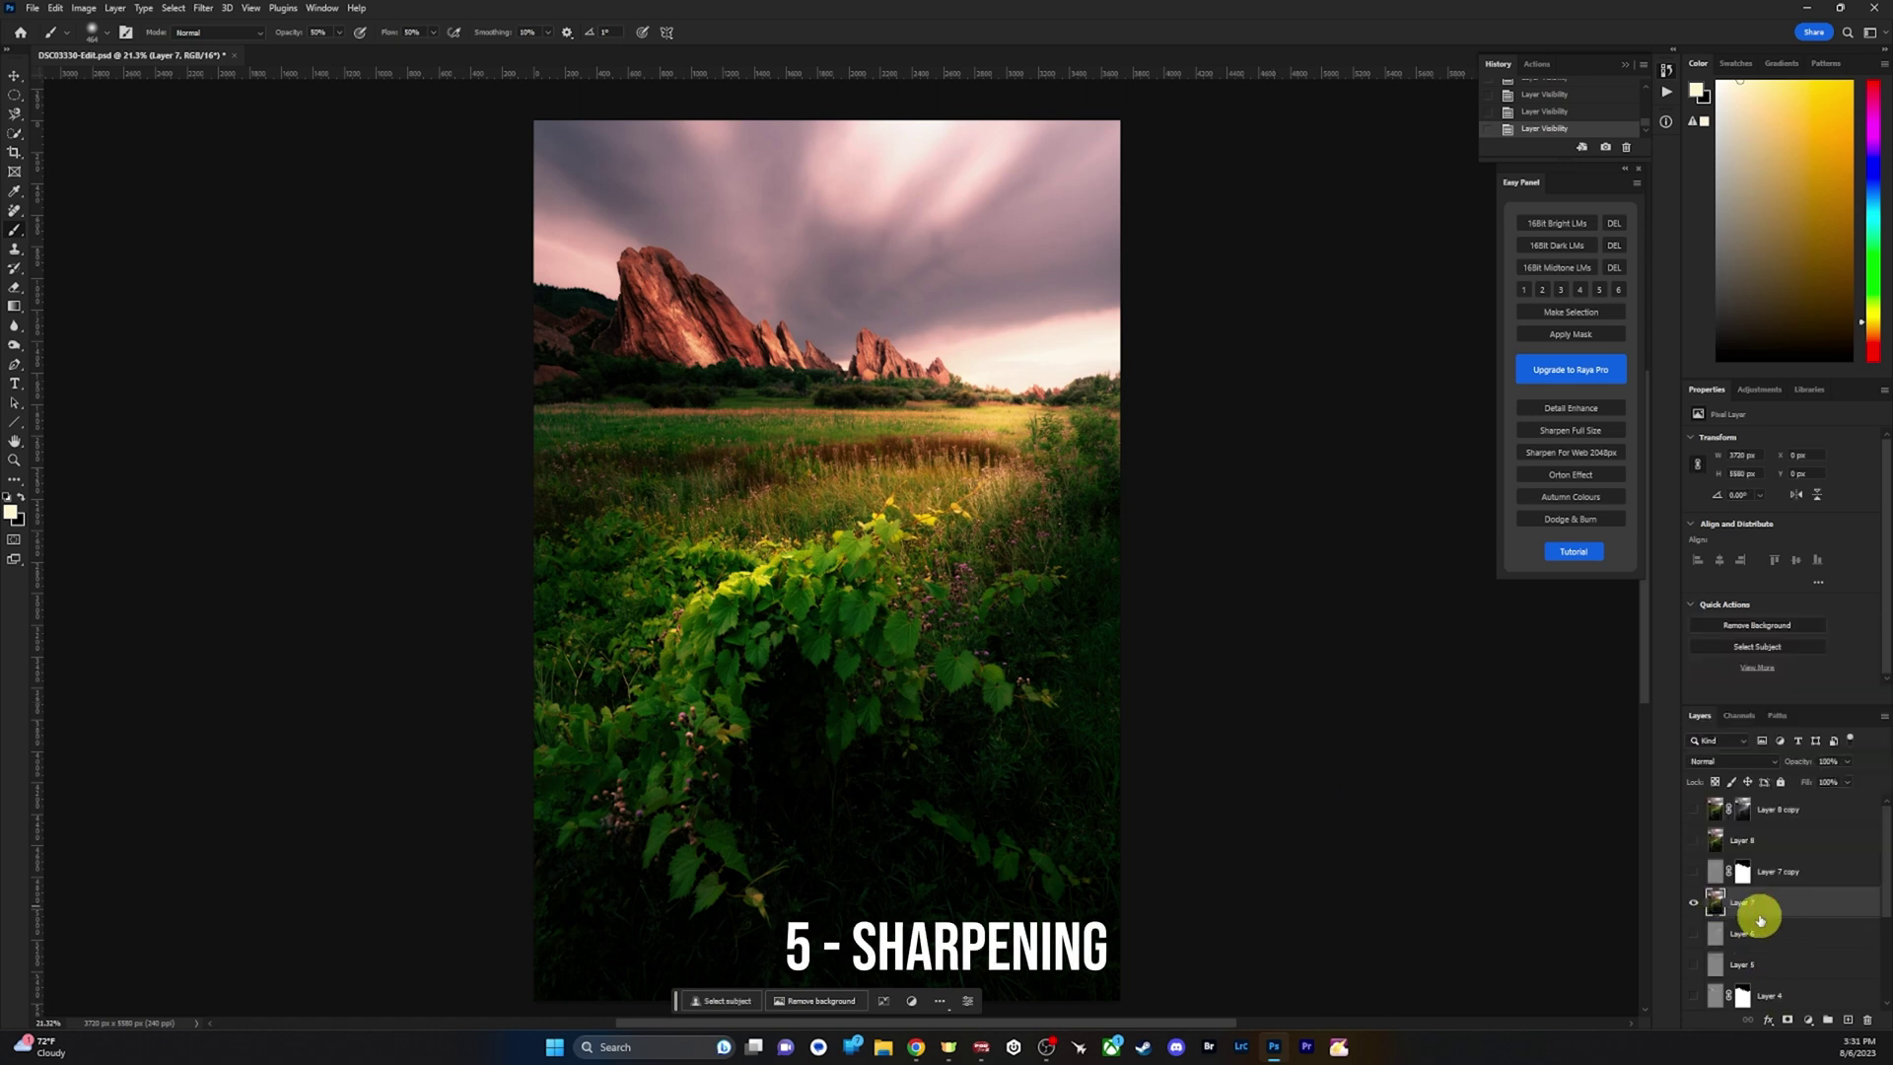
pyautogui.rightClick(1752, 901)
pyautogui.click(1775, 431)
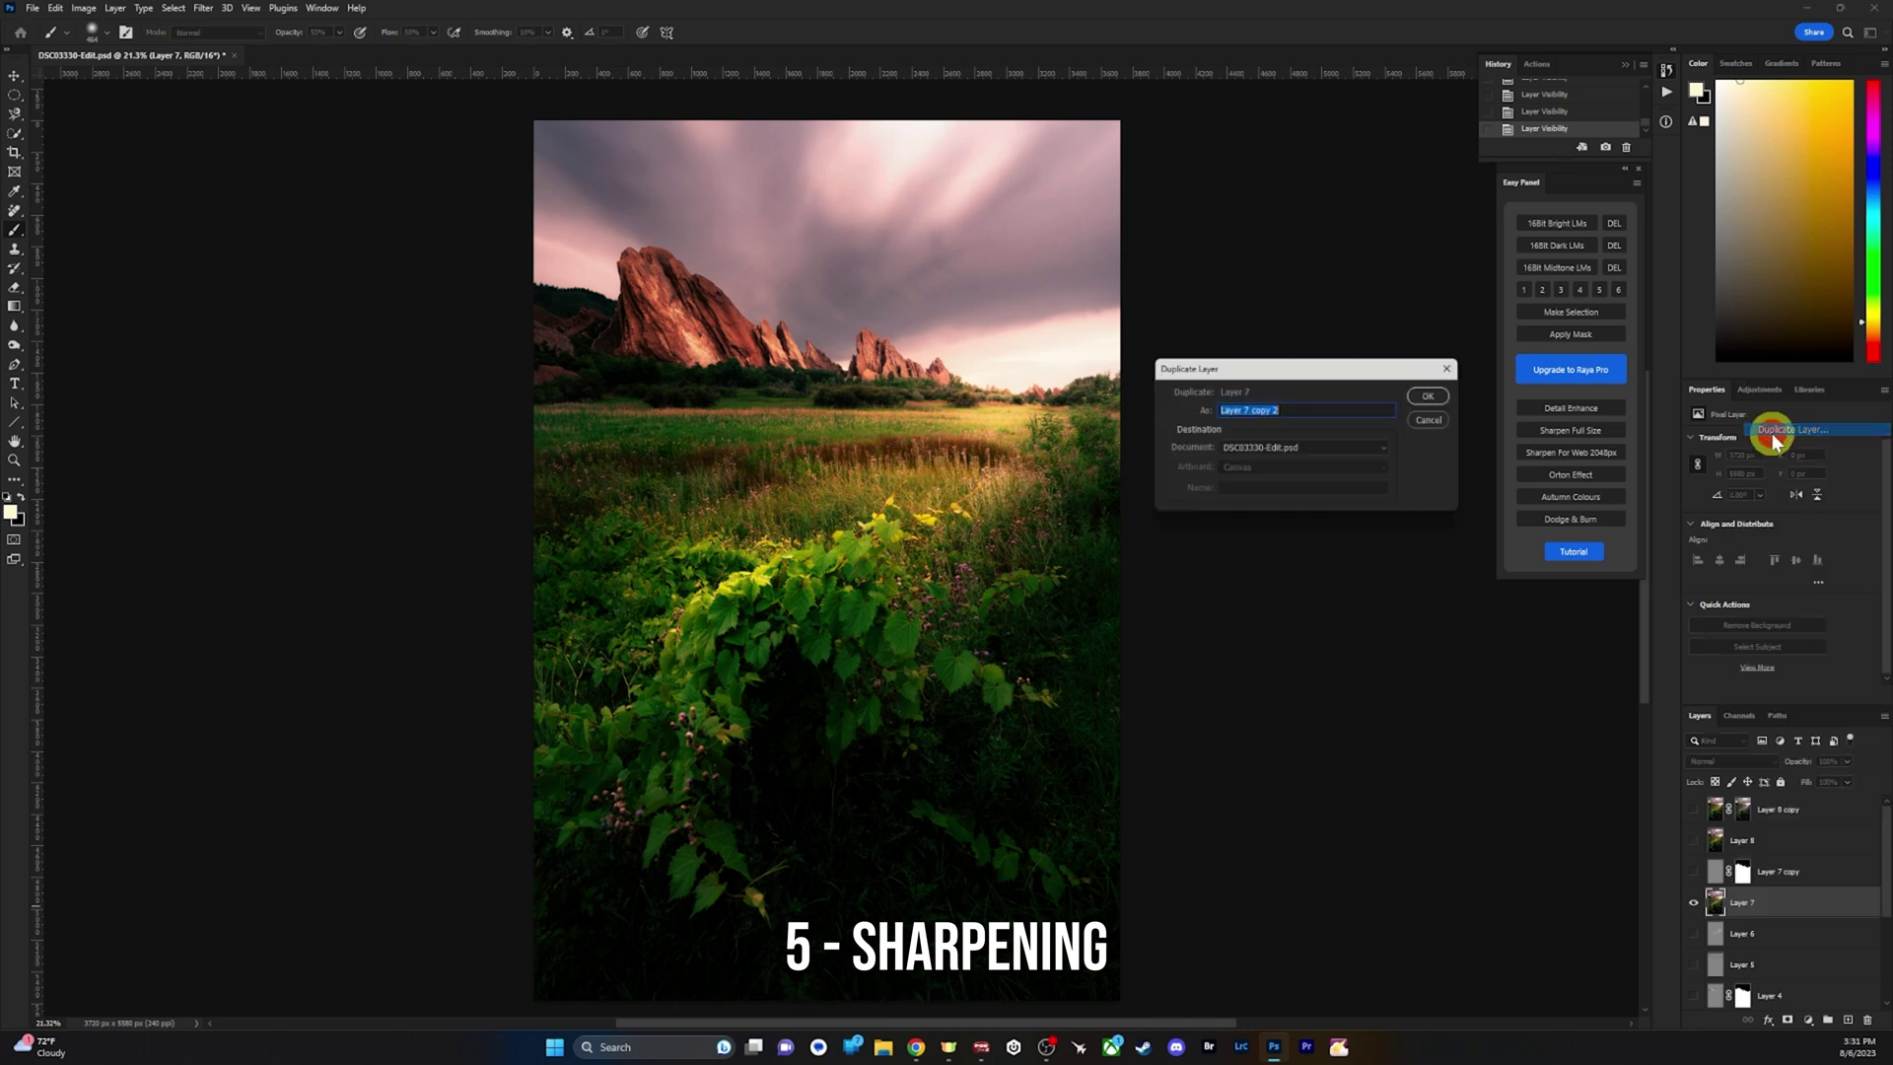
pyautogui.click(1441, 395)
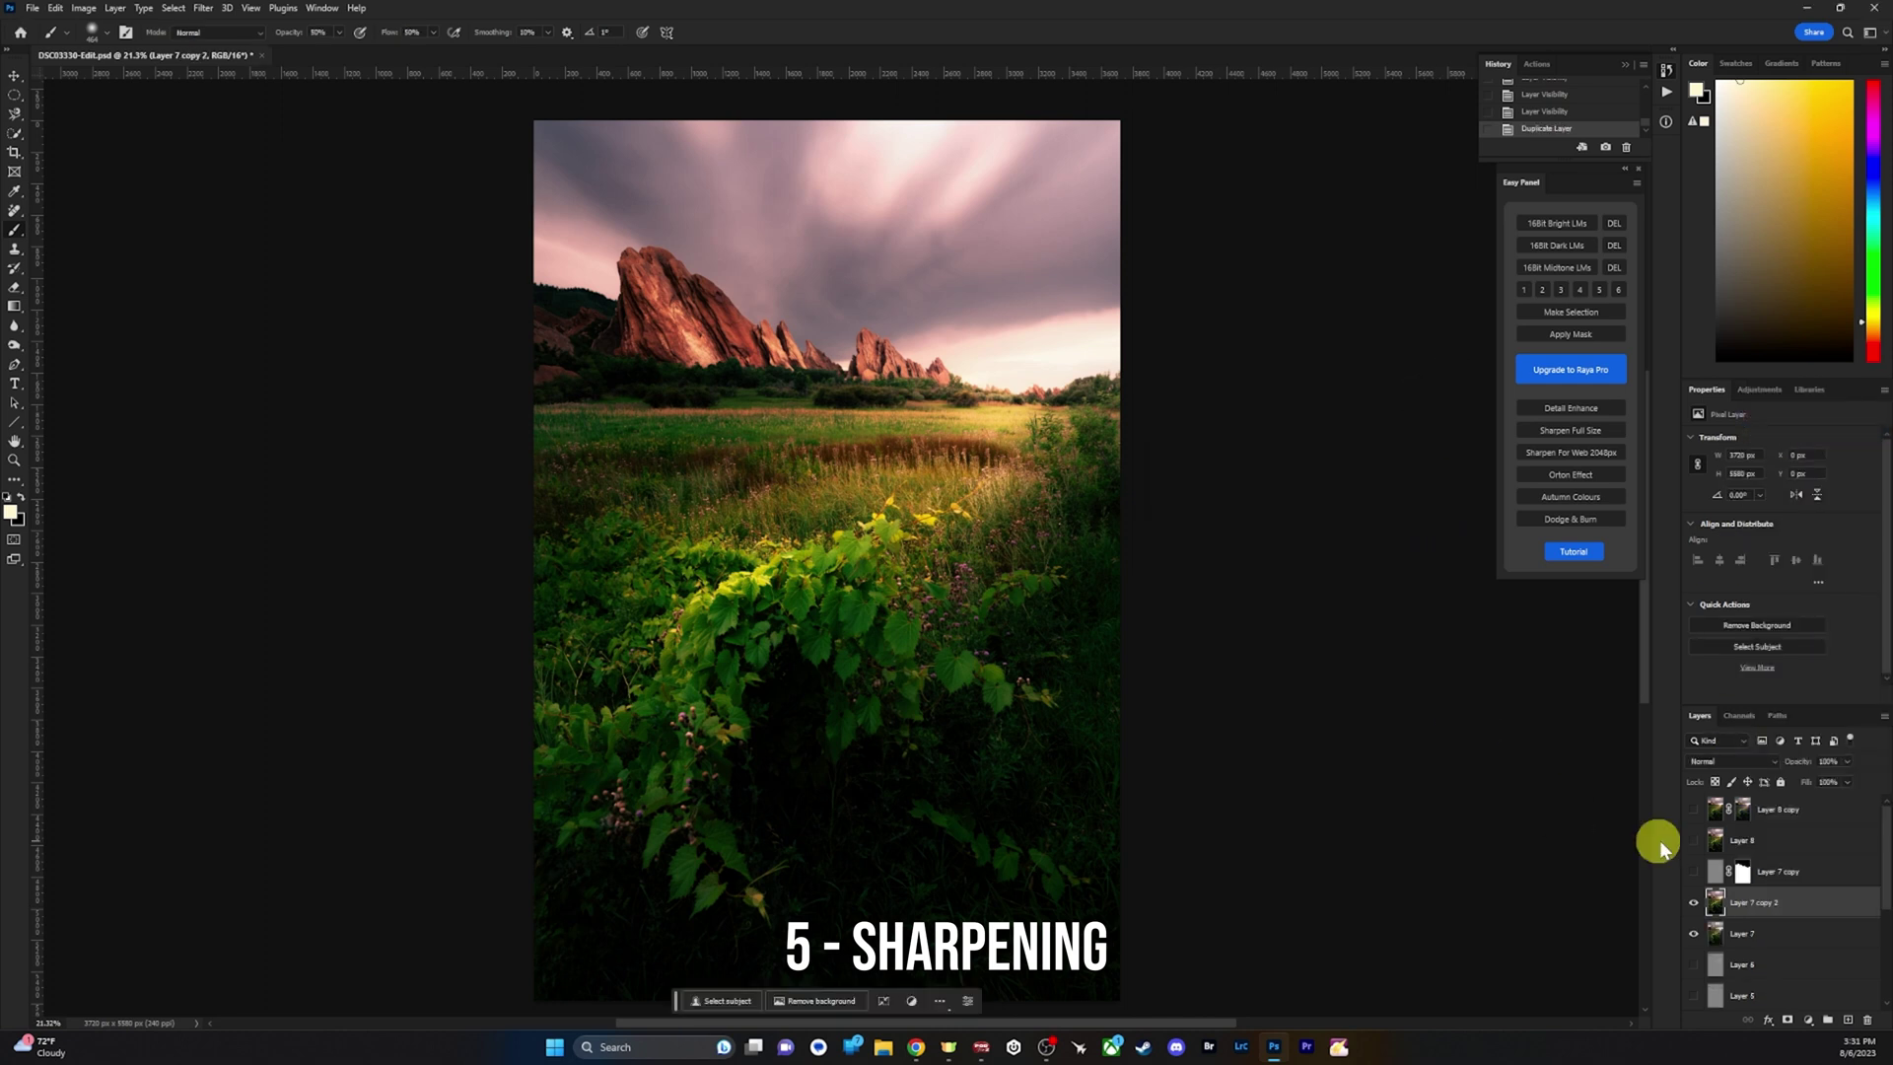
# Apply a High Pass filter with a 3.2 pixel radius to Layer 7 copy 2.
pyautogui.click(199, 12)
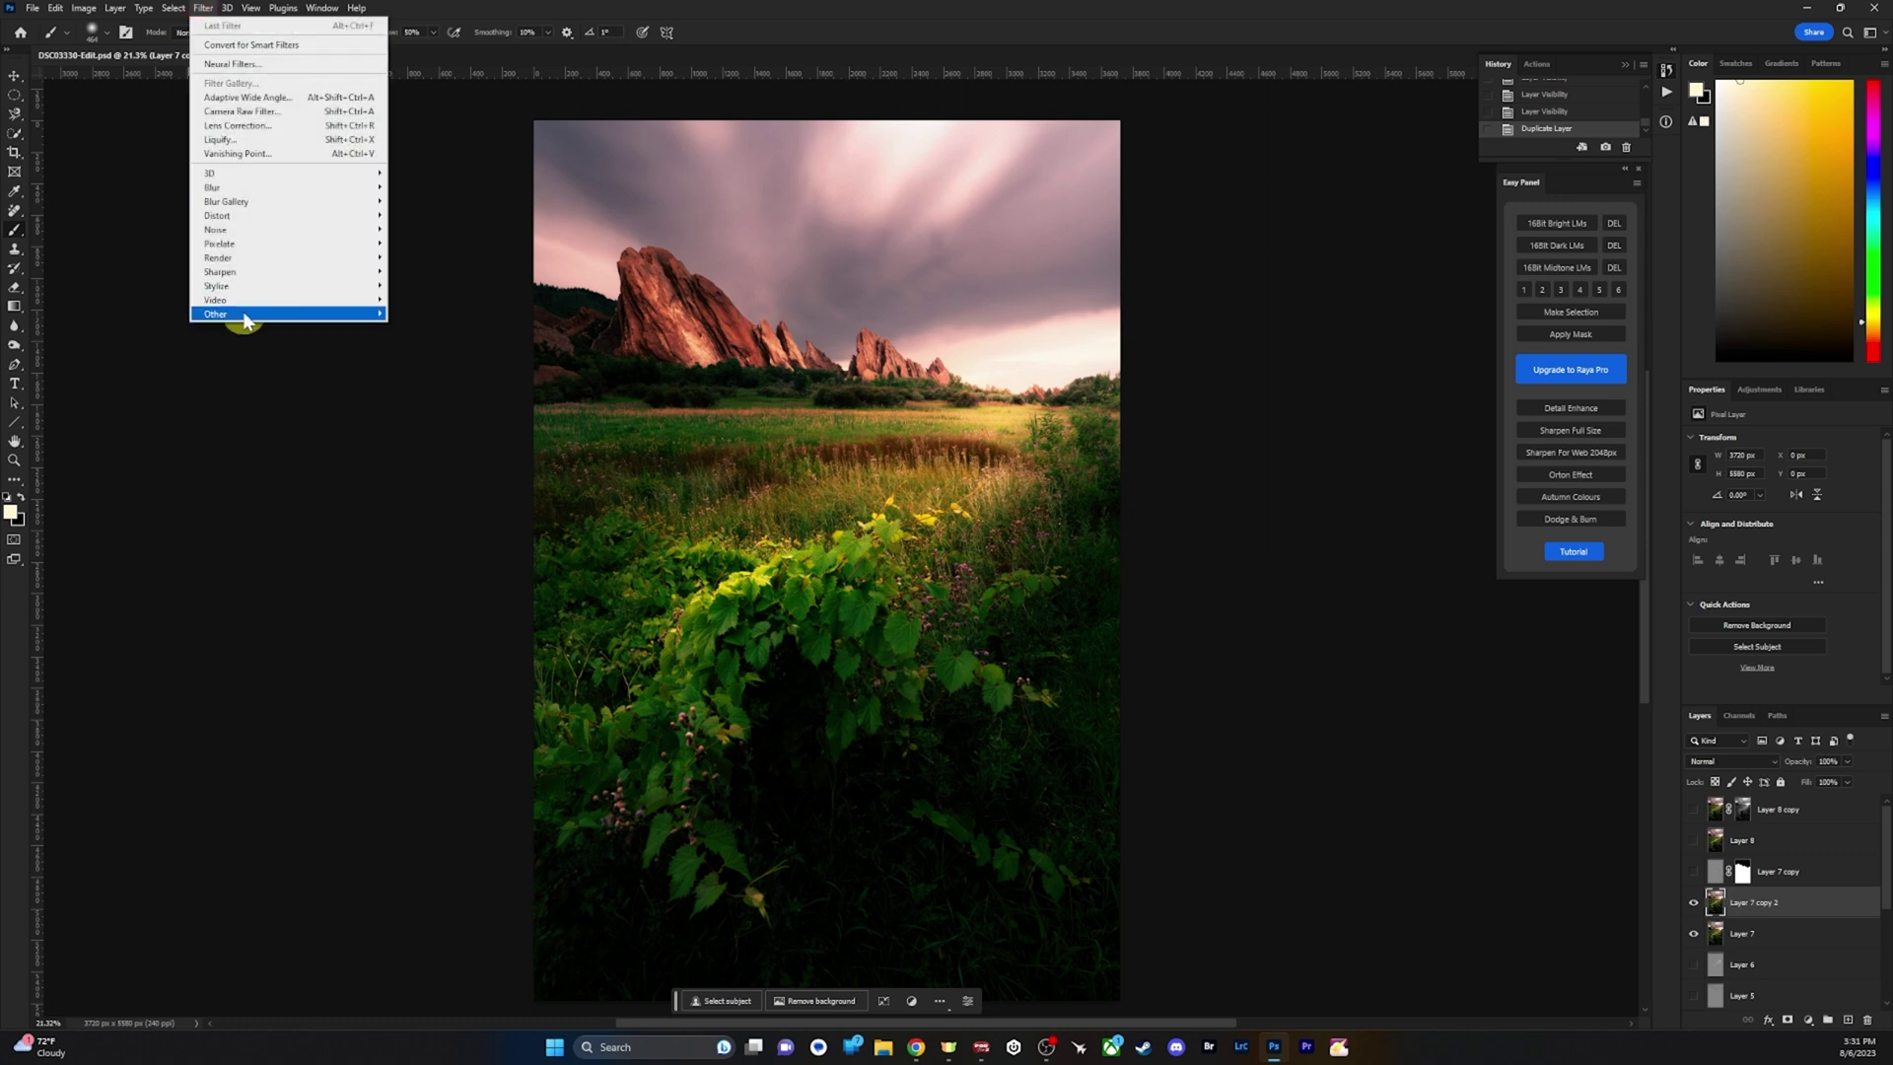
pyautogui.moveTo(242, 312)
pyautogui.click(395, 332)
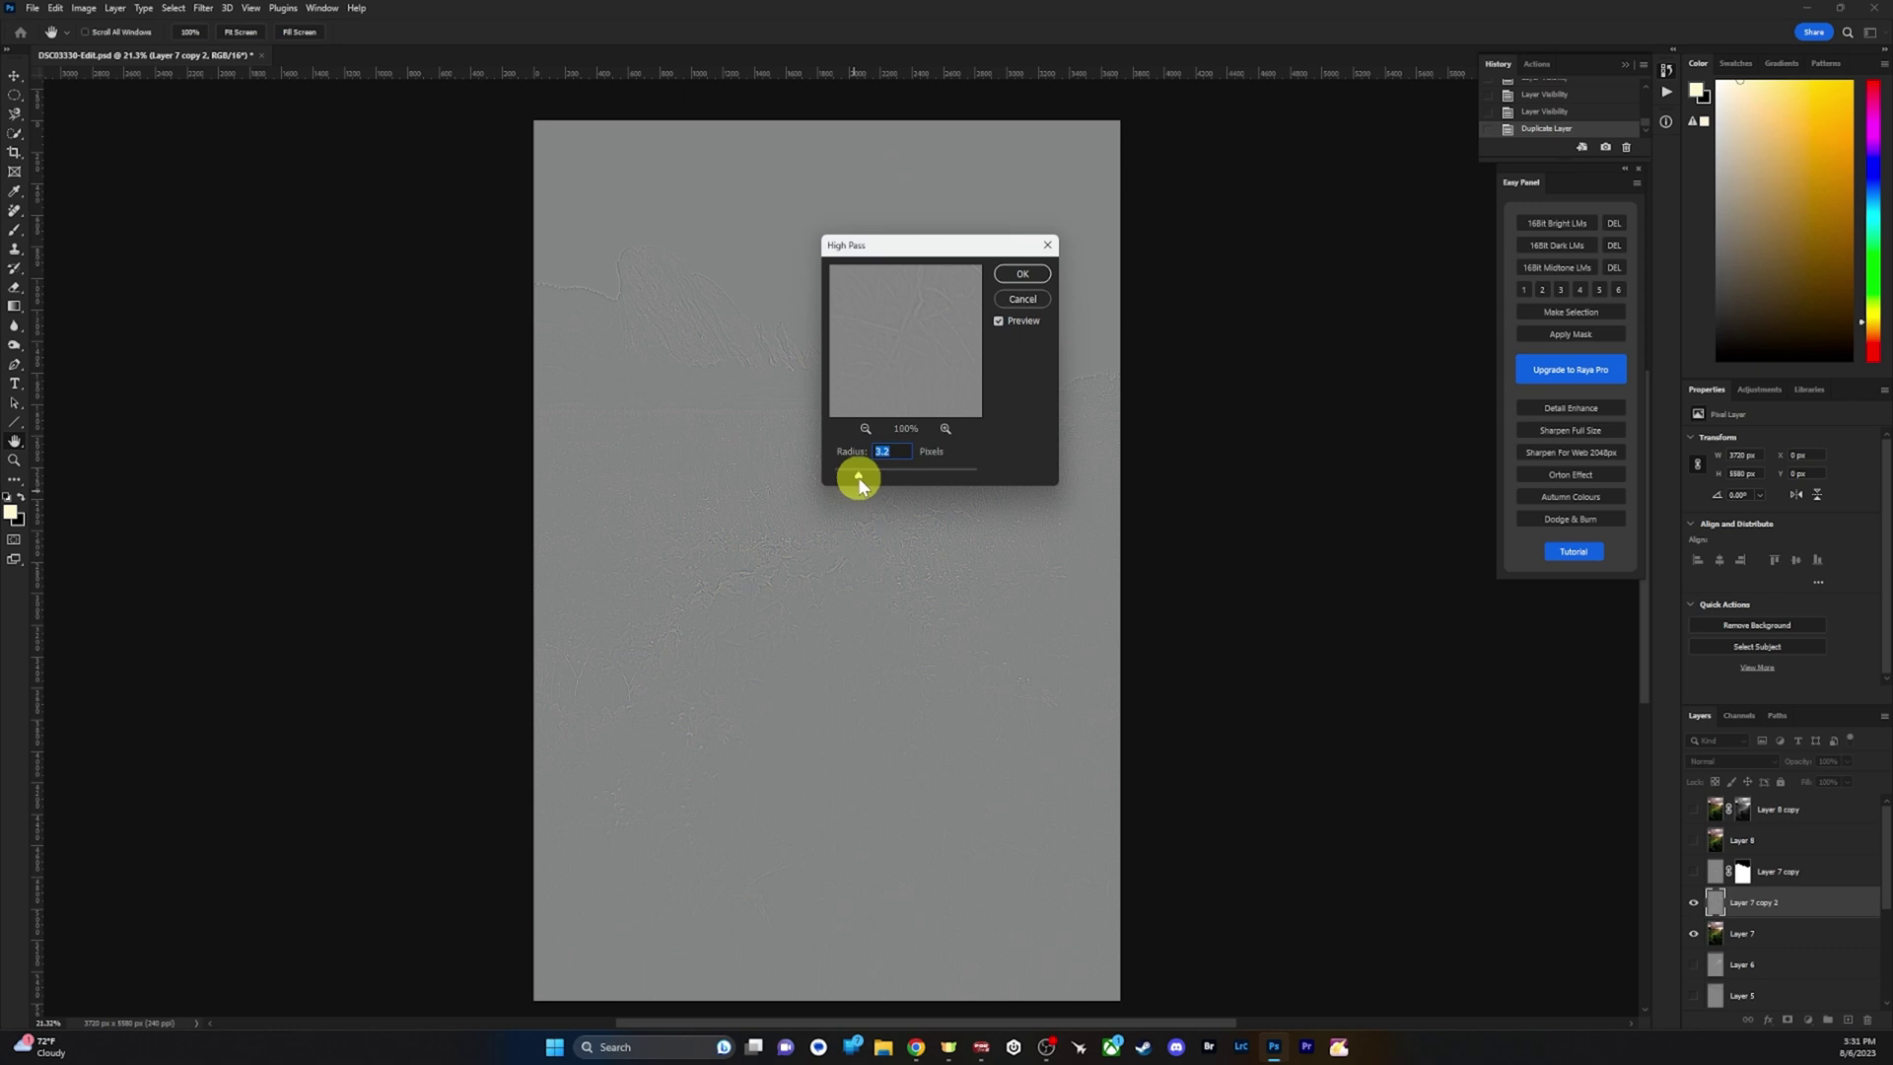
pyautogui.click(1021, 274)
# Inspect the High Pass edge detail up close across the rocks, meadow and foreground.
pyautogui.press('b')
pyautogui.moveTo(785, 541); pyautogui.dragTo(918, 534)
pyautogui.moveTo(1056, 376); pyautogui.dragTo(927, 646)
pyautogui.moveTo(845, 400); pyautogui.dragTo(920, 784)
pyautogui.moveTo(634, 418); pyautogui.dragTo(900, 697)
pyautogui.moveTo(384, 351); pyautogui.dragTo(715, 608)
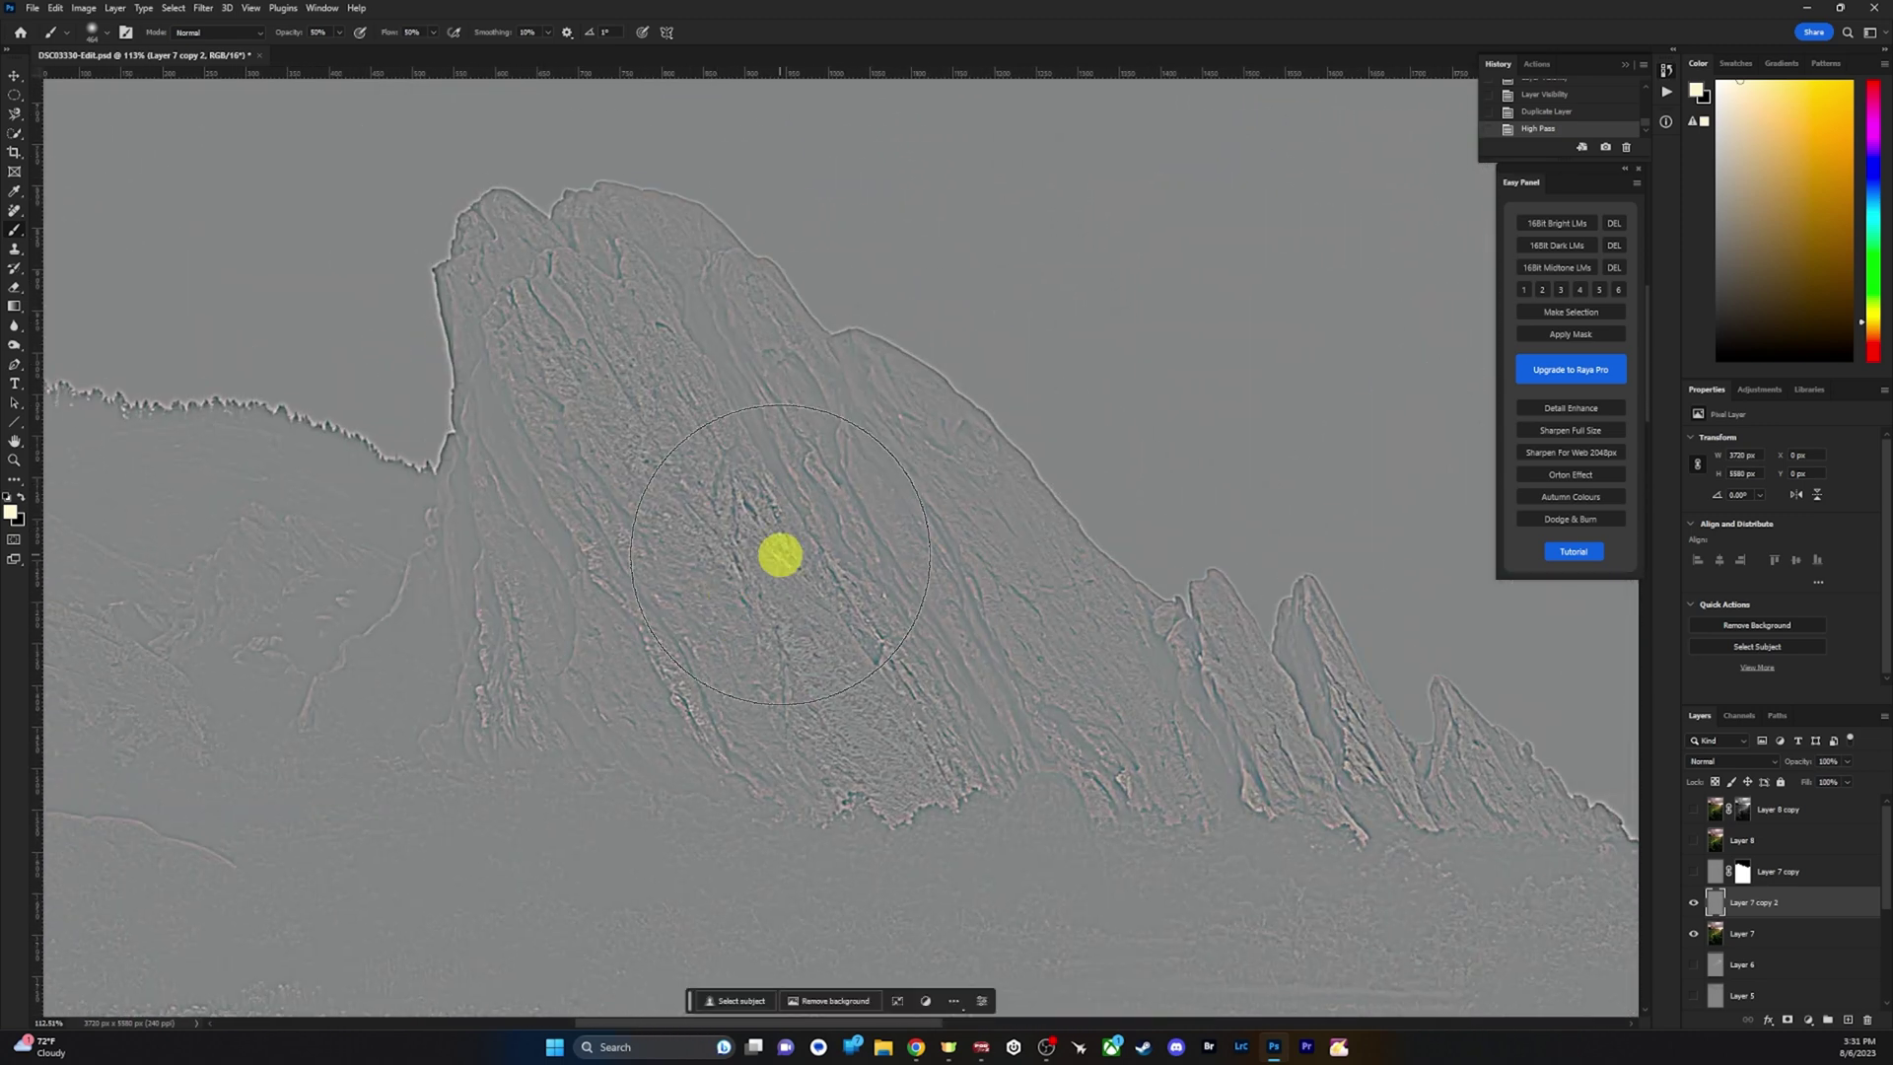
pyautogui.moveTo(780, 554); pyautogui.dragTo(753, 567)
pyautogui.moveTo(579, 560); pyautogui.dragTo(663, 621)
pyautogui.moveTo(853, 706); pyautogui.dragTo(641, 385)
pyautogui.moveTo(619, 731); pyautogui.dragTo(668, 738)
pyautogui.moveTo(862, 549); pyautogui.dragTo(747, 651)
pyautogui.moveTo(904, 447)
pyautogui.mouseDown()
pyautogui.moveTo(690, 834)
pyautogui.moveTo(866, 494)
pyautogui.mouseUp()
pyautogui.moveTo(1009, 610)
pyautogui.mouseDown()
pyautogui.moveTo(904, 528)
pyautogui.moveTo(735, 714)
pyautogui.mouseUp()
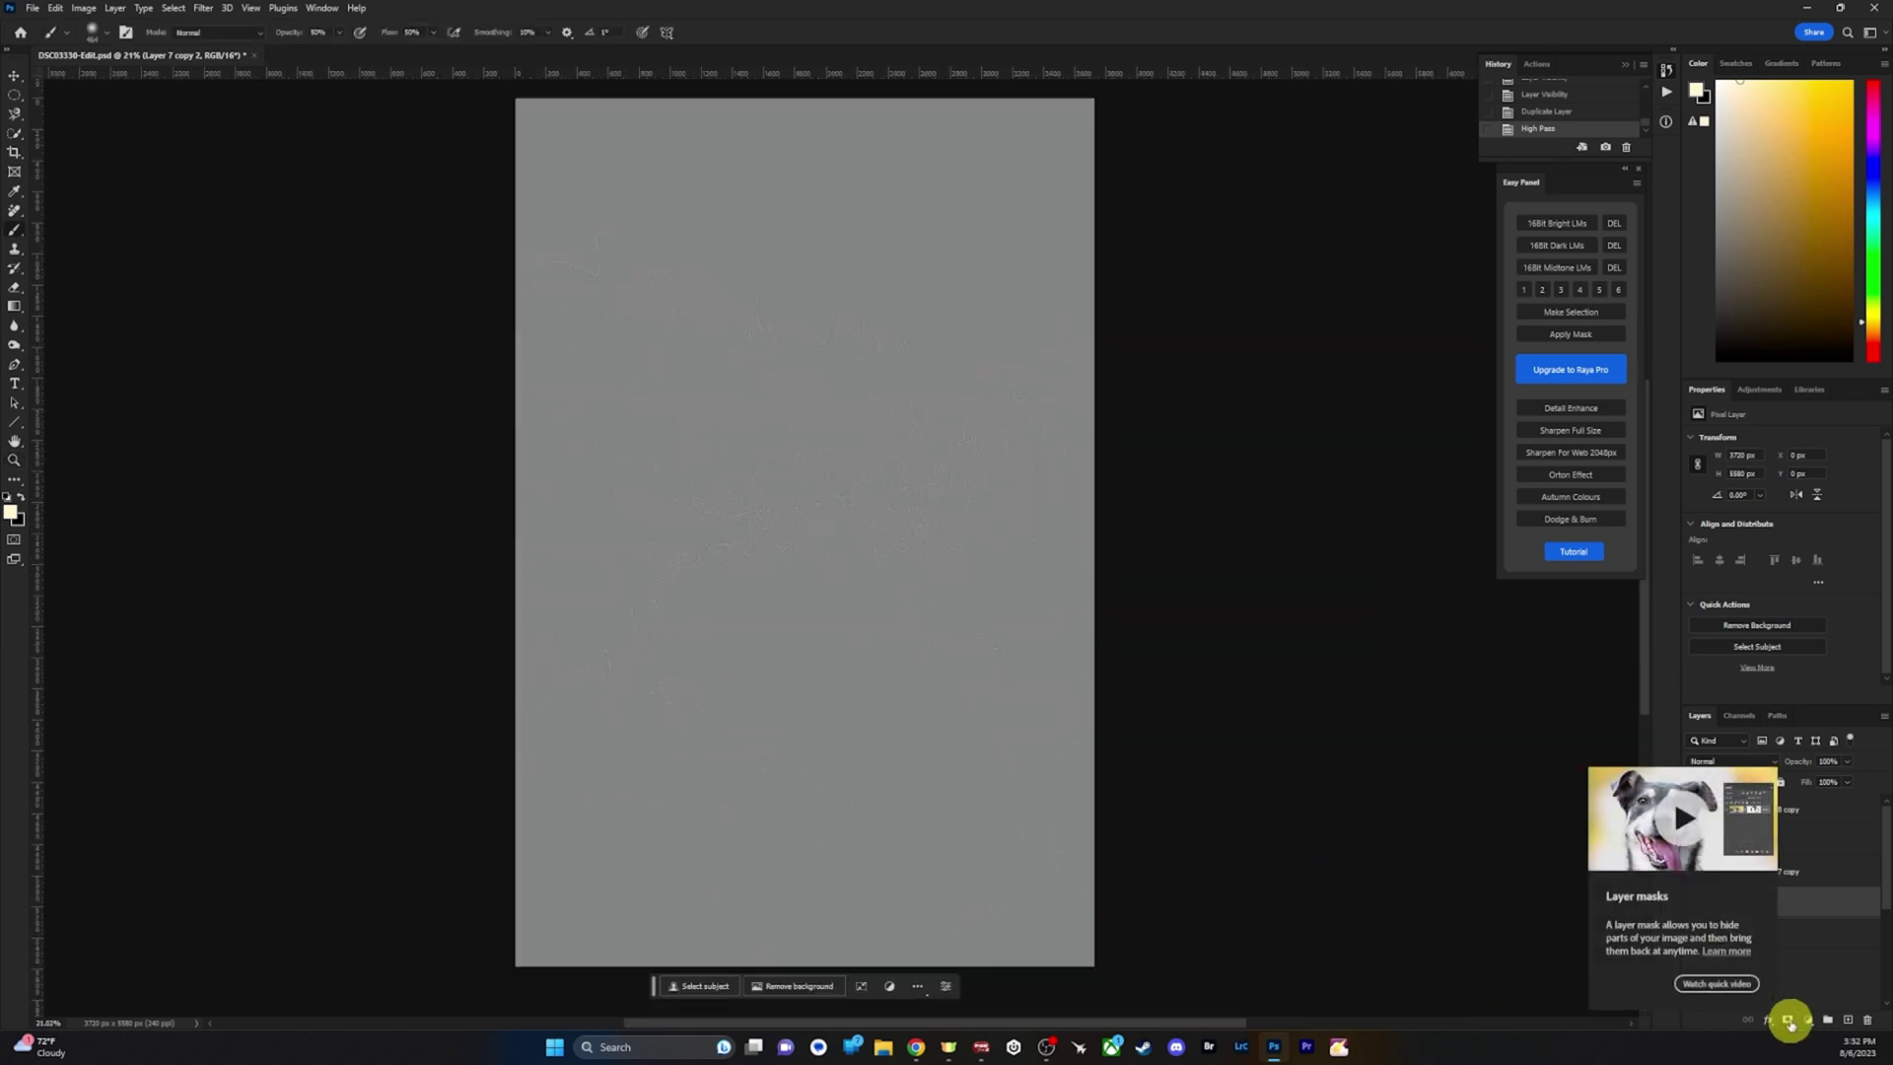
# Add a layer mask to Layer 7 copy 2 and invert it to hide the High Pass detail.
pyautogui.click(1789, 1021)
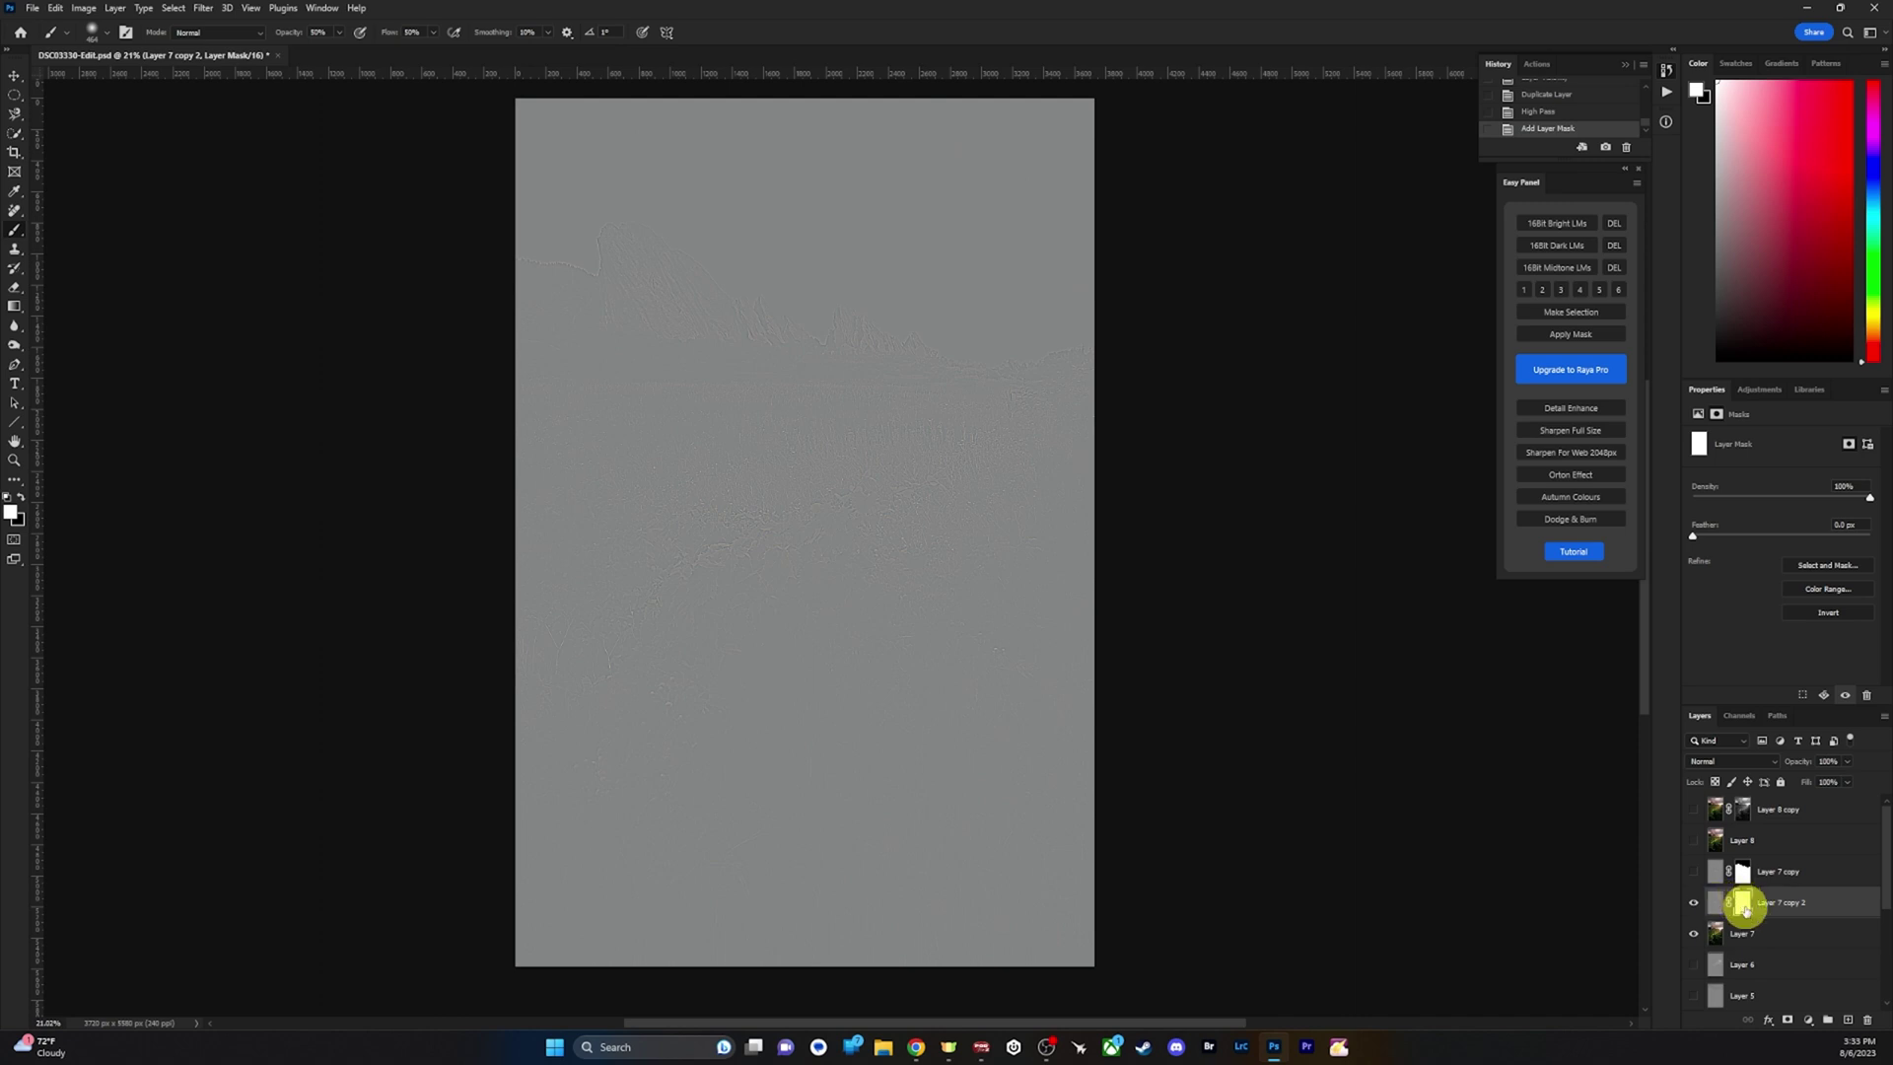
pyautogui.click(1743, 904)
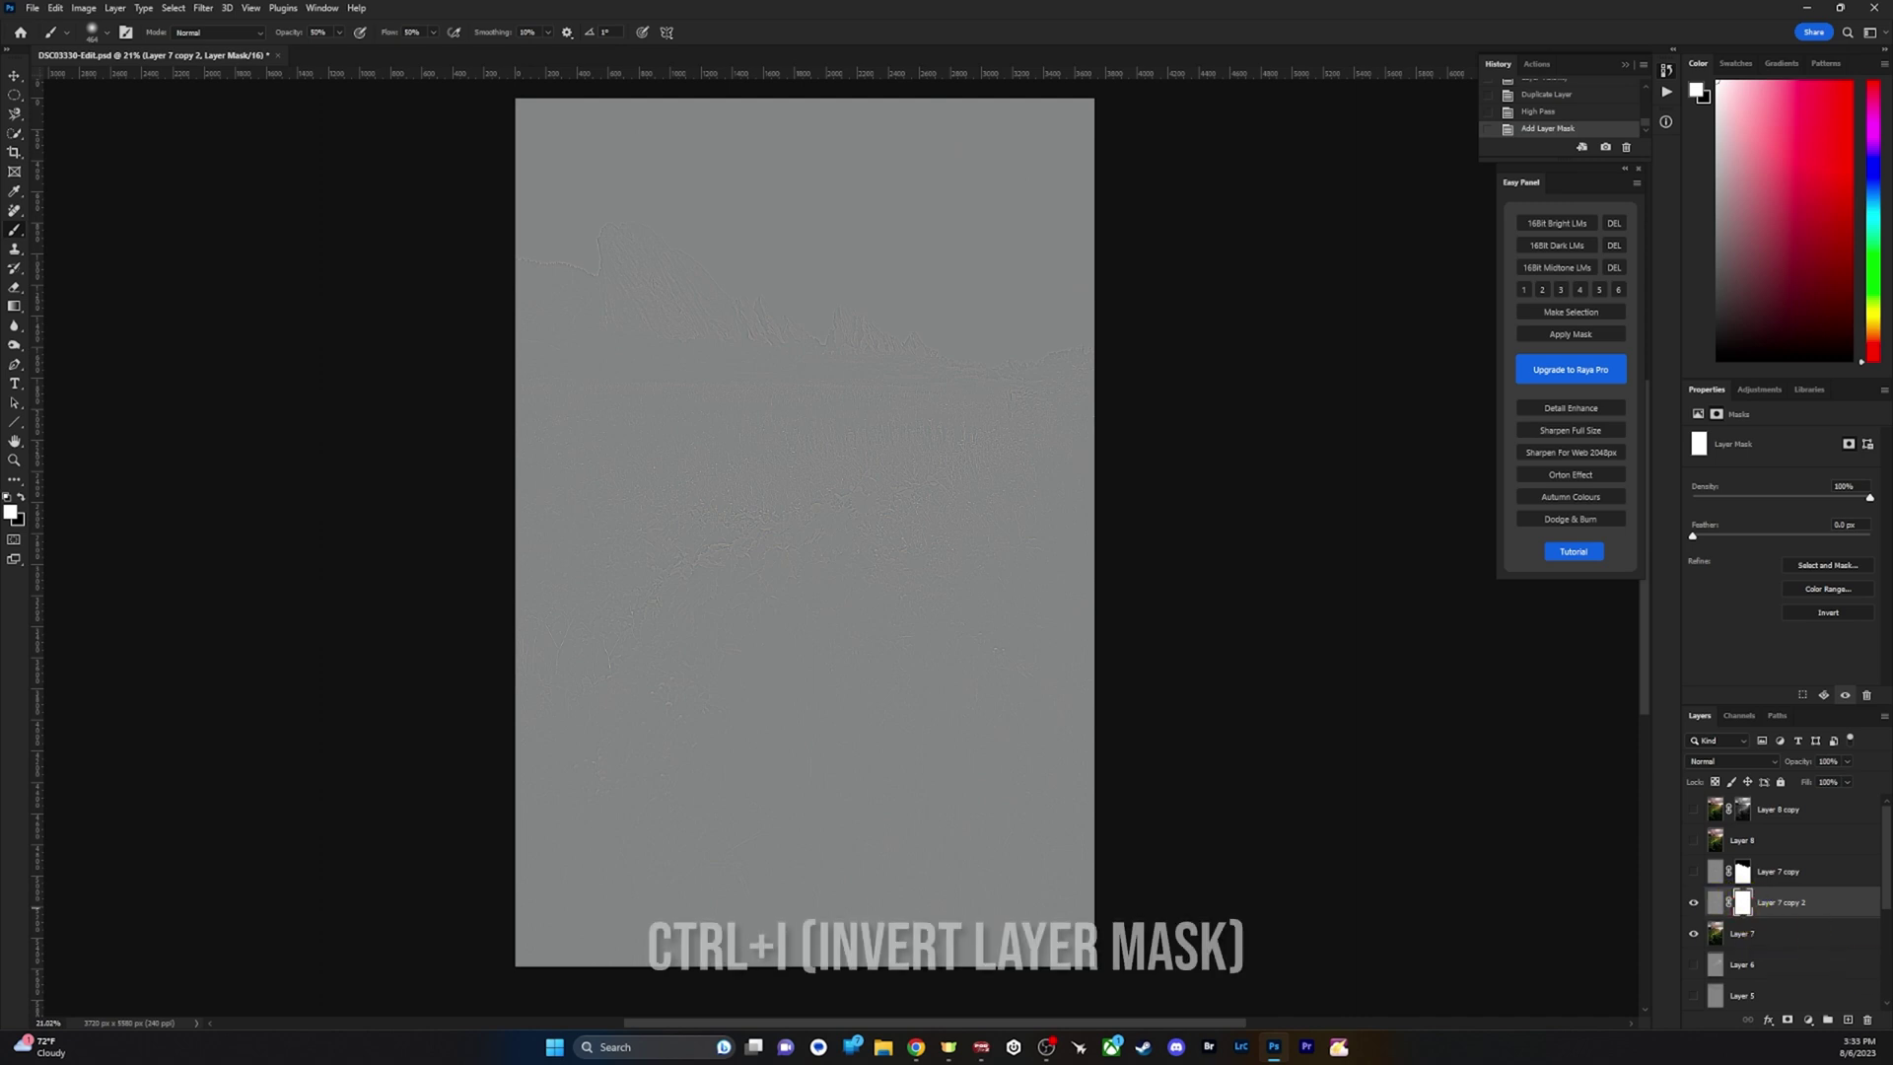
pyautogui.hotkey('ctrl', 'i')
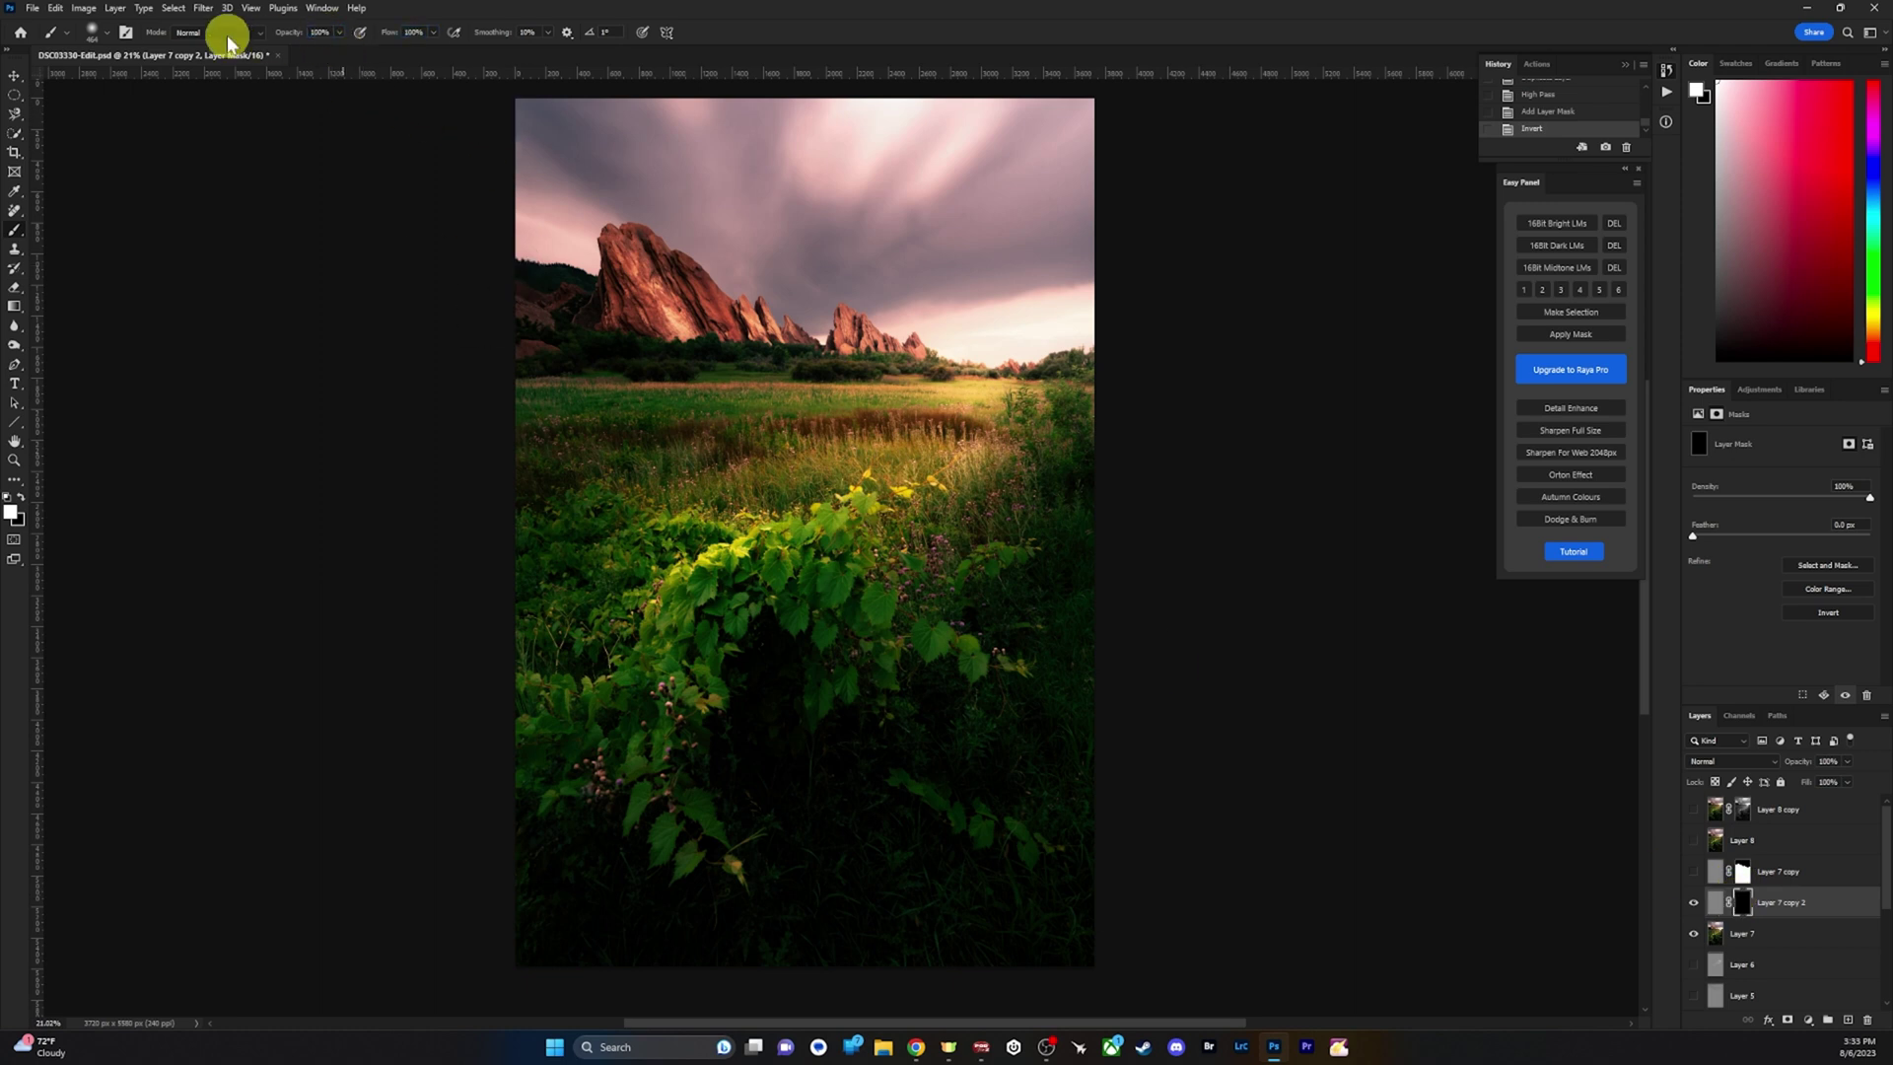
# Paint white on the mask with a soft round brush at 100% opacity and flow, covering the leafy foreground.
pyautogui.rightClick(1048, 639)
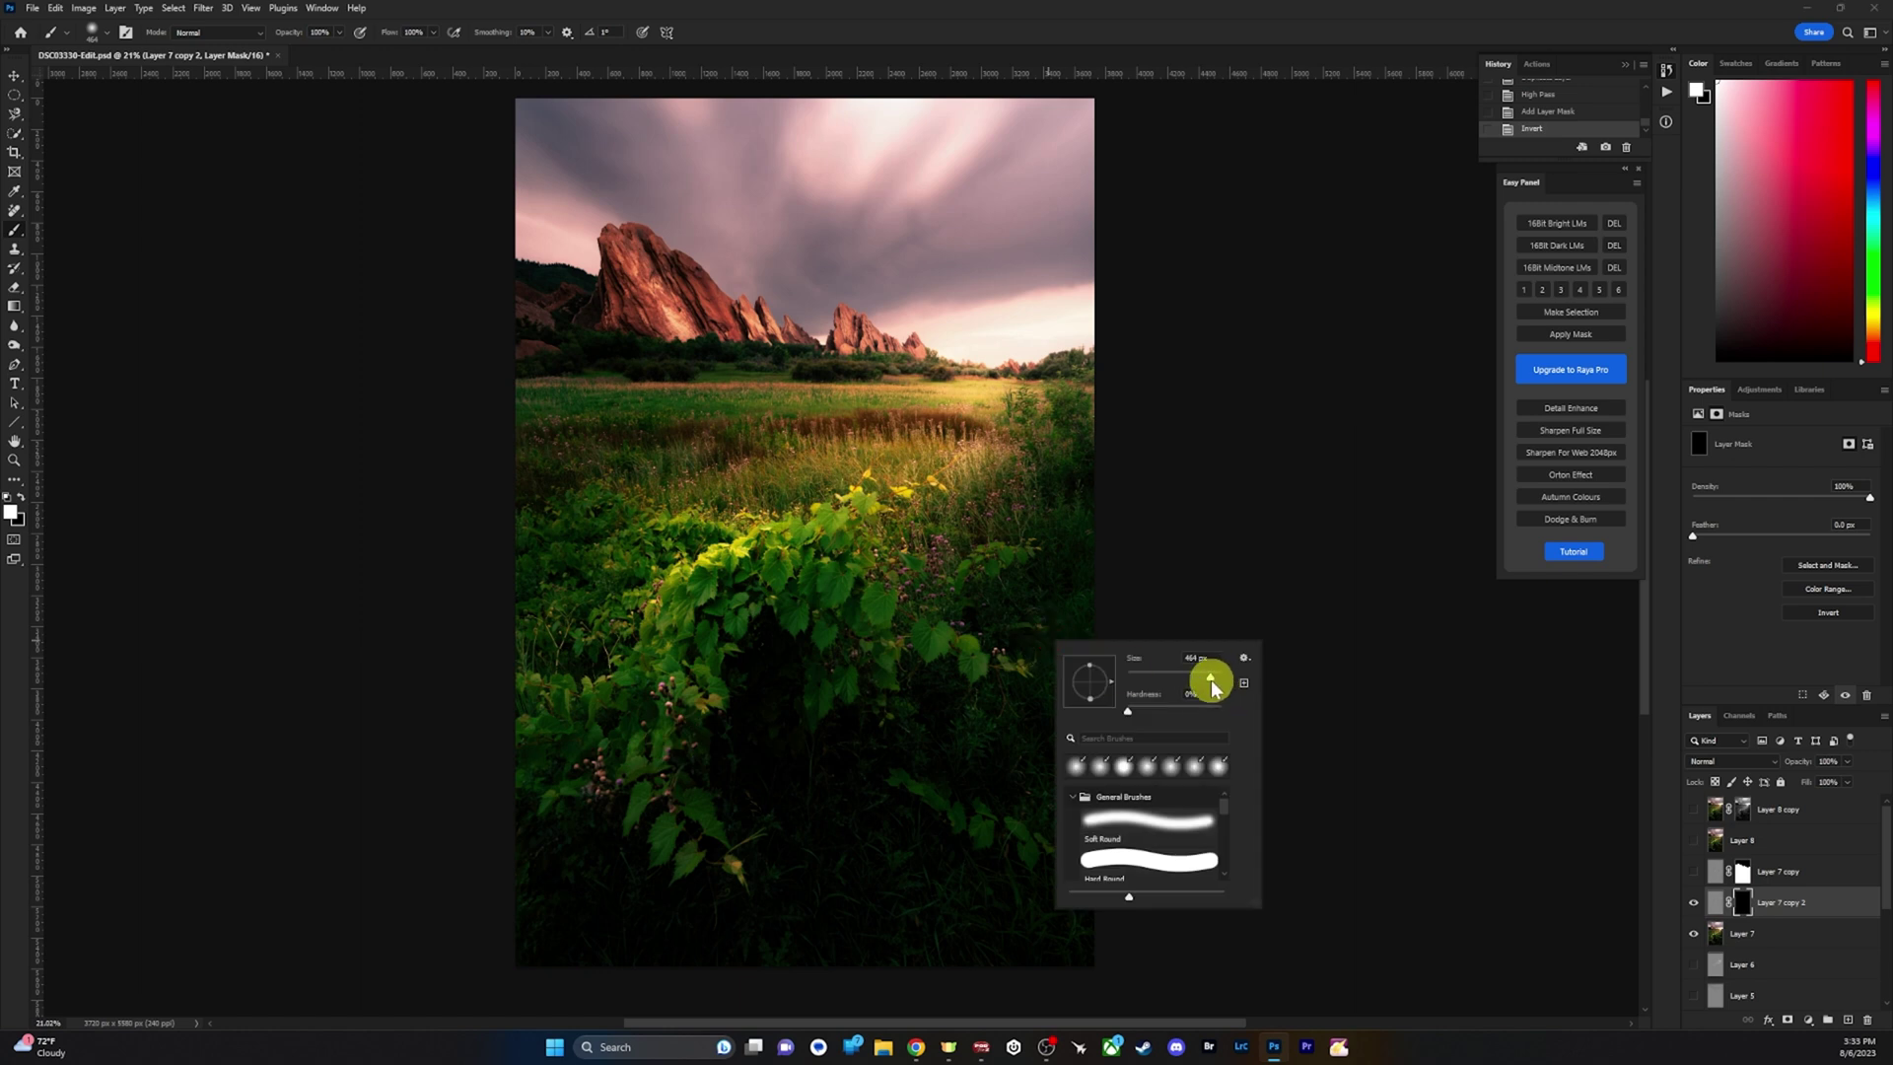
pyautogui.moveTo(786, 621)
pyautogui.mouseDown()
pyautogui.moveTo(466, 815)
pyautogui.moveTo(1001, 796)
pyautogui.moveTo(576, 898)
pyautogui.moveTo(1175, 940)
pyautogui.moveTo(732, 900)
pyautogui.moveTo(652, 868)
pyautogui.moveTo(983, 750)
pyautogui.moveTo(813, 710)
pyautogui.moveTo(344, 886)
pyautogui.moveTo(916, 944)
pyautogui.moveTo(940, 795)
pyautogui.moveTo(1036, 799)
pyautogui.moveTo(1210, 749)
pyautogui.moveTo(1199, 643)
pyautogui.moveTo(1328, 580)
pyautogui.moveTo(791, 533)
pyautogui.moveTo(479, 538)
pyautogui.moveTo(780, 542)
pyautogui.moveTo(244, 668)
pyautogui.moveTo(807, 774)
pyautogui.moveTo(1330, 743)
pyautogui.moveTo(1113, 759)
pyautogui.moveTo(862, 686)
pyautogui.moveTo(1007, 671)
pyautogui.moveTo(1098, 614)
pyautogui.moveTo(1079, 779)
pyautogui.moveTo(908, 840)
pyautogui.moveTo(619, 829)
pyautogui.moveTo(623, 793)
pyautogui.moveTo(449, 816)
pyautogui.mouseUp()
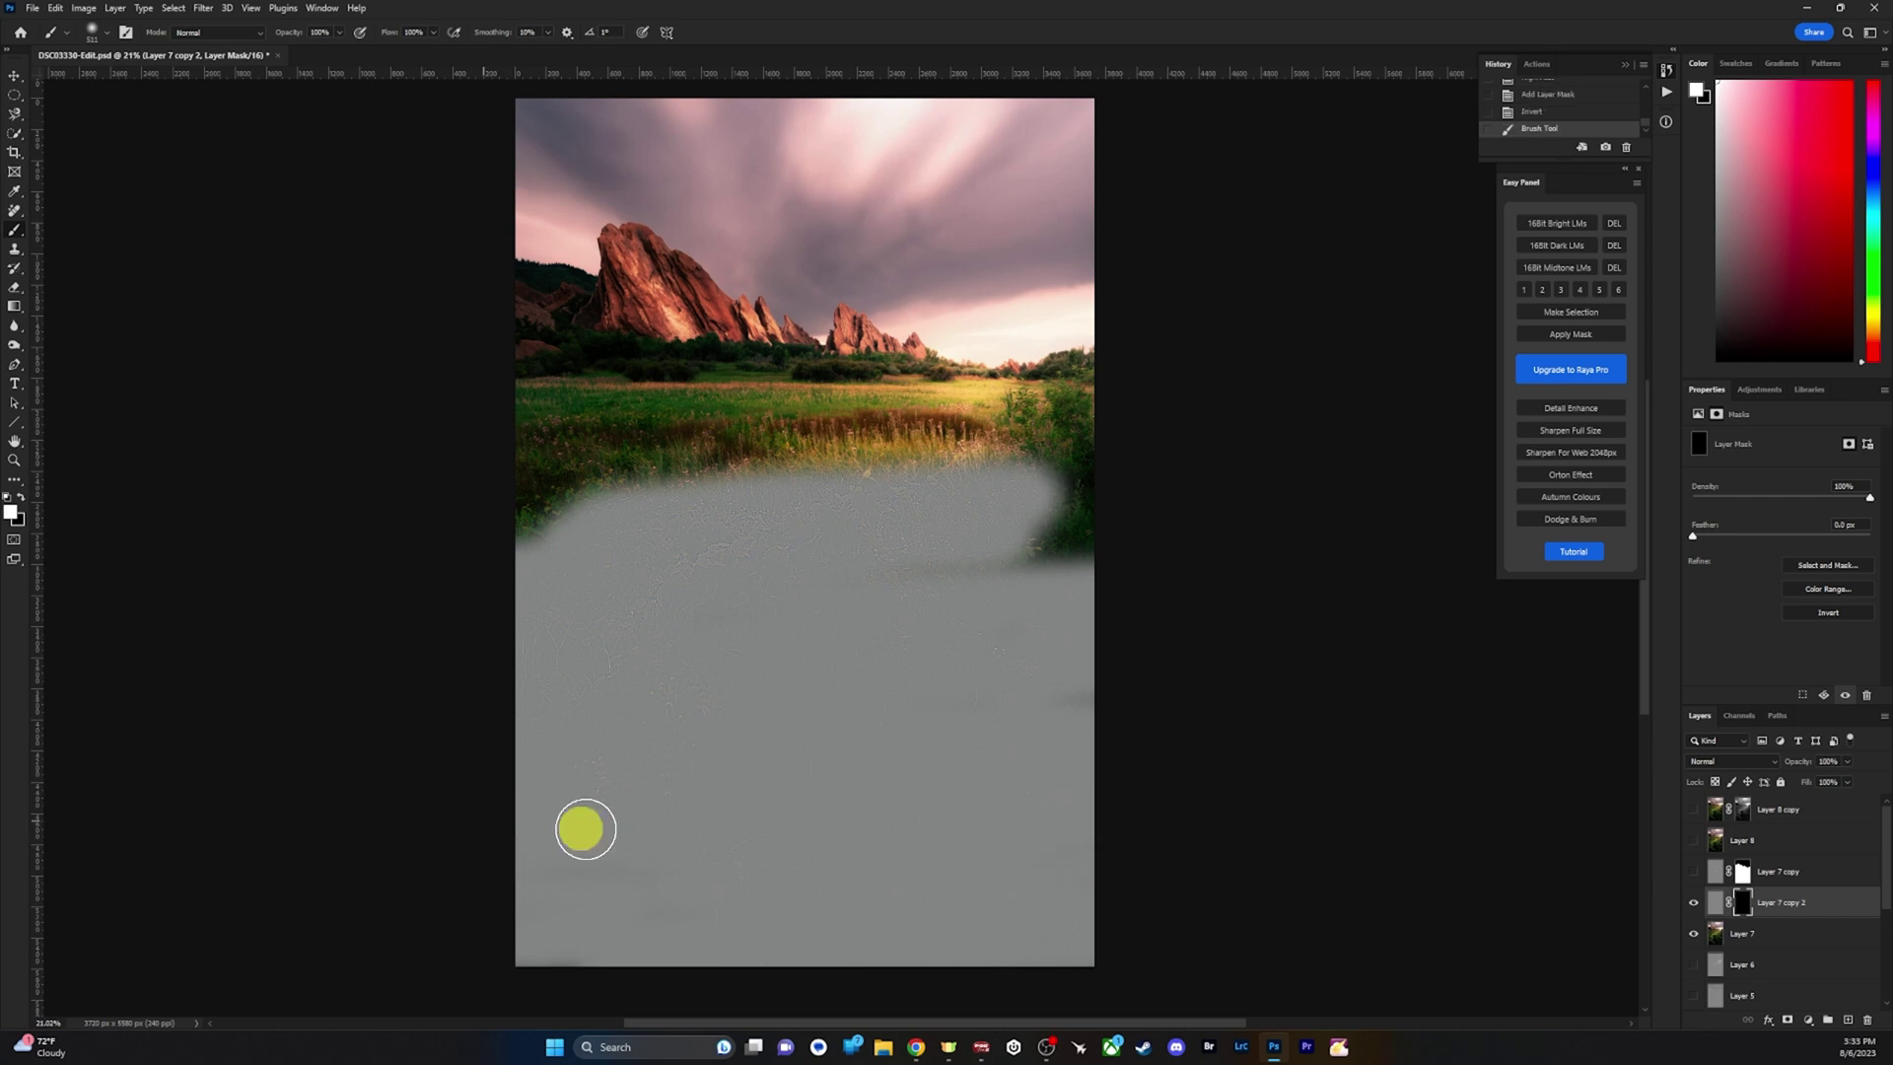
pyautogui.moveTo(951, 631); pyautogui.dragTo(794, 707)
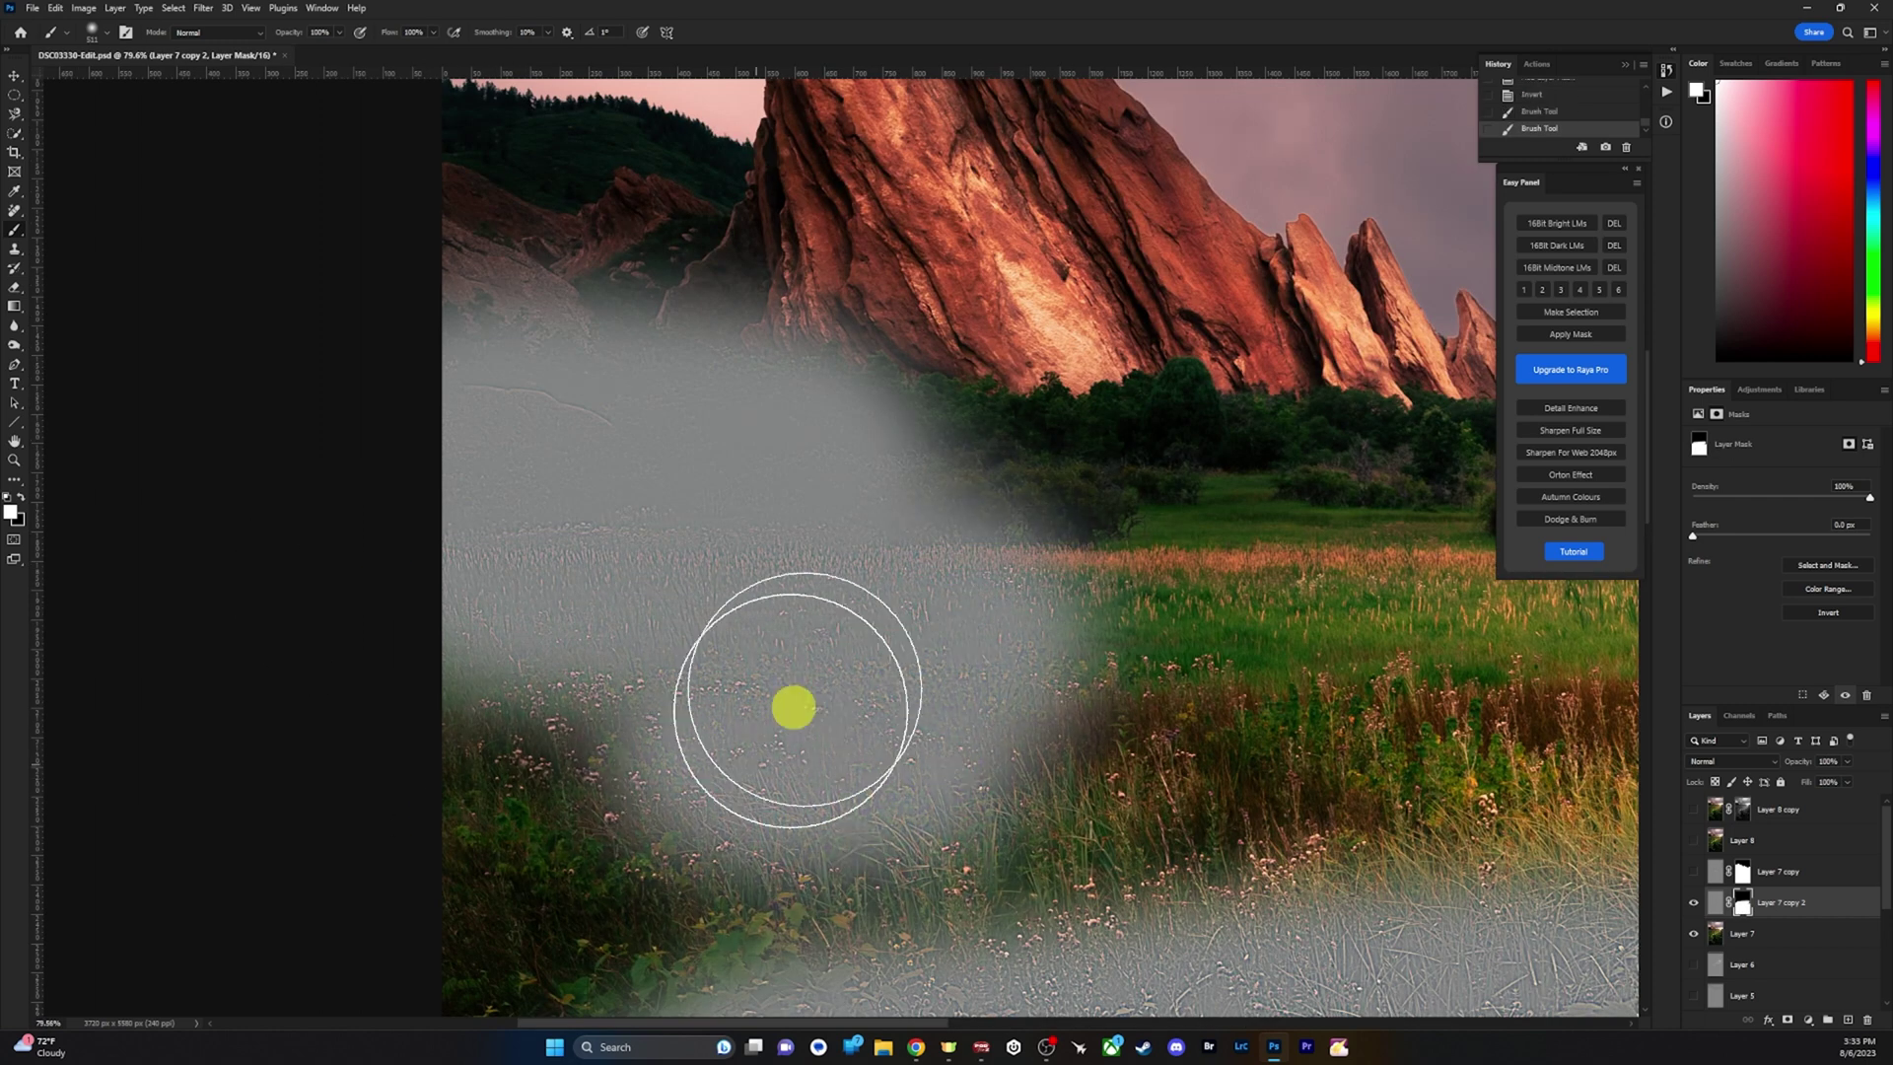
# Continue painting white on the mask over the dark hillside, rock formations and meadow, keeping the sky masked out.
pyautogui.scroll(3, 794, 707)
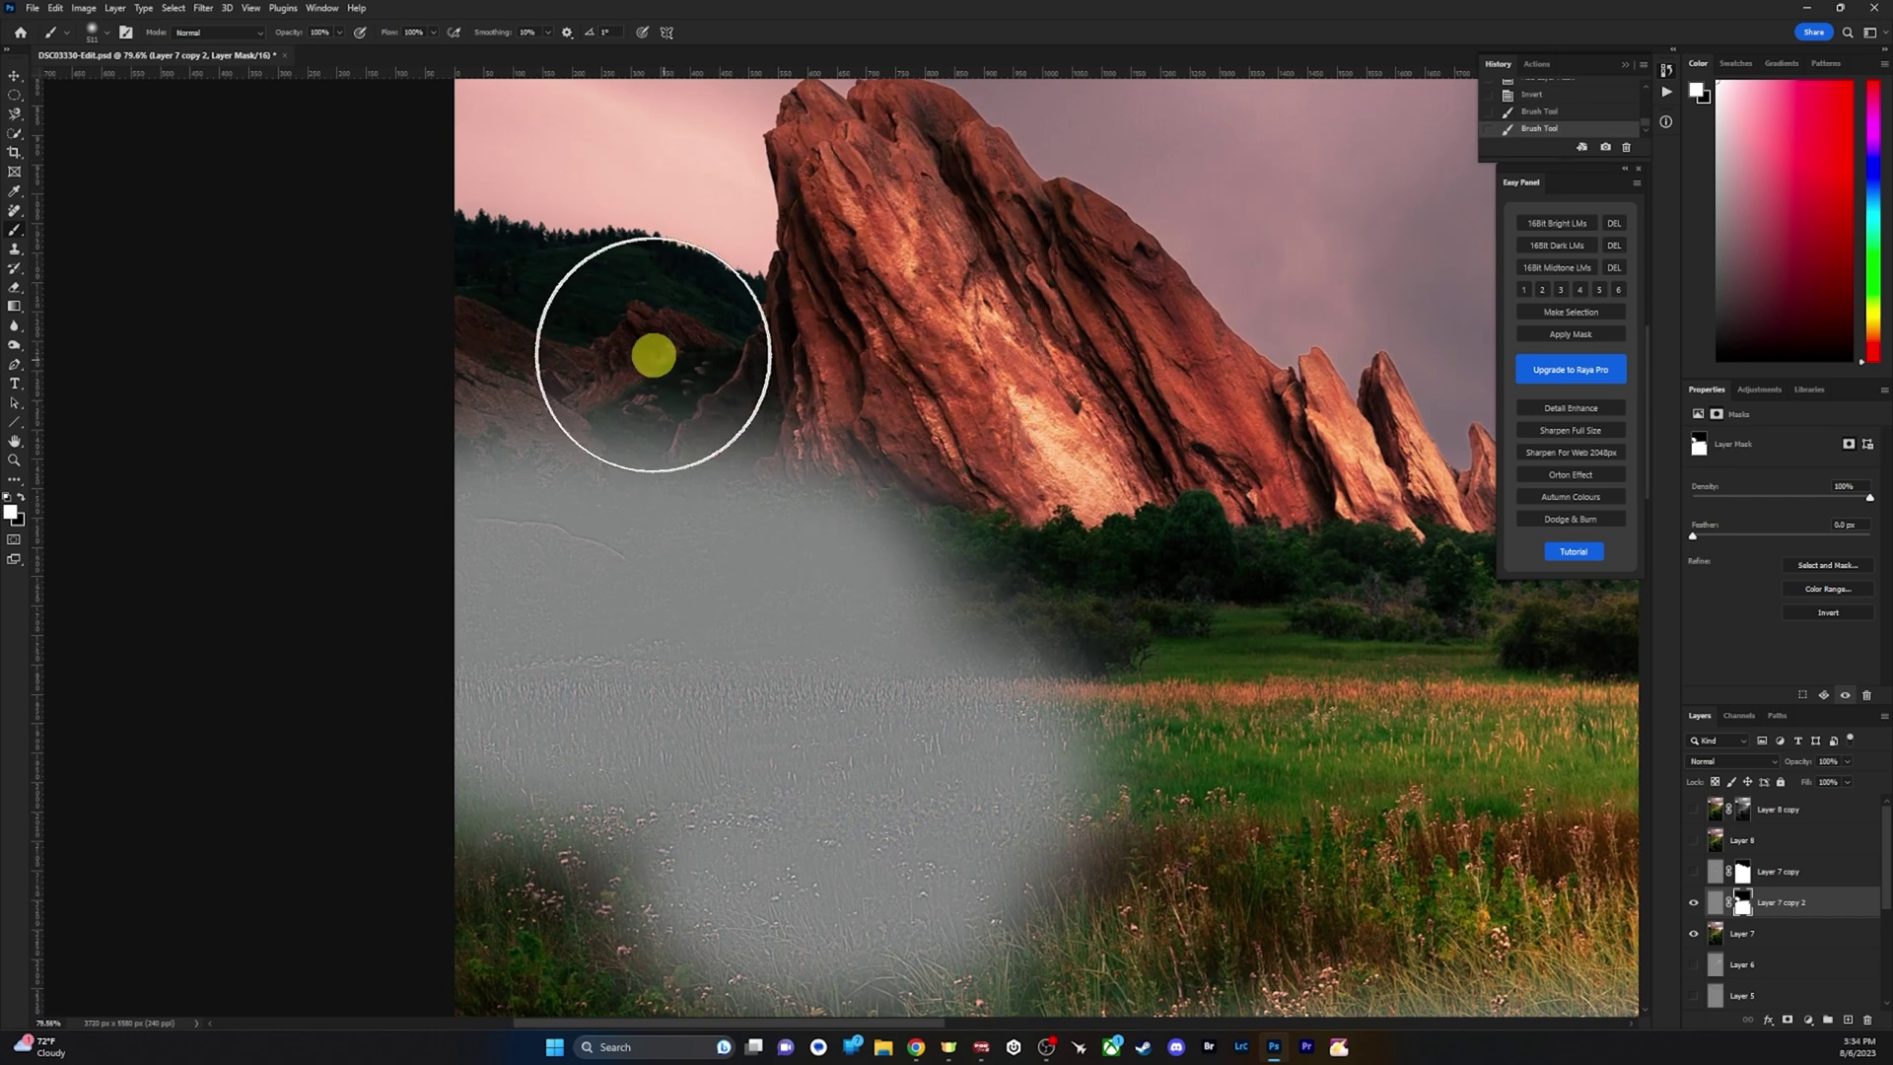
pyautogui.moveTo(611, 338)
pyautogui.mouseDown()
pyautogui.moveTo(647, 389)
pyautogui.moveTo(469, 375)
pyautogui.mouseUp()
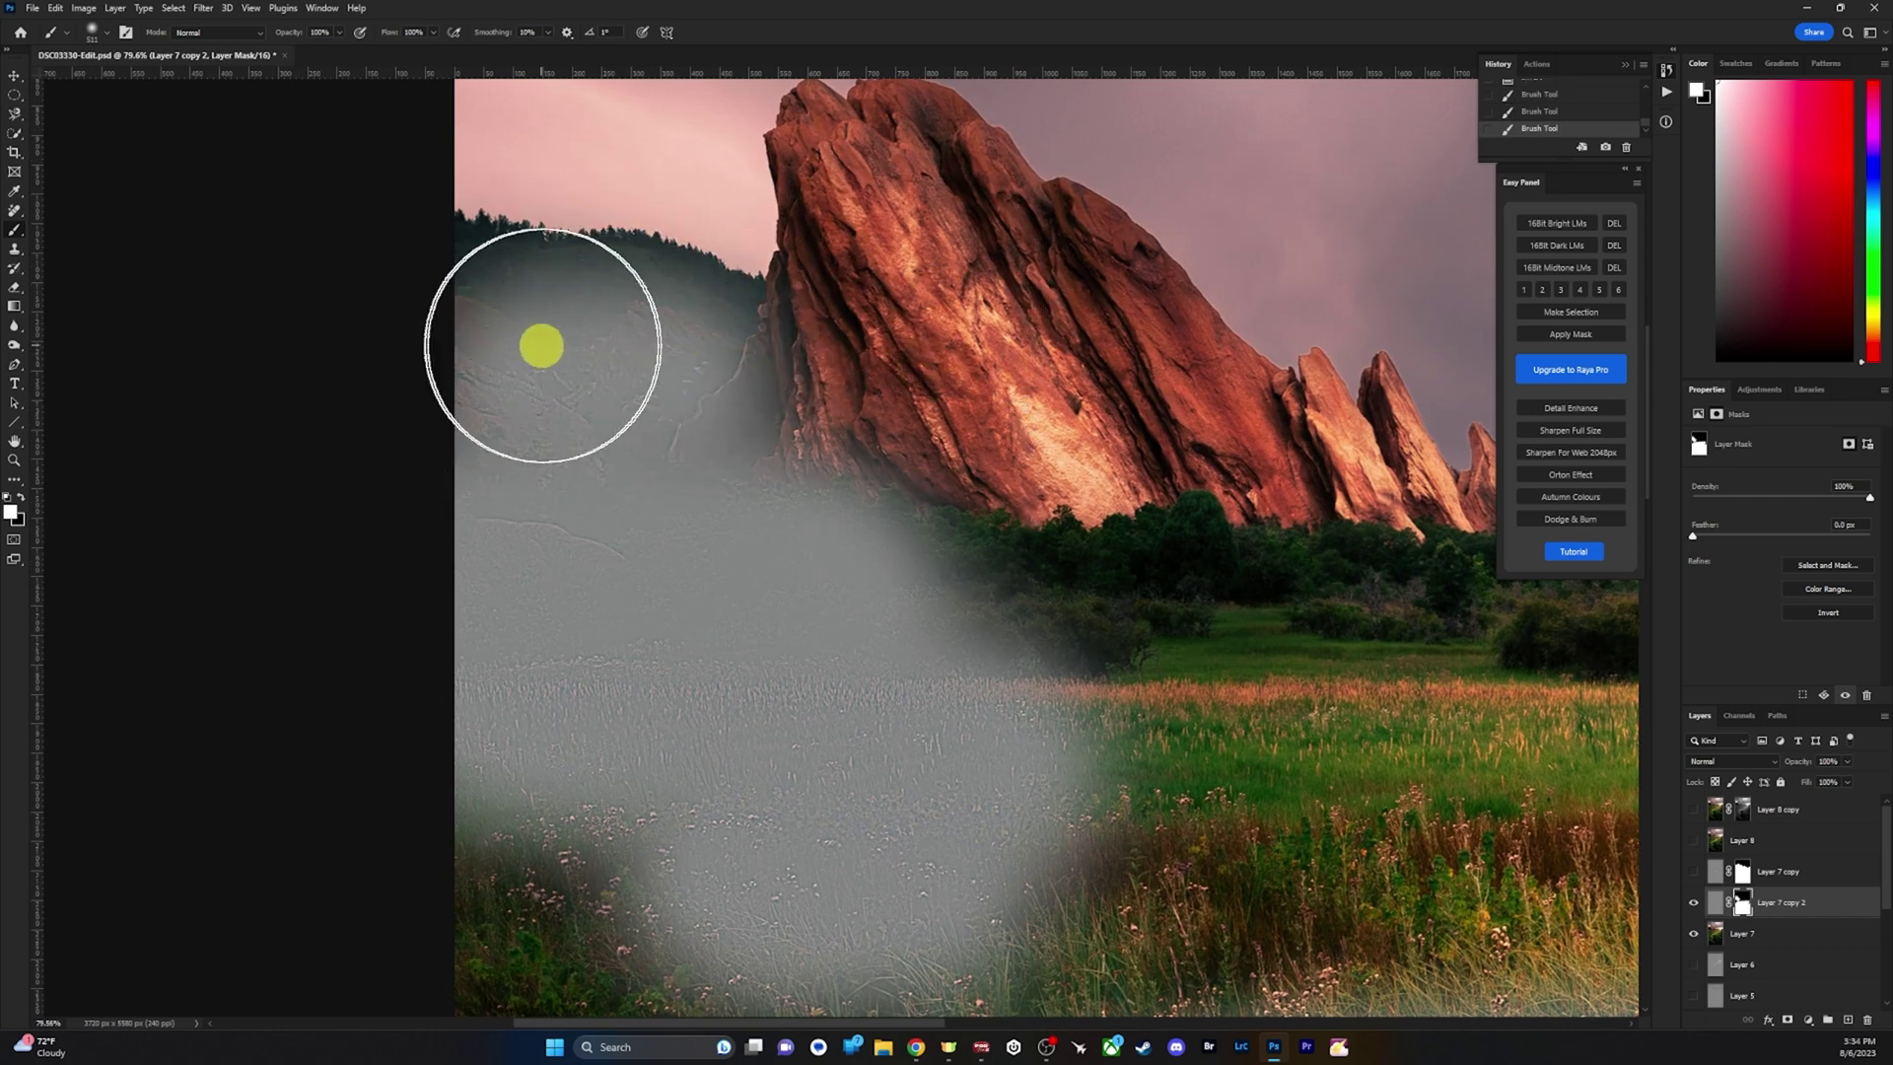
pyautogui.moveTo(973, 486)
pyautogui.mouseDown()
pyautogui.moveTo(646, 575)
pyautogui.moveTo(634, 529)
pyautogui.moveTo(574, 508)
pyautogui.moveTo(701, 625)
pyautogui.mouseUp()
pyautogui.moveTo(985, 760); pyautogui.dragTo(608, 482)
pyautogui.moveTo(385, 553)
pyautogui.mouseDown()
pyautogui.moveTo(726, 630)
pyautogui.moveTo(659, 821)
pyautogui.moveTo(1366, 637)
pyautogui.mouseUp()
pyautogui.moveTo(1196, 634)
pyautogui.mouseDown()
pyautogui.moveTo(773, 600)
pyautogui.moveTo(651, 638)
pyautogui.moveTo(217, 897)
pyautogui.mouseUp()
pyautogui.moveTo(1025, 414); pyautogui.dragTo(474, 828)
pyautogui.moveTo(433, 591); pyautogui.dragTo(769, 680)
pyautogui.moveTo(942, 756); pyautogui.dragTo(274, 615)
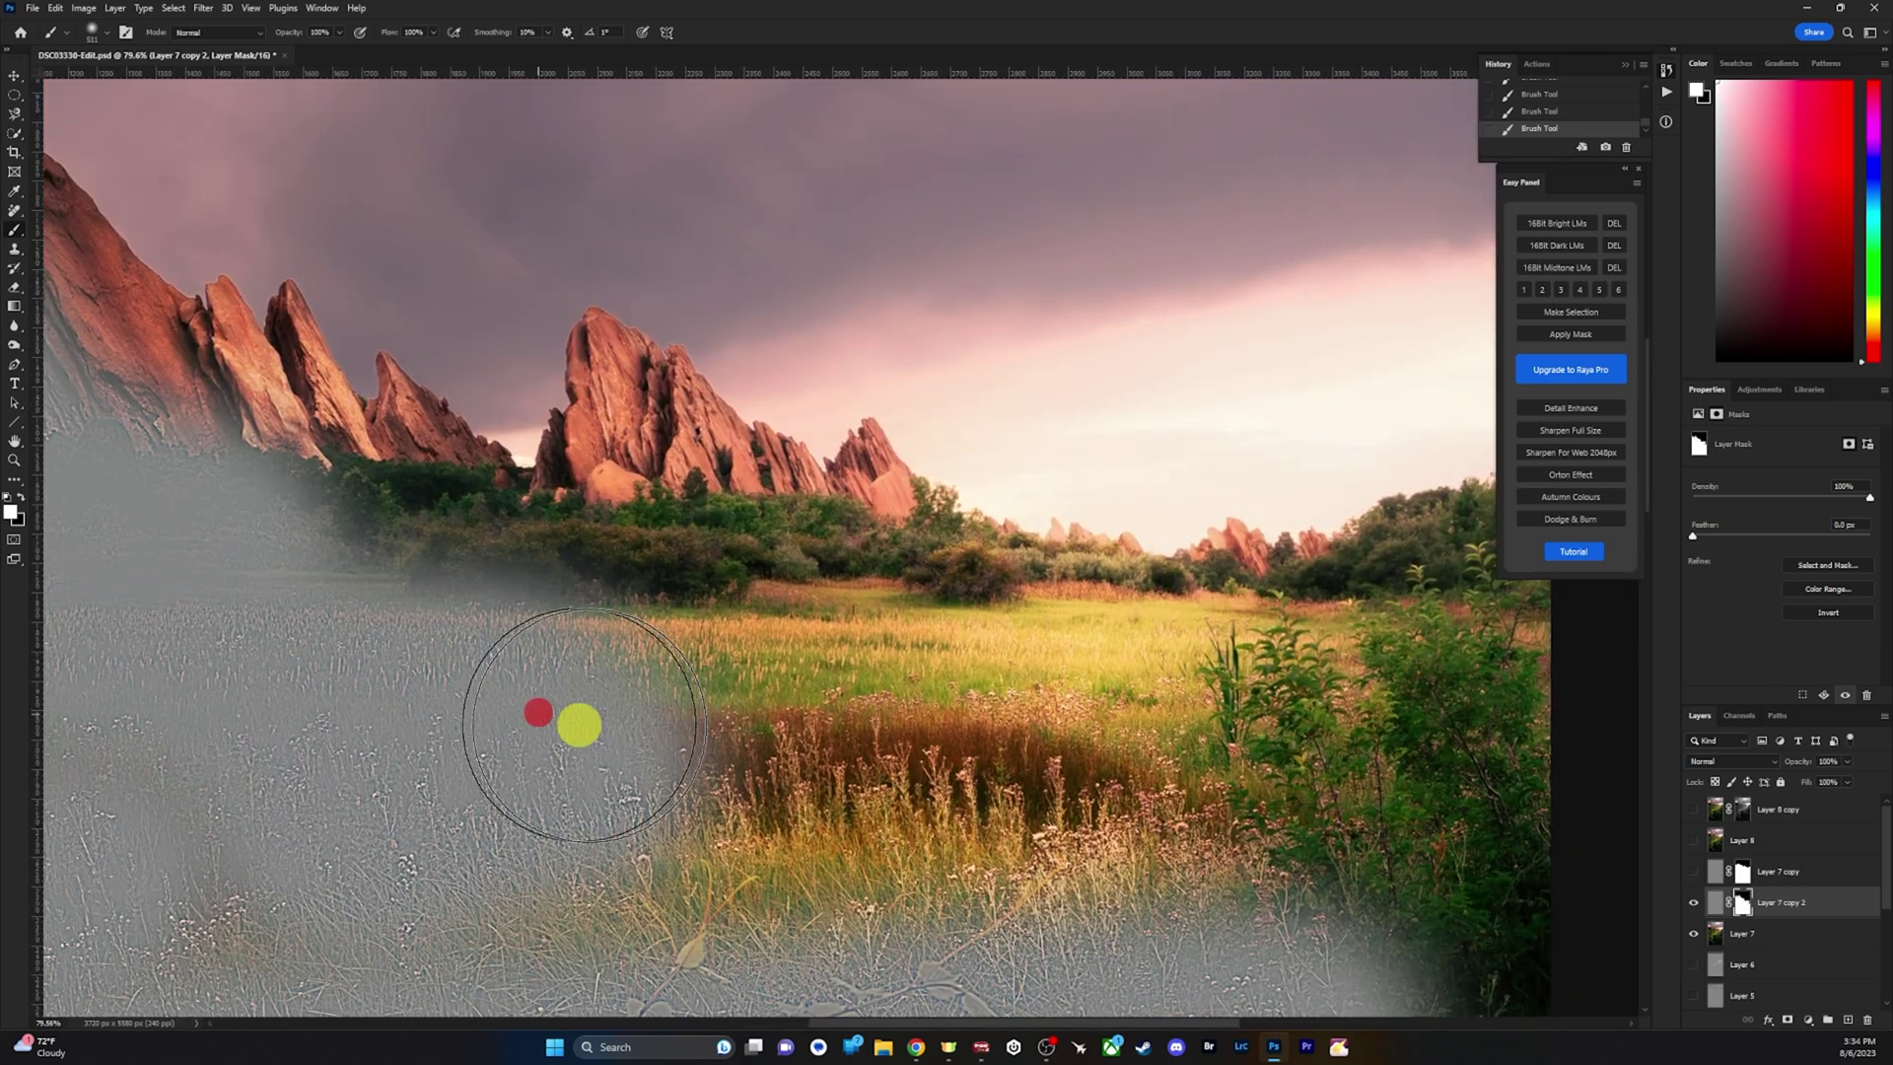
pyautogui.moveTo(536, 714); pyautogui.dragTo(703, 863)
pyautogui.moveTo(1204, 837)
pyautogui.mouseDown()
pyautogui.moveTo(1048, 811)
pyautogui.moveTo(777, 818)
pyautogui.mouseUp()
pyautogui.moveTo(1137, 701)
pyautogui.mouseDown()
pyautogui.moveTo(908, 744)
pyautogui.moveTo(814, 898)
pyautogui.mouseUp()
pyautogui.moveTo(586, 794)
pyautogui.mouseDown()
pyautogui.moveTo(1174, 765)
pyautogui.moveTo(1156, 768)
pyautogui.mouseUp()
pyautogui.moveTo(996, 830); pyautogui.dragTo(748, 861)
pyautogui.moveTo(984, 756); pyautogui.dragTo(889, 772)
pyautogui.moveTo(992, 851); pyautogui.dragTo(844, 486)
pyautogui.moveTo(986, 528)
pyautogui.mouseDown()
pyautogui.moveTo(1004, 598)
pyautogui.moveTo(989, 473)
pyautogui.mouseUp()
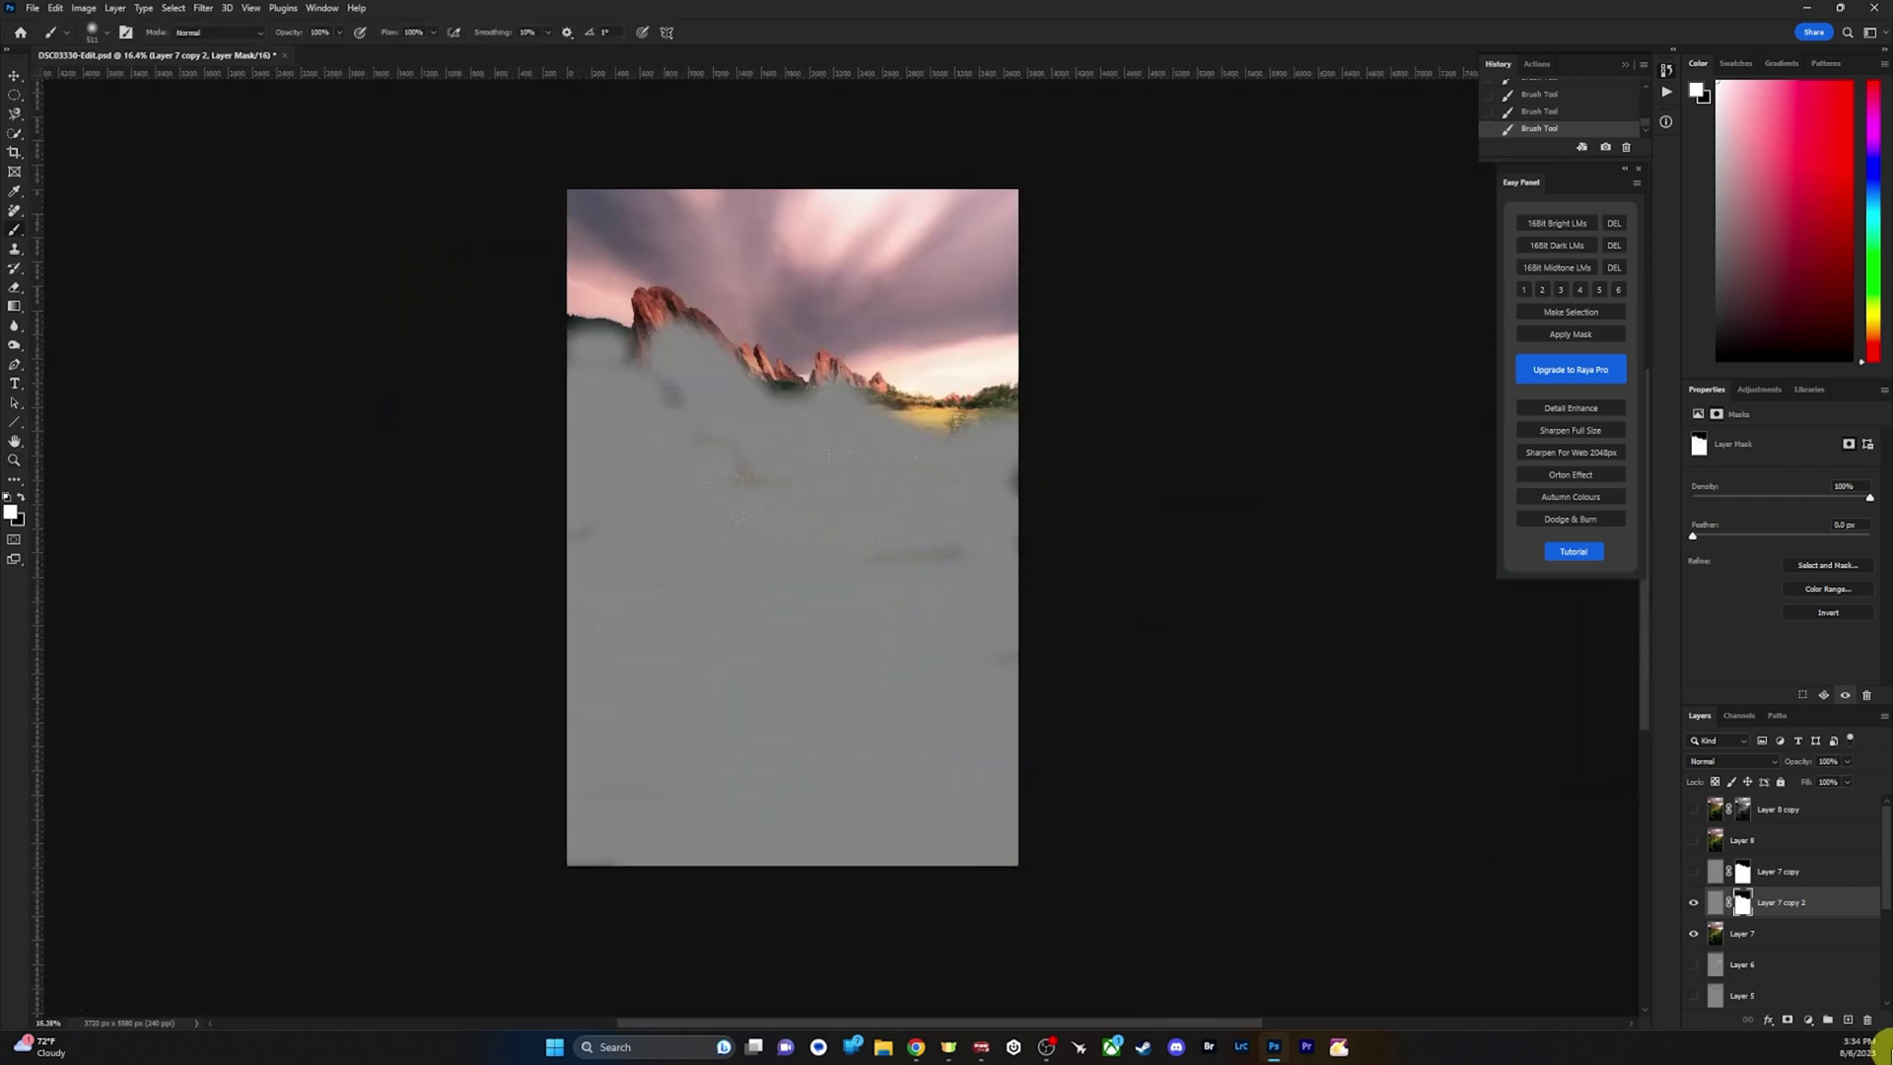
# Set the blend mode of the Layer 7 copy 2 High Pass layer to Overlay.
pyautogui.click(1716, 904)
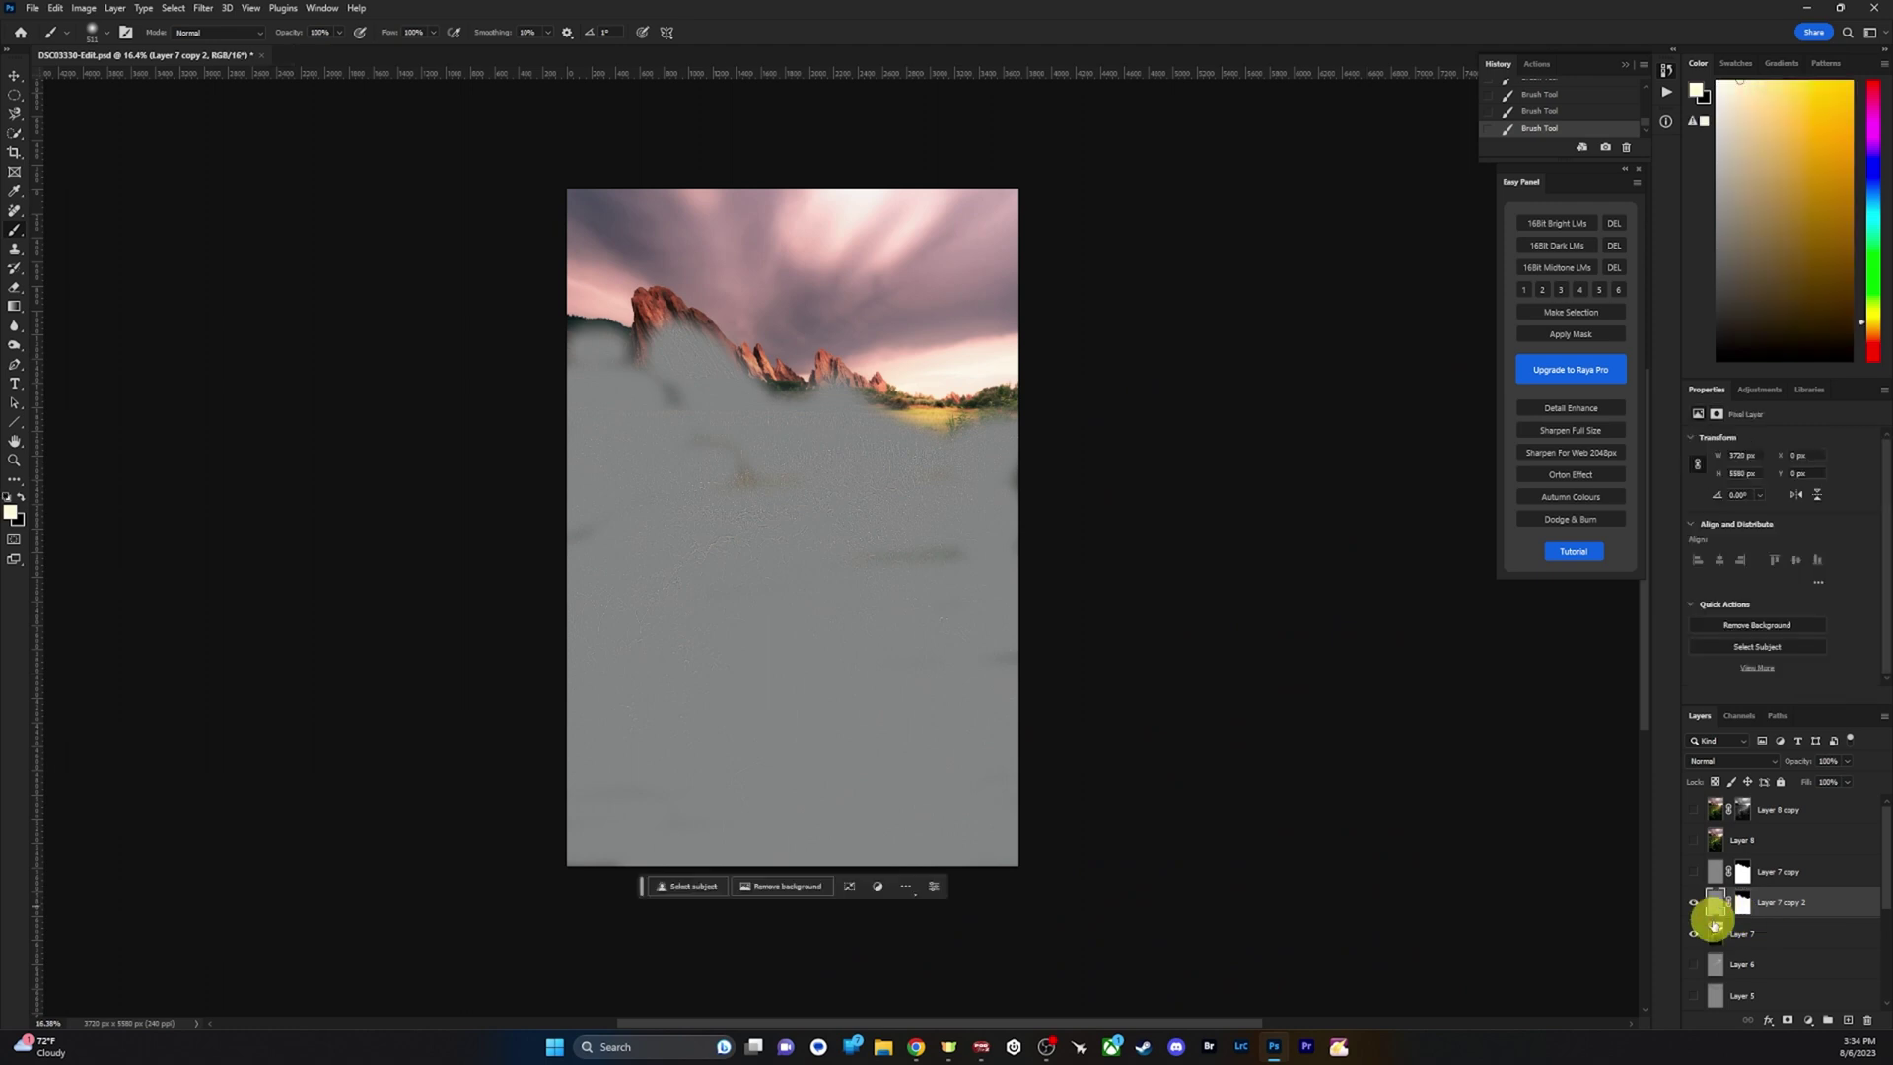
pyautogui.click(1706, 764)
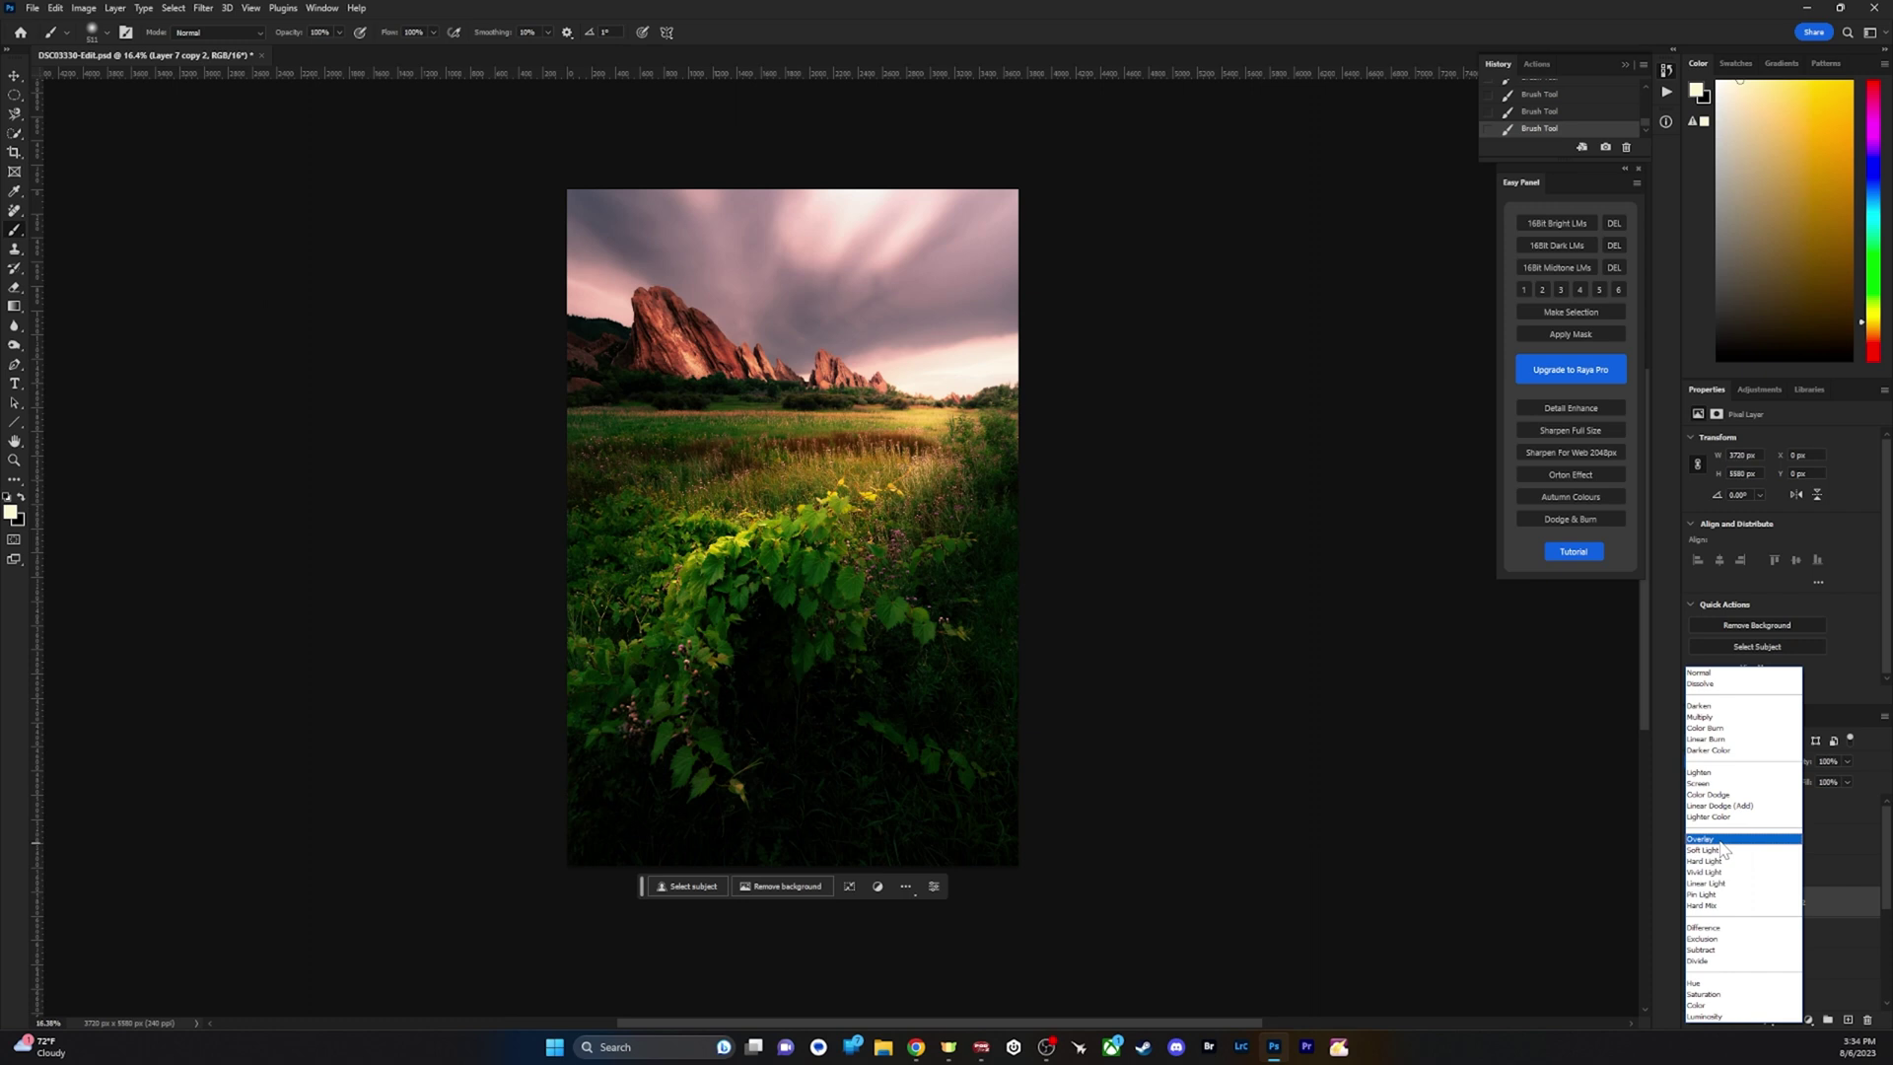
pyautogui.click(1720, 841)
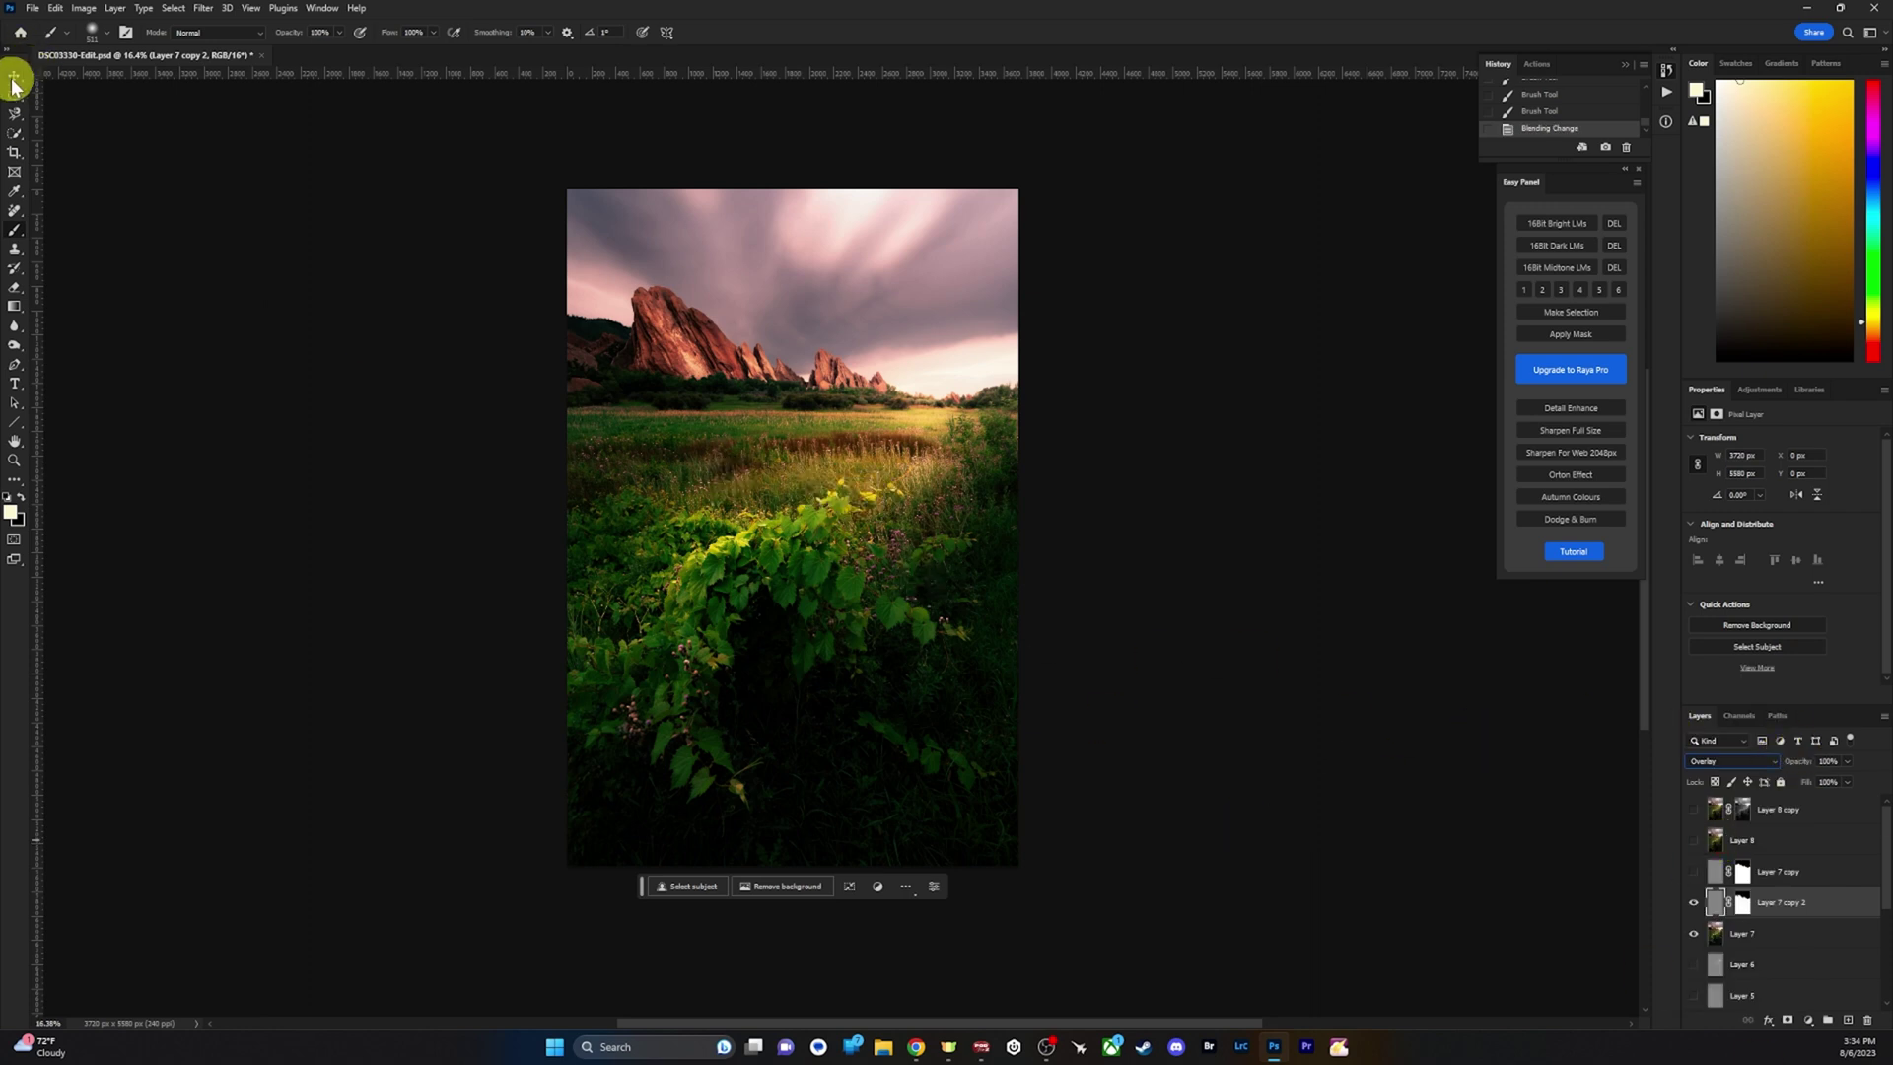
# Examine the sharpened image up close across the rocks, meadow grasses and foreground leaves.
pyautogui.press('z')
pyautogui.moveTo(818, 478); pyautogui.dragTo(957, 505)
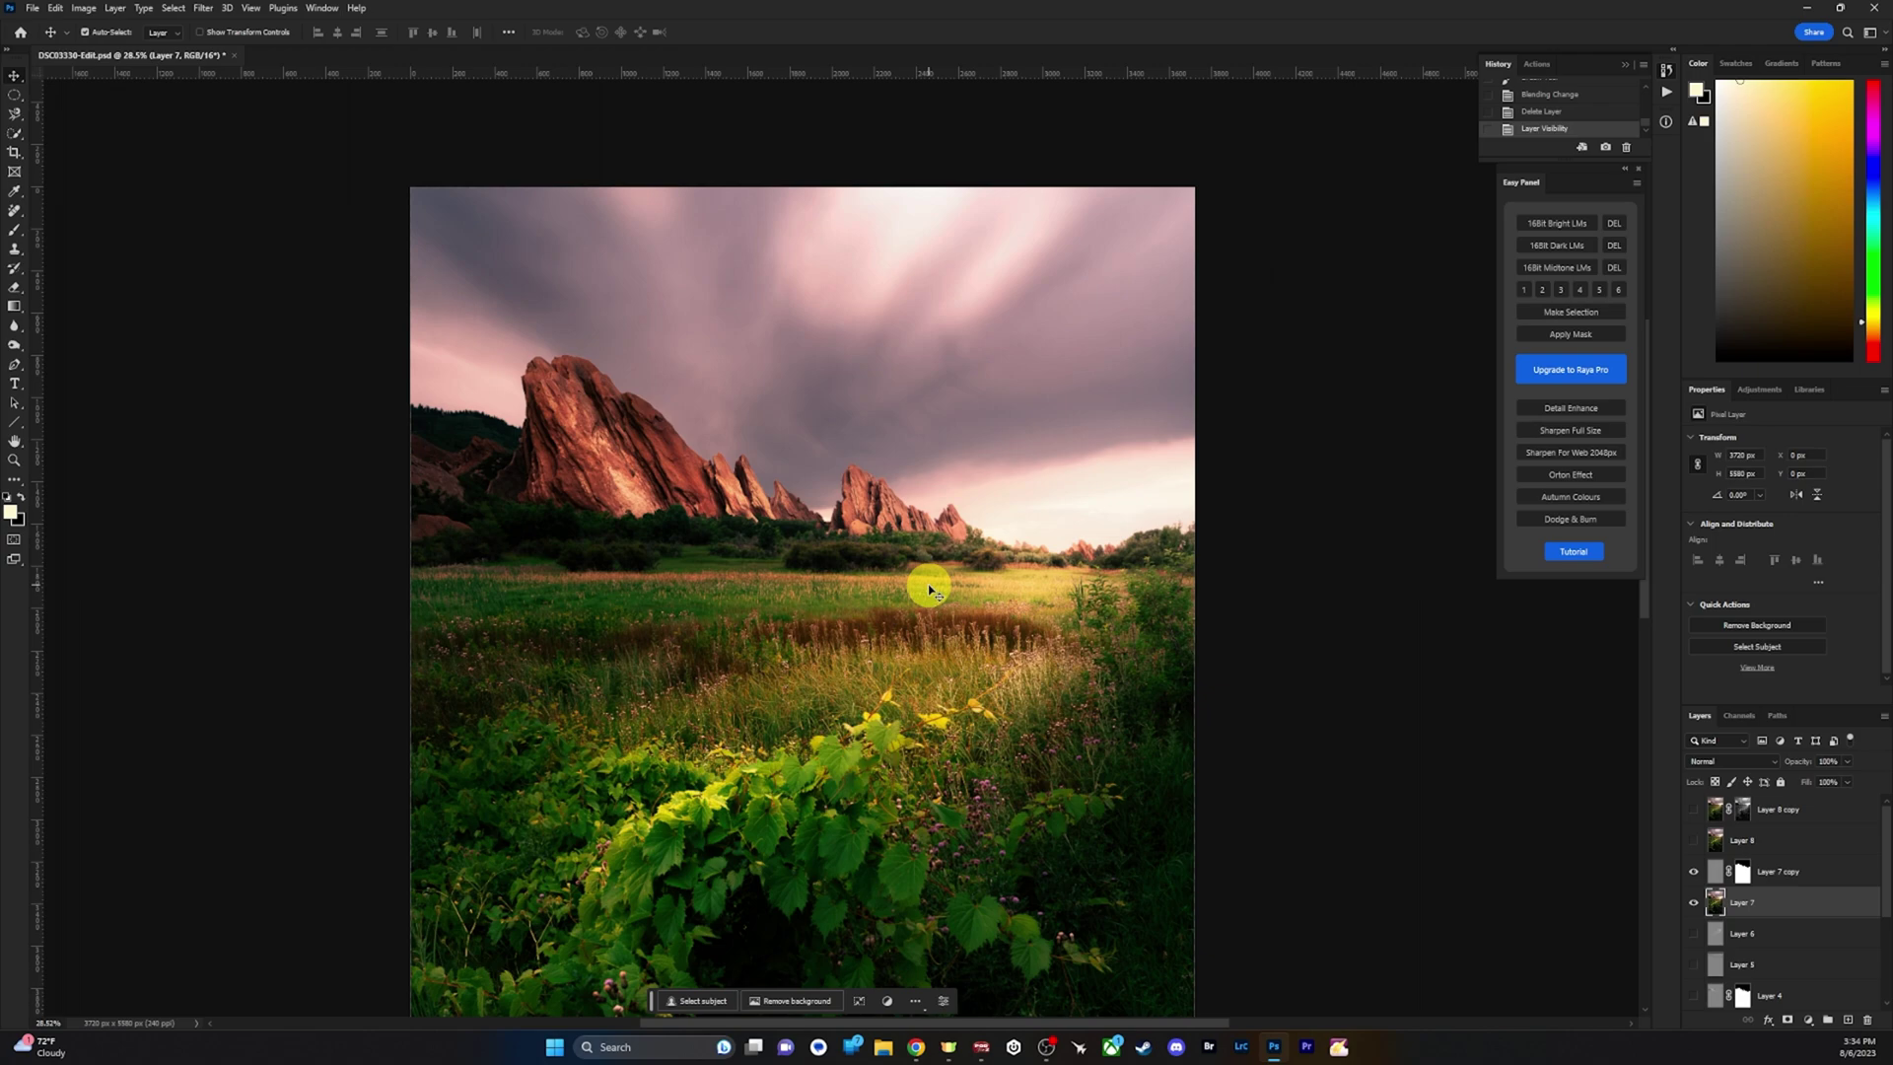
pyautogui.scroll(5, 890, 715)
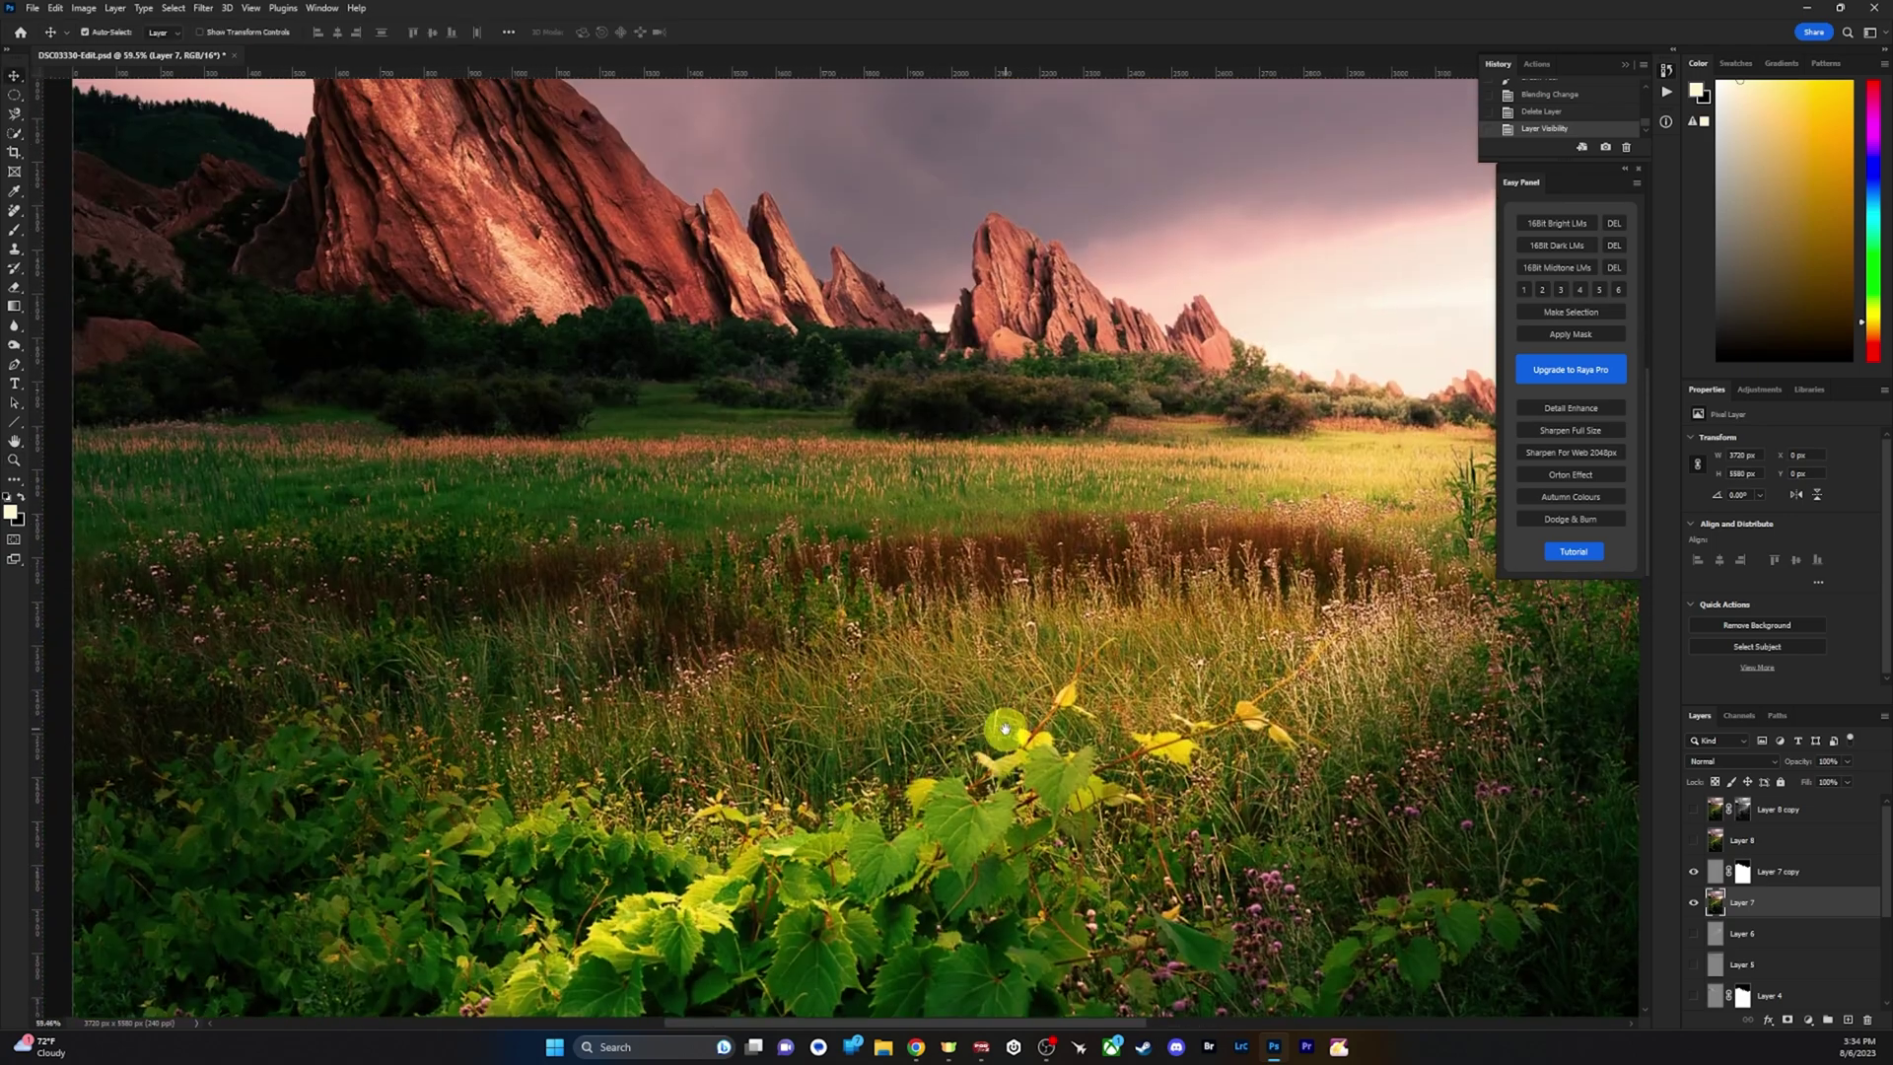
pyautogui.moveTo(1004, 729); pyautogui.dragTo(860, 534)
pyautogui.moveTo(766, 452); pyautogui.dragTo(841, 354)
pyautogui.moveTo(1033, 574); pyautogui.dragTo(917, 555)
pyautogui.moveTo(1069, 513); pyautogui.dragTo(1350, 518)
pyautogui.moveTo(845, 448); pyautogui.dragTo(1060, 764)
pyautogui.moveTo(629, 336); pyautogui.dragTo(853, 566)
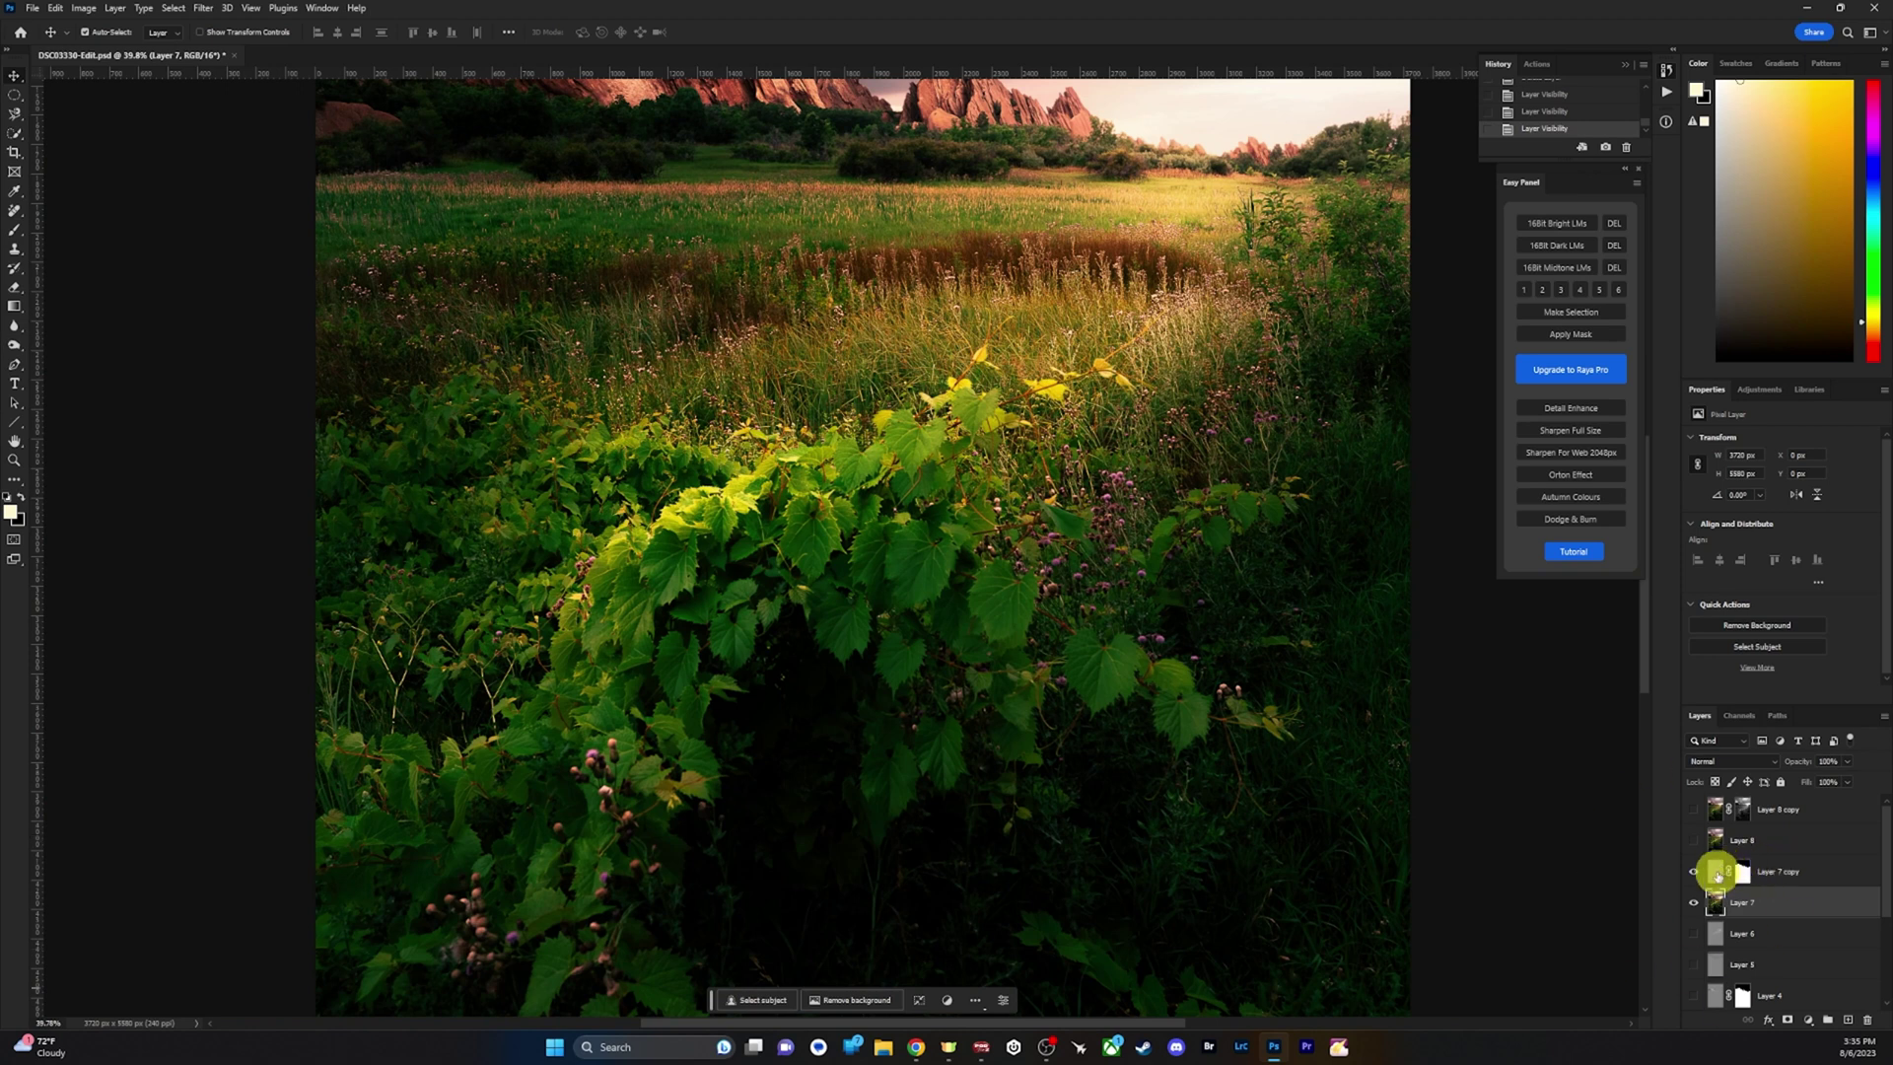
# Show the combined Layer 8, hide Layer 7 copy and Layer 7 beneath it, and make Layer 8 active.
pyautogui.click(1716, 873)
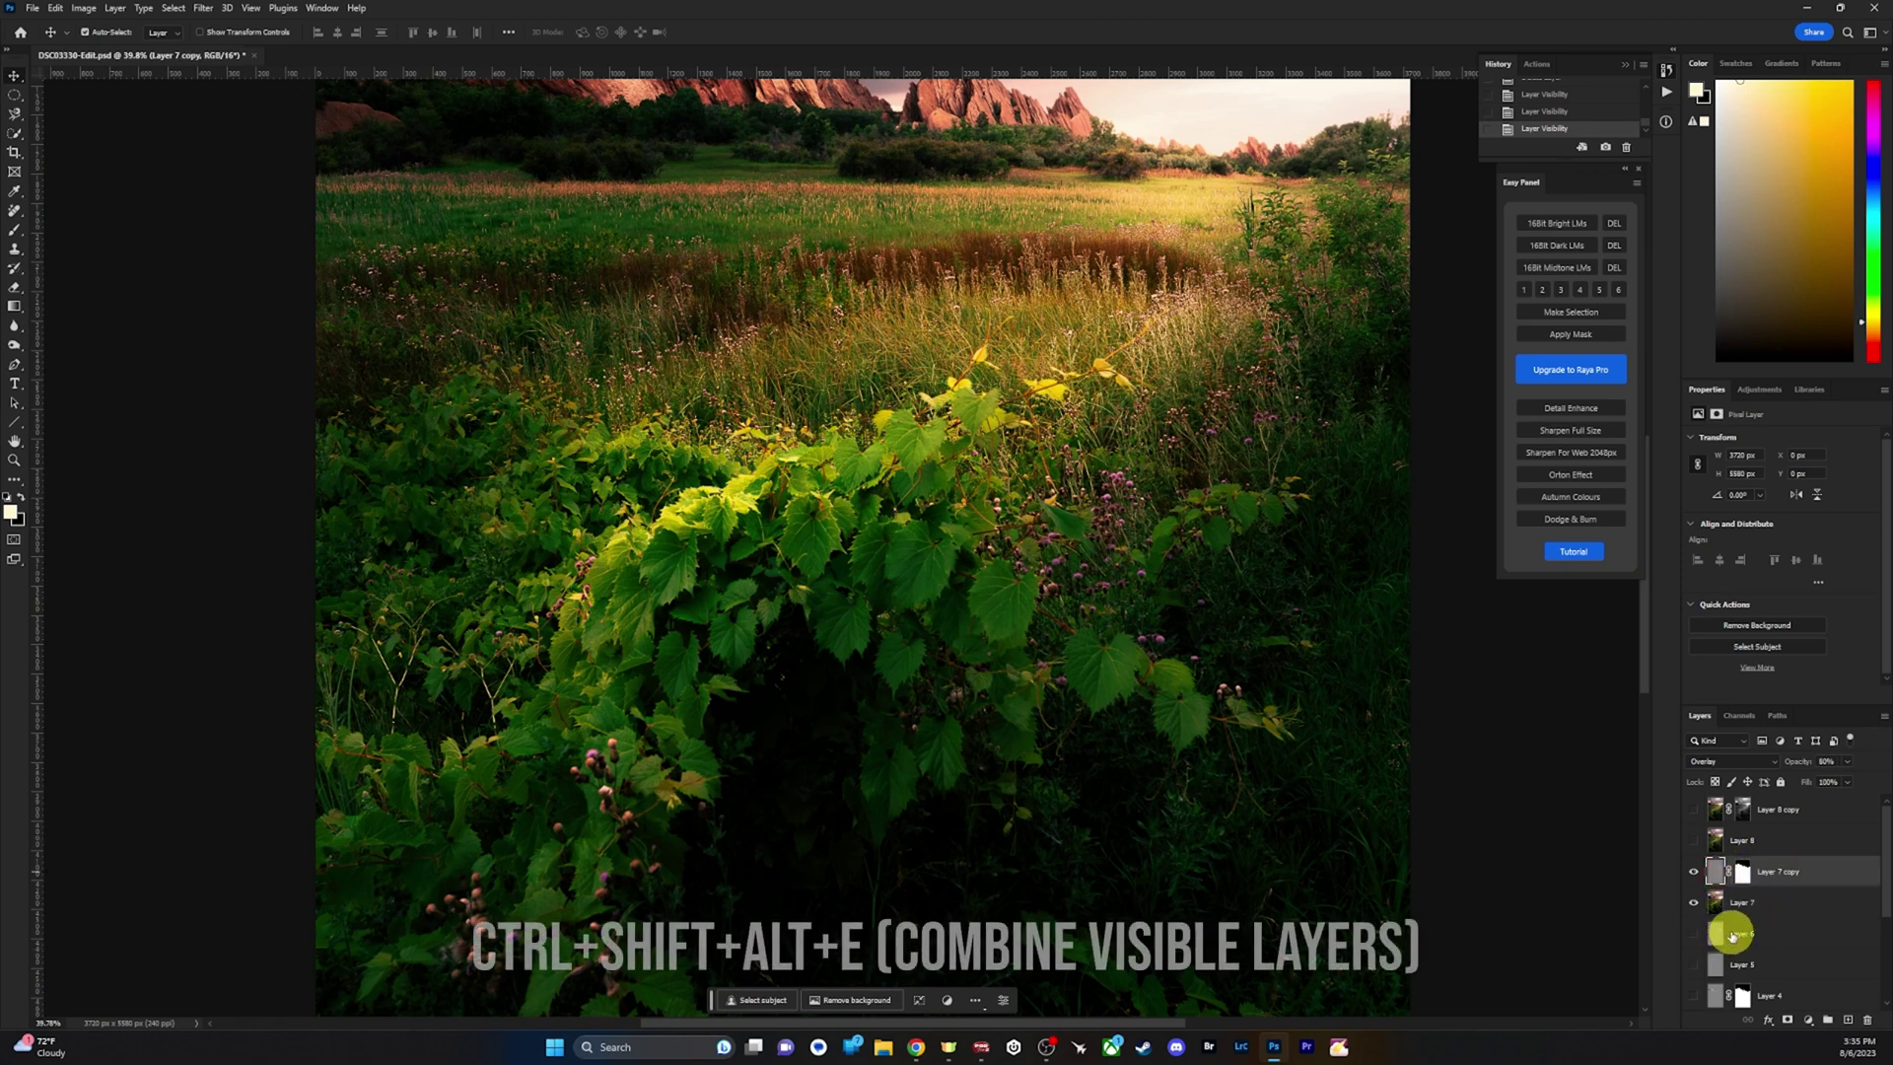
pyautogui.click(1693, 840)
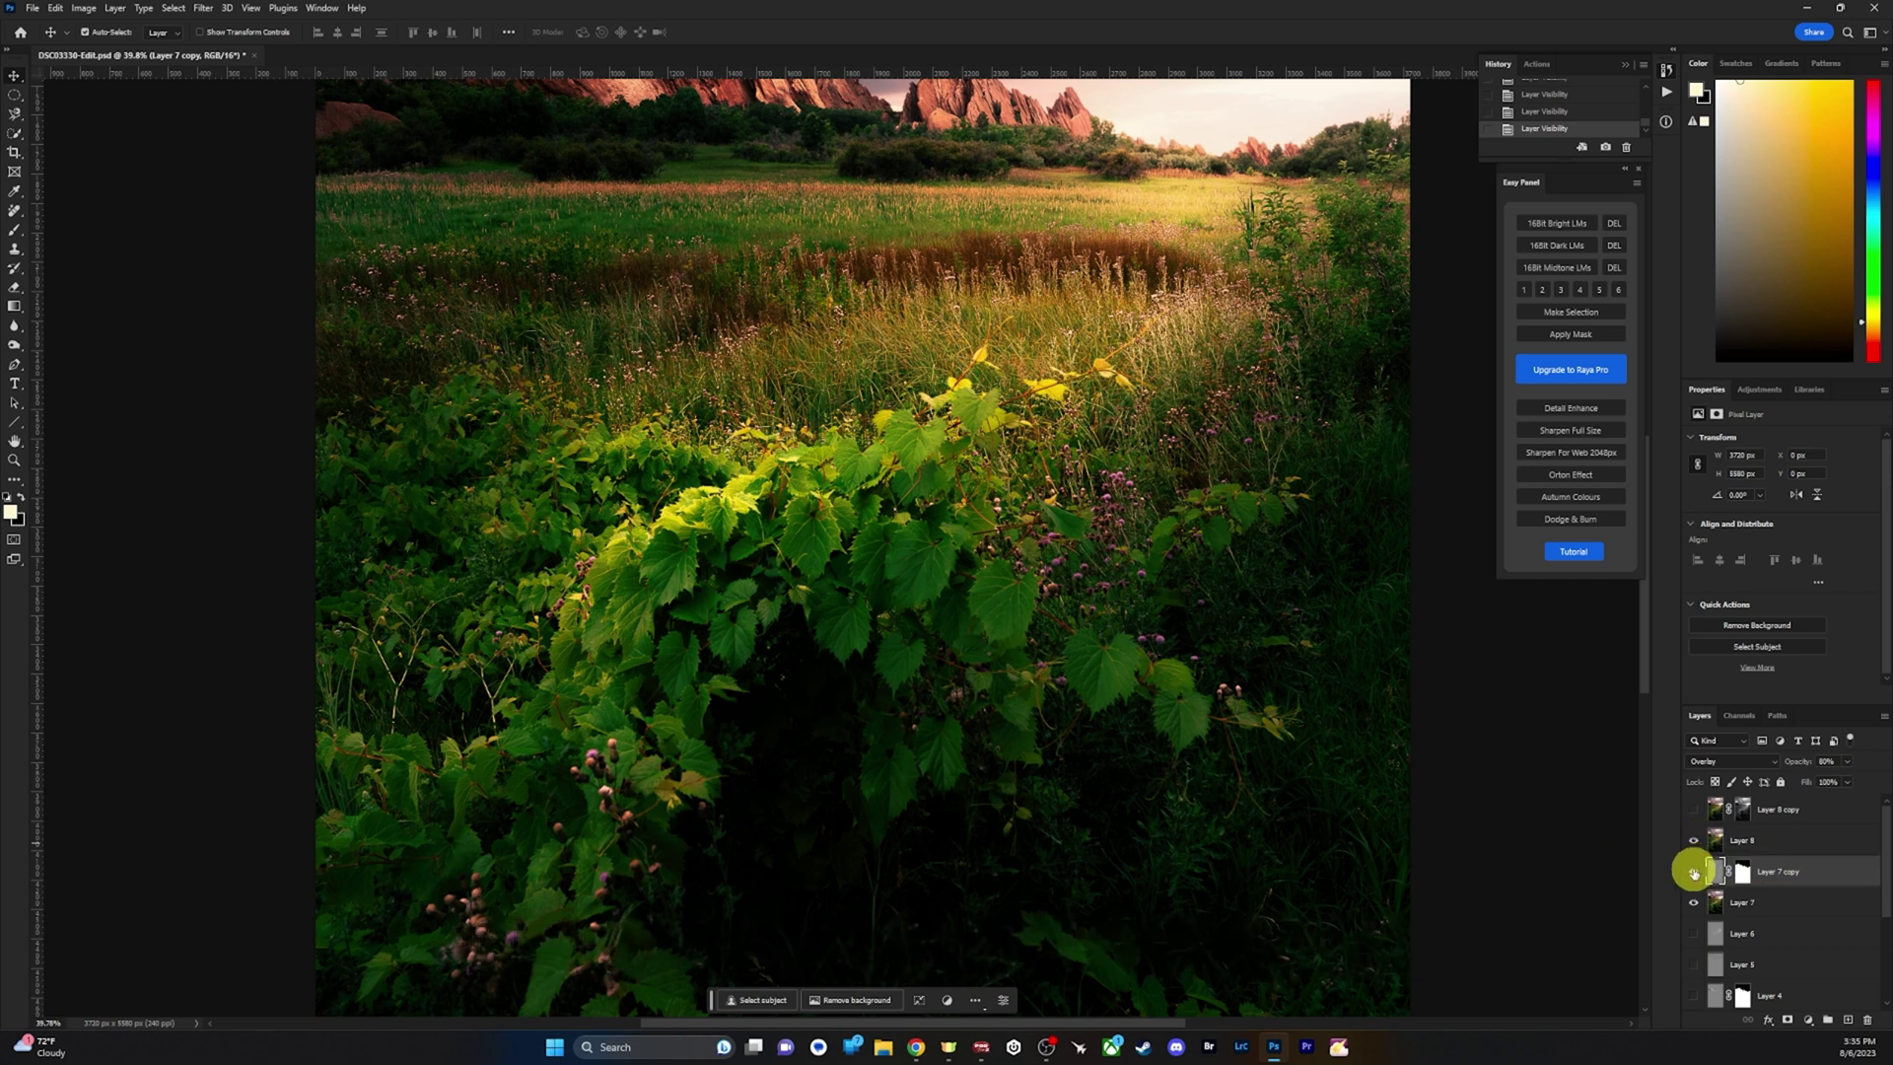
pyautogui.moveTo(1693, 872); pyautogui.dragTo(1694, 903)
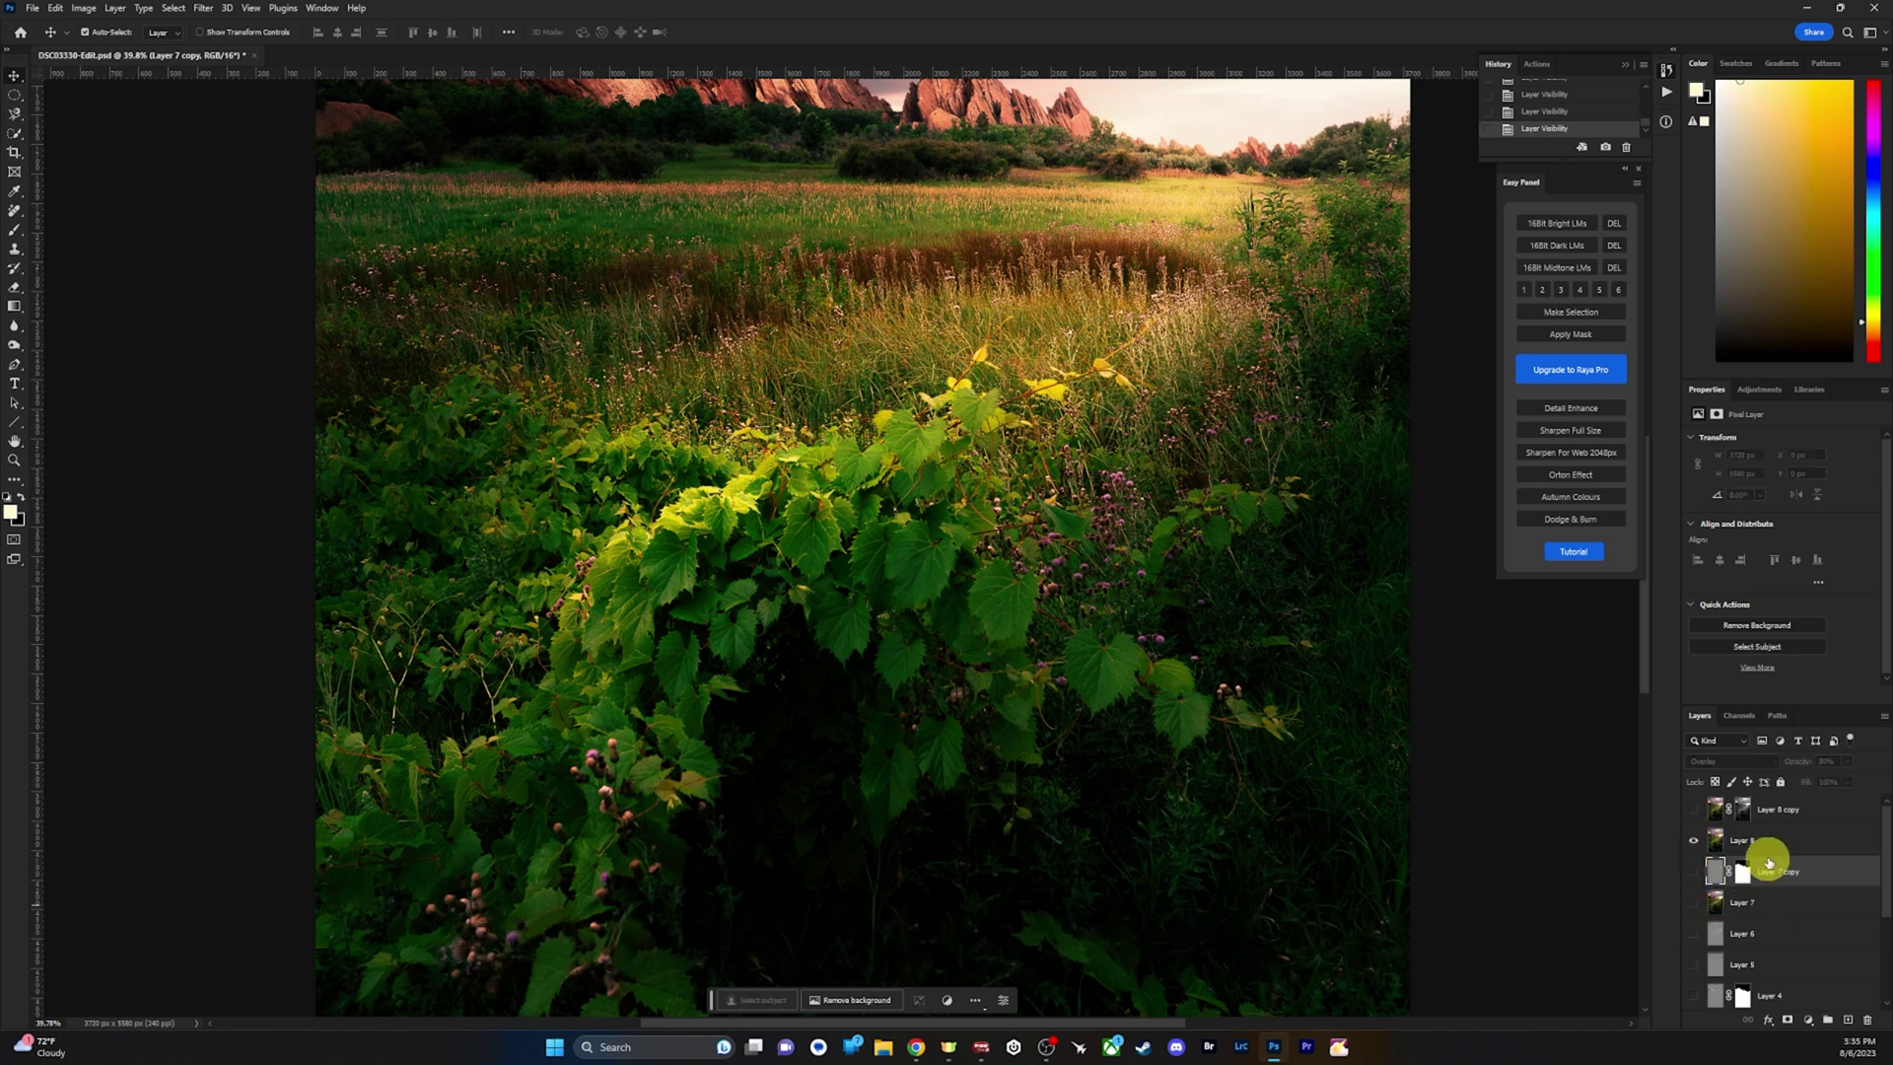
pyautogui.click(1754, 840)
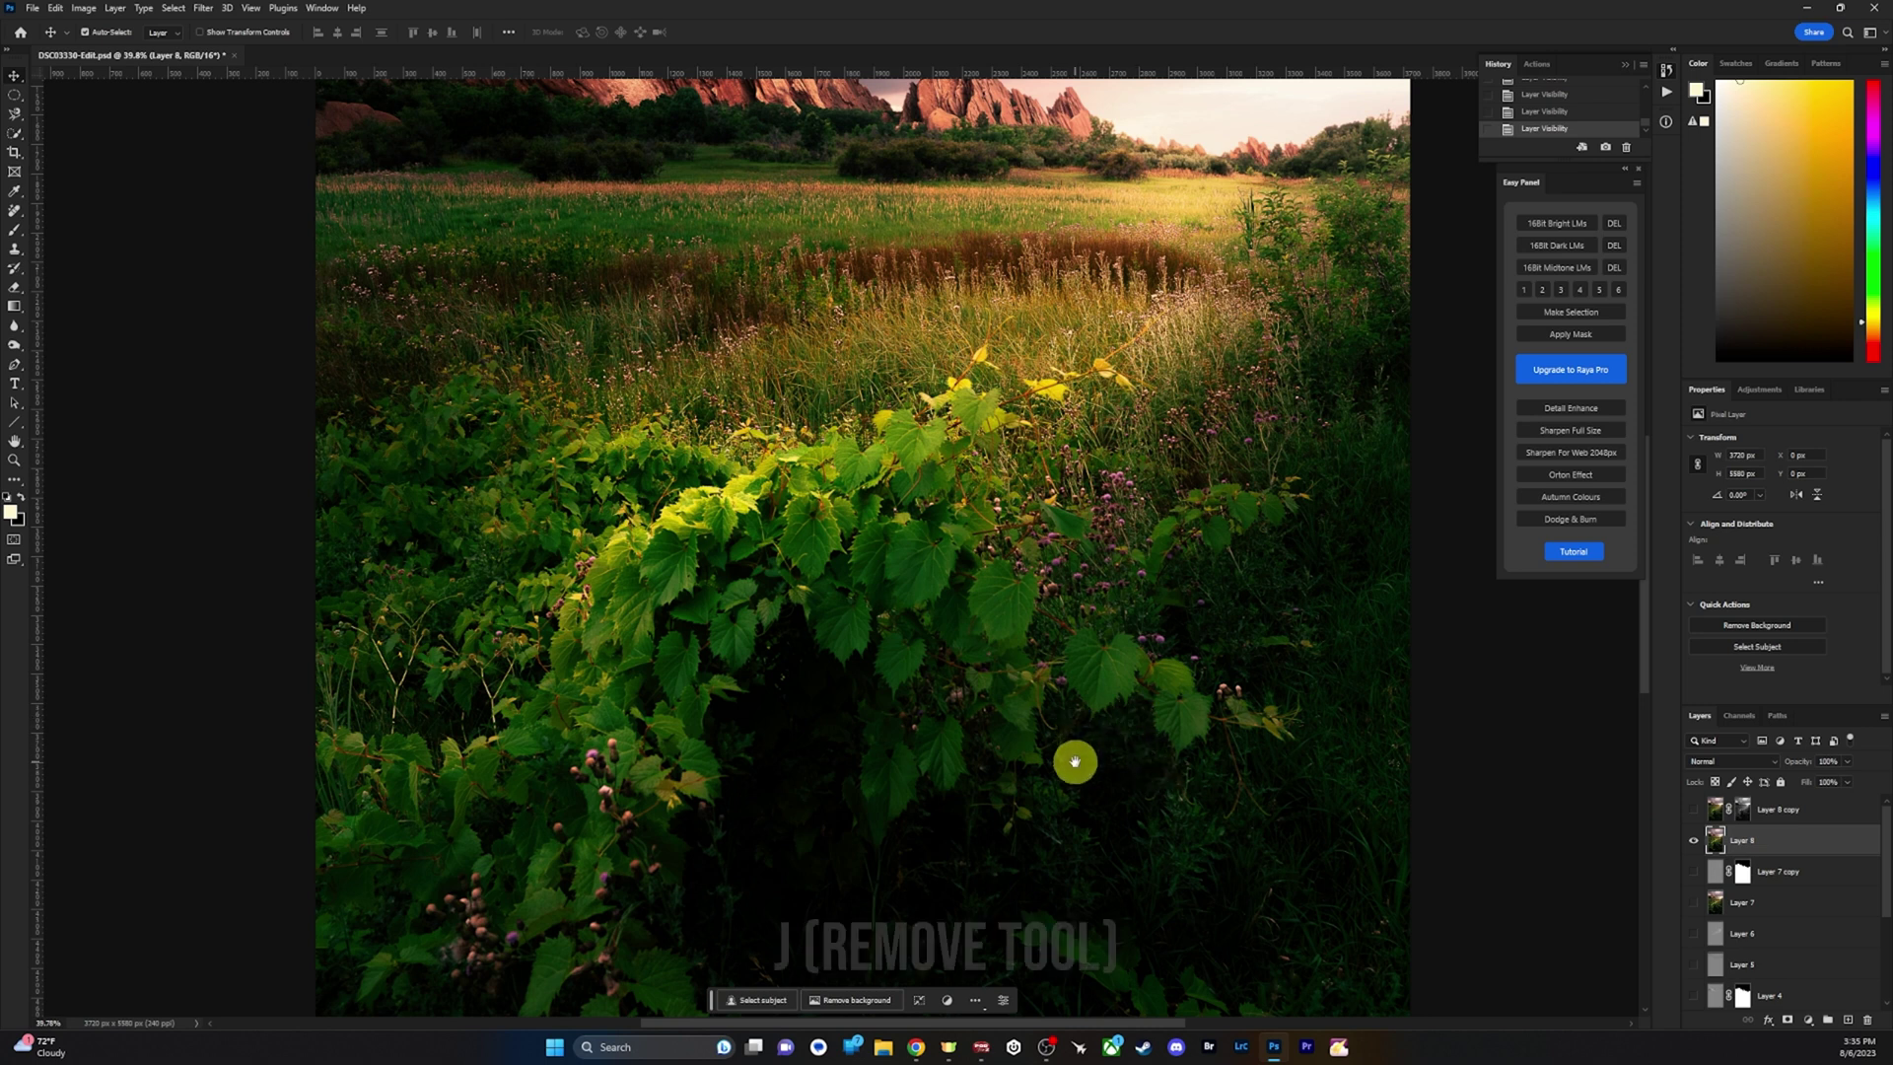
# Show the layers beneath Layer 8 and toggle it to compare the object removal, leaving only Layer 8 shown.
pyautogui.moveTo(1075, 761); pyautogui.dragTo(1073, 410)
pyautogui.click(1694, 869)
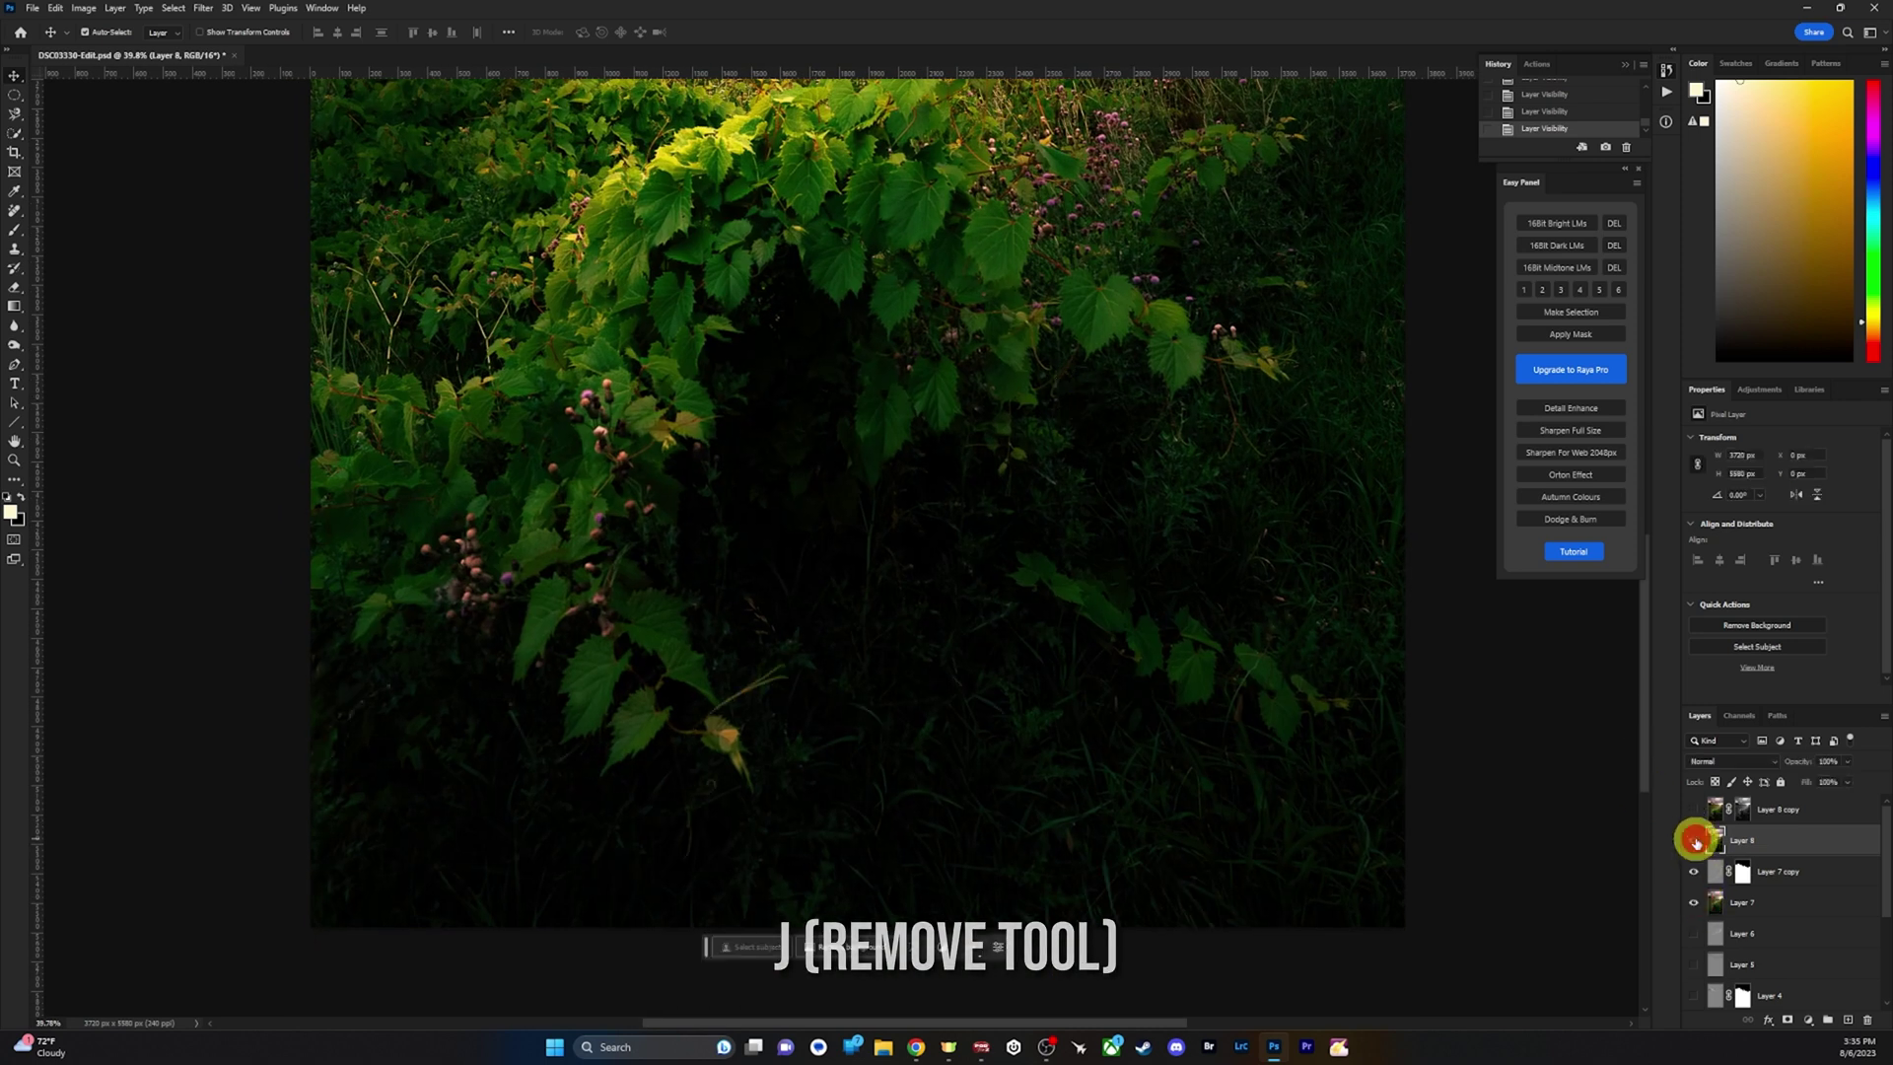
pyautogui.click(1694, 840)
pyautogui.click(1695, 840)
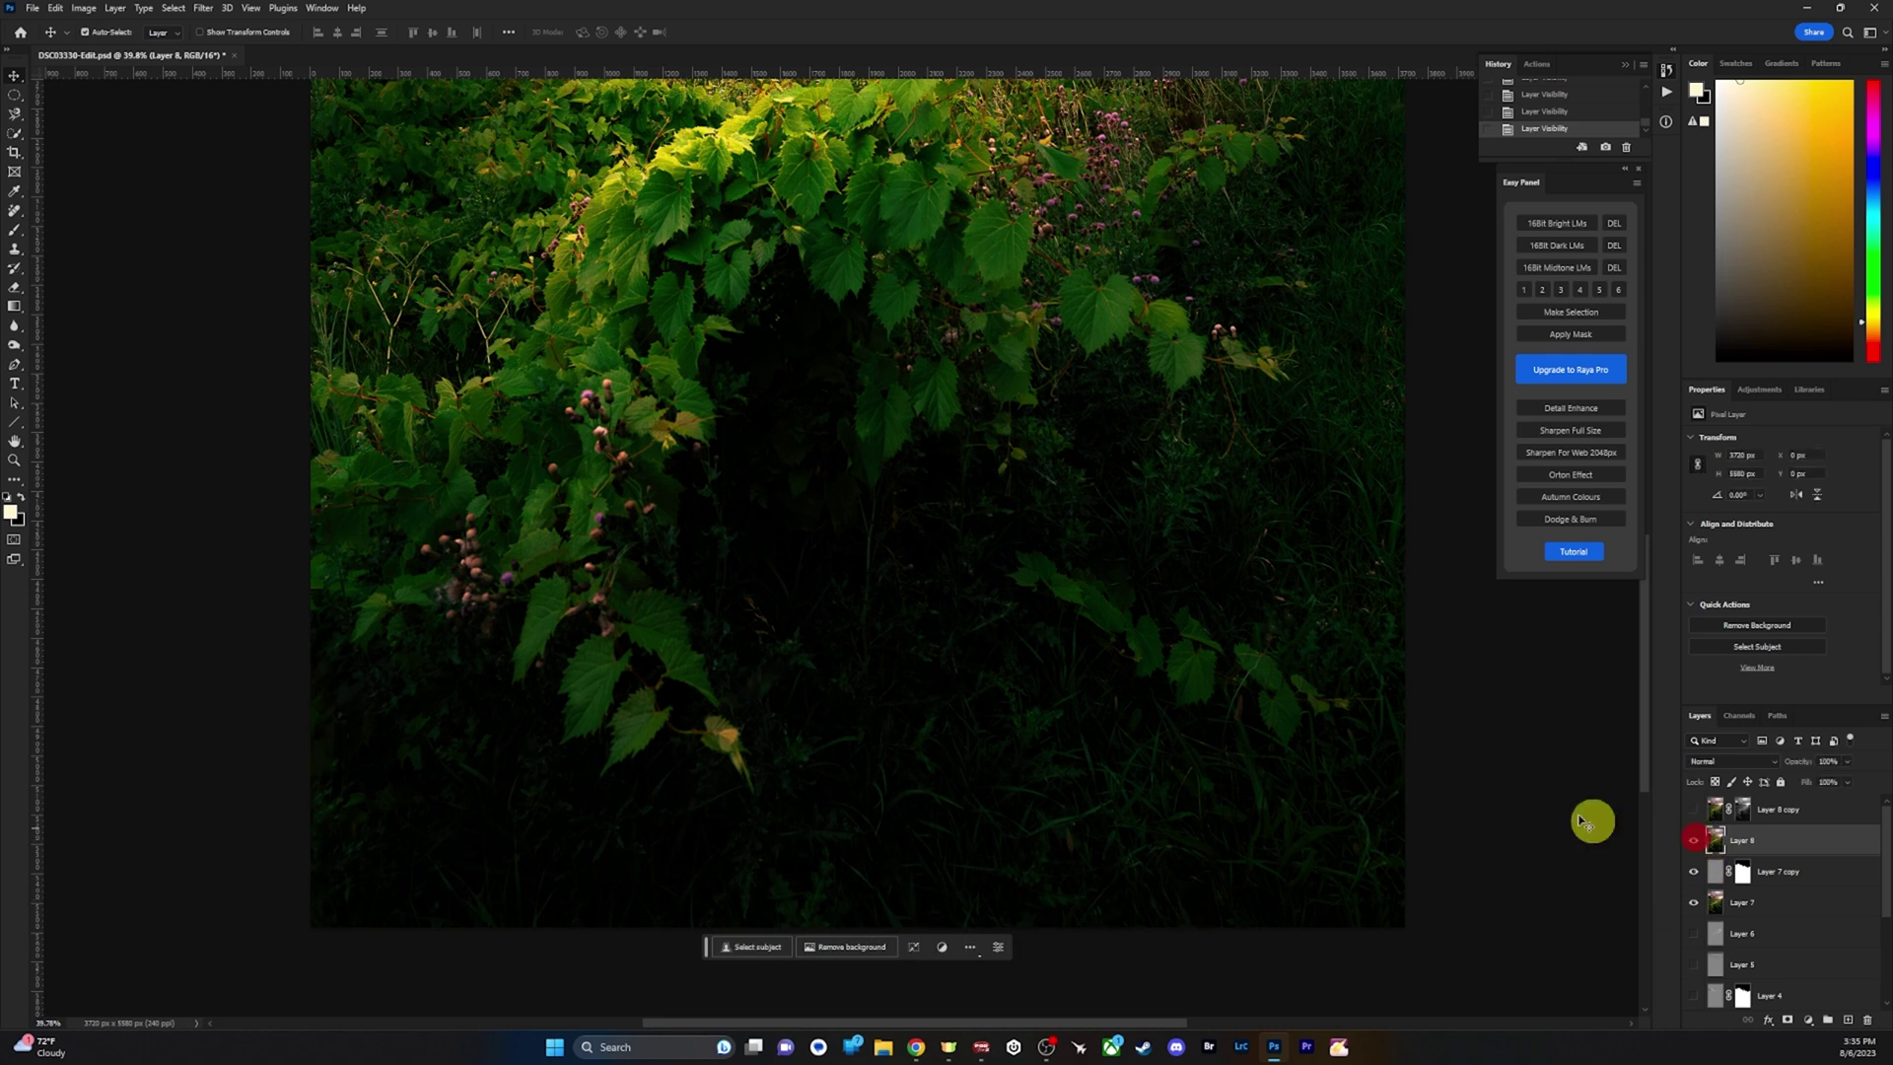
pyautogui.moveTo(849, 367)
pyautogui.mouseDown()
pyautogui.moveTo(891, 532)
pyautogui.moveTo(838, 363)
pyautogui.mouseUp()
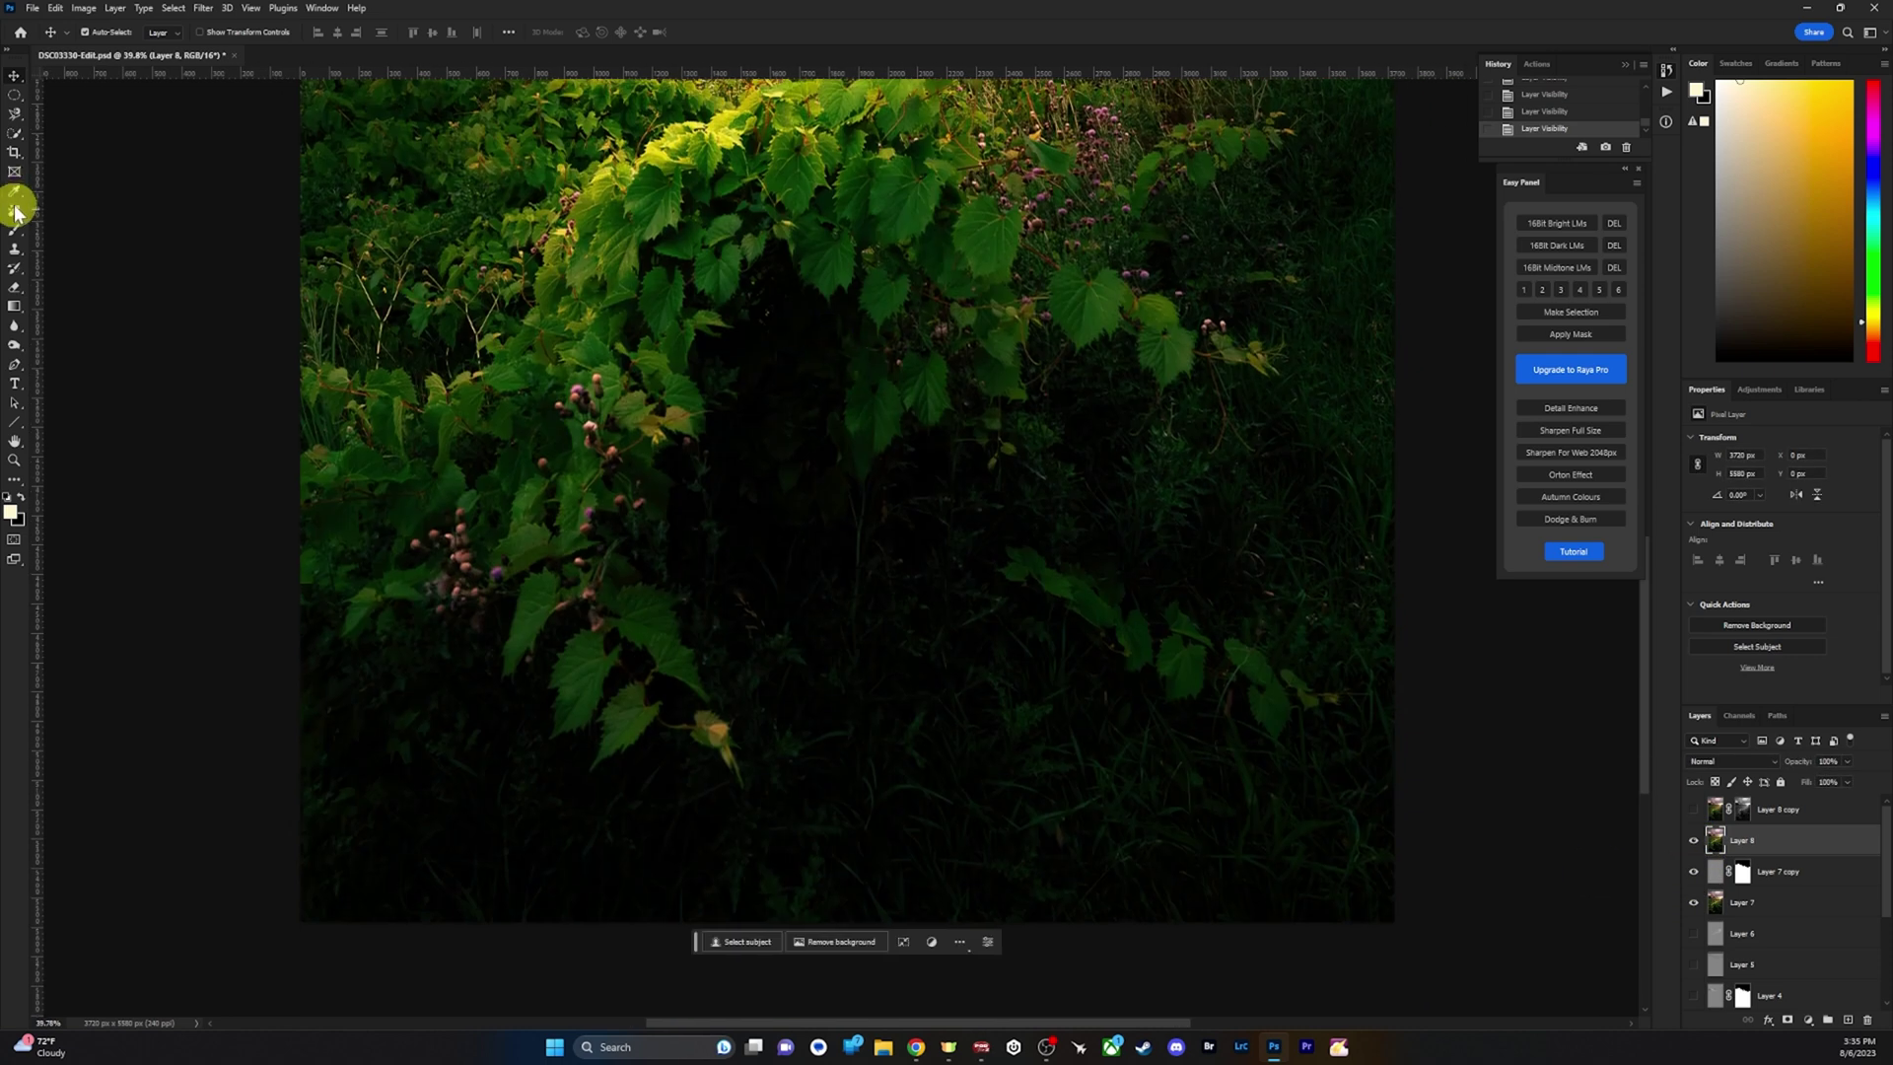
pyautogui.moveTo(1098, 369); pyautogui.dragTo(1016, 721)
pyautogui.moveTo(933, 493); pyautogui.dragTo(910, 628)
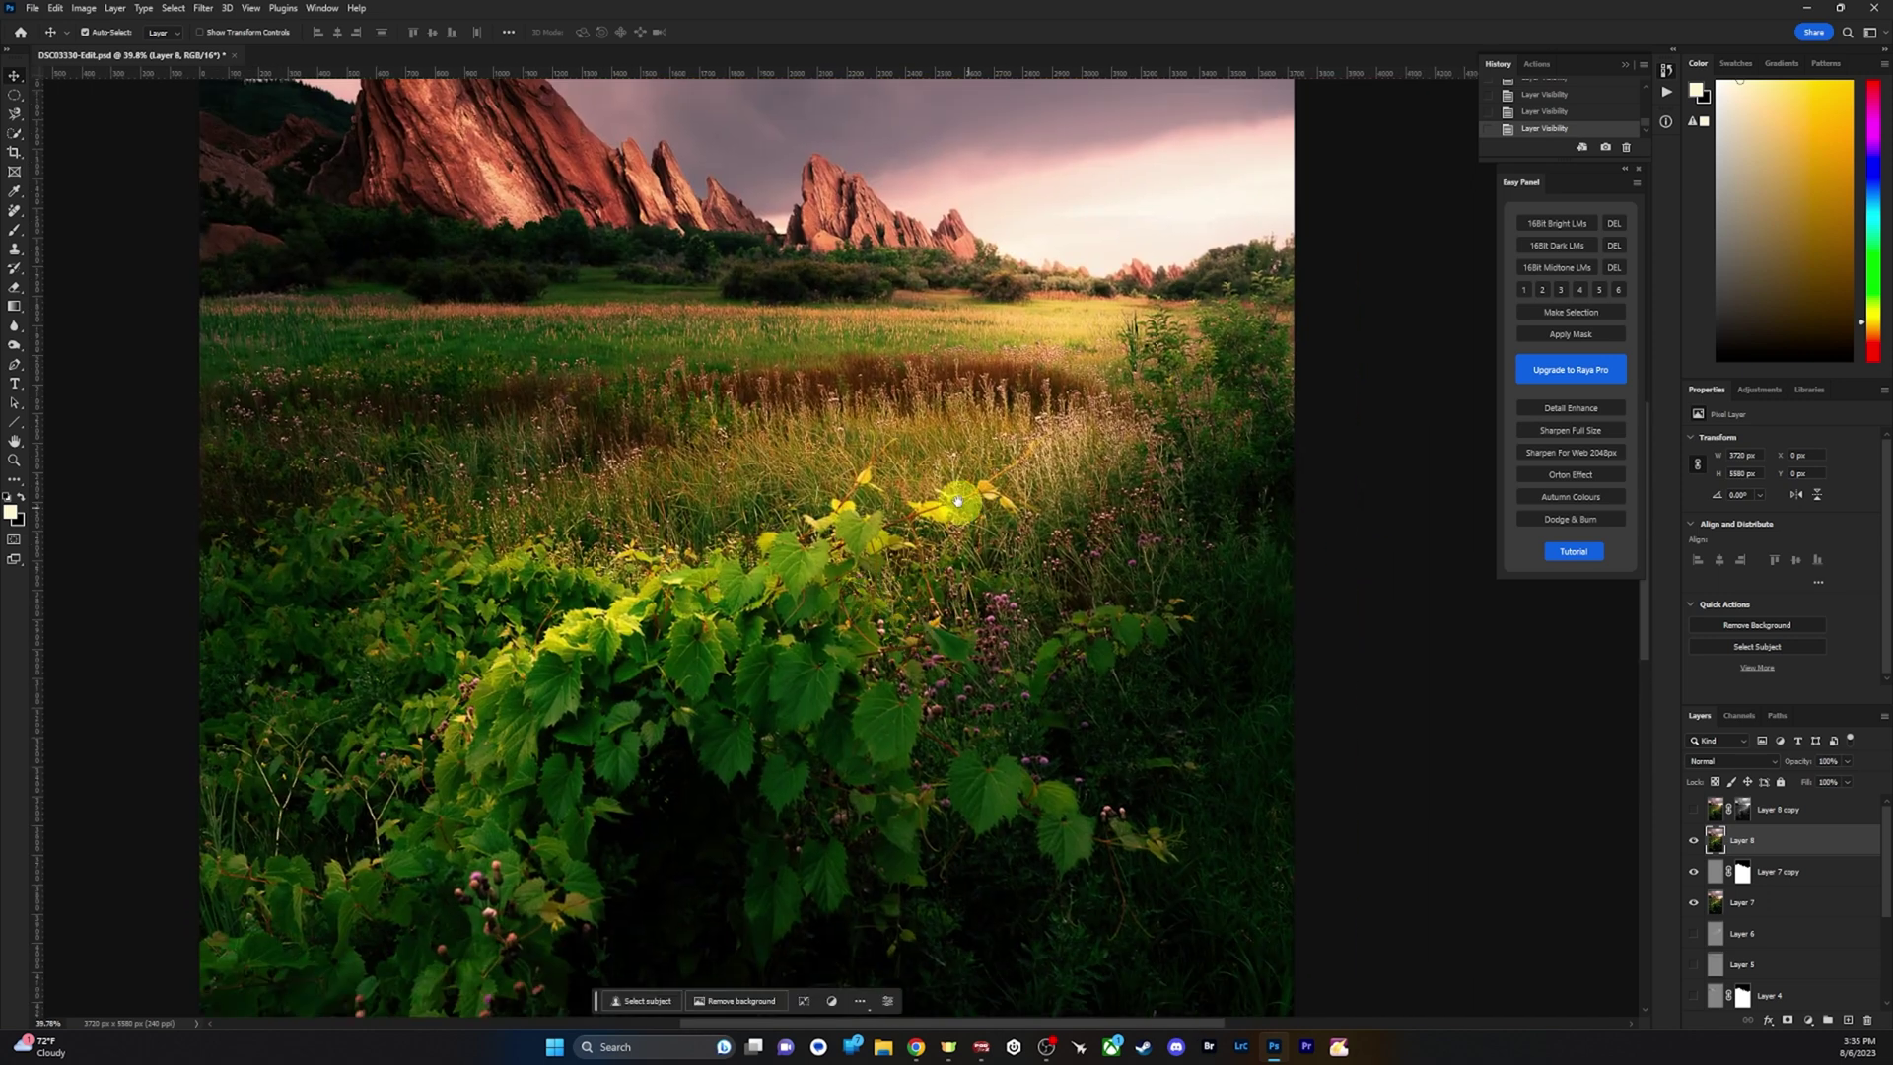
pyautogui.moveTo(858, 463); pyautogui.dragTo(921, 580)
pyautogui.click(1693, 902)
pyautogui.click(1694, 871)
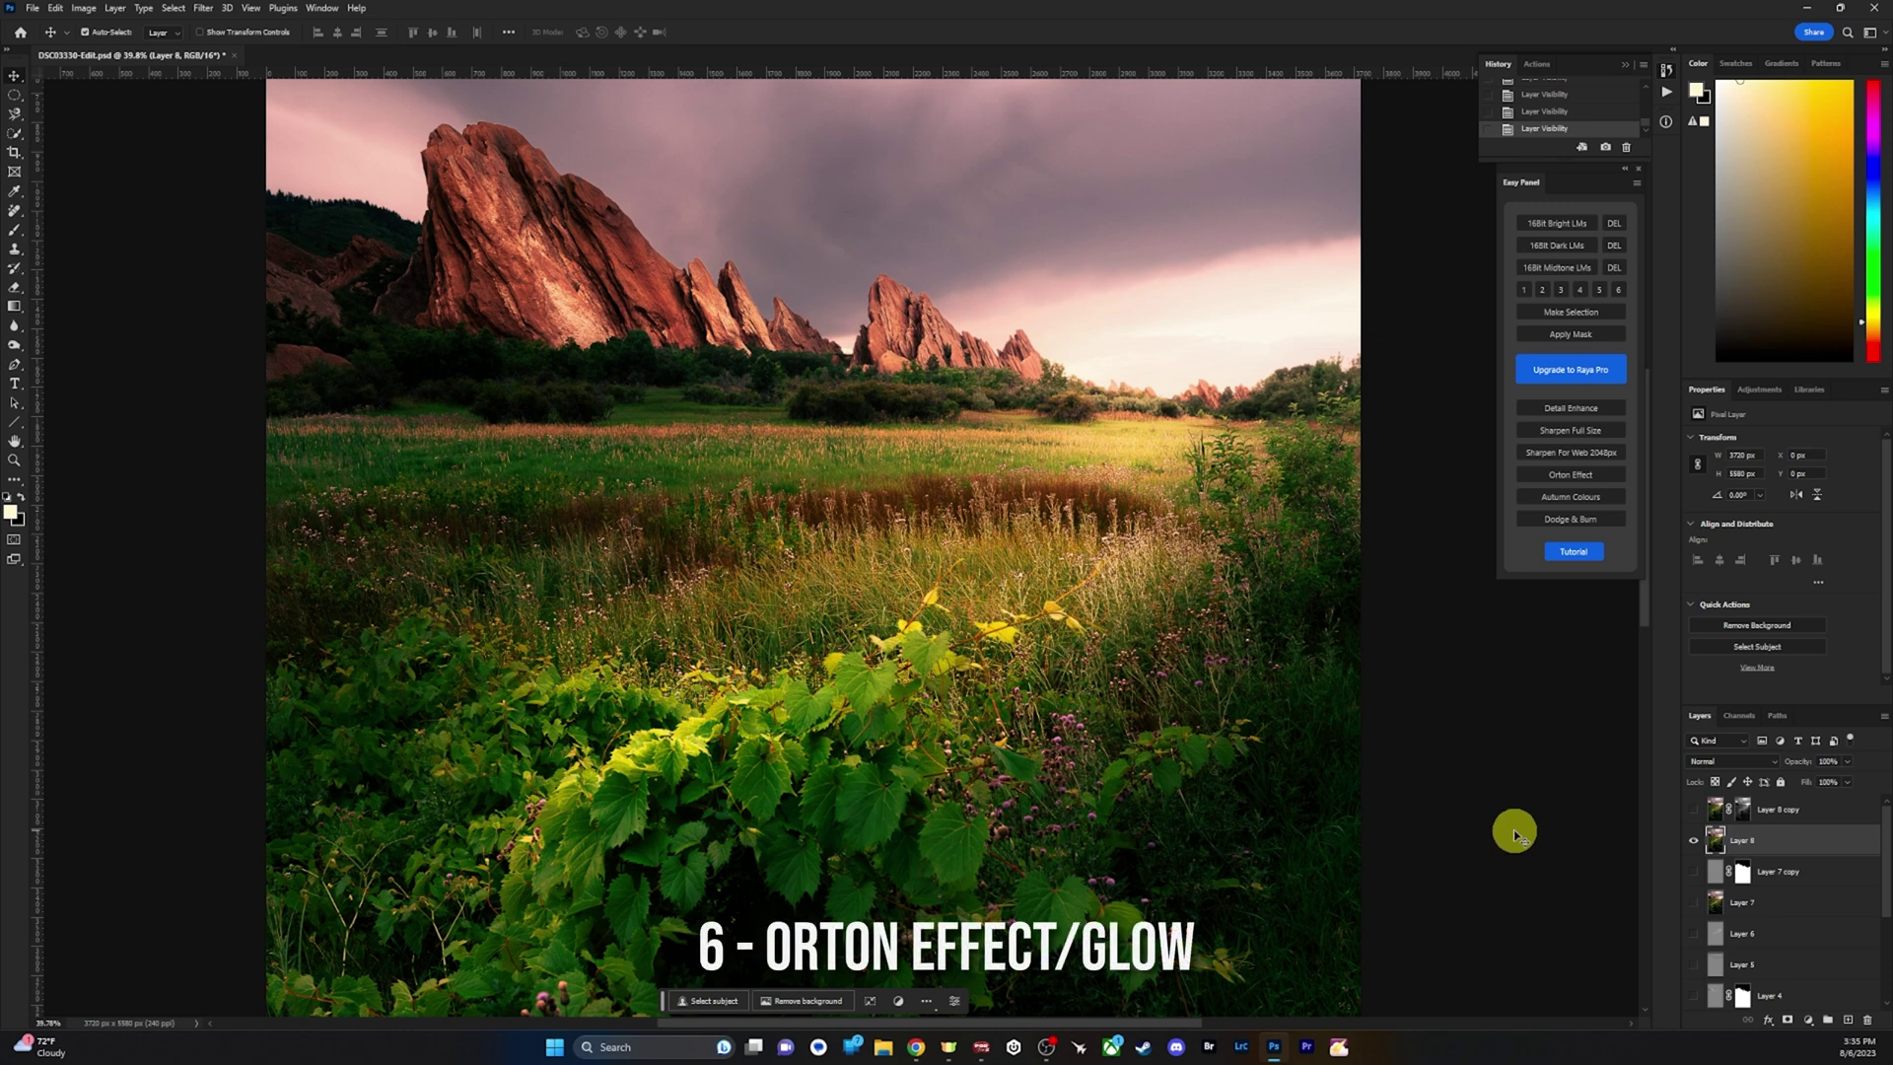
# Duplicate Layer 8 within the same document to prepare an Orton glow layer.
pyautogui.rightClick(1712, 845)
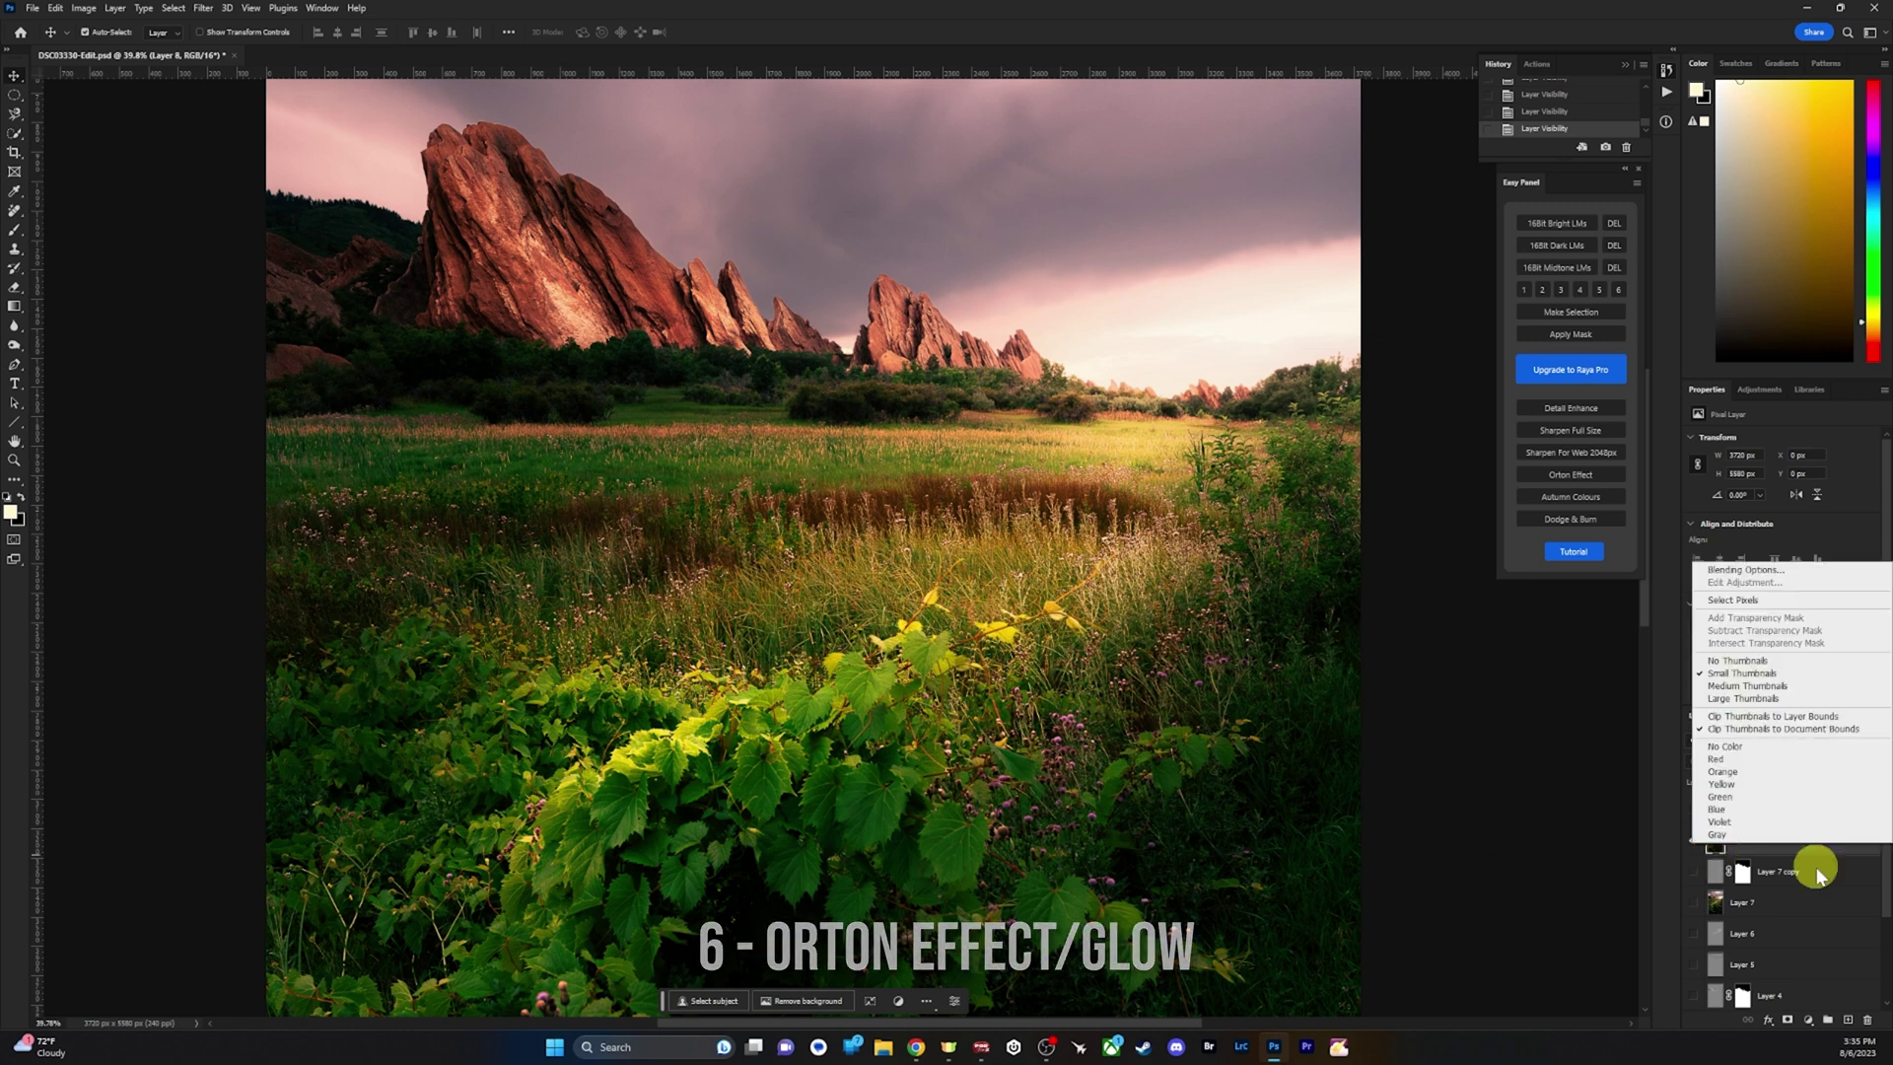
pyautogui.click(1791, 841)
pyautogui.rightClick(1791, 841)
pyautogui.click(1804, 357)
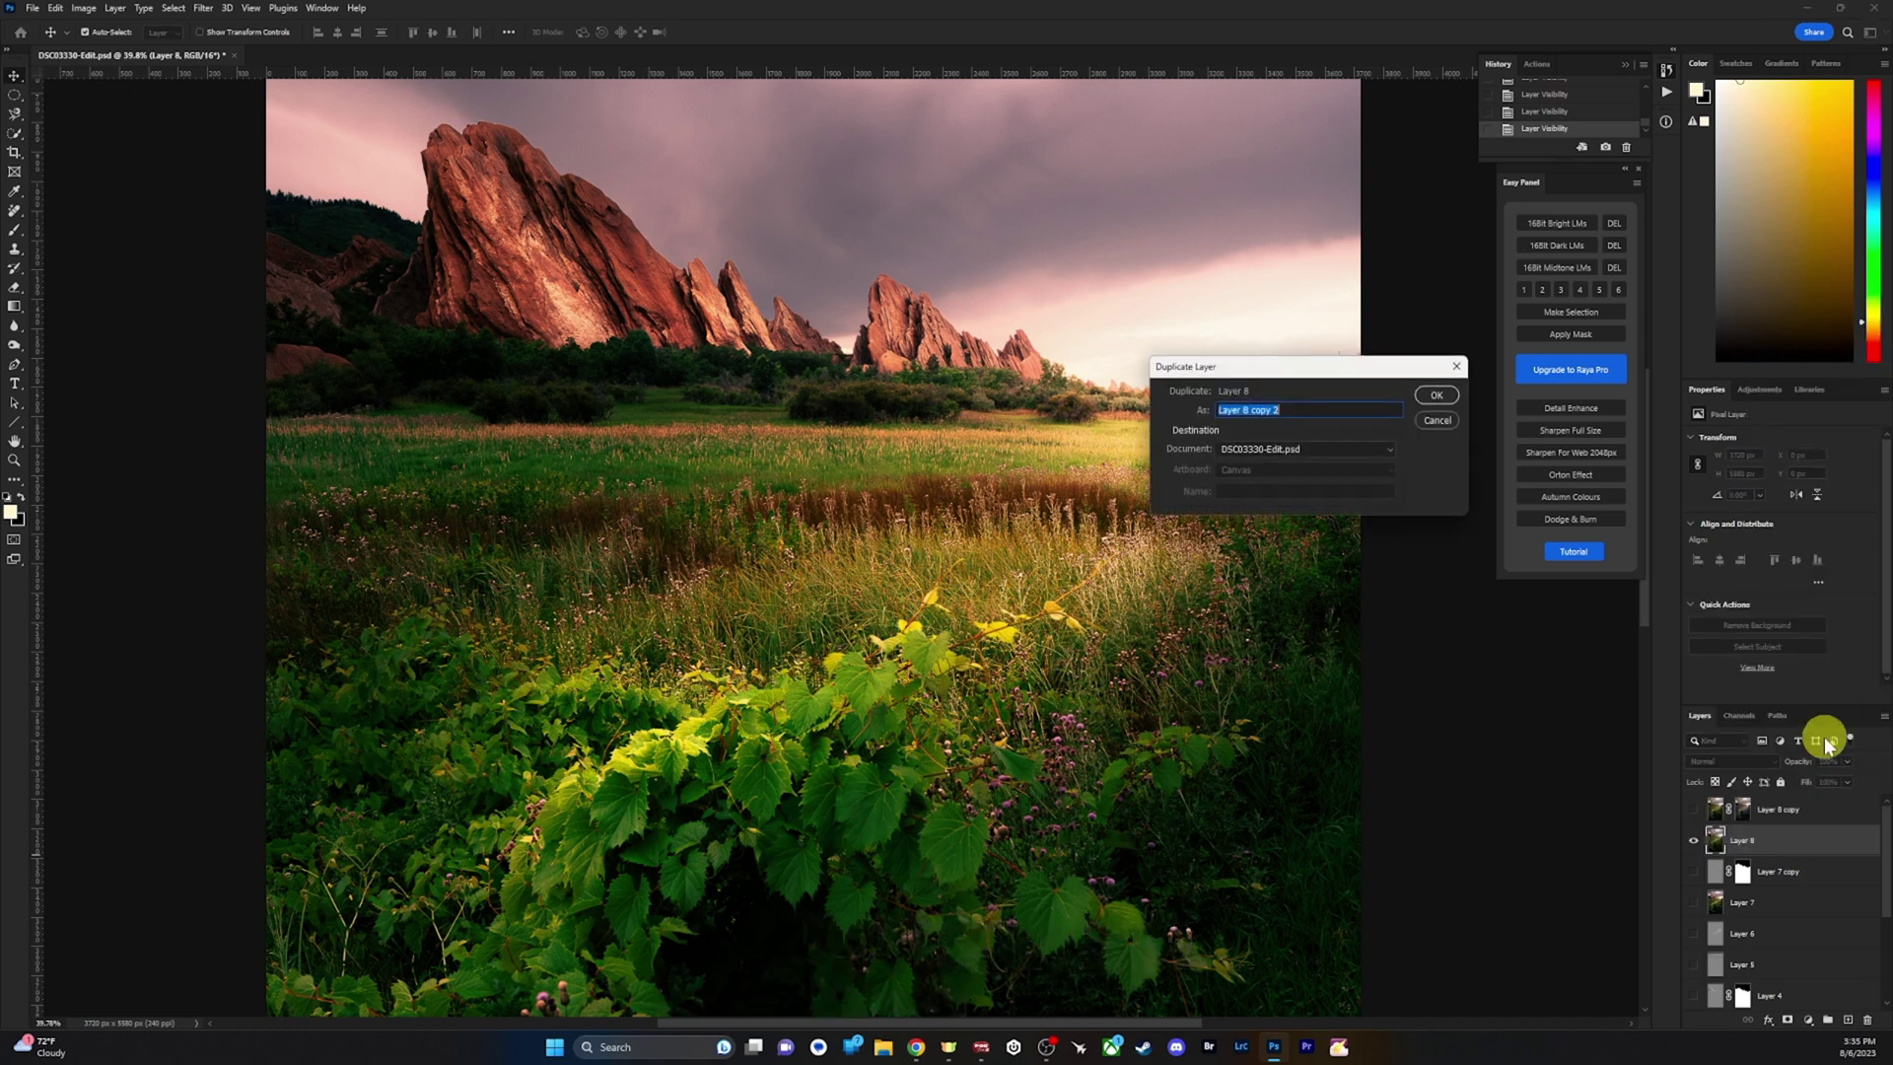
pyautogui.click(1441, 396)
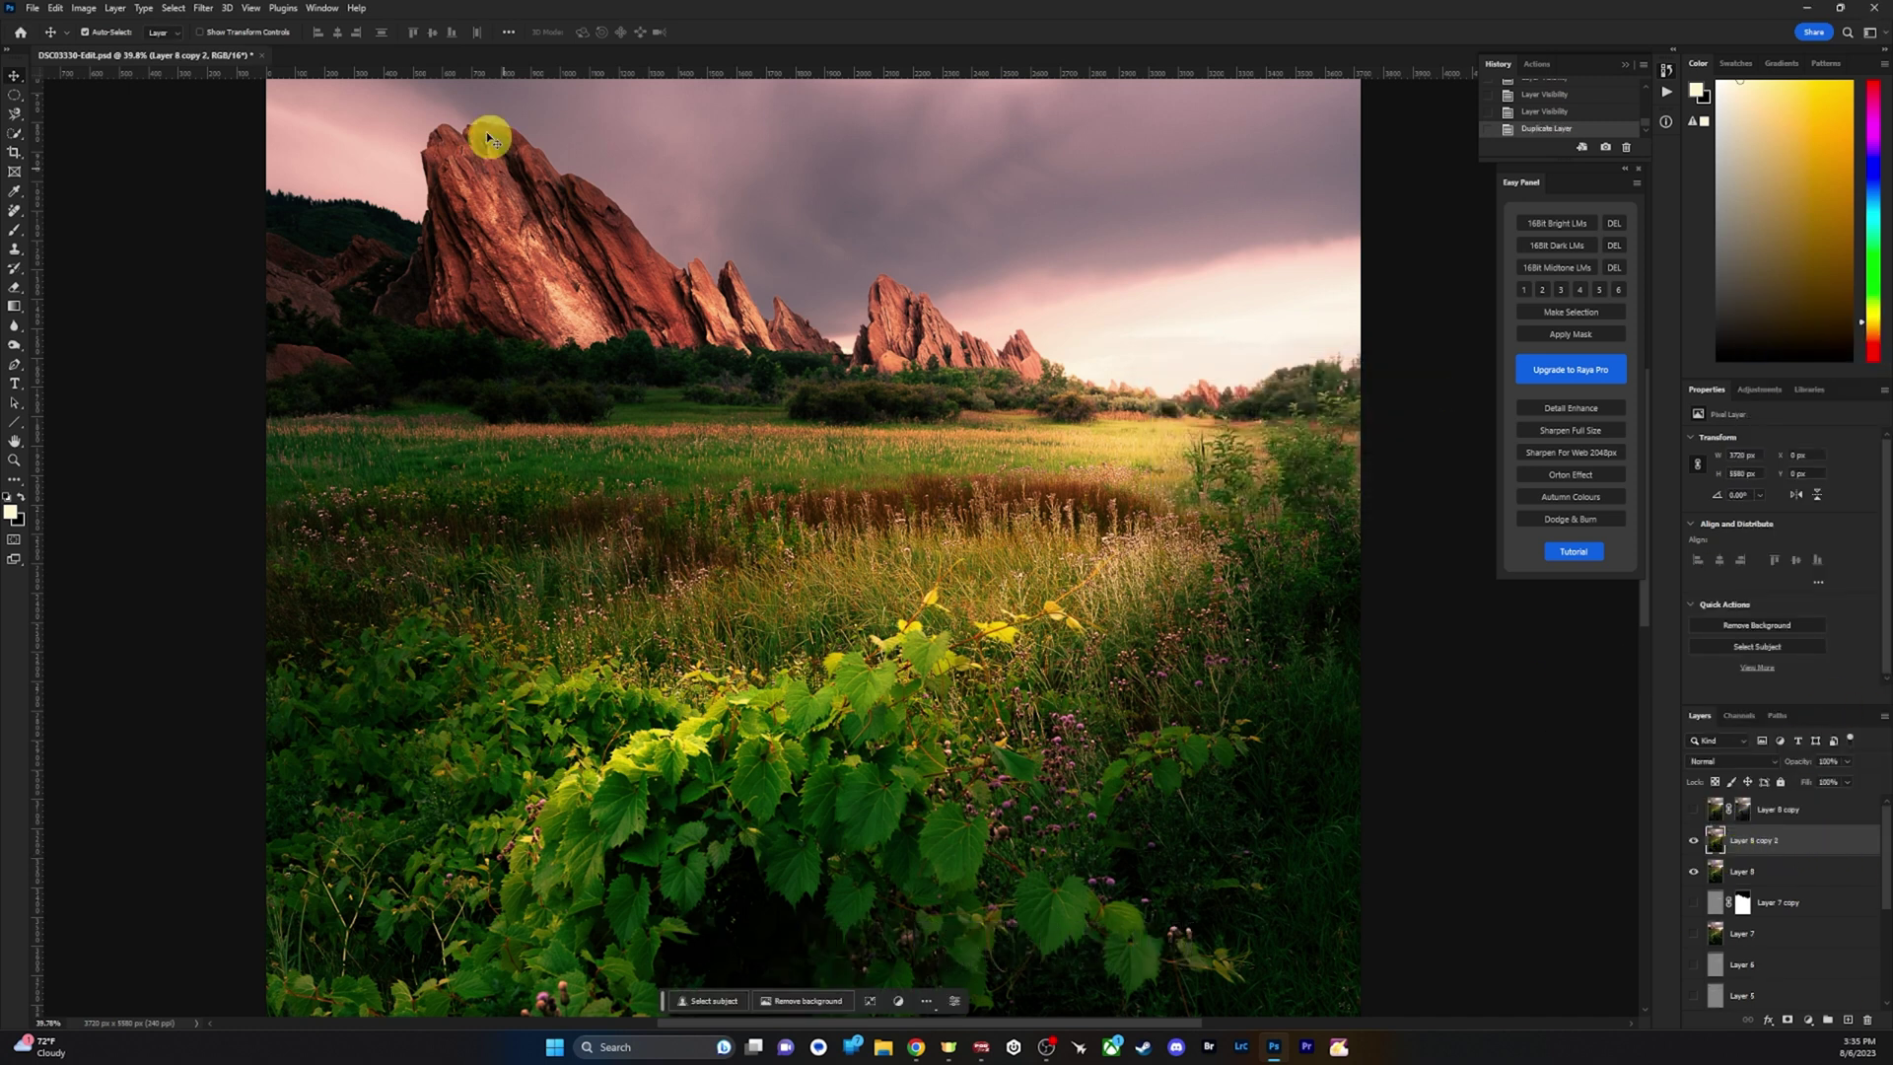
# Apply a Gaussian Blur with a 20.8 pixel radius to the Layer 8 duplicate.
pyautogui.click(201, 9)
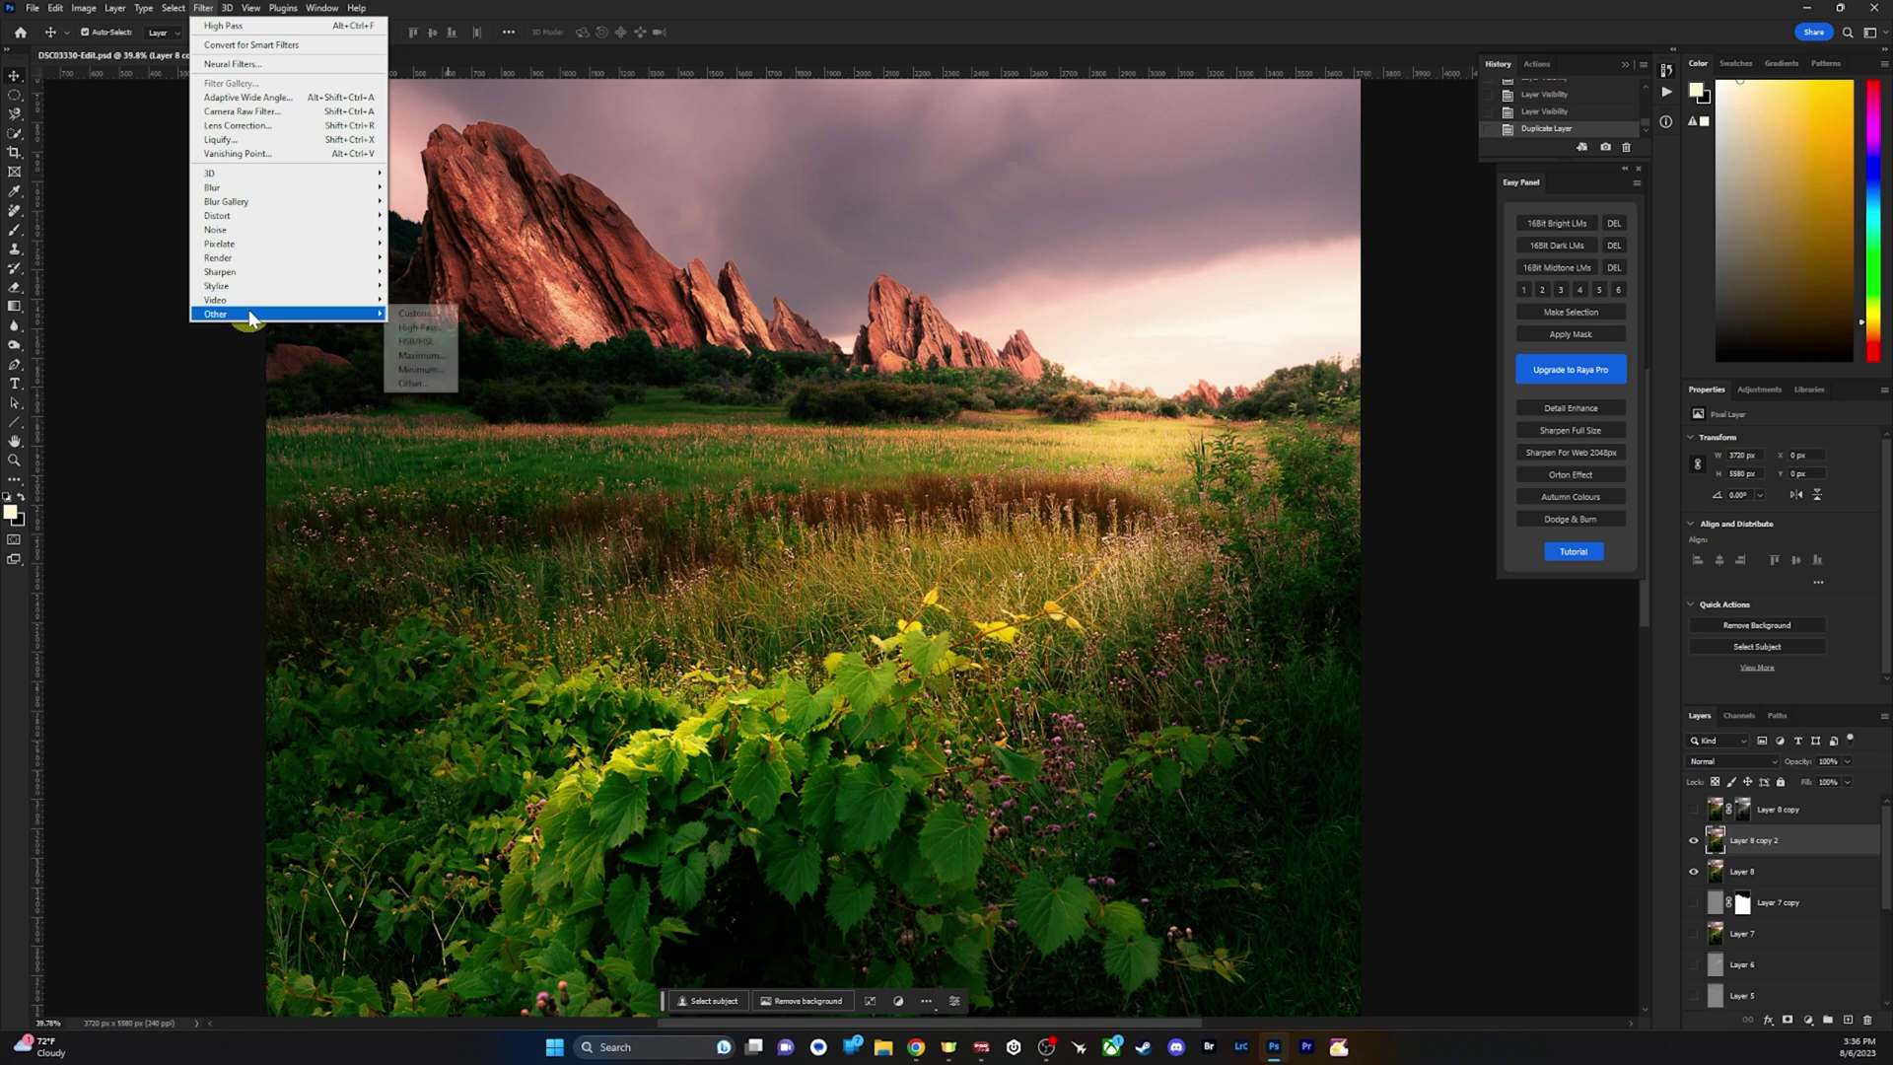
pyautogui.moveTo(215, 189)
pyautogui.click(424, 243)
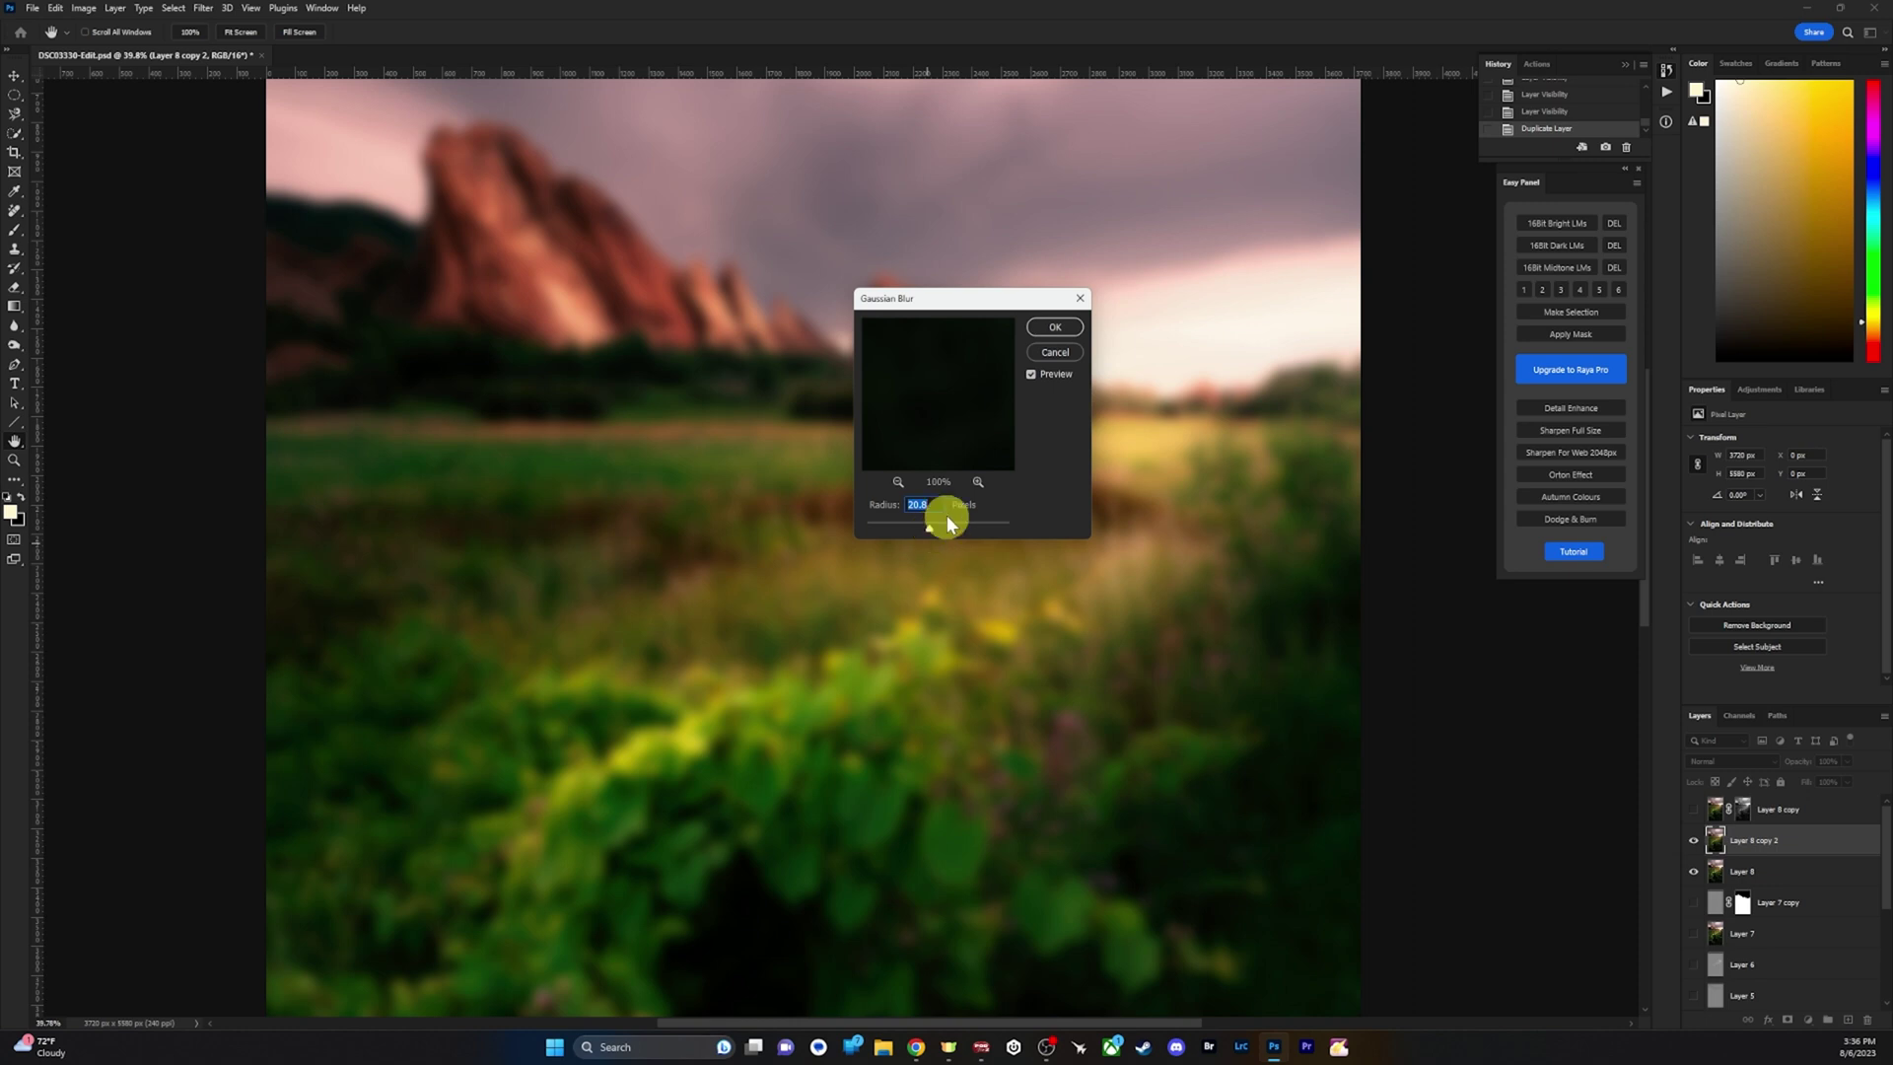
pyautogui.click(1051, 328)
pyautogui.press('z')
pyautogui.moveTo(963, 494); pyautogui.dragTo(898, 490)
pyautogui.moveTo(996, 598); pyautogui.dragTo(919, 583)
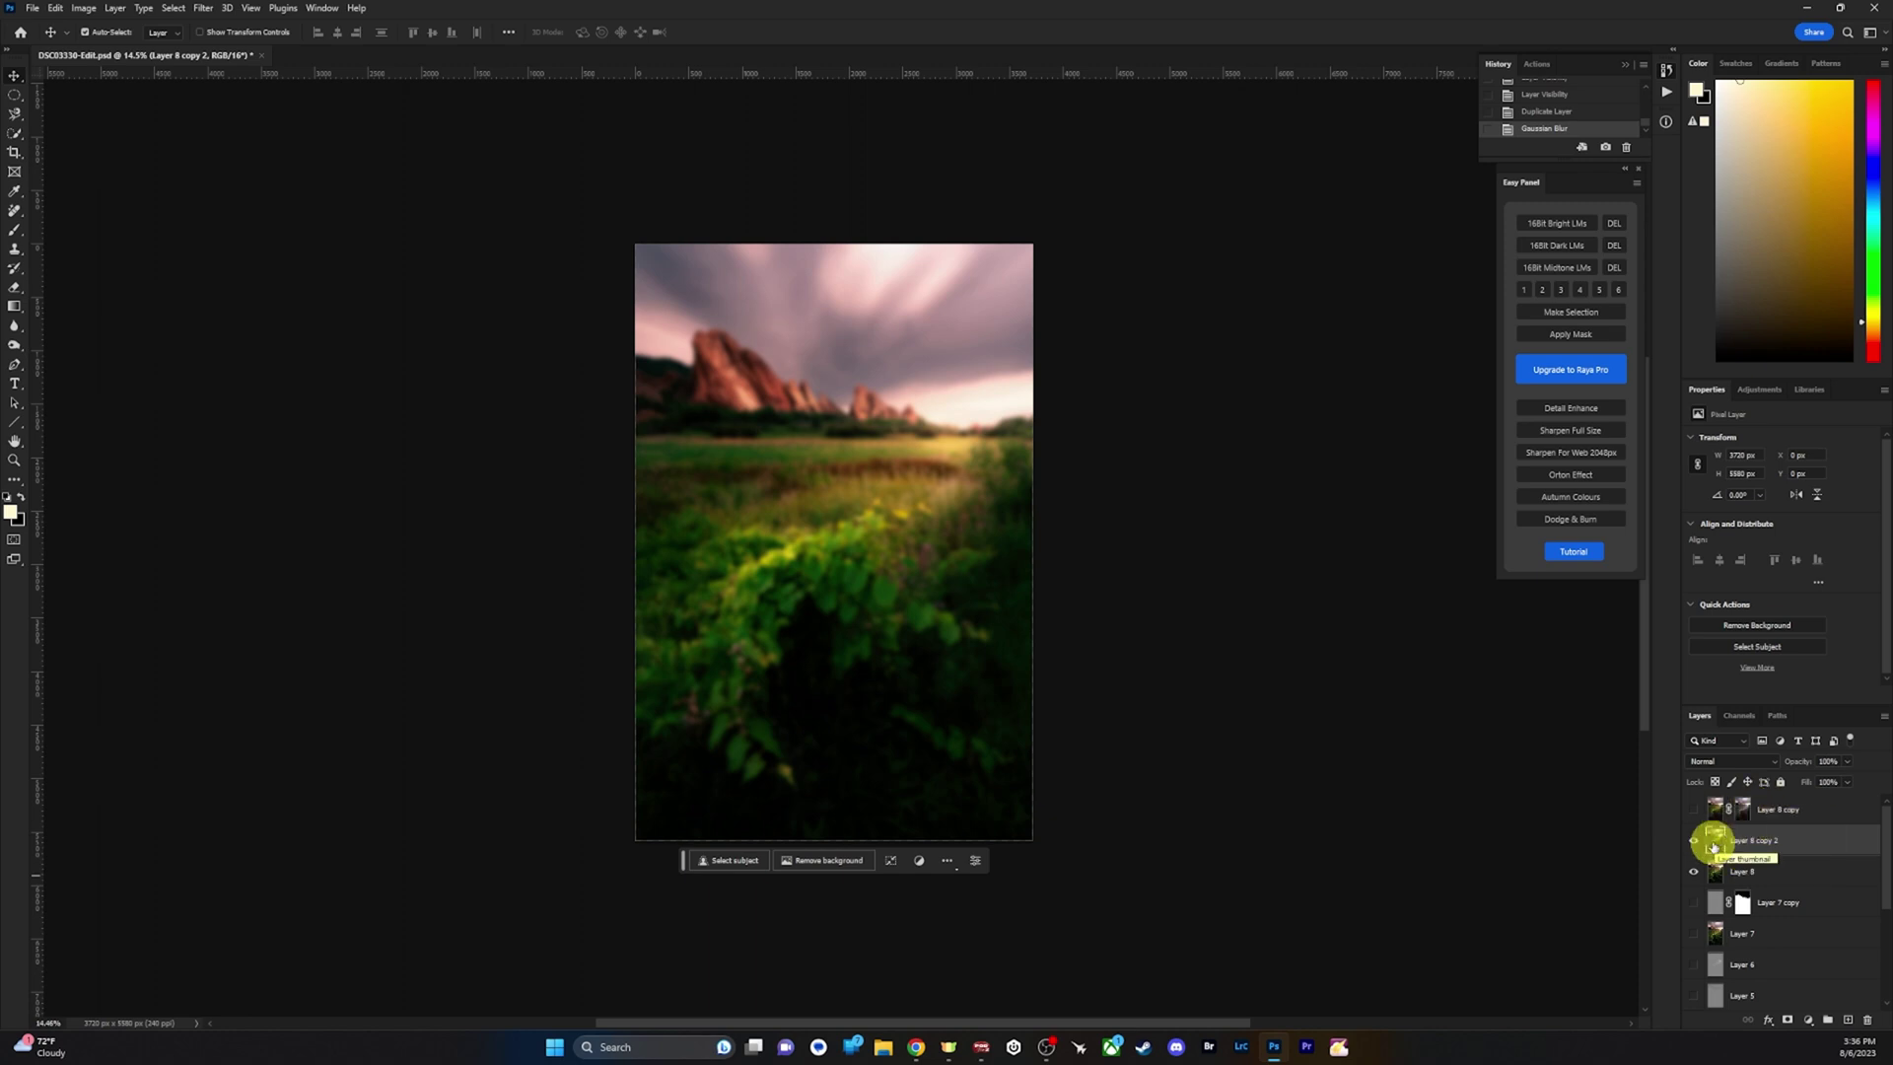
# Generate 16-bit bright luminosity masks, choose mask 1 and apply it as a mask to the blurred Layer 8 copy 2.
pyautogui.click(1566, 226)
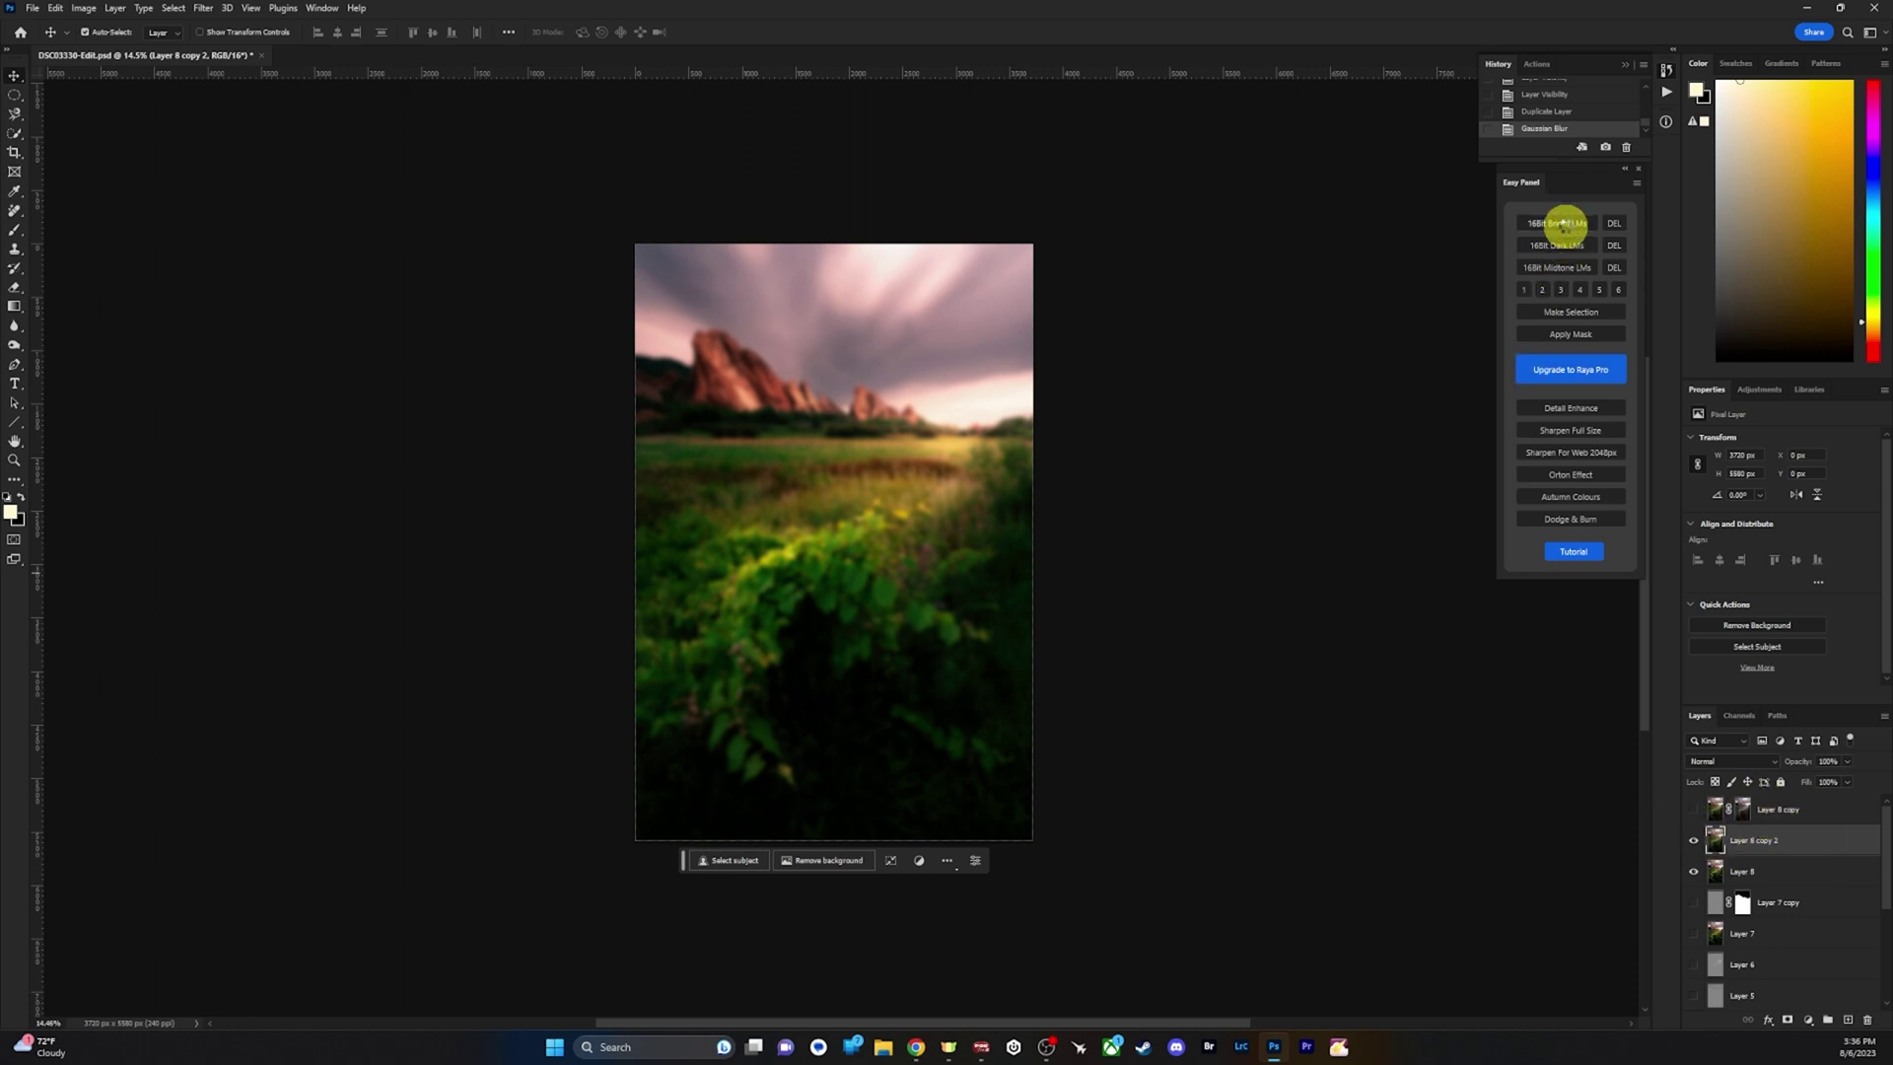
pyautogui.click(1526, 289)
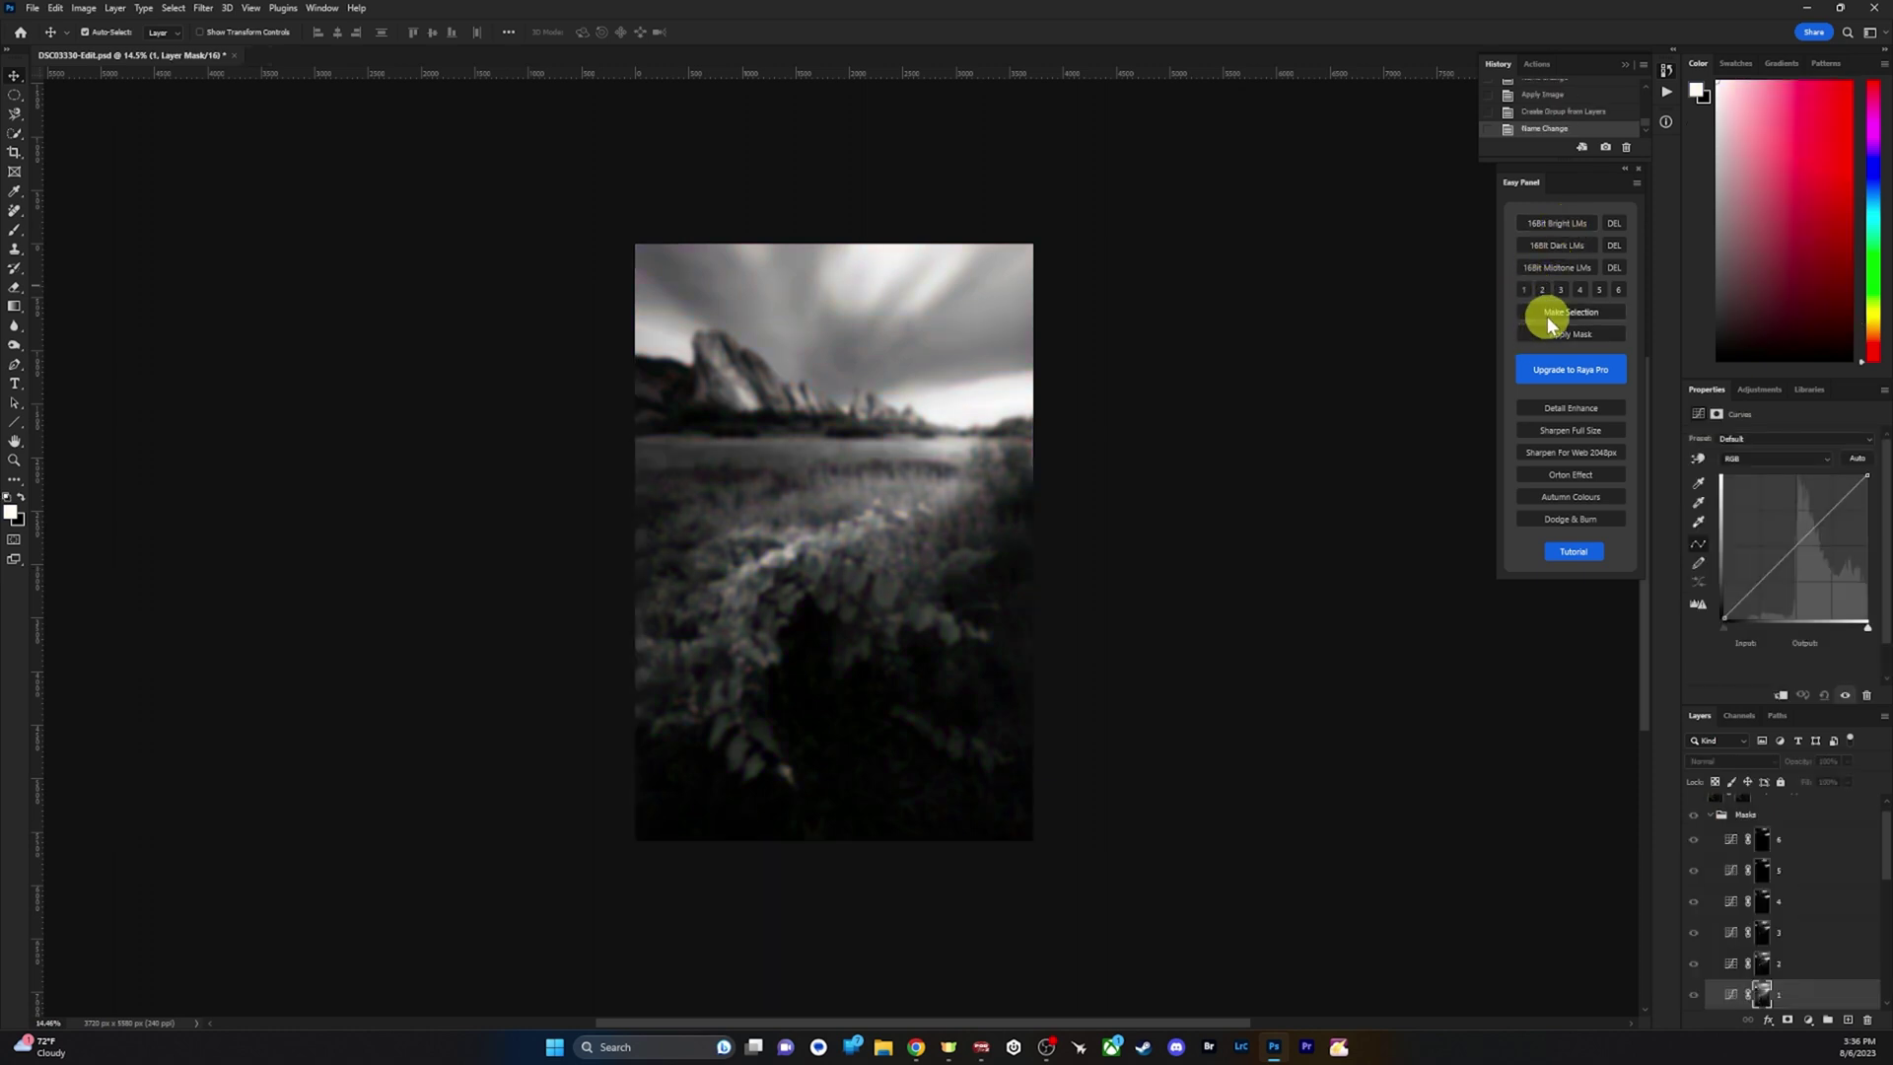
pyautogui.click(1565, 335)
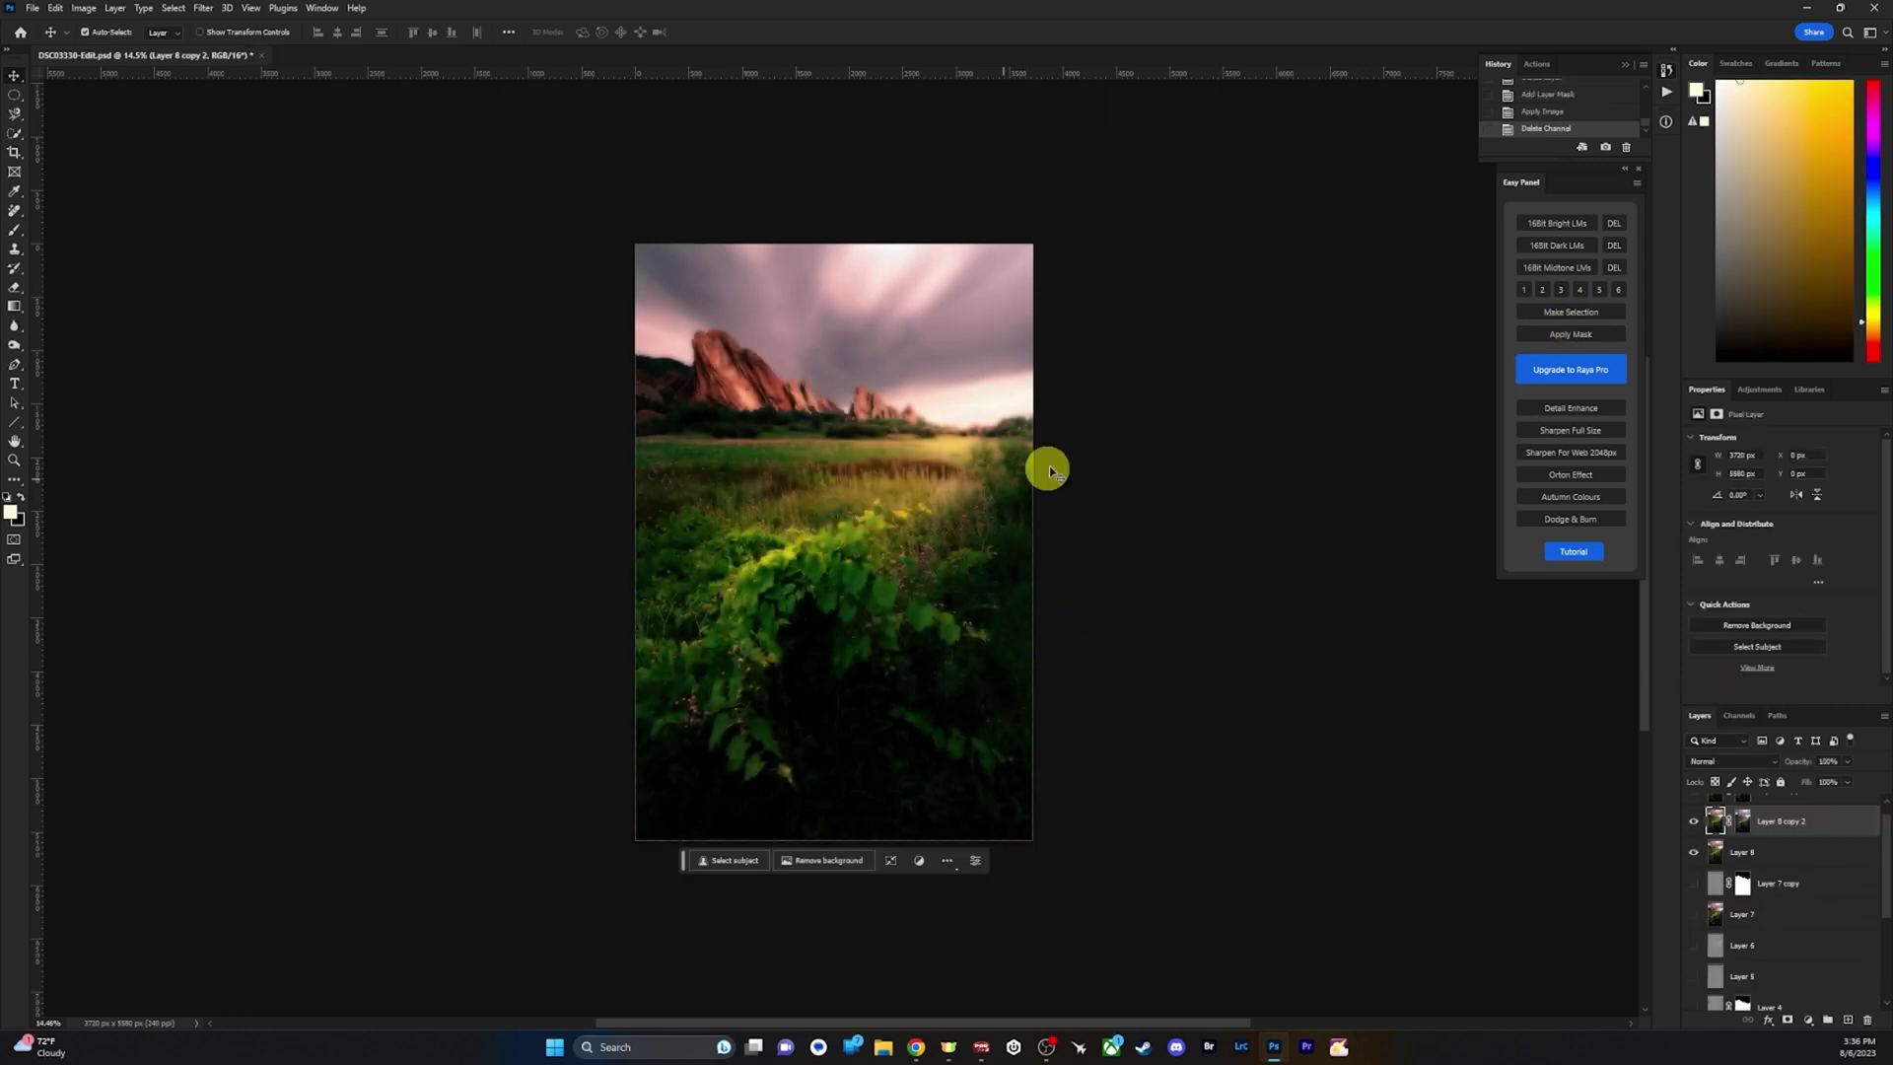
# Lower the opacity of the masked Orton glow layer, Layer 8 copy 2, to 18%.
pyautogui.hotkey('ctrl', 'space')
pyautogui.moveTo(937, 423); pyautogui.dragTo(1045, 471)
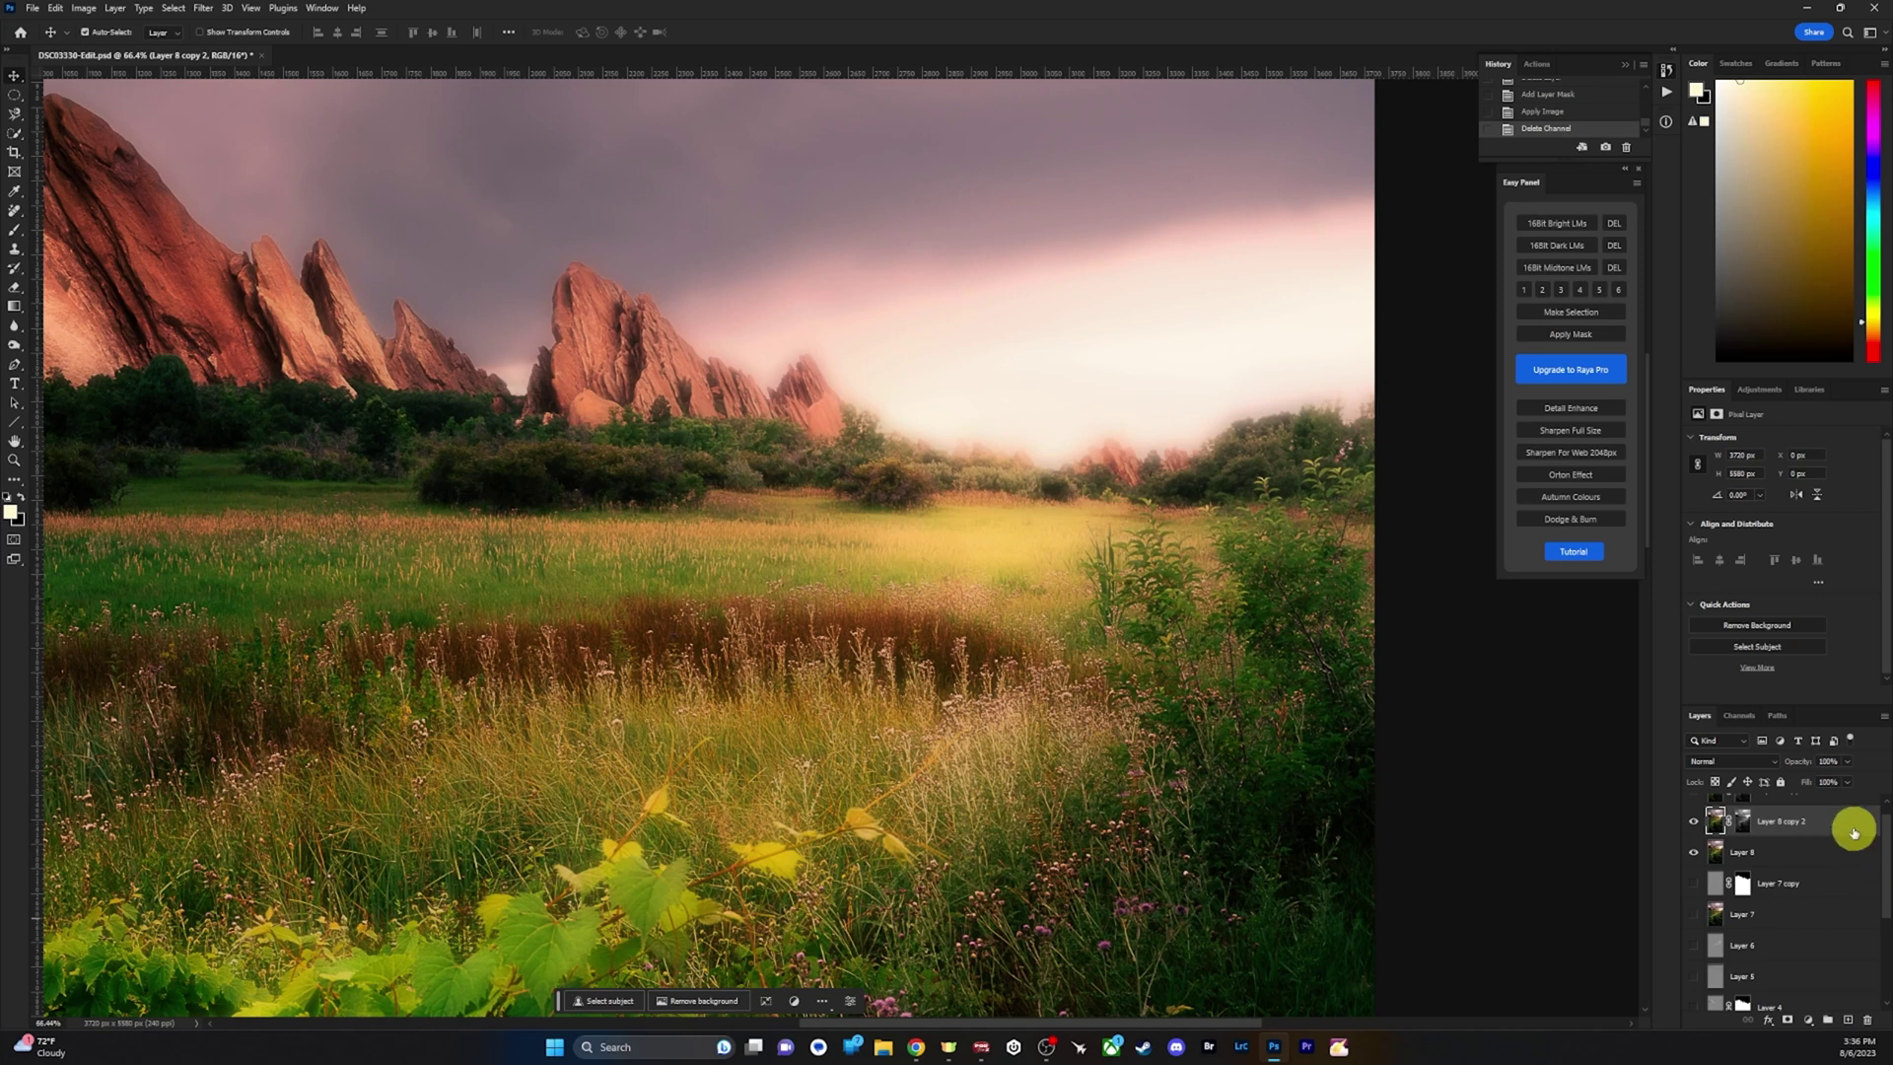
pyautogui.click(1829, 765)
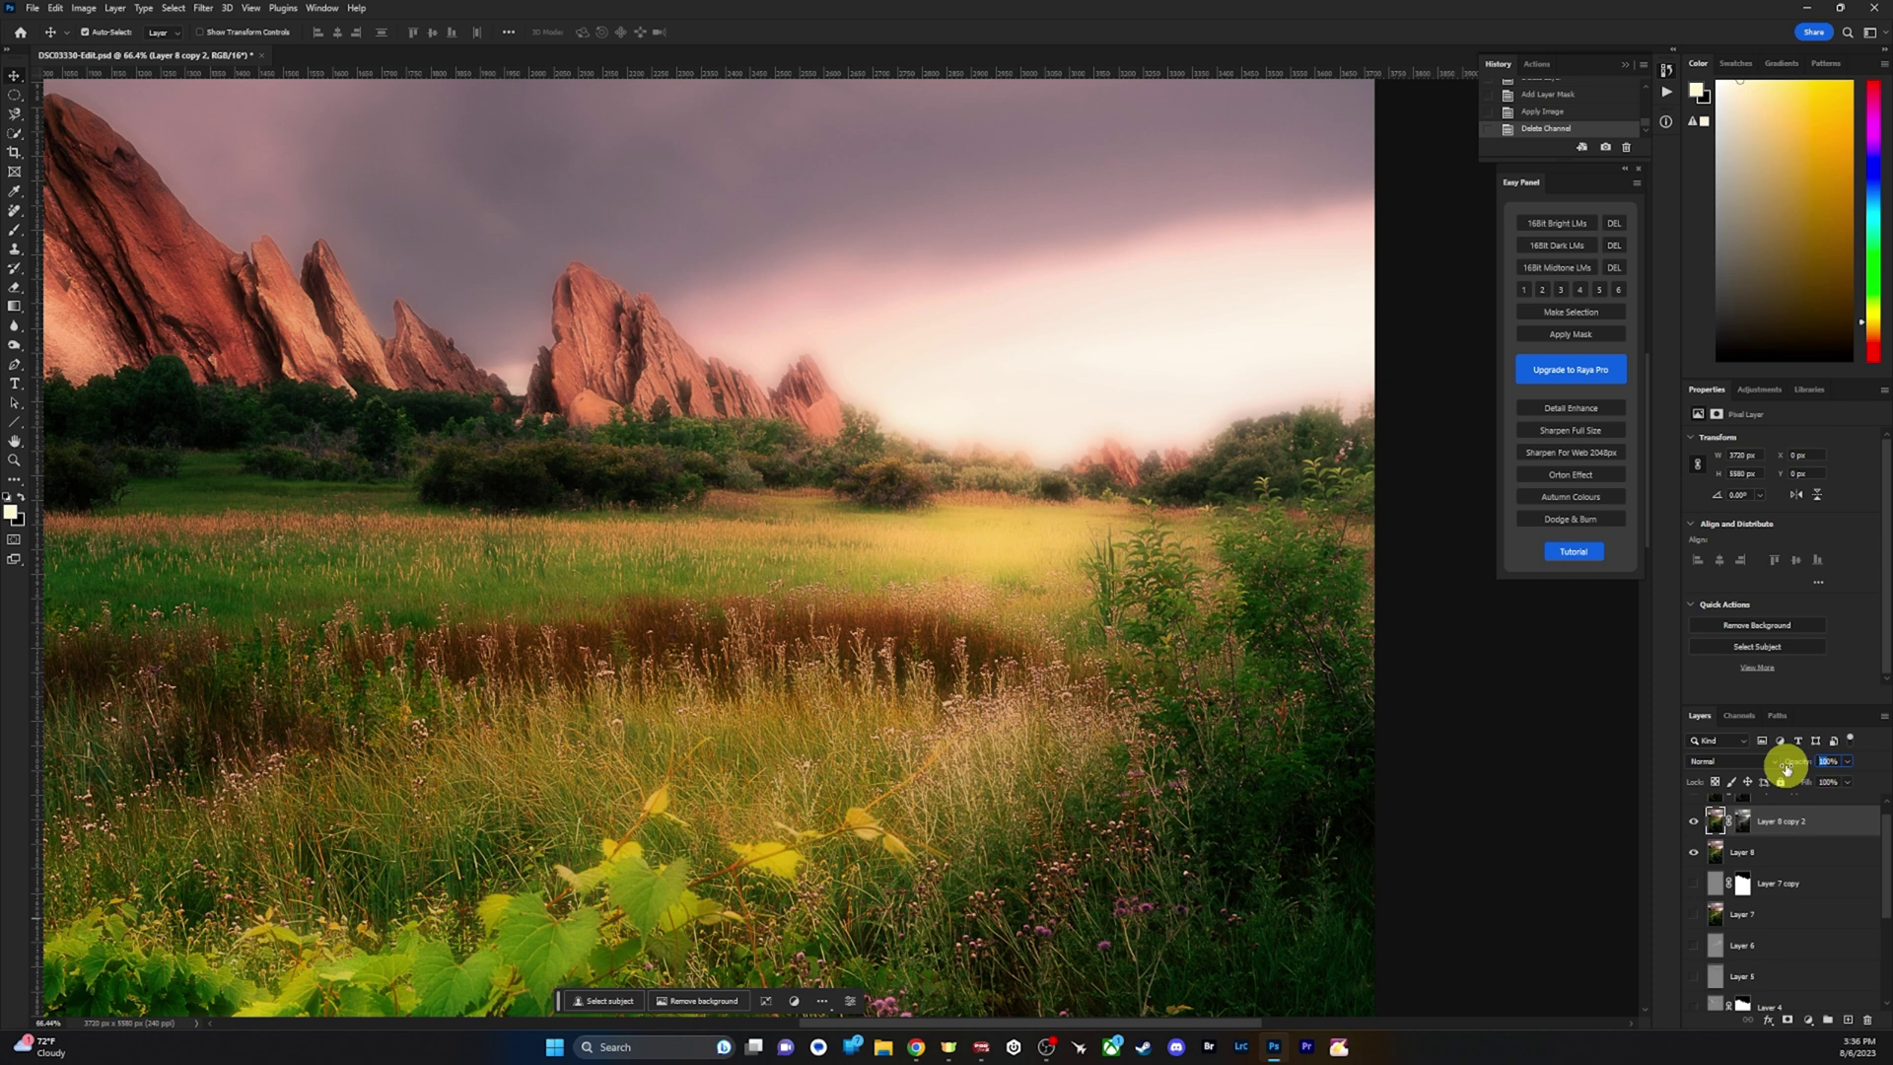
pyautogui.write('0')
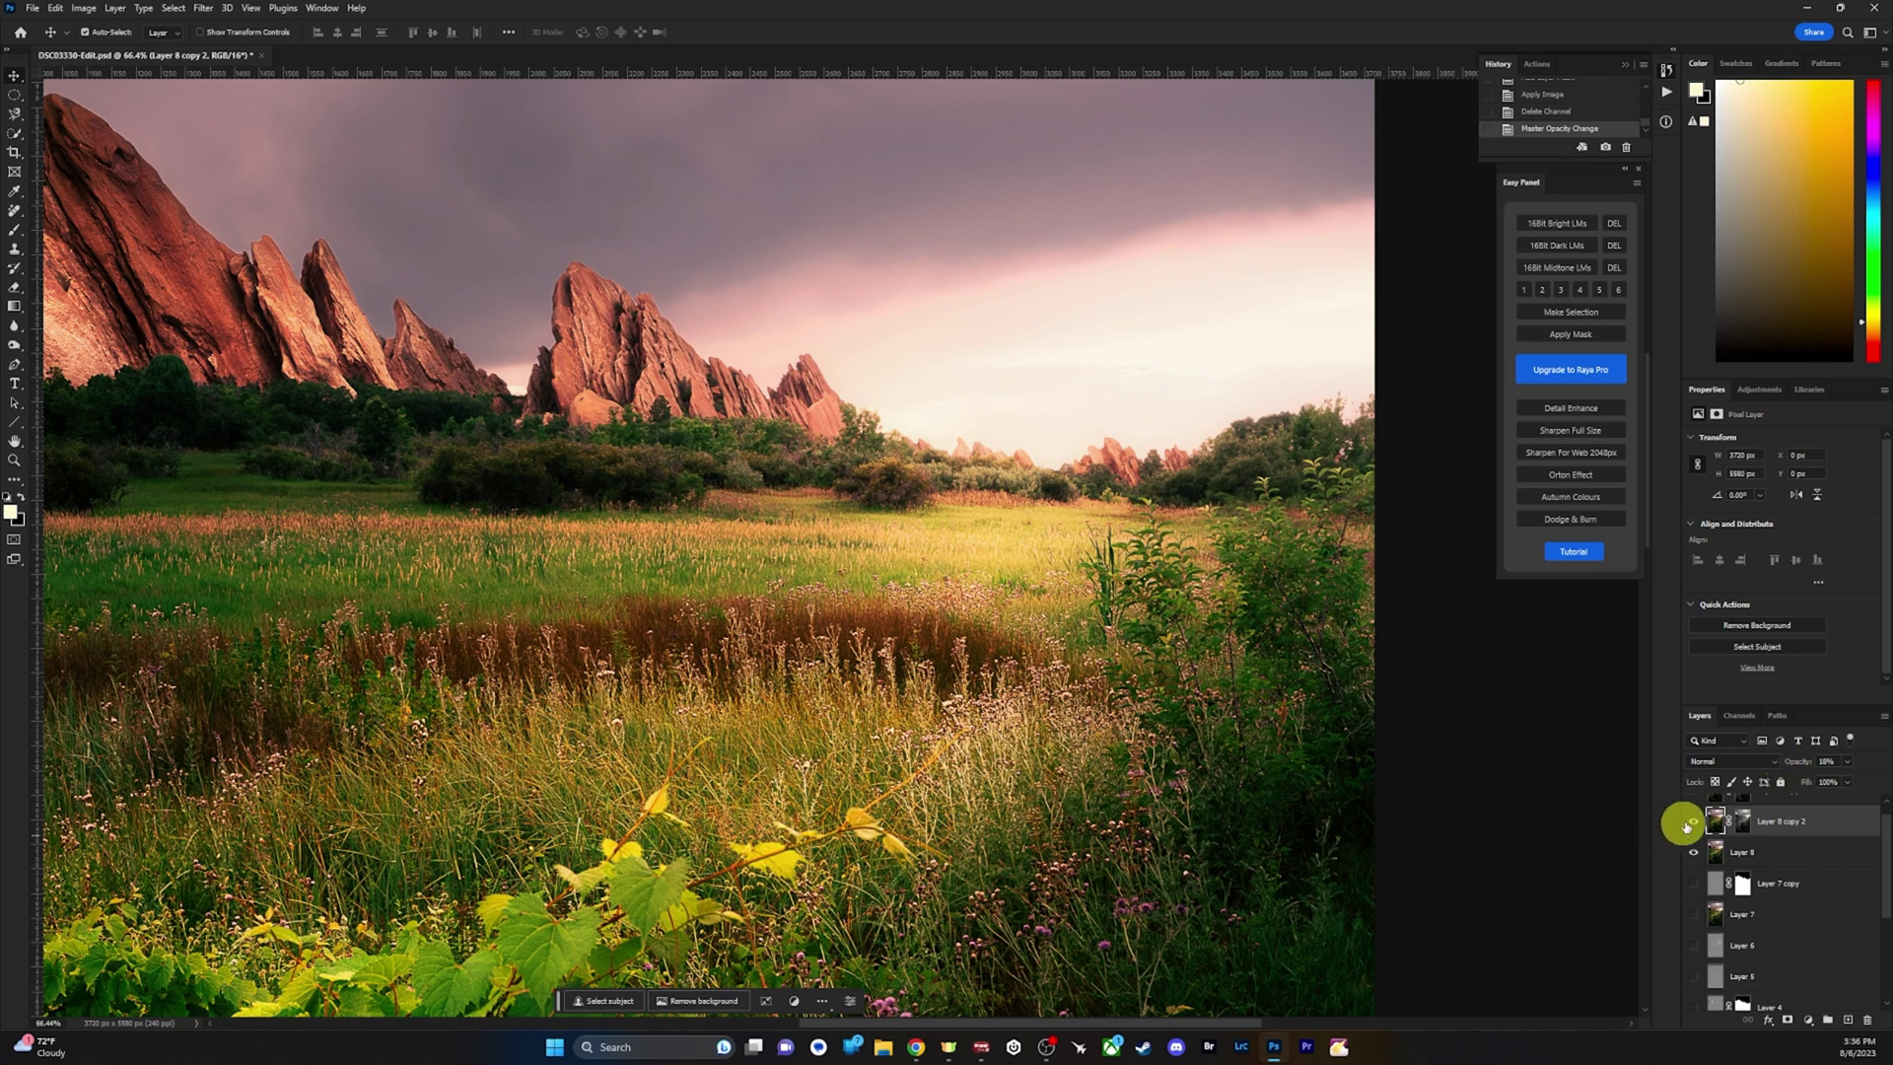
# Toggle Layer 8 copy 2 to compare the meadow and rocks with and without the Orton glow.
pyautogui.click(1694, 821)
pyautogui.click(1694, 821)
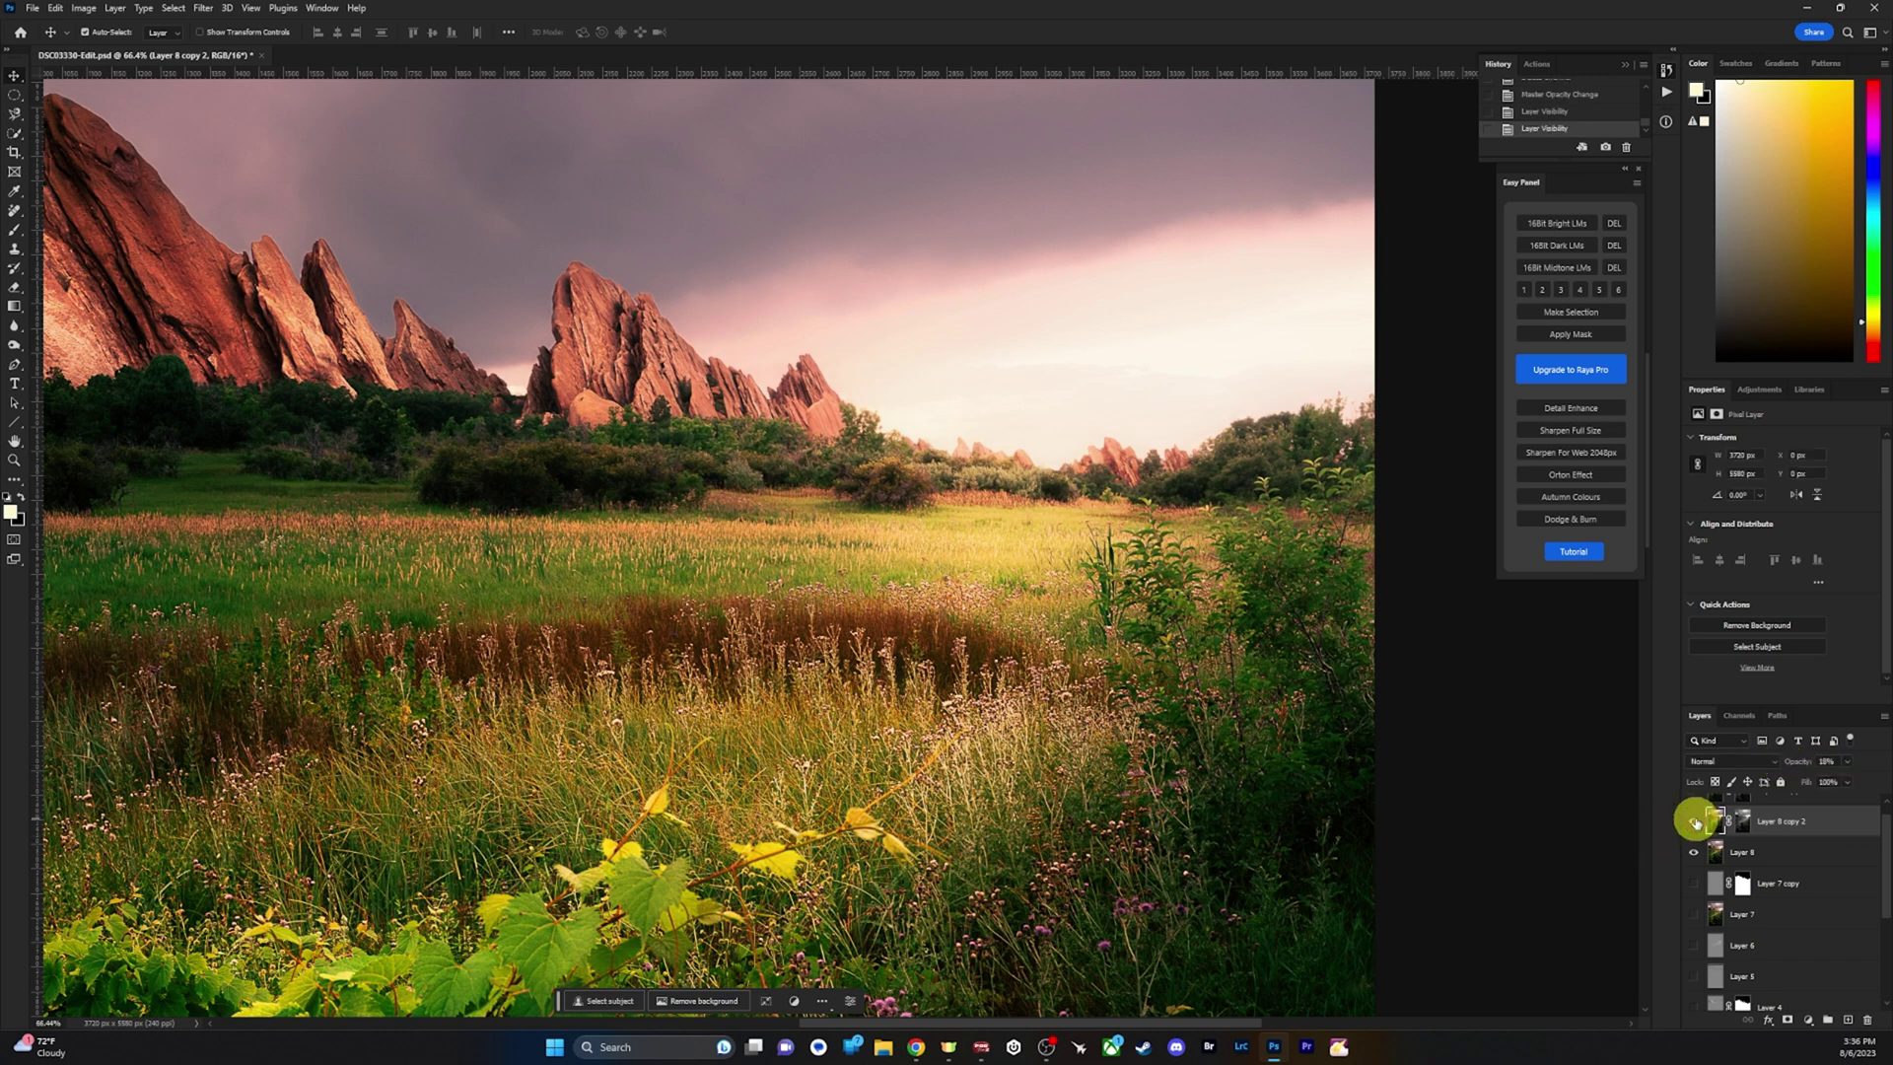
pyautogui.moveTo(1169, 562); pyautogui.dragTo(1081, 588)
pyautogui.moveTo(1138, 680); pyautogui.dragTo(931, 589)
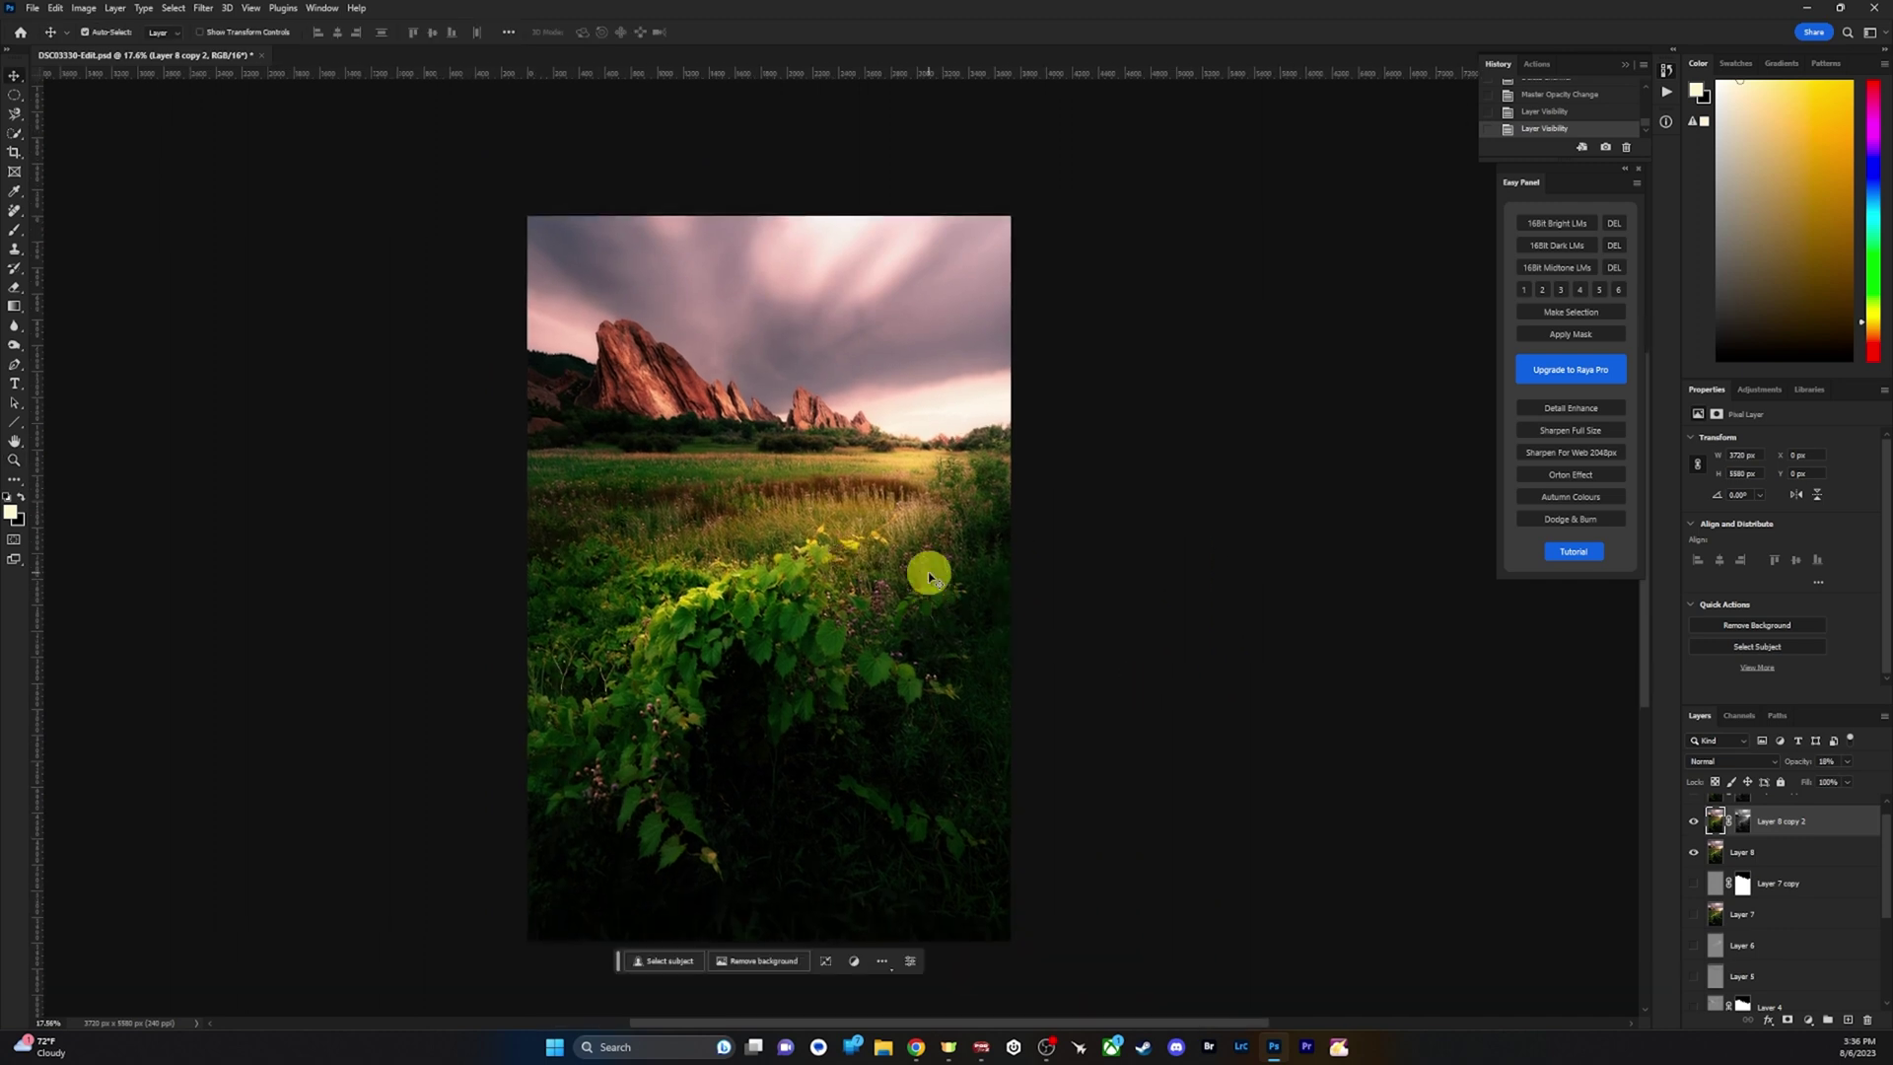
# Hide Layer 8 copy 2 and Layer 8, and close the DSC03330-Edit.psd document.
pyautogui.click(1692, 820)
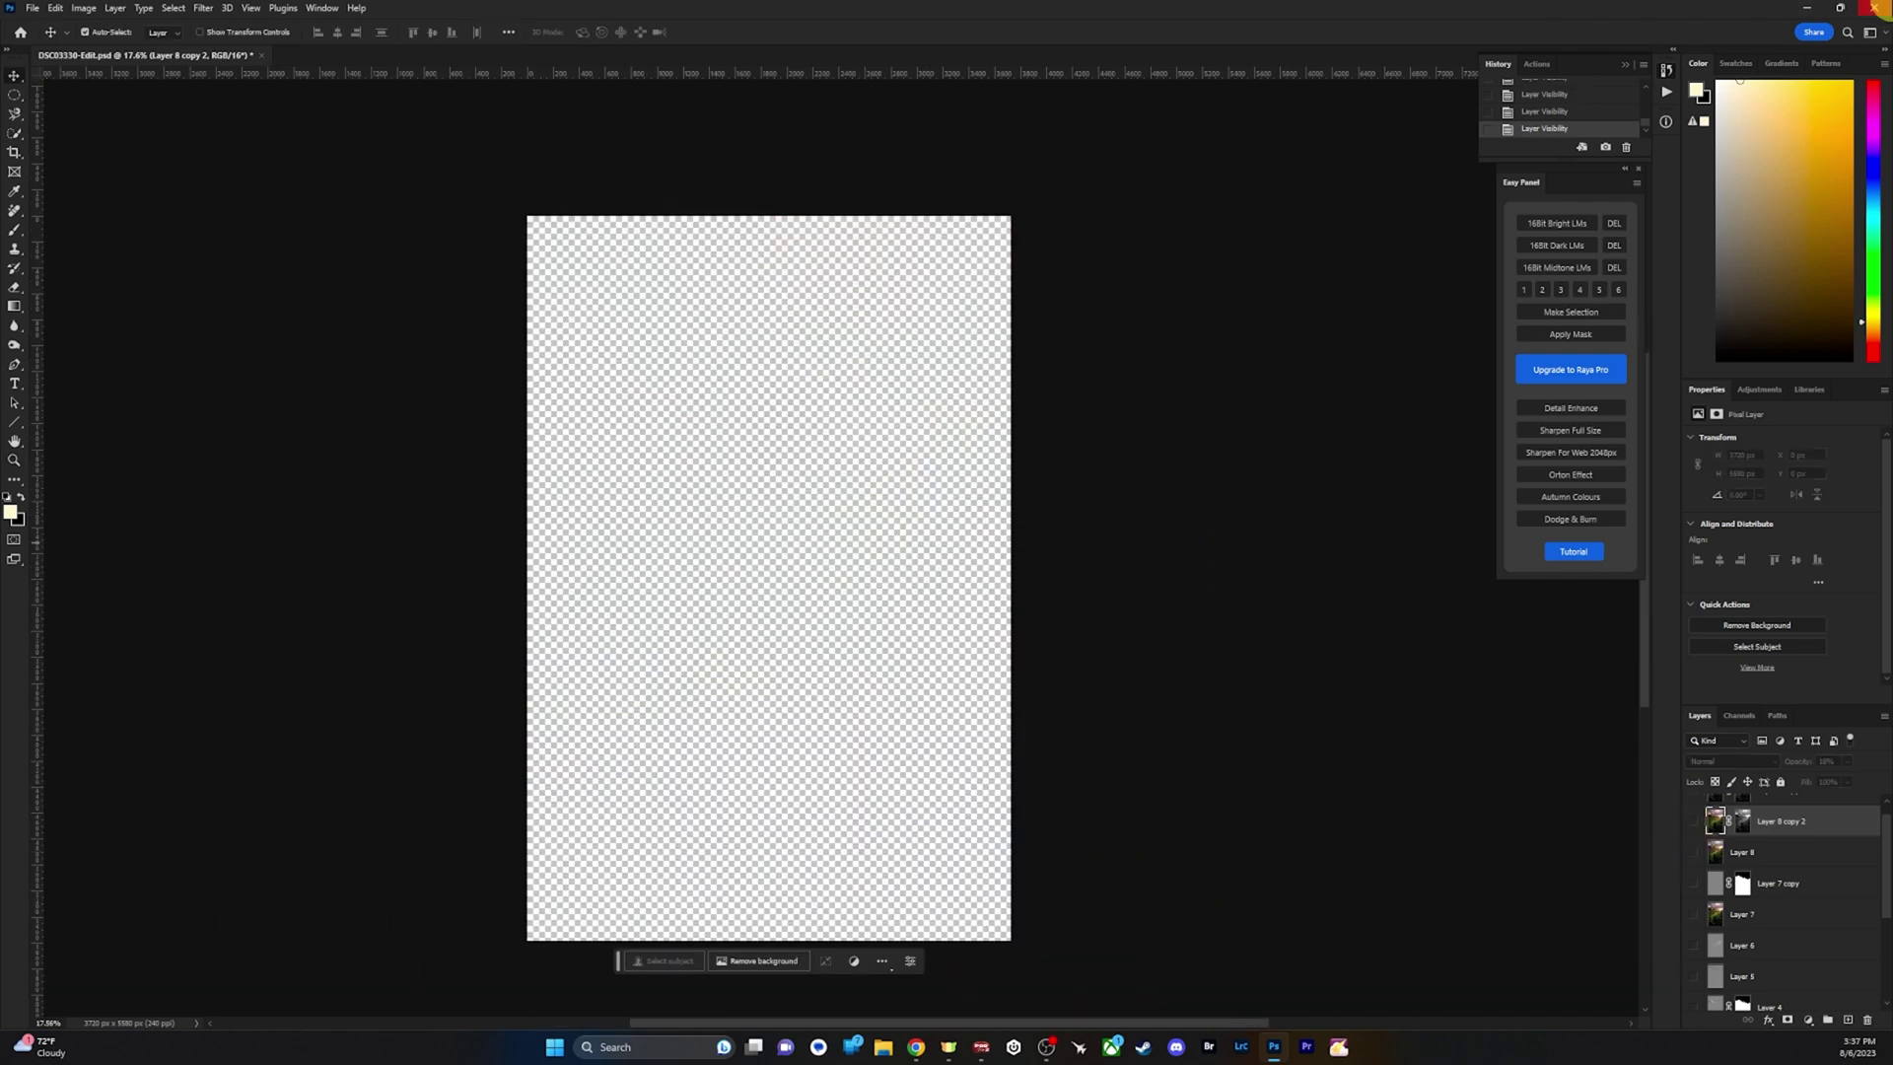
pyautogui.click(1873, 8)
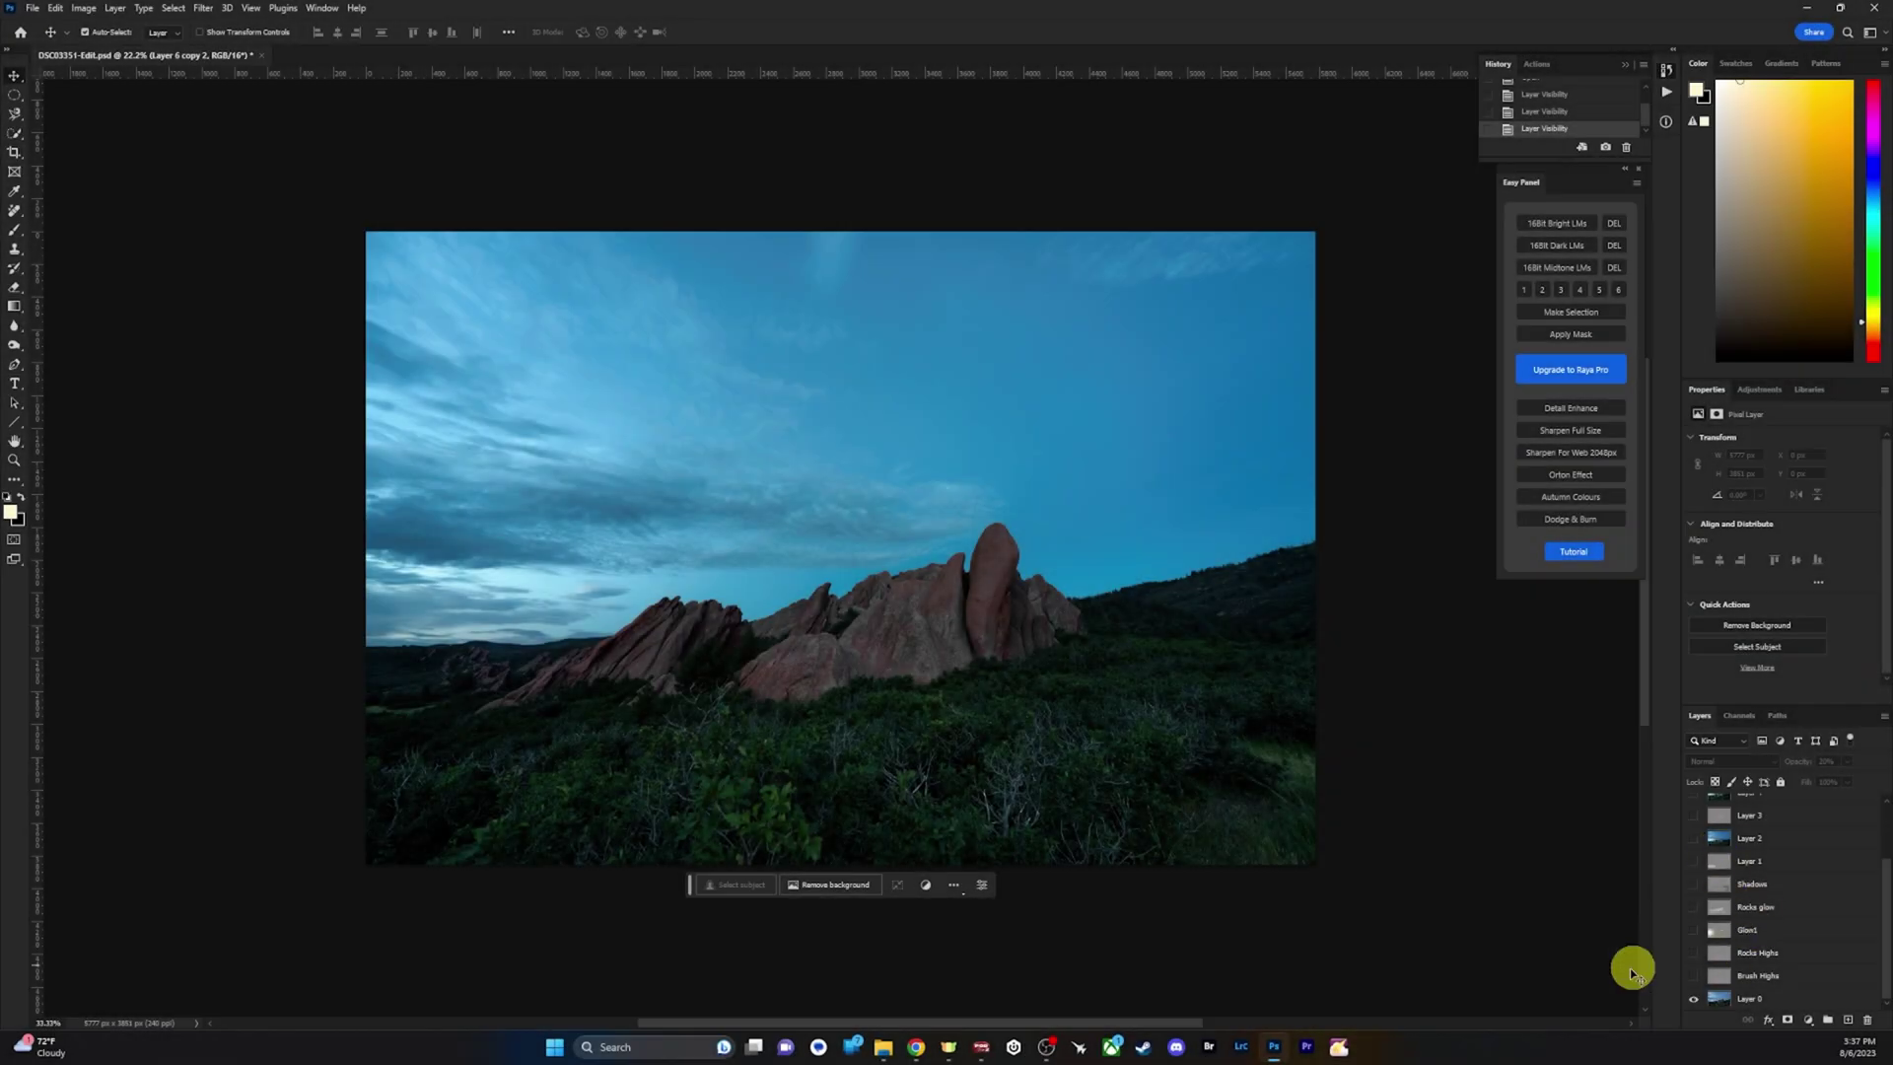
# In DSC03351-Edit.psd, show the Brush Highs, Rocks Highs and Glow1 layers, toggling Glow1 to compare the light glow near the horizon.
pyautogui.click(1693, 980)
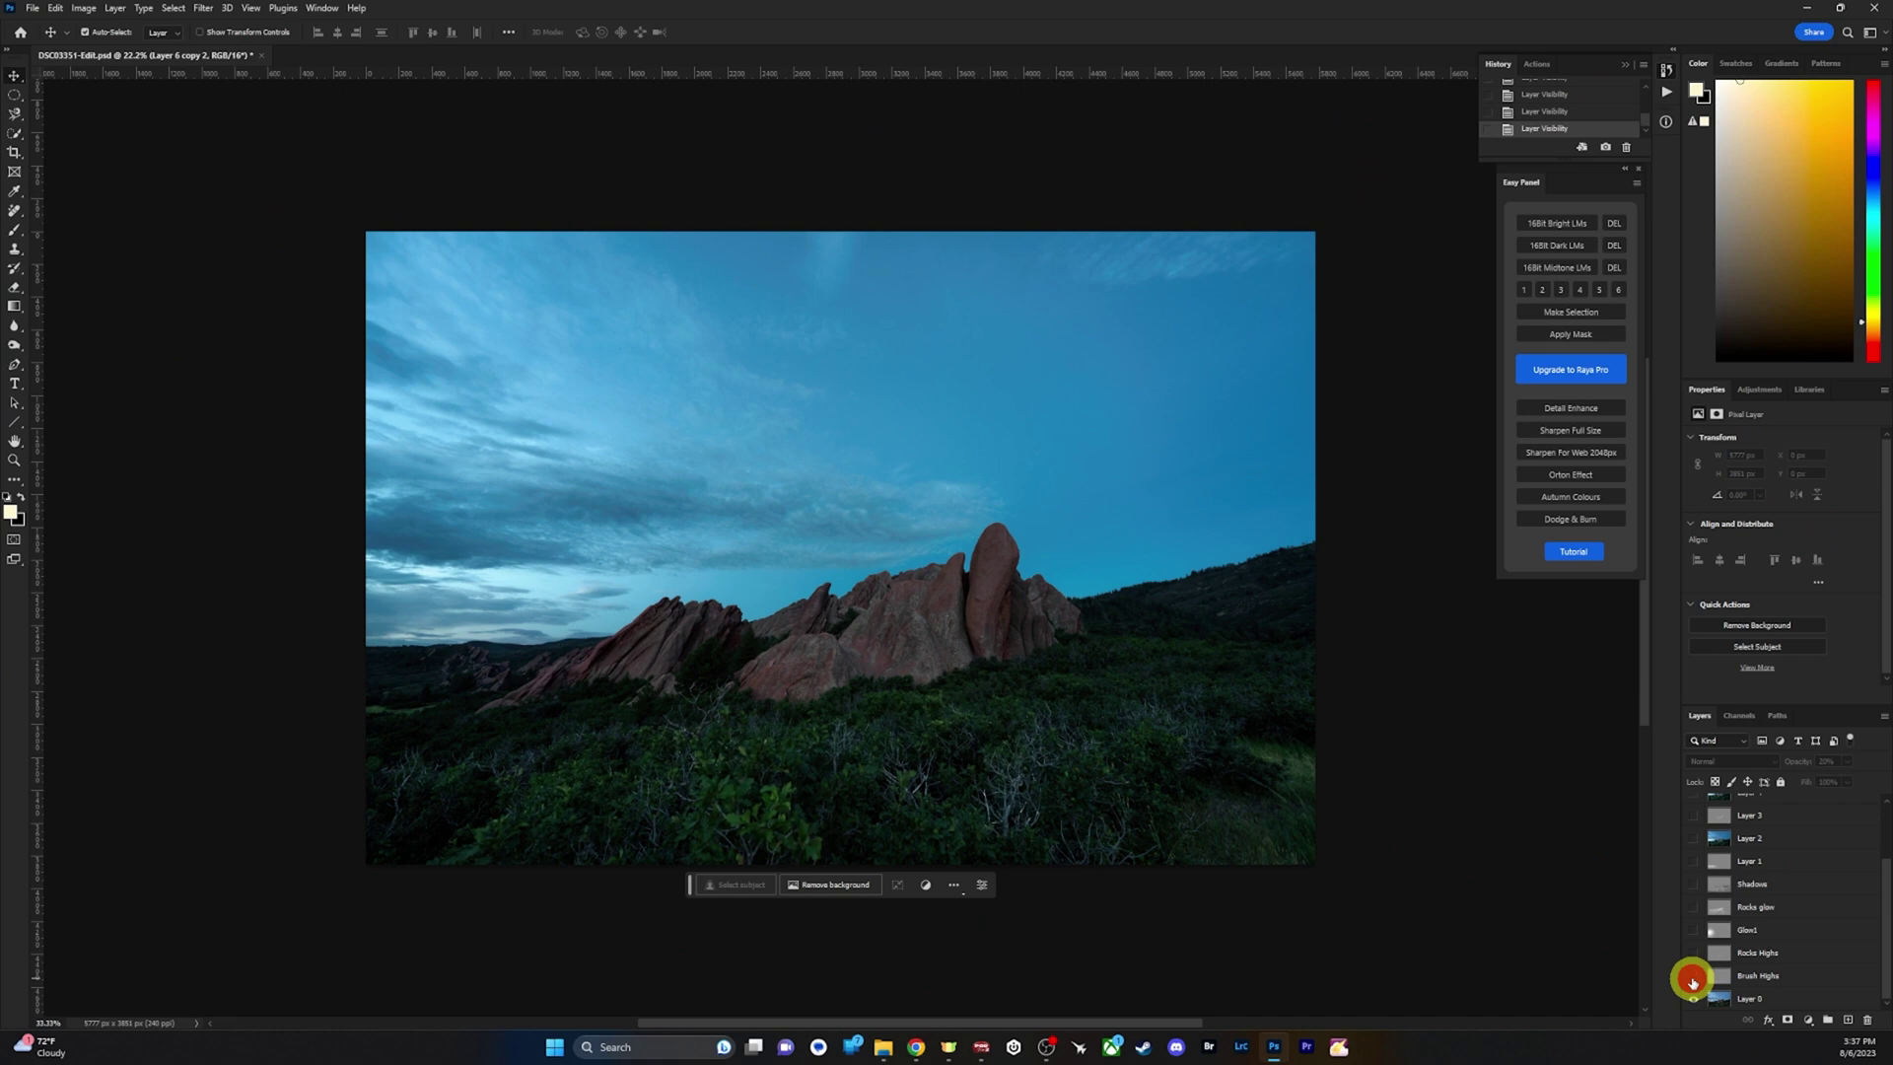
pyautogui.click(1691, 954)
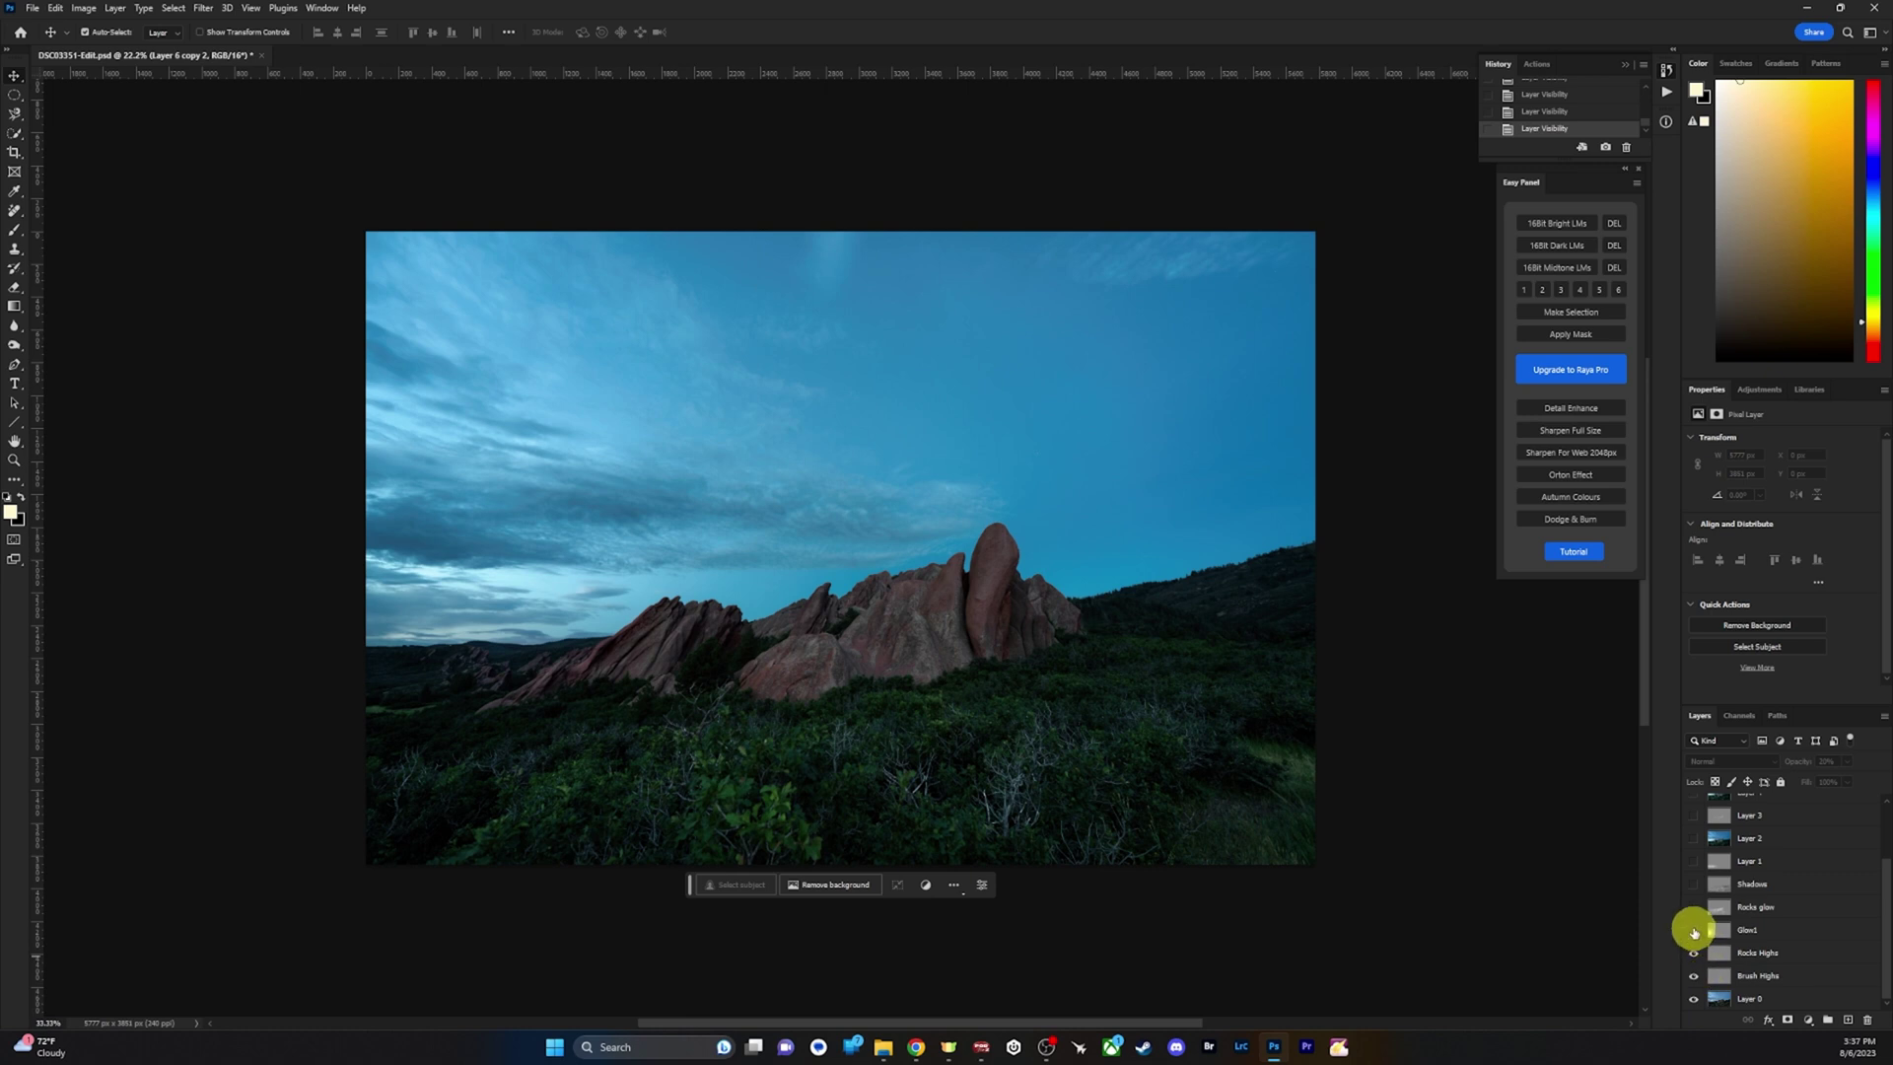
pyautogui.click(1694, 931)
pyautogui.click(1694, 931)
pyautogui.click(1693, 930)
pyautogui.click(1692, 930)
pyautogui.click(1692, 930)
pyautogui.click(1692, 931)
pyautogui.click(1692, 931)
pyautogui.click(1692, 931)
pyautogui.click(1693, 931)
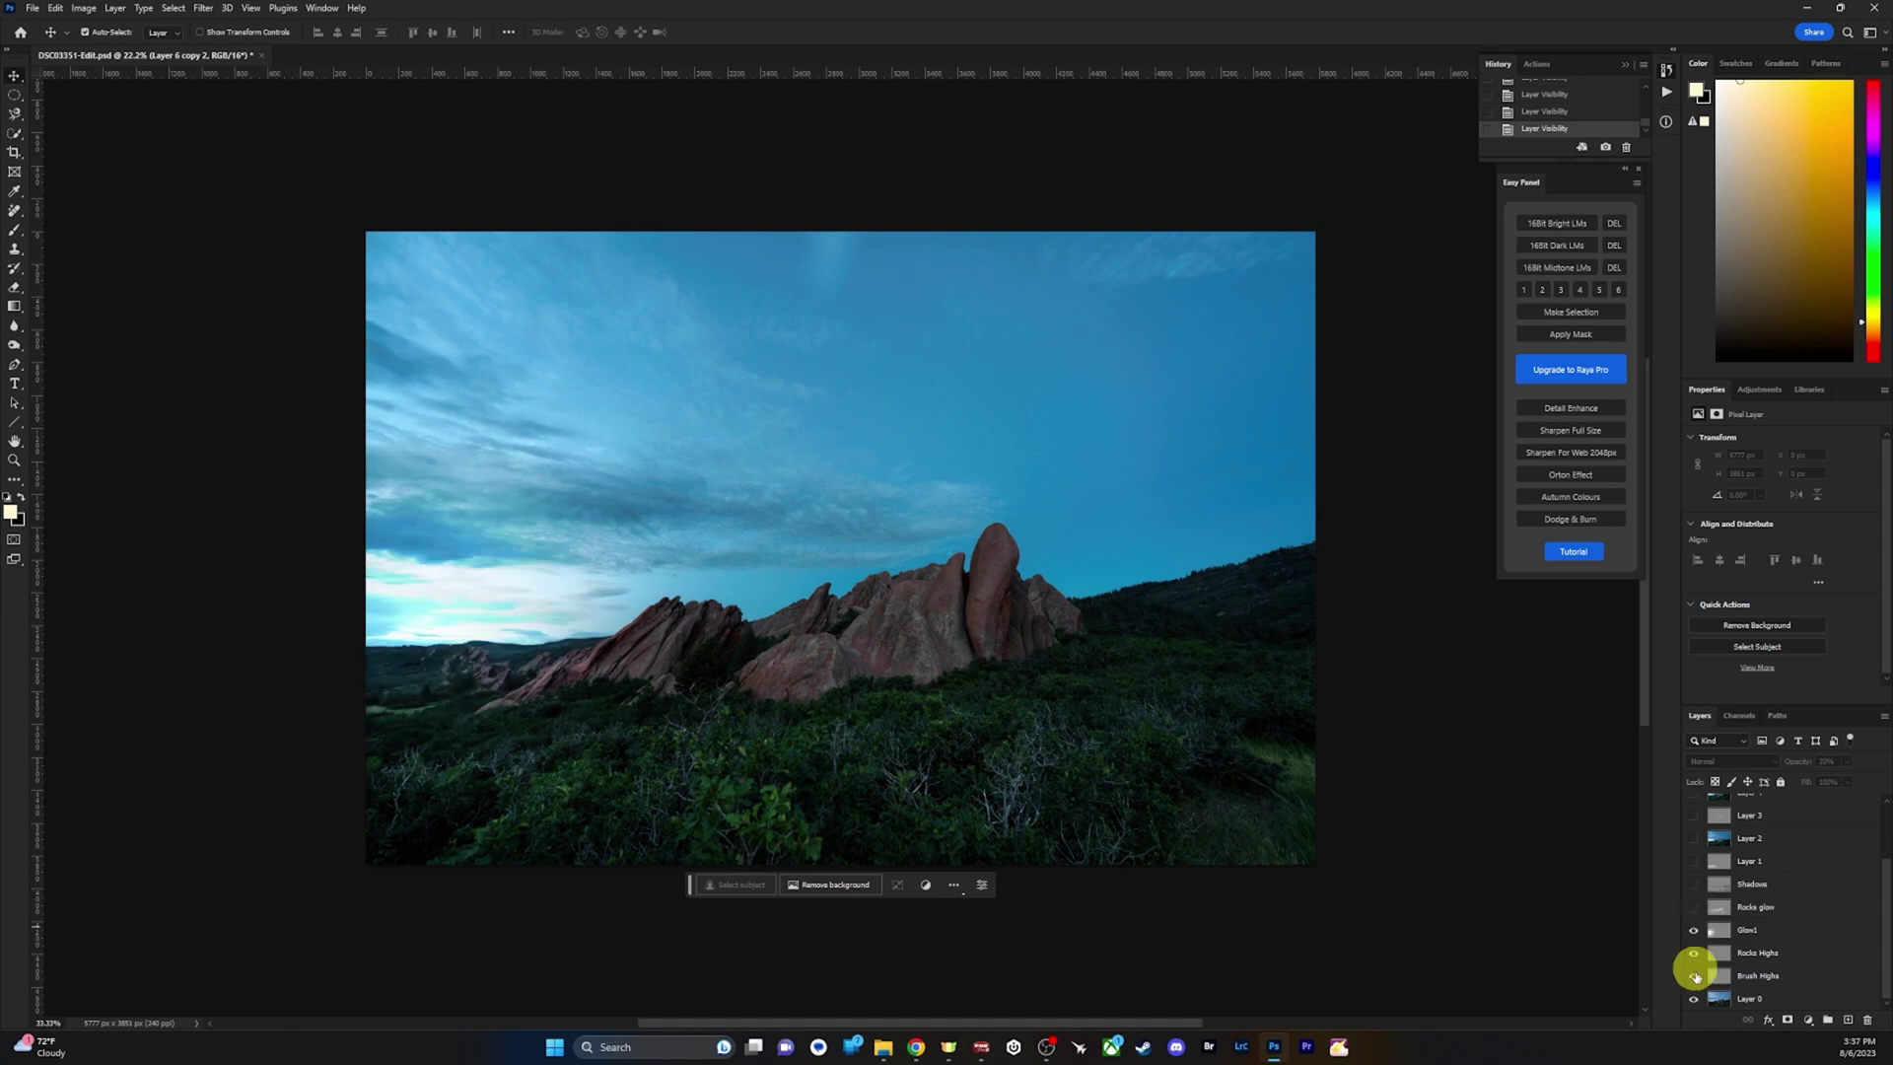
# Toggle the Rocks glow layer to compare its effect on the rocks, leaving it shown.
pyautogui.click(1691, 907)
pyautogui.click(1692, 907)
pyautogui.click(1691, 907)
pyautogui.click(1691, 907)
pyautogui.click(1691, 907)
# Toggle the Shadows layer to compare the darkened areas, leaving it shown.
pyautogui.click(1692, 885)
pyautogui.click(1692, 884)
pyautogui.click(1692, 885)
pyautogui.click(1692, 884)
pyautogui.click(1691, 884)
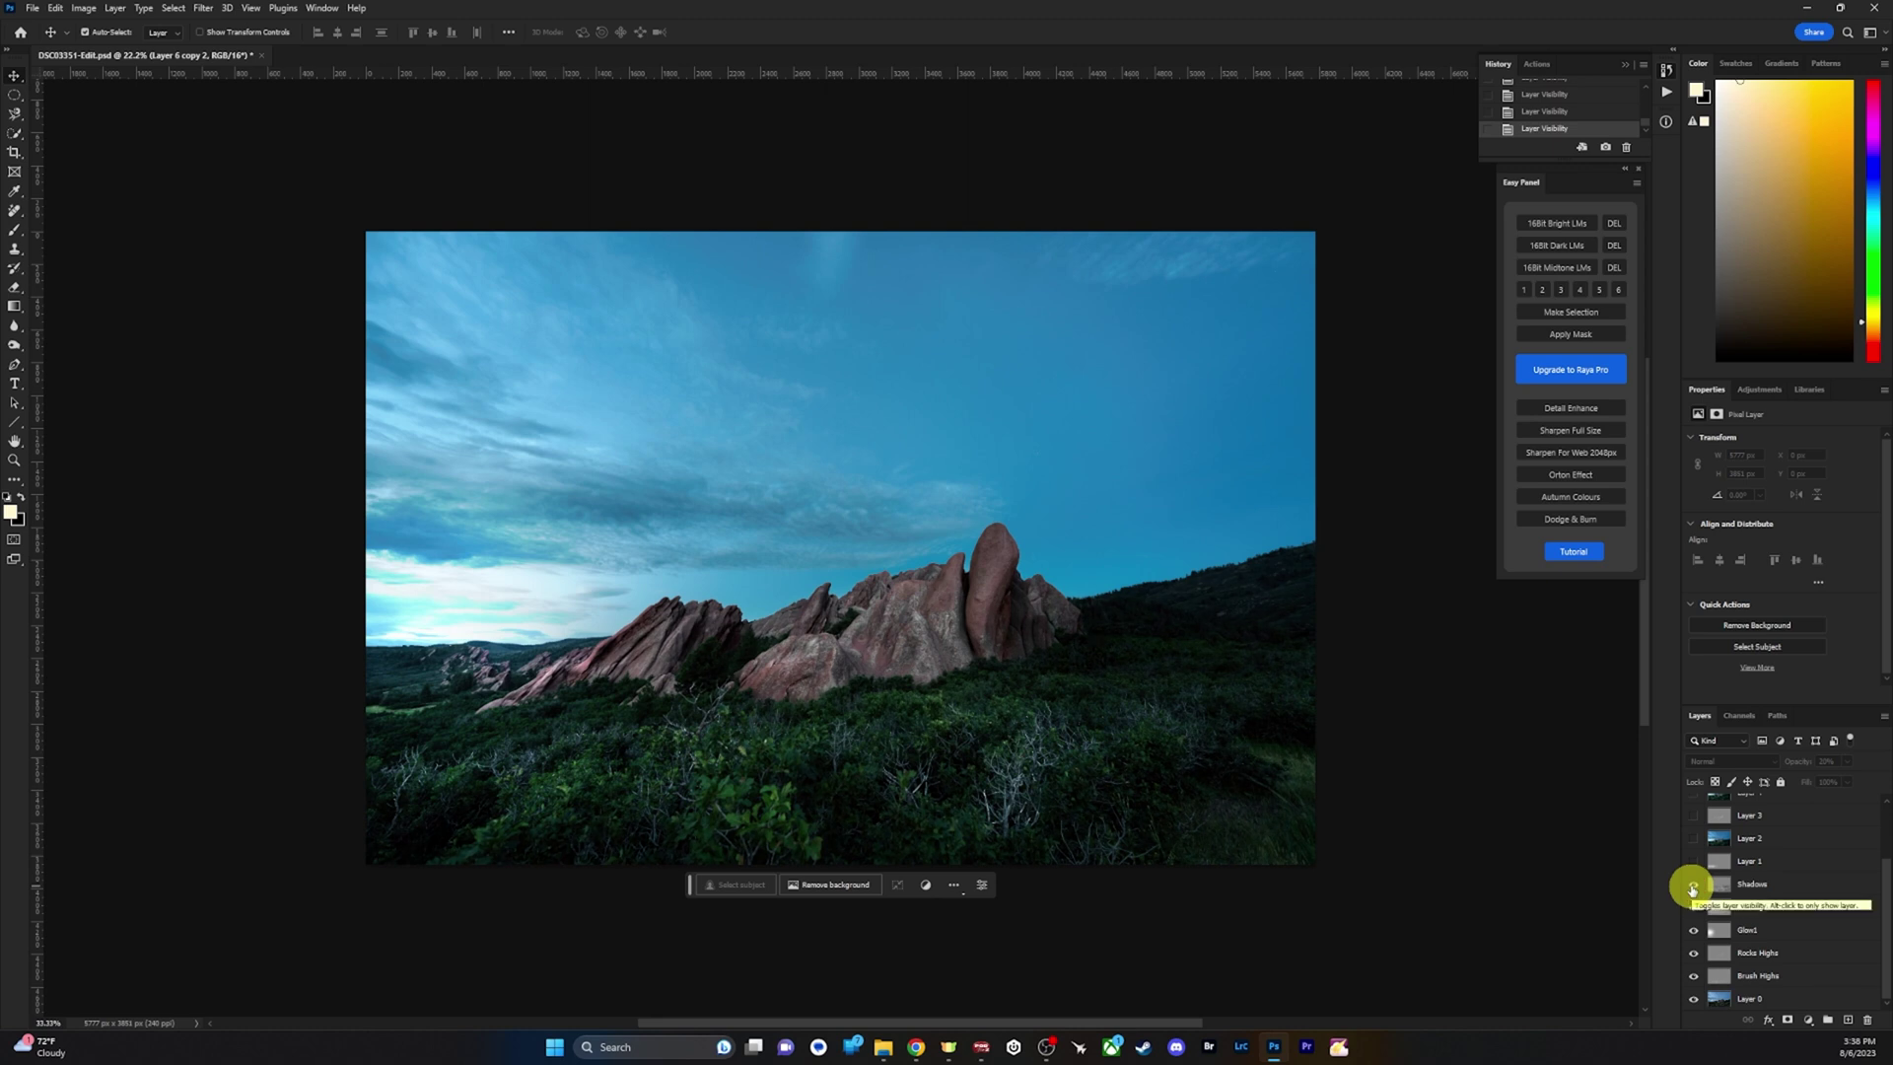
# Toggle Layer 1 to compare its effect on the image, leaving it shown.
pyautogui.click(1692, 867)
pyautogui.click(1692, 868)
pyautogui.click(1692, 867)
pyautogui.click(1693, 868)
pyautogui.click(1692, 867)
pyautogui.click(1692, 867)
pyautogui.click(1692, 868)
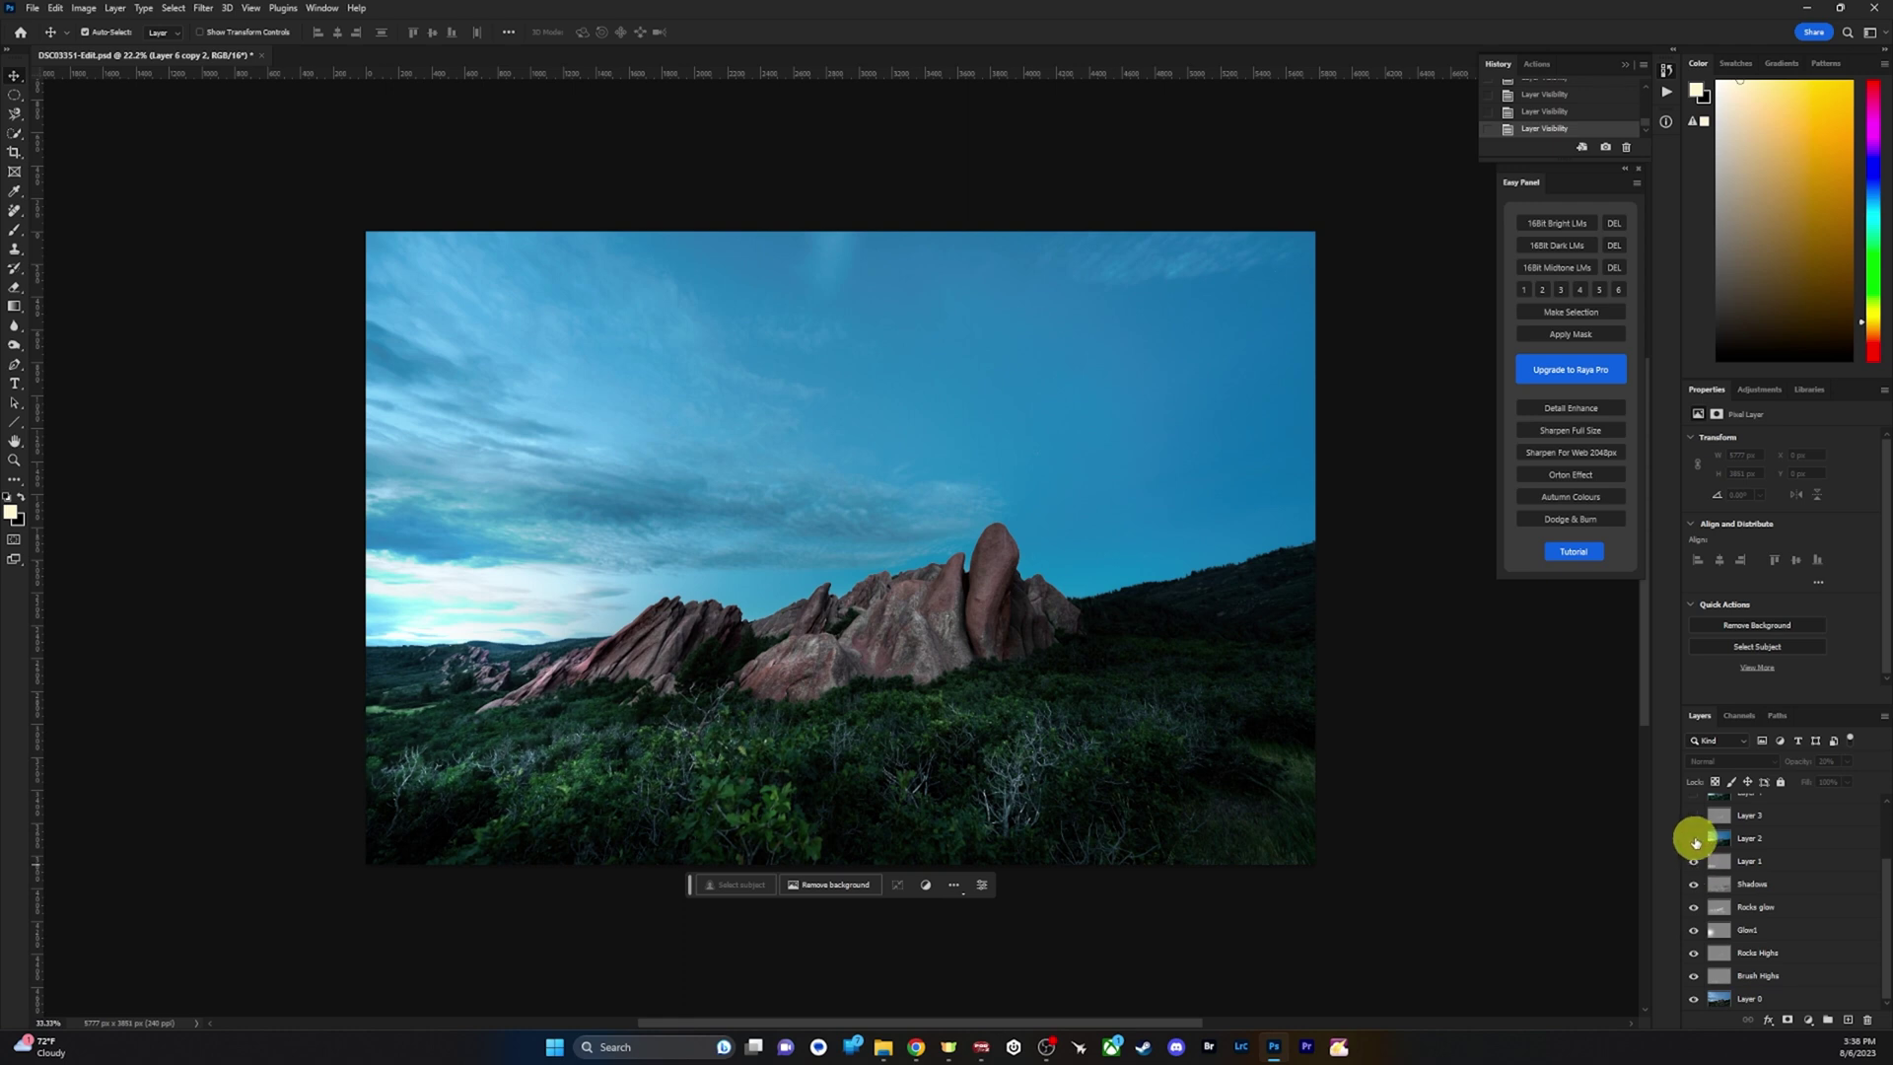
# Show the color-graded Layer 2, and toggle Layer 3 above it to compare, leaving both shown.
pyautogui.click(1695, 840)
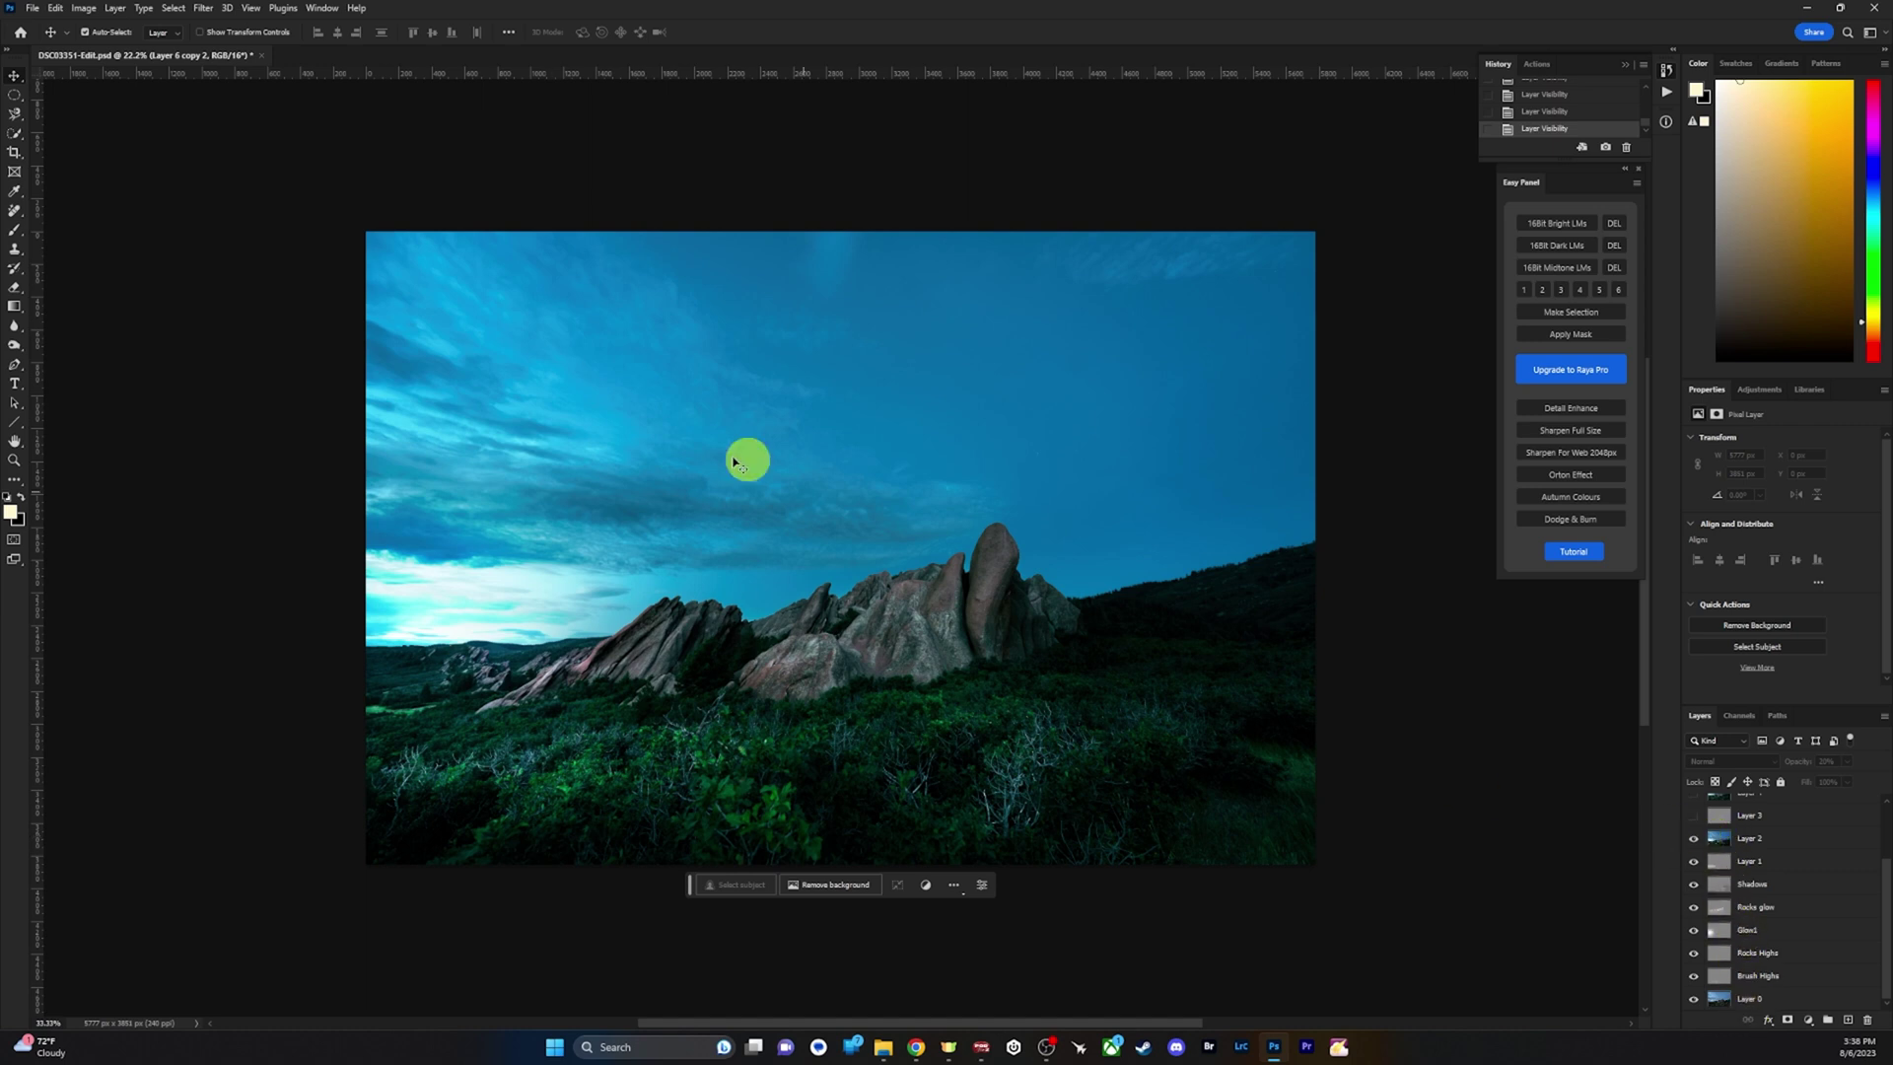
pyautogui.scroll(2, 1774, 918)
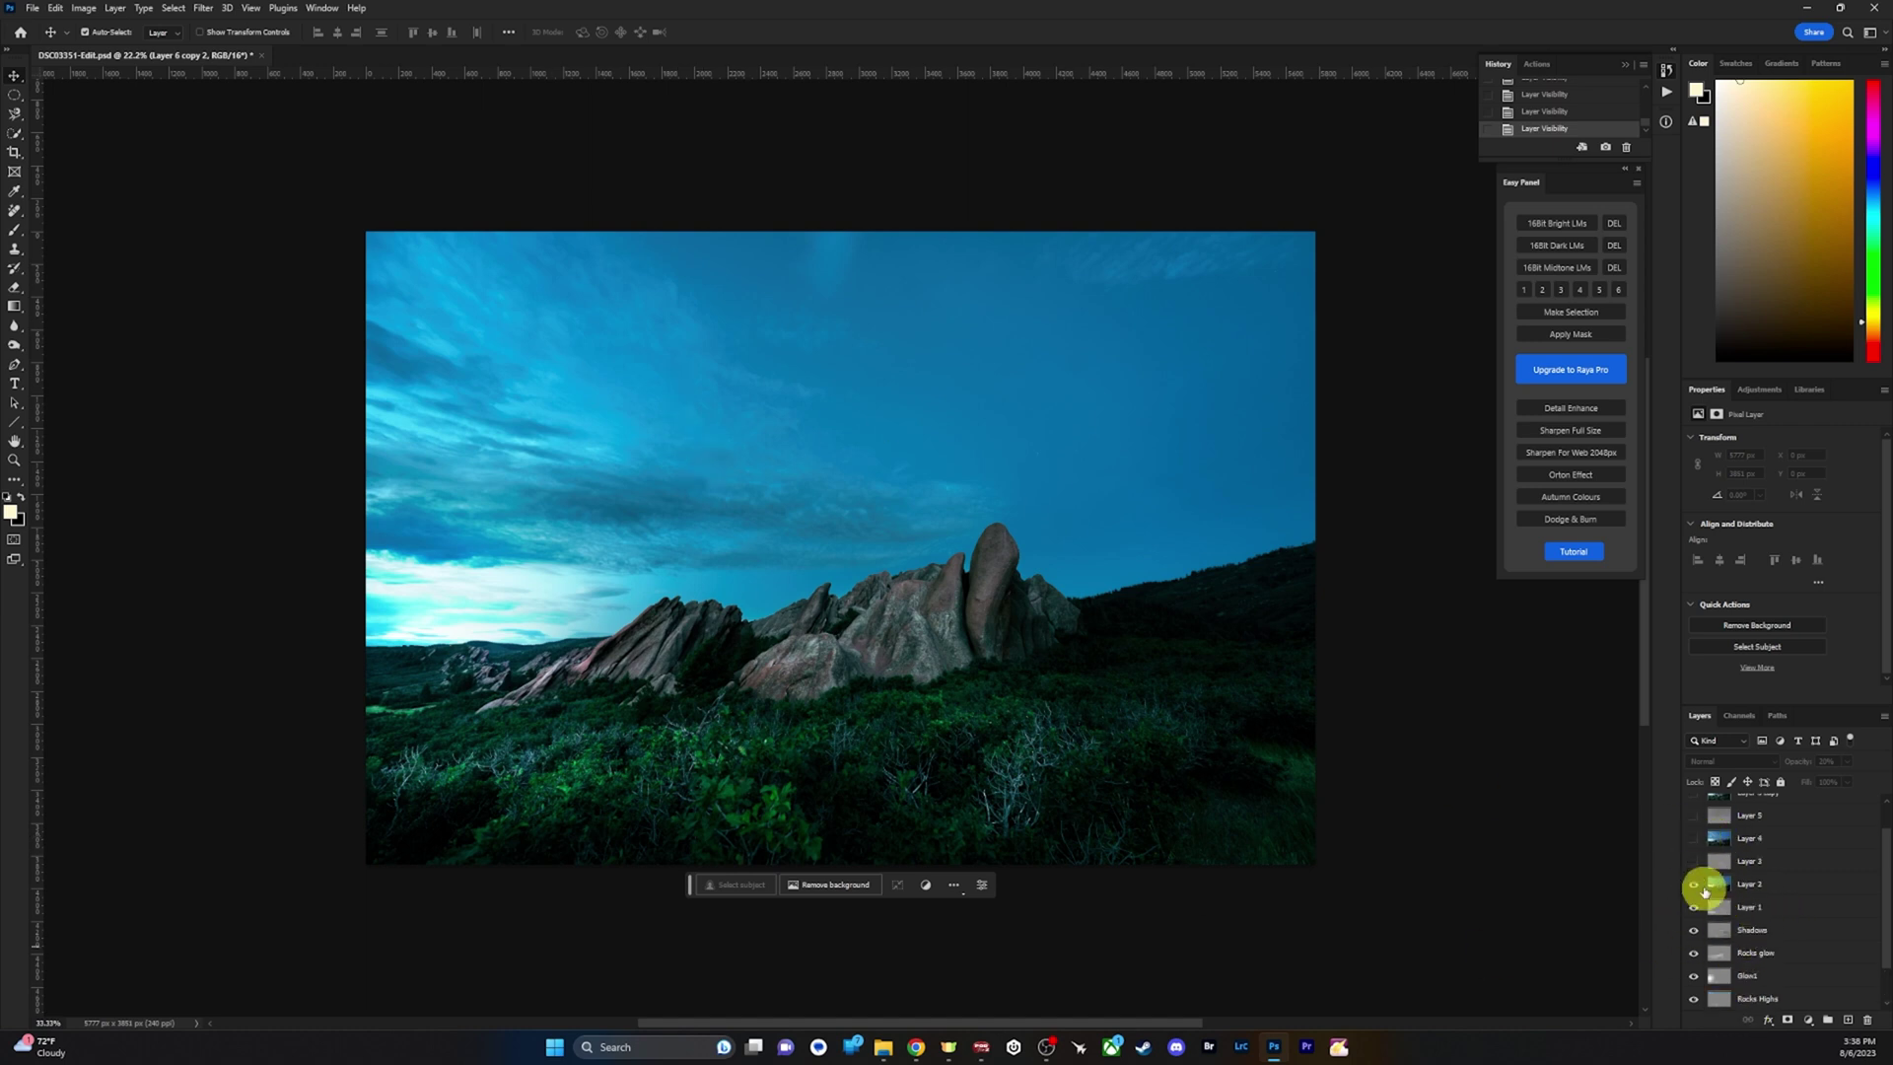
pyautogui.click(1694, 868)
pyautogui.click(1695, 868)
pyautogui.click(1694, 868)
pyautogui.click(1694, 867)
pyautogui.click(1694, 867)
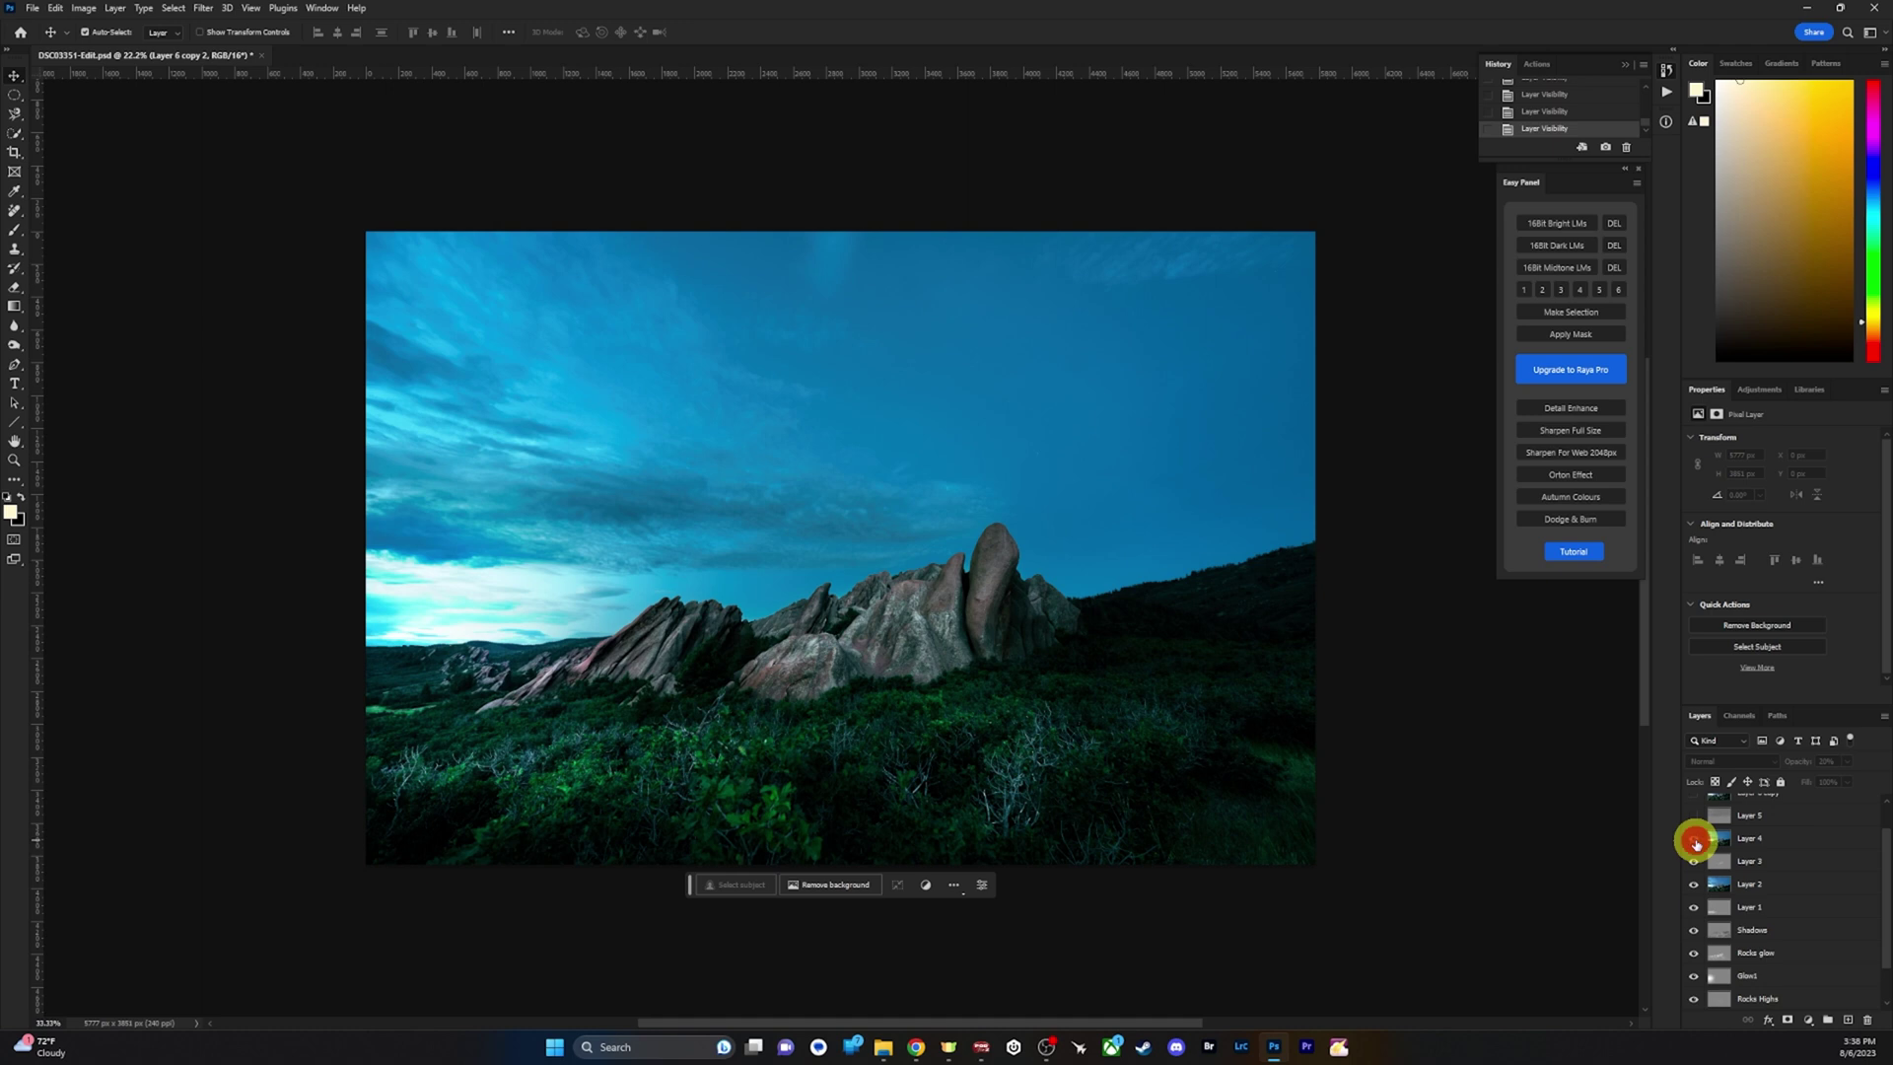
# Show Layer 4, and toggle Layer 5 above it to compare its effect, leaving both shown.
pyautogui.click(1695, 842)
pyautogui.click(1695, 842)
pyautogui.click(1693, 815)
pyautogui.click(1693, 815)
pyautogui.click(1693, 815)
pyautogui.click(1693, 815)
pyautogui.click(1693, 815)
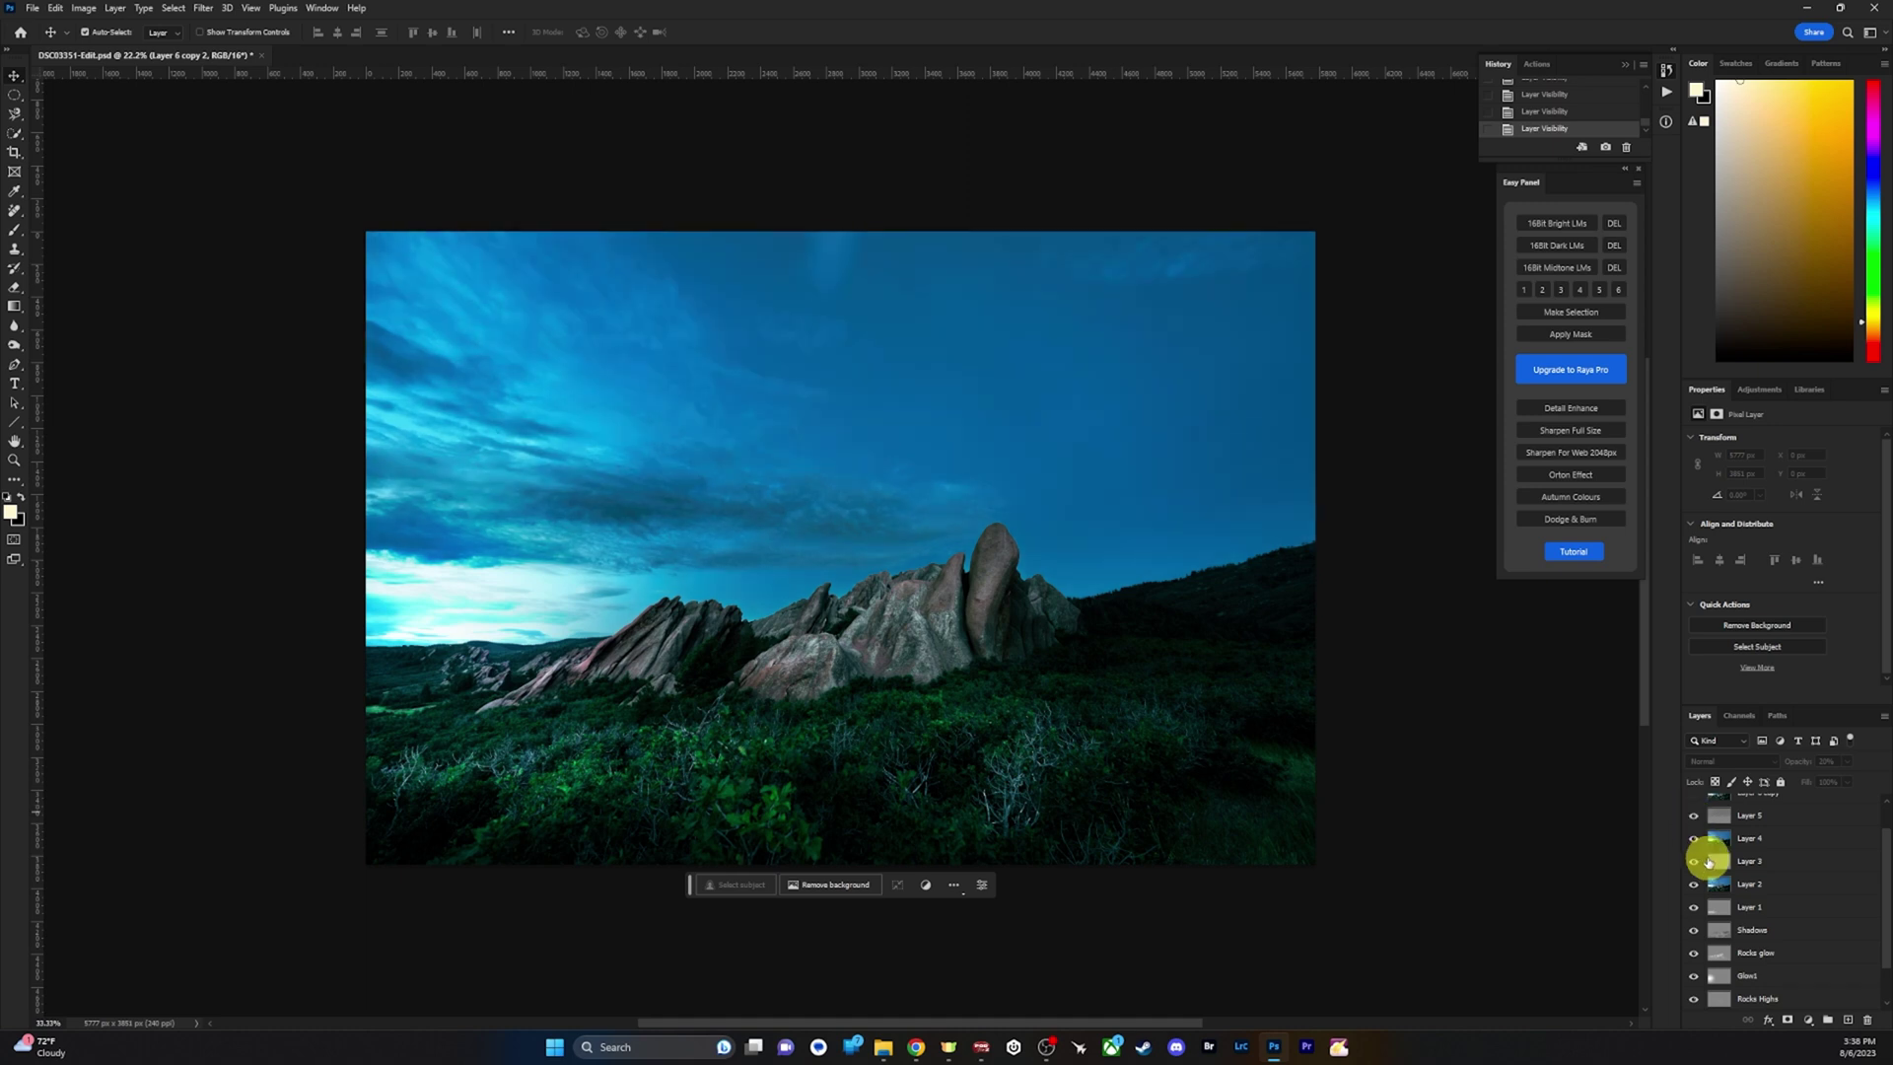
# Toggle Layer 6 copy and the masked Layer 6 copy 2 to compare their effects, leaving both shown.
pyautogui.scroll(2, 1701, 847)
pyautogui.click(1696, 831)
pyautogui.click(1696, 831)
pyautogui.click(1695, 831)
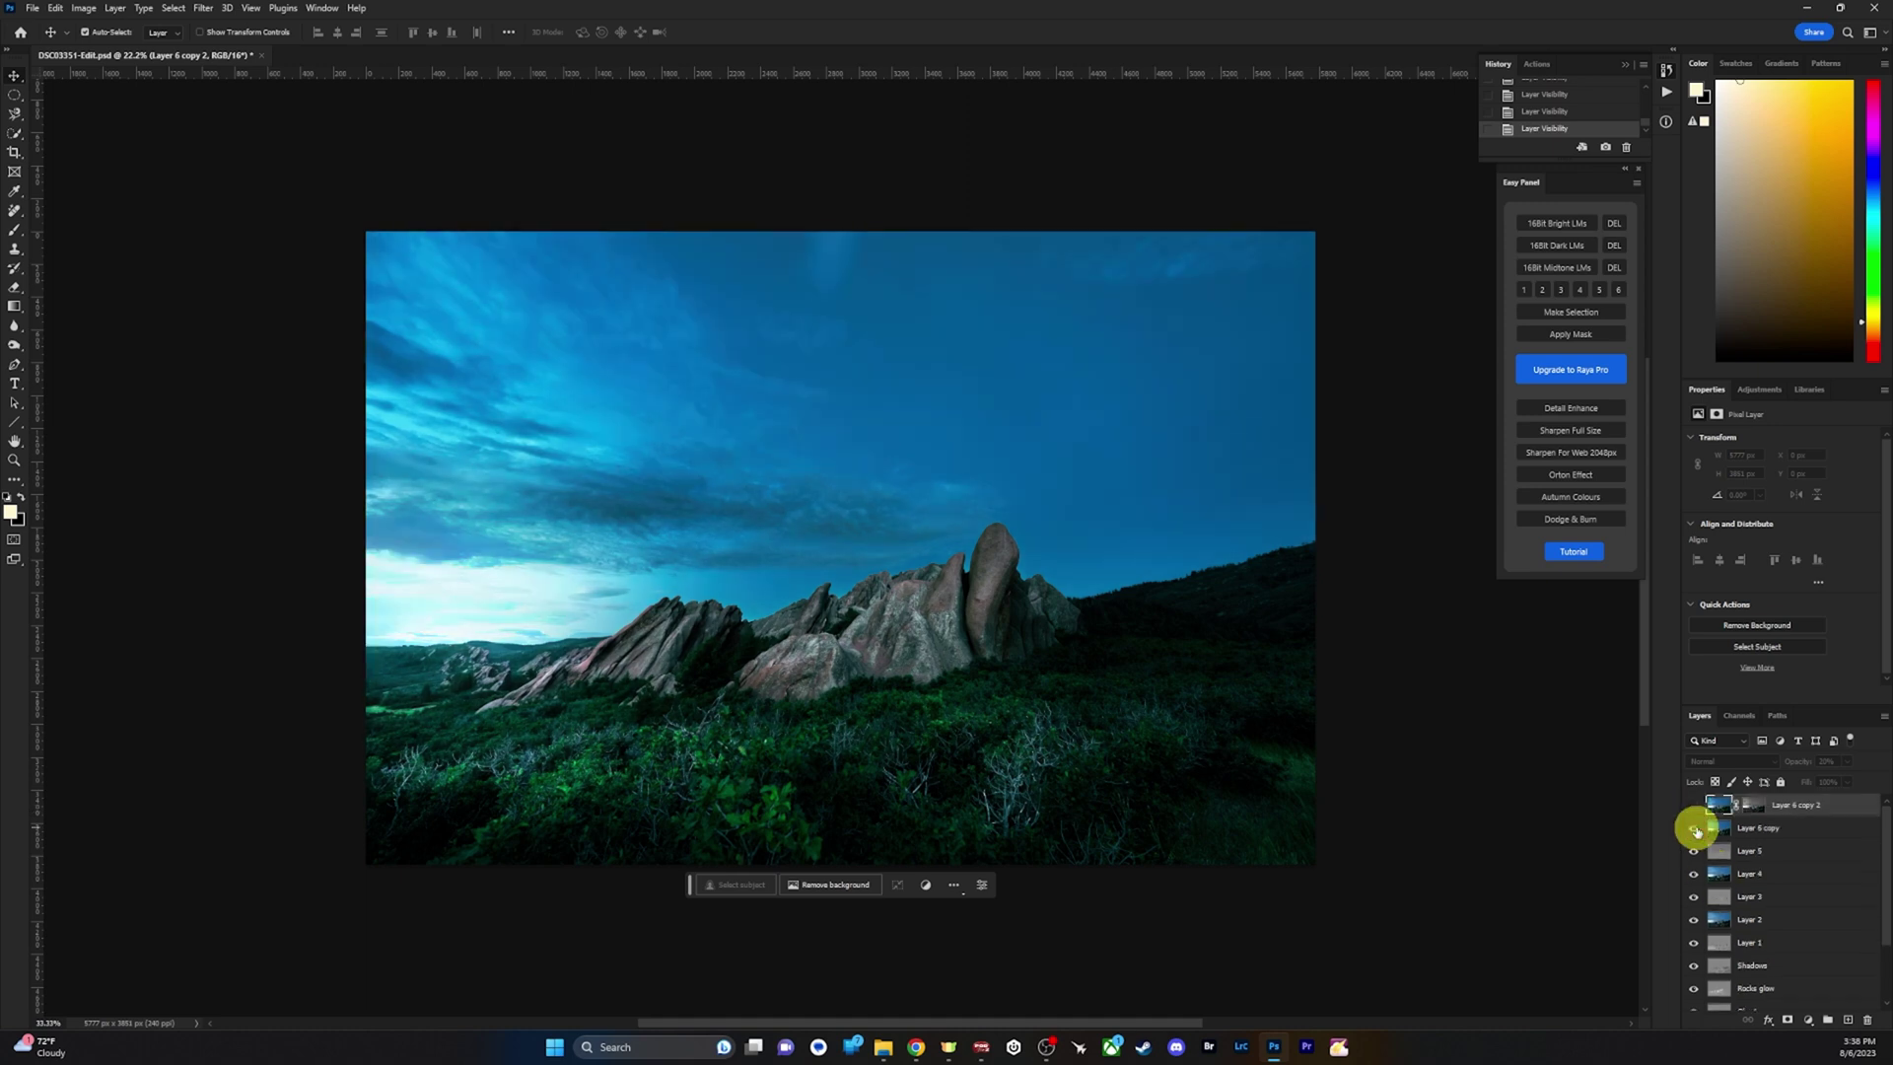
pyautogui.click(1695, 804)
pyautogui.click(1695, 805)
pyautogui.click(1694, 805)
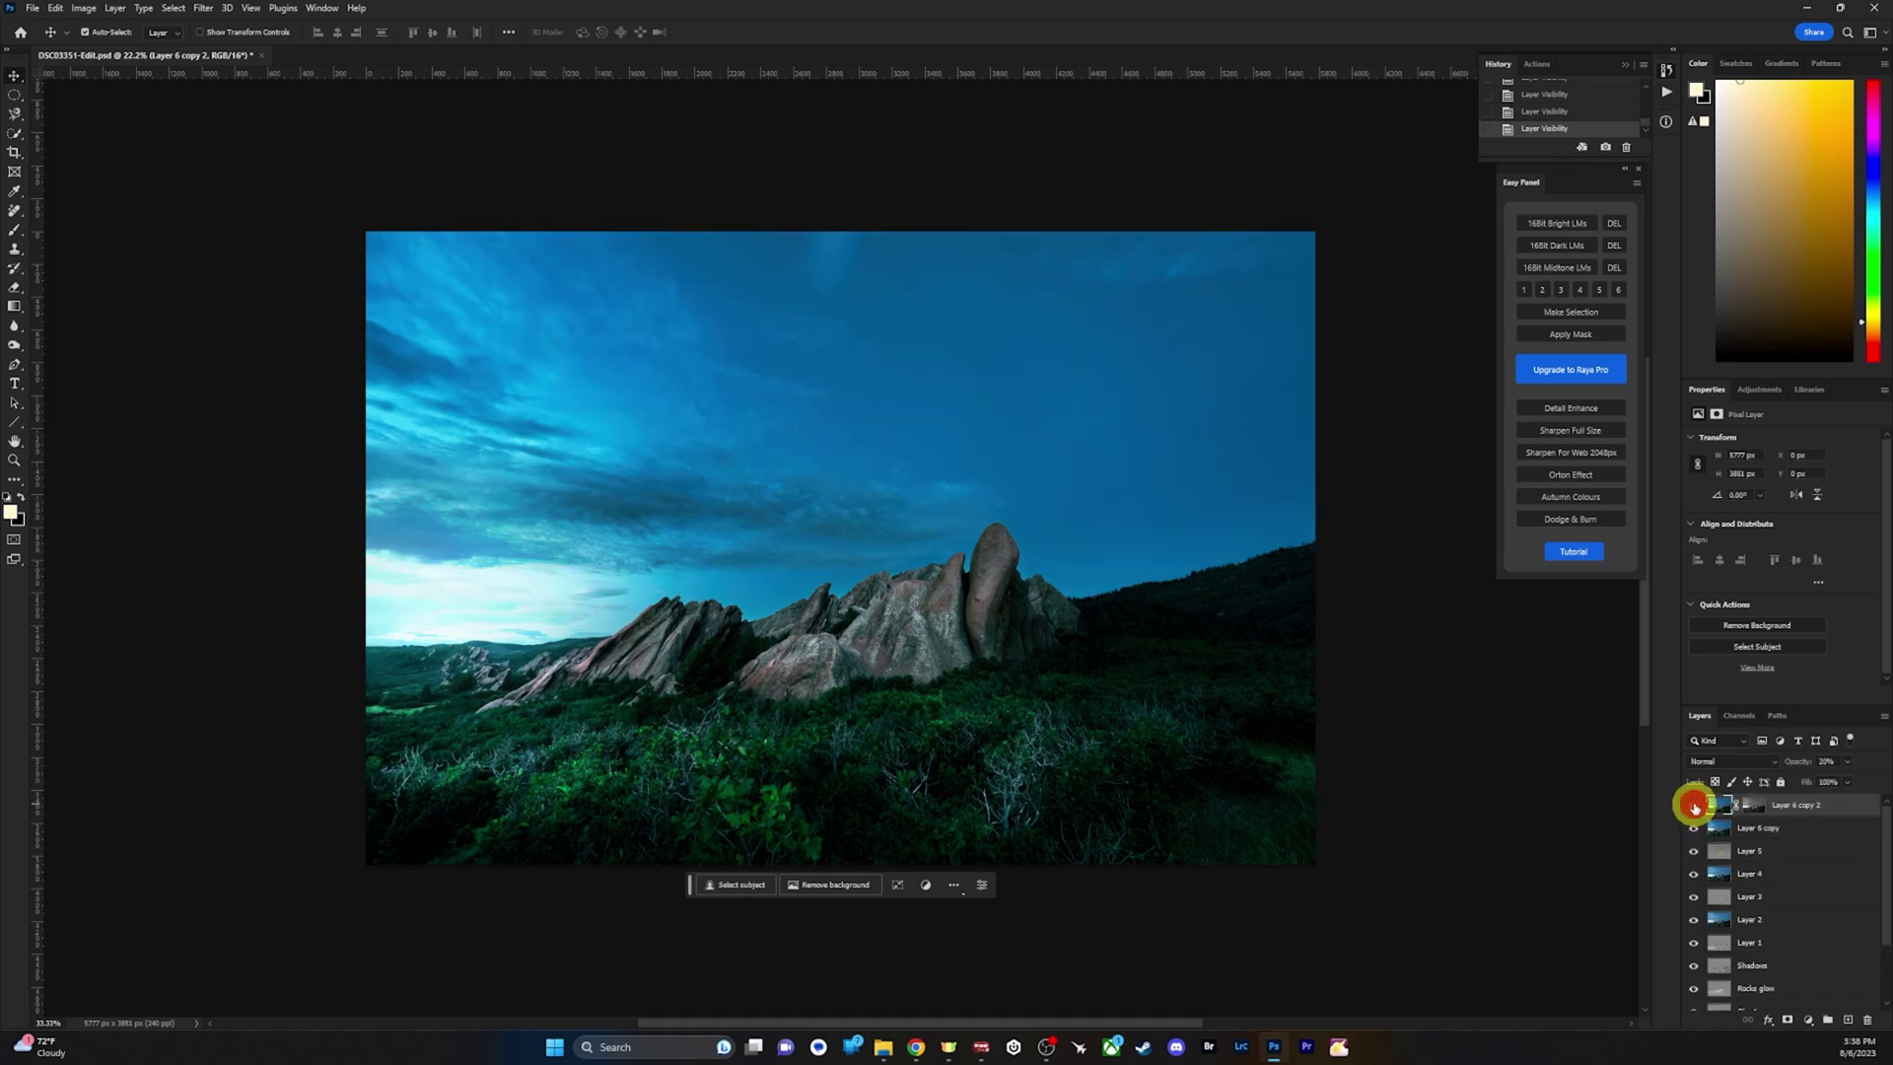